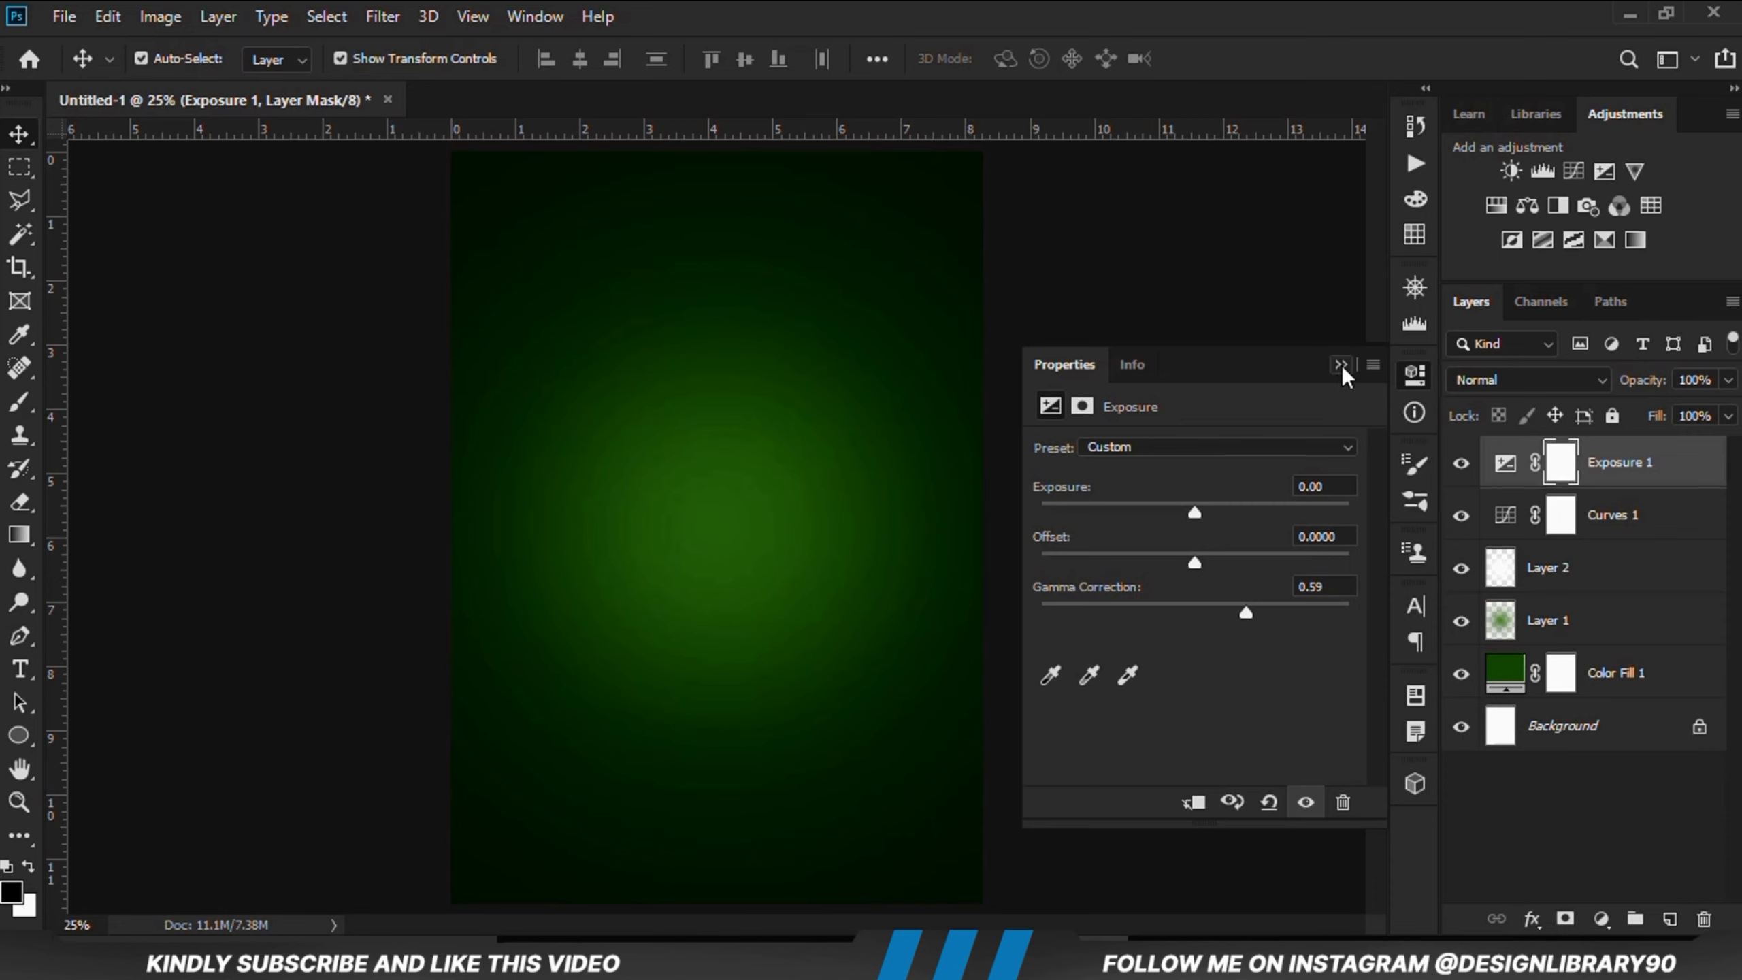
Step: Paint a large 2800 px soft brush spot in the center of the Exposure 1 layer mask
click(1340, 365)
click(1460, 467)
click(1460, 467)
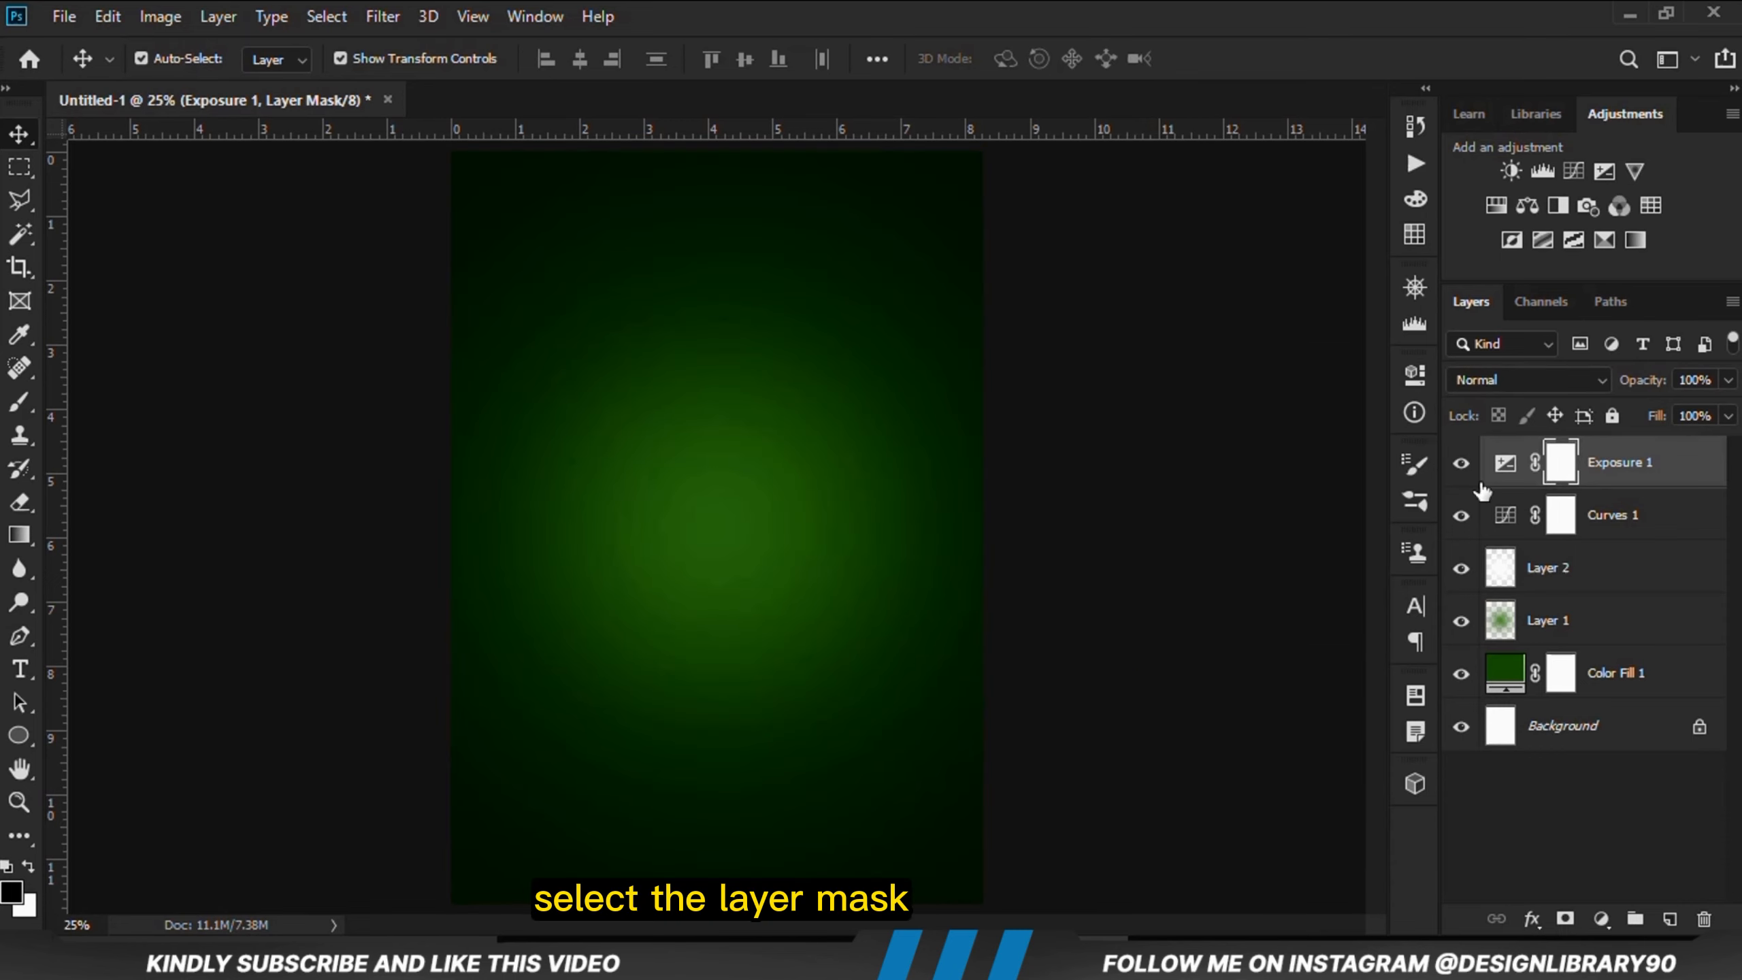
right_click(19, 402)
click(96, 390)
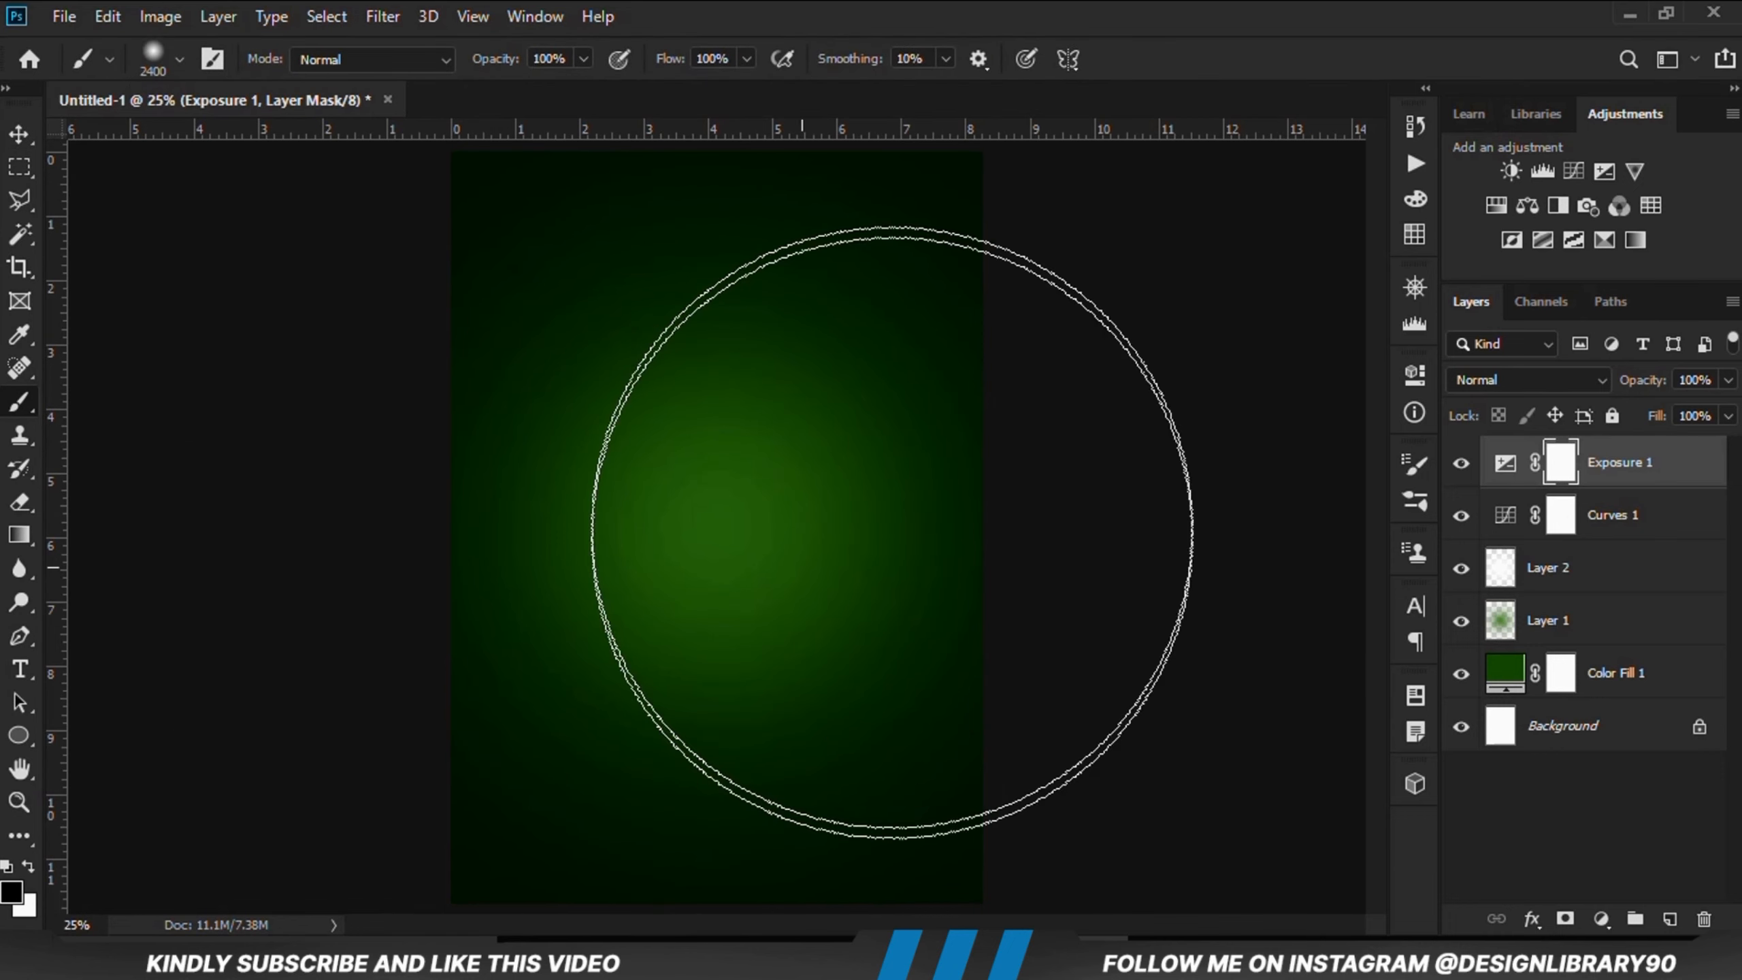
key(bracketright)
key(bracketright)
key(bracketright)
key(bracketright)
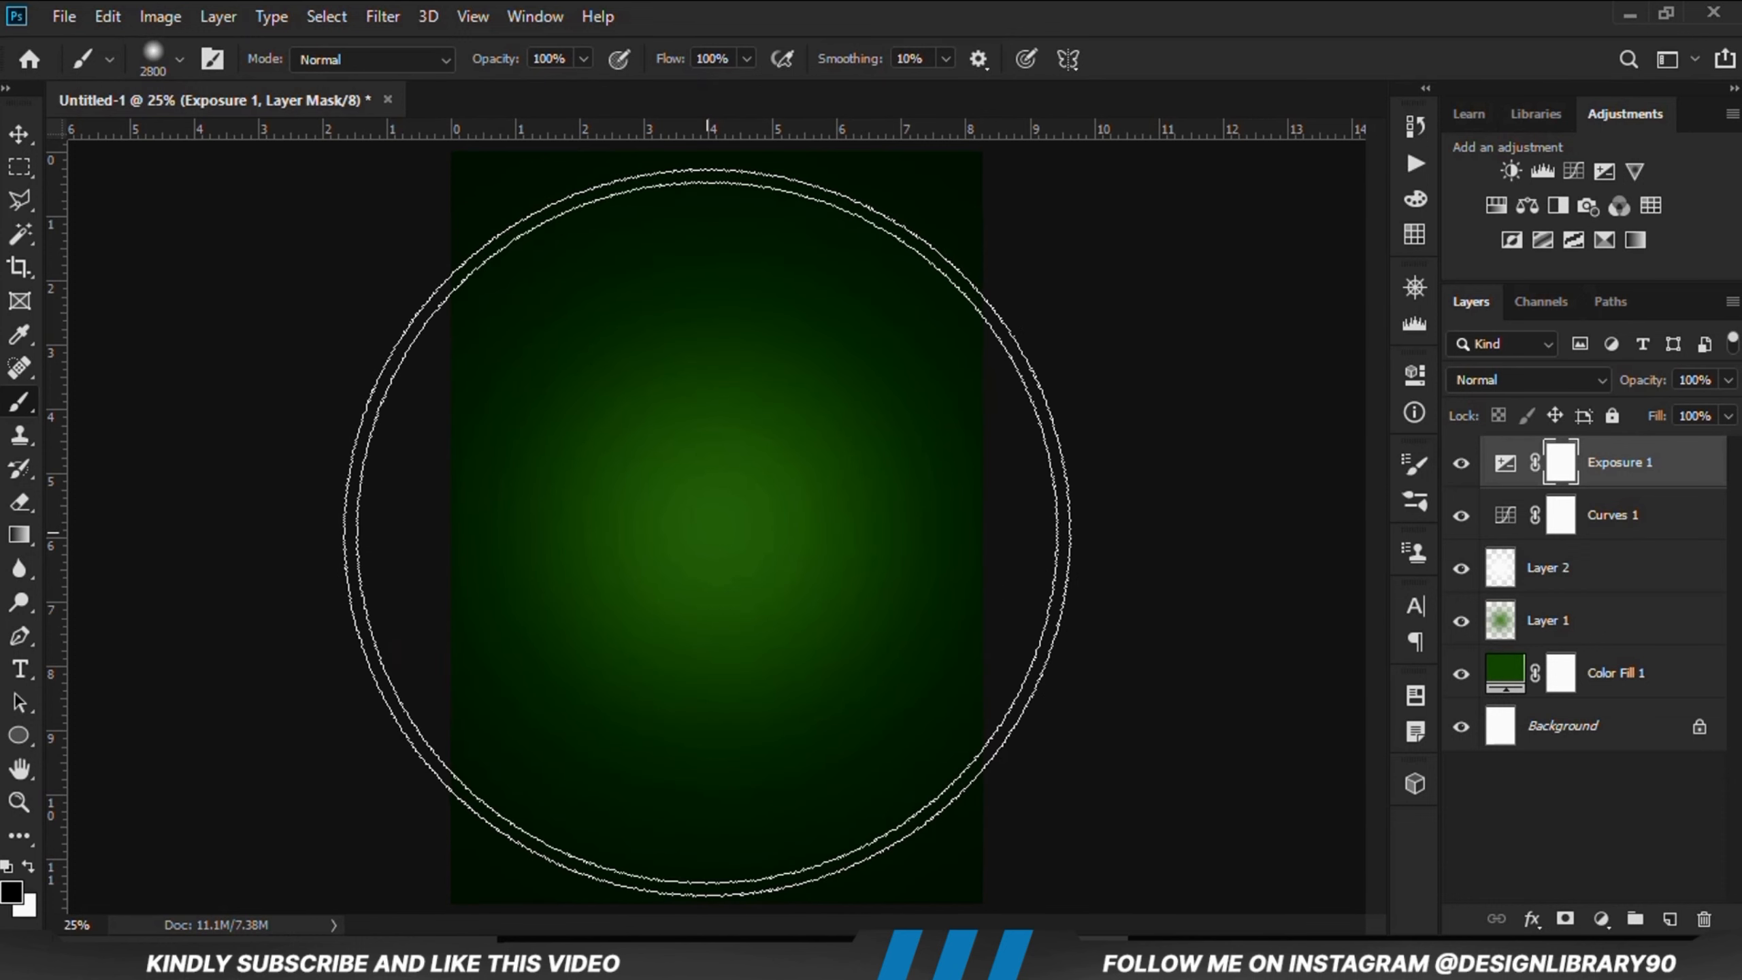
click(706, 533)
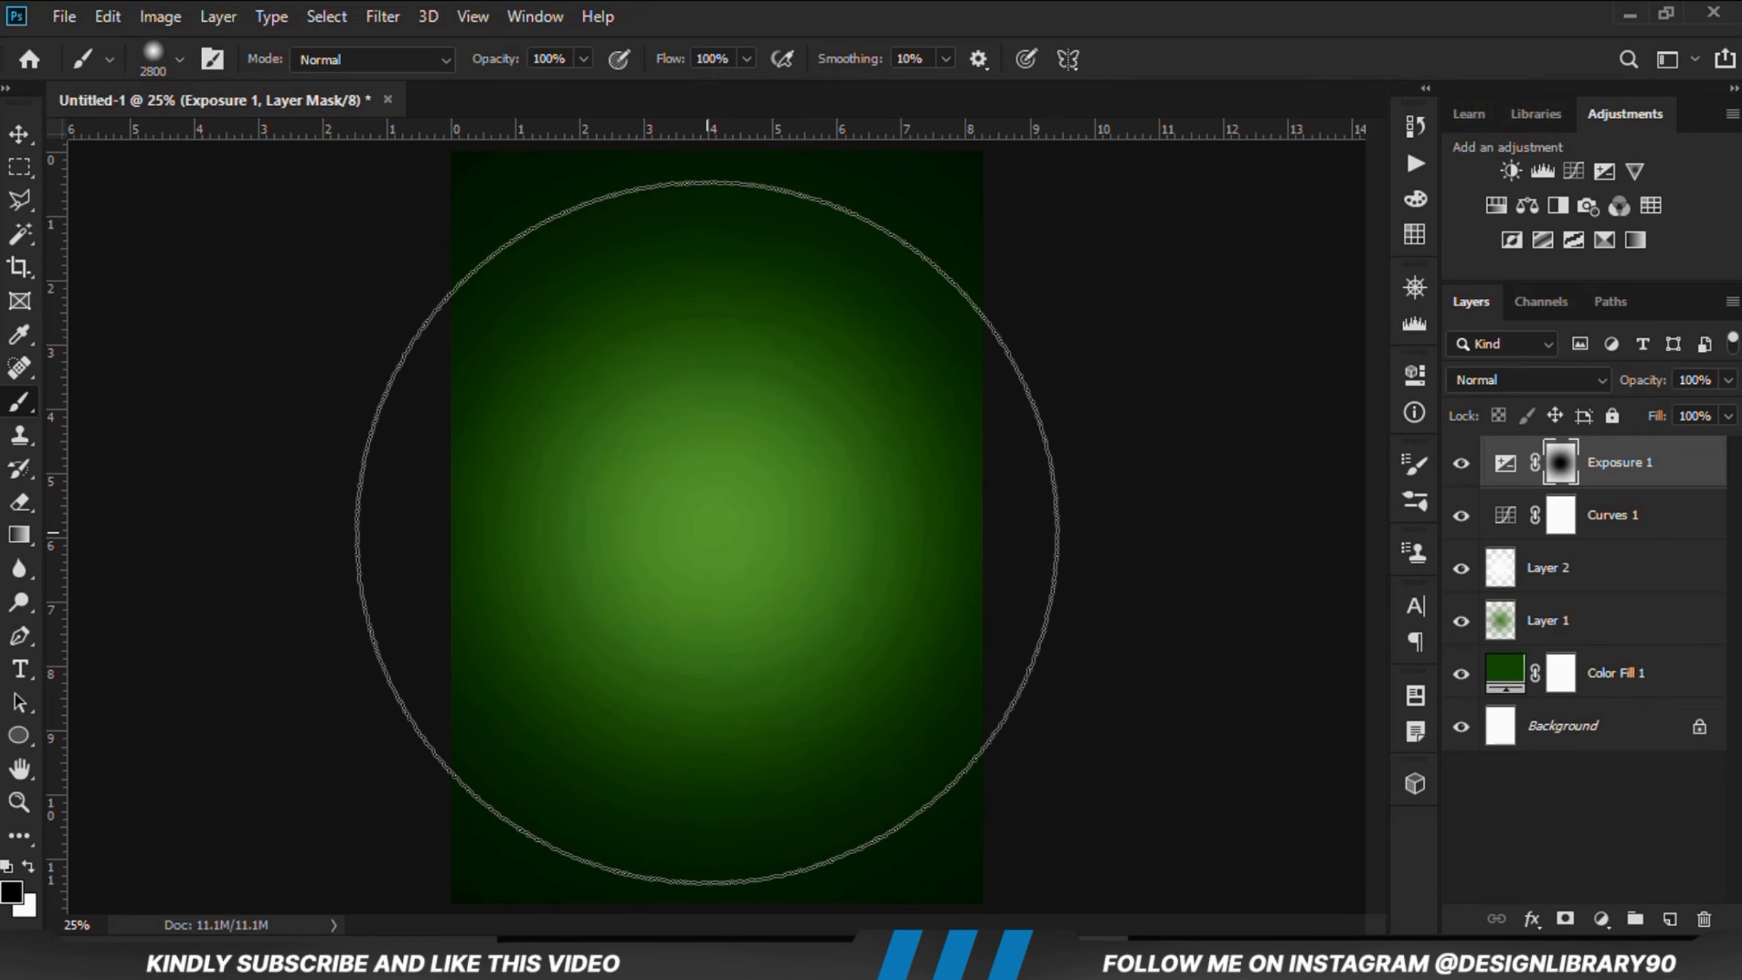
click(707, 533)
Step: Duplicate the Exposure 1 adjustment layer and open the copy's opacity setting
click(19, 134)
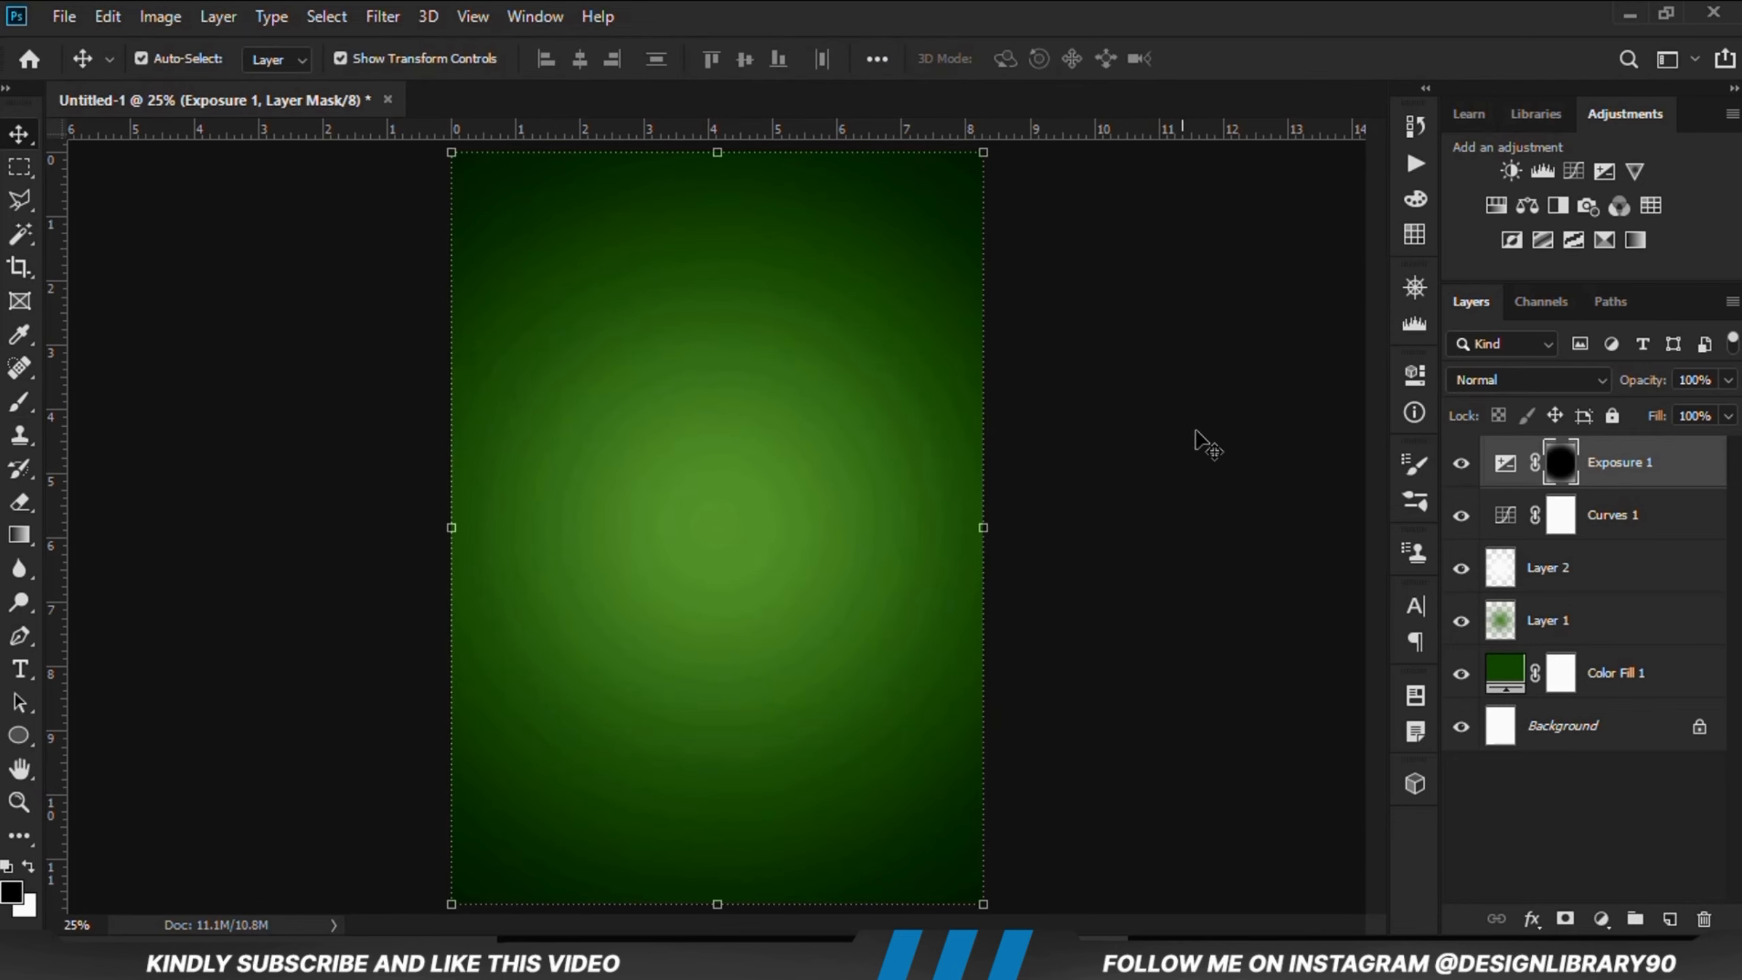
click(1458, 468)
click(1459, 468)
click(1171, 557)
click(1461, 465)
click(1636, 472)
key(ctrl+j)
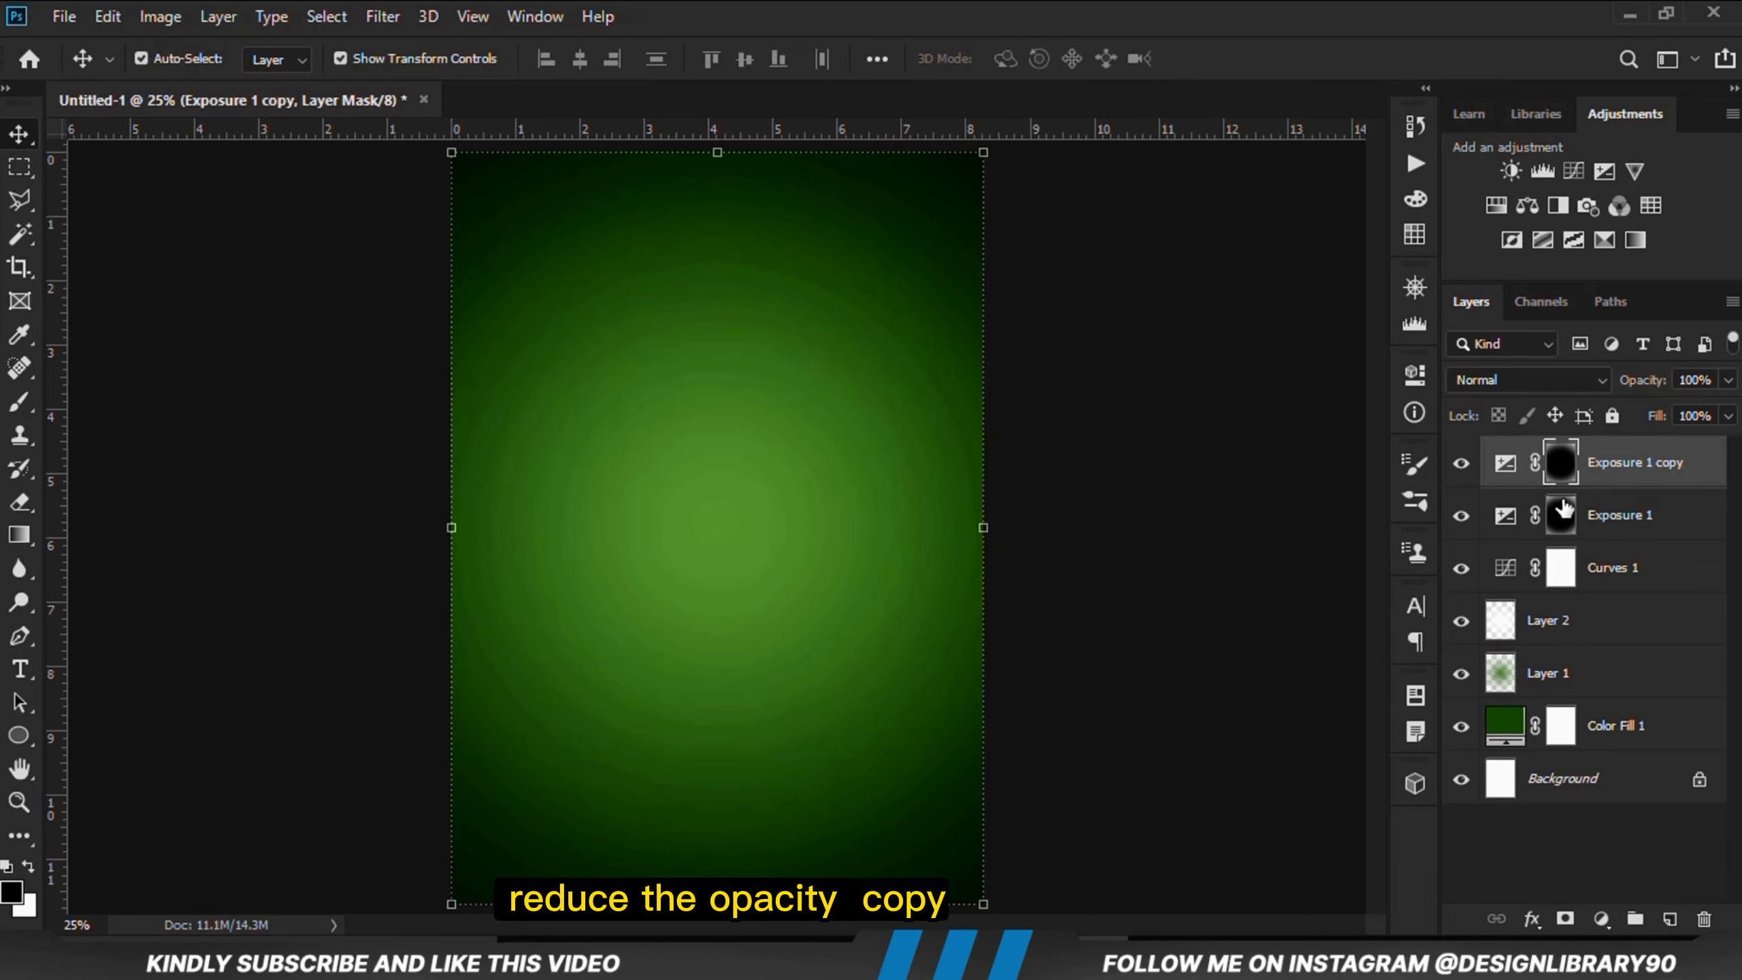
click(1728, 379)
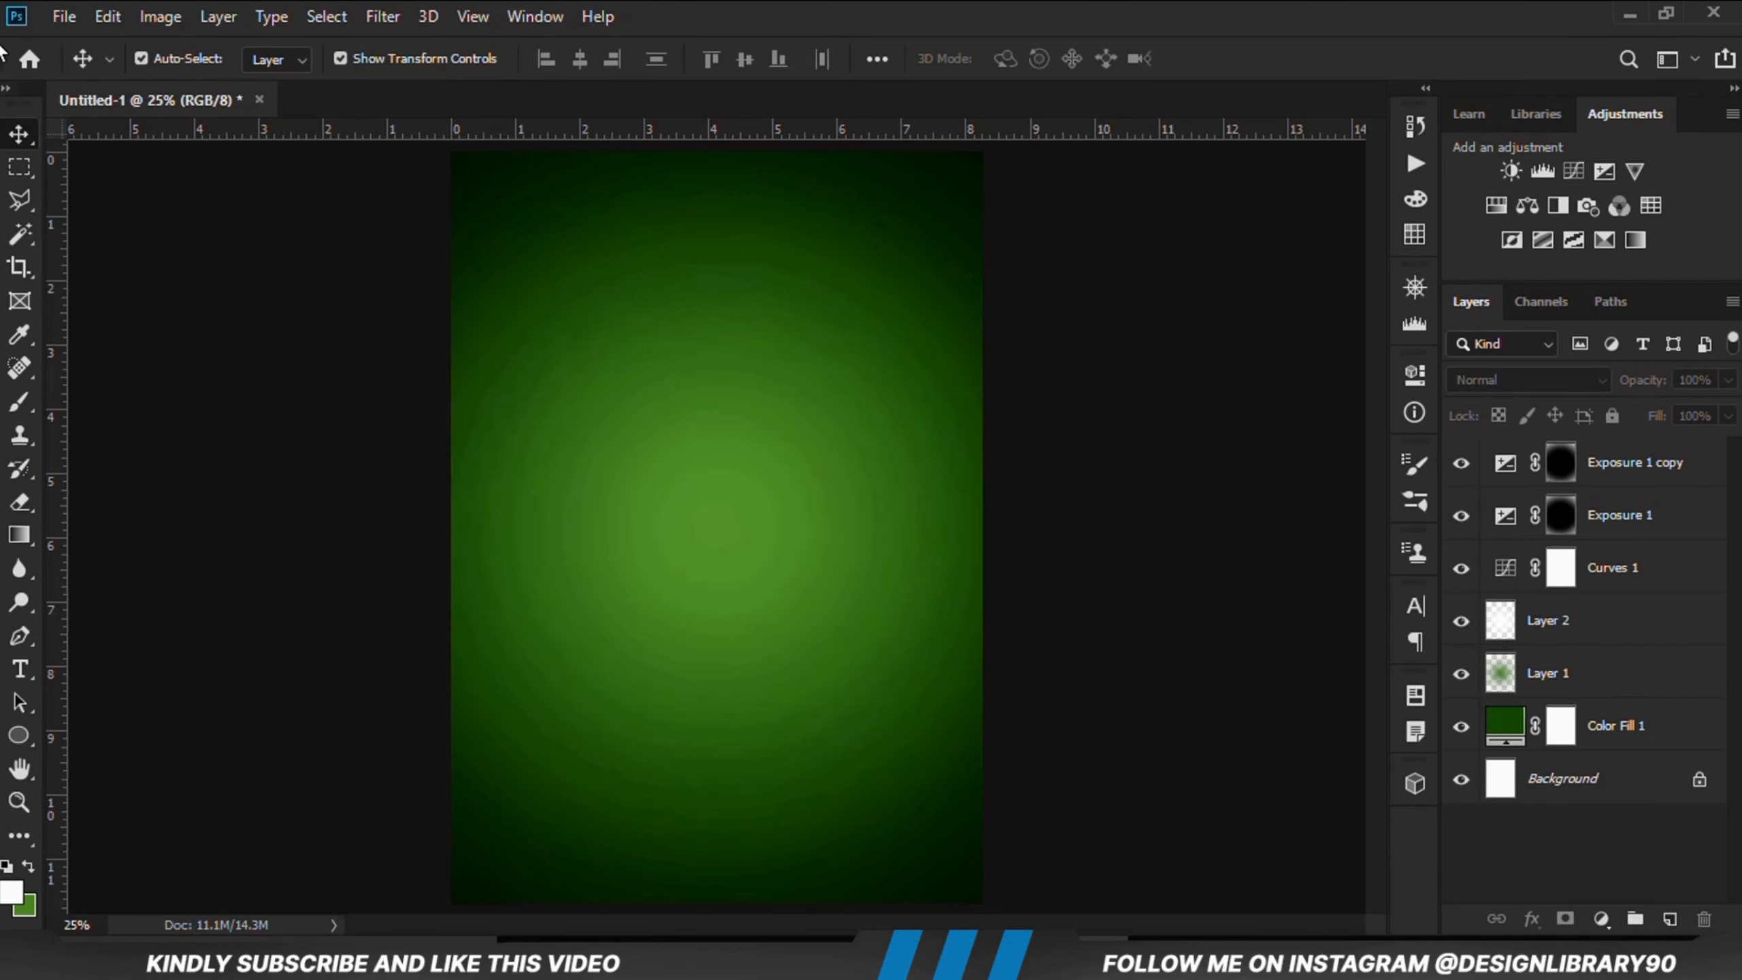
Step: Open the recent file Aloe vera Assets.psd
click(64, 16)
mouse_move(359, 170)
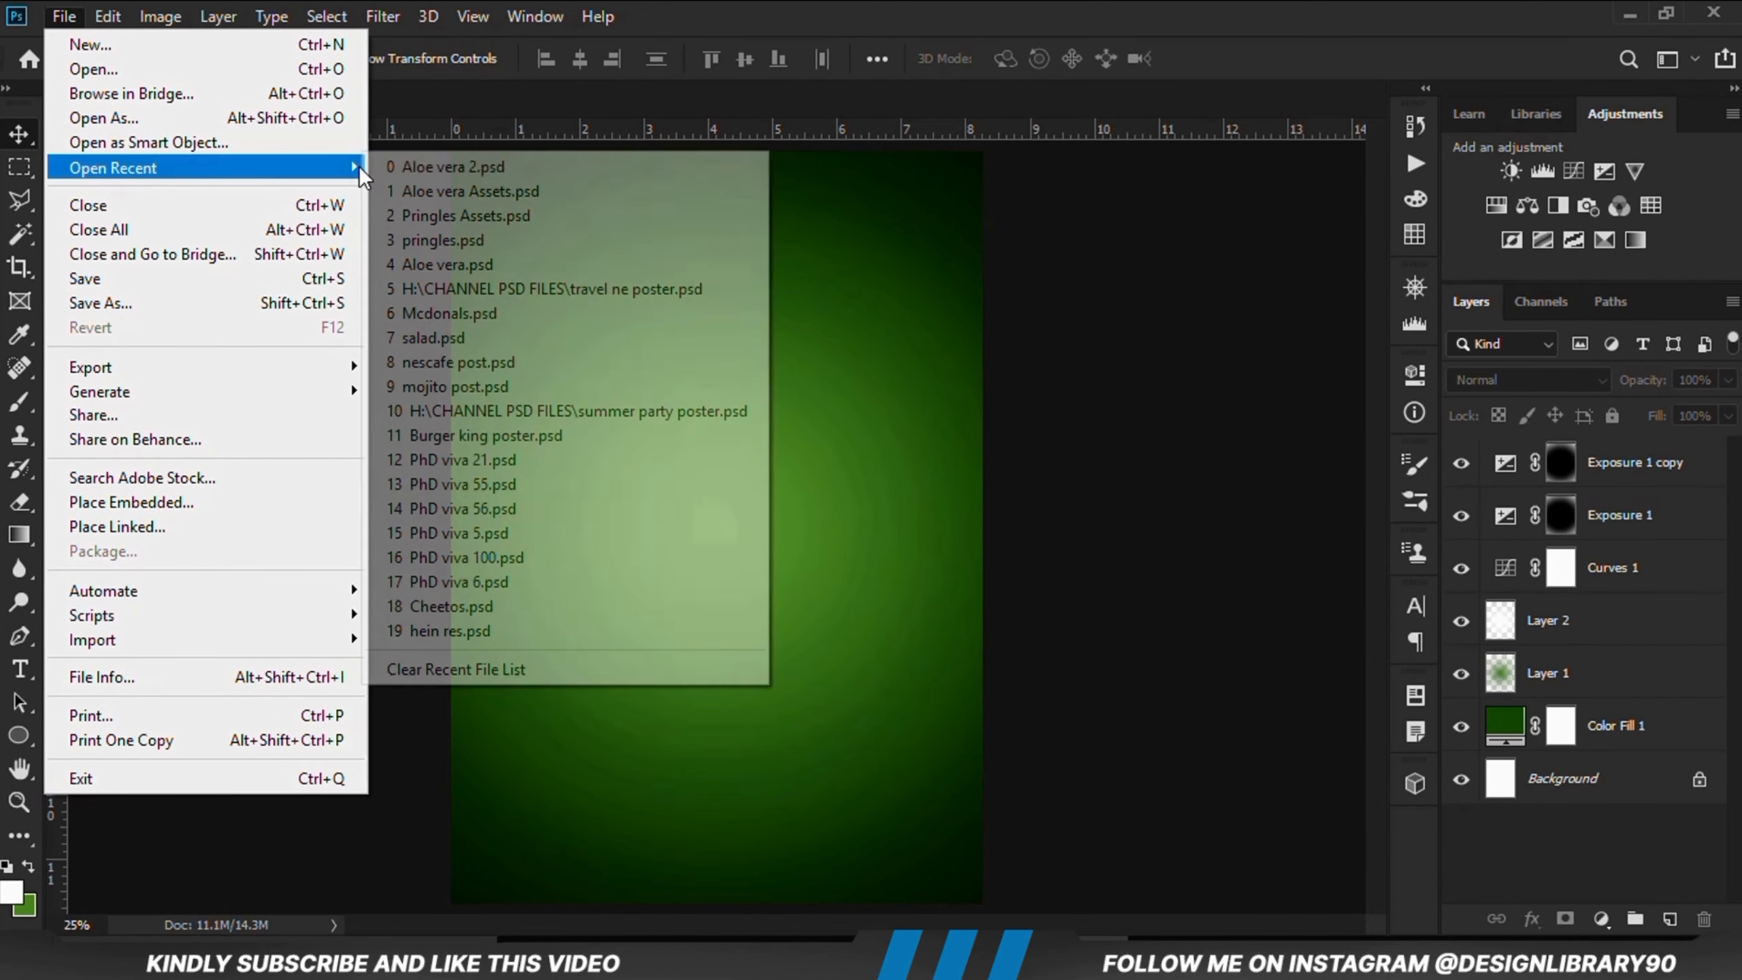
click(452, 193)
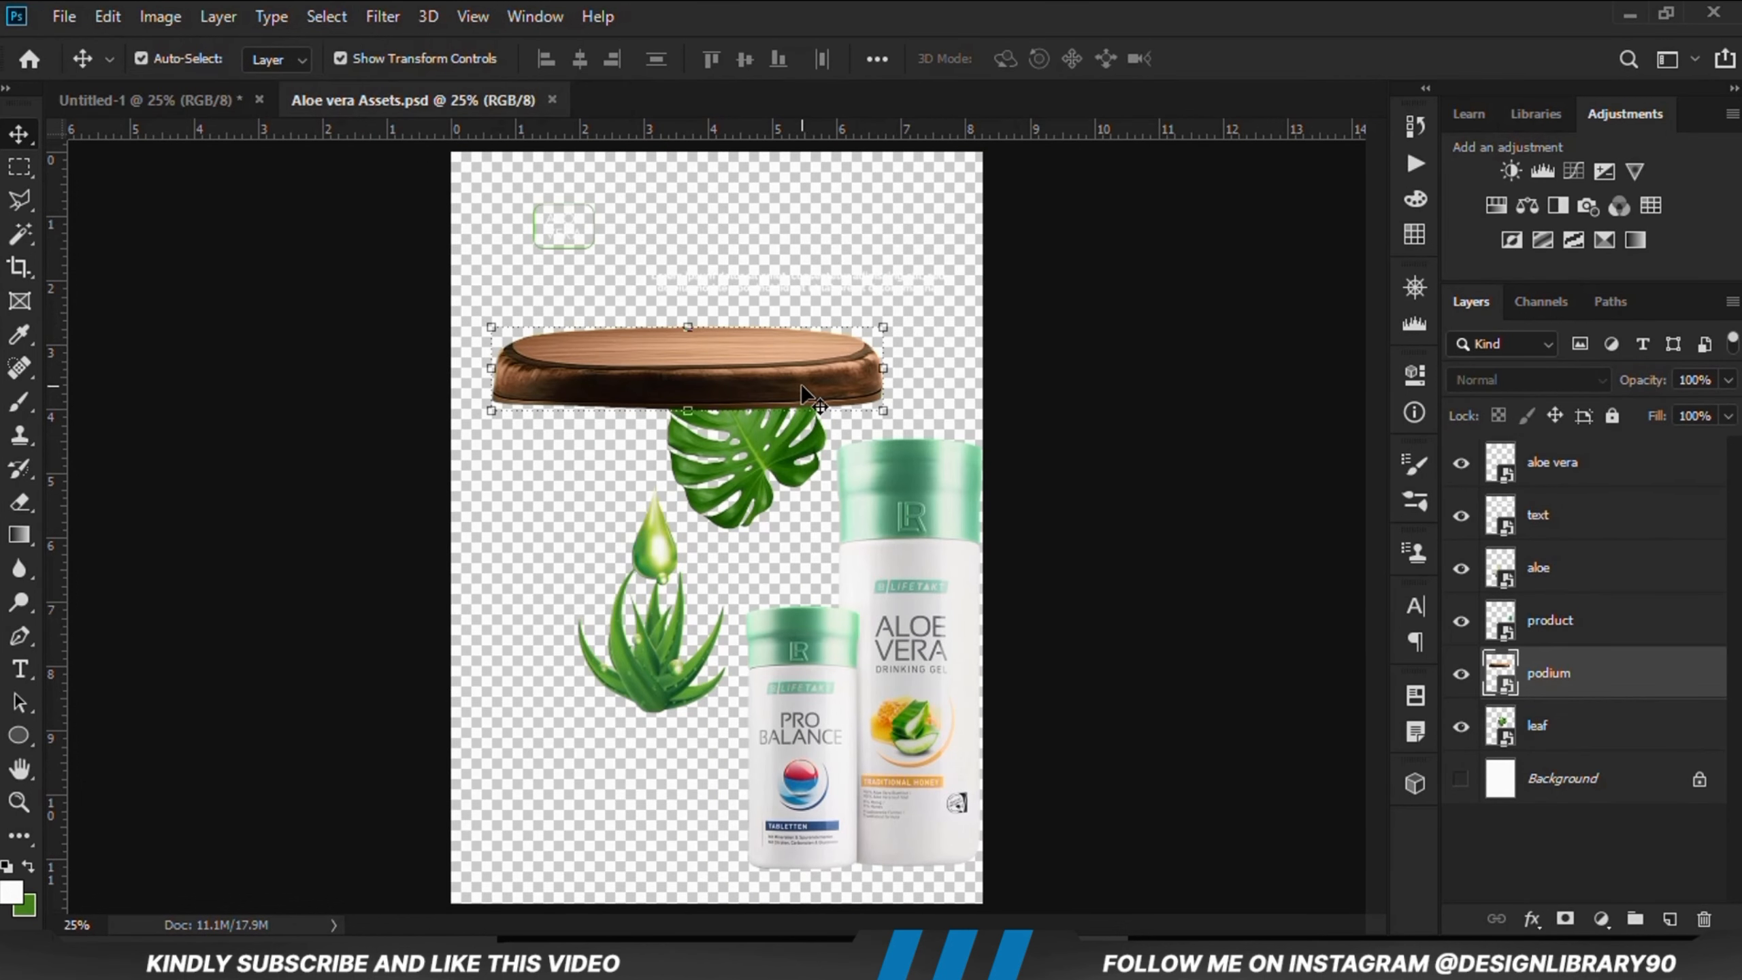
Step: Paste the podium from the assets file into the poster and move it near the bottom
drag(803, 386, 803, 450)
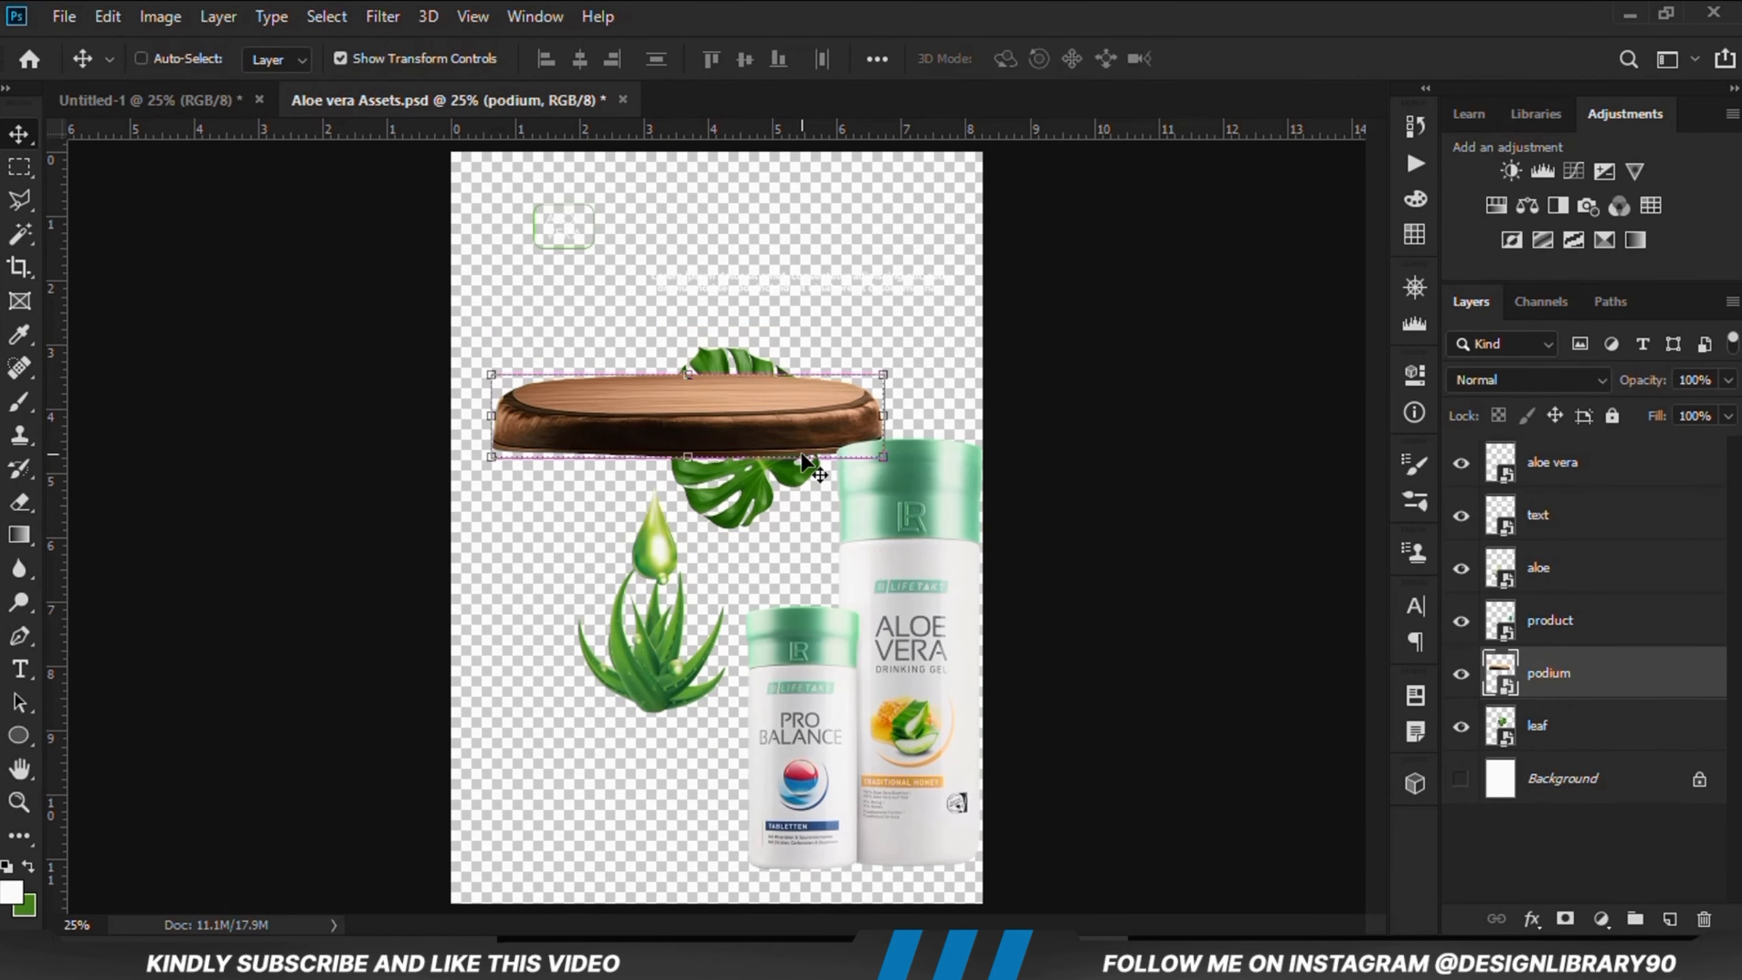
click(133, 101)
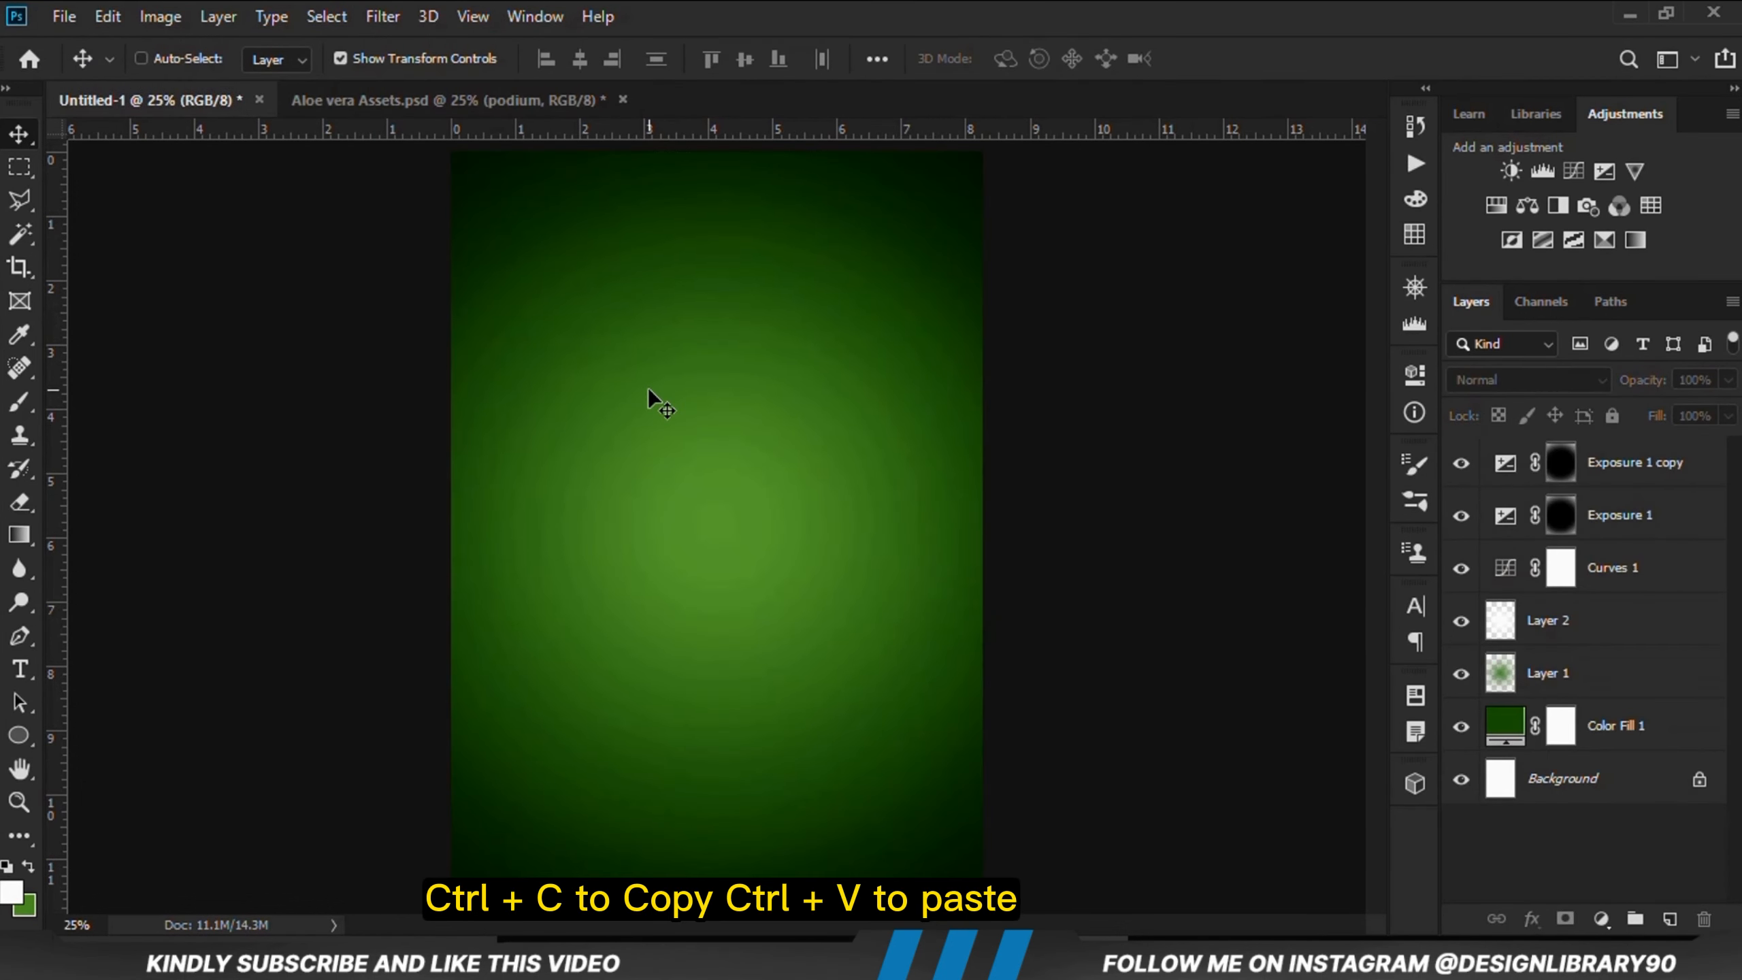
key(ctrl+v)
click(141, 59)
drag(700, 549, 701, 725)
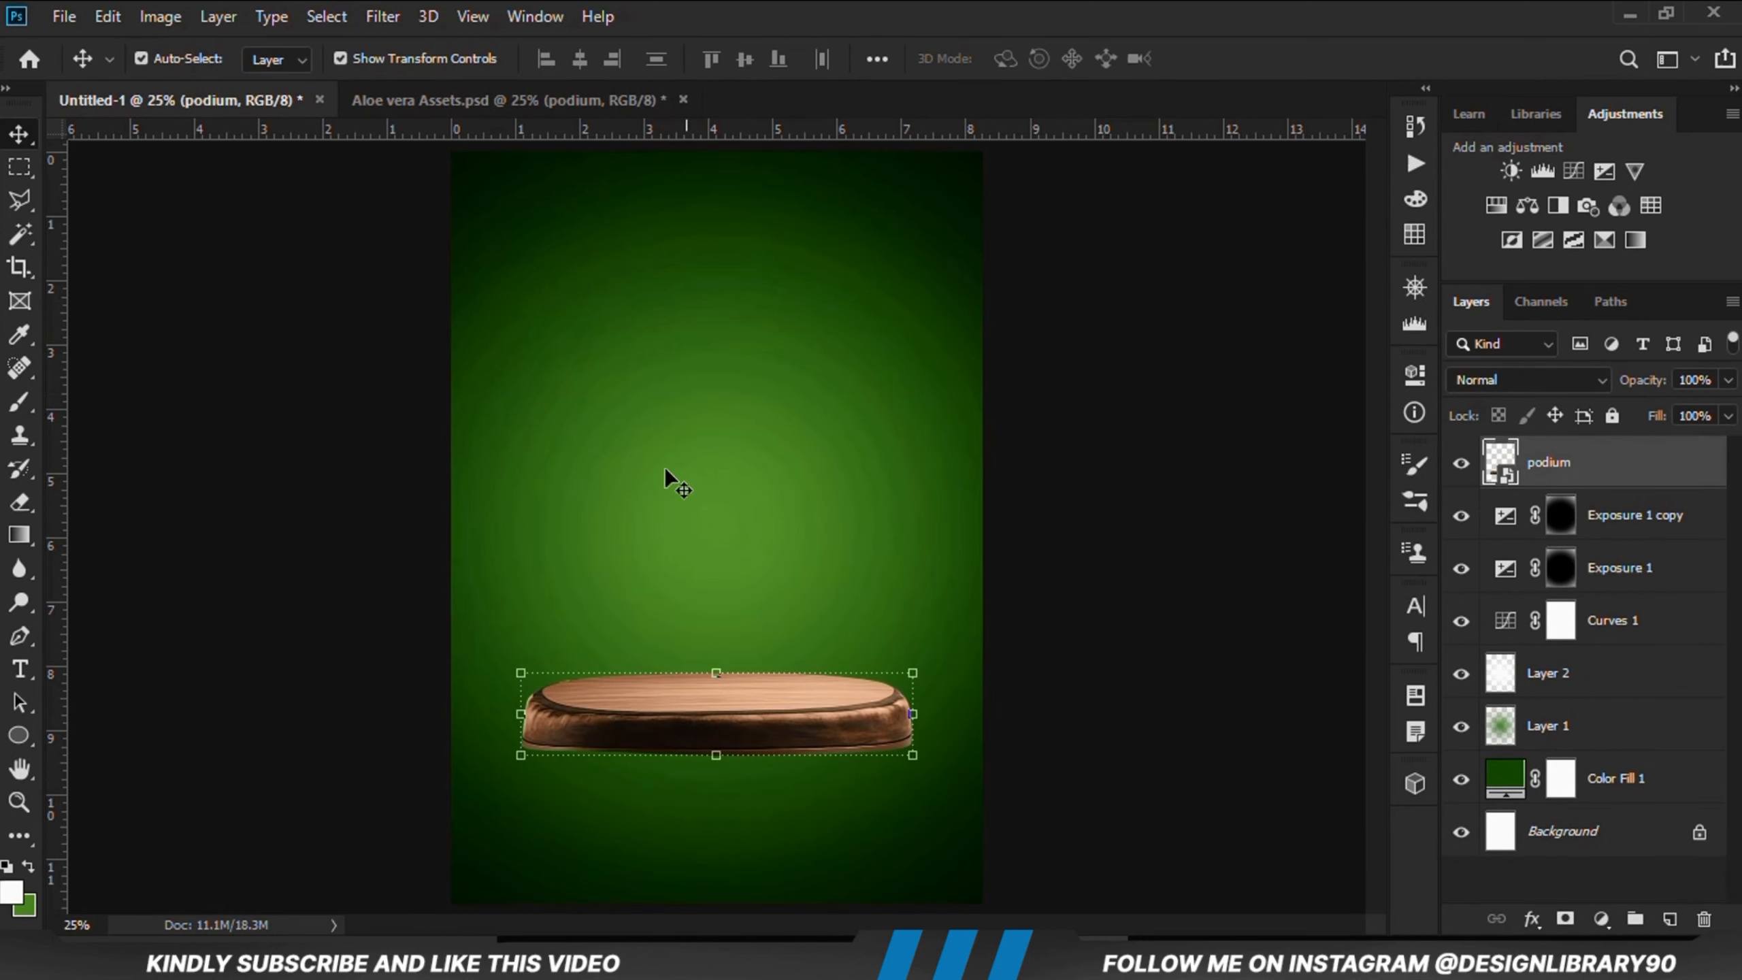
Step: Bring the text layer from the assets file into the poster and place it below the podium
click(460, 112)
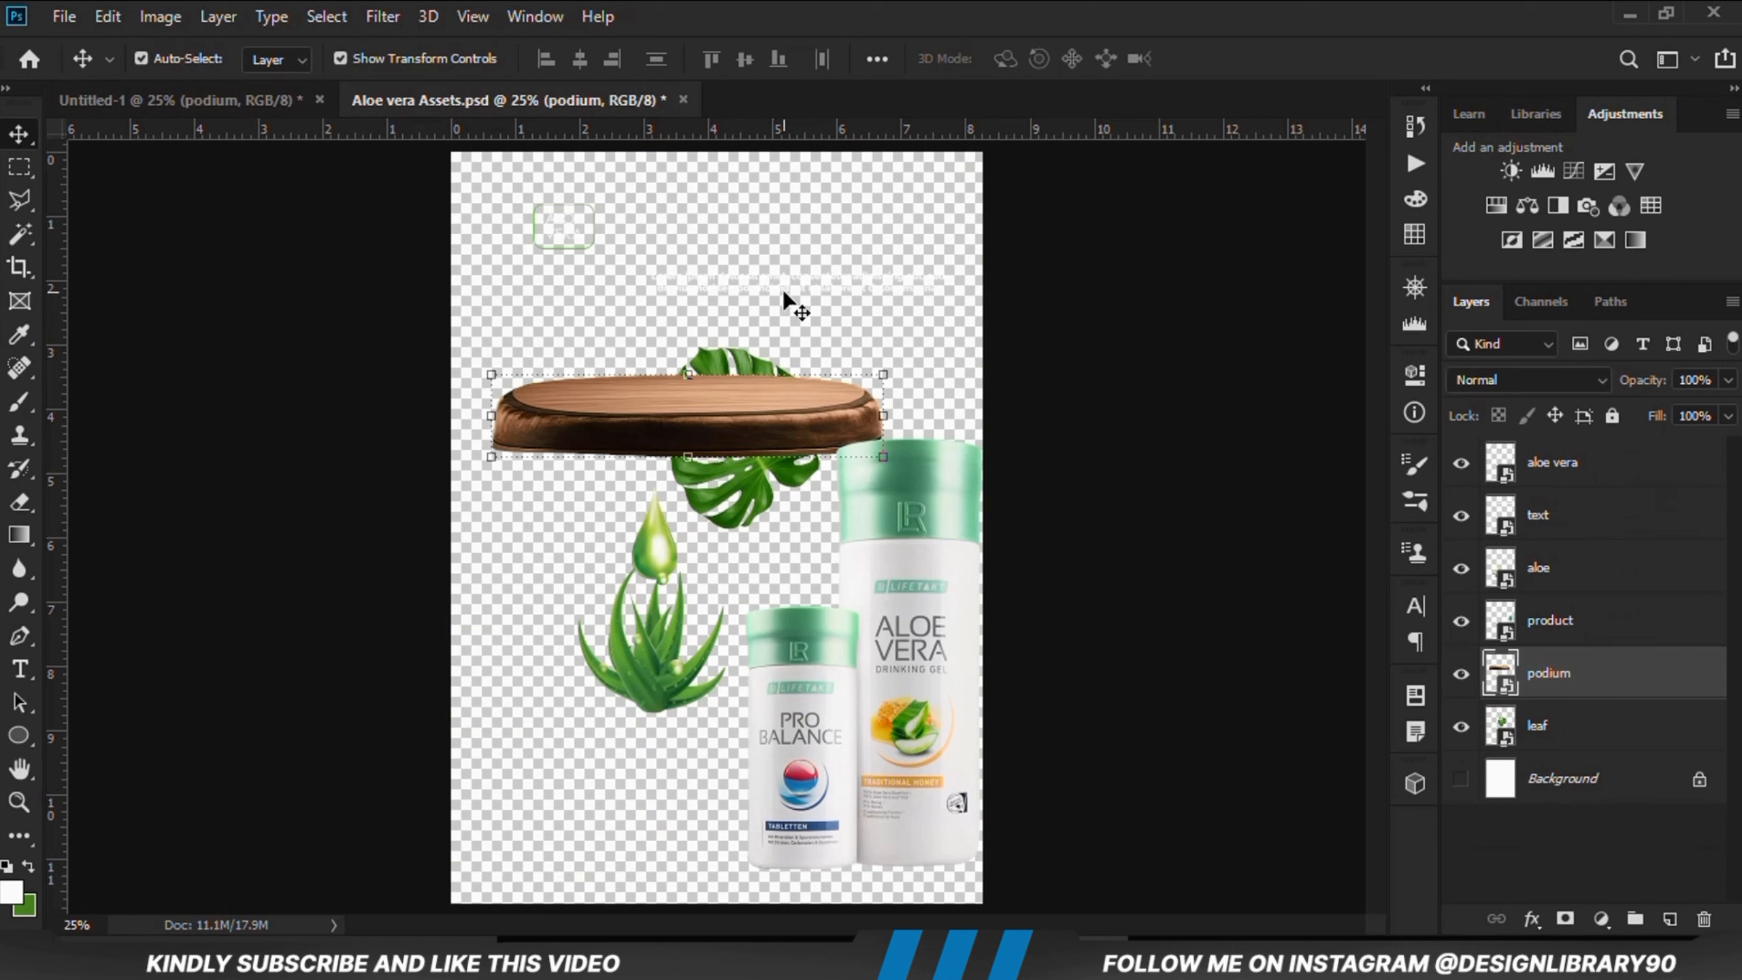
click(827, 279)
click(842, 277)
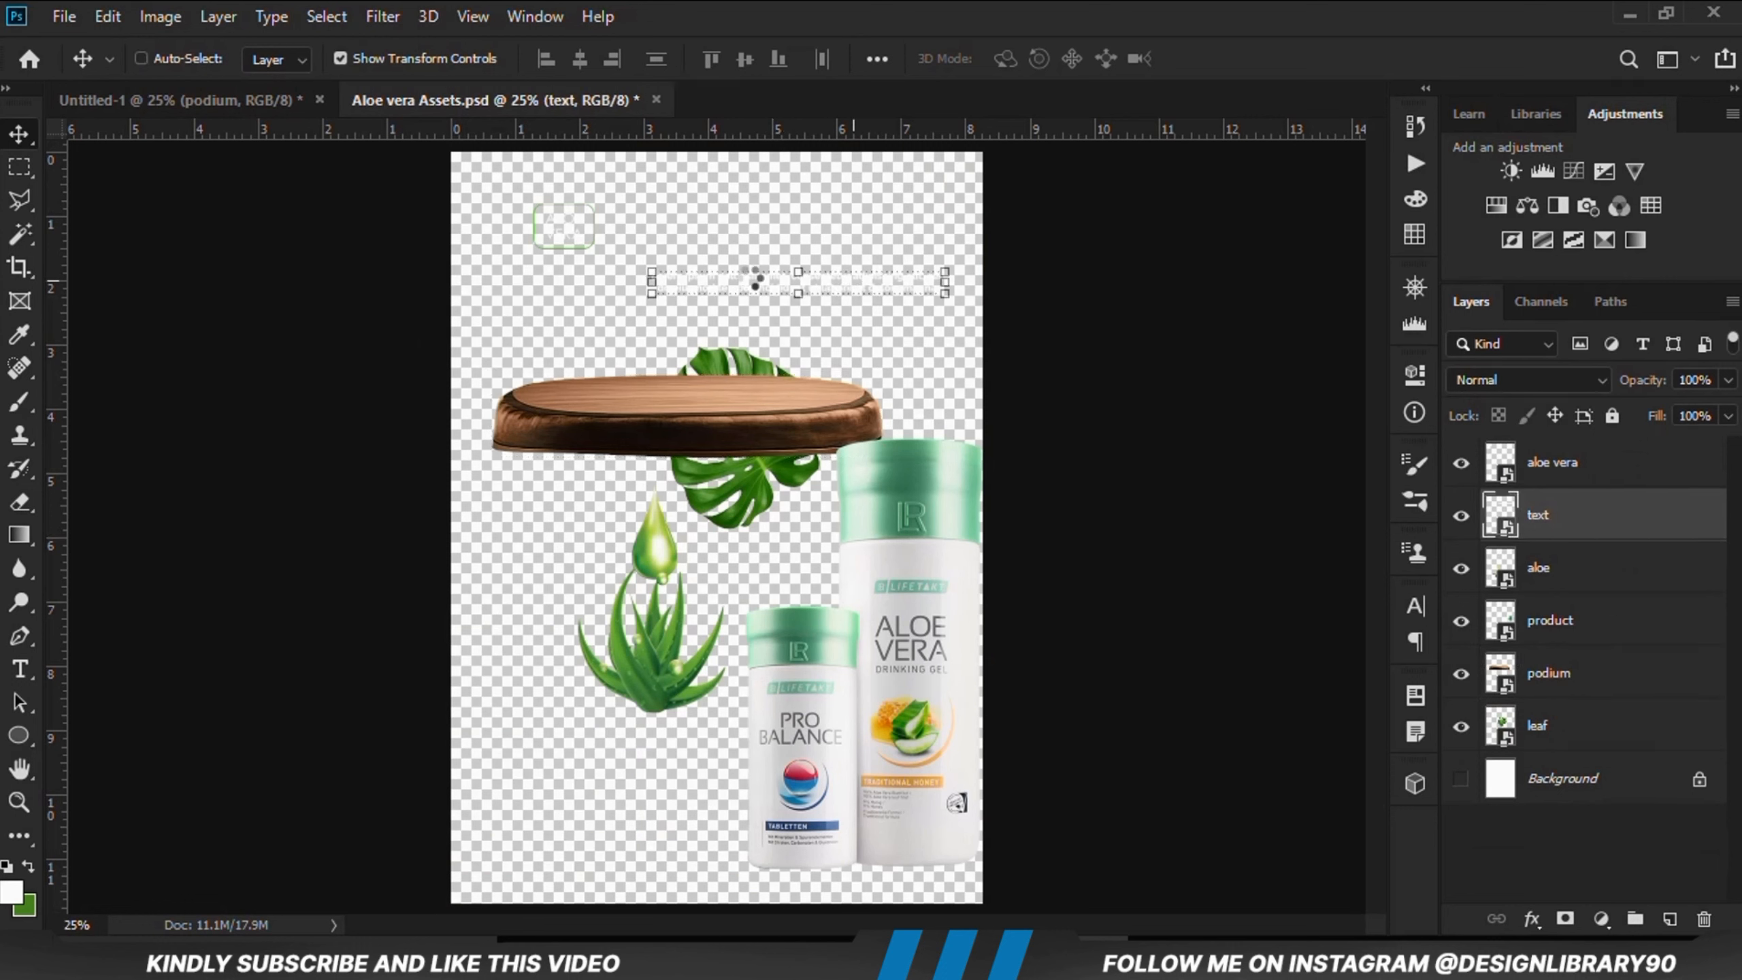
drag(756, 280, 651, 600)
key(ctrl+t)
drag(733, 532, 741, 824)
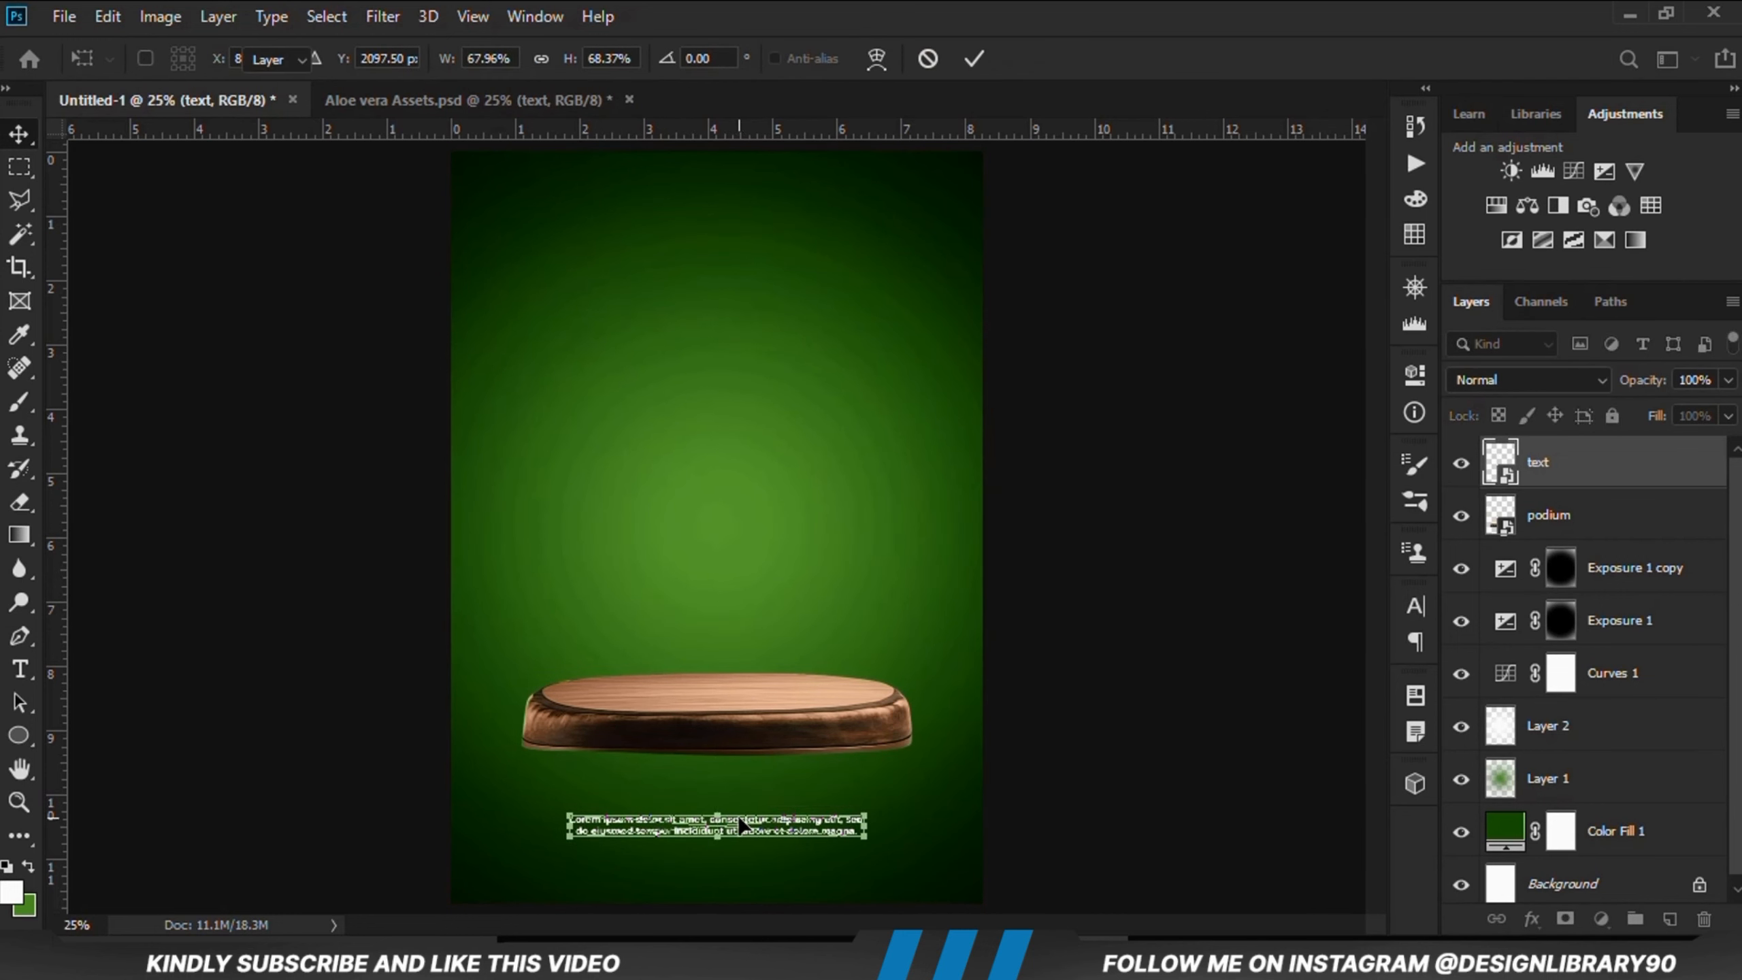
key(Return)
key(shift+Down)
key(shift+Down)
key(shift+Down)
key(shift+Down)
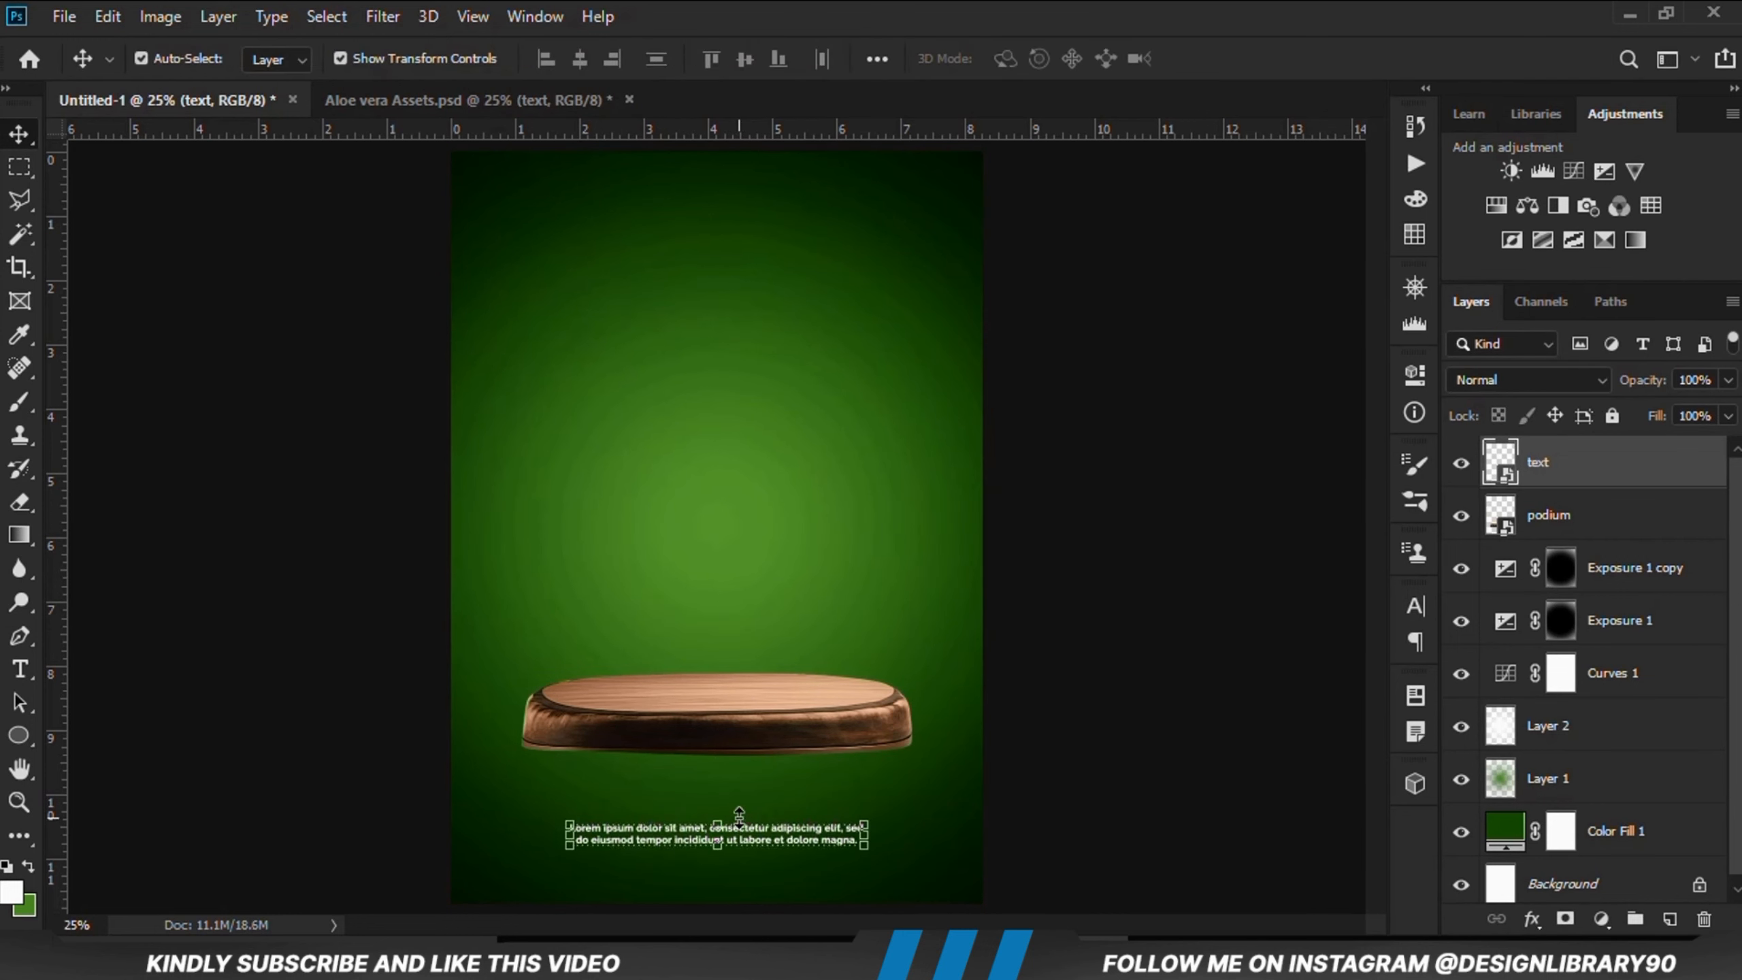
Step: Nudge the podium slightly upward
click(719, 745)
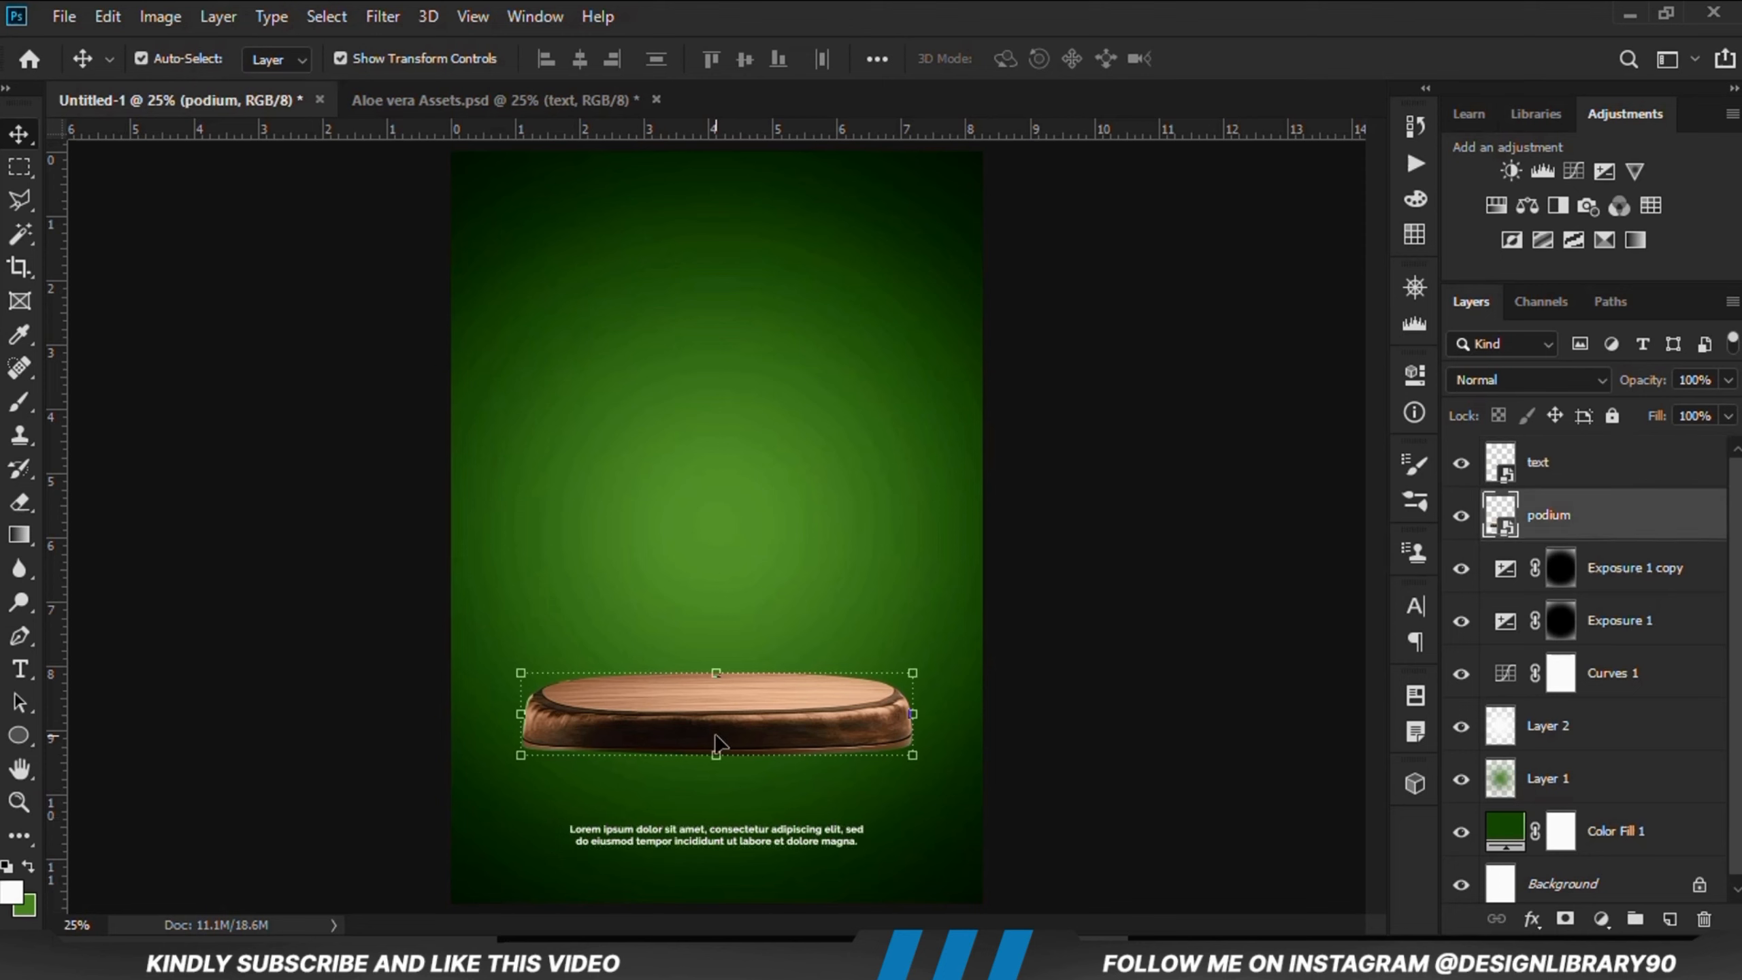
drag(715, 731, 716, 724)
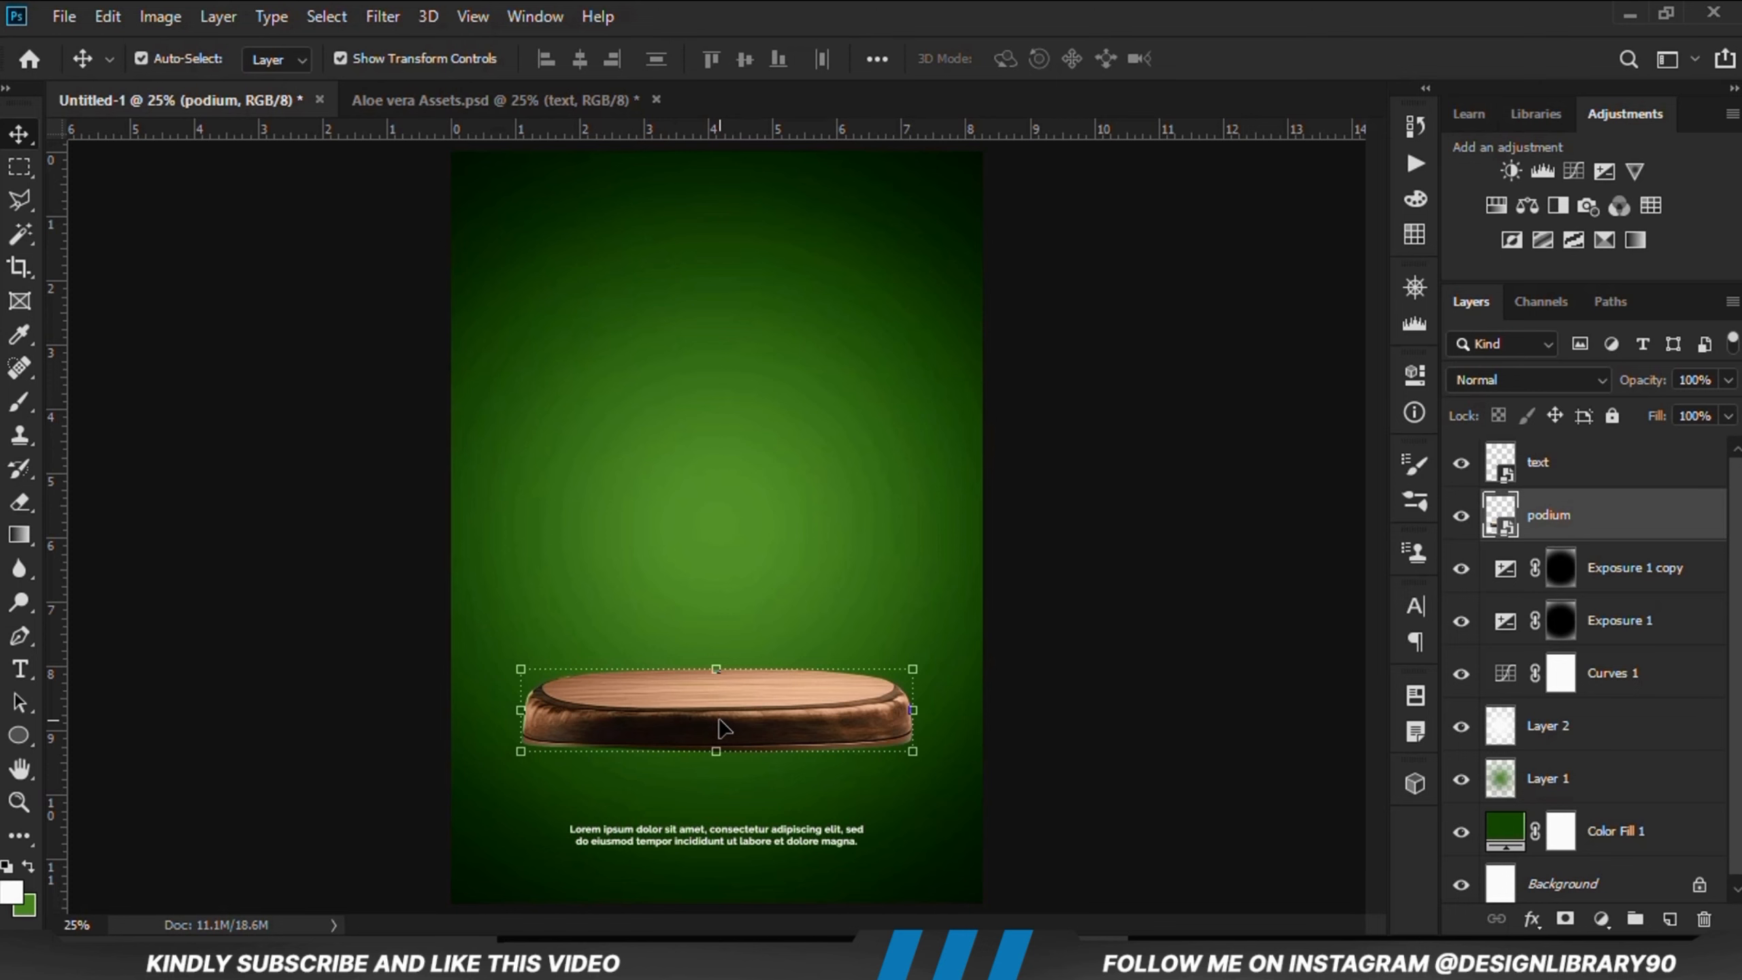
click(1050, 711)
Step: Copy the aloe and product layers from the assets file and paste them into the poster
click(378, 96)
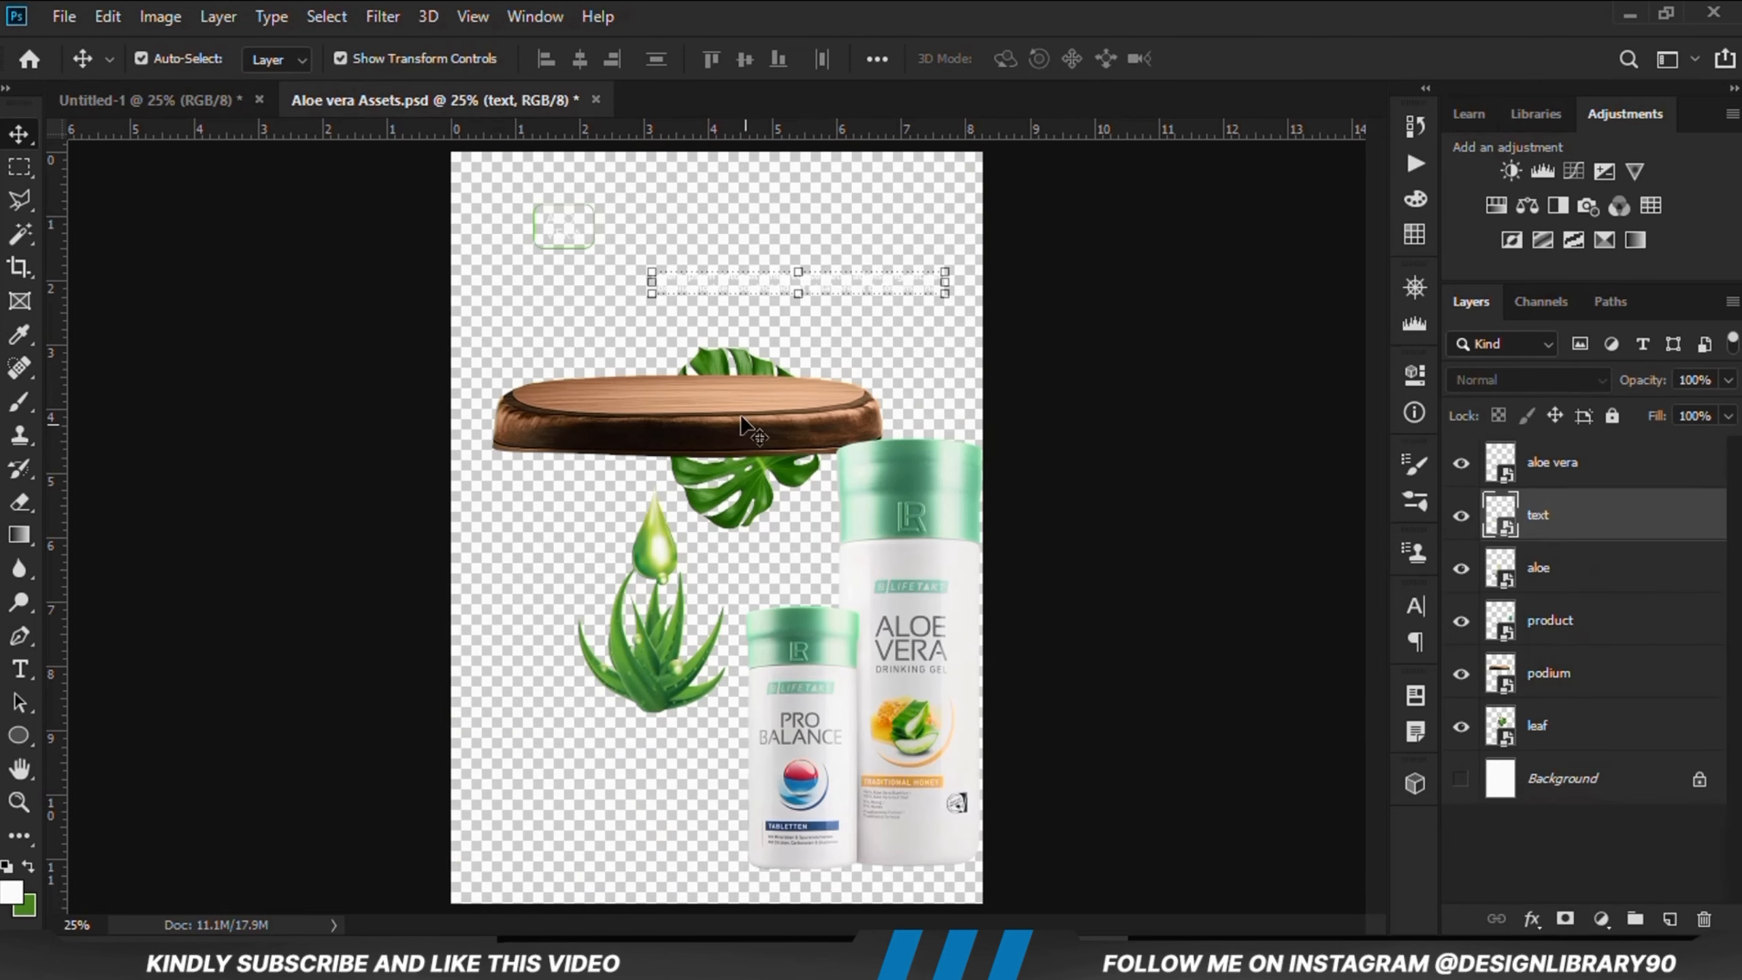
click(902, 561)
shift+click(664, 672)
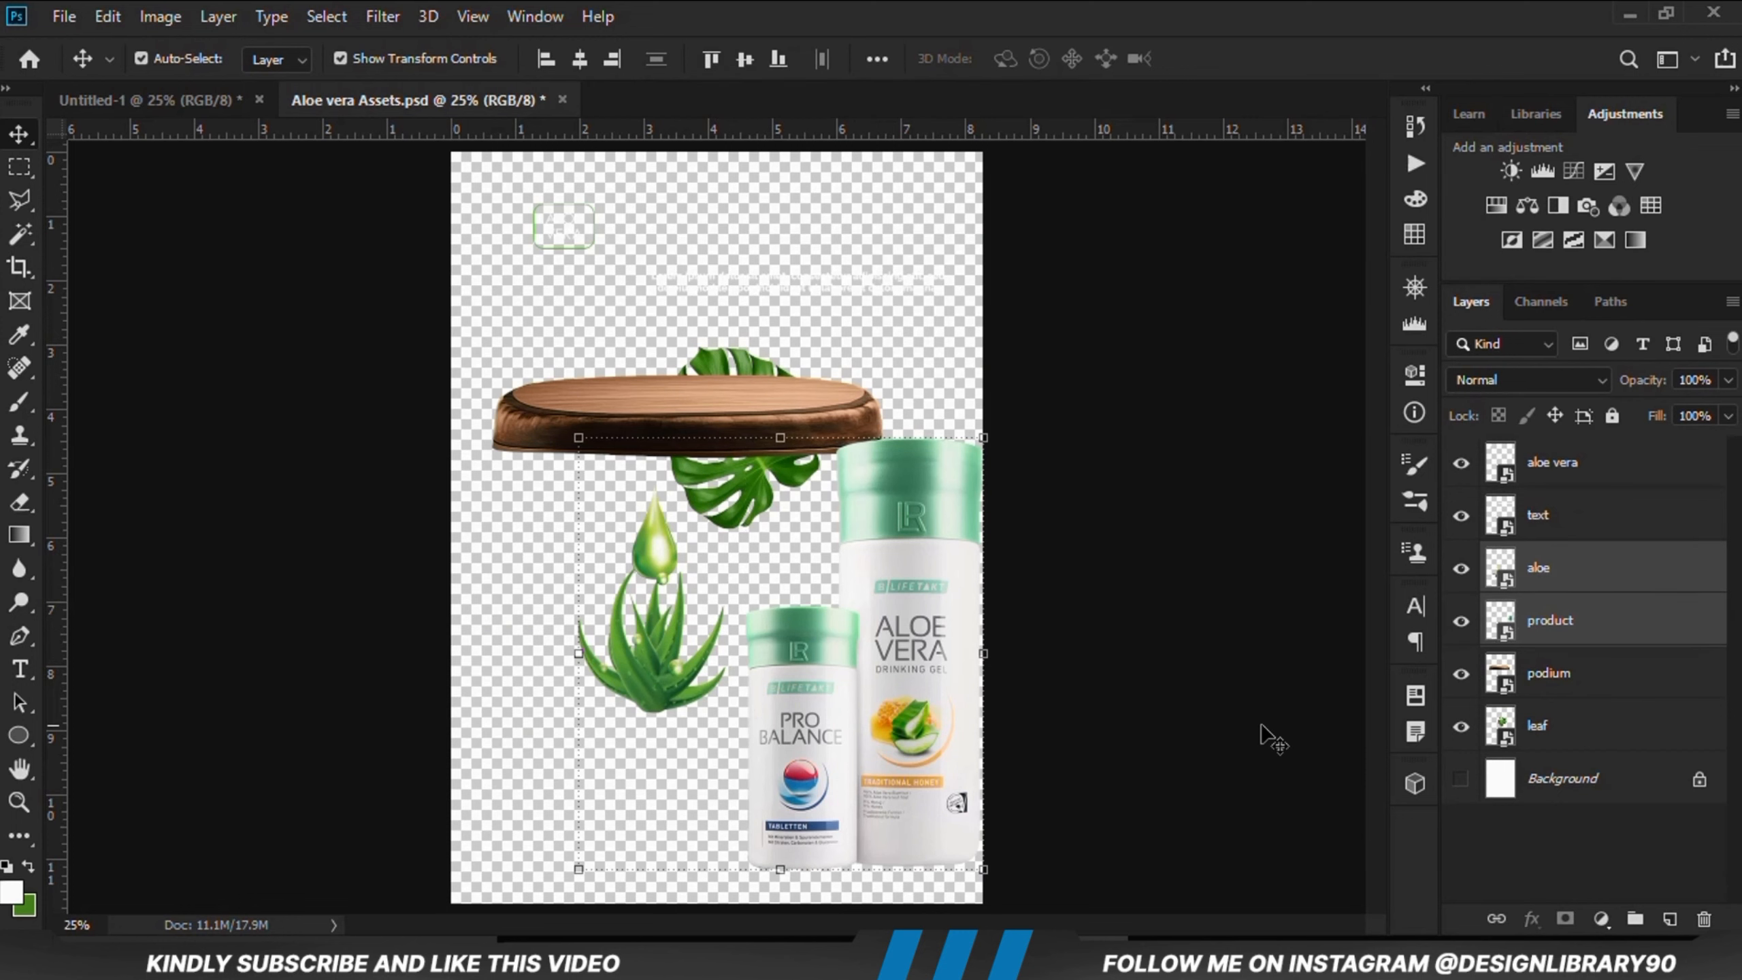
key(ctrl+c)
click(151, 100)
key(ctrl+v)
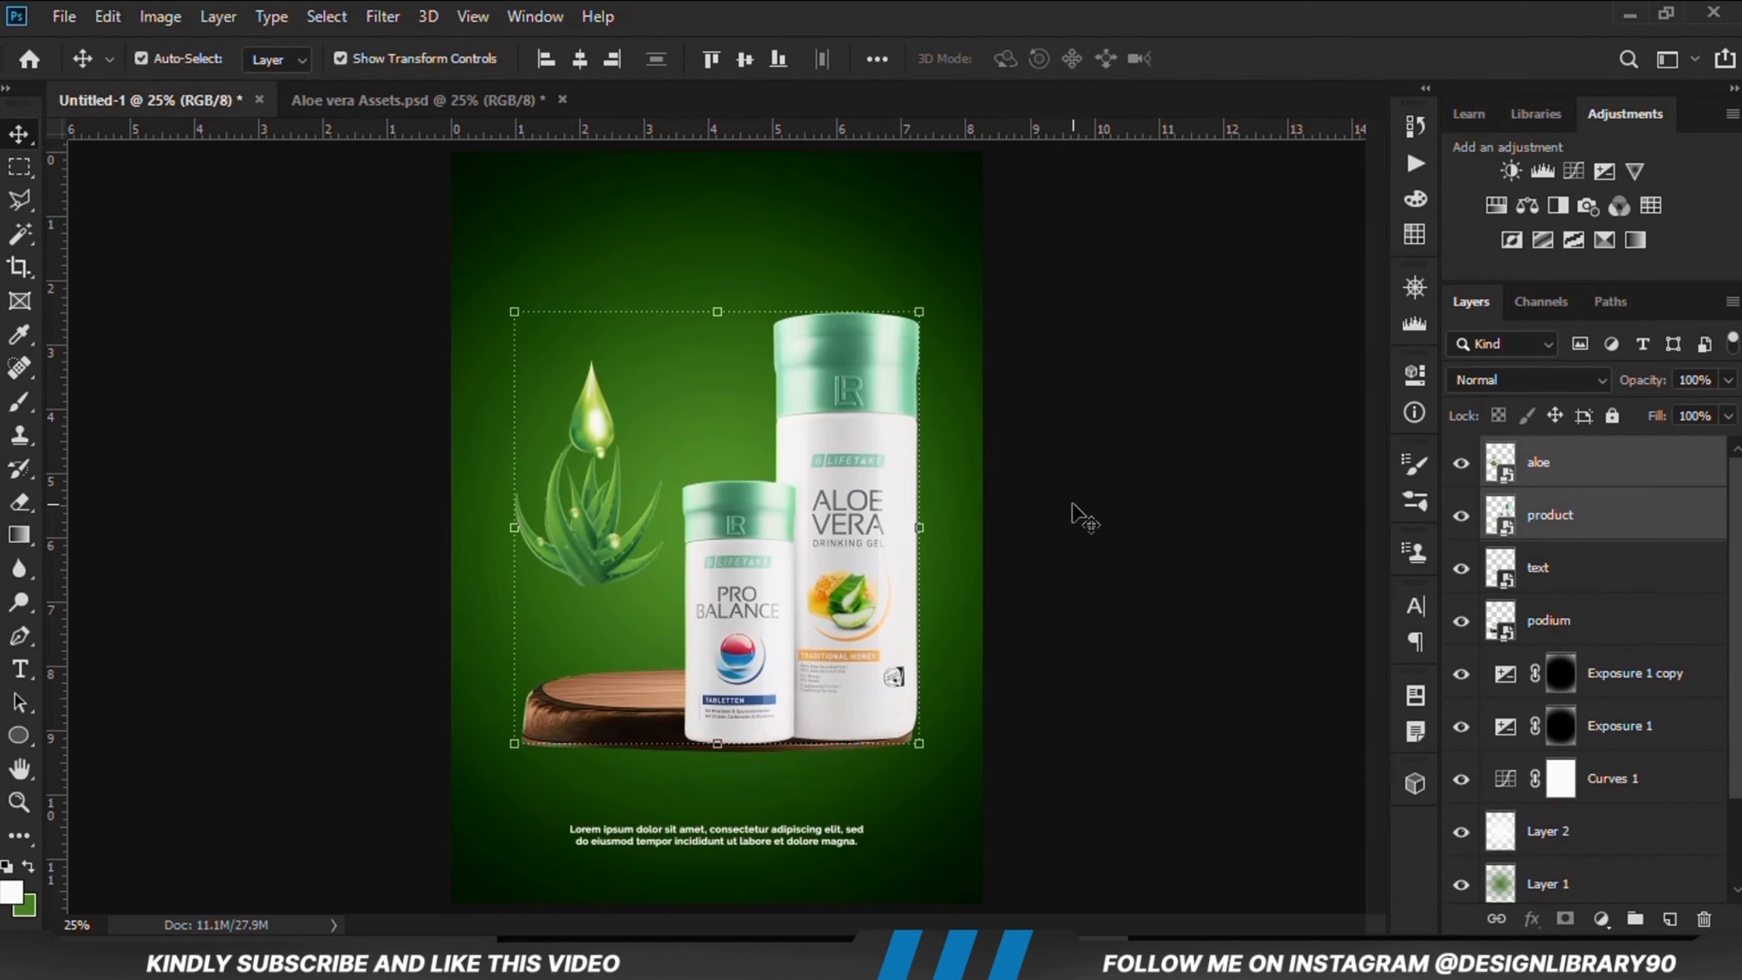
Step: Arrange the product bottles and the aloe plant on top of the podium
click(1074, 506)
drag(792, 603, 706, 535)
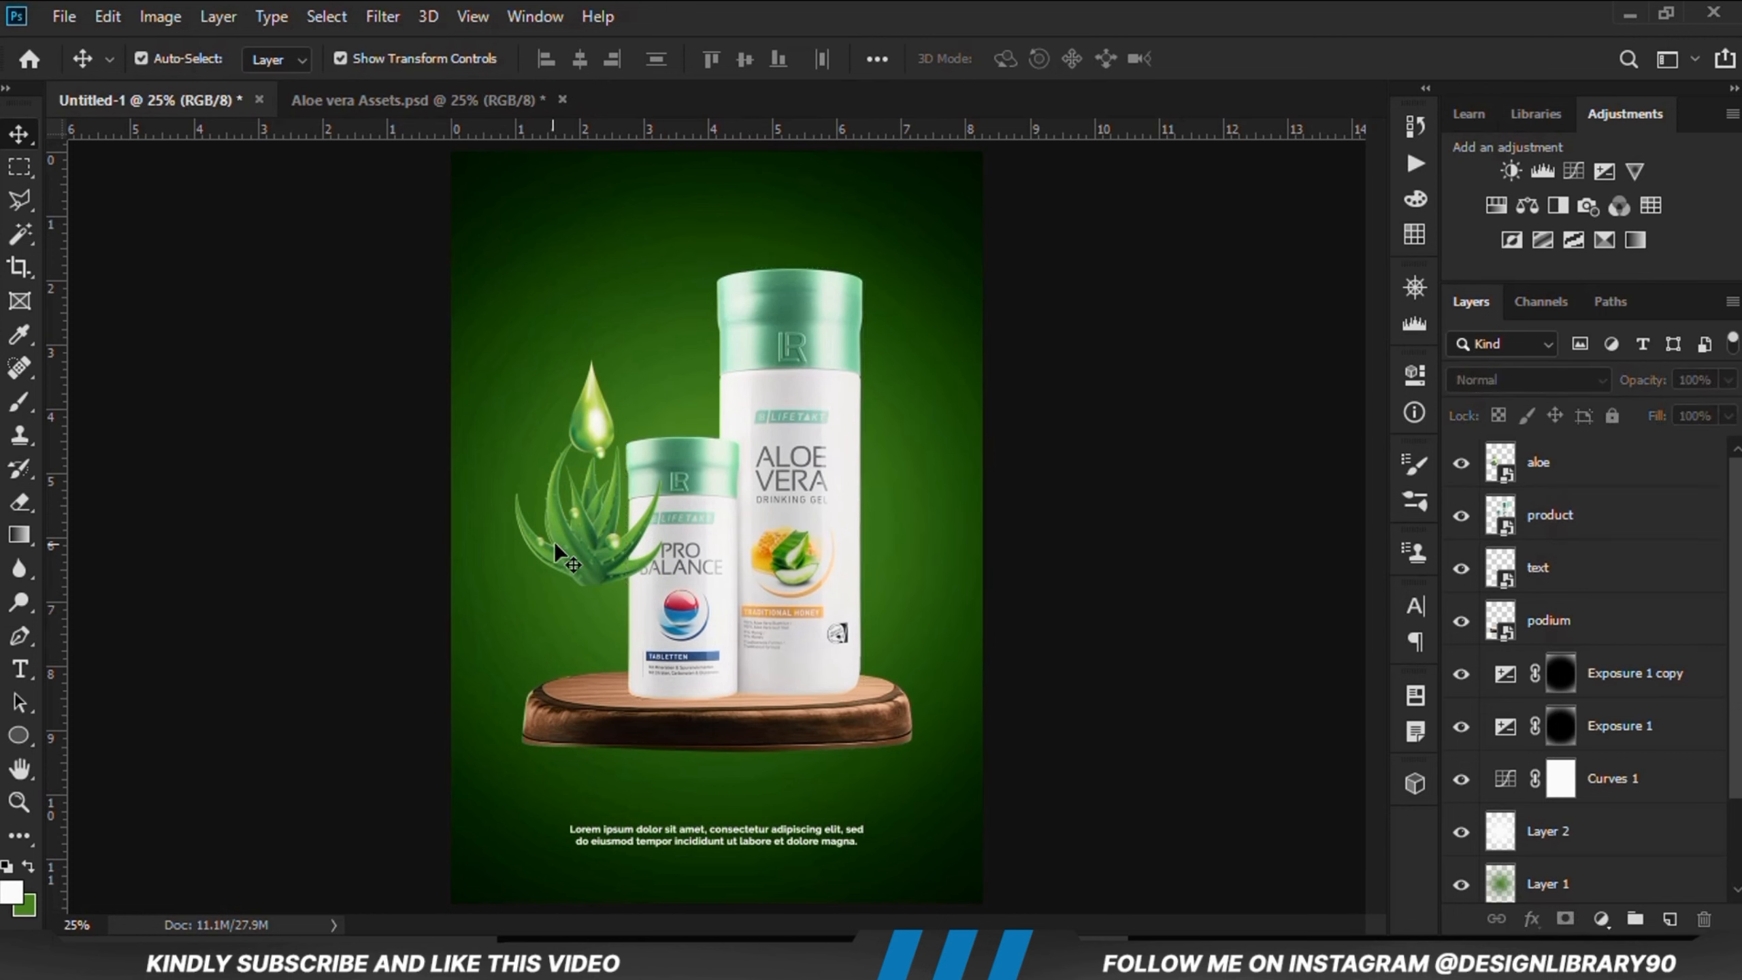
drag(571, 526, 596, 628)
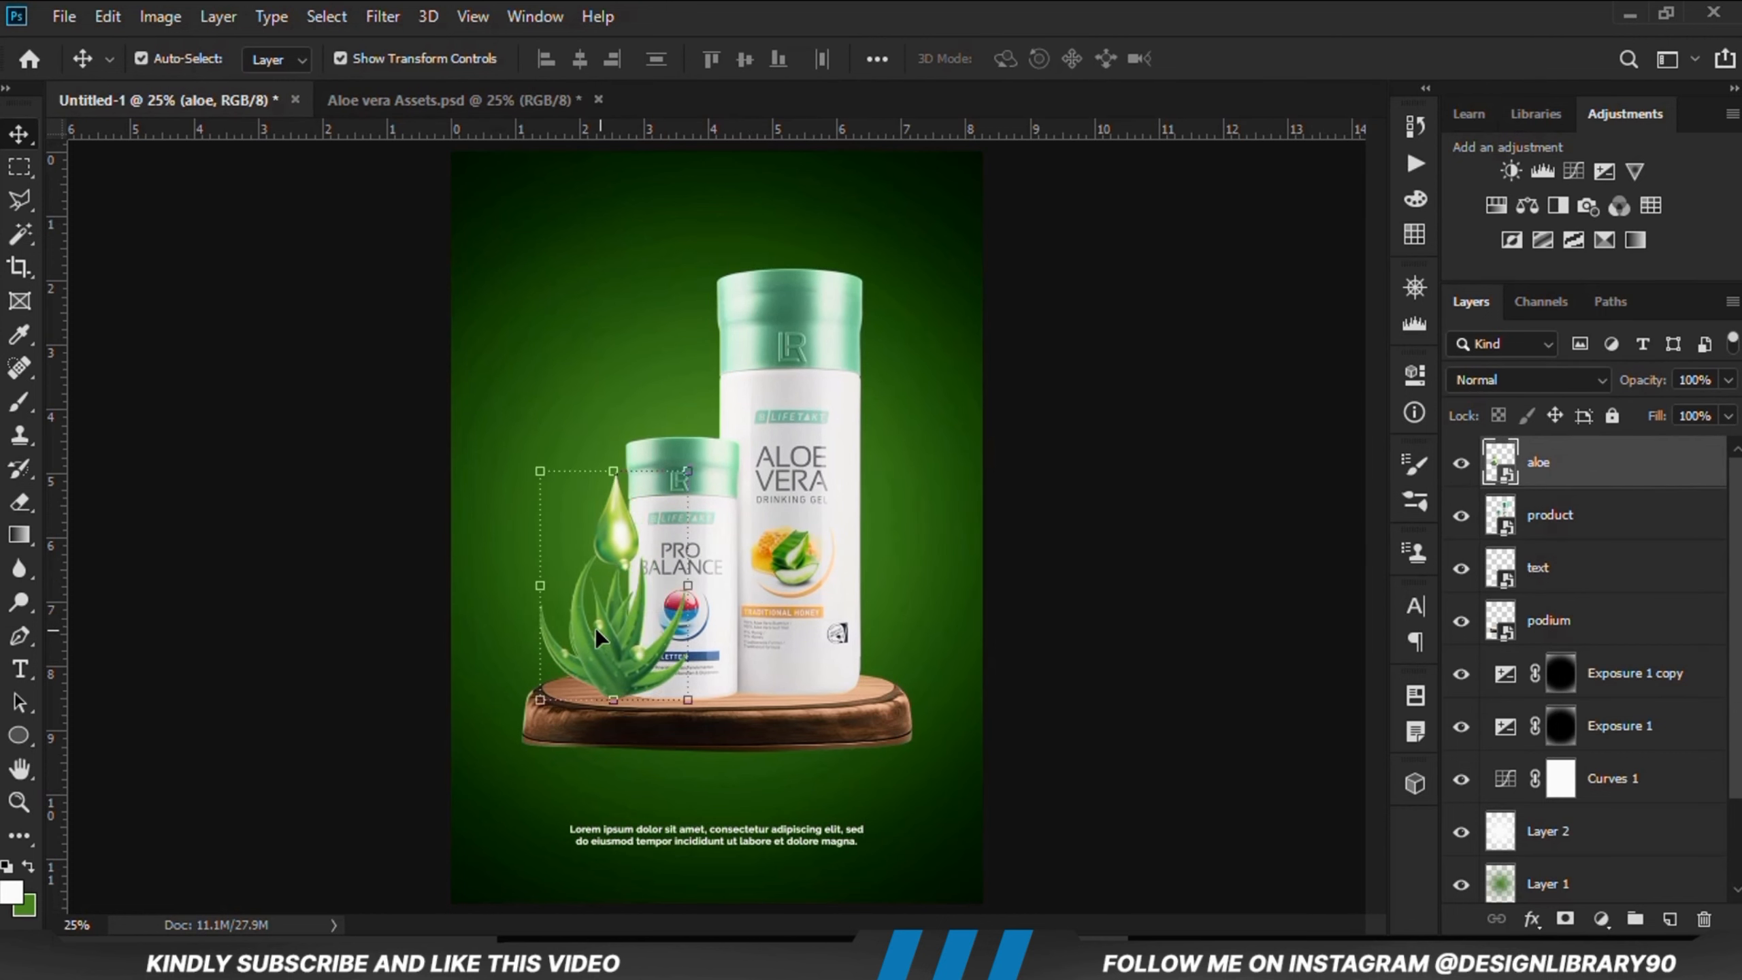
key(Up)
key(Right)
key(Right)
key(Right)
key(Right)
key(Right)
key(Right)
key(Right)
key(Right)
key(Right)
key(Right)
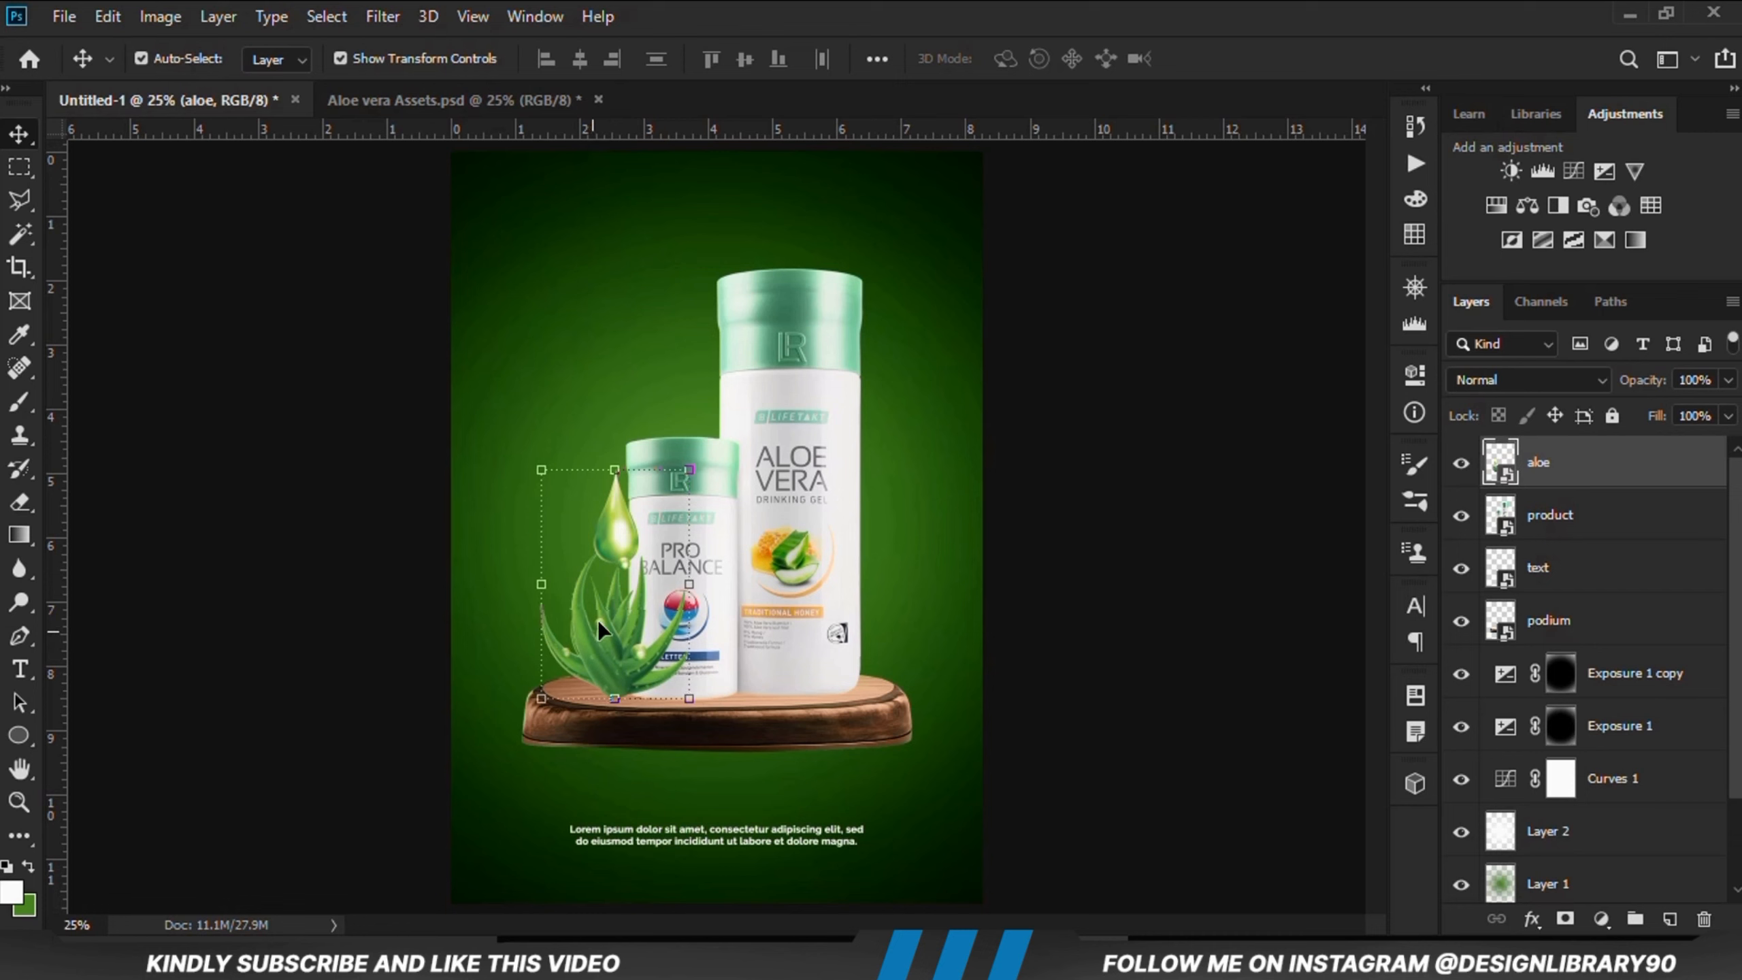
click(1057, 691)
Step: Nudge the aloe plant slightly to the right beside the smaller bottle
click(615, 659)
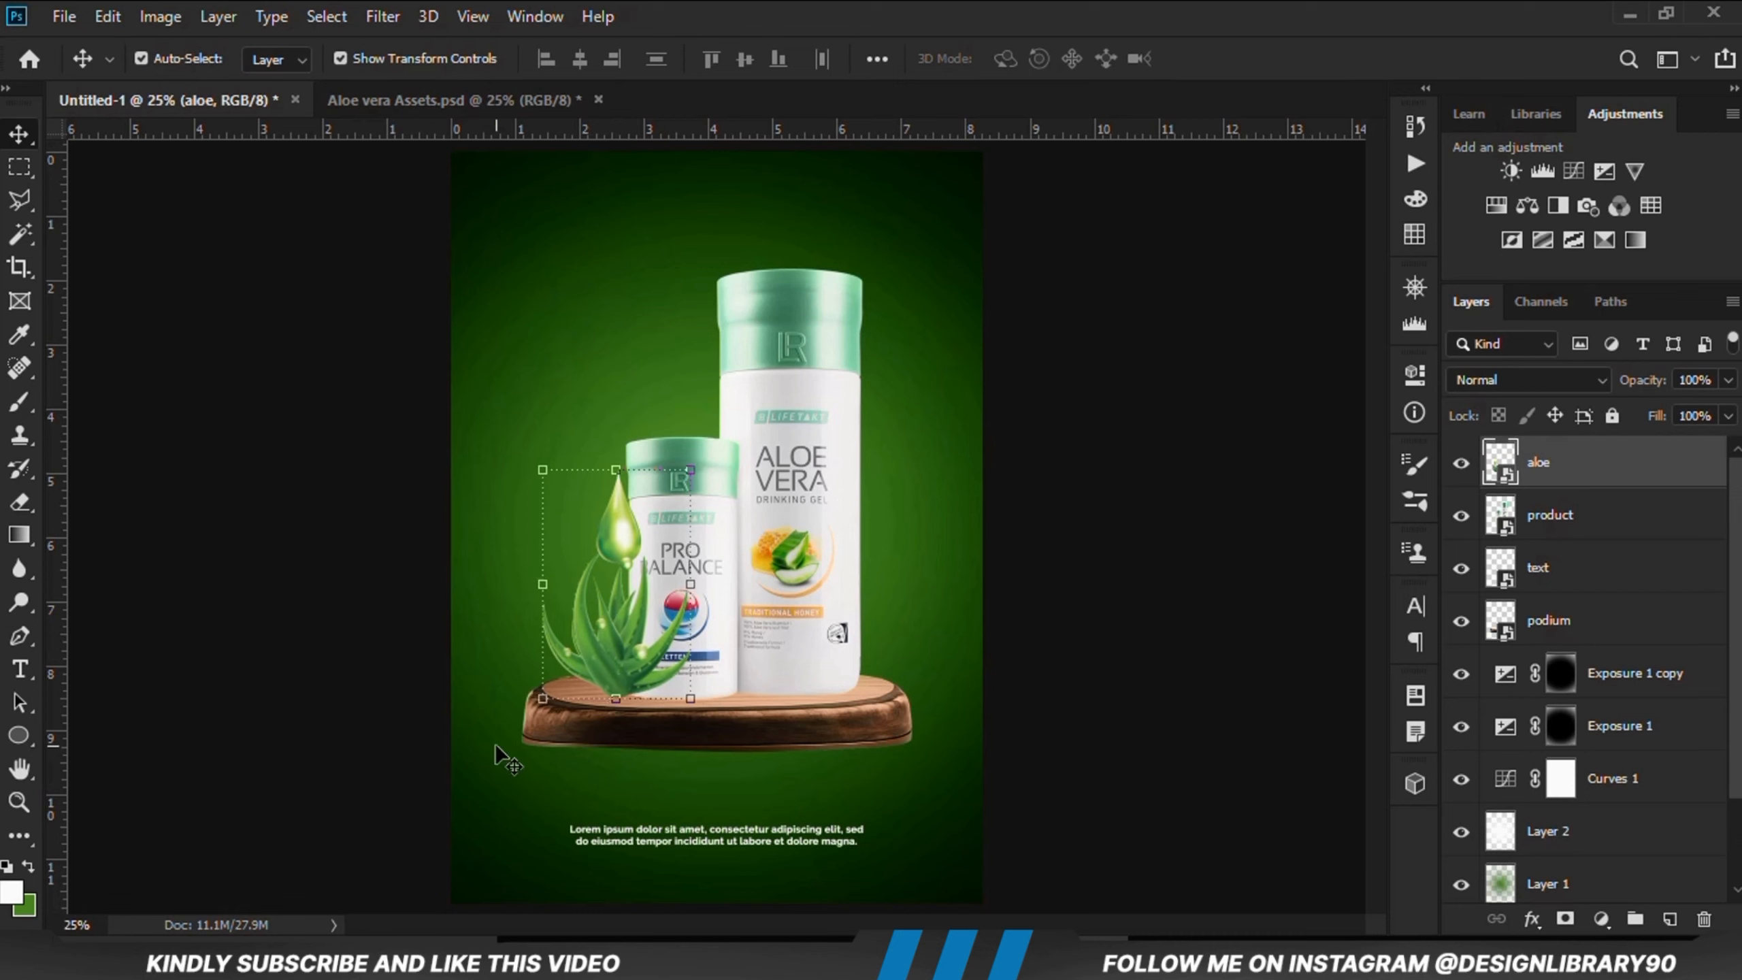
click(298, 729)
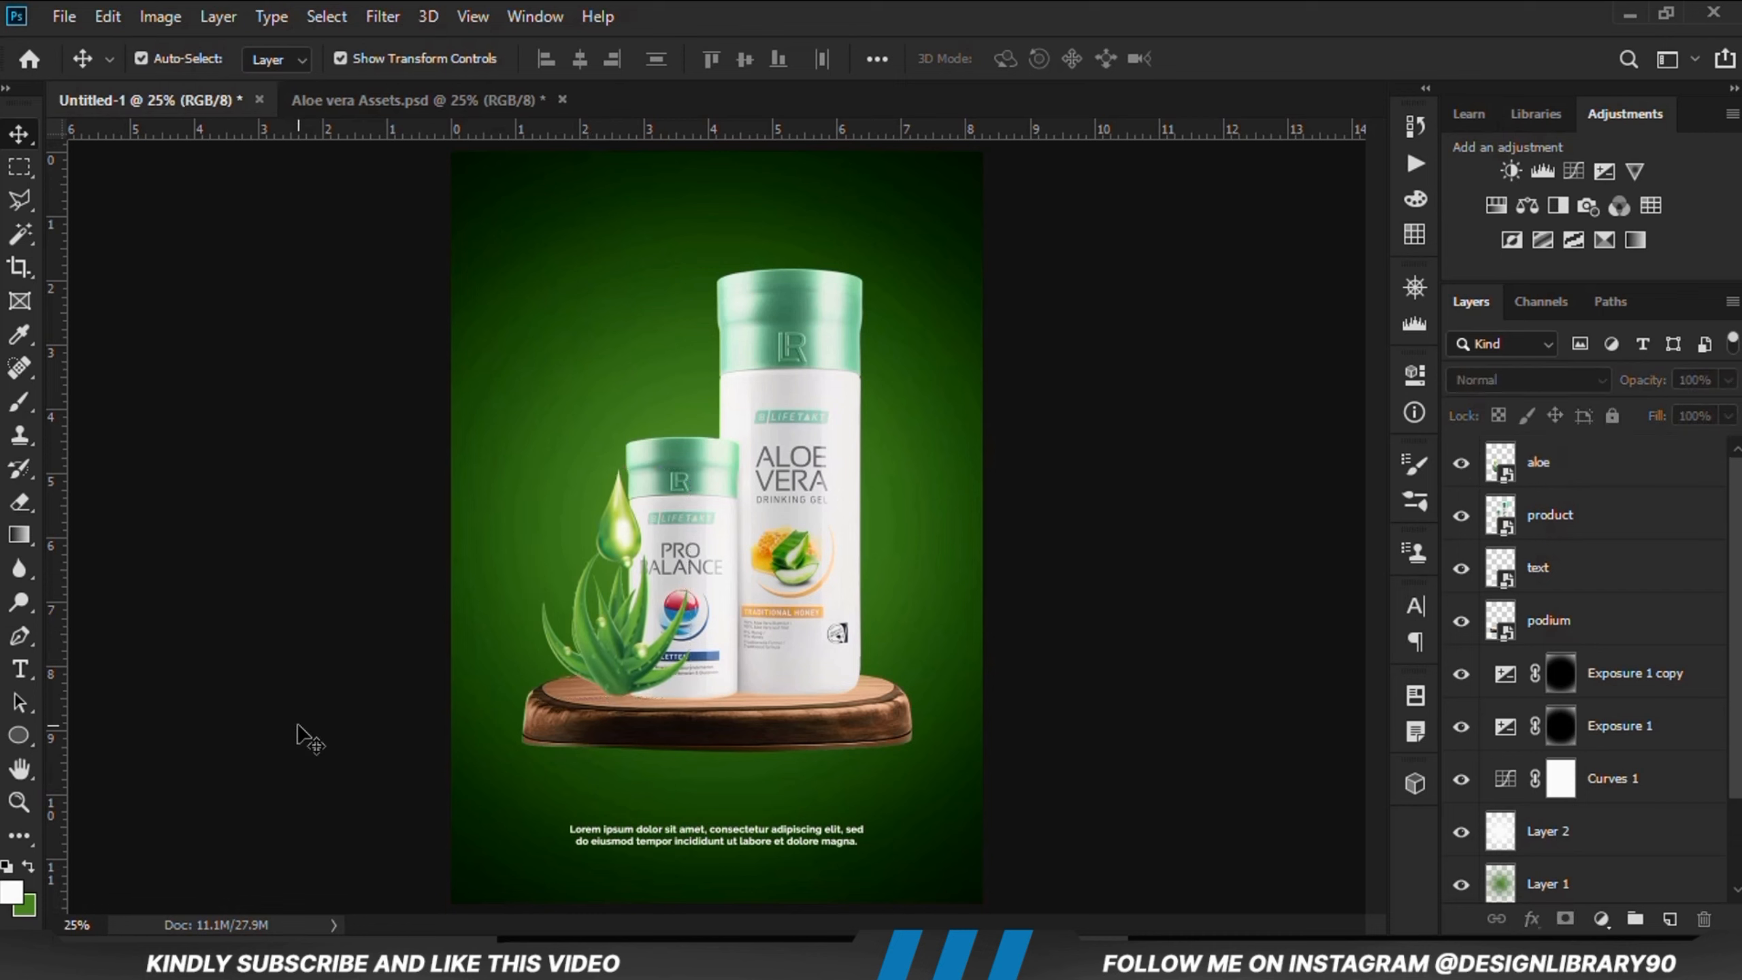
click(614, 672)
scroll(611, 670, up, 5)
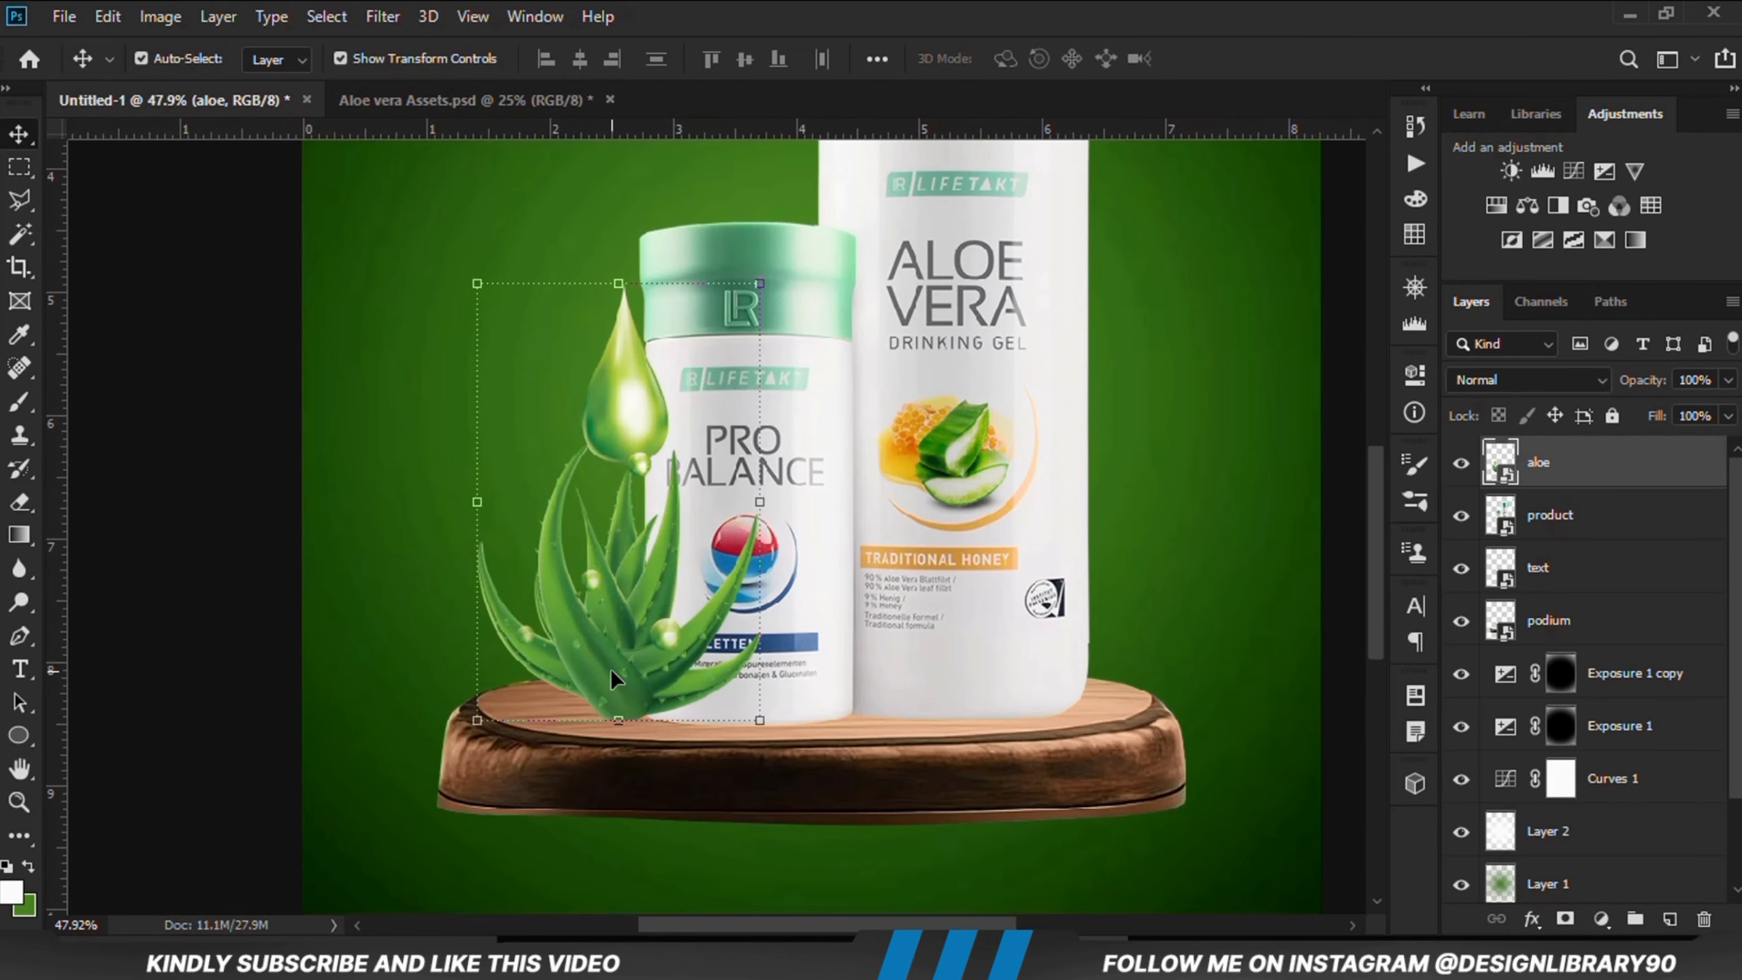
key(Right)
key(Right)
key(Right)
key(Right)
key(Right)
key(Right)
key(Right)
key(Right)
key(Right)
key(Right)
key(Right)
key(Right)
key(Right)
key(Right)
key(Right)
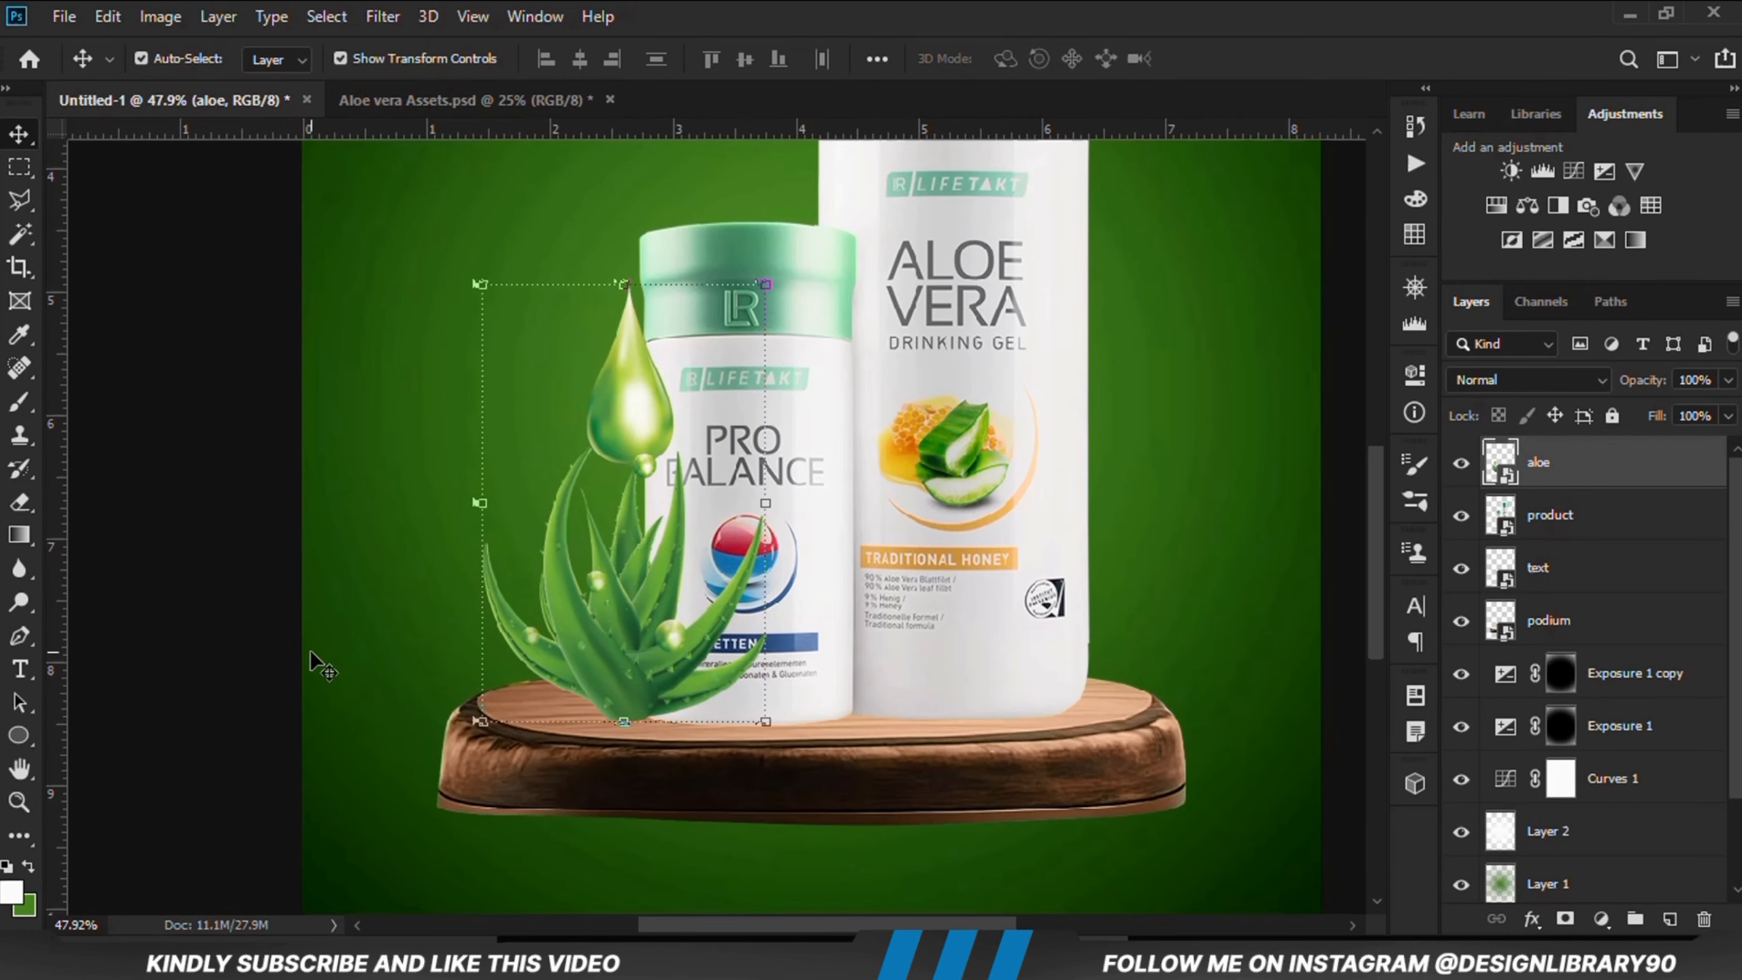
click(261, 607)
scroll(261, 607, down, 5)
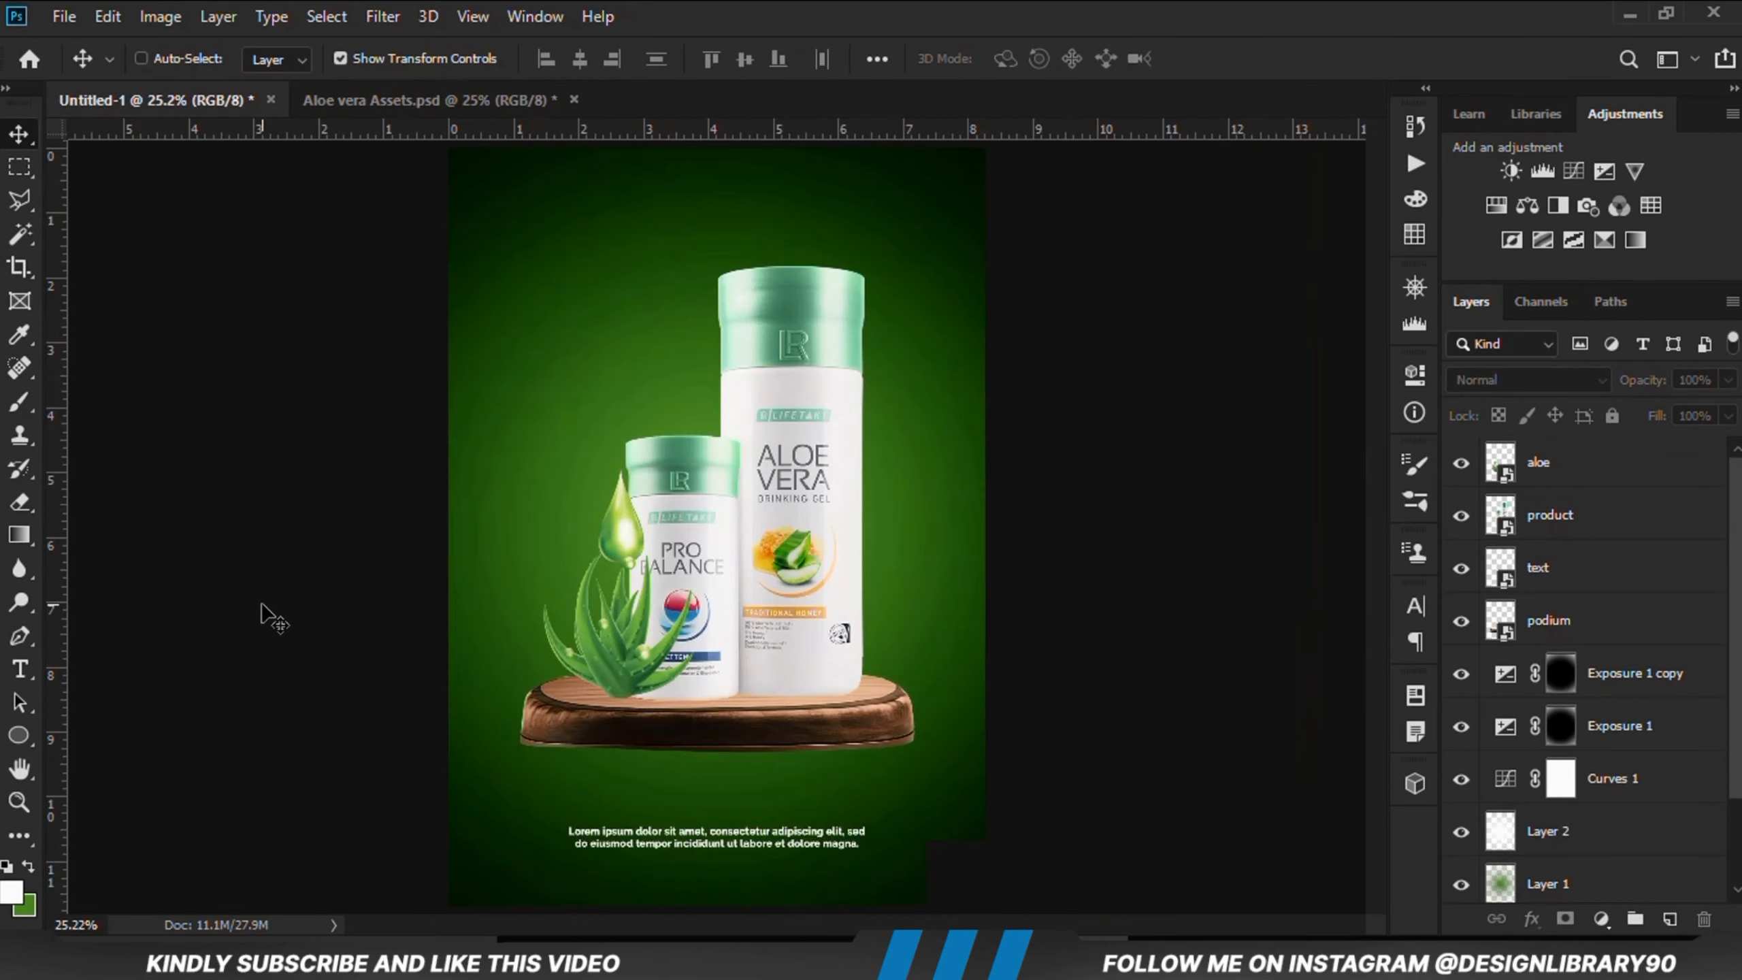
key(ctrl)
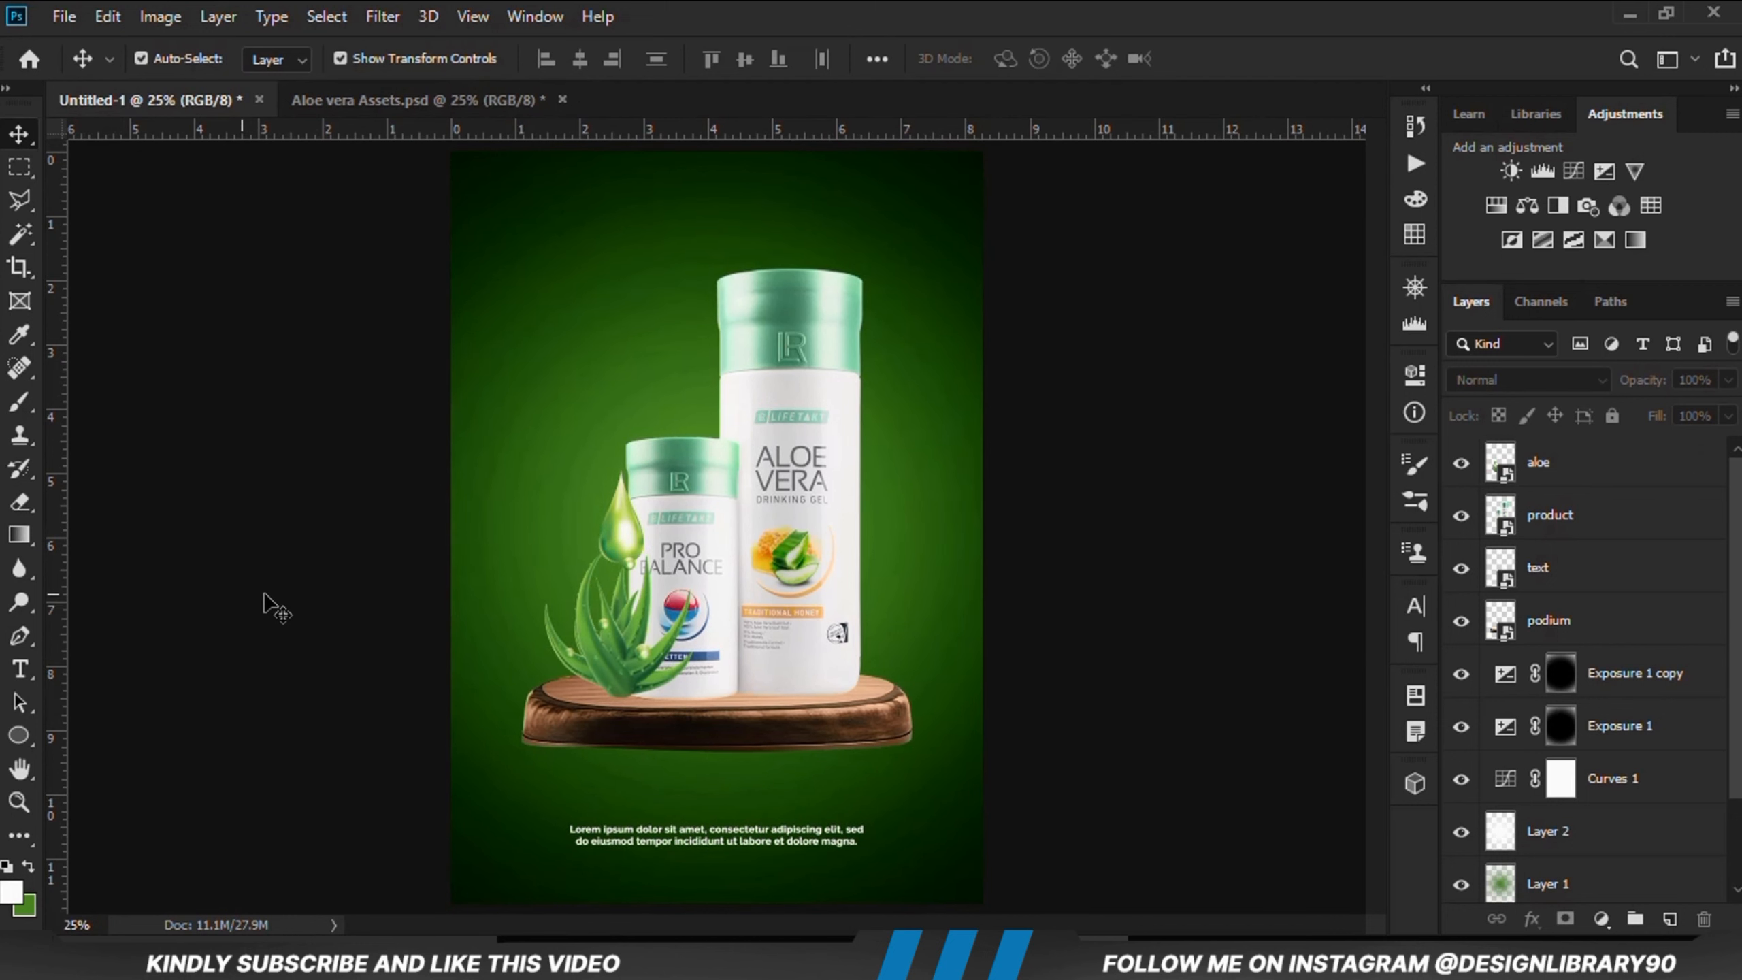
Step: Bring the leaf from the assets file into the poster
click(427, 96)
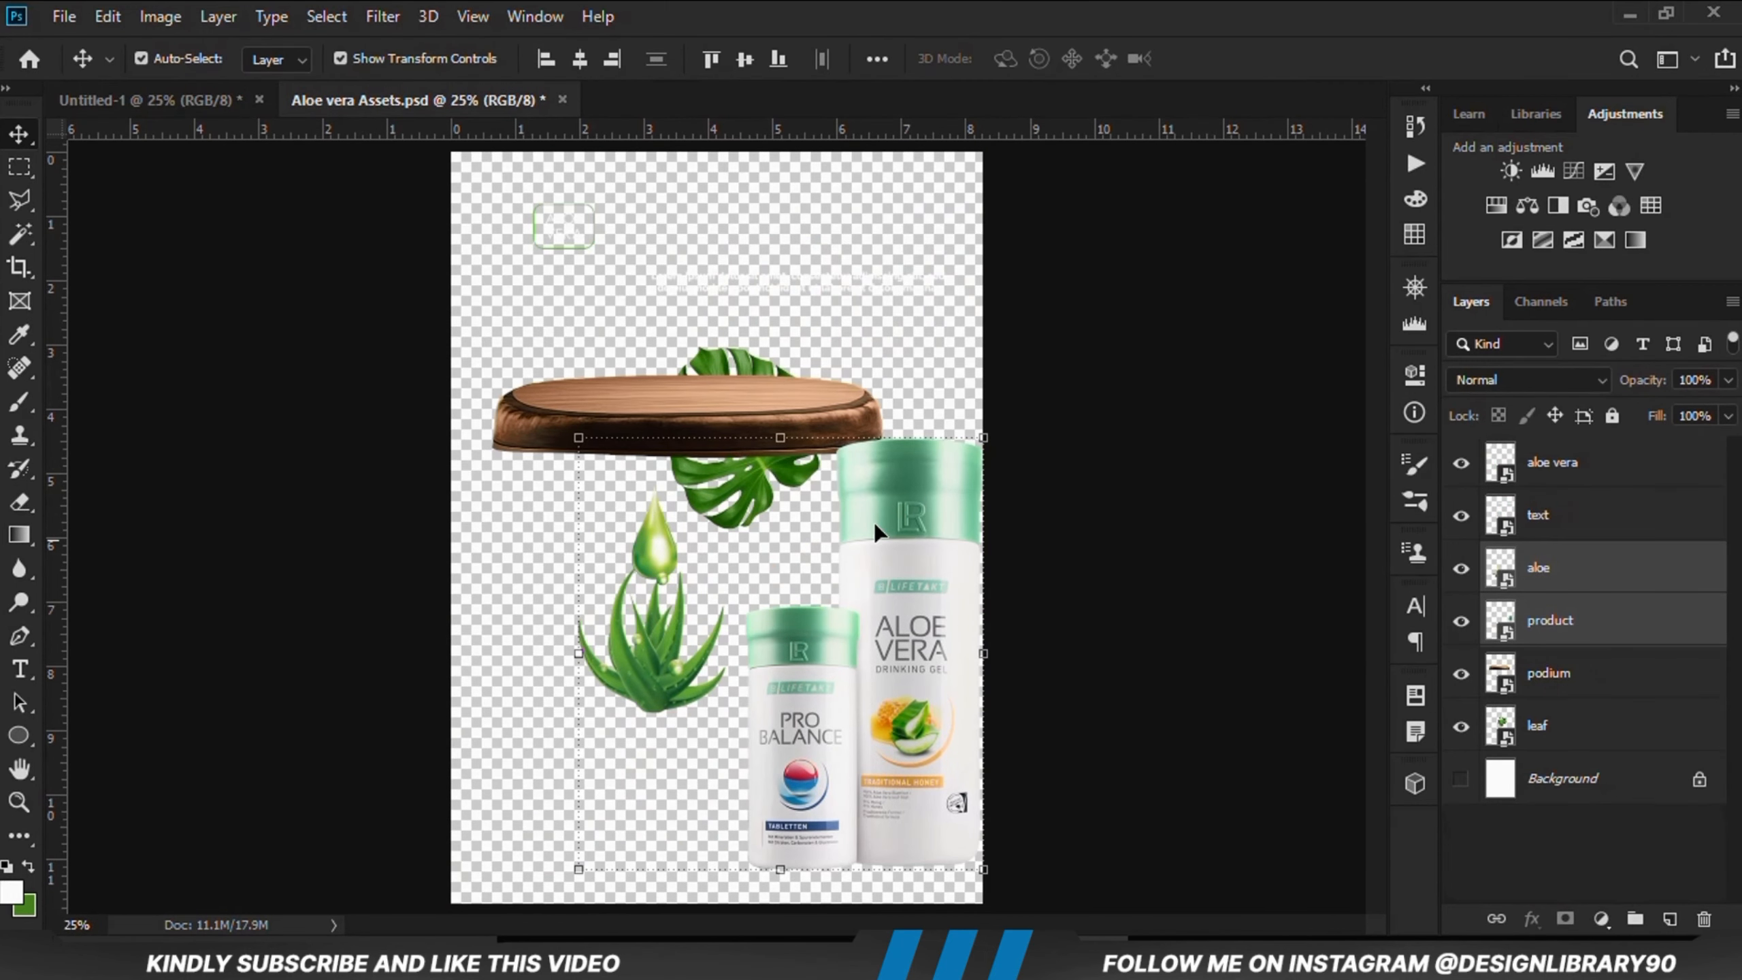
click(1141, 599)
drag(727, 481, 693, 417)
click(150, 99)
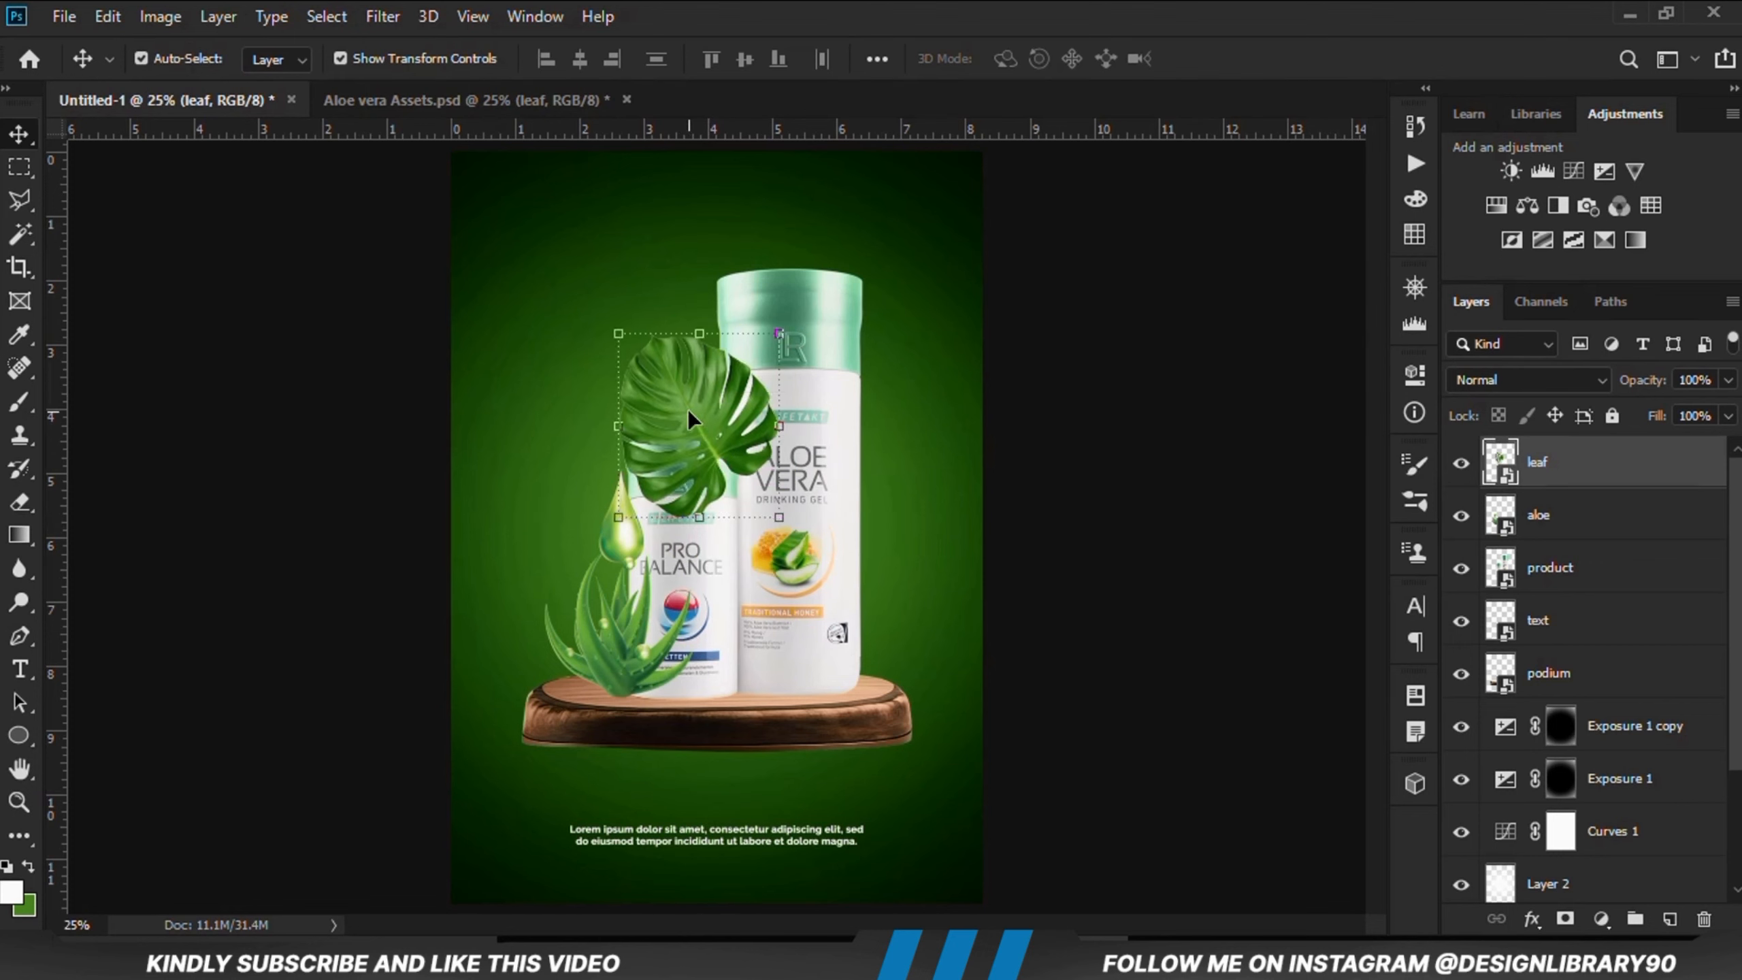
Step: Move the leaf layer below the product layer in the layer stack
drag(1567, 486, 1539, 645)
click(688, 437)
click(689, 439)
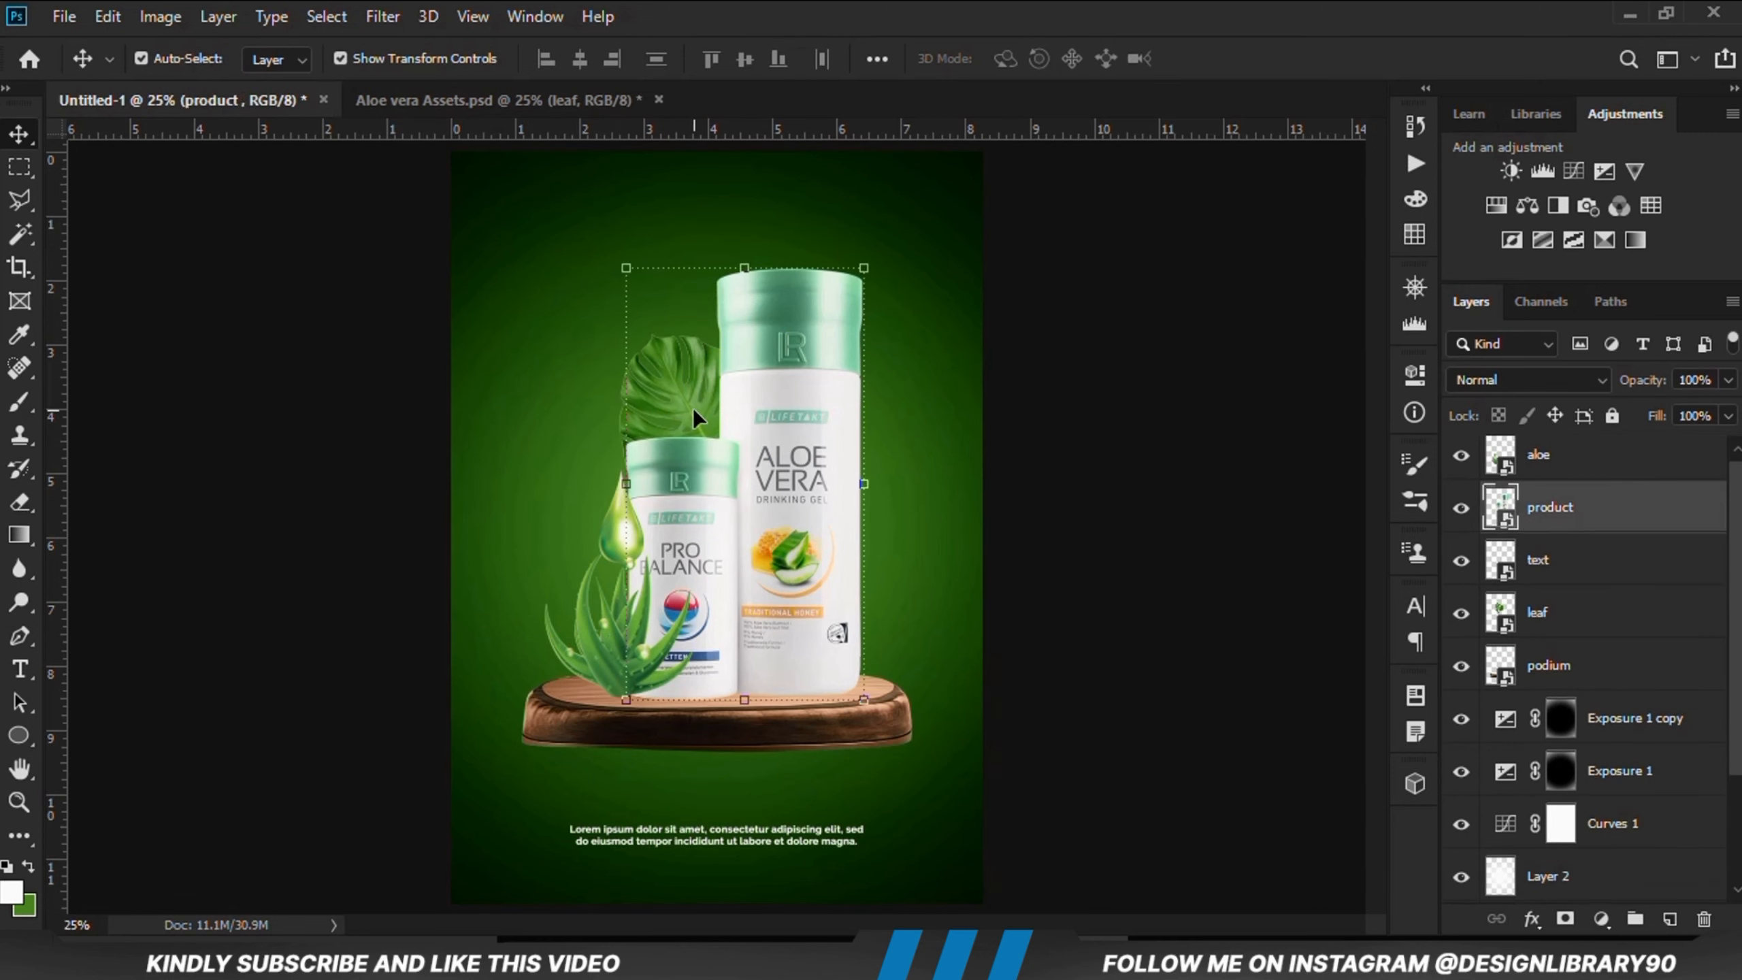
Step: Convert the leaf layer to a smart object and shift it slightly upward with Free Transform
click(700, 410)
right_click(1584, 614)
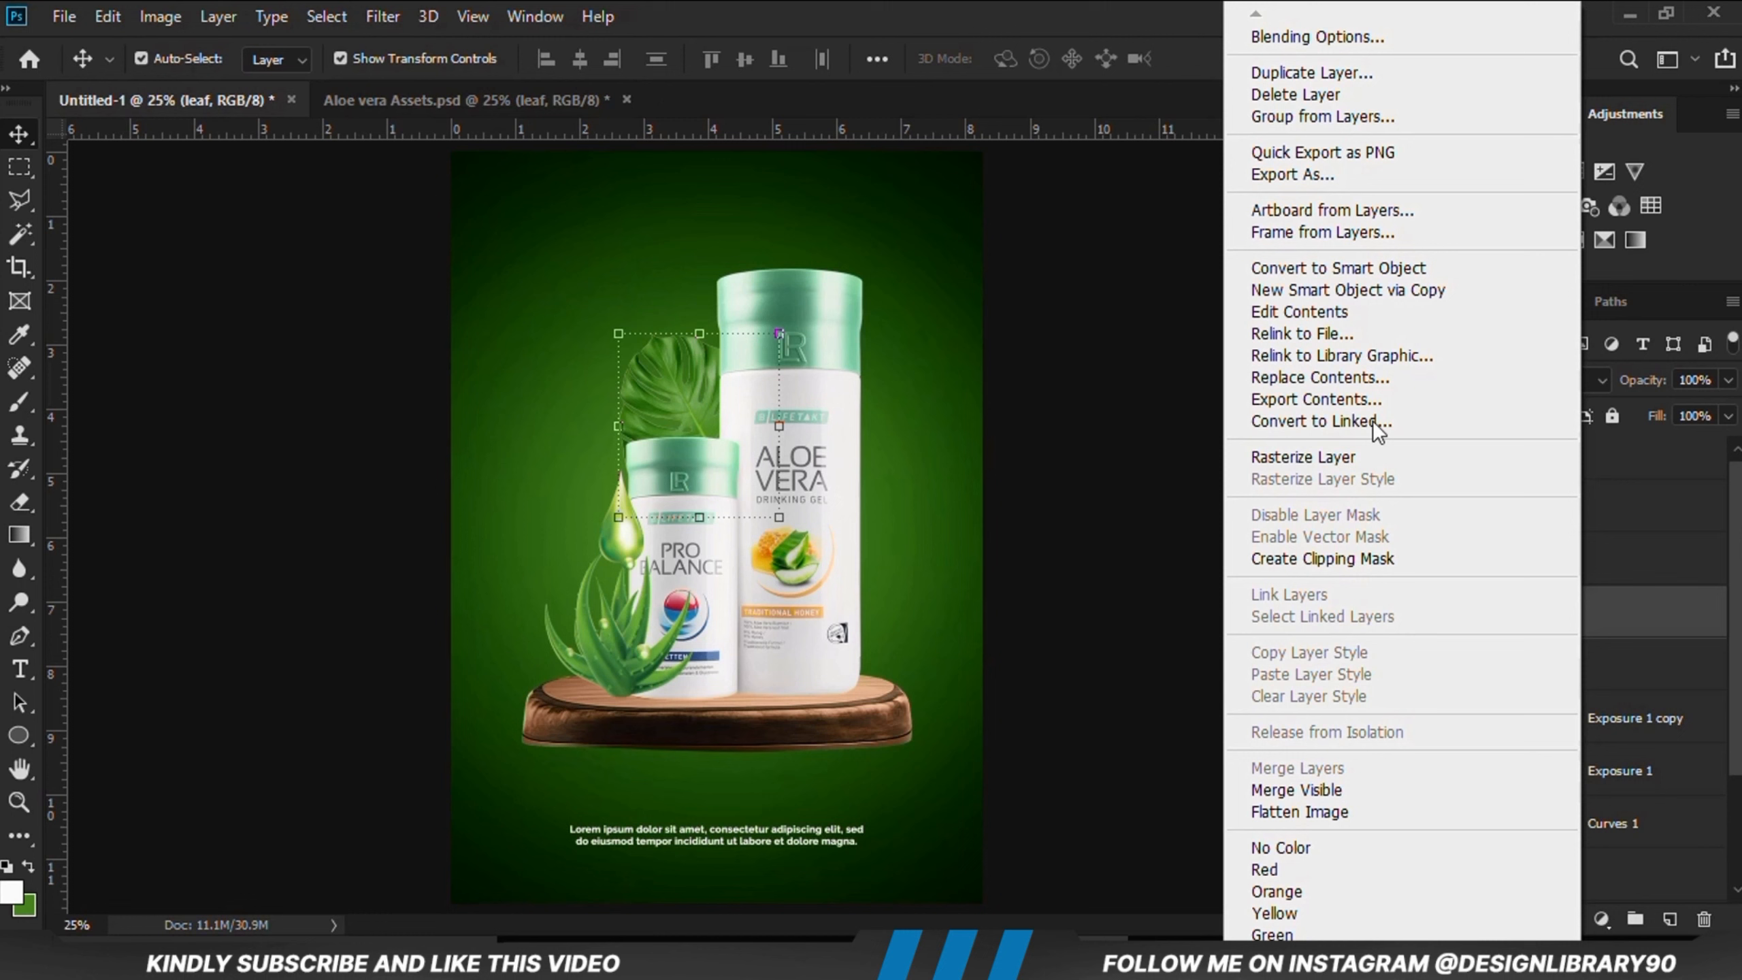
click(1338, 270)
key(ctrl+t)
drag(703, 324, 702, 315)
click(974, 64)
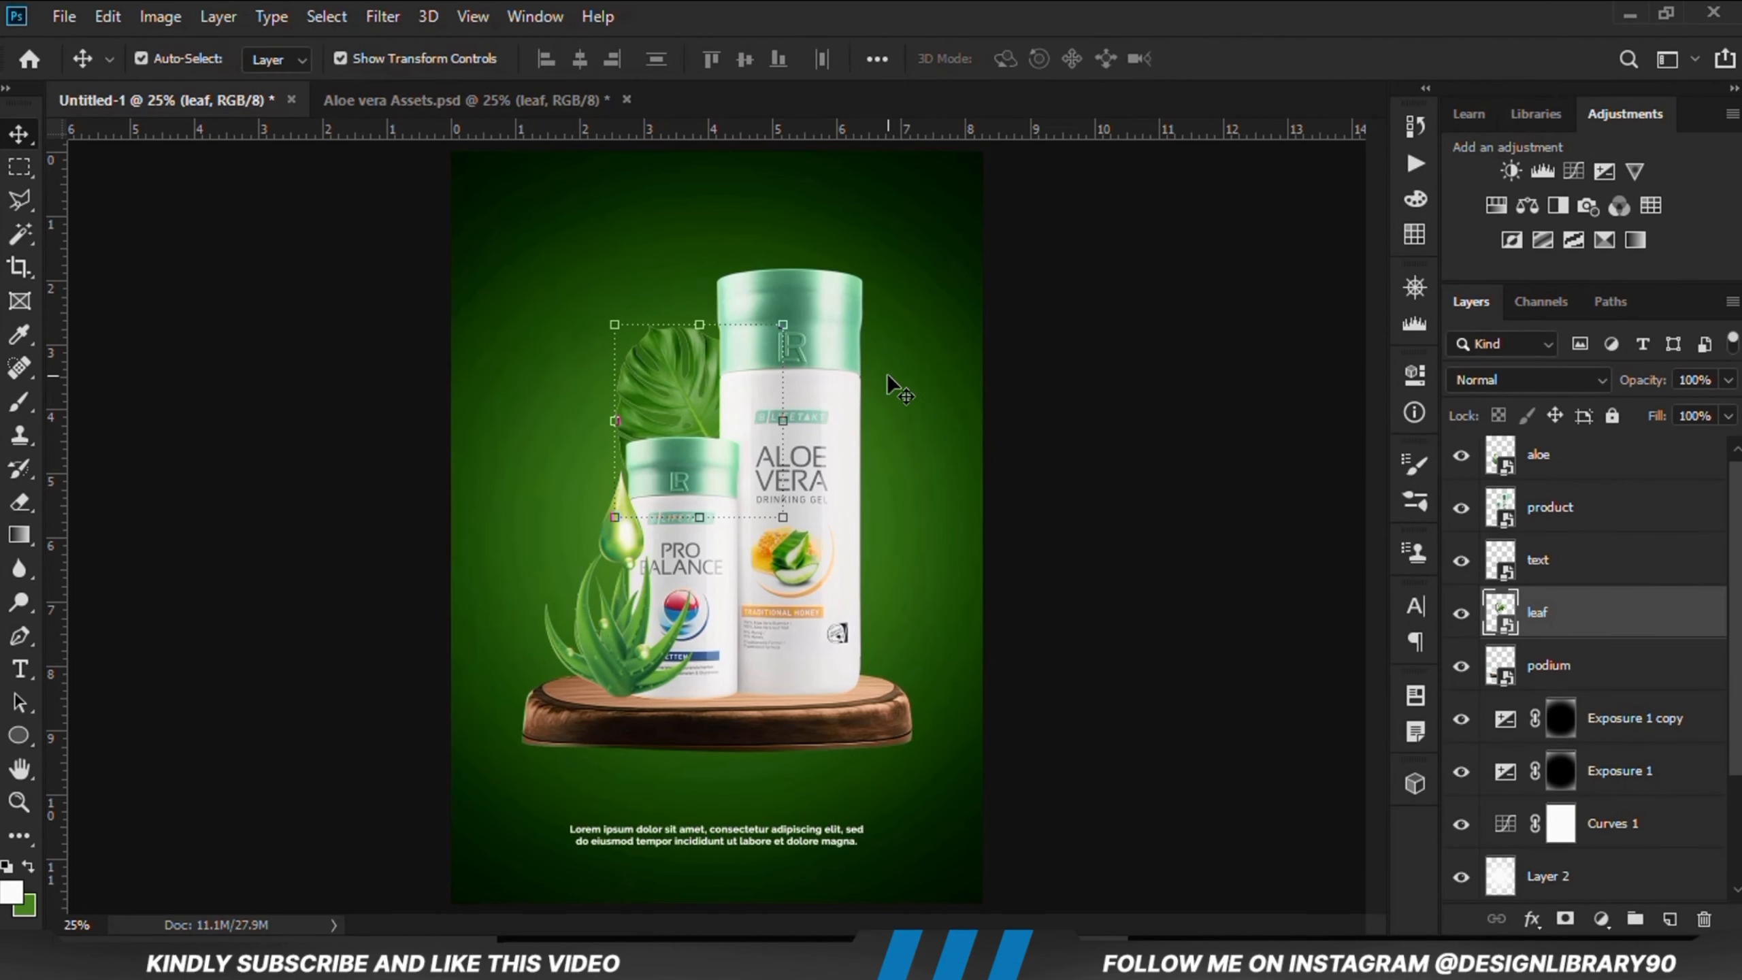
Step: Duplicate the leaf and move the copy beside the larger bottle's right side, nudging it slightly down
key(ctrl+j)
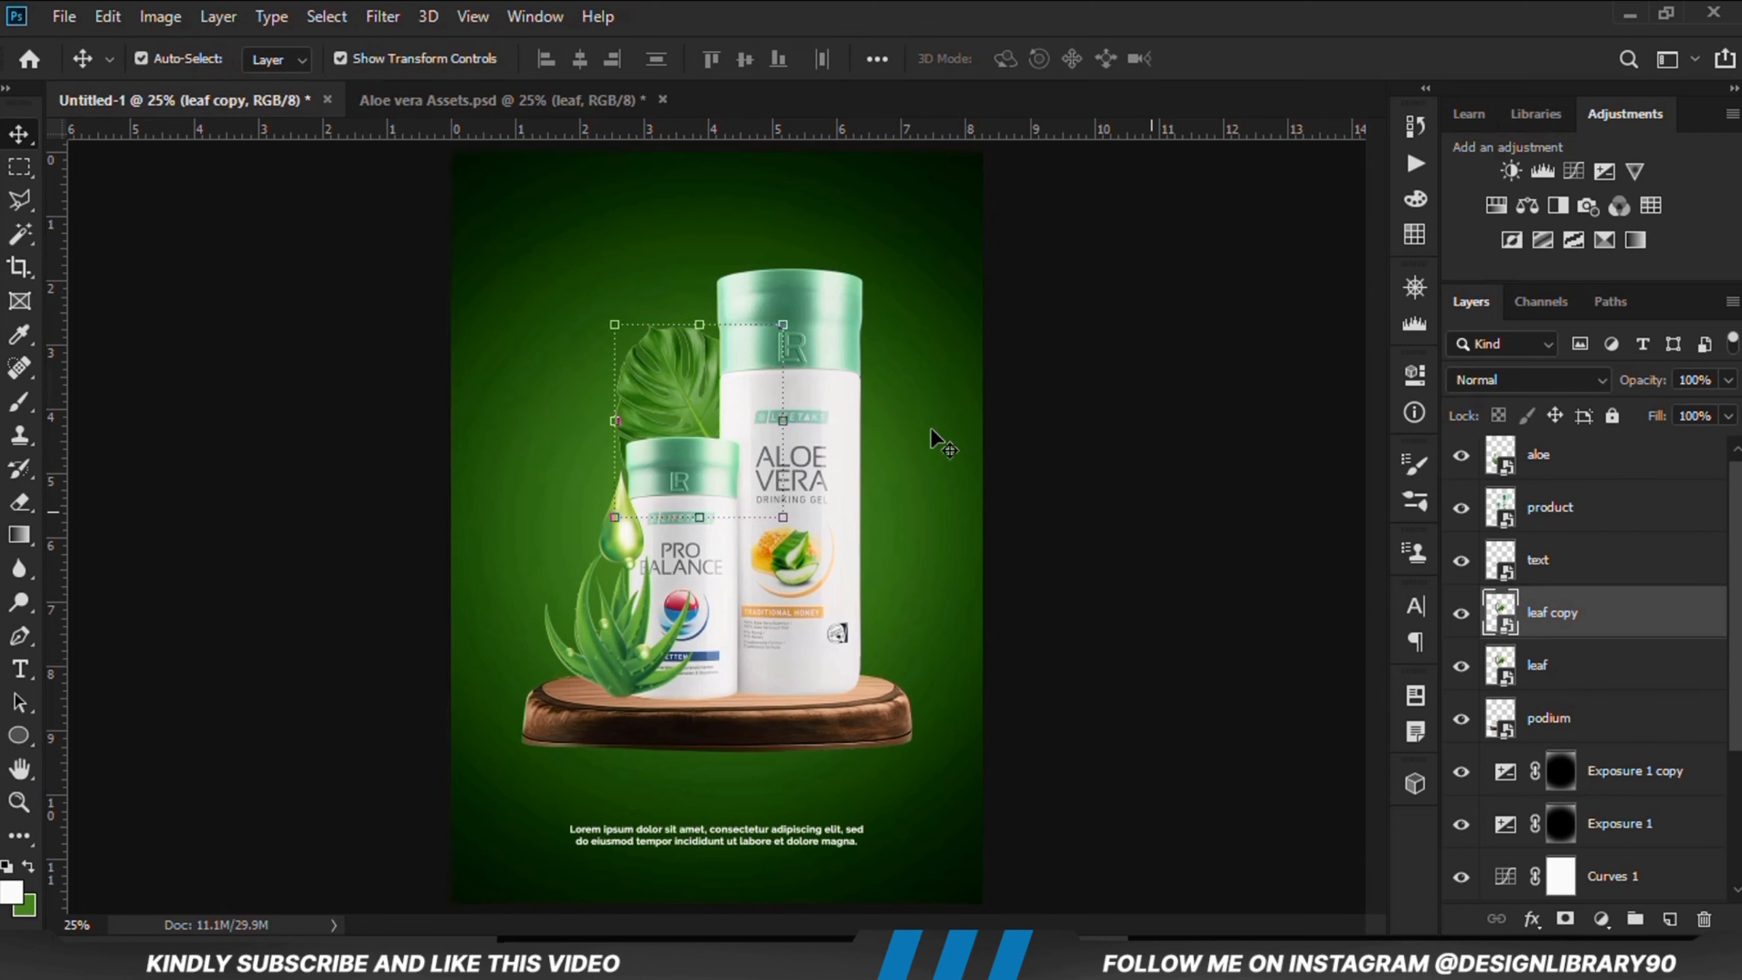
key(ctrl+t)
drag(675, 363, 841, 533)
drag(967, 458, 979, 611)
drag(888, 580, 871, 596)
key(Return)
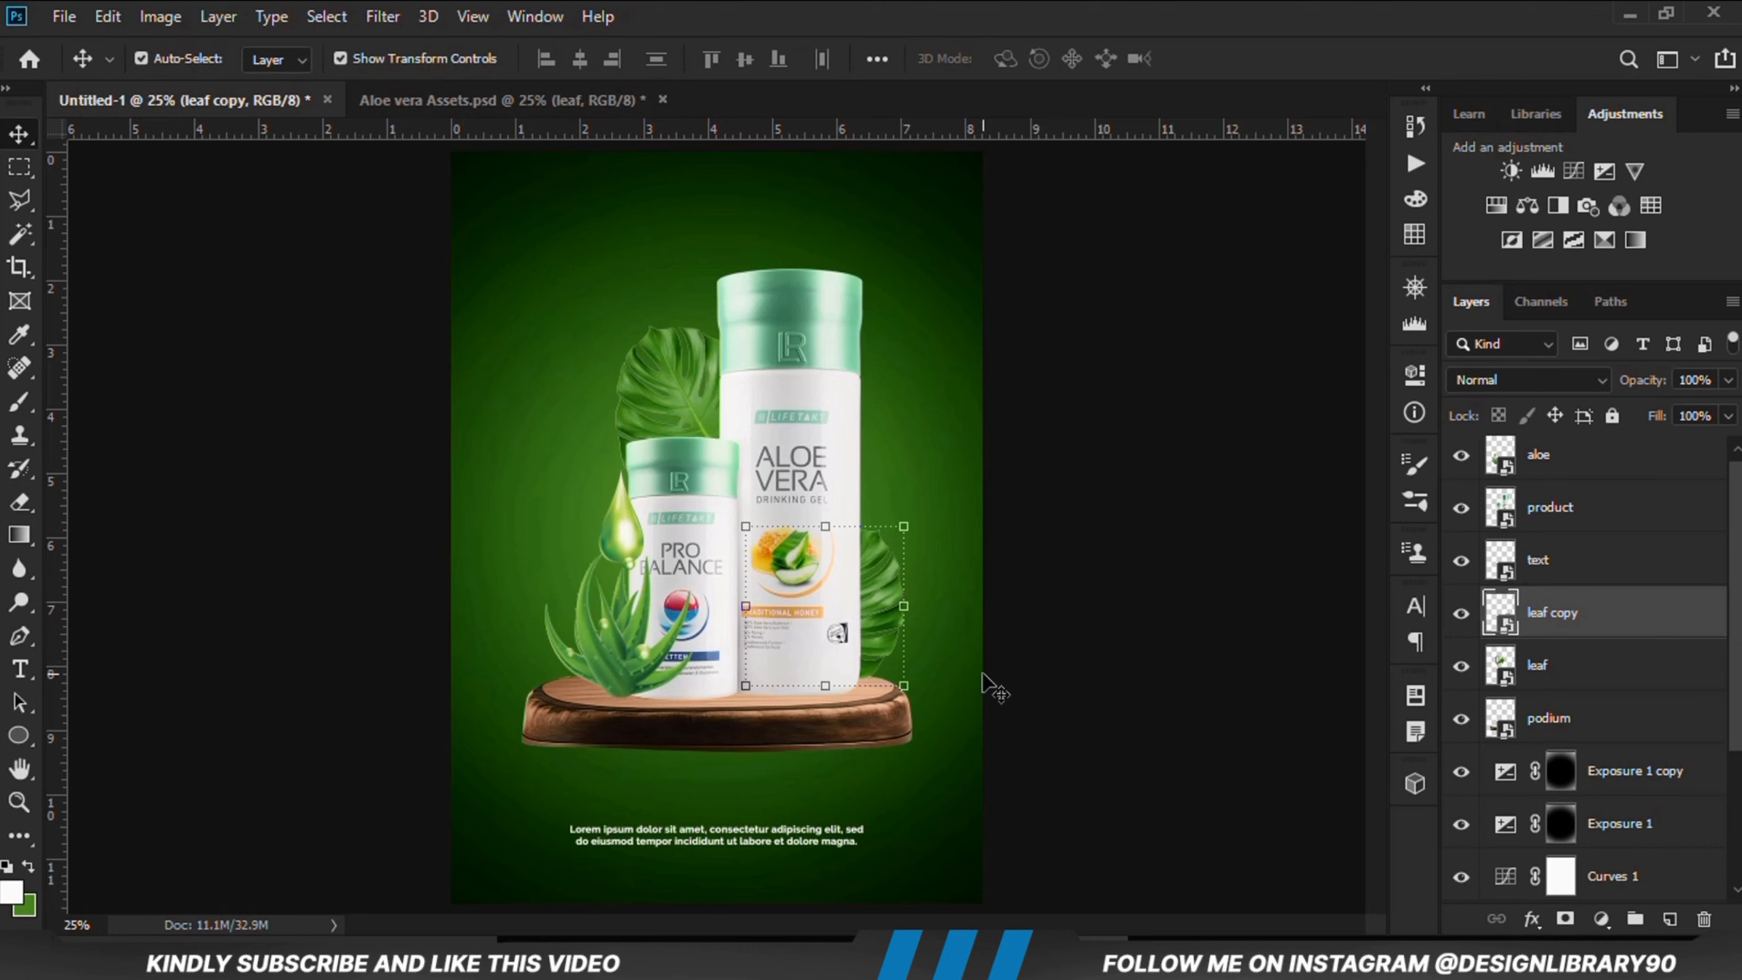
key(shift+Down)
key(shift+Down)
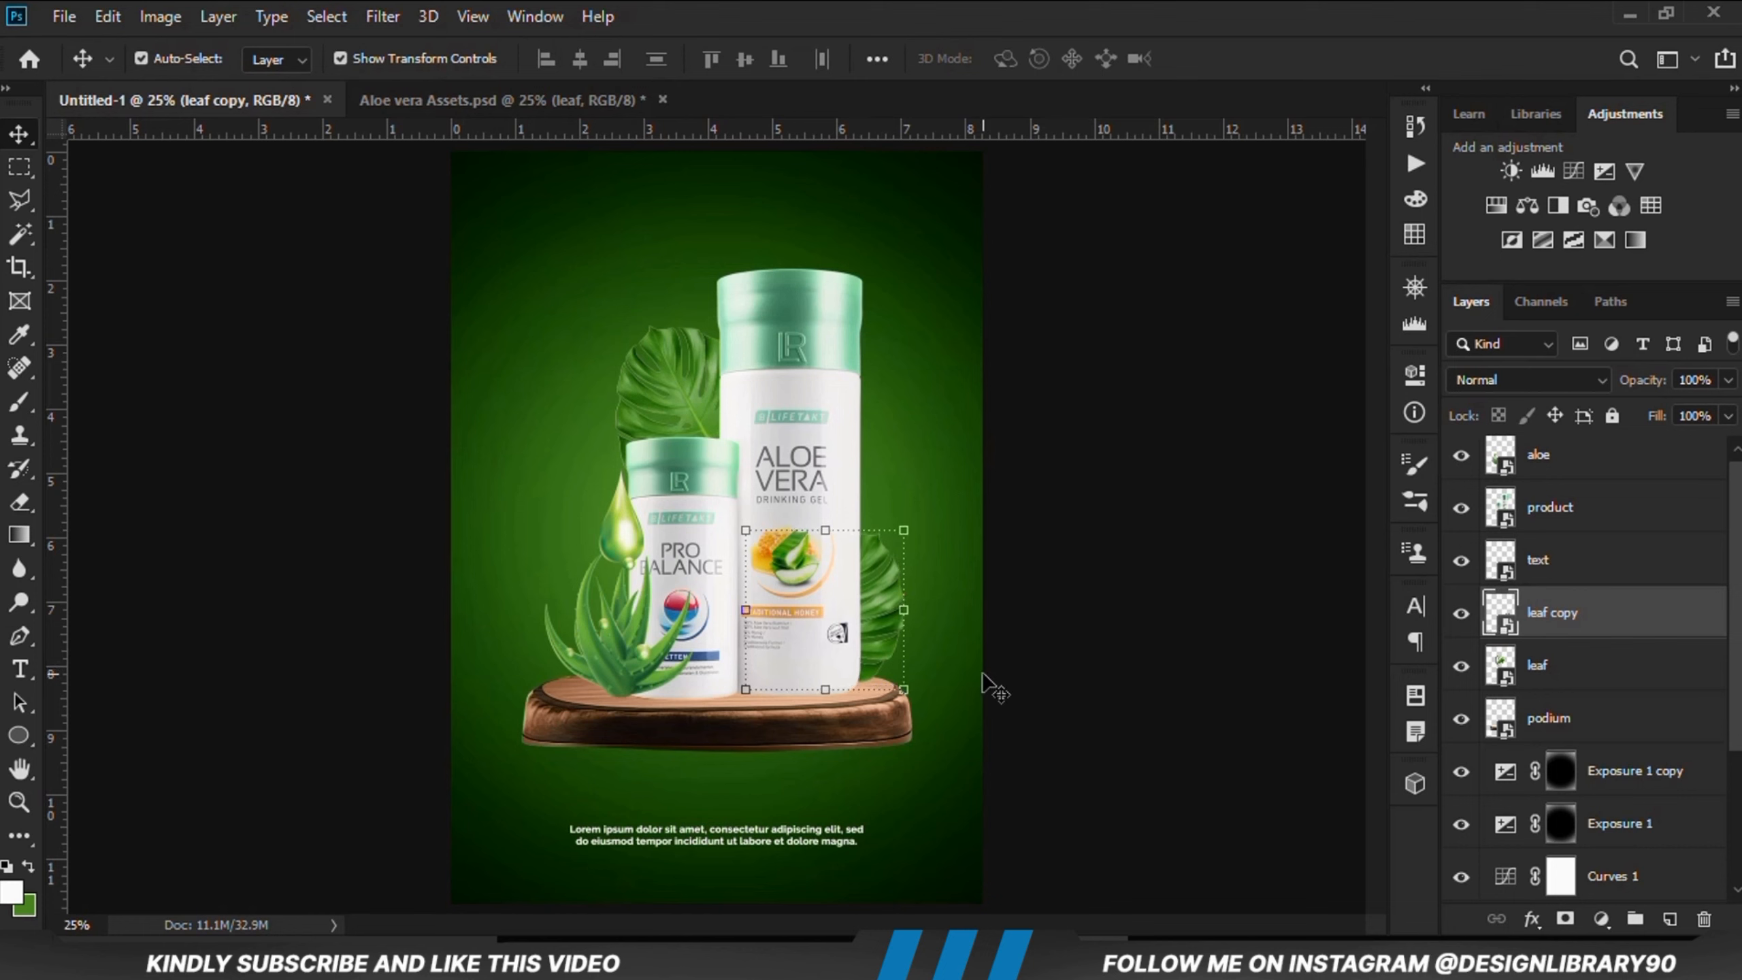
Step: Group the leaf, leaf copy, text, product and aloe layers together
click(1565, 697)
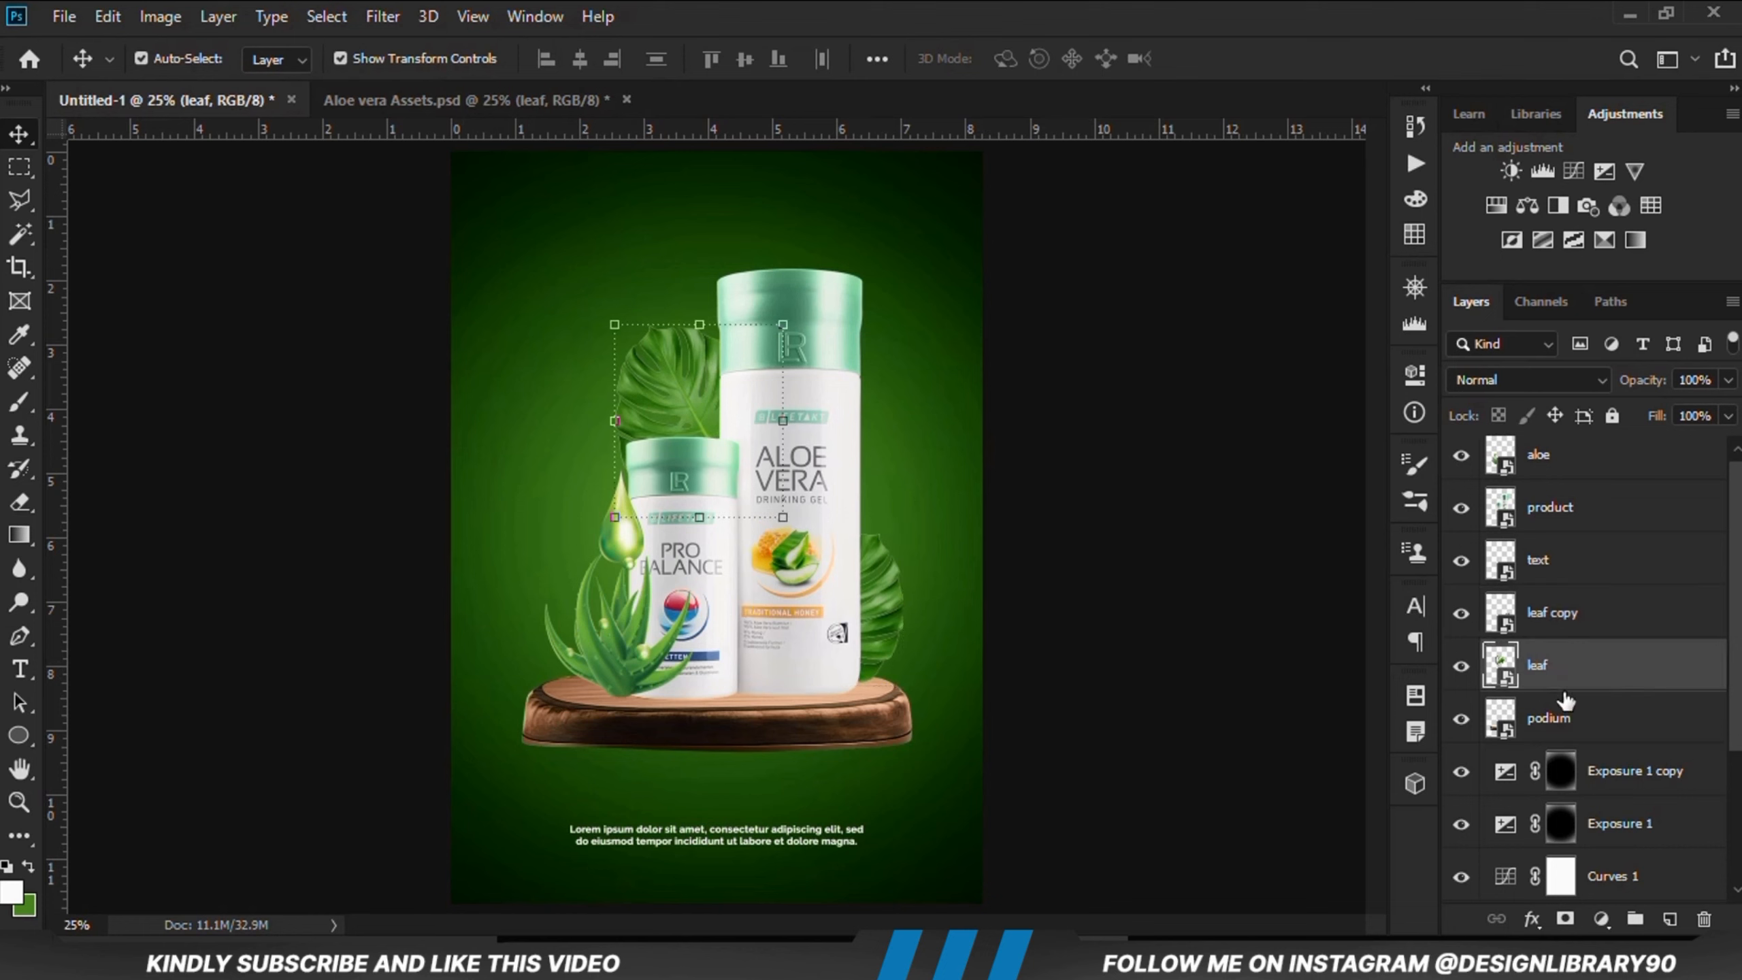
shift+click(1562, 473)
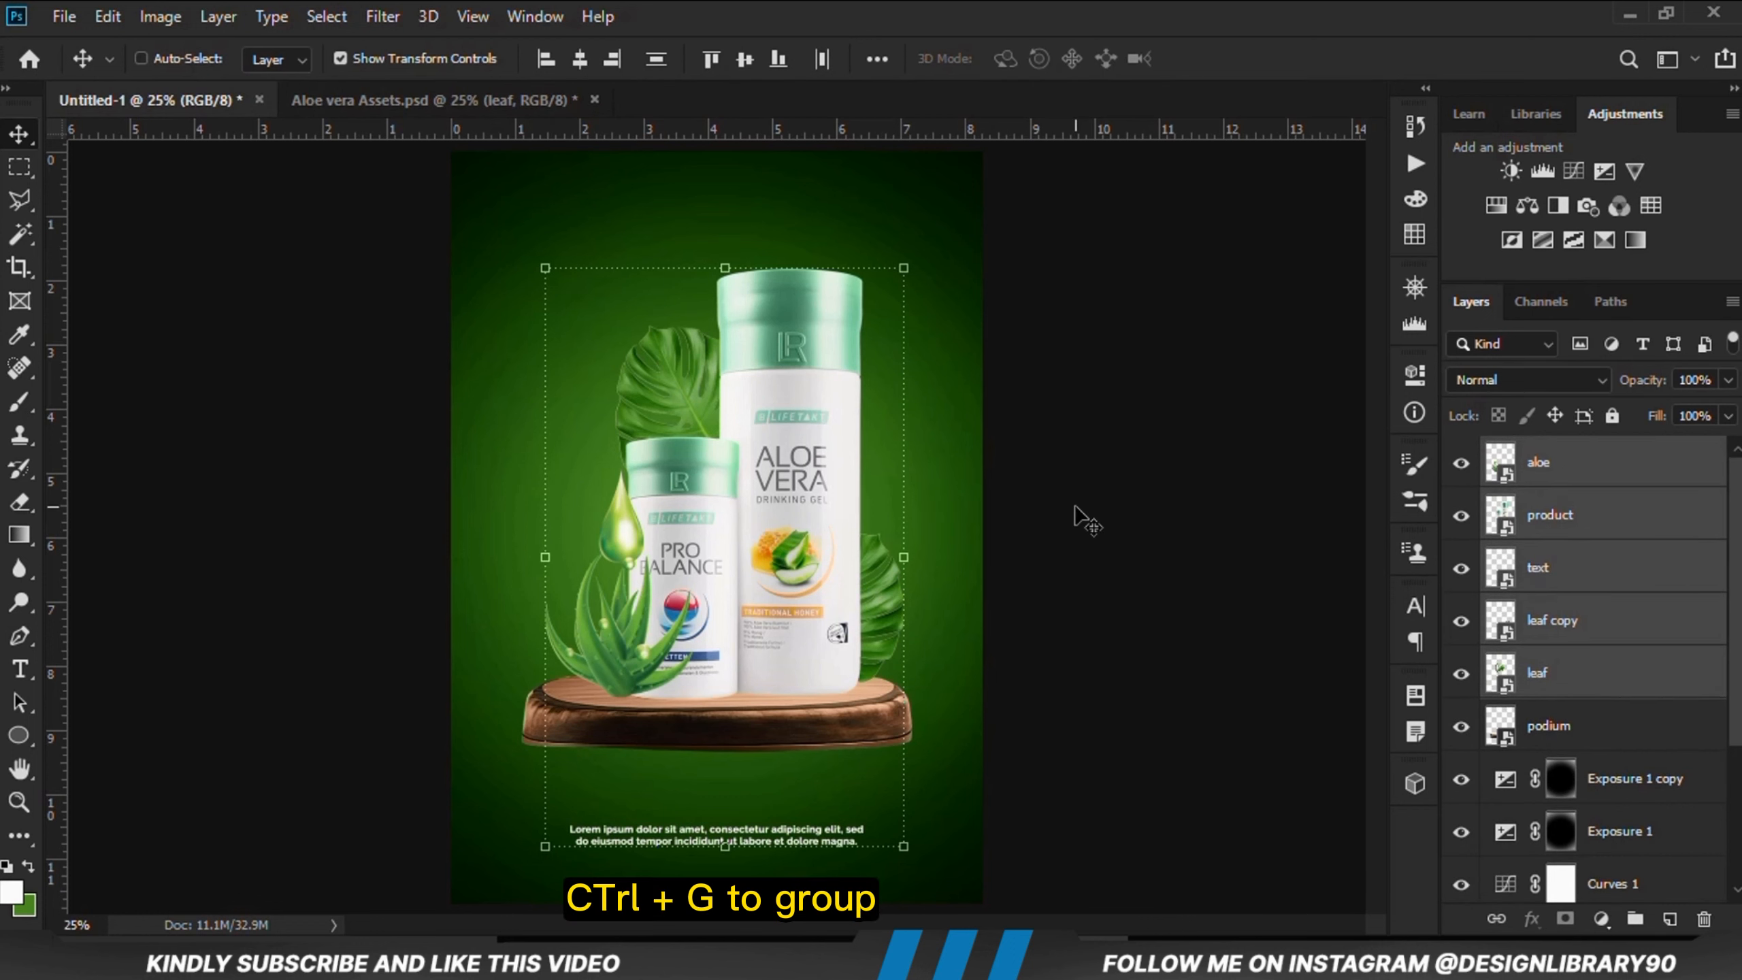
key(ctrl+g)
click(1460, 456)
click(1460, 455)
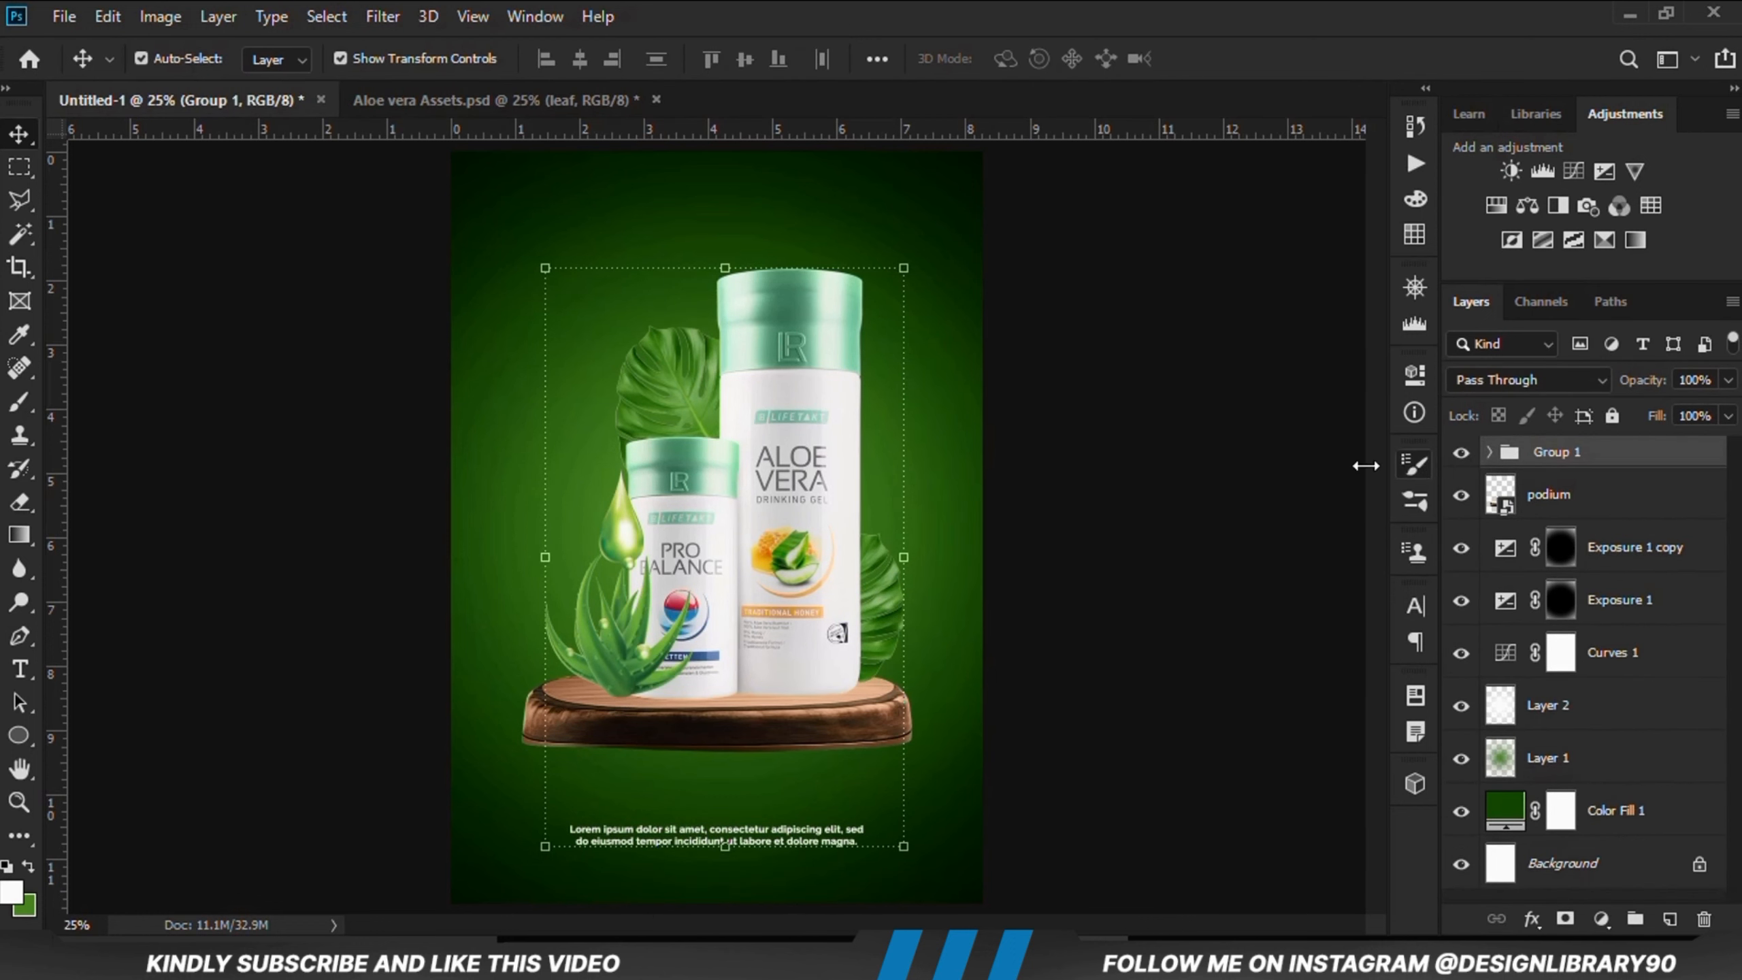
click(720, 841)
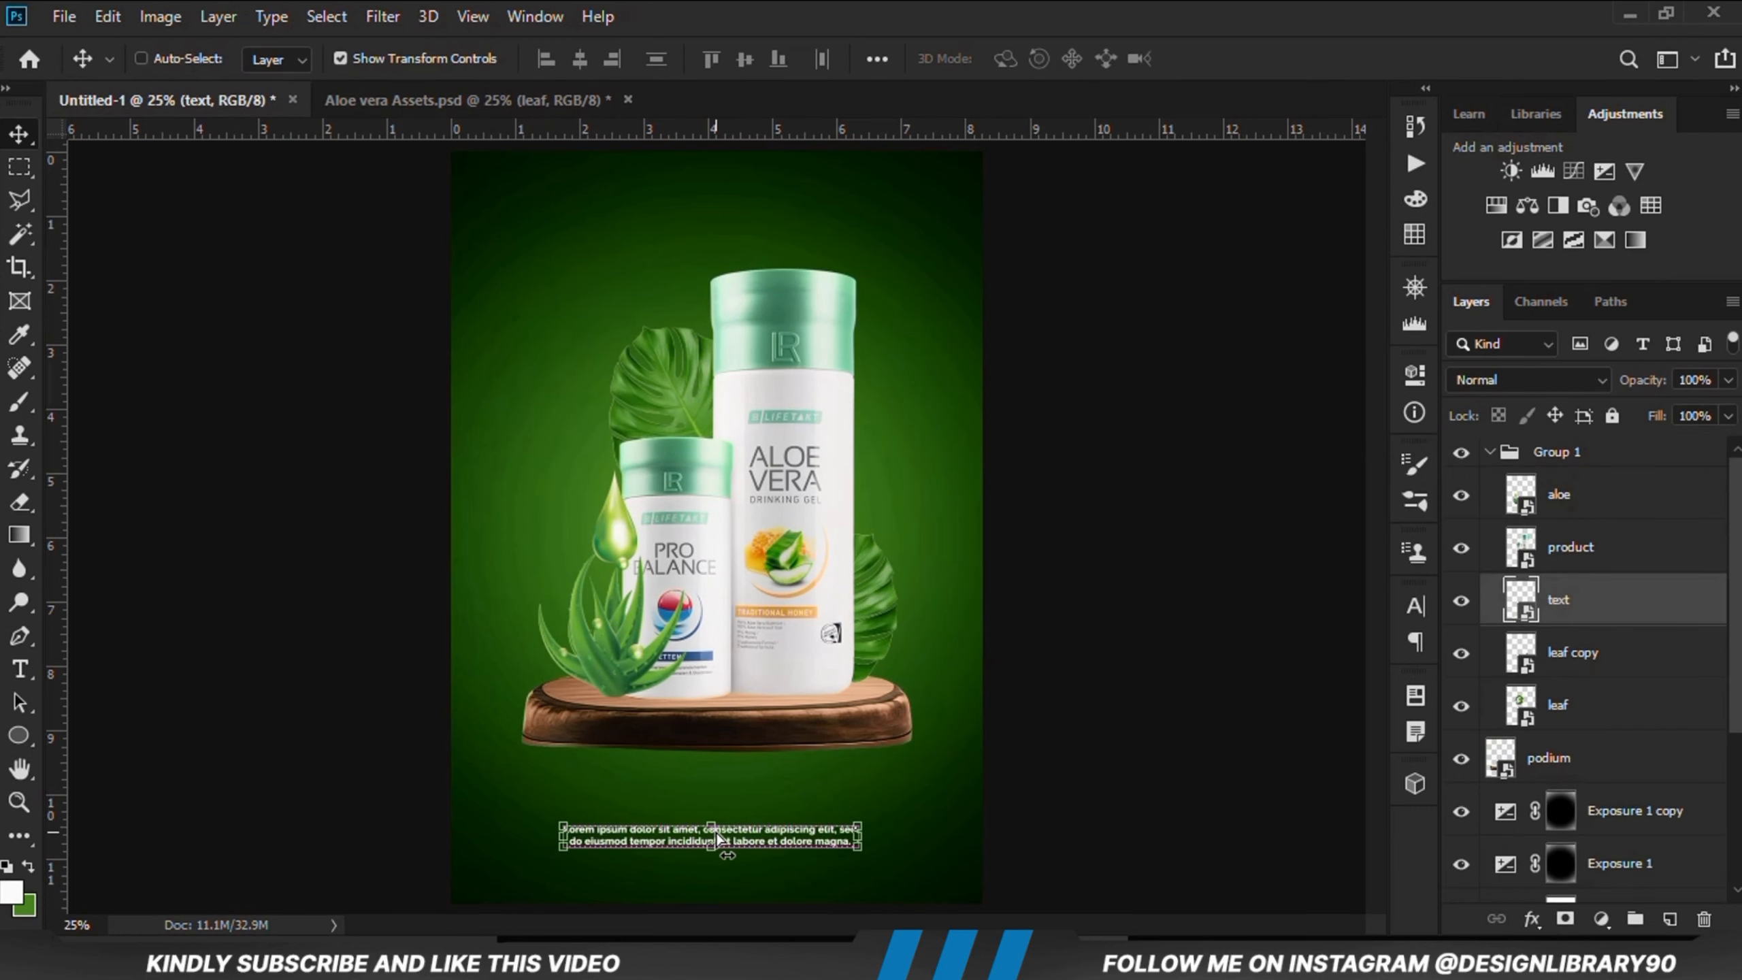
Step: Bring the Aloe Vera logo from the assets file into the poster's top-left corner
click(454, 108)
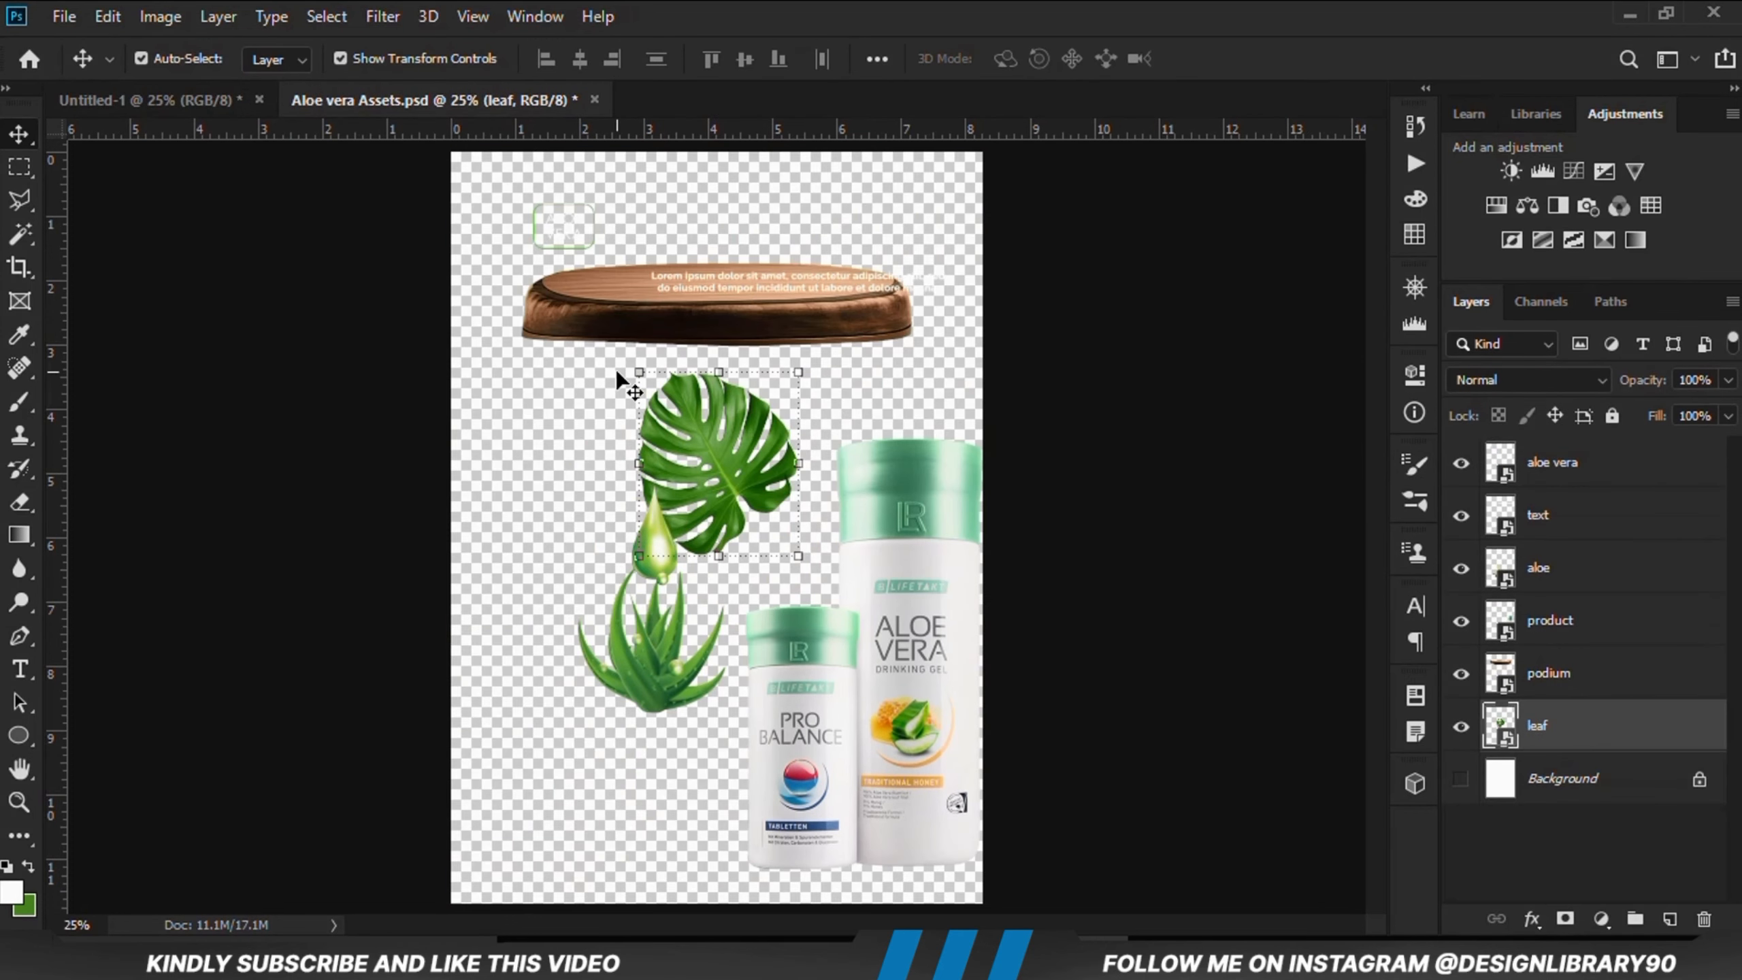
click(574, 234)
click(1598, 480)
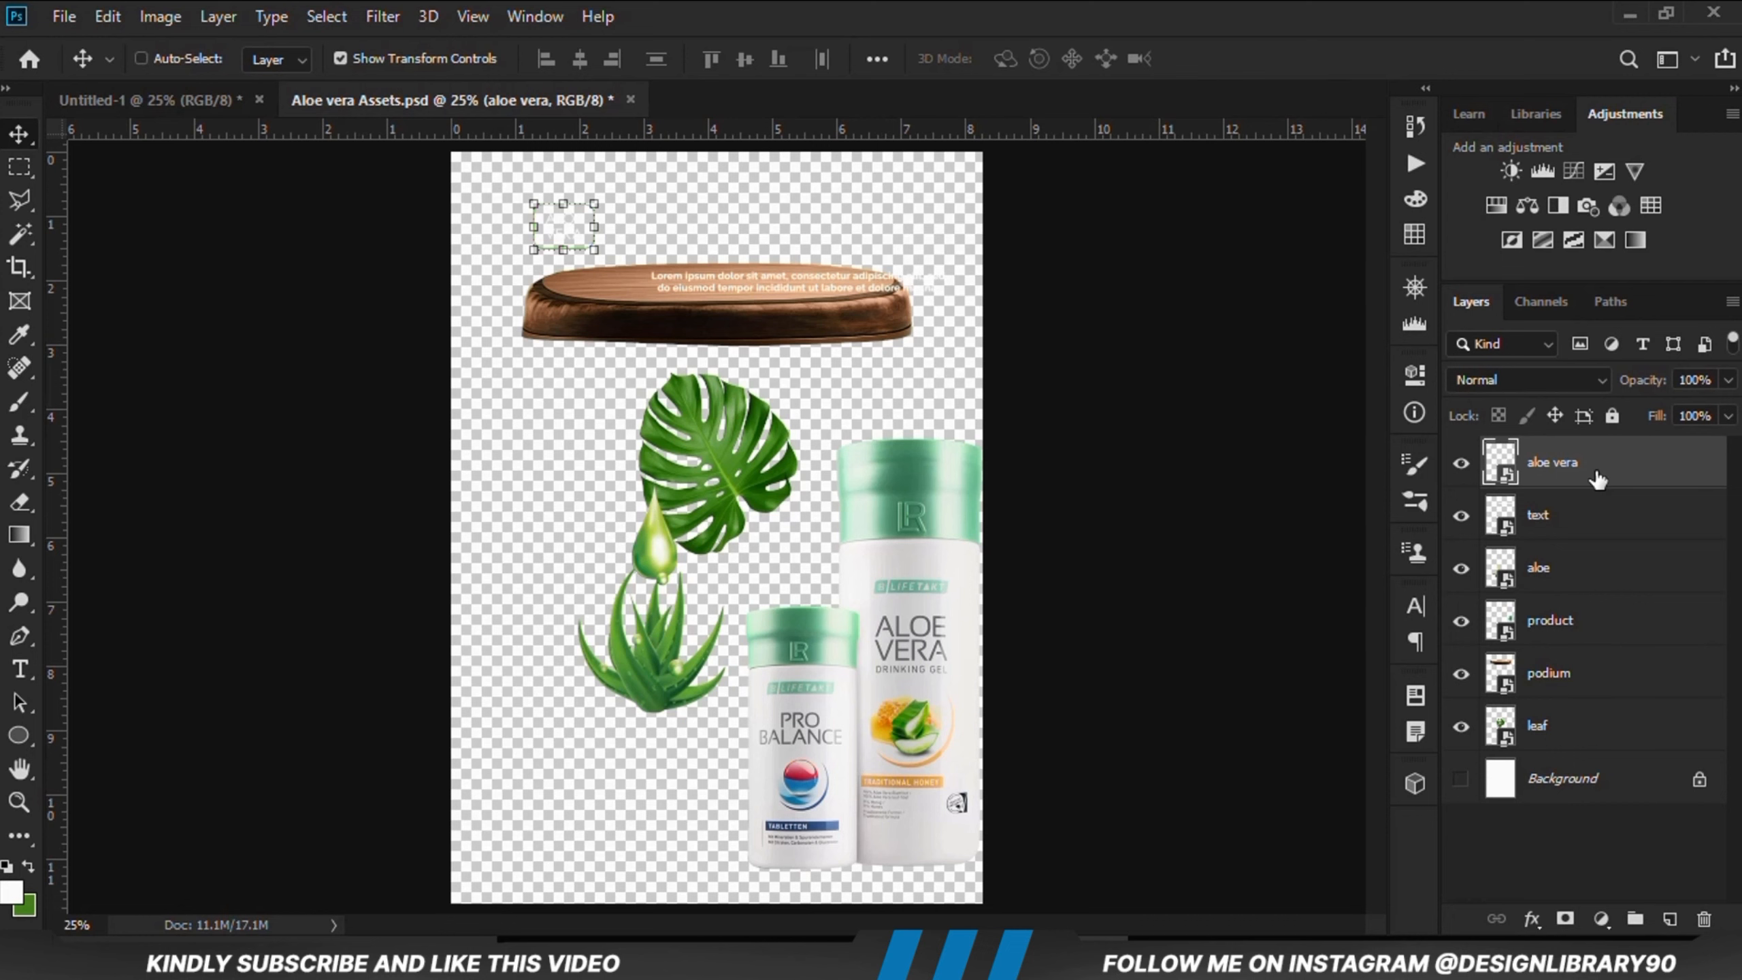
drag(376, 116, 526, 242)
key(ctrl+t)
drag(713, 520, 540, 234)
click(985, 47)
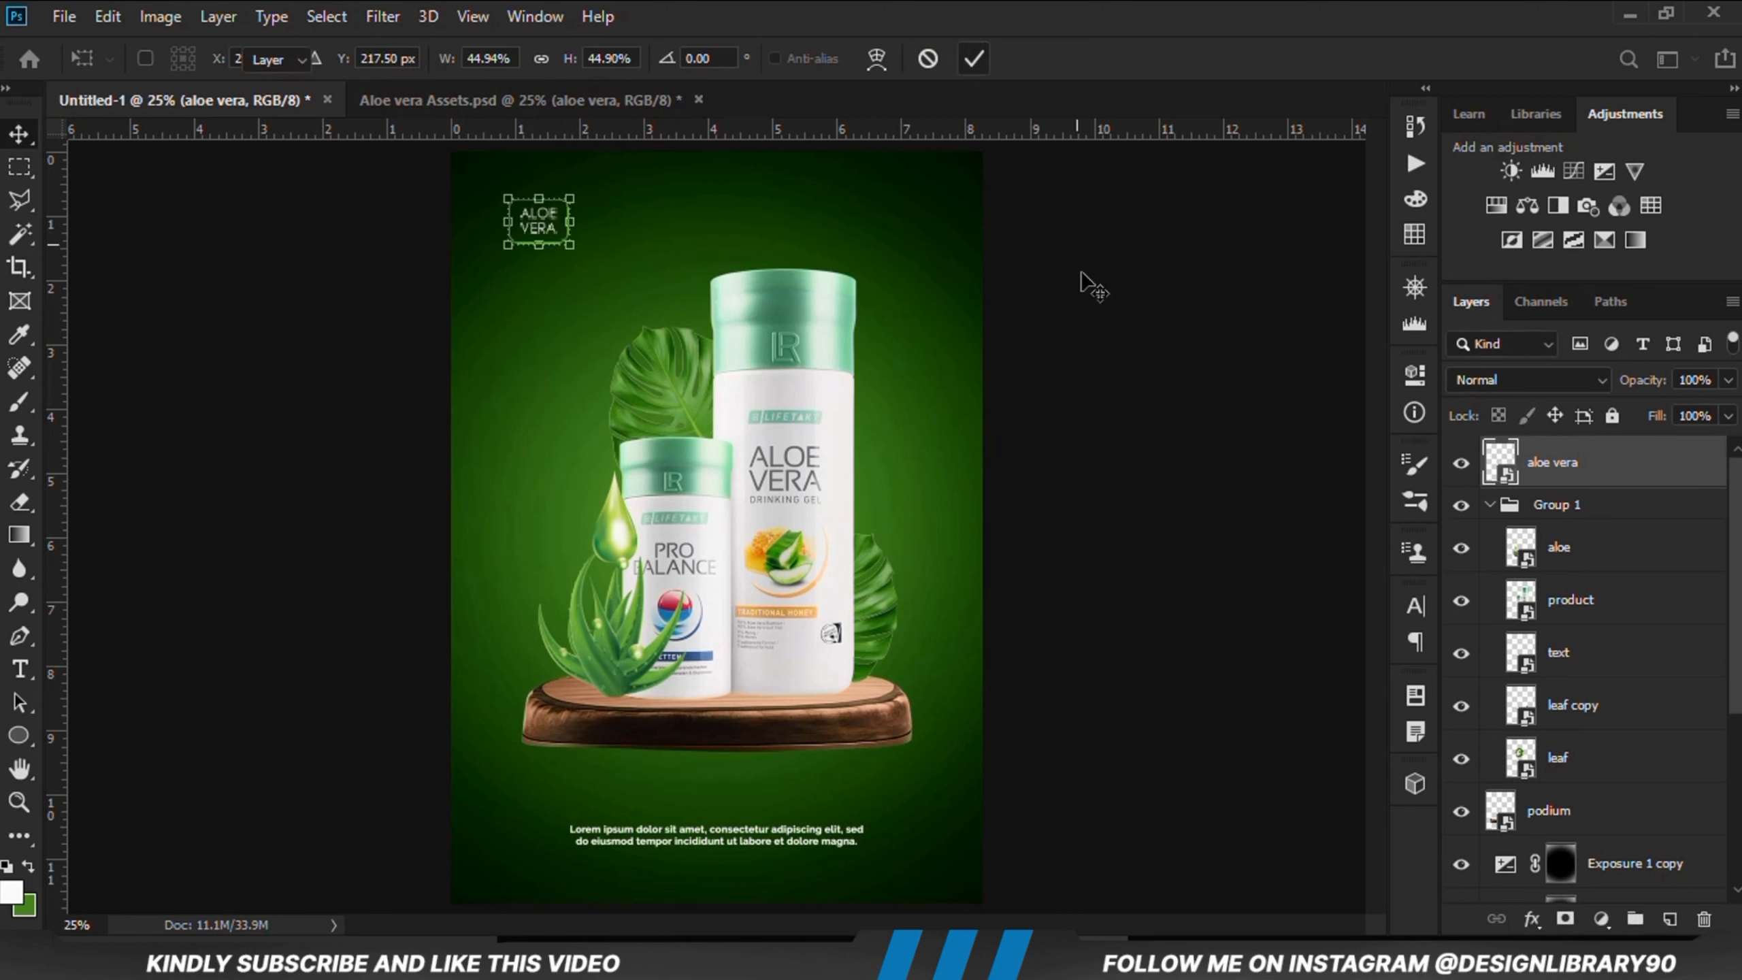
click(1091, 343)
click(1527, 470)
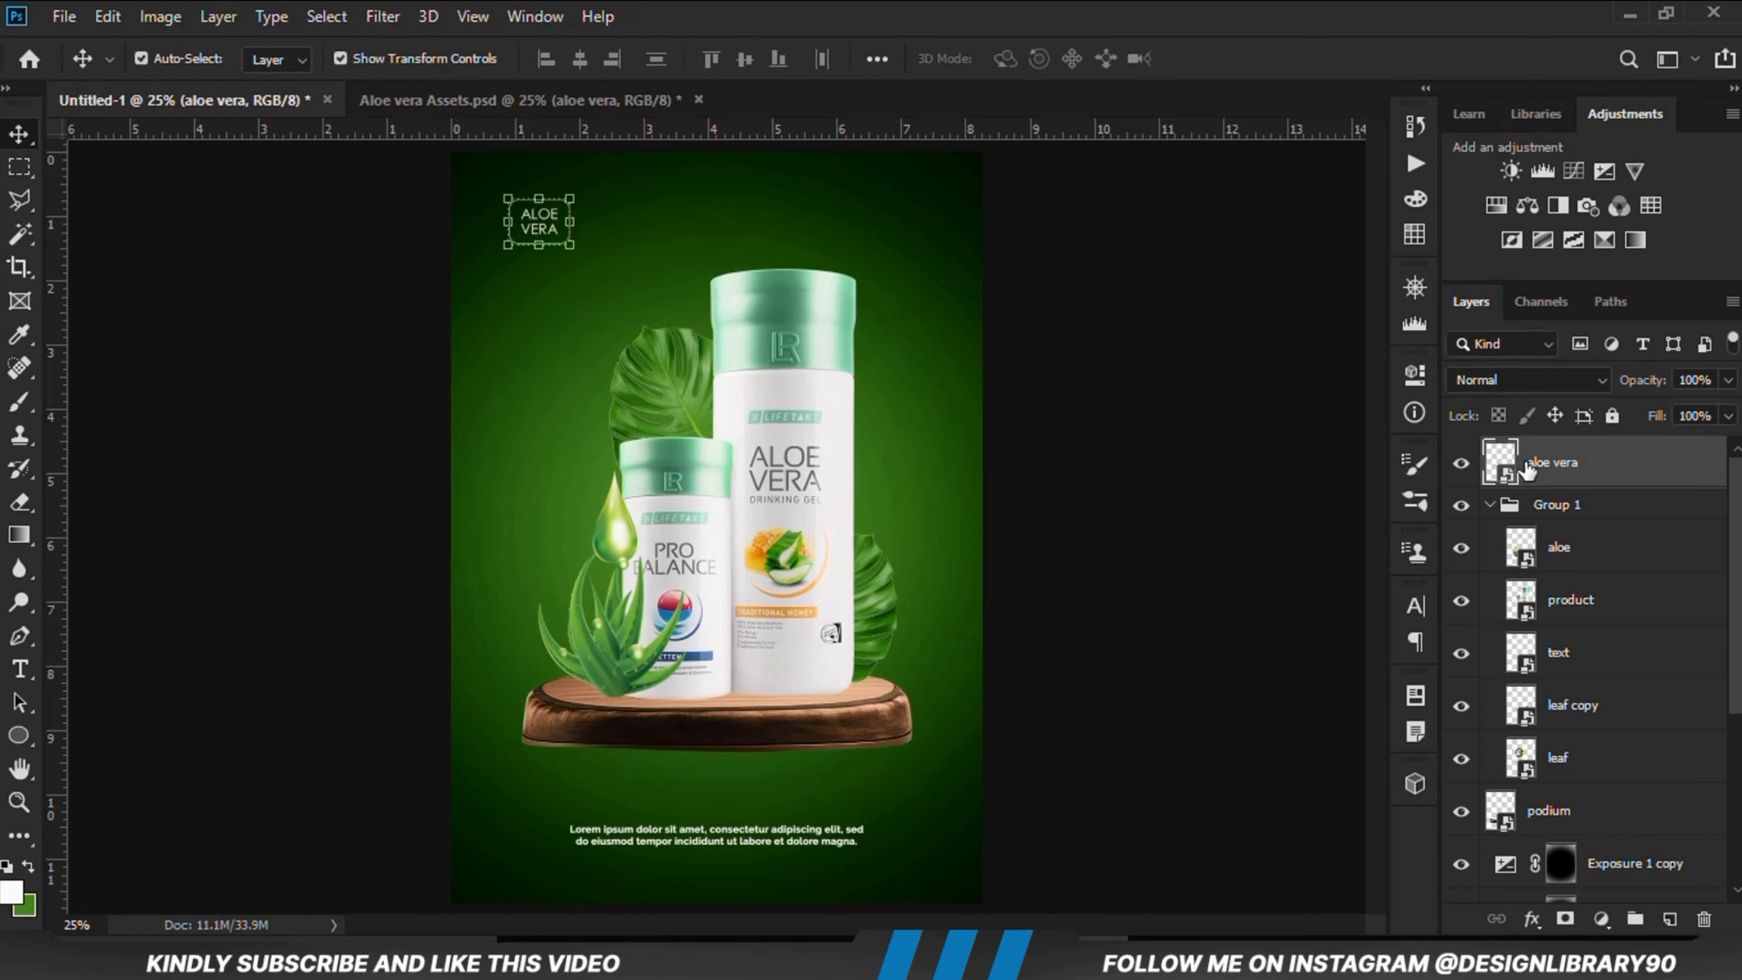
click(1098, 508)
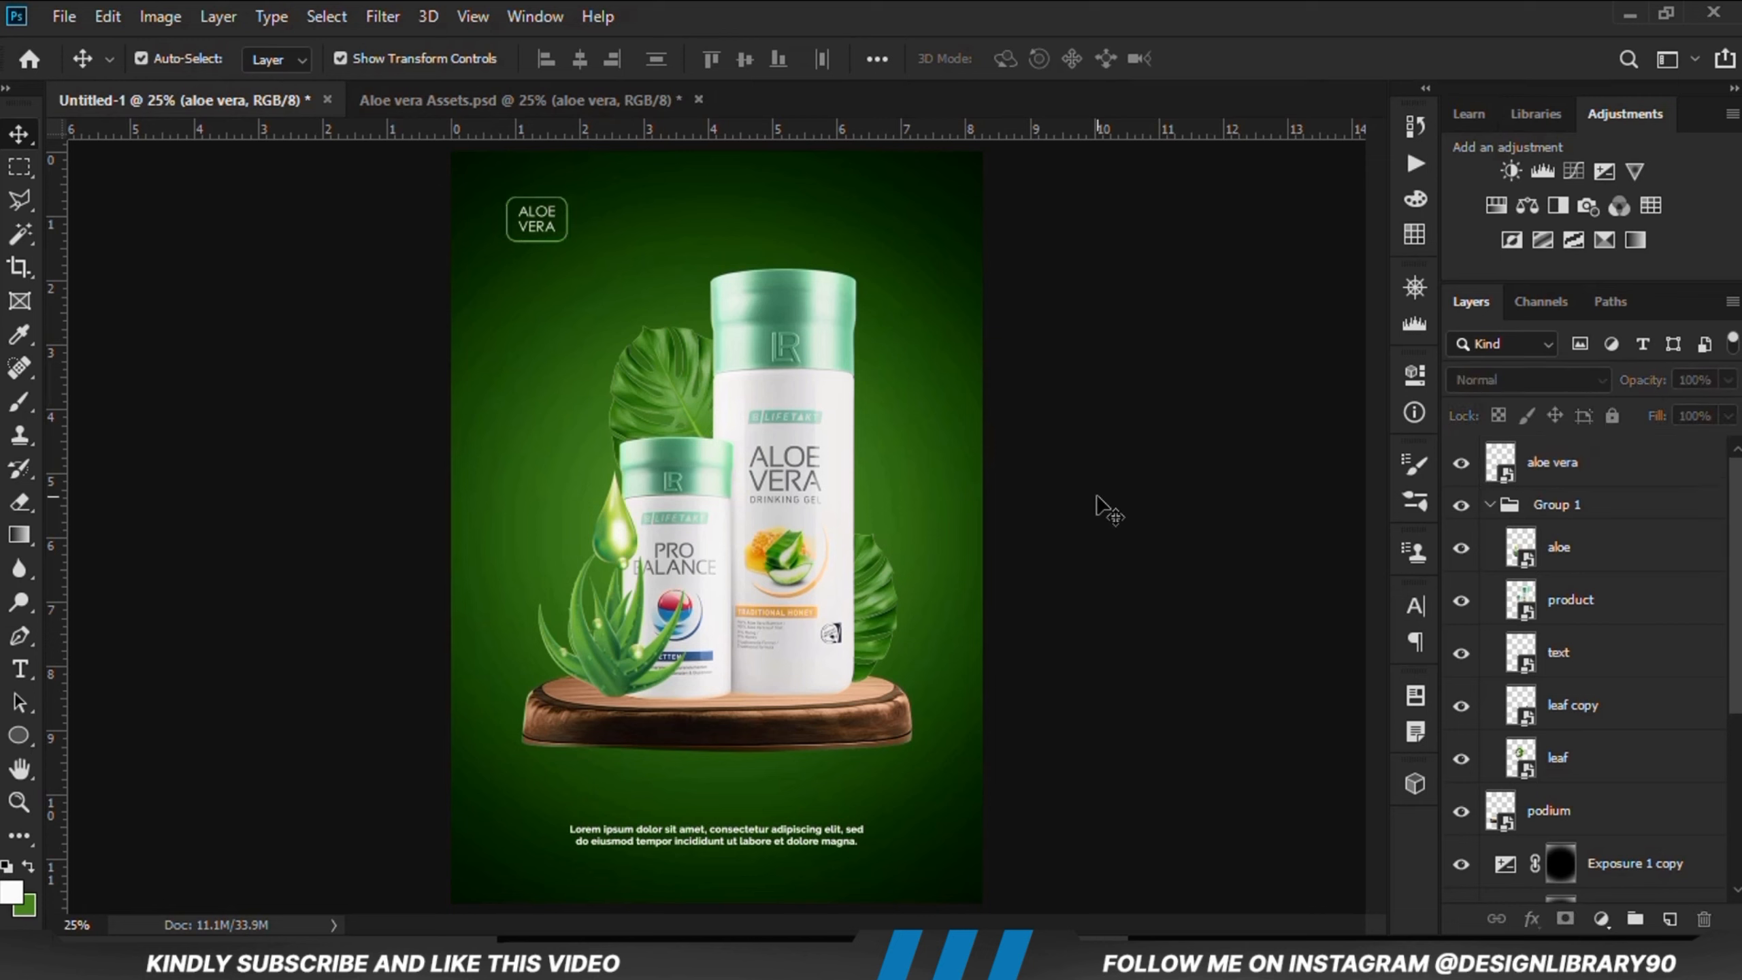
Step: Group the background layers from Exposure 1 copy down to Color Fill 1
click(1490, 506)
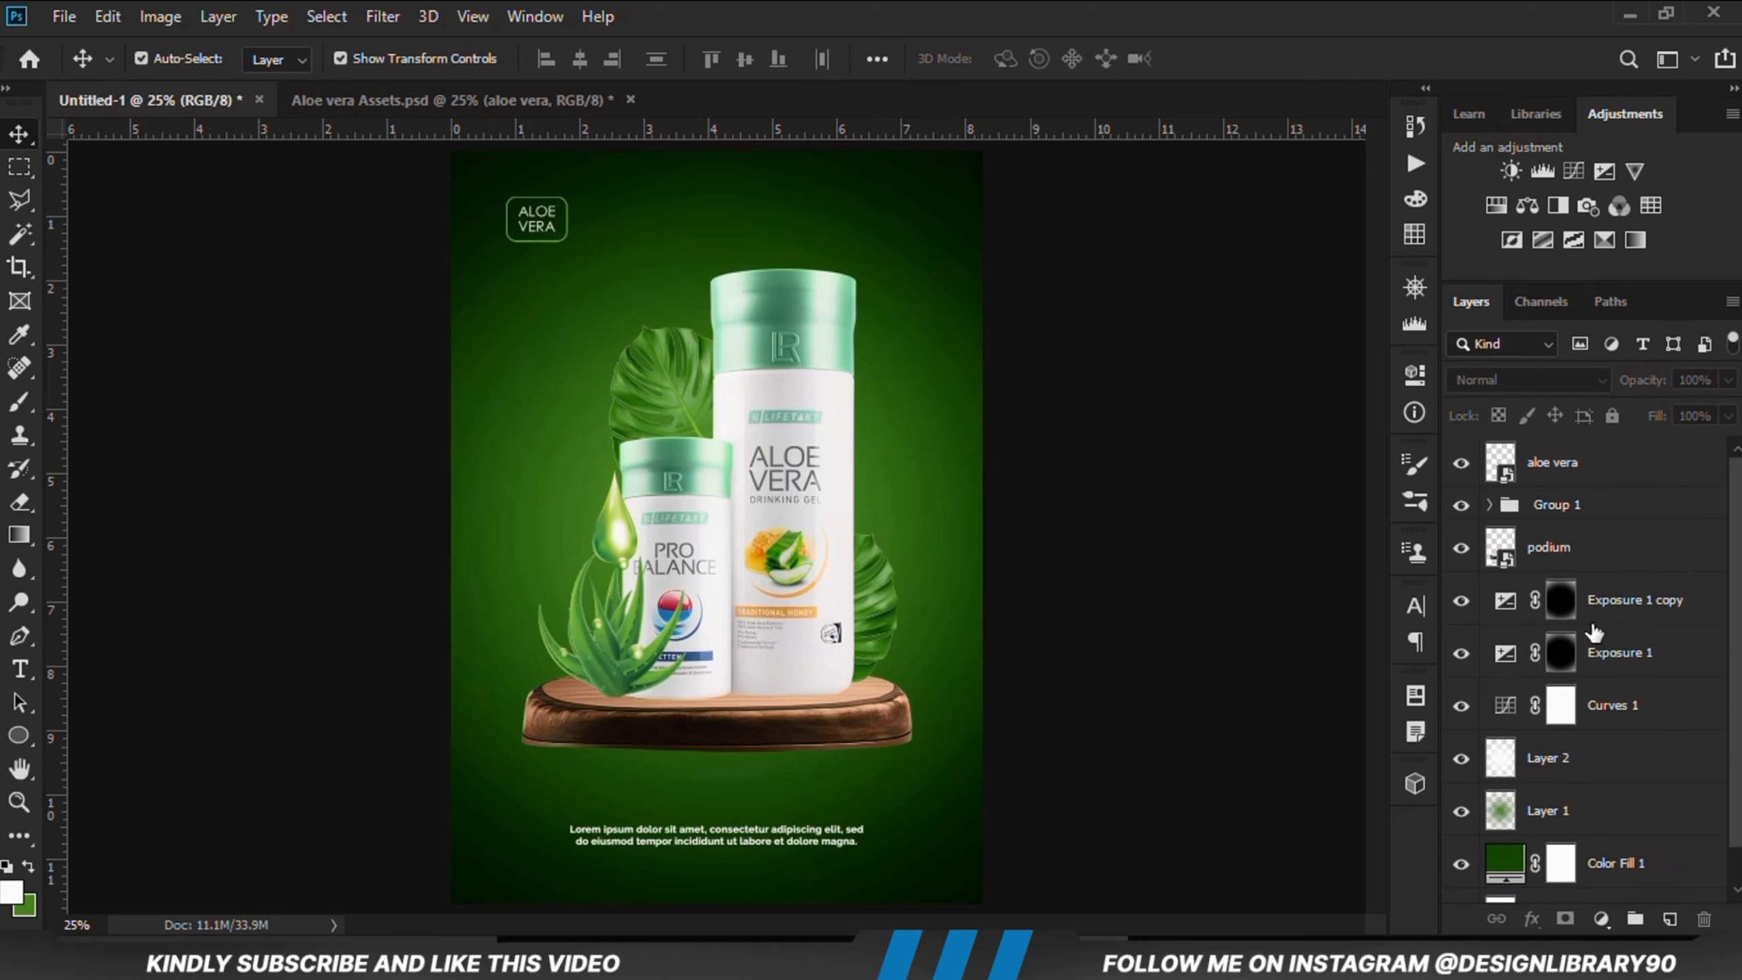
click(1610, 609)
scroll(1599, 744, down, 1)
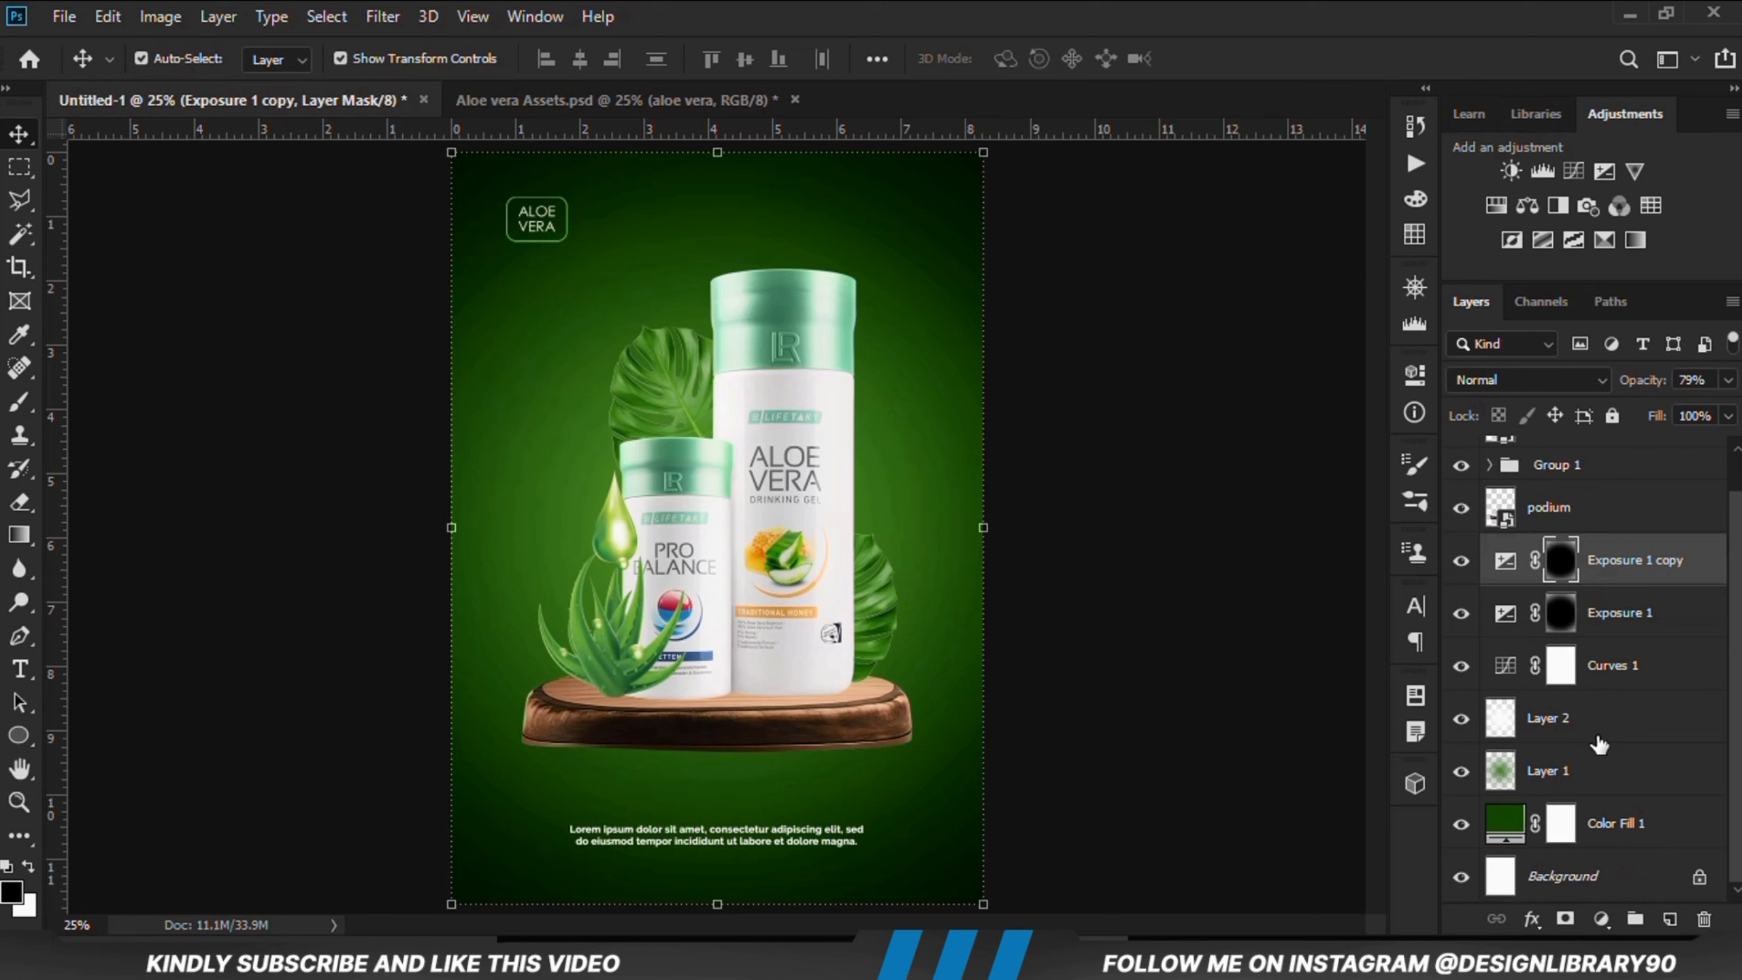
shift+click(1608, 826)
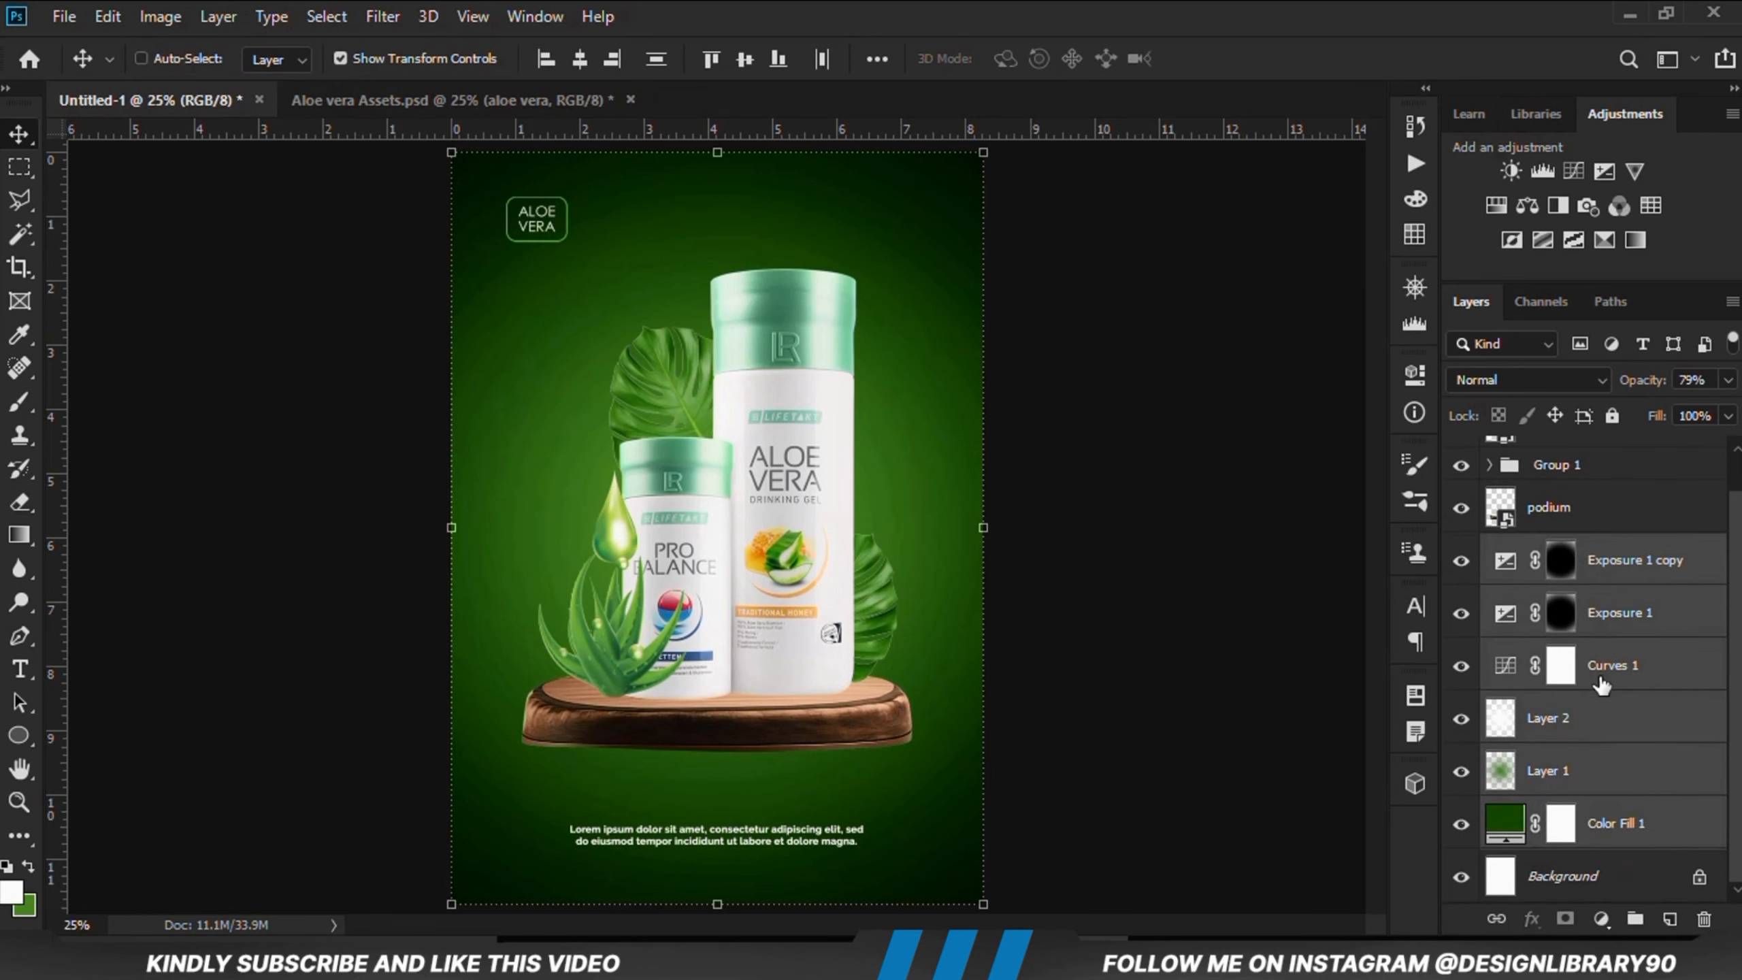
key(ctrl+g)
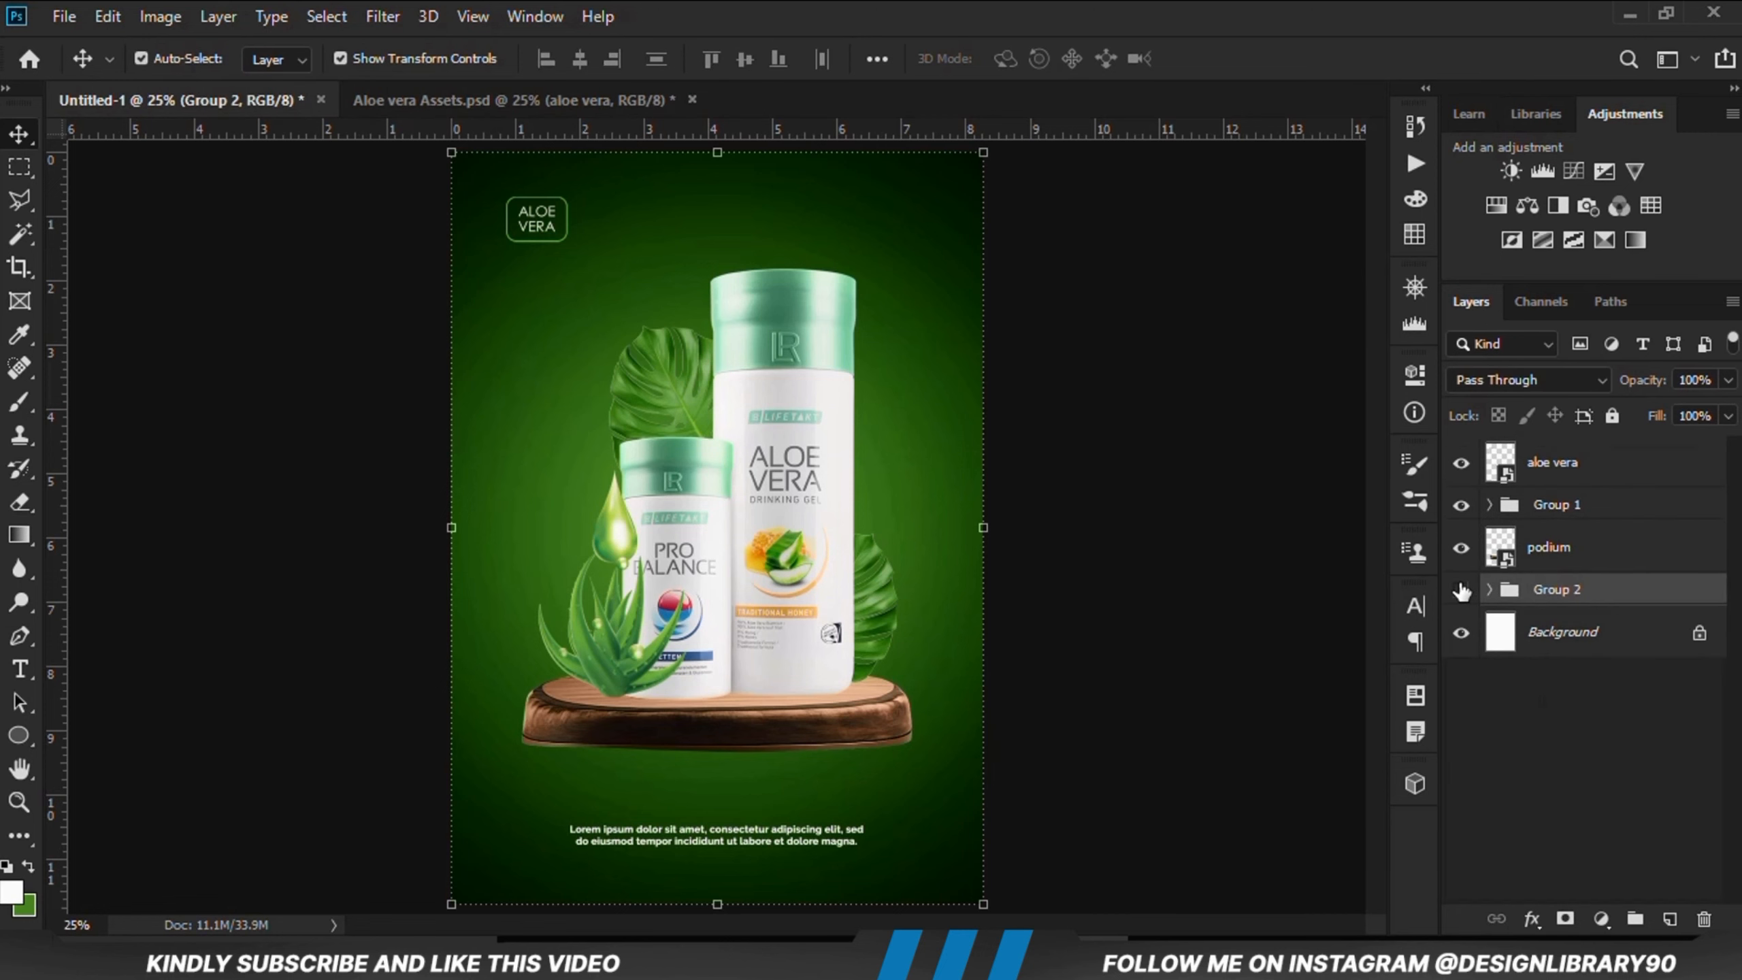
Step: Rename the new background group to "Background / Base"
click(1461, 591)
click(1462, 591)
click(1240, 653)
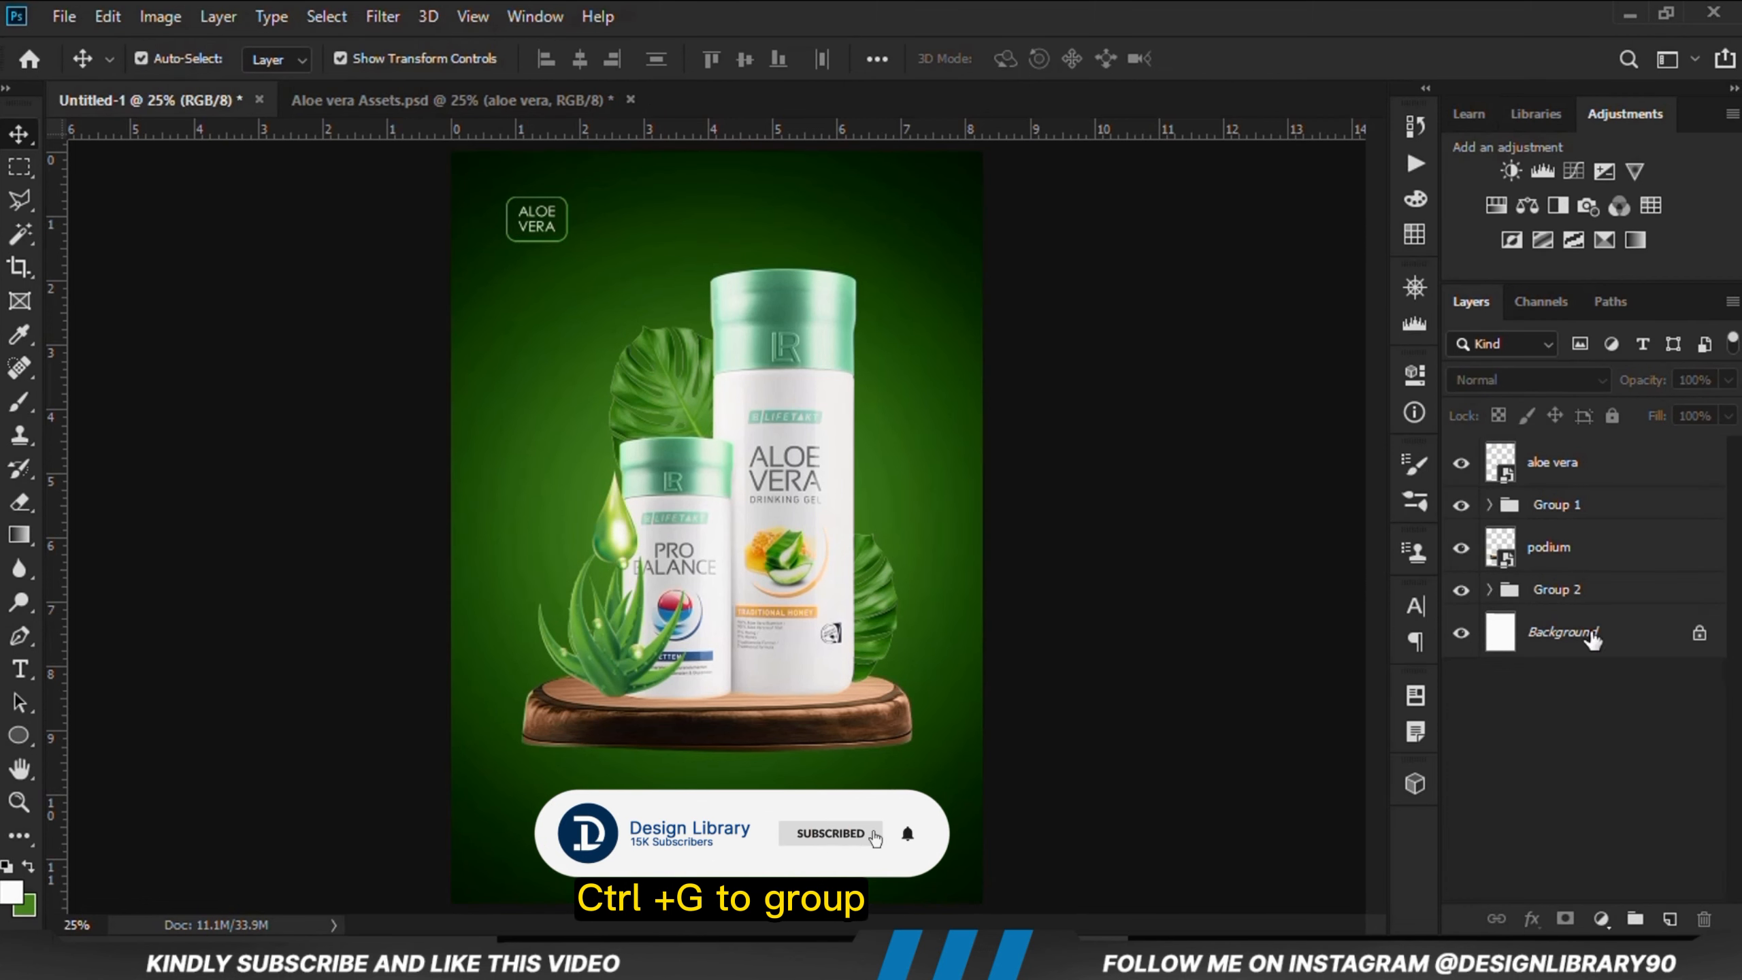
click(1591, 638)
double_click(1570, 590)
text(B)
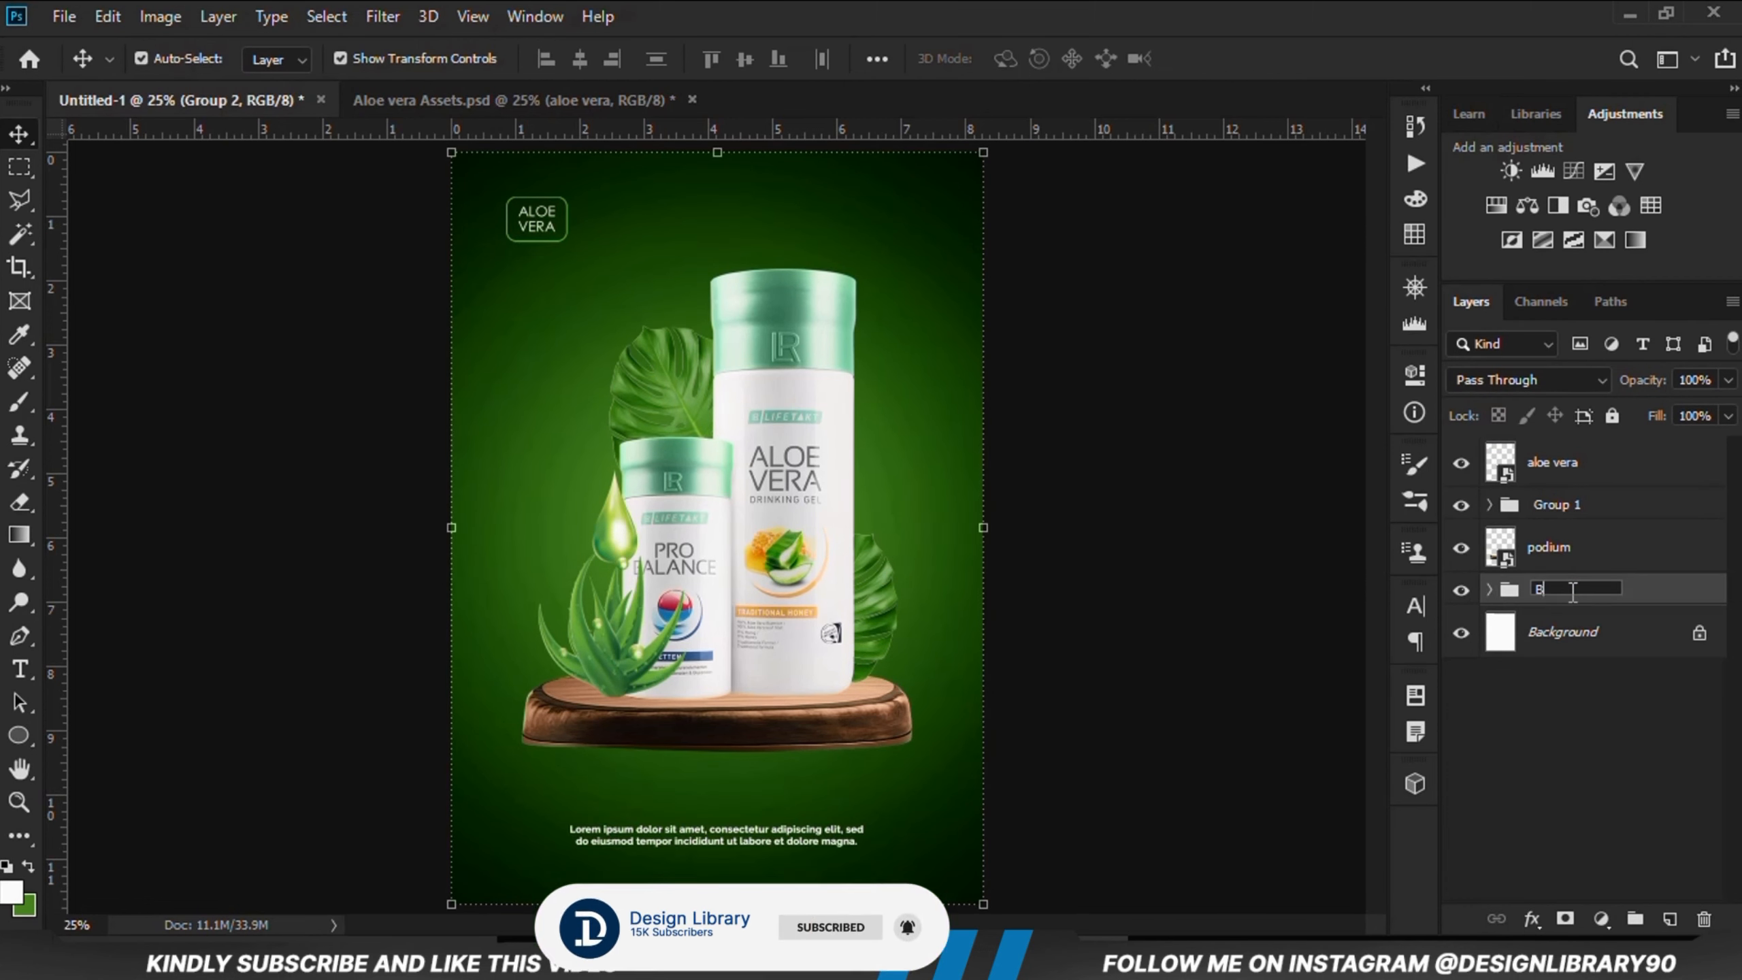
text(ackground /)
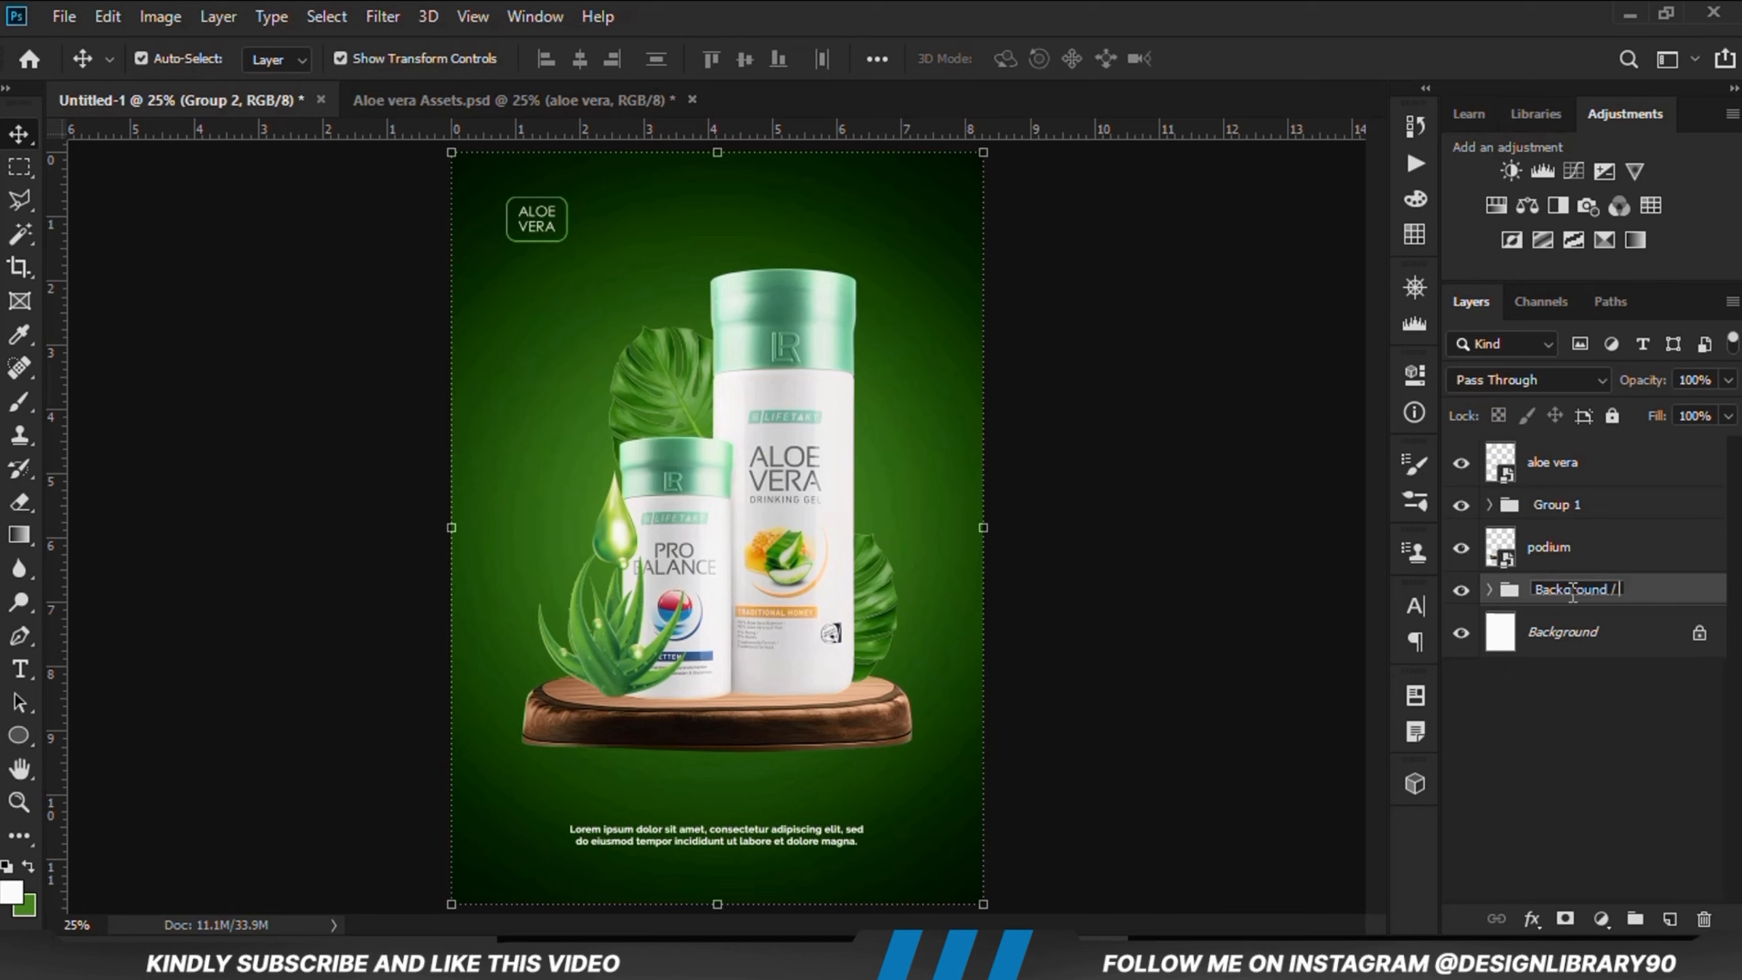
text(e)
key(Return)
click(1170, 674)
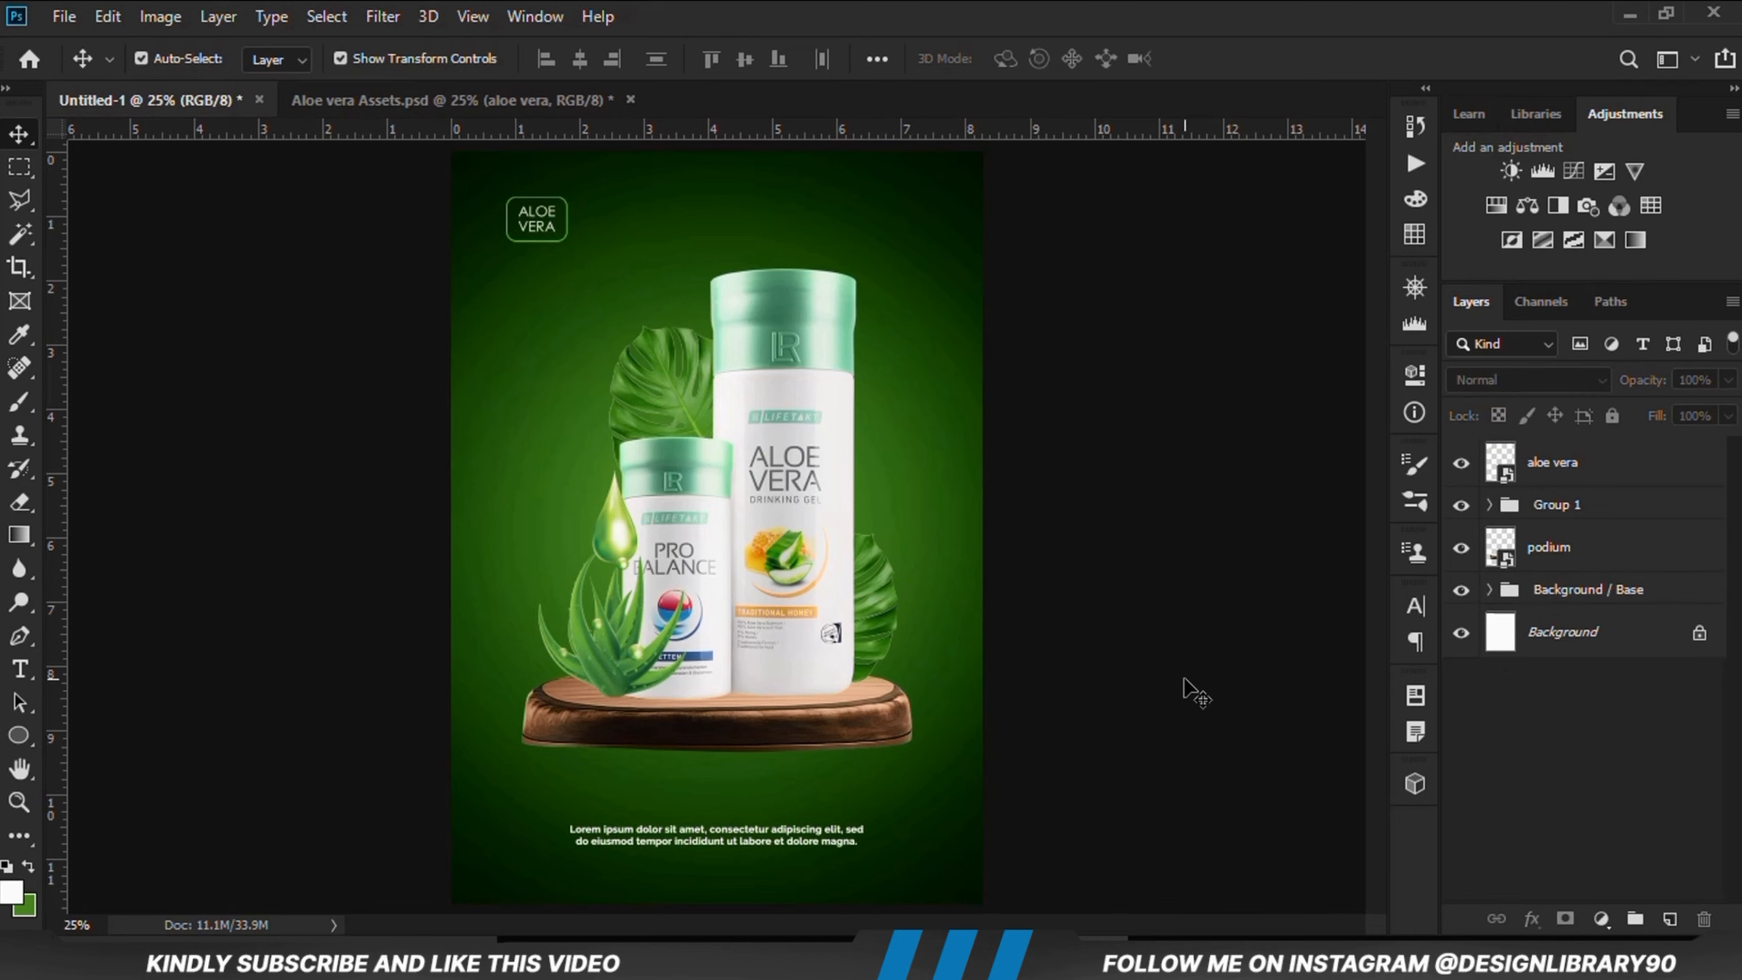
Step: Add a Solid Color fill layer above the background group using the color 133904
click(1573, 592)
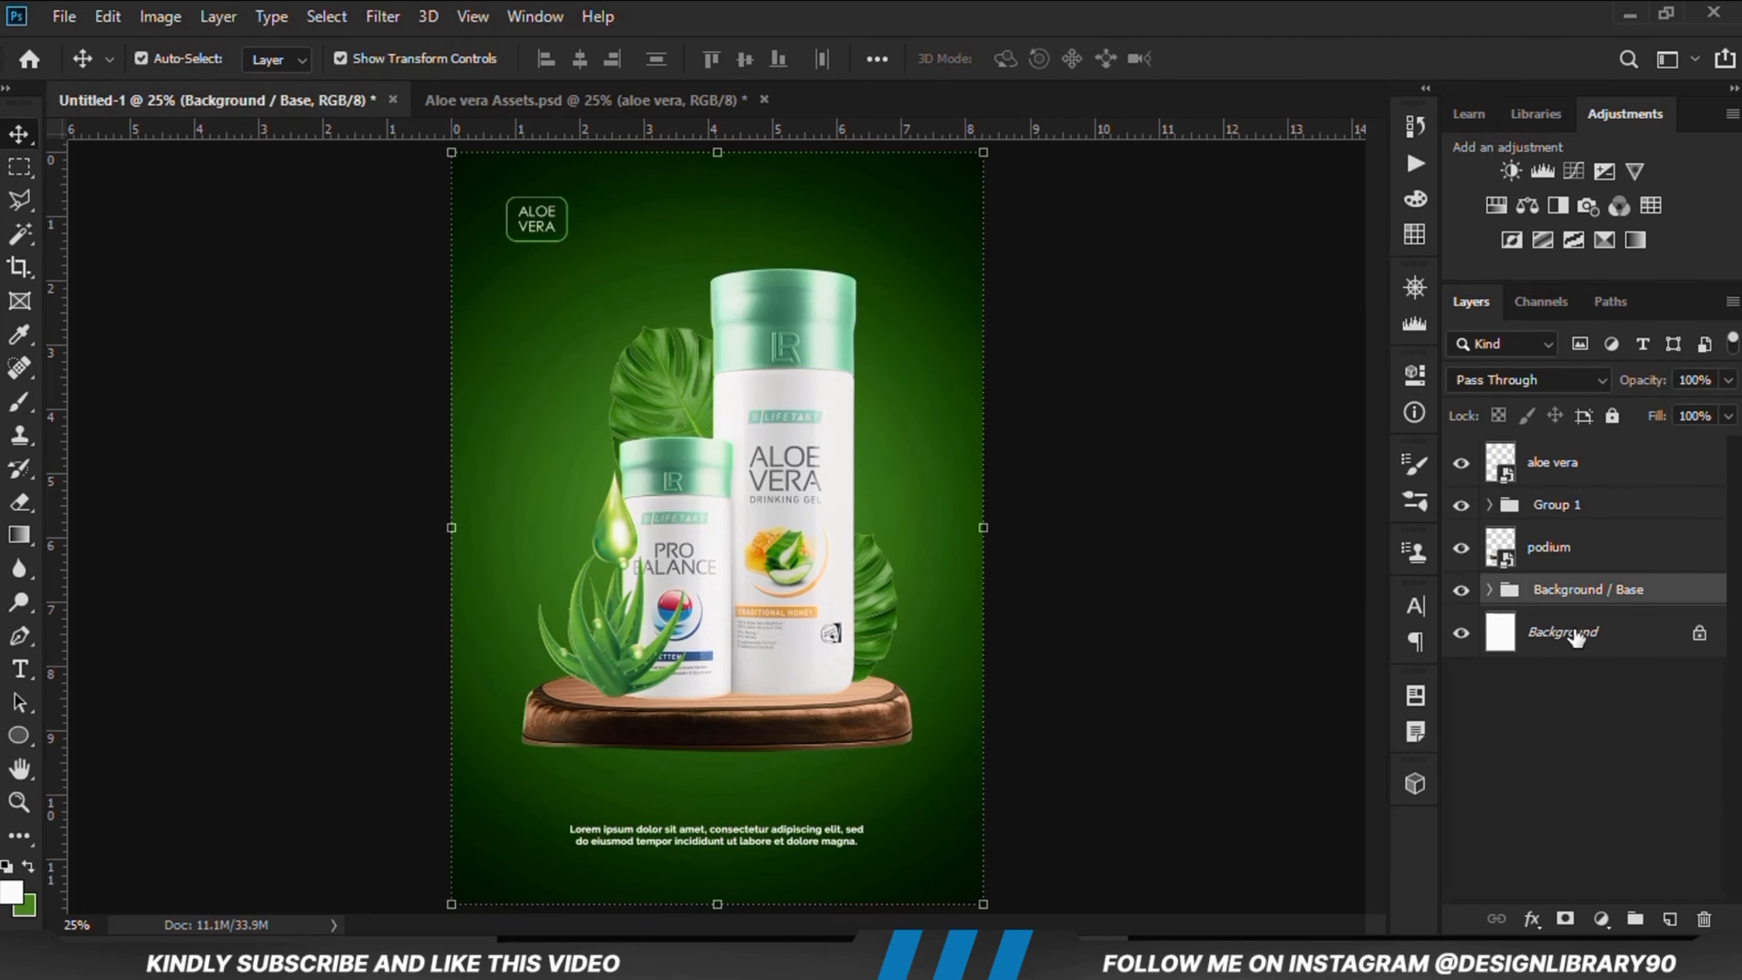
click(1604, 916)
click(1585, 459)
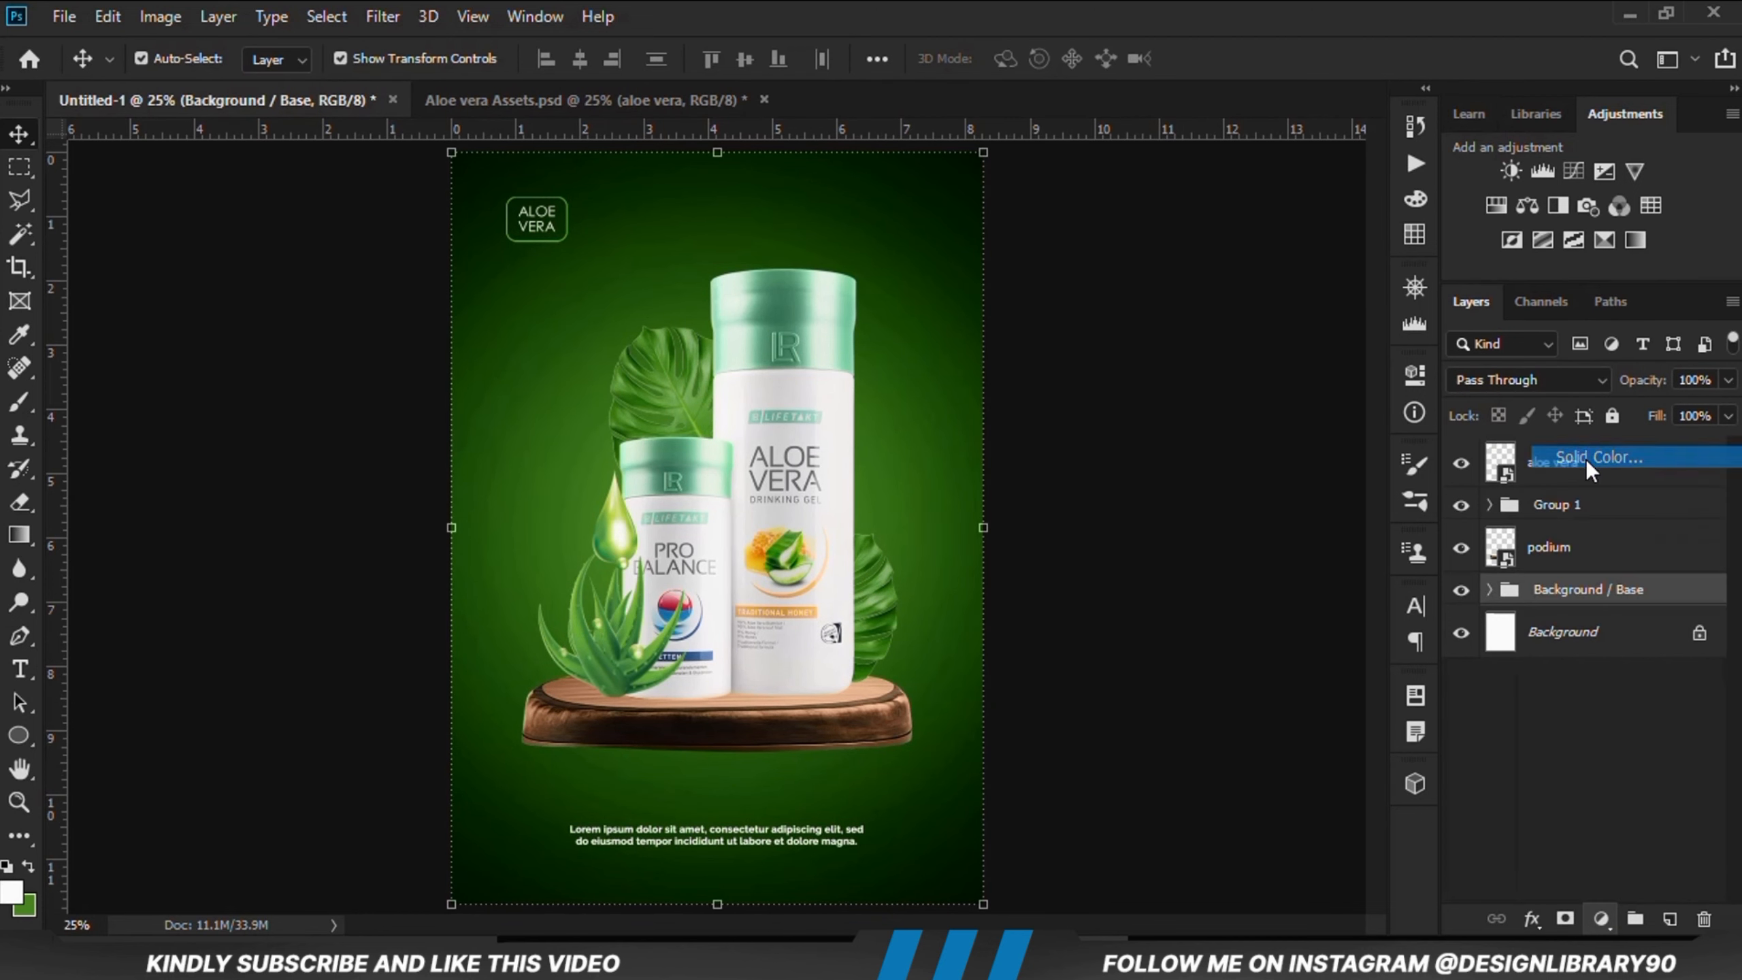
key(alt+Tab)
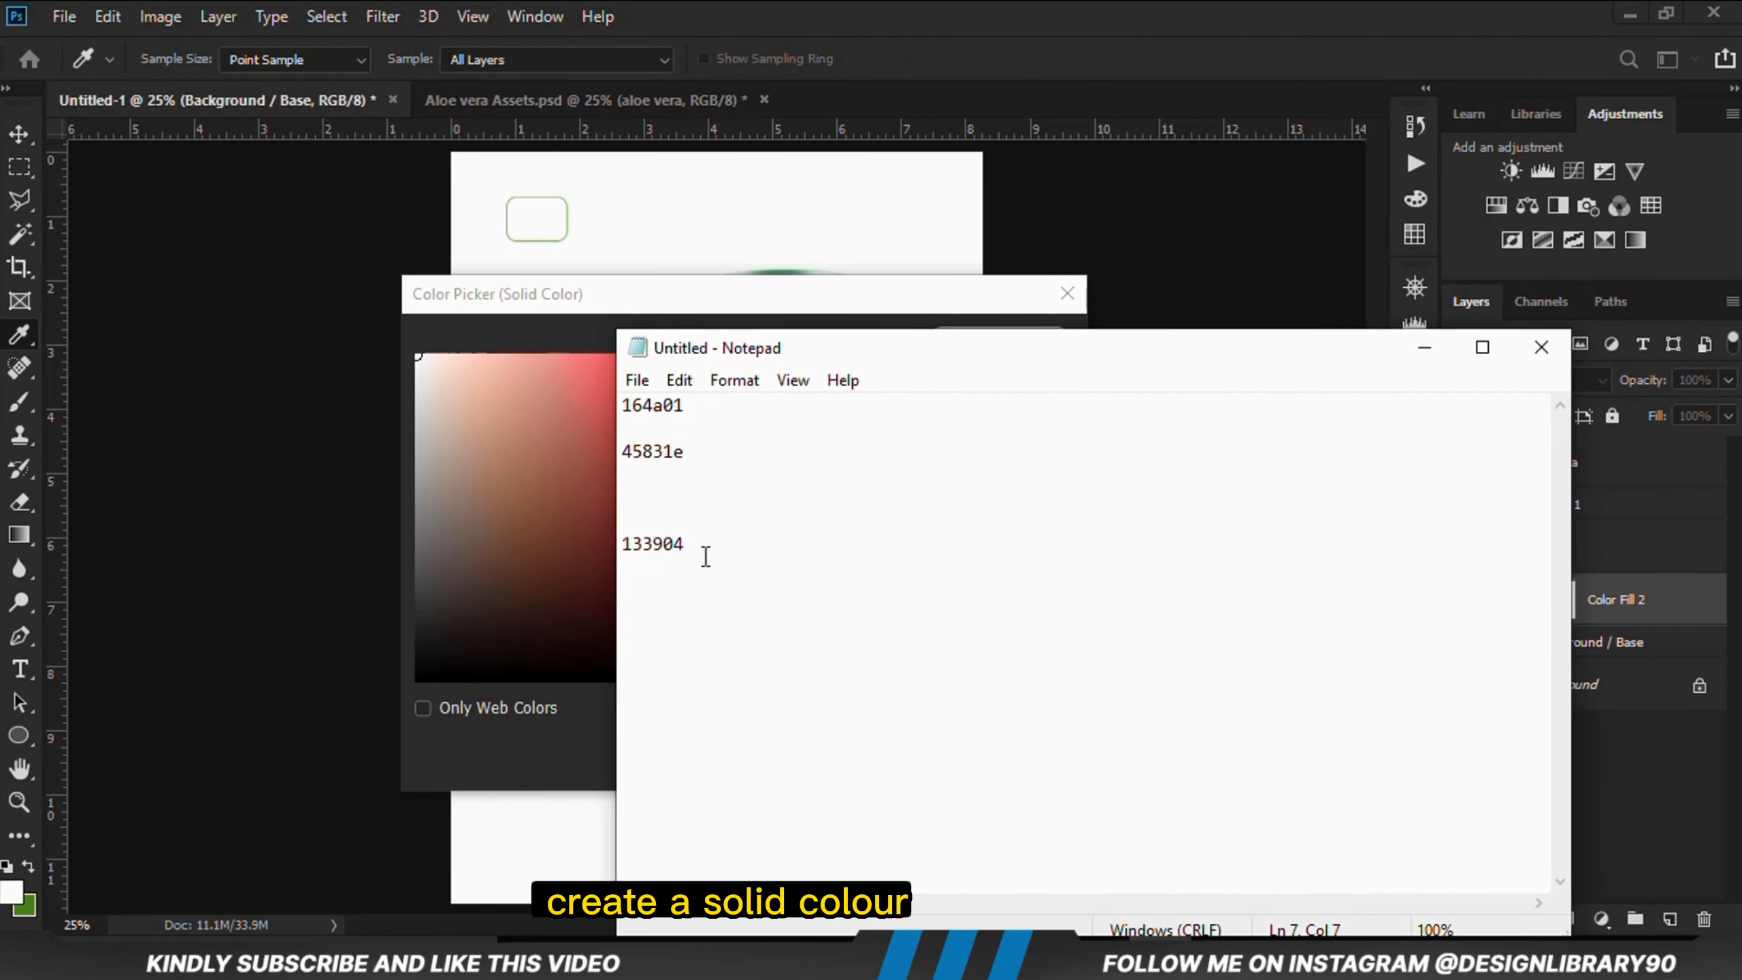
double_click(705, 555)
right_click(671, 550)
click(749, 239)
click(634, 300)
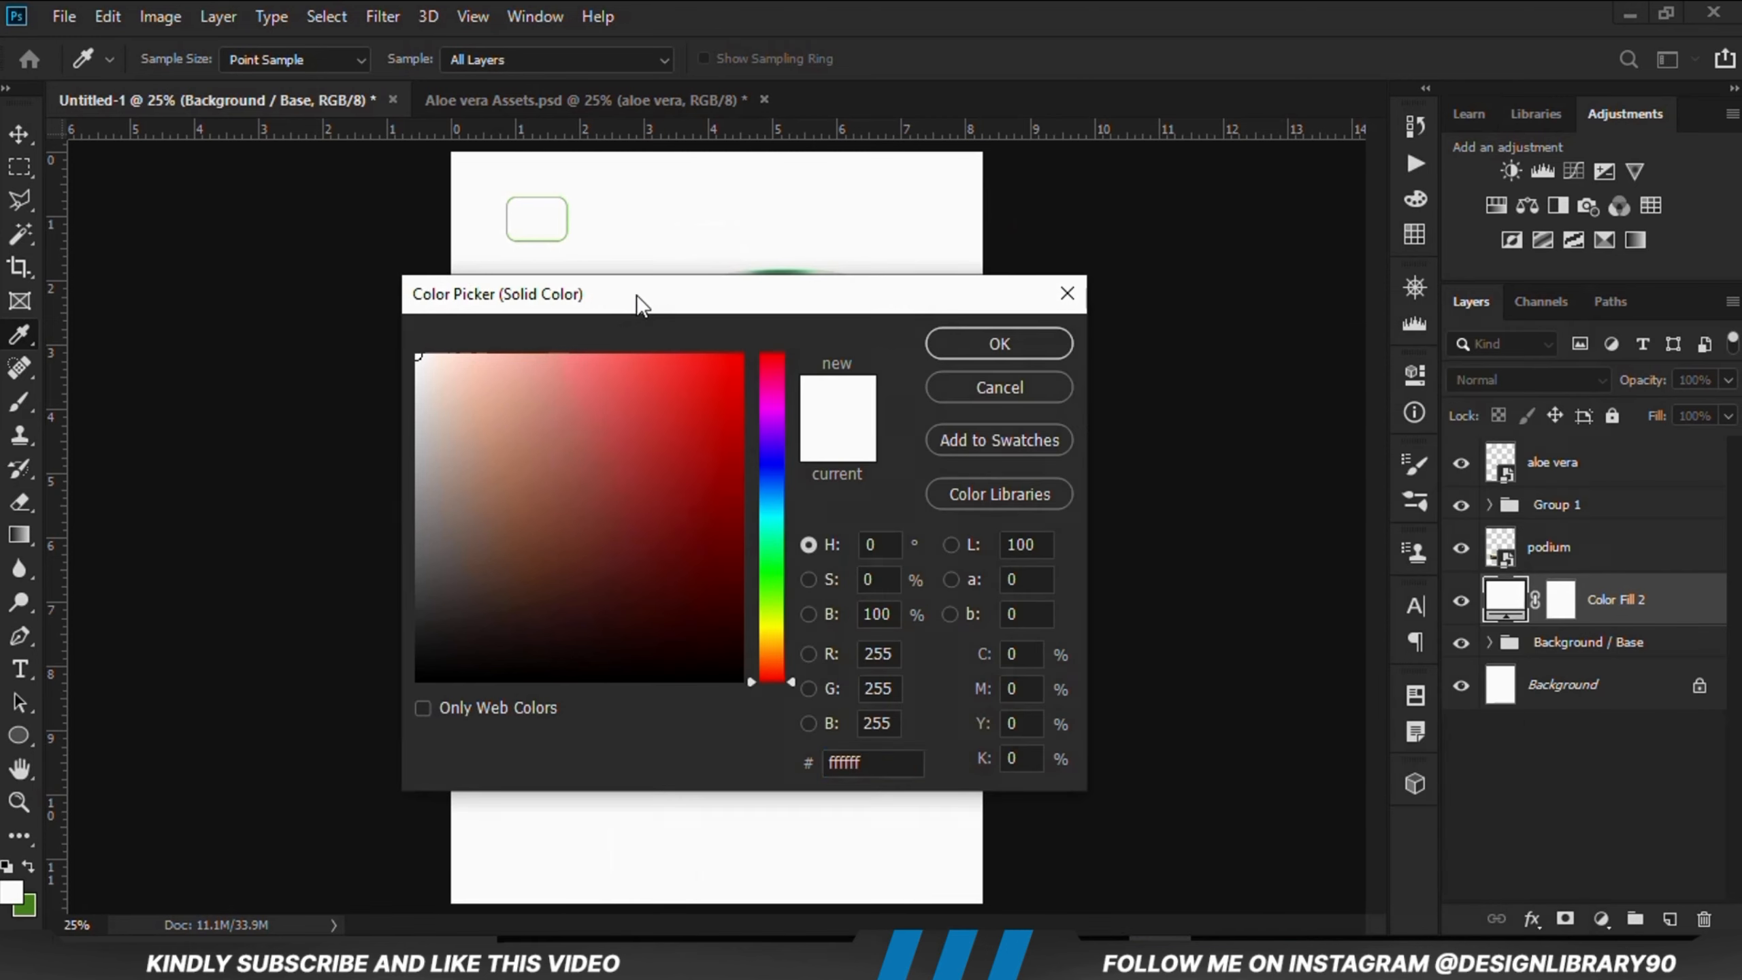
click(844, 762)
right_click(839, 766)
click(871, 526)
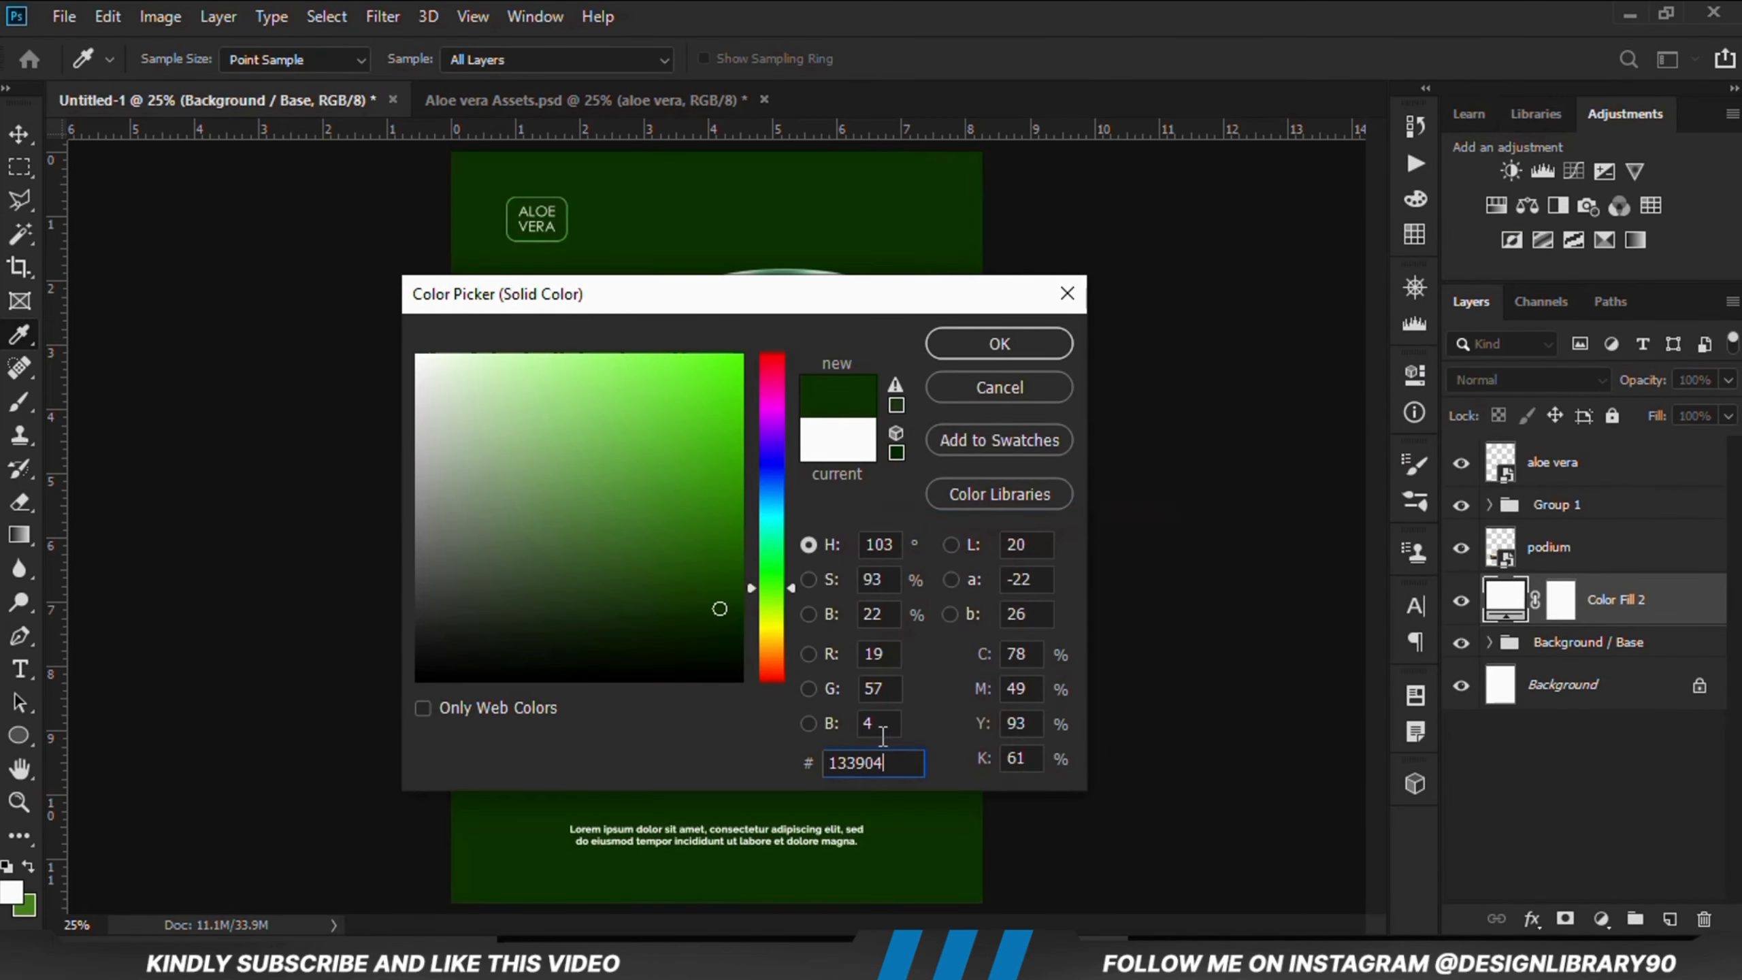
click(999, 344)
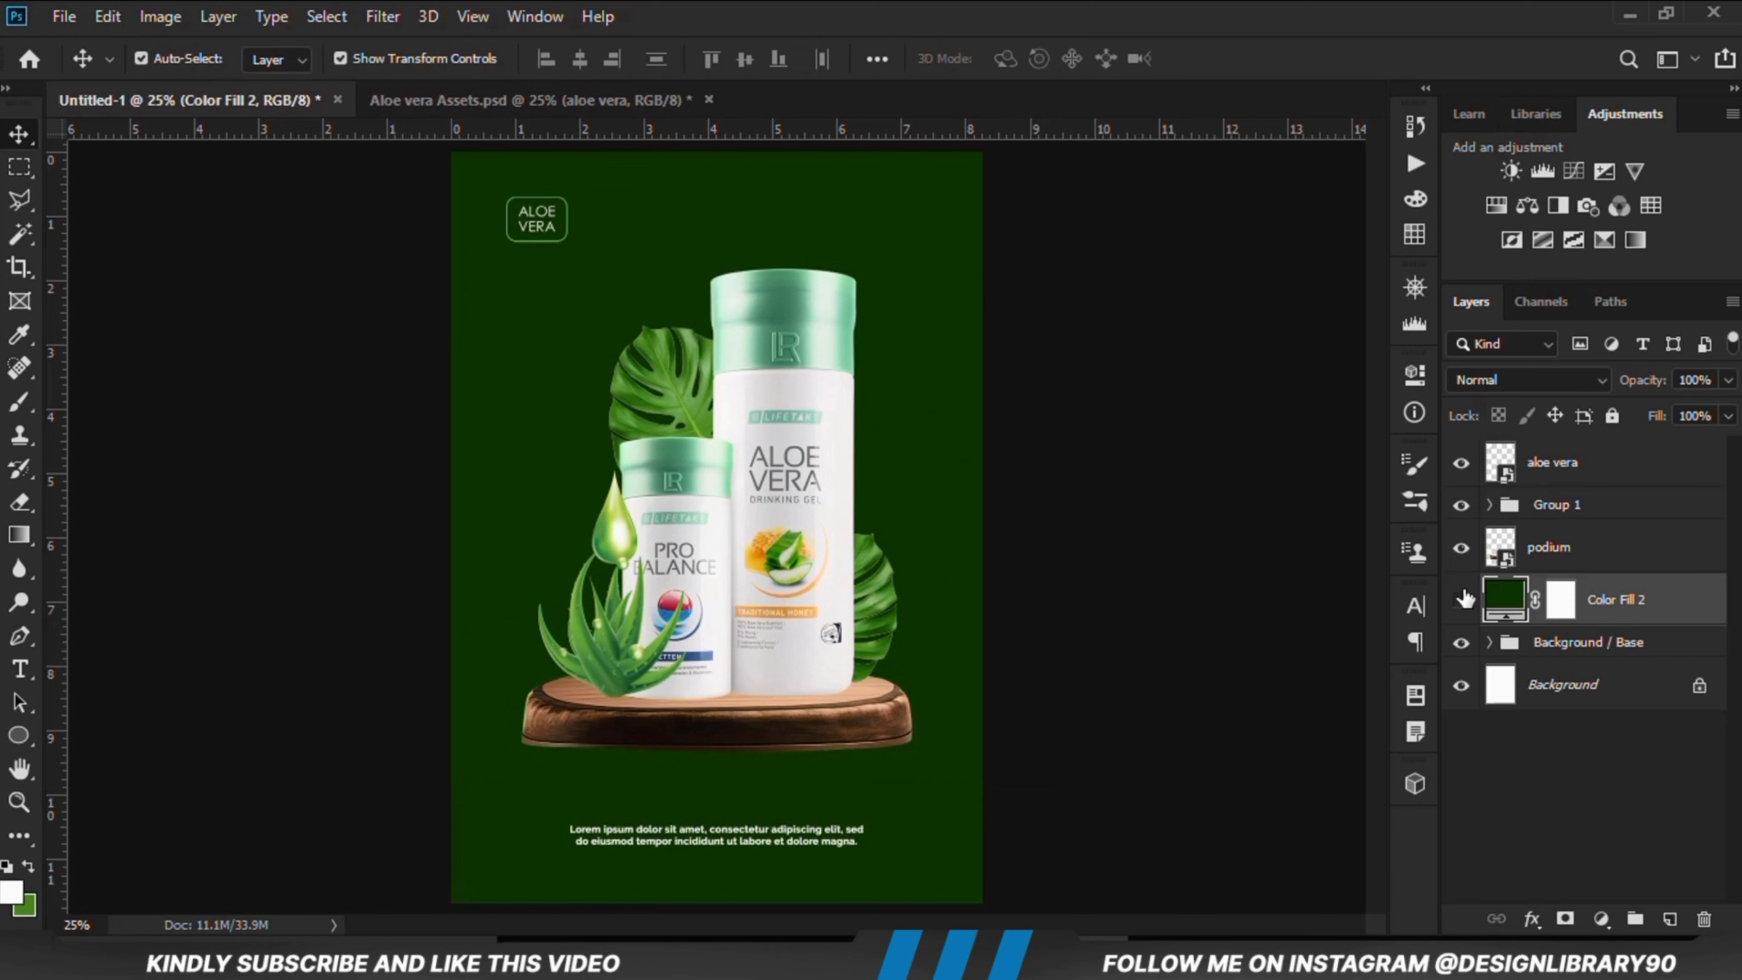
Step: Set the new color fill layer's blend mode to Overlay
click(1461, 600)
click(1462, 600)
click(1511, 386)
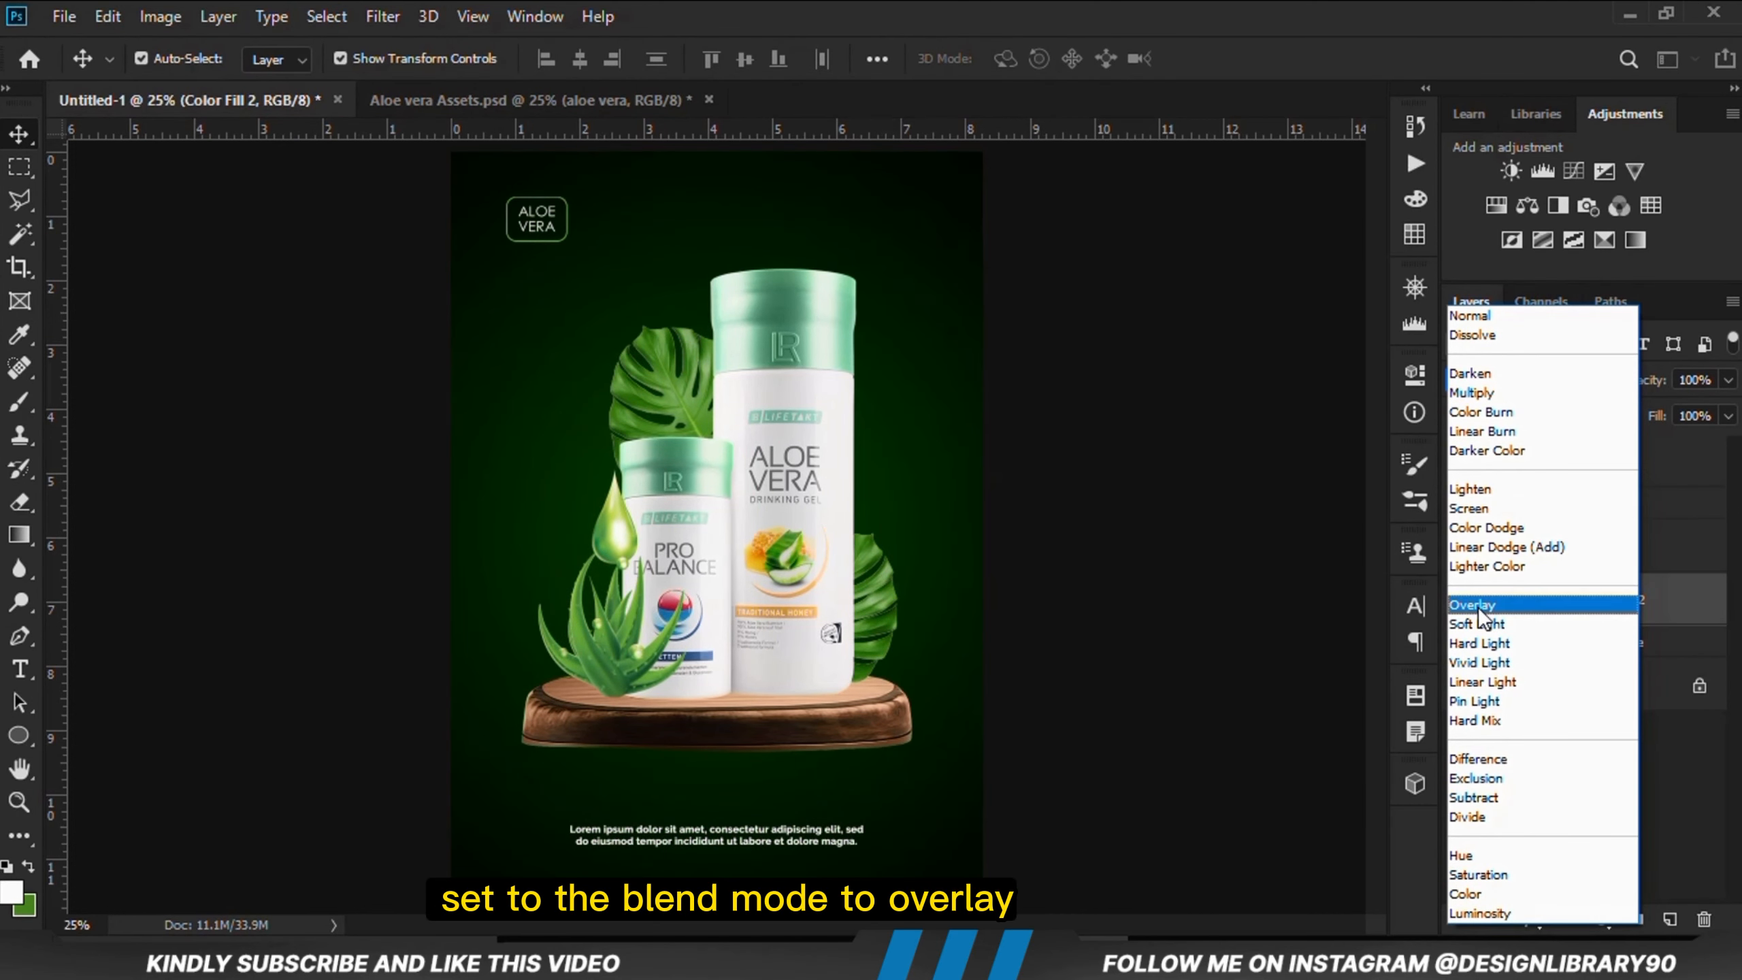
click(1478, 607)
click(1461, 602)
click(1461, 601)
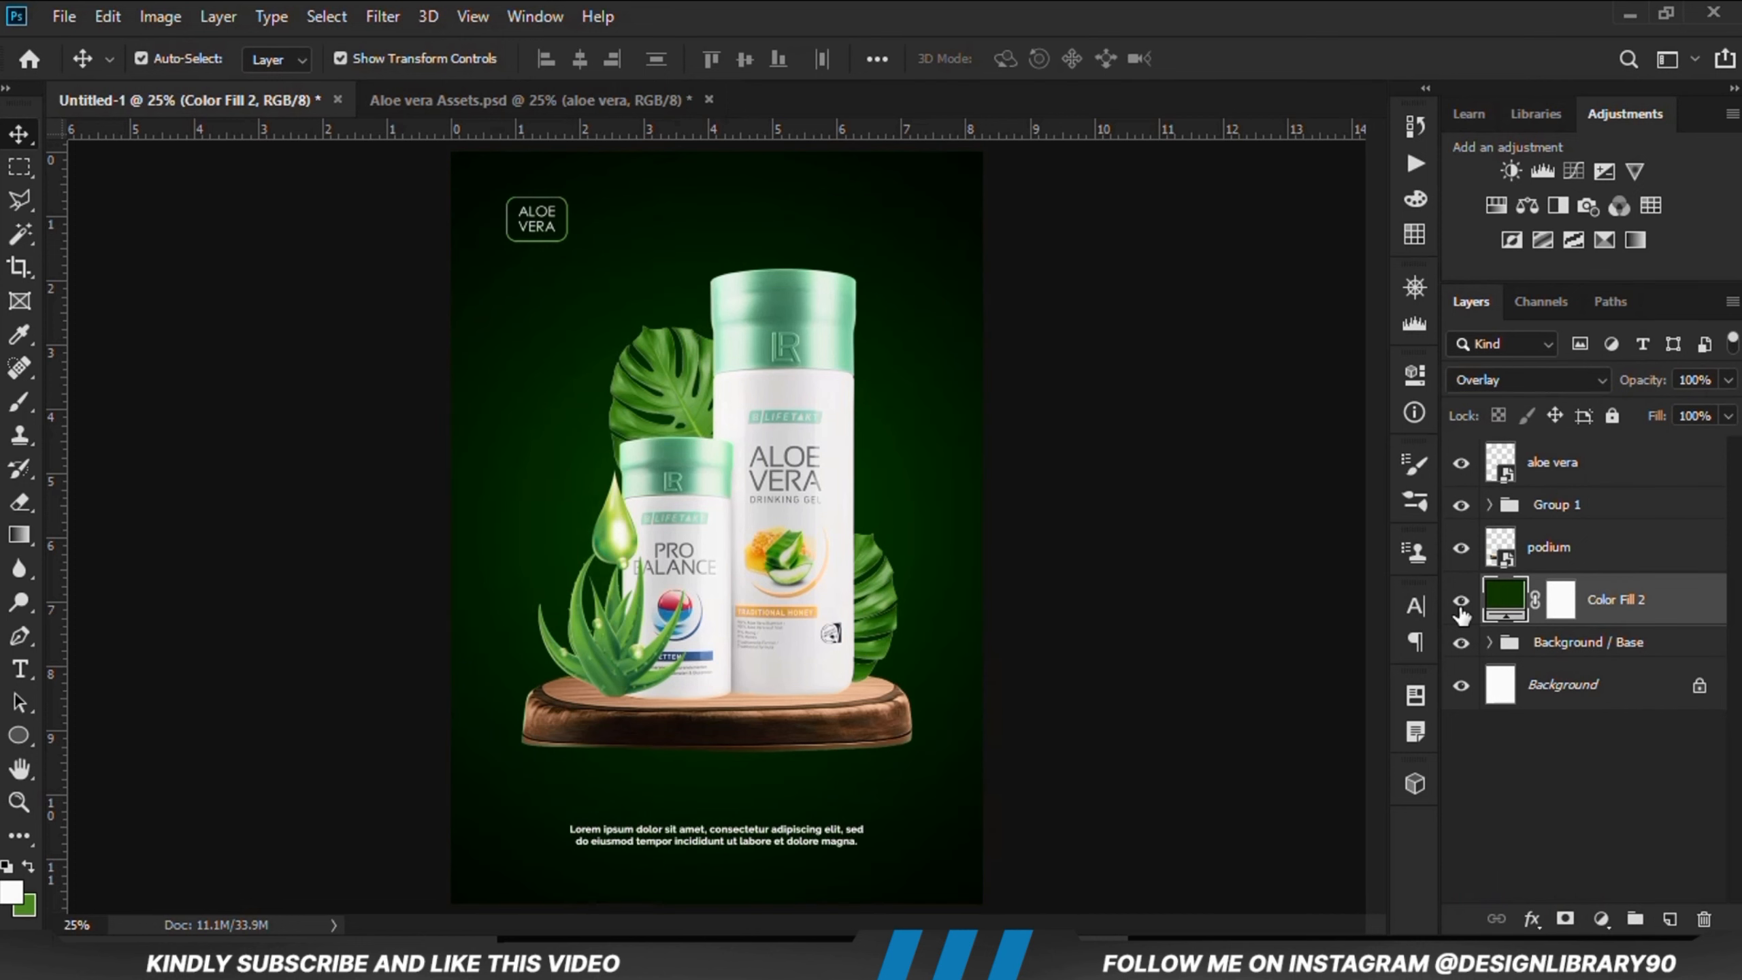
Step: Draw a black Foreground to Transparent gradient on the color fill's mask near the poster's lower area
click(1563, 614)
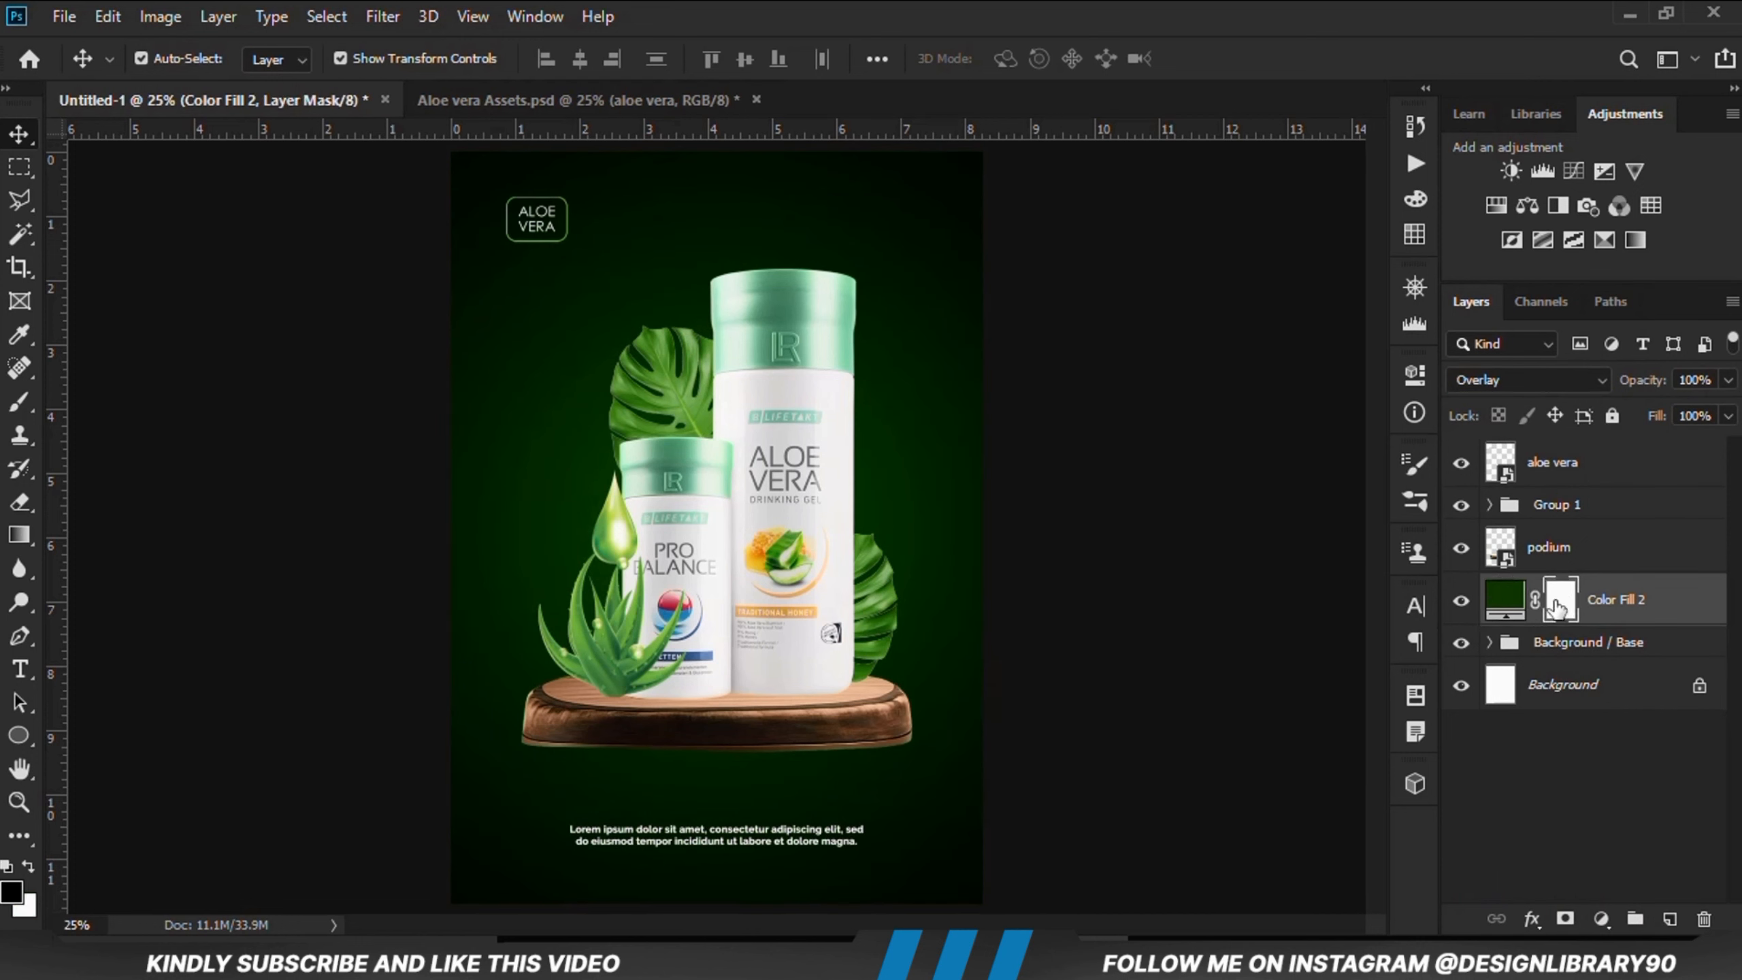
click(11, 542)
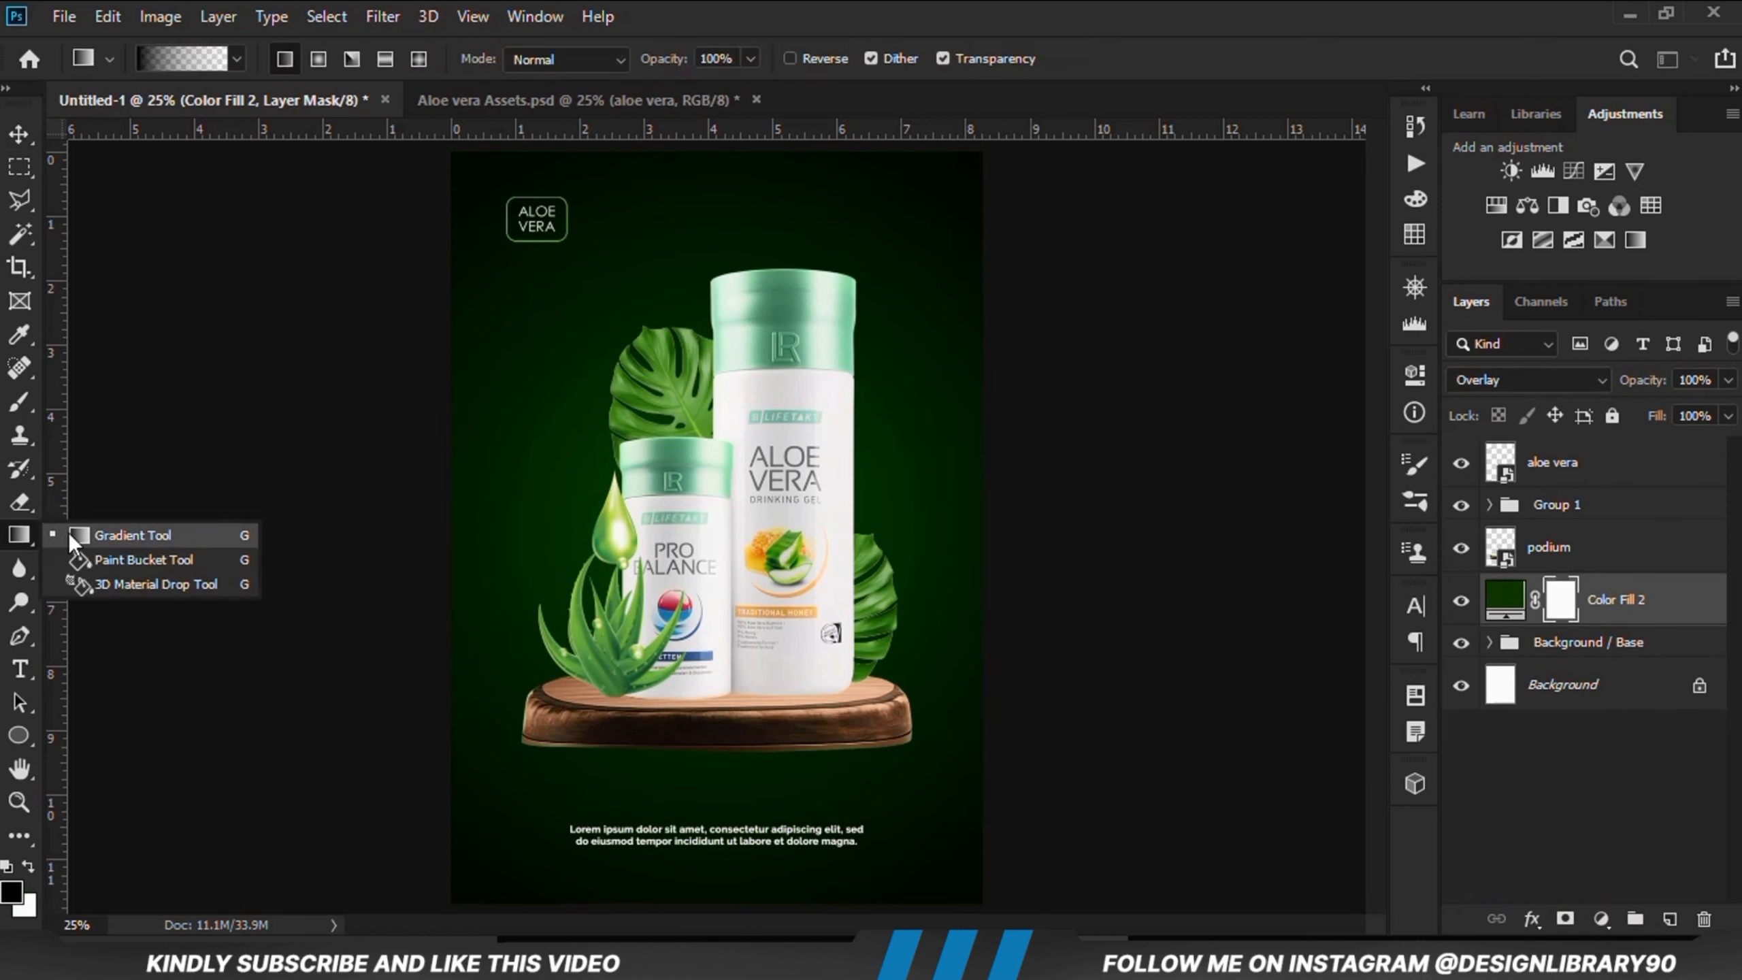
click(68, 533)
click(11, 892)
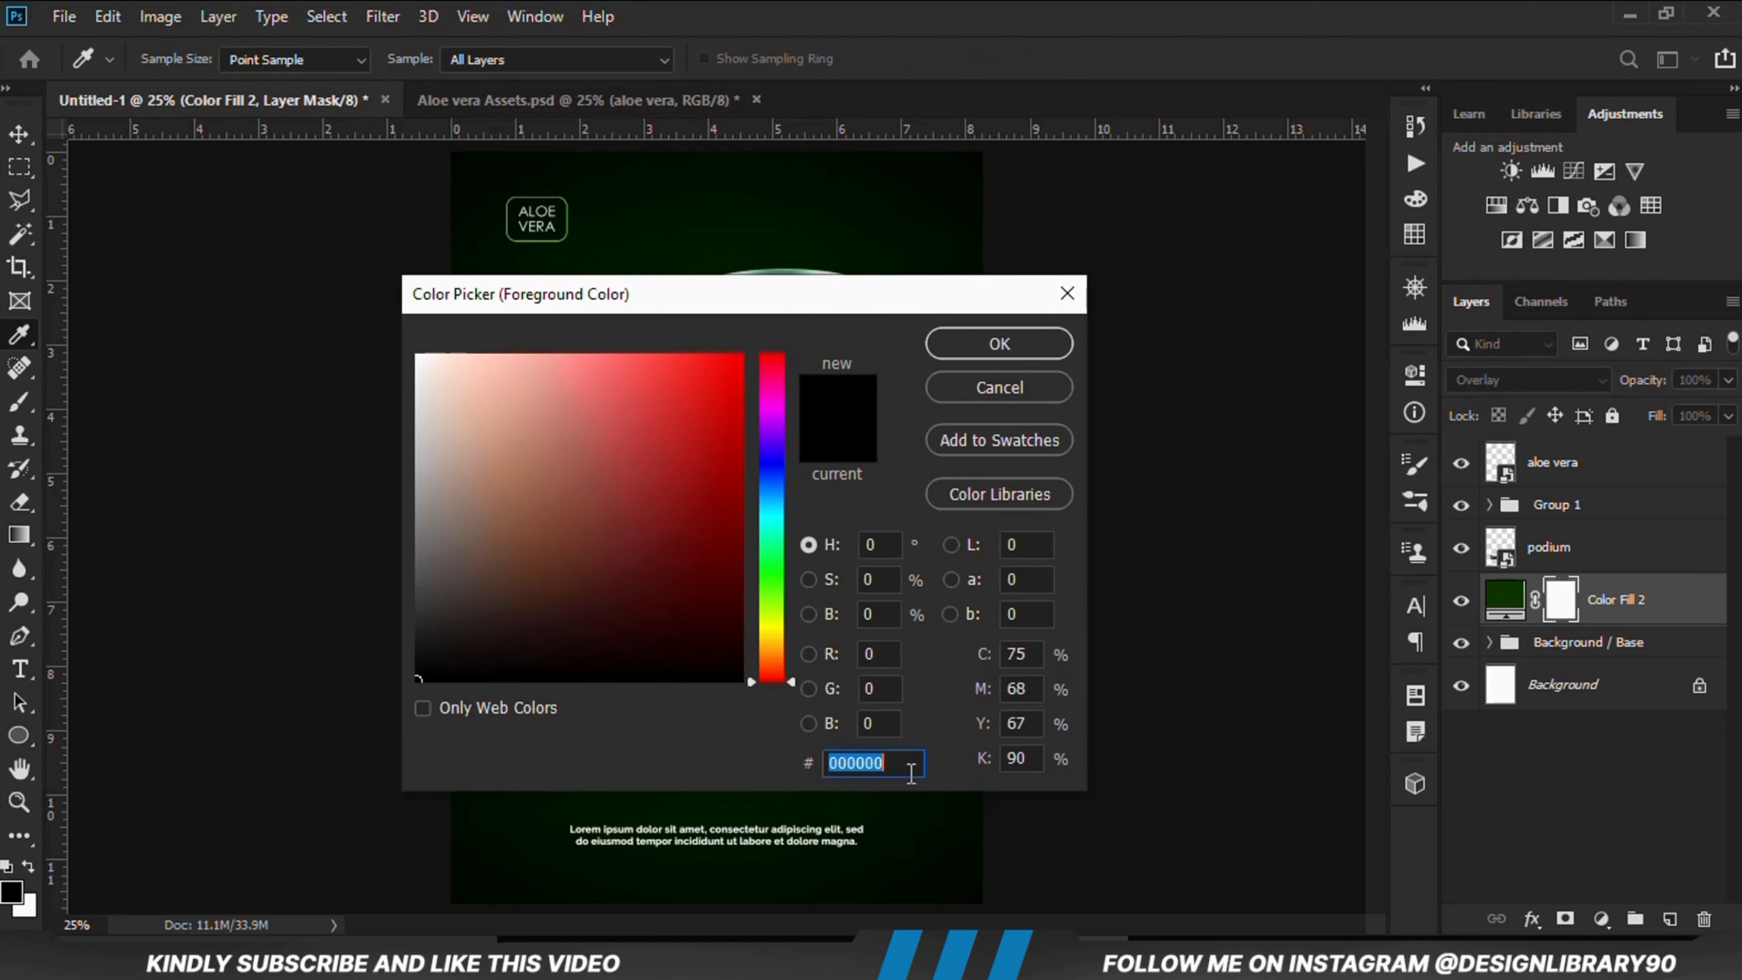
click(999, 343)
click(208, 60)
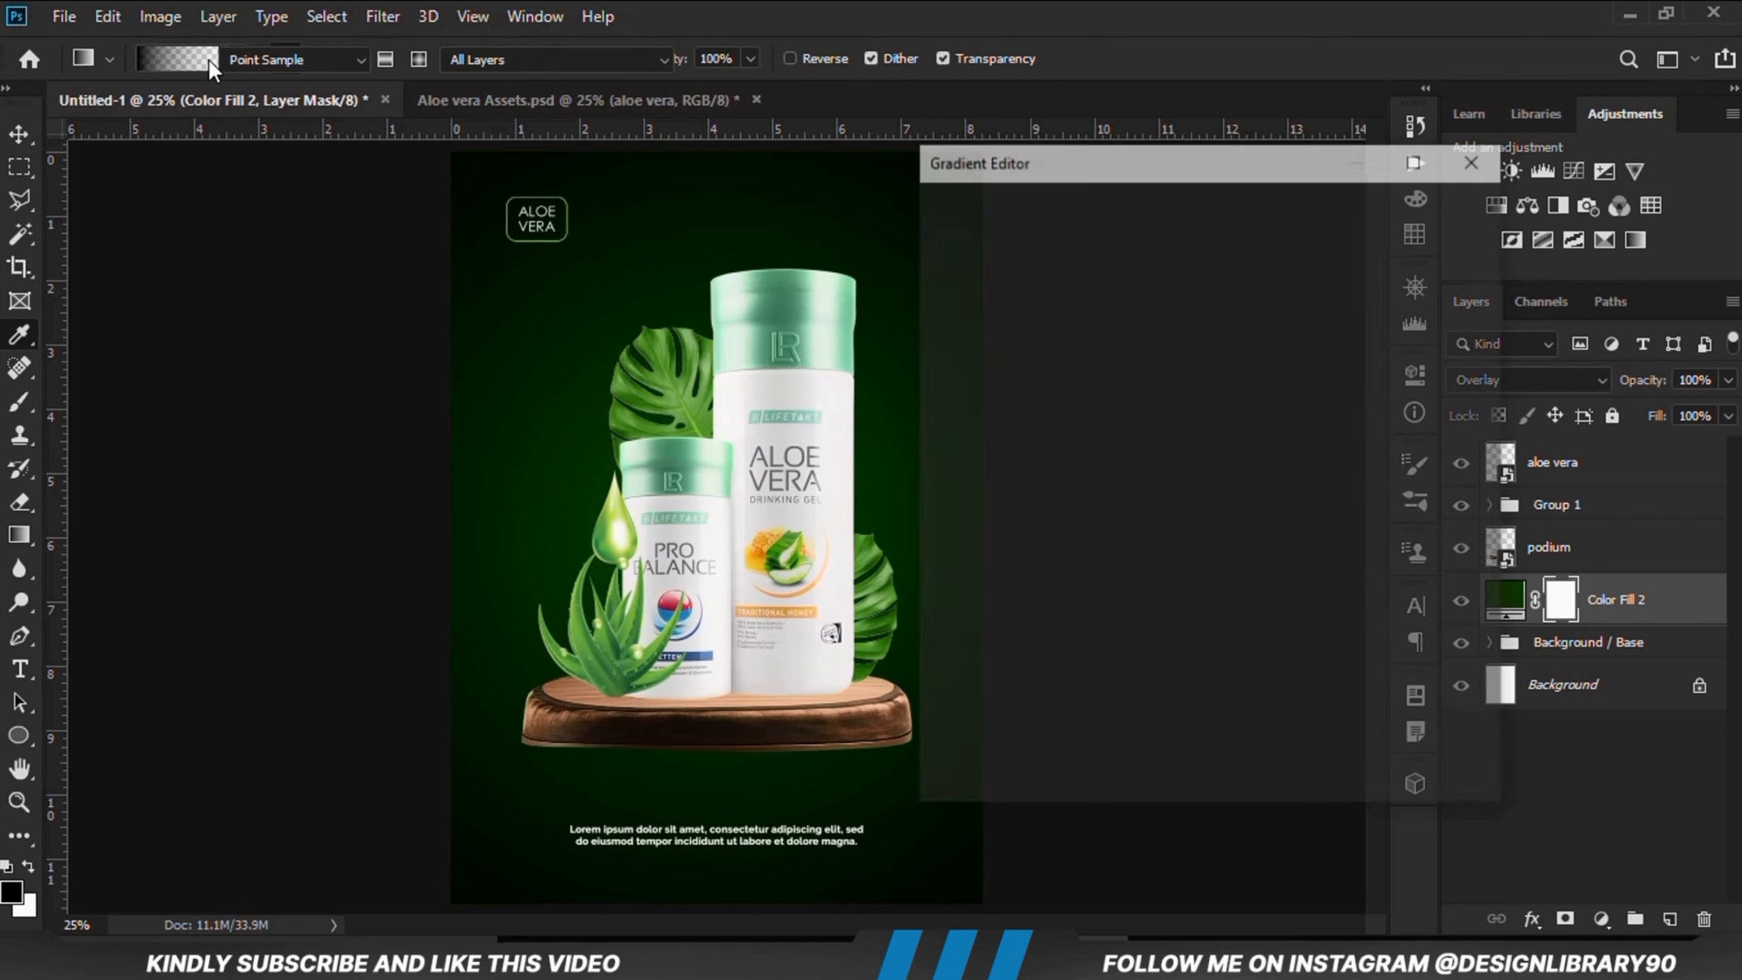
double_click(1213, 455)
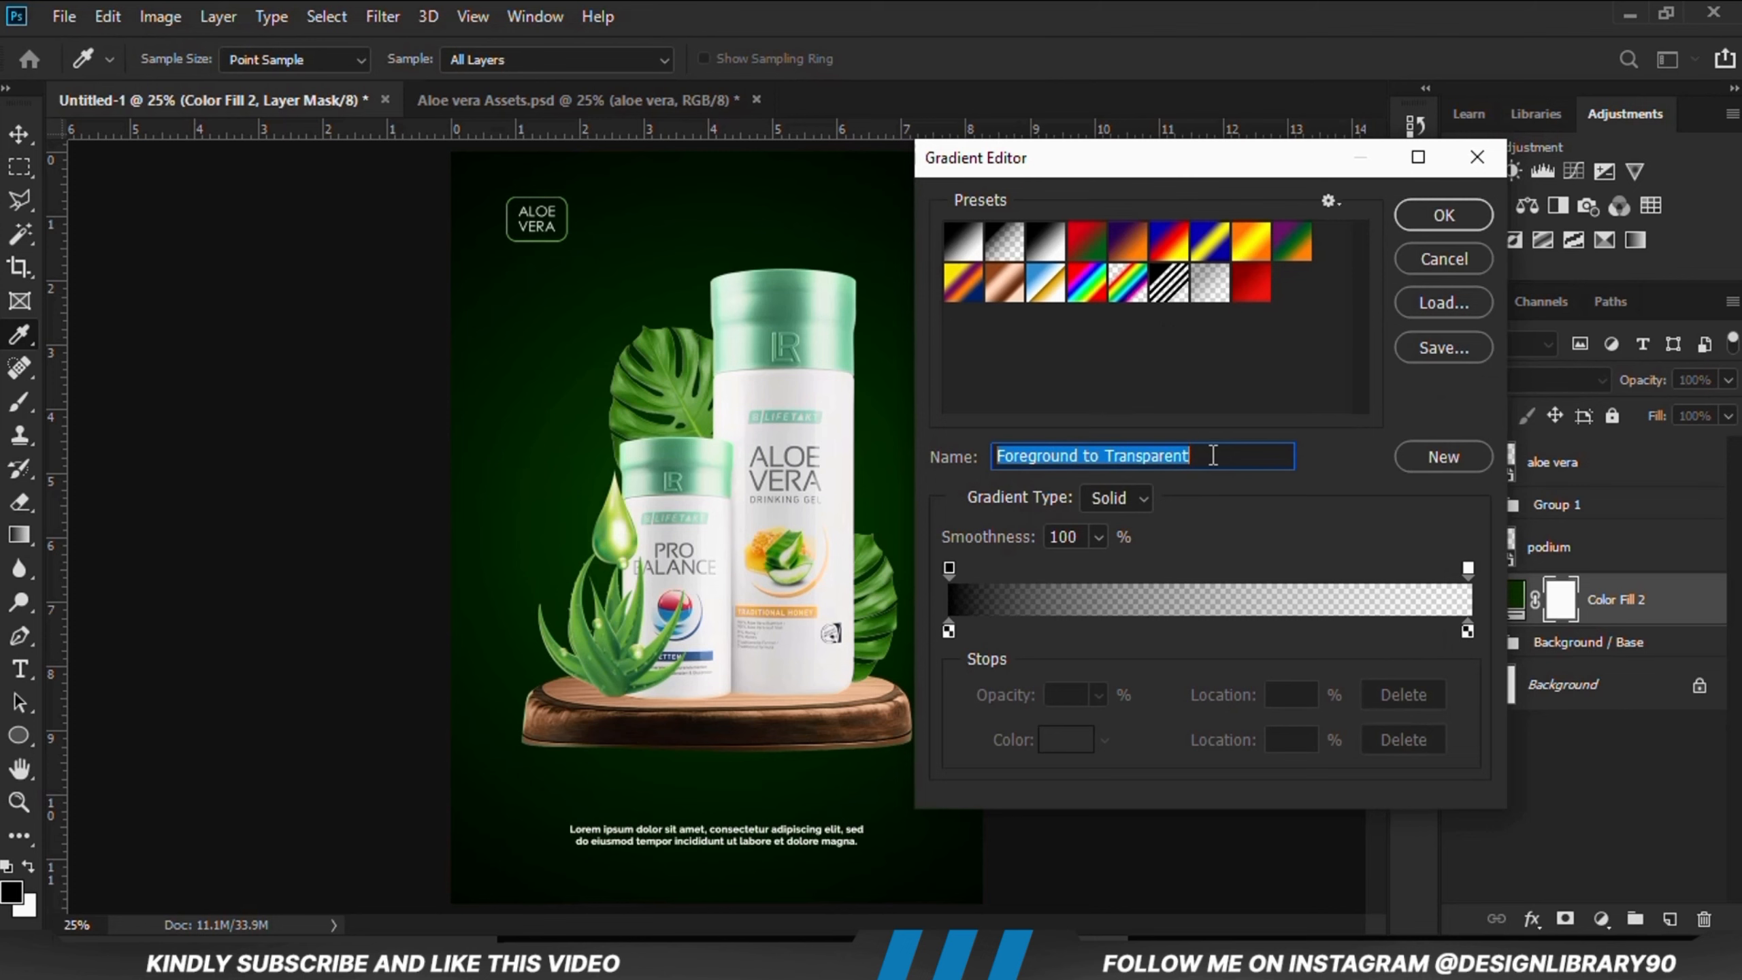
click(1440, 215)
scroll(728, 302, down, 2)
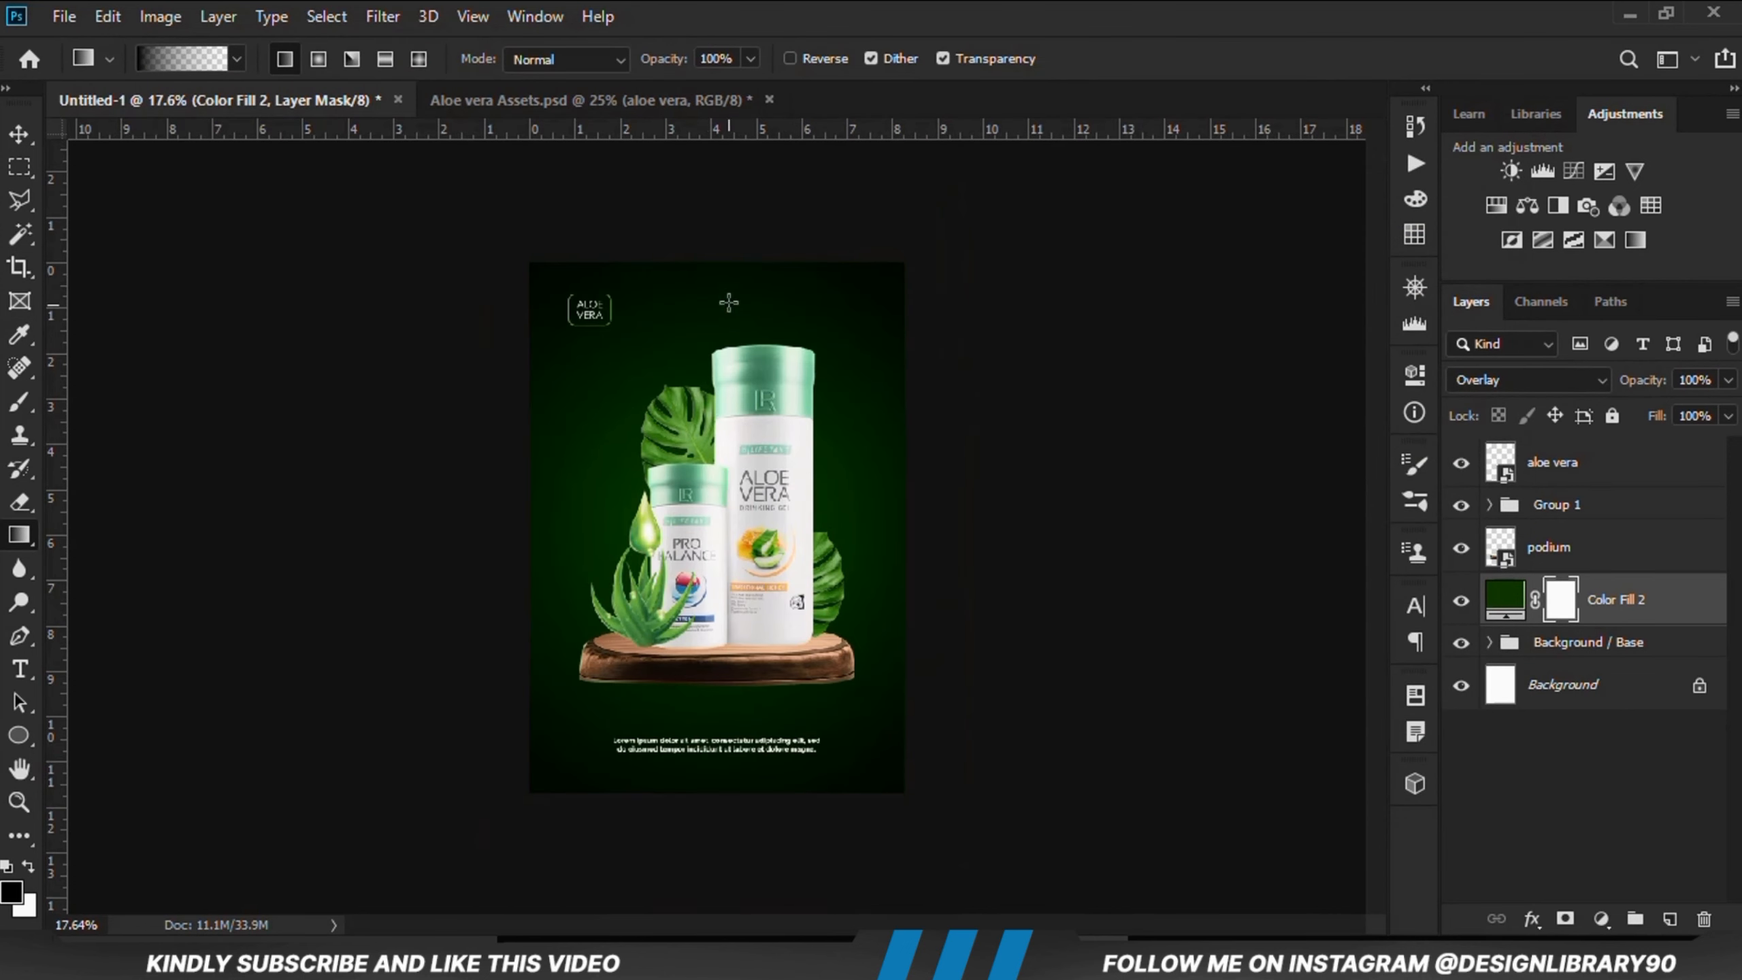
drag(732, 751, 713, 768)
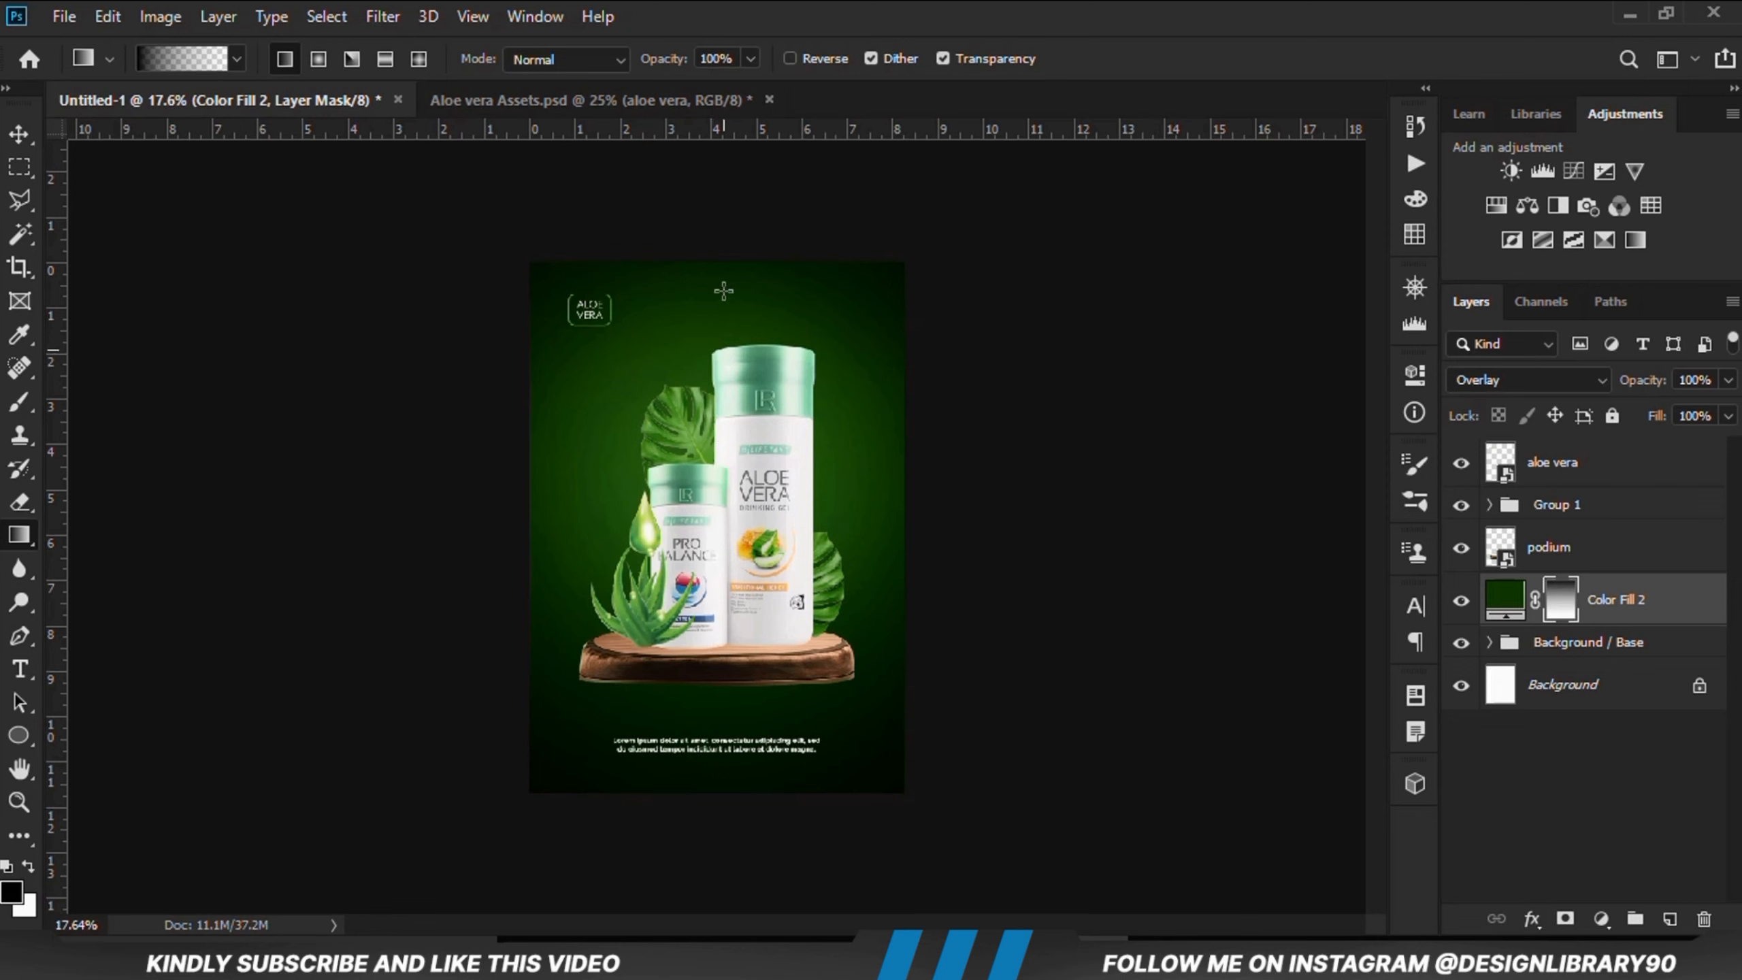
Step: Redraw the gradient on the color fill's mask and toggle the fill layer's visibility to compare the result
drag(719, 583, 718, 584)
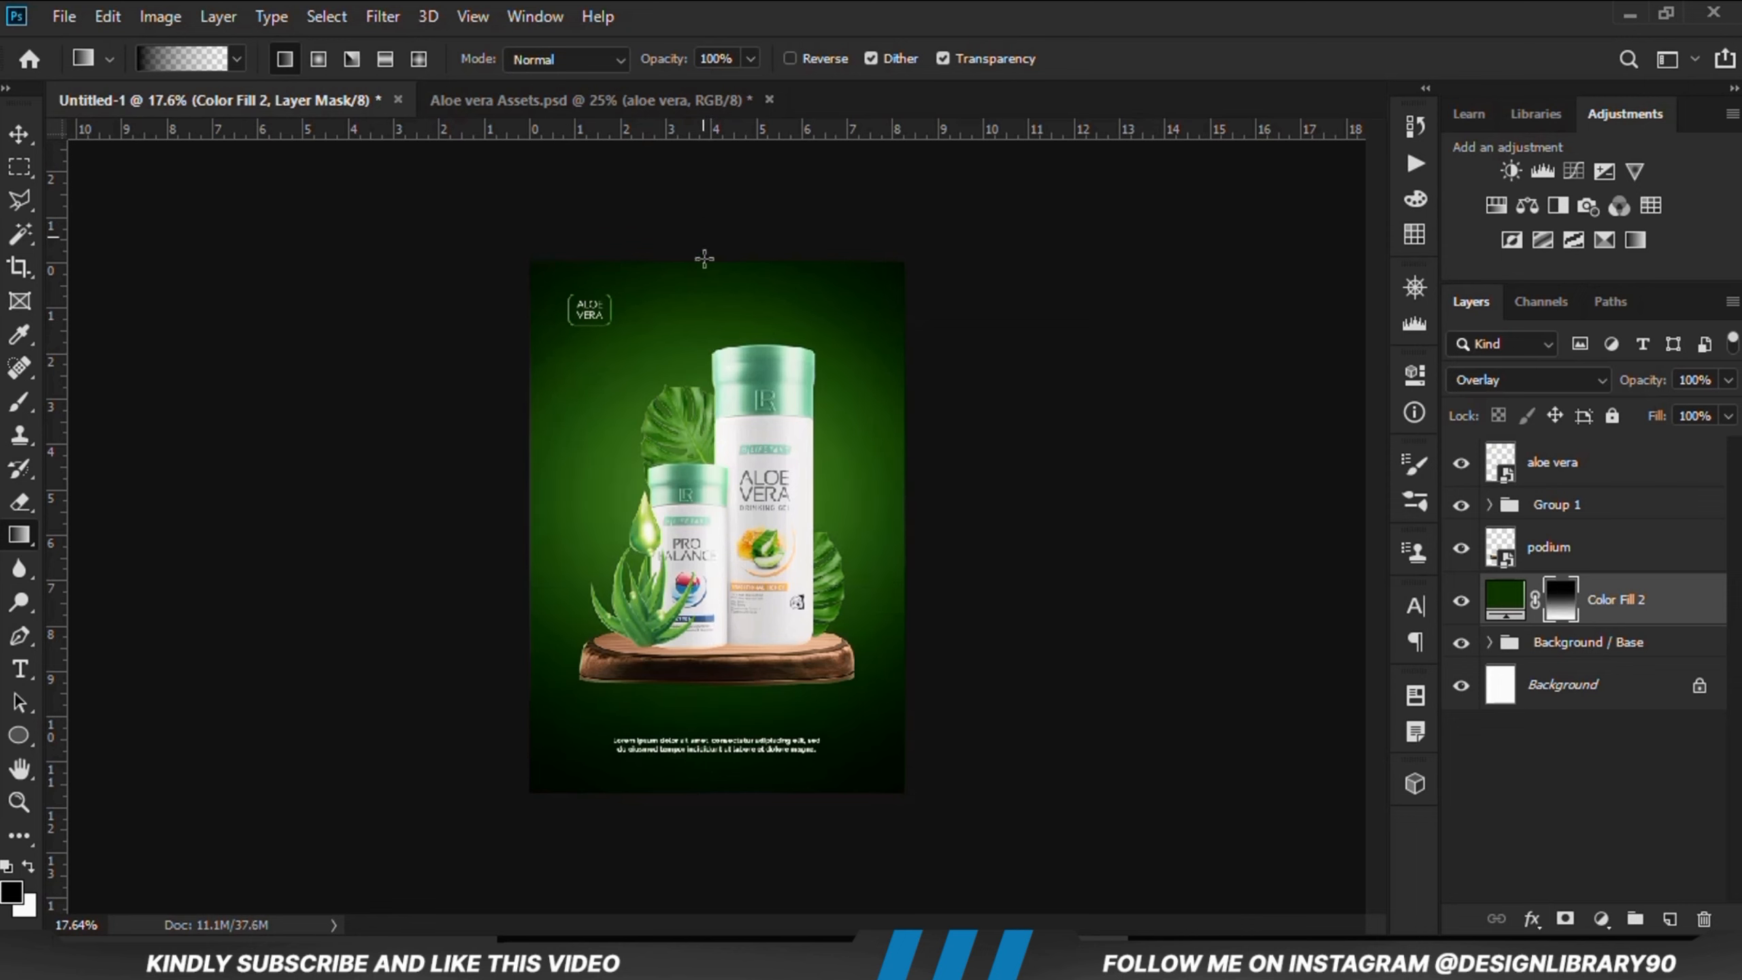
drag(737, 805, 737, 806)
click(1460, 601)
click(1461, 602)
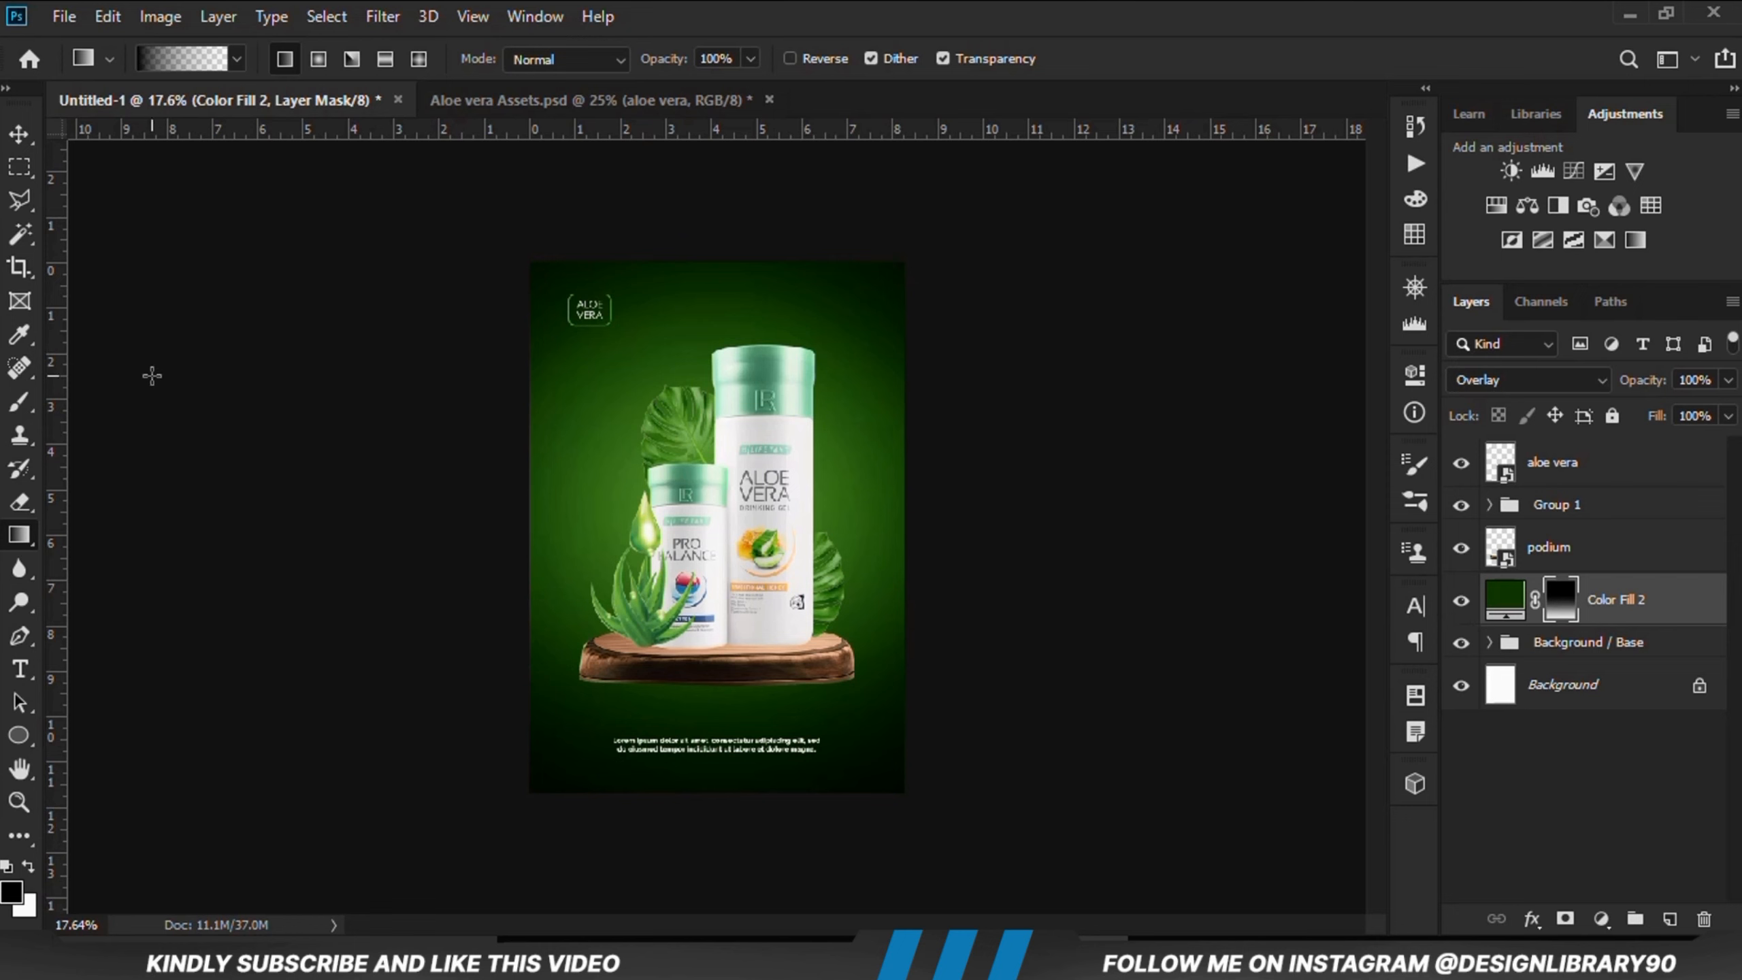
Step: Set up the Brush tool as a 1500 px soft brush with 22% opacity and a flattened elliptical tip
click(13, 411)
click(113, 400)
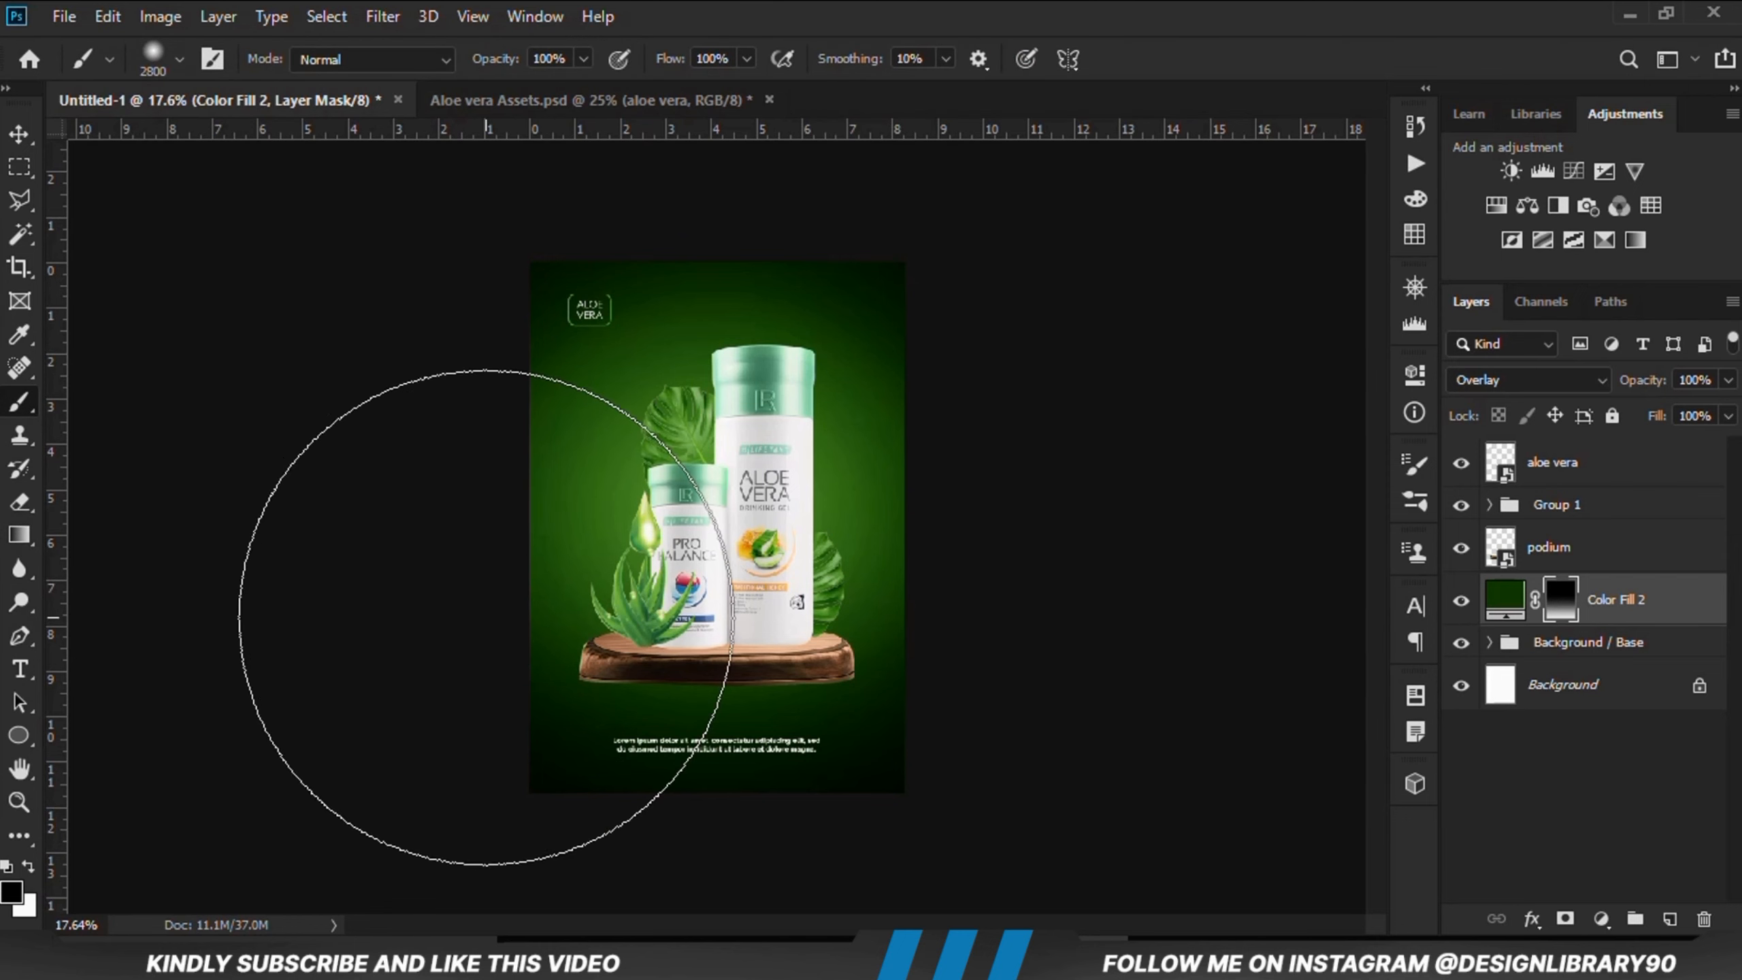
key(bracketleft)
key(bracketleft)
key(bracketleft)
key(bracketleft)
key(bracketleft)
key(bracketleft)
key(bracketleft)
key(bracketleft)
key(bracketleft)
key(bracketleft)
key(bracketleft)
key(bracketleft)
key(bracketleft)
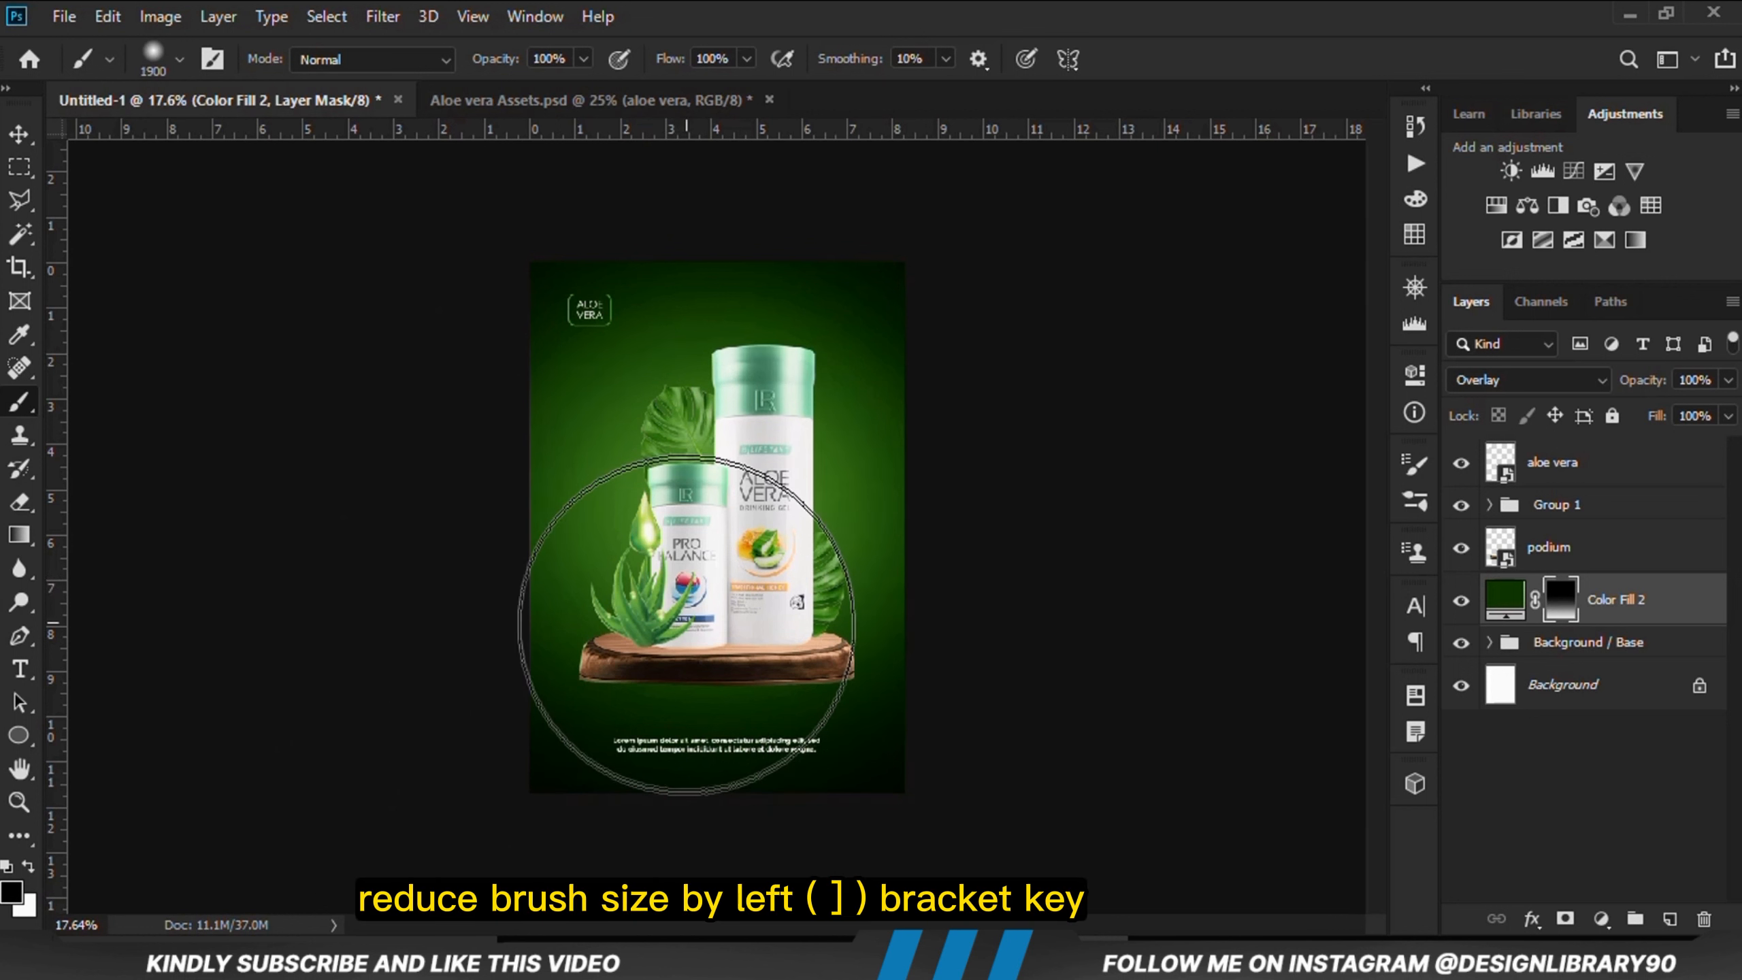
click(584, 60)
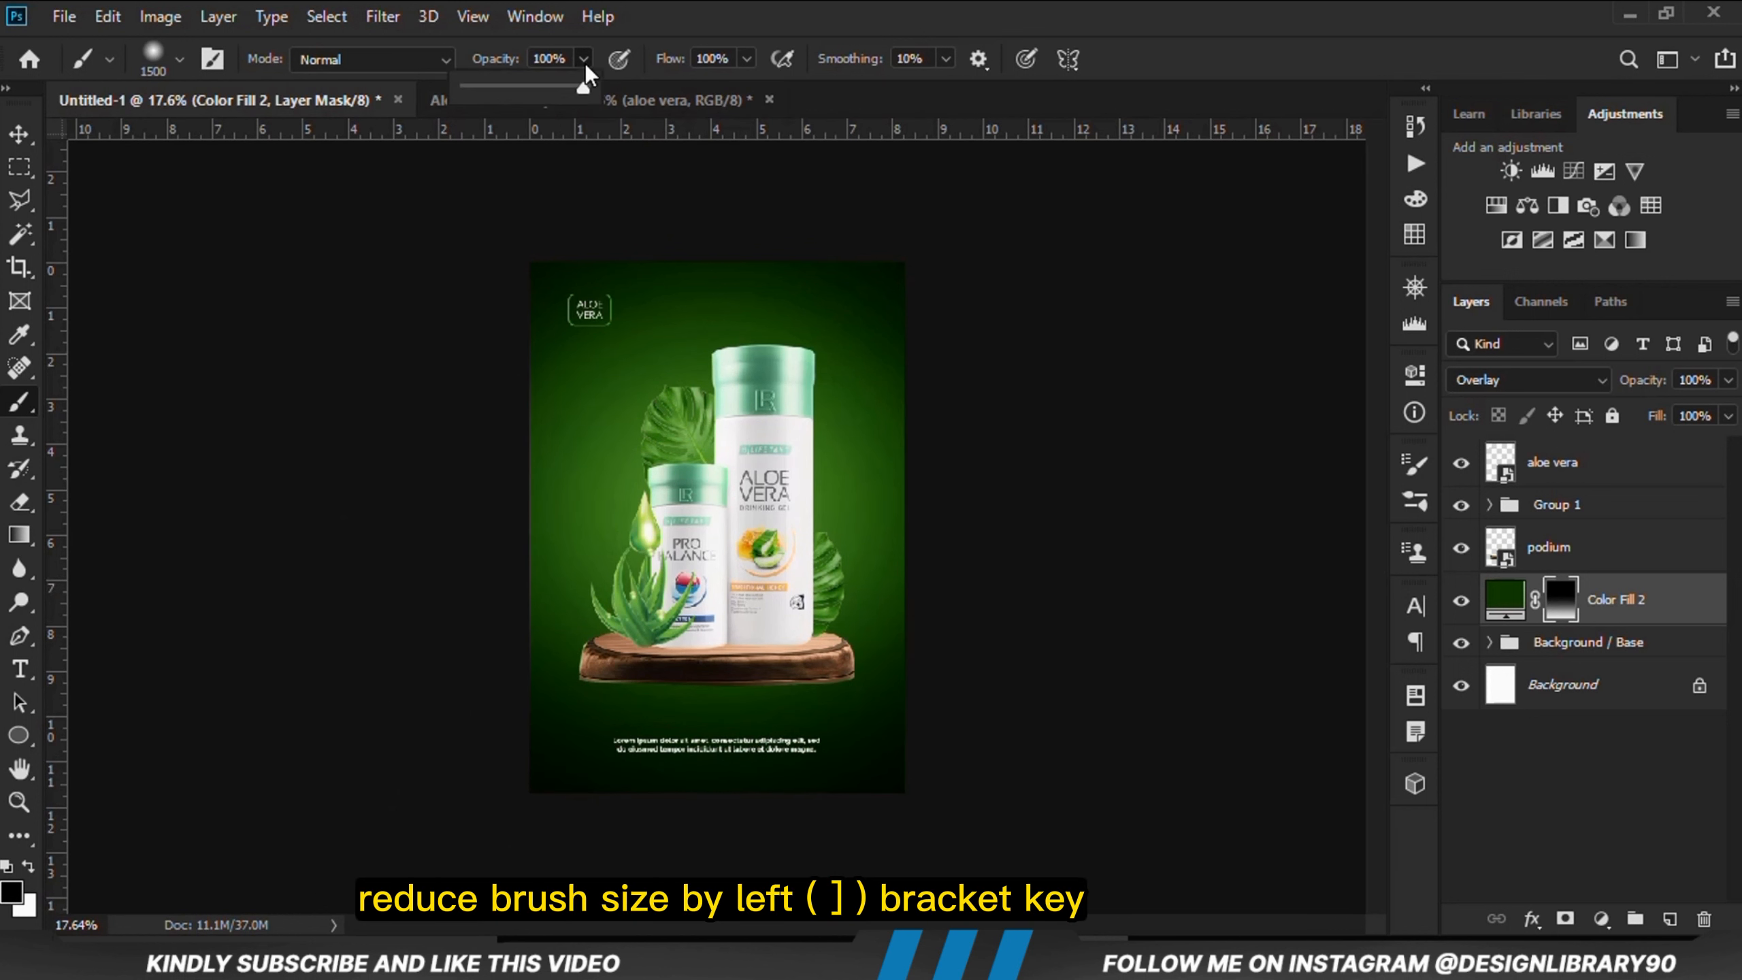
click(493, 96)
right_click(713, 182)
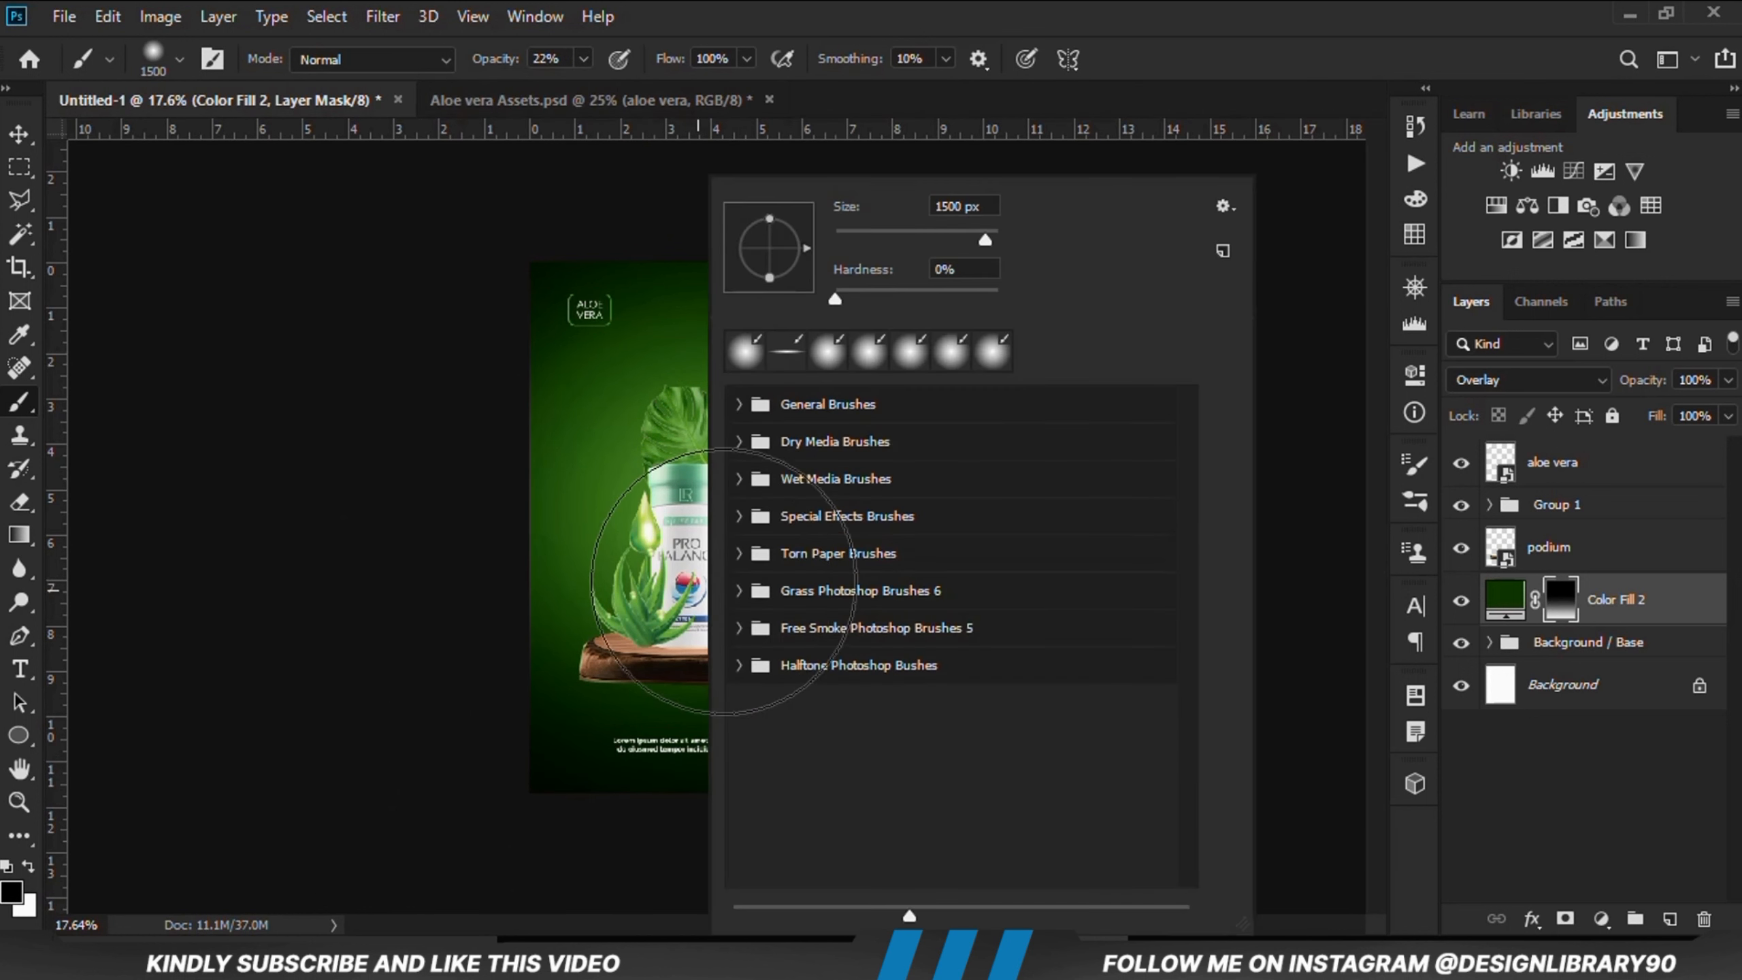
drag(766, 255, 766, 252)
click(769, 3)
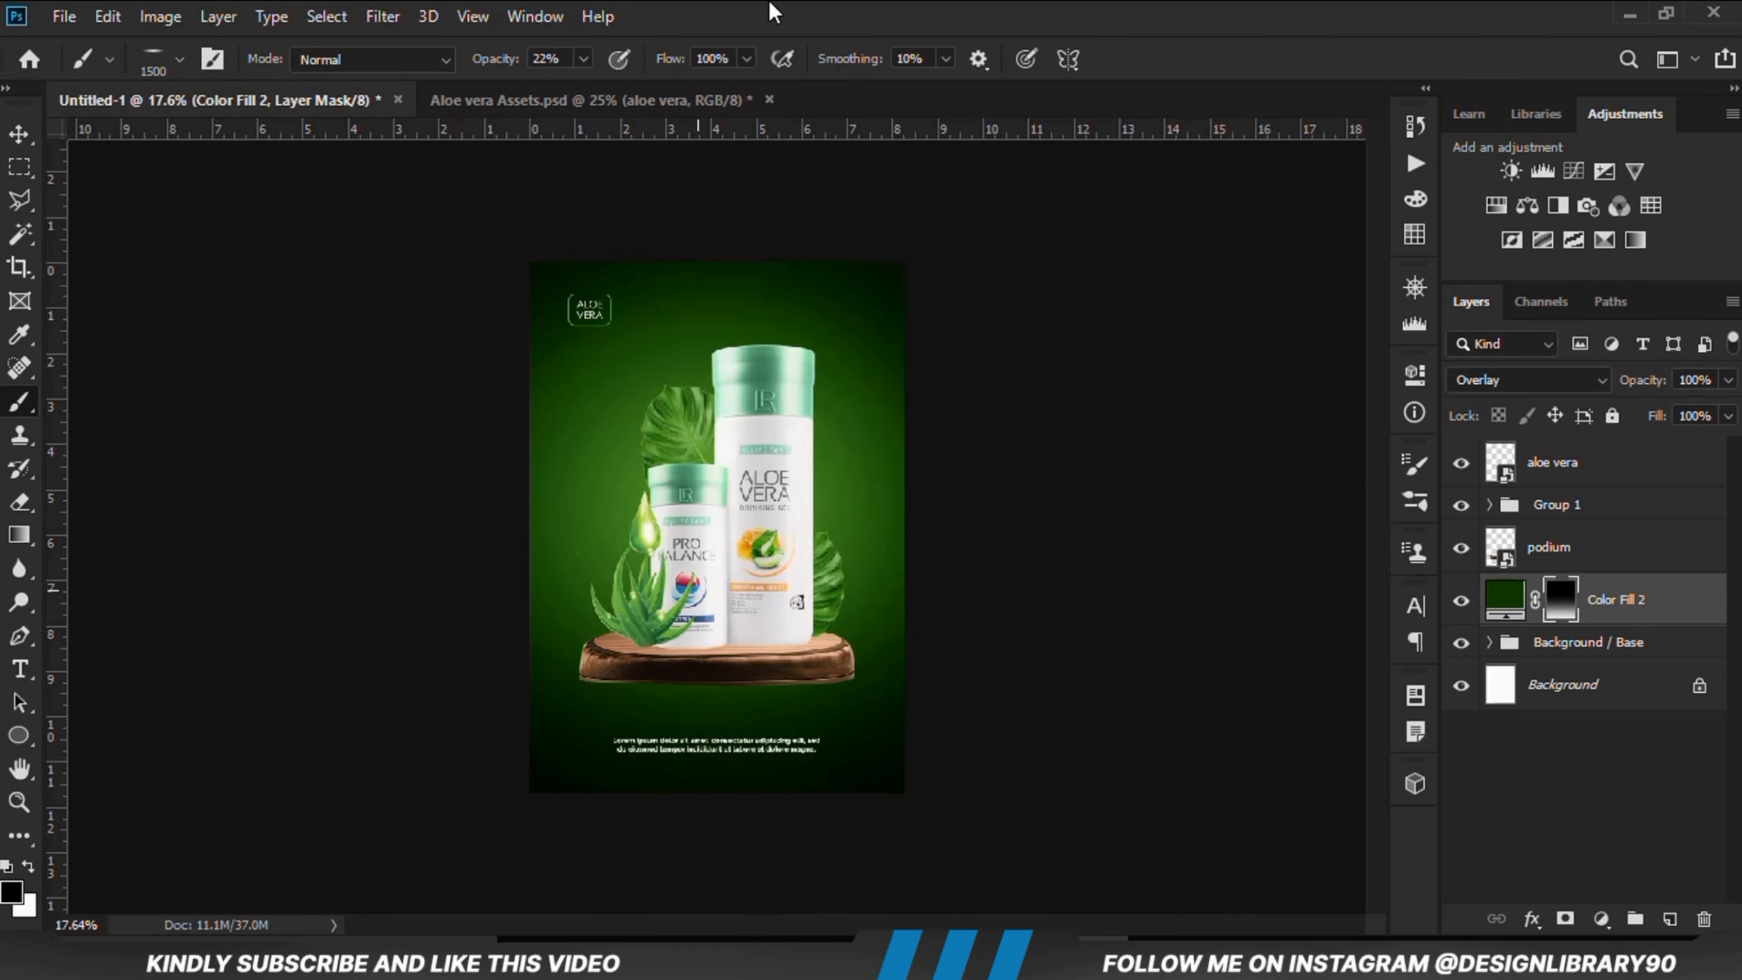
Step: Reduce the brush size to 800 px and swap the foreground color to white
scroll(715, 568, up, 4)
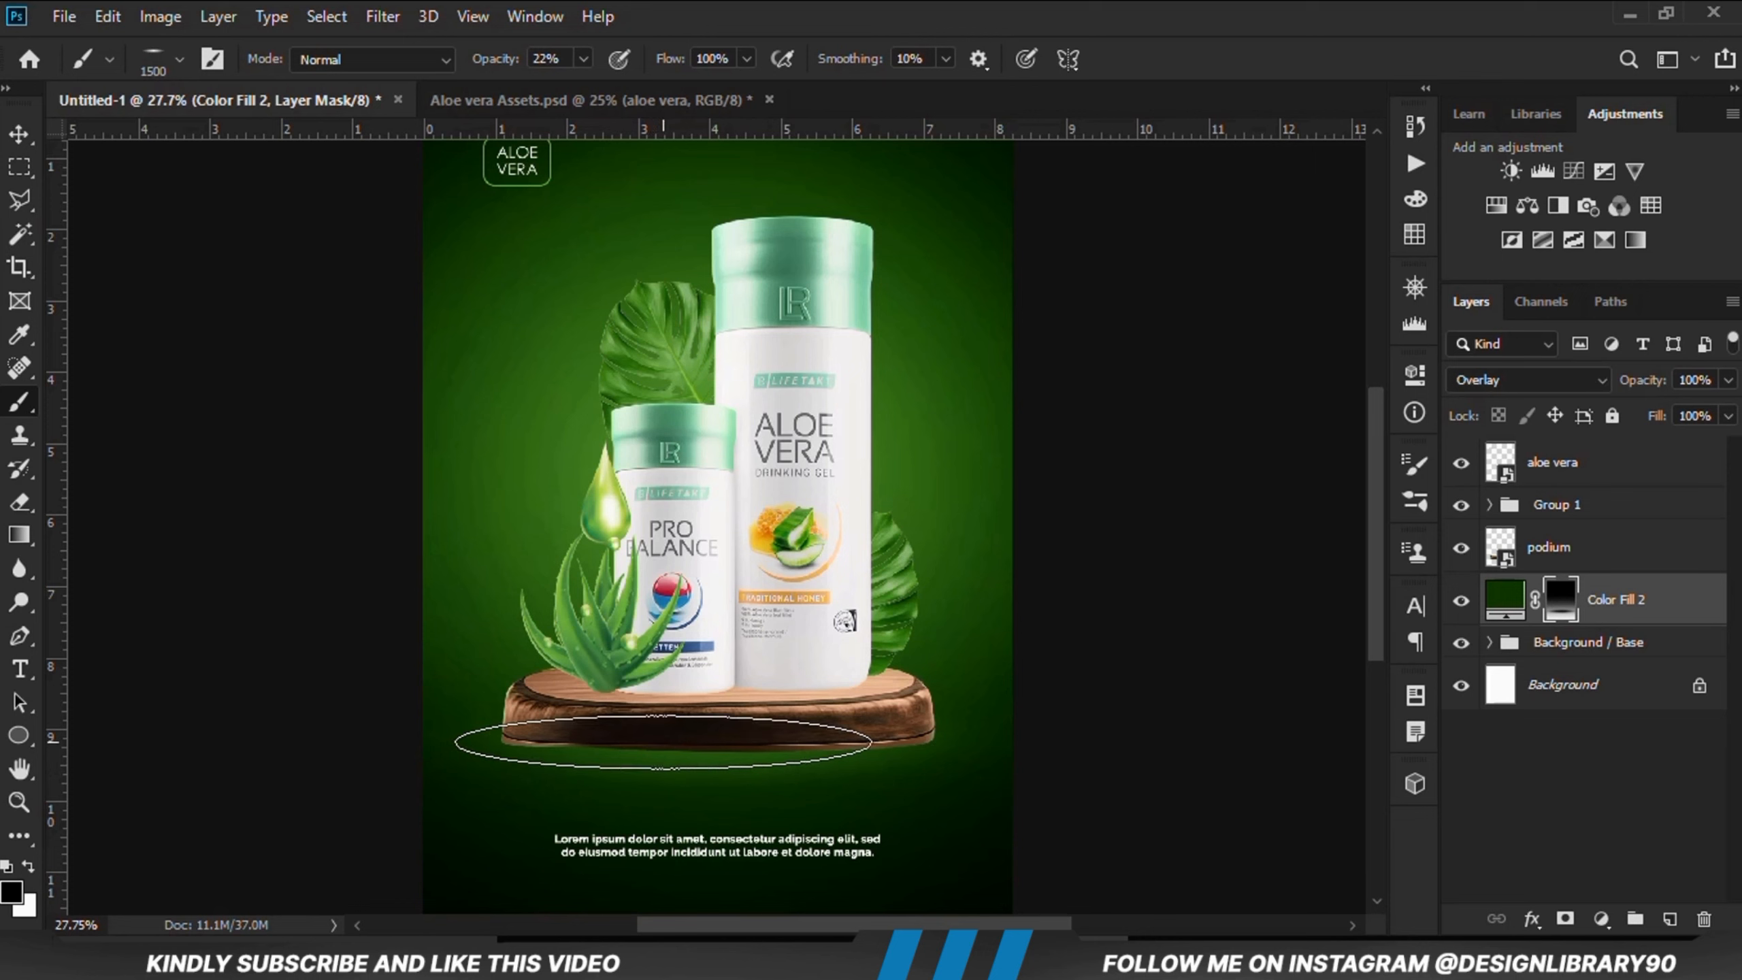
click(1461, 601)
click(1462, 600)
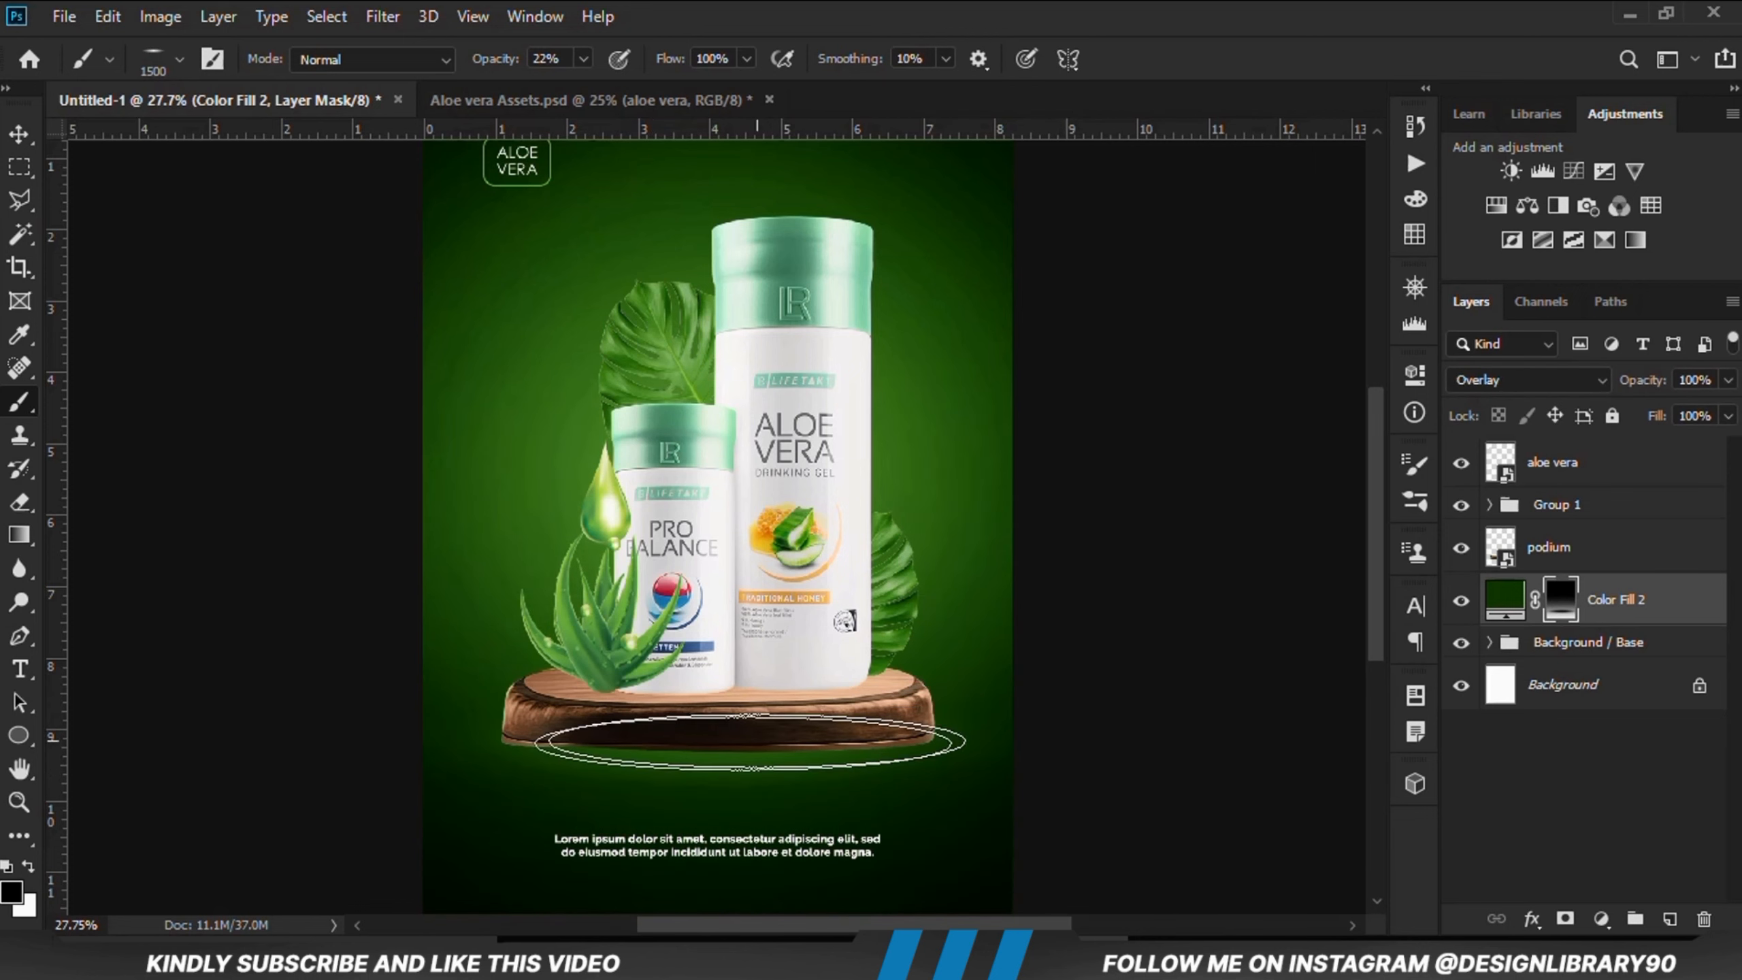
key(bracketleft)
key(bracketleft)
key(bracketleft)
key(bracketleft)
key(bracketleft)
key(bracketleft)
key(bracketleft)
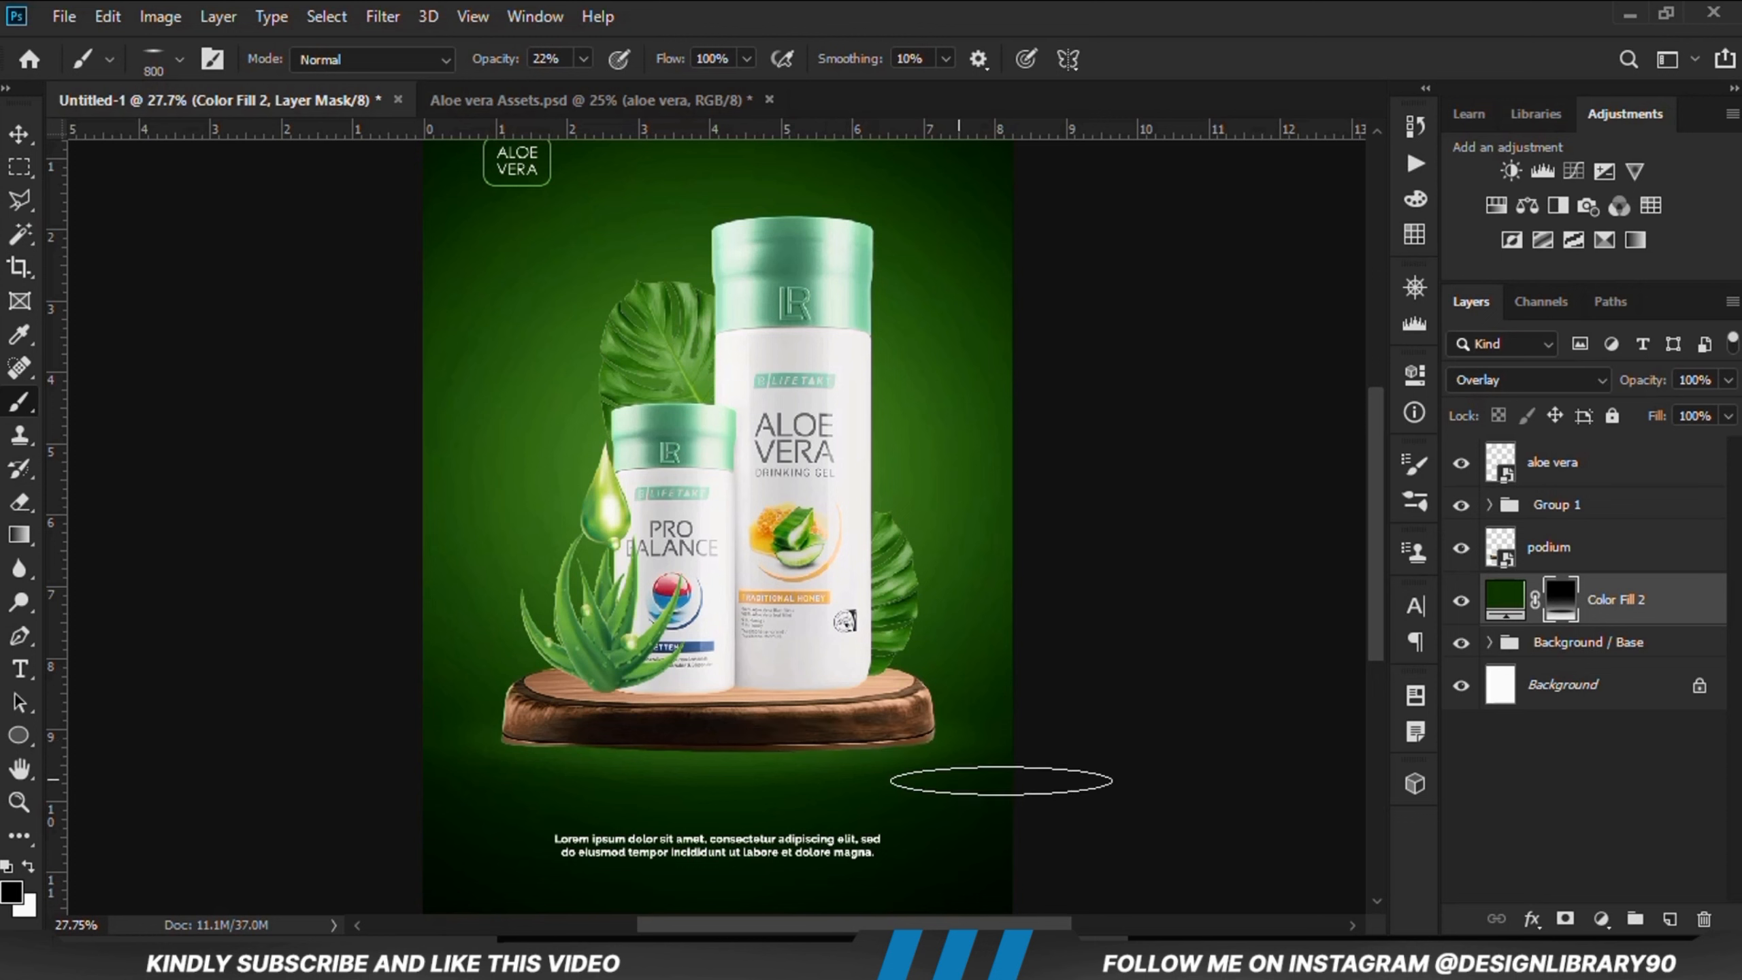
key(x)
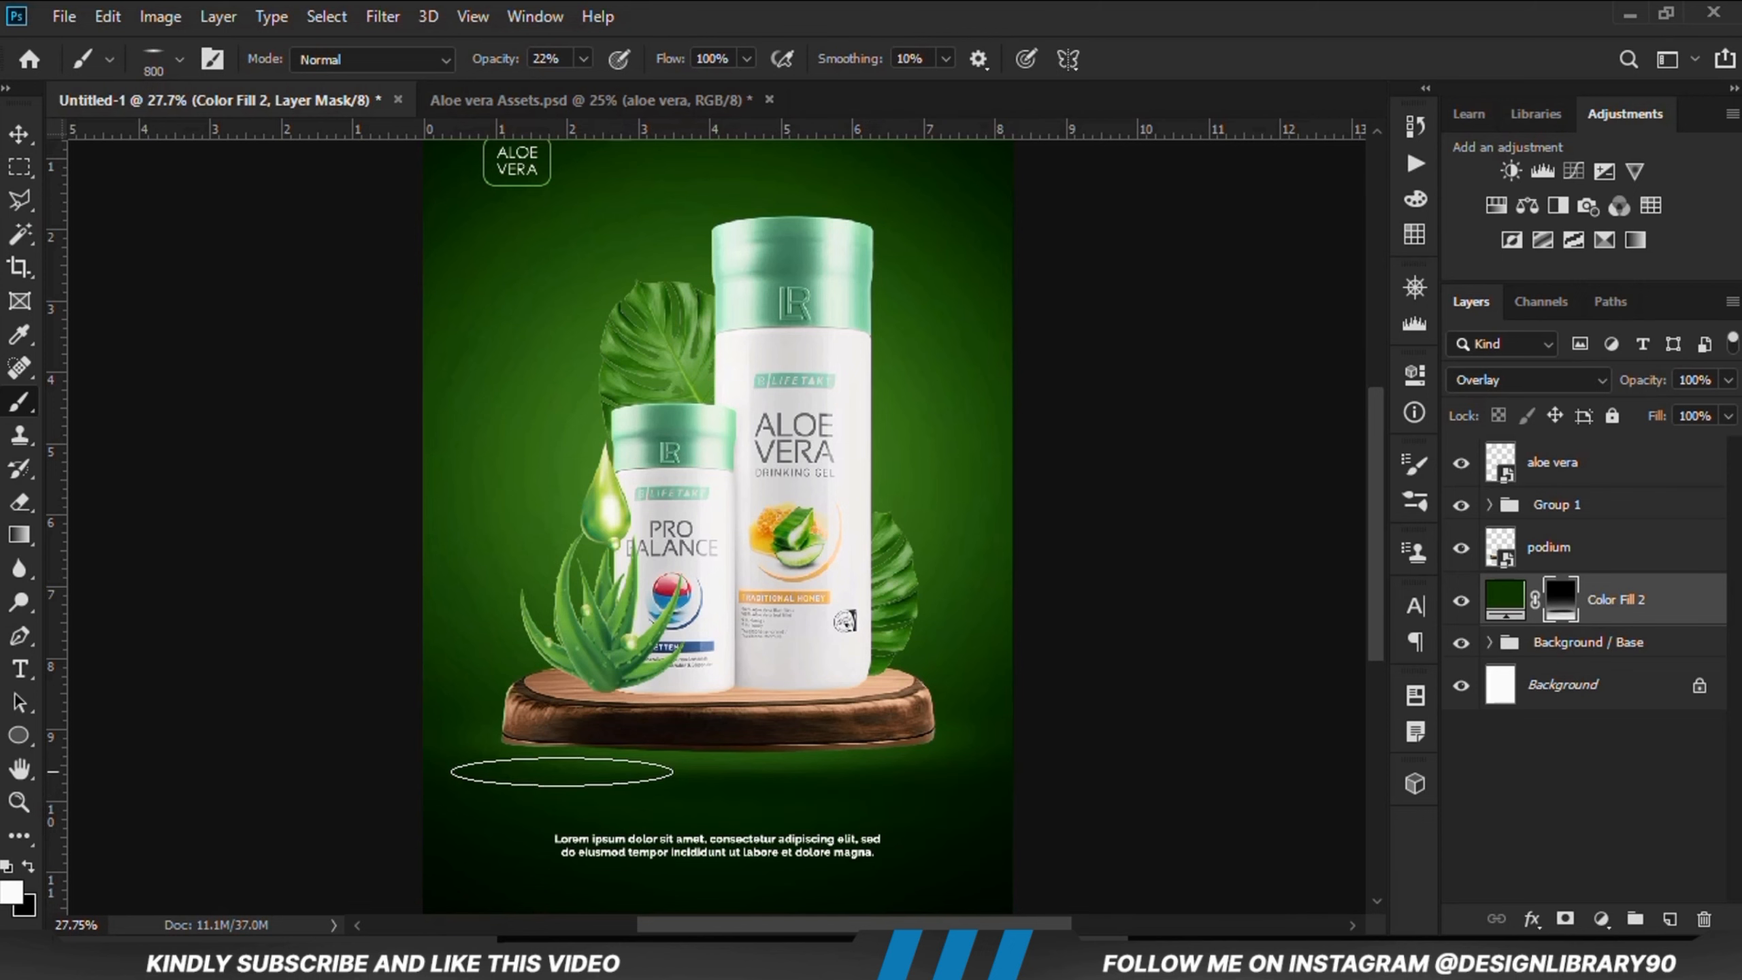
Step: Set the color fill layer's opacity to 89% and select its mask
key(ctrl+minus)
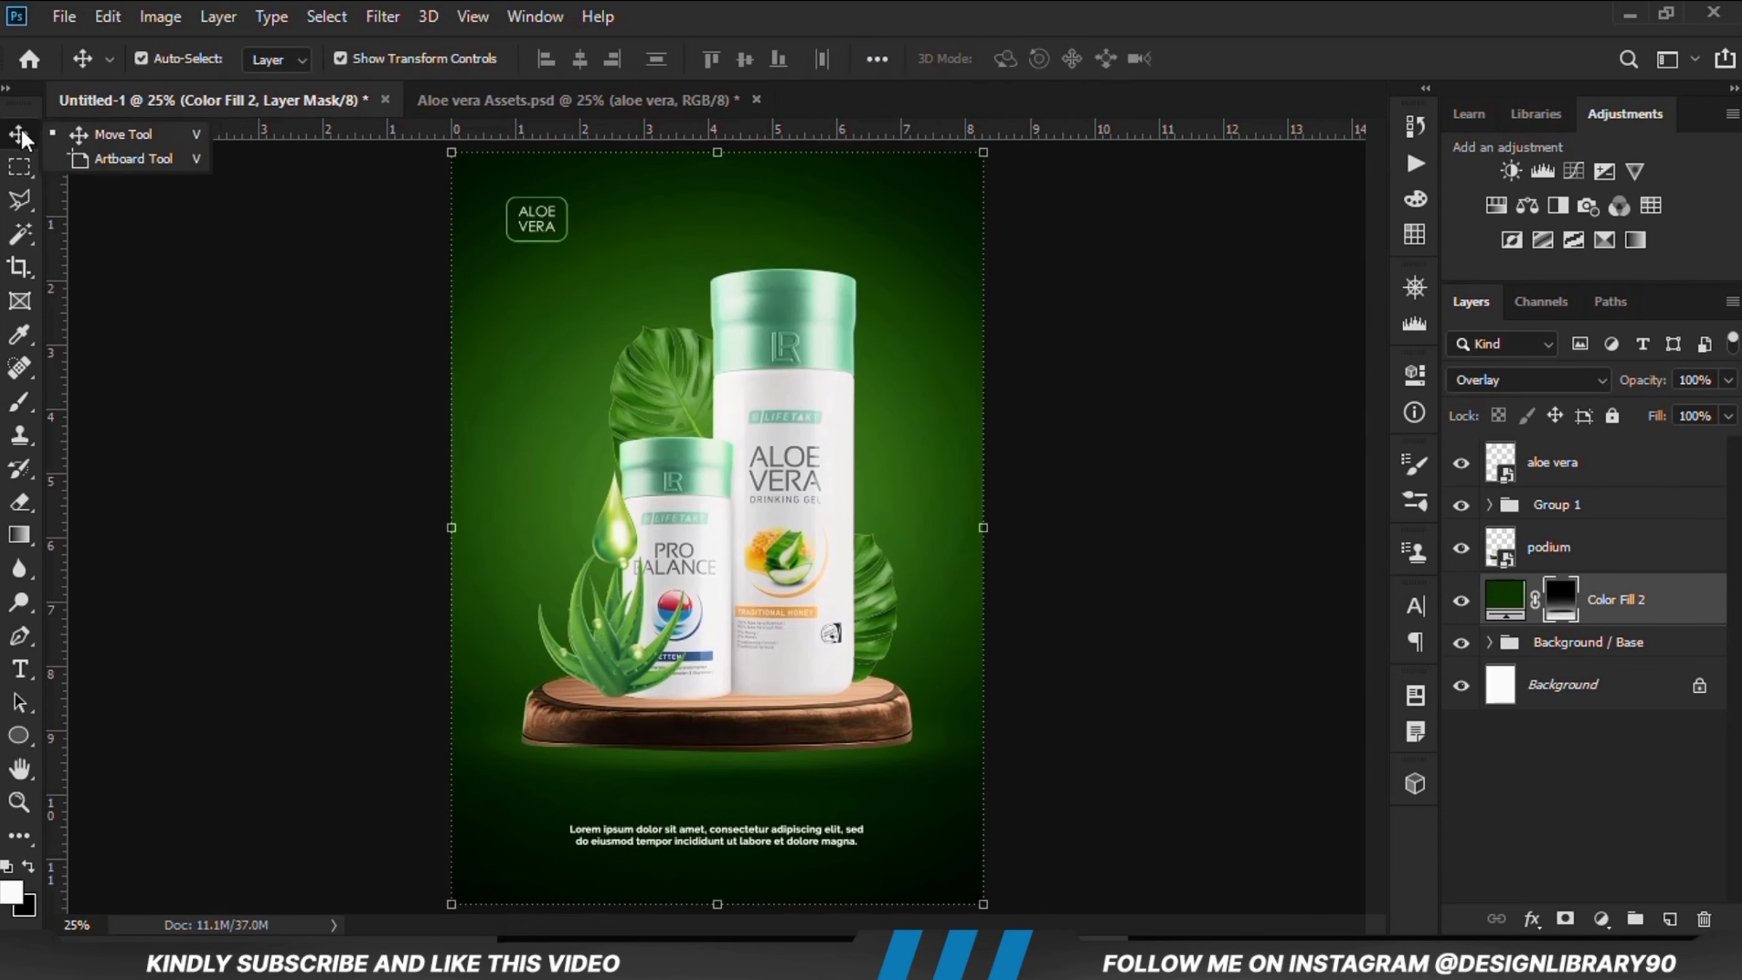
click(19, 134)
click(178, 604)
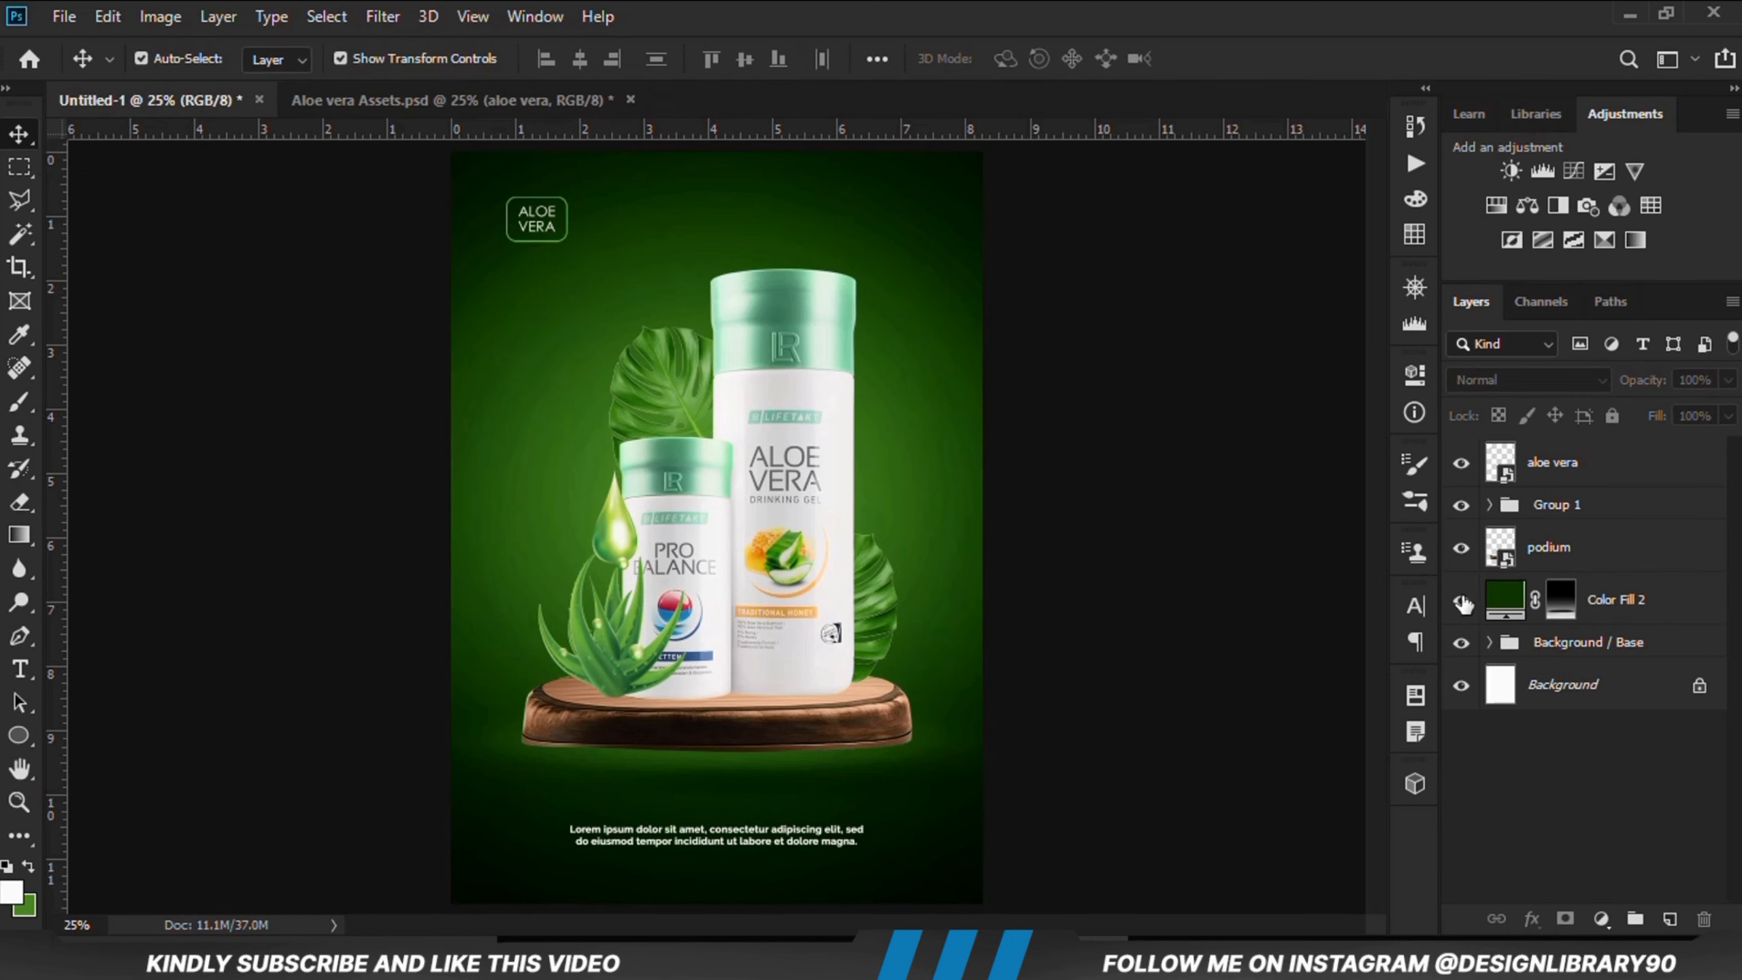
click(1462, 601)
click(1461, 601)
click(1607, 603)
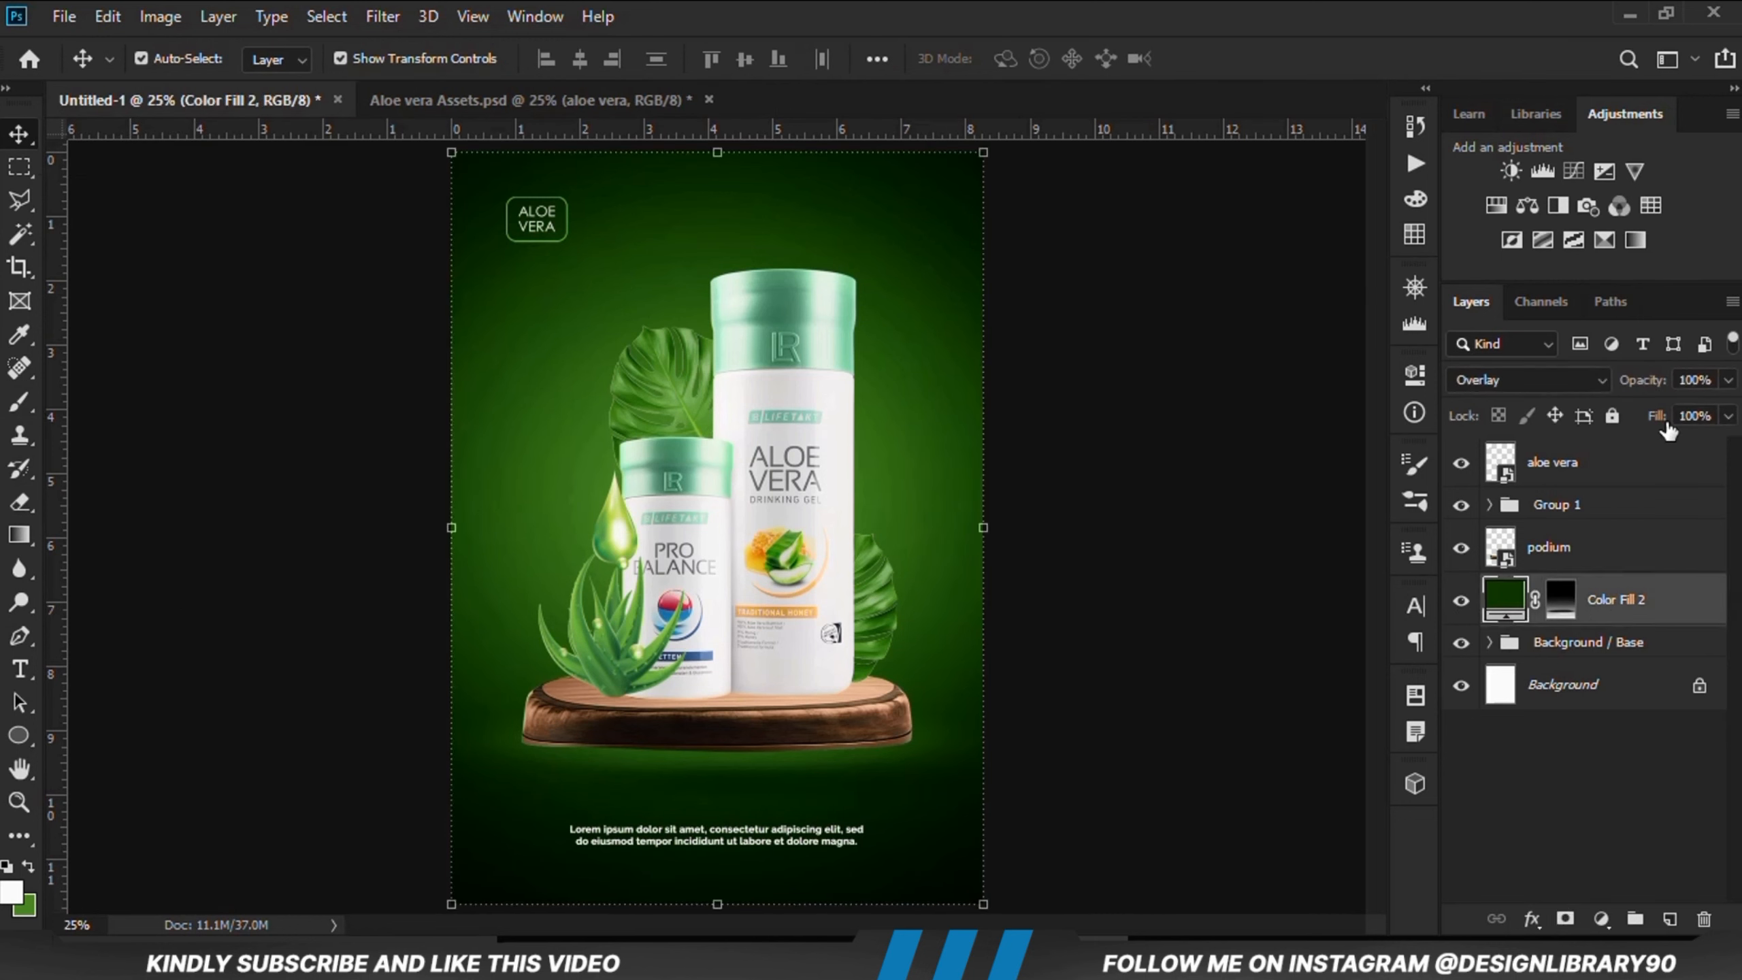
click(1729, 381)
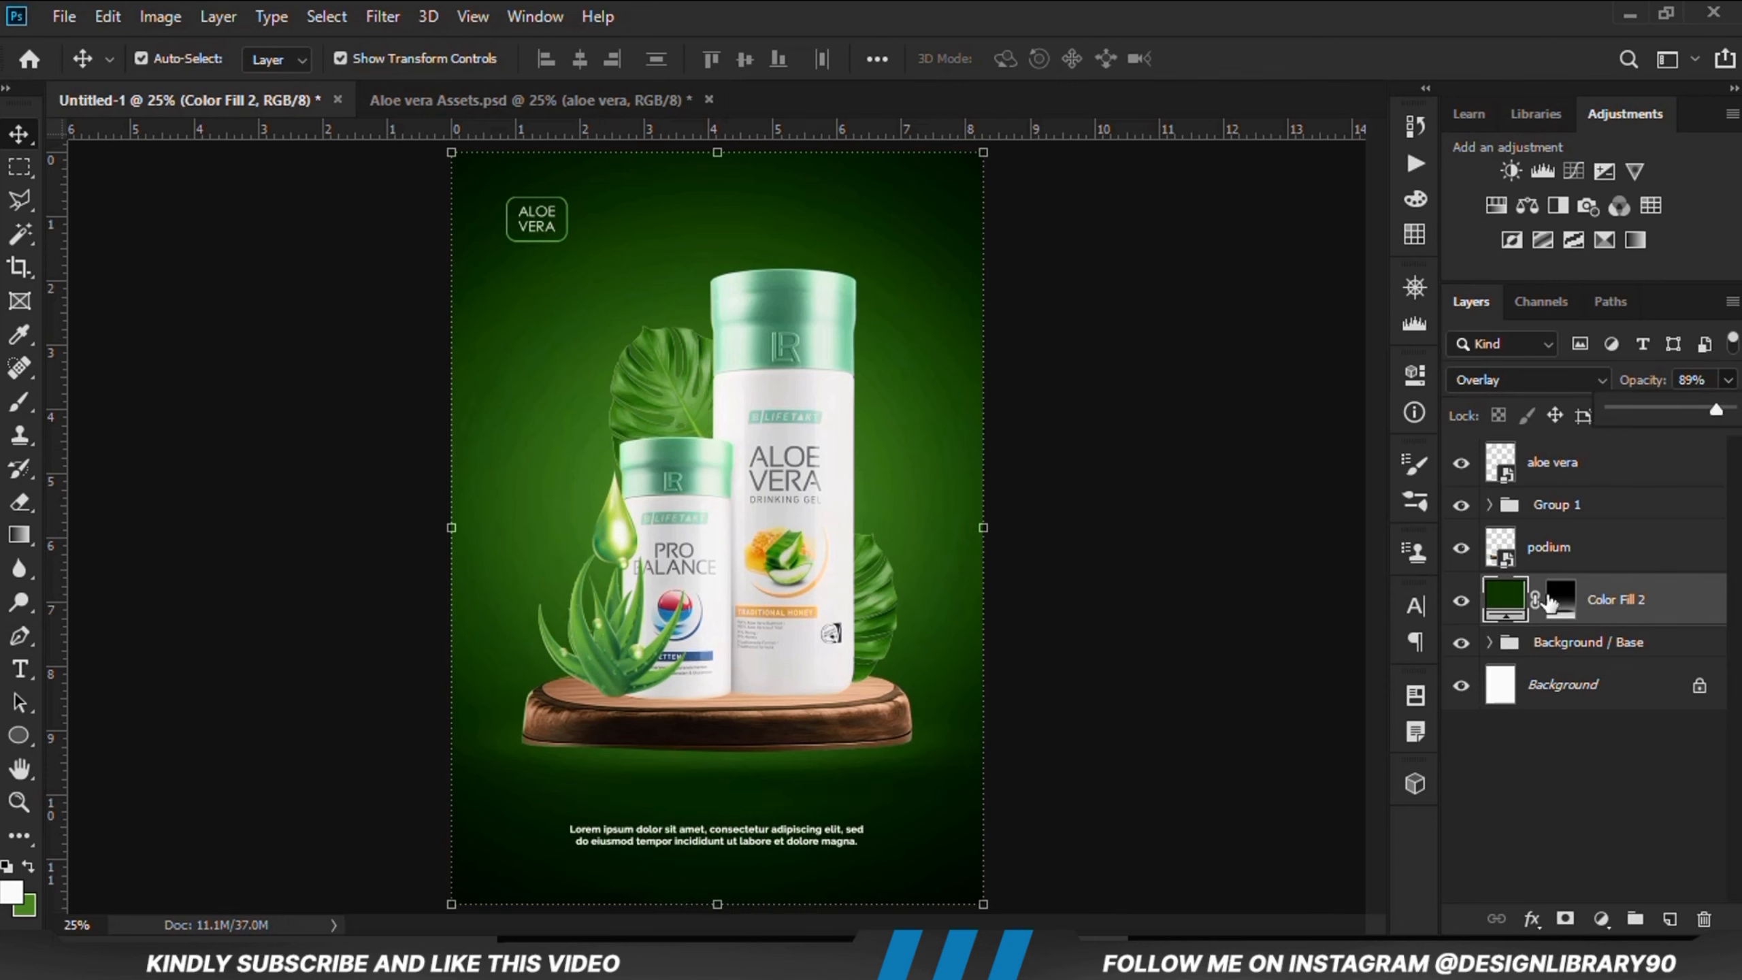
click(1562, 614)
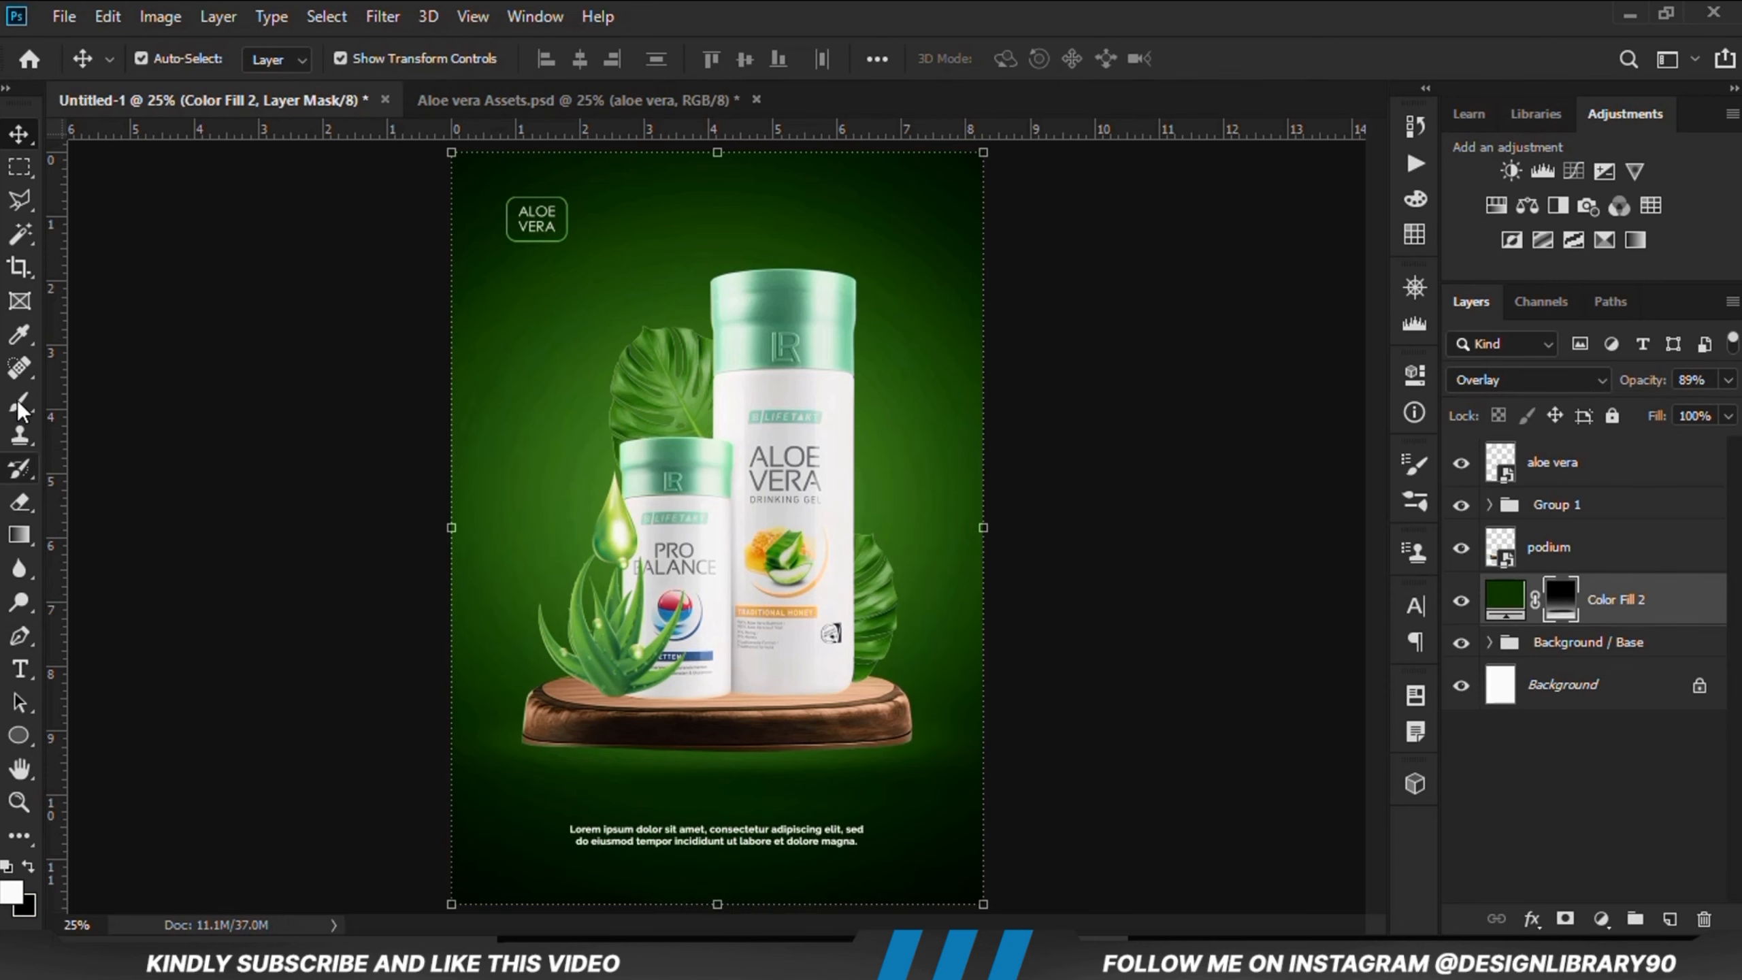
drag(16, 400, 66, 406)
click(65, 406)
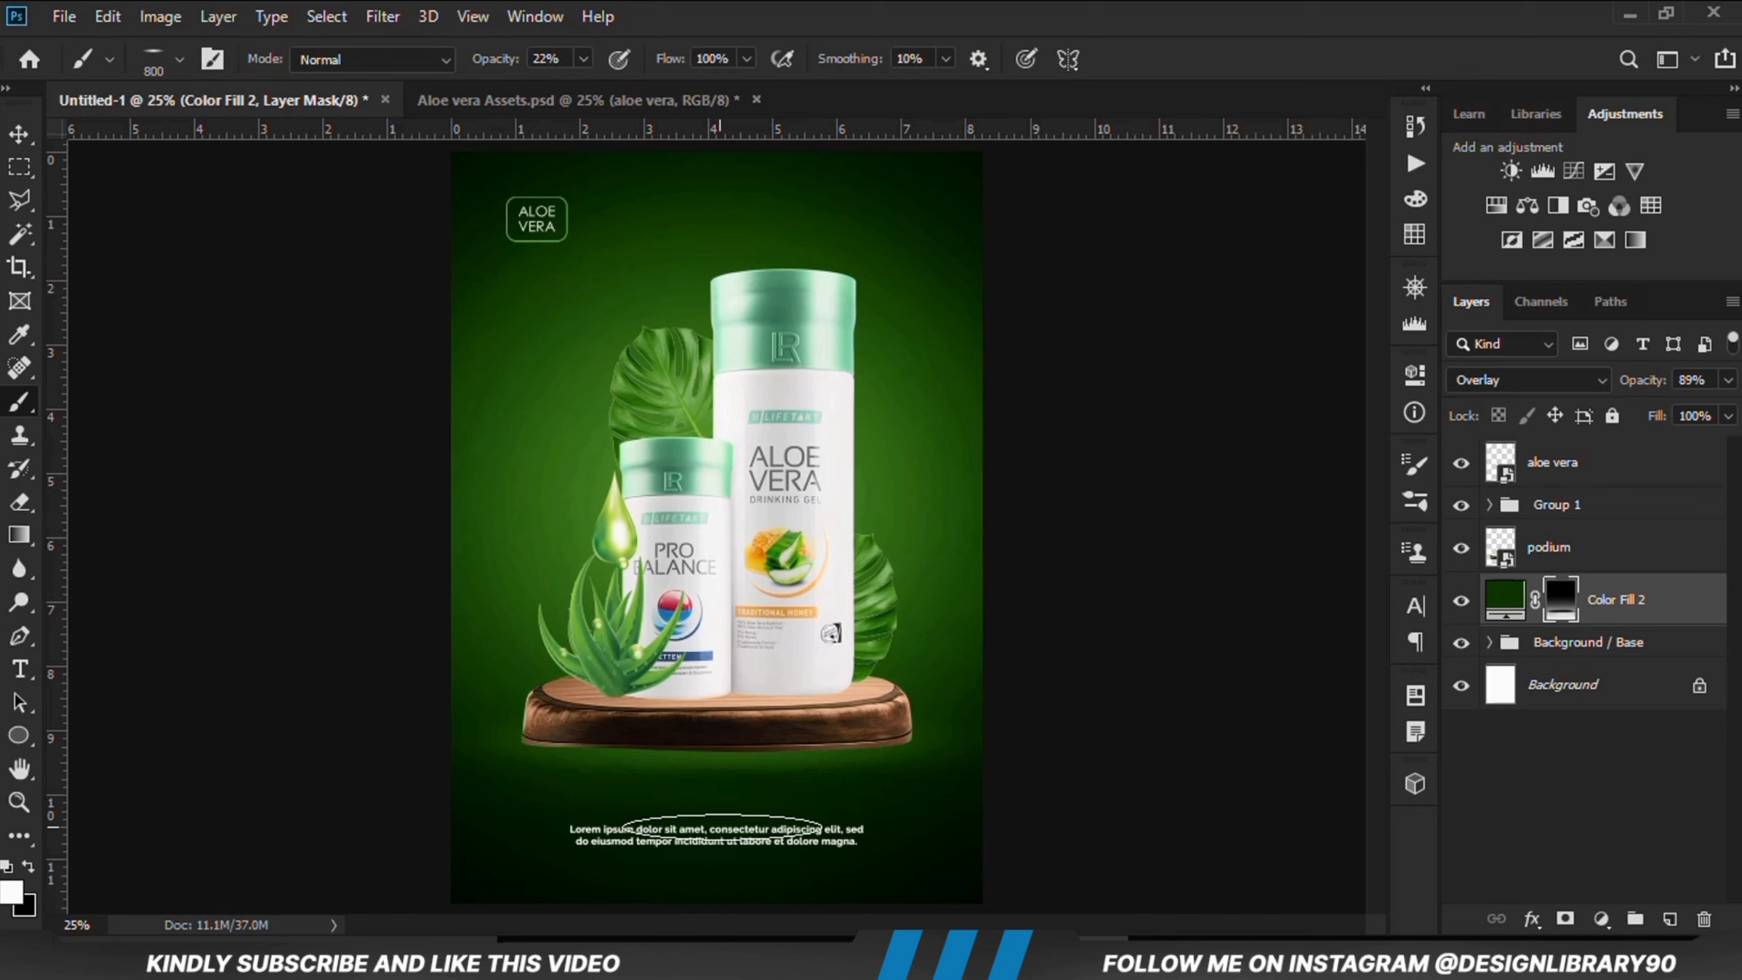
drag(26, 141, 89, 131)
Step: Add a Curves adjustment clipped to the product layer and bend the curve to add contrast
click(761, 480)
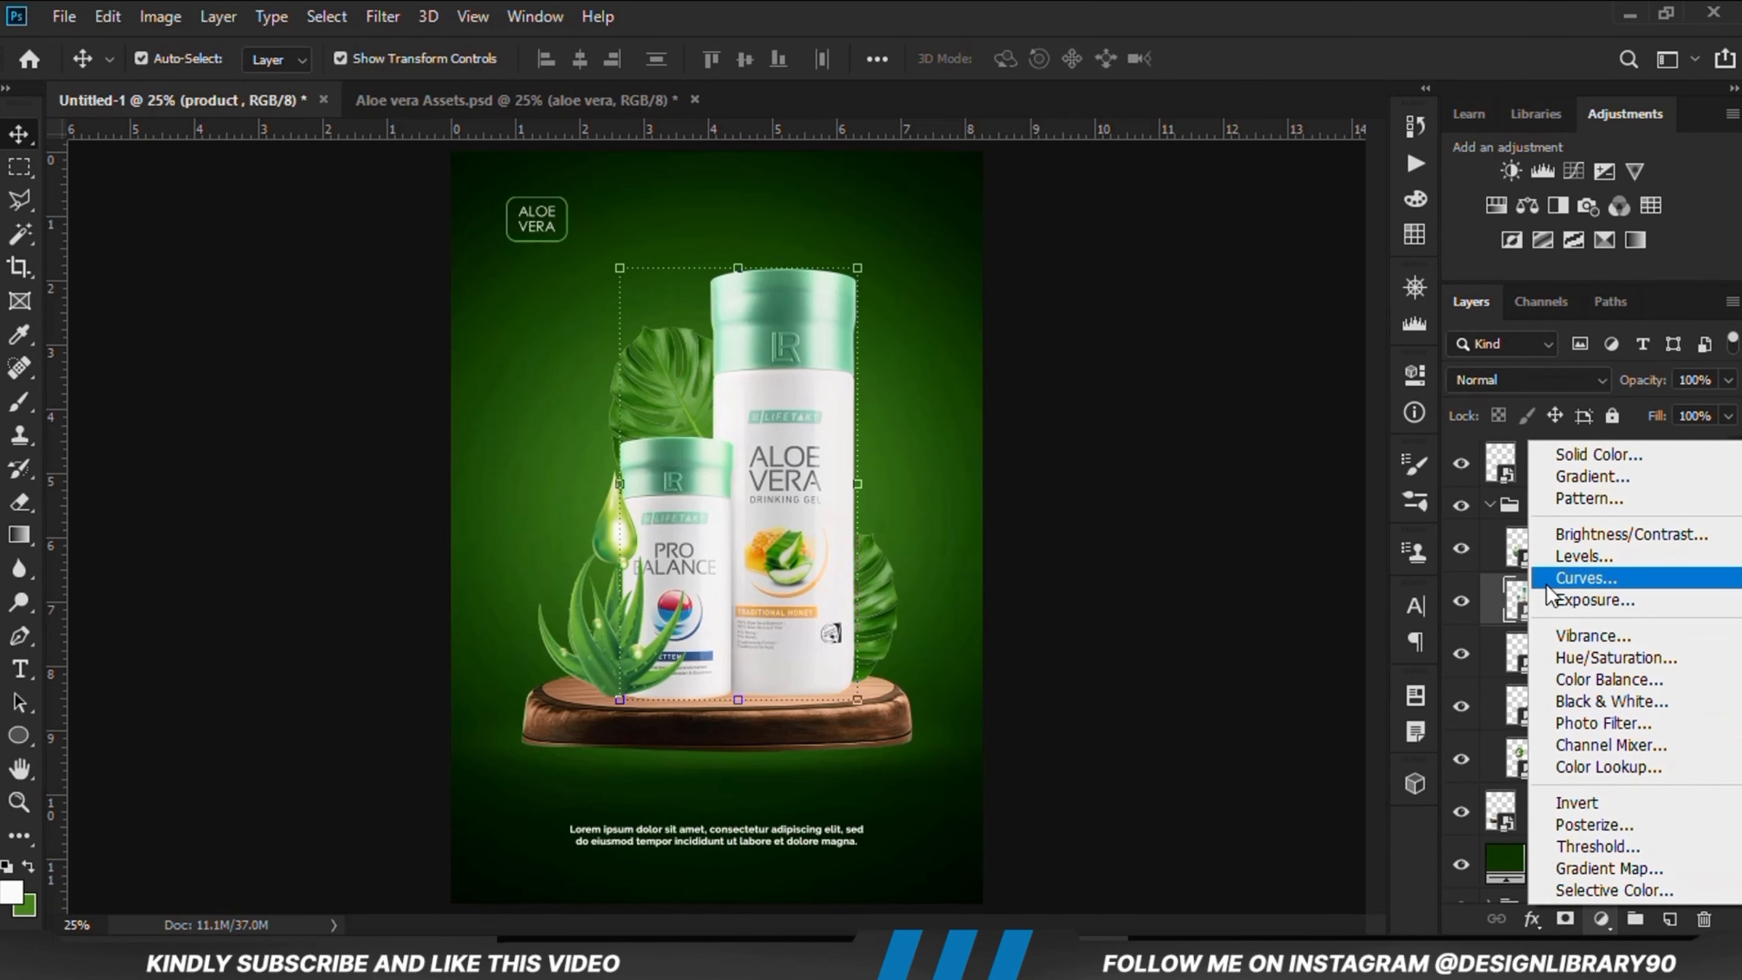
click(1557, 581)
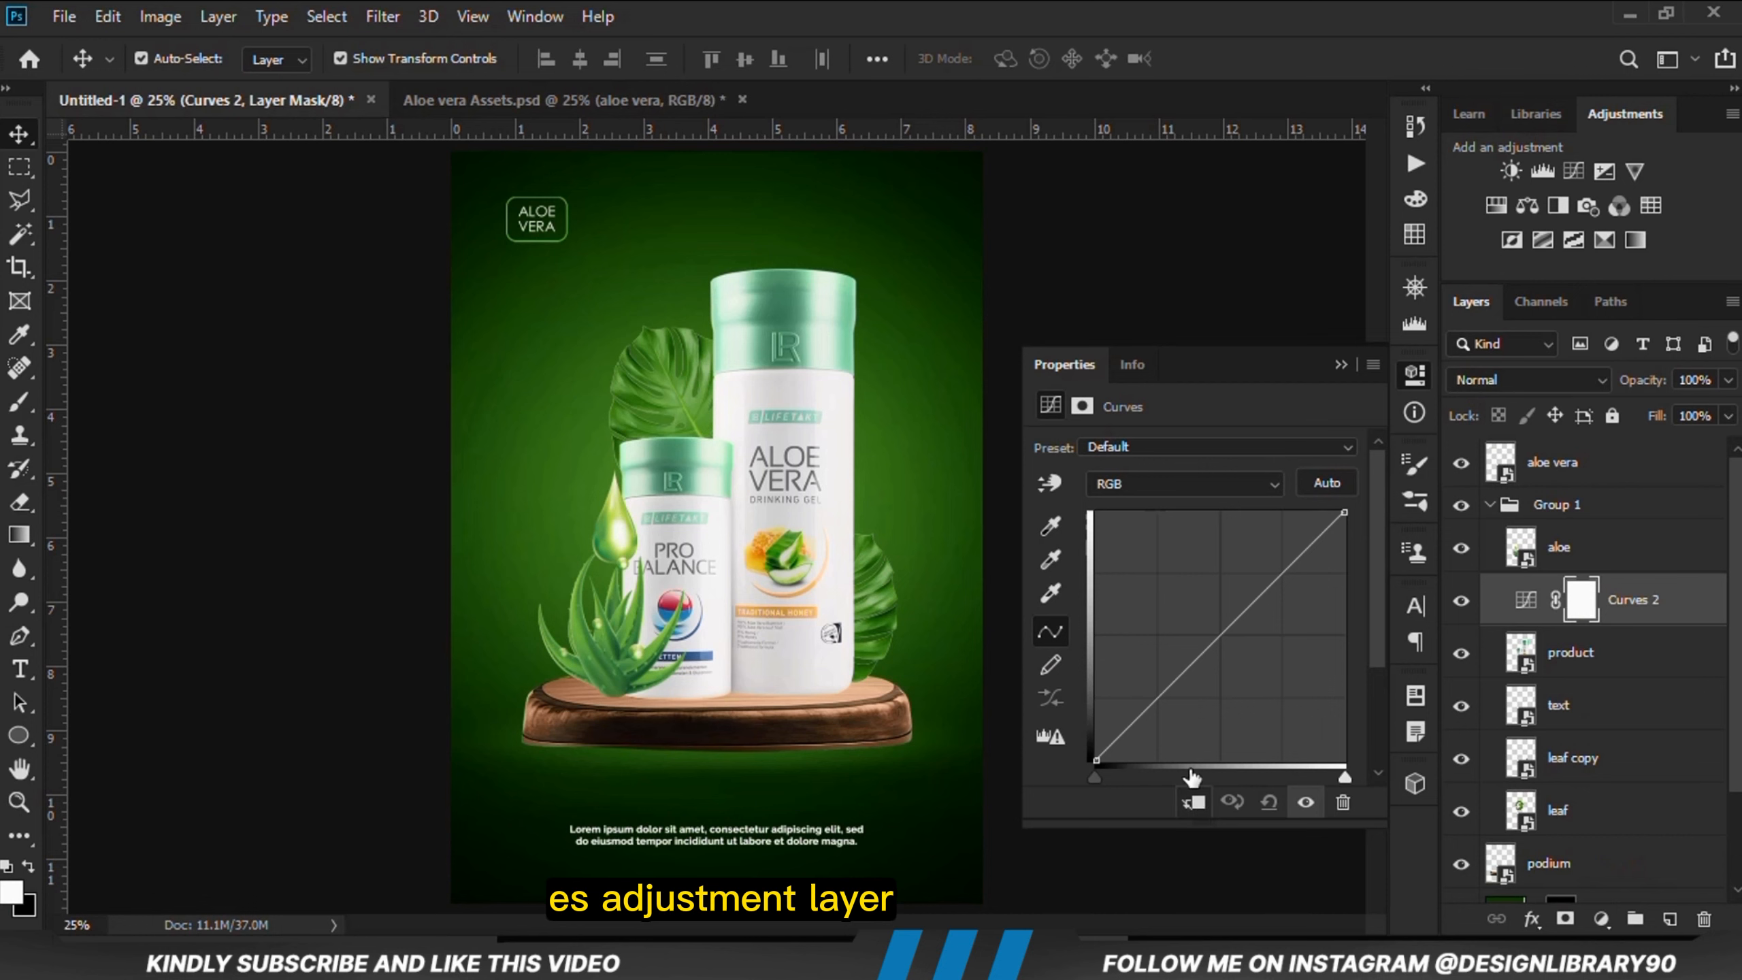
click(1194, 802)
drag(1156, 700, 1160, 713)
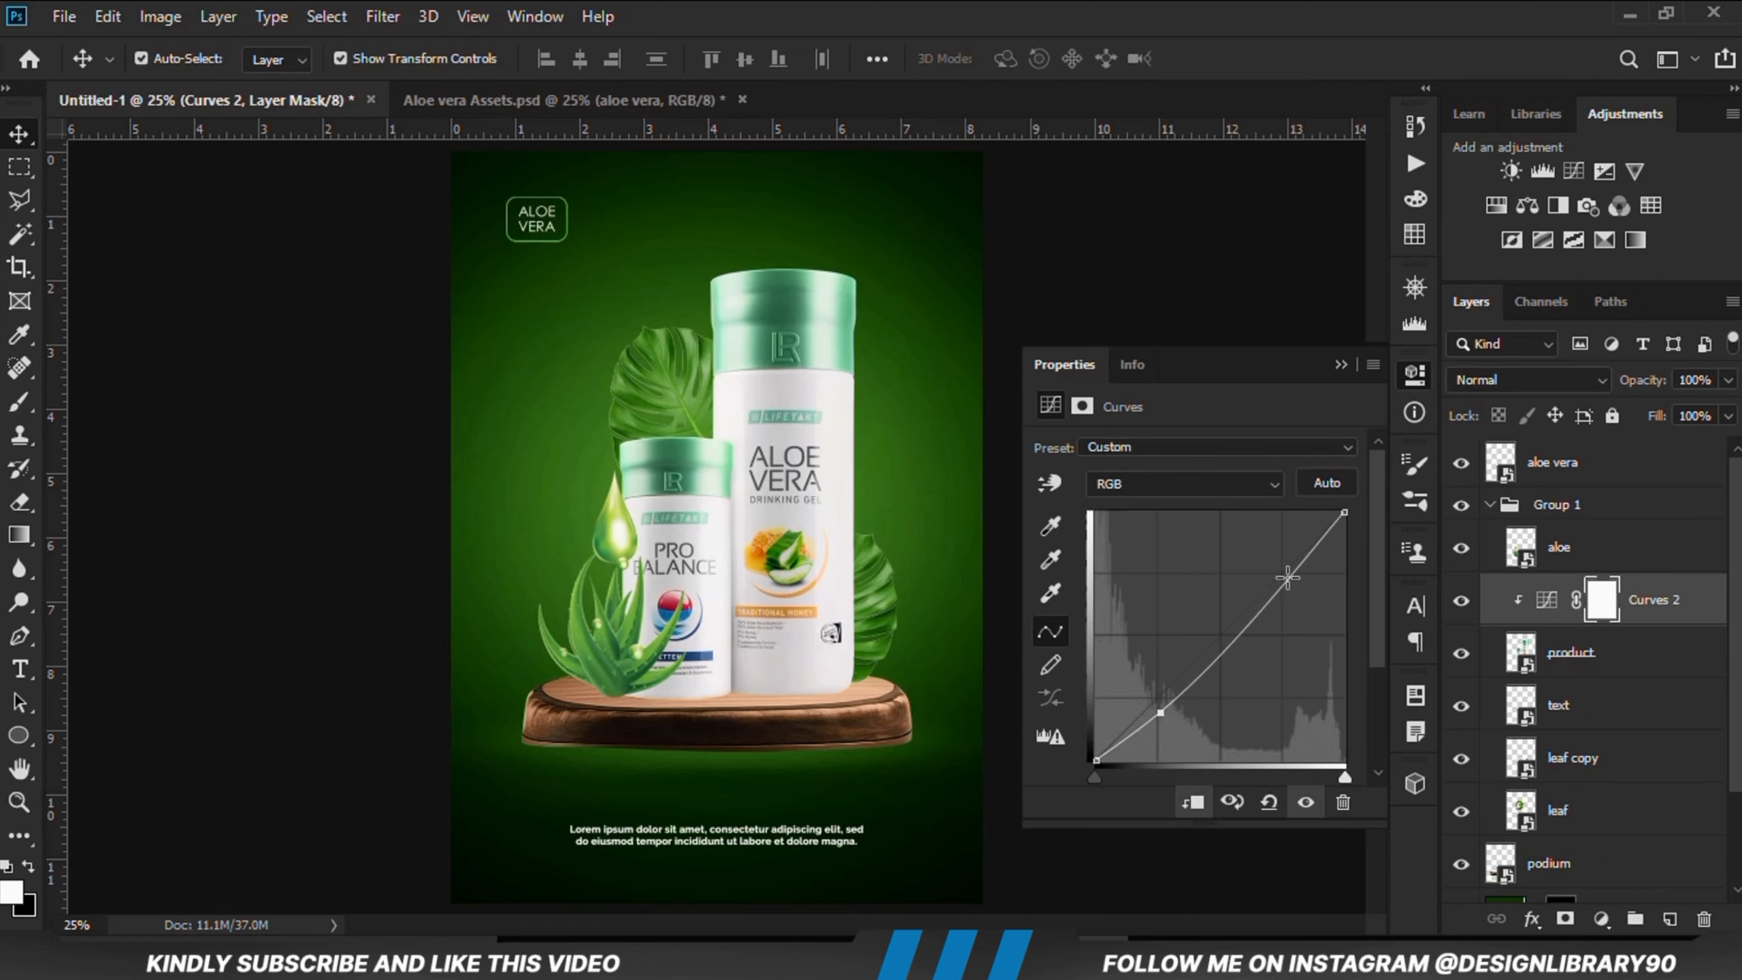
click(1306, 804)
click(1306, 804)
Step: Add a second clipped Curves adjustment above the product that darkens it, then close its properties
click(1589, 920)
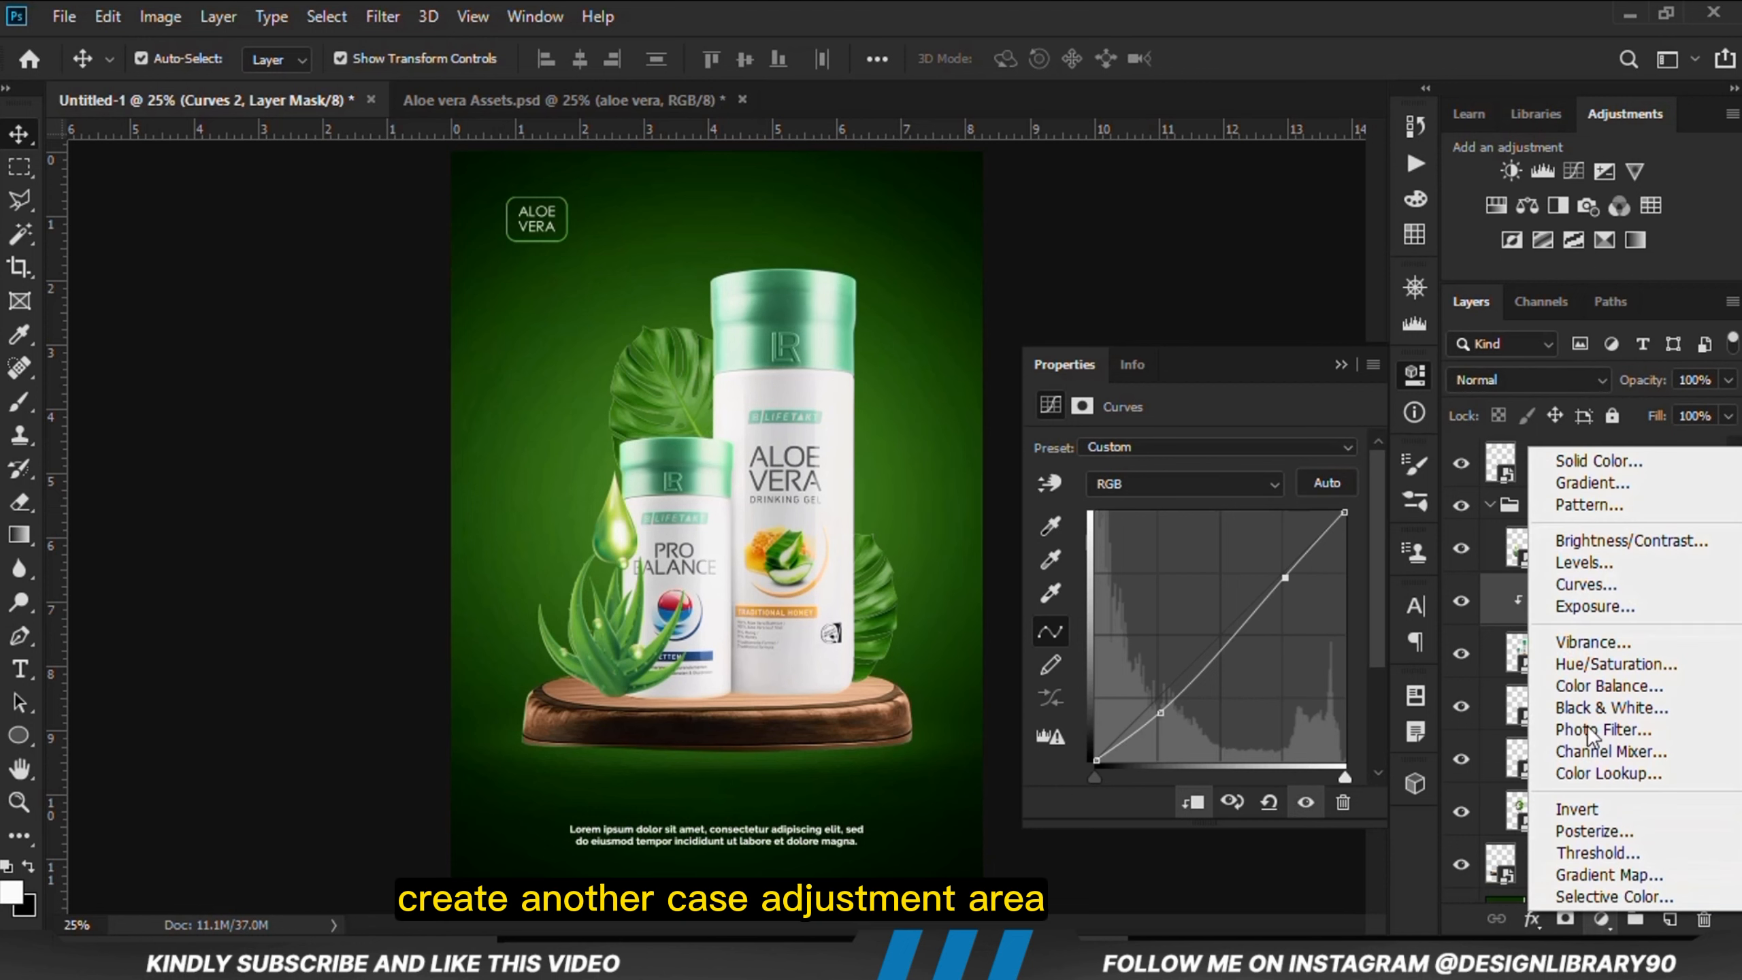
click(1591, 585)
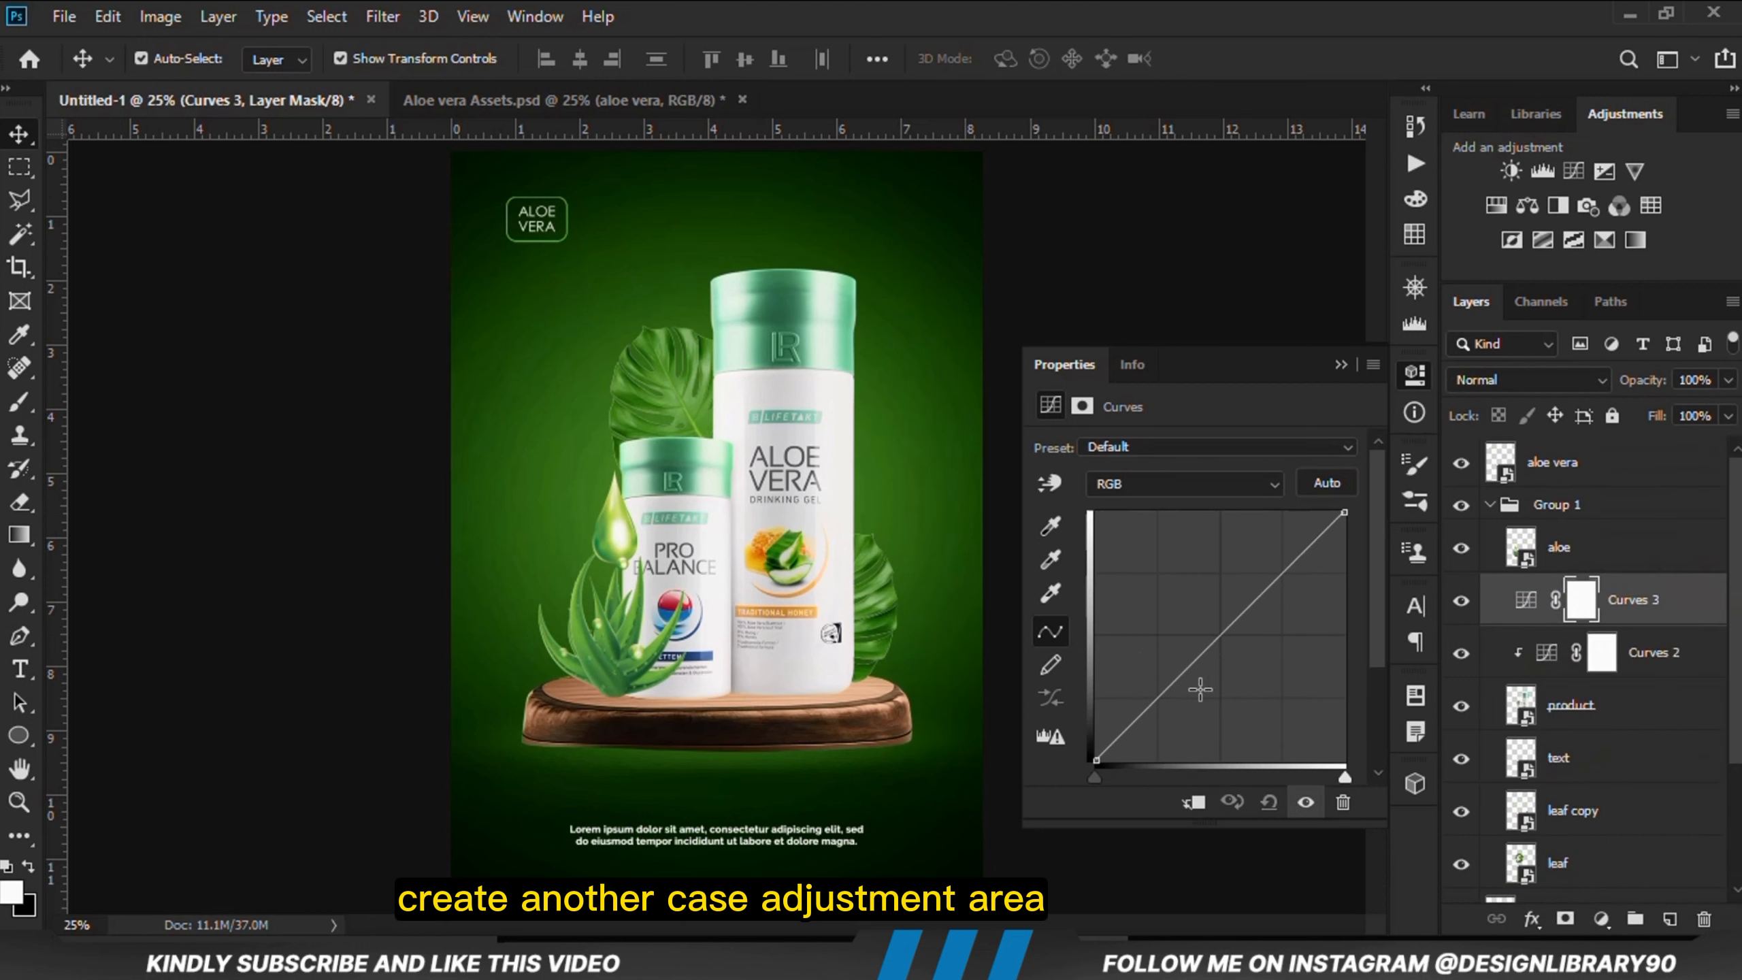
click(1192, 800)
drag(1165, 691, 1179, 714)
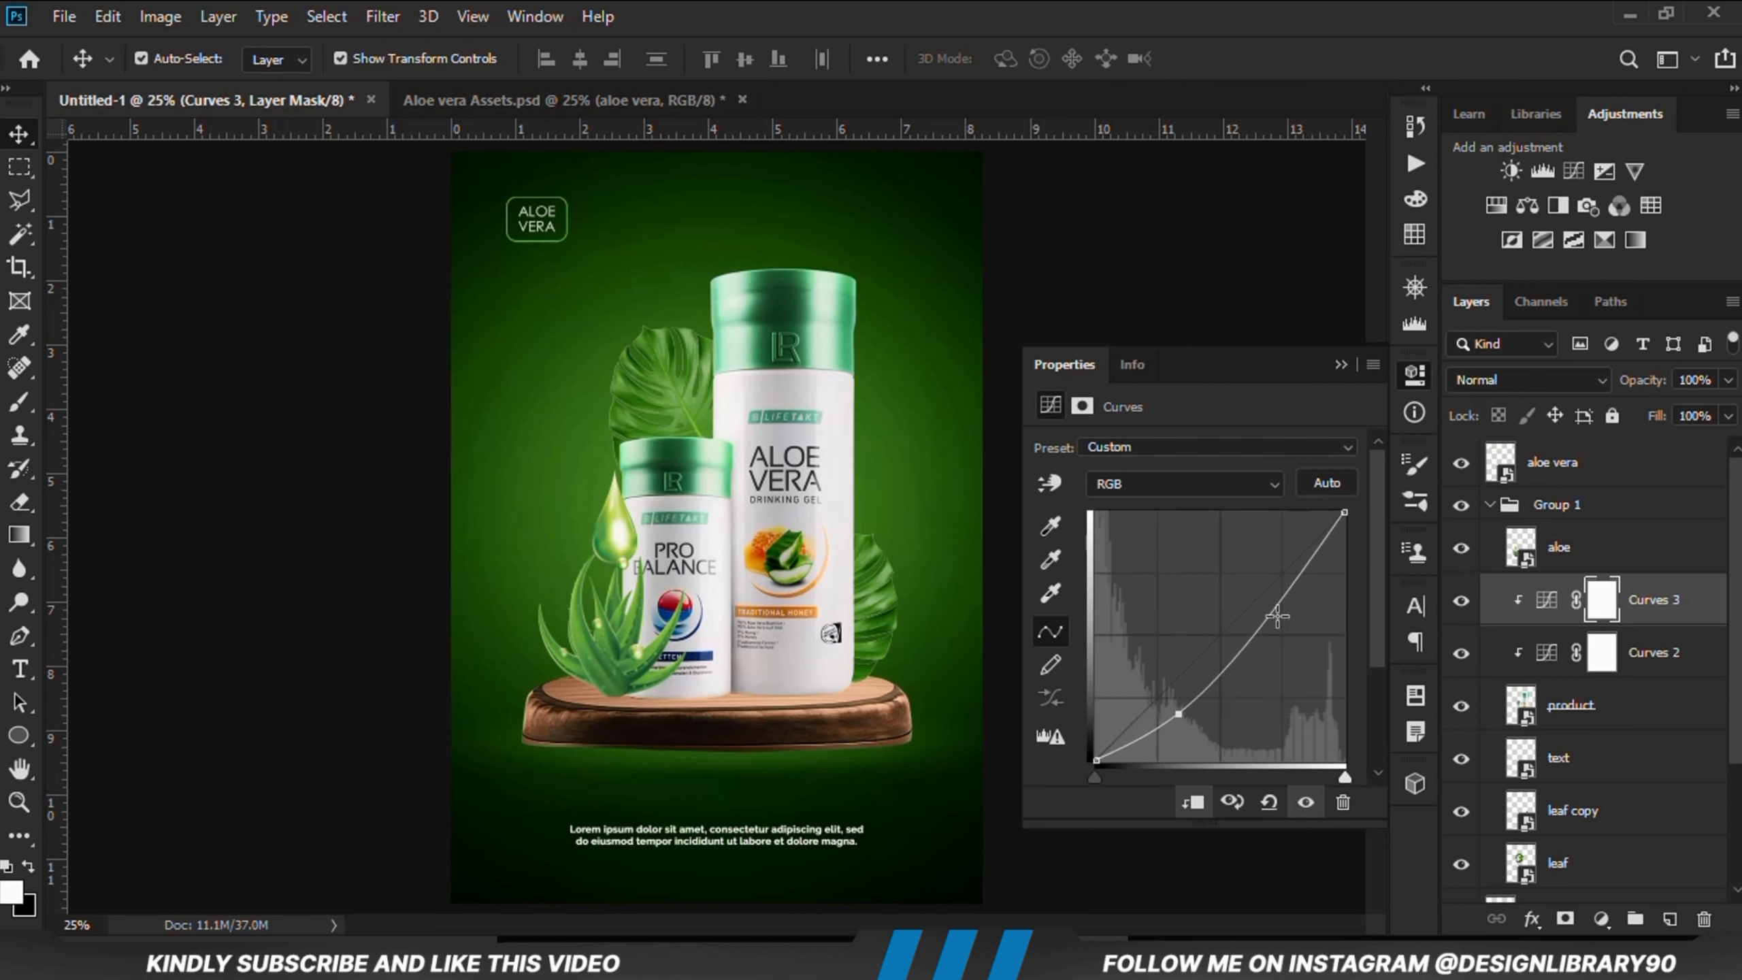
drag(1271, 614, 1268, 614)
click(1305, 802)
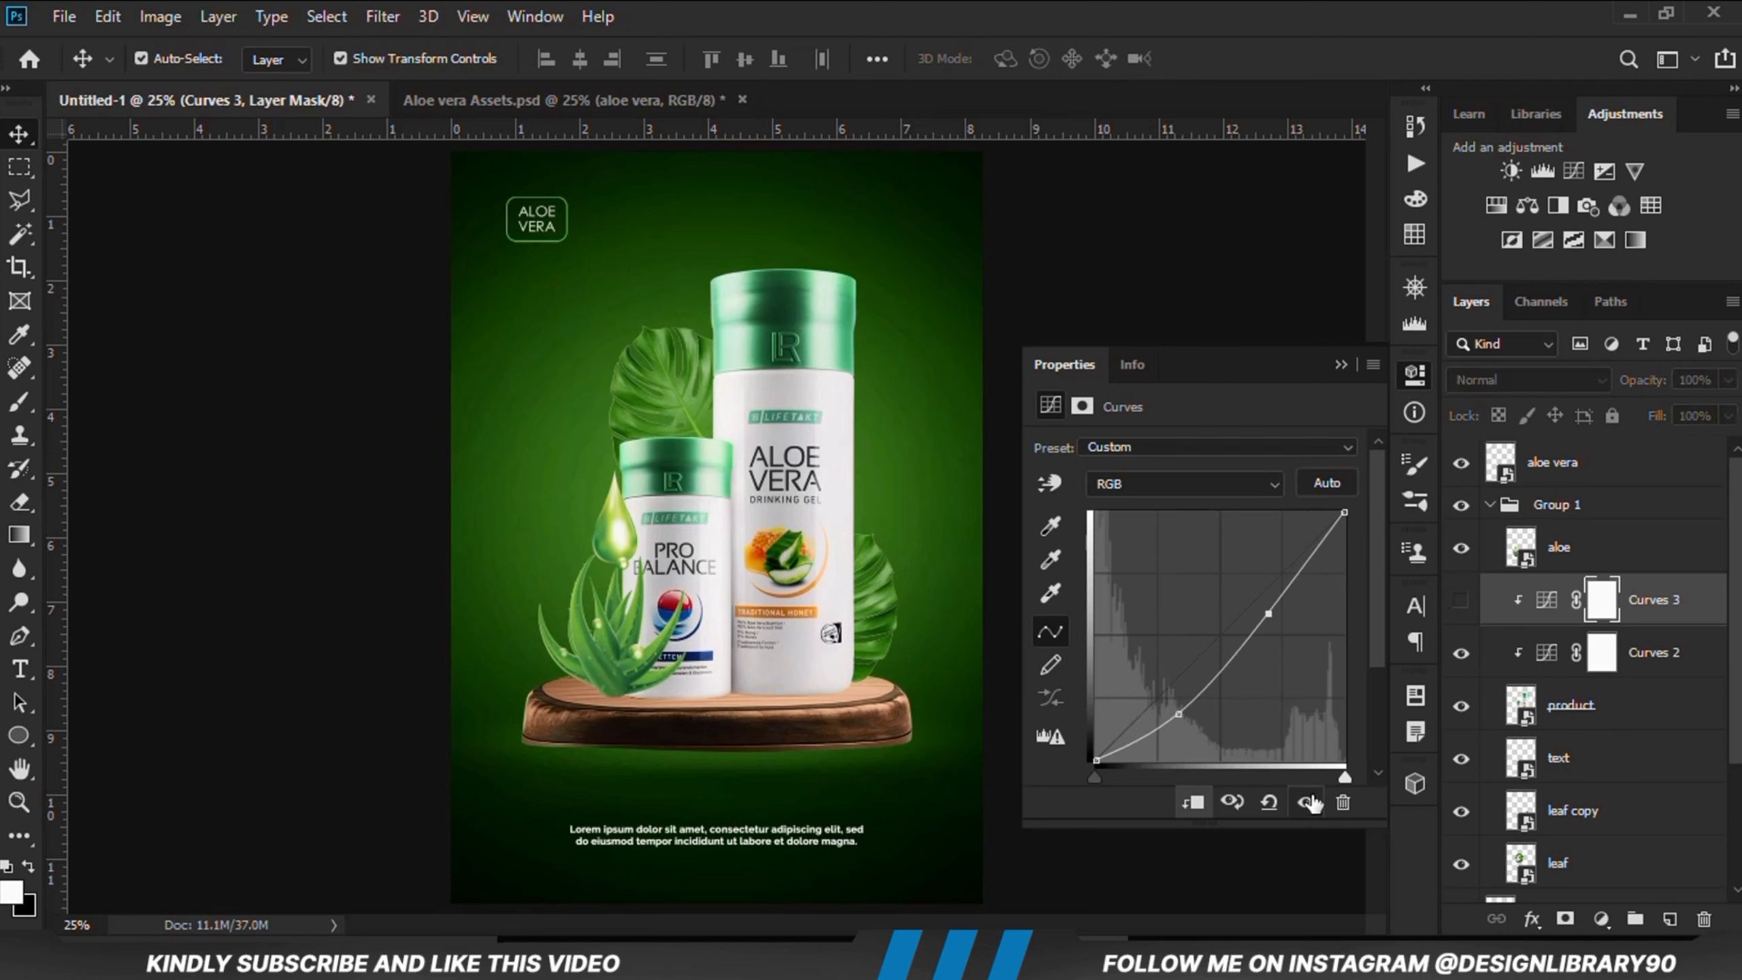
click(1305, 802)
click(1333, 364)
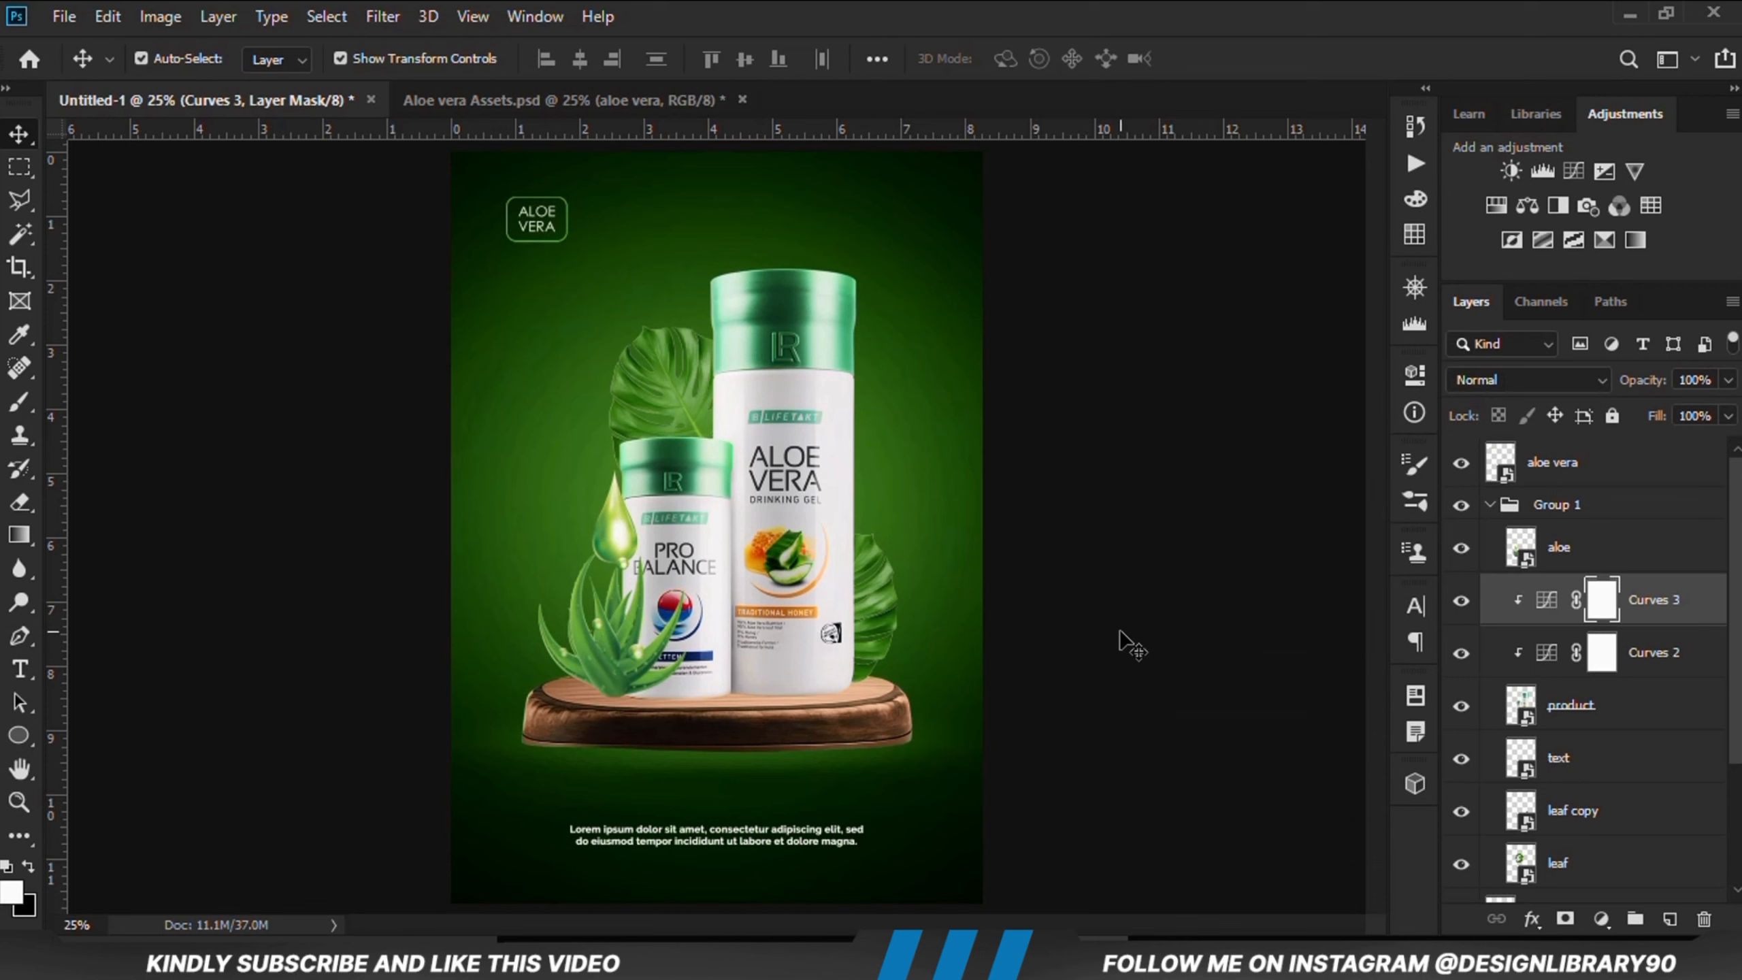
Step: Add an Exposure adjustment clipped to the product, lower its exposure strongly and invert its mask
click(1124, 642)
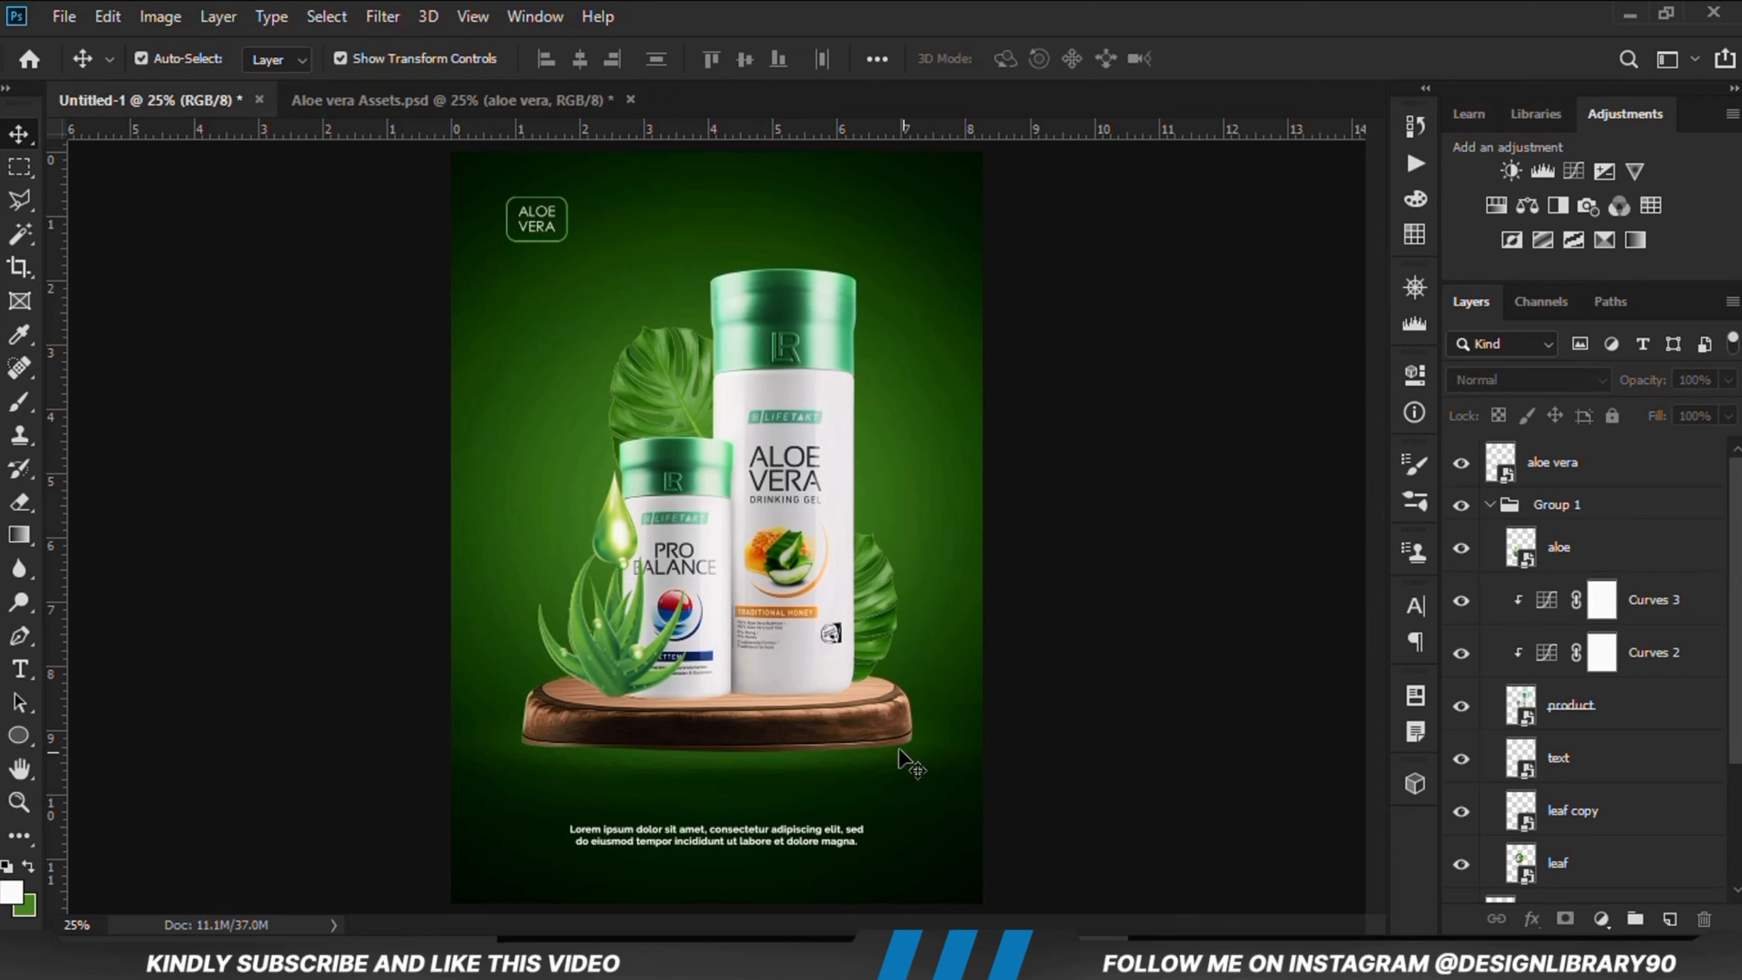
click(821, 618)
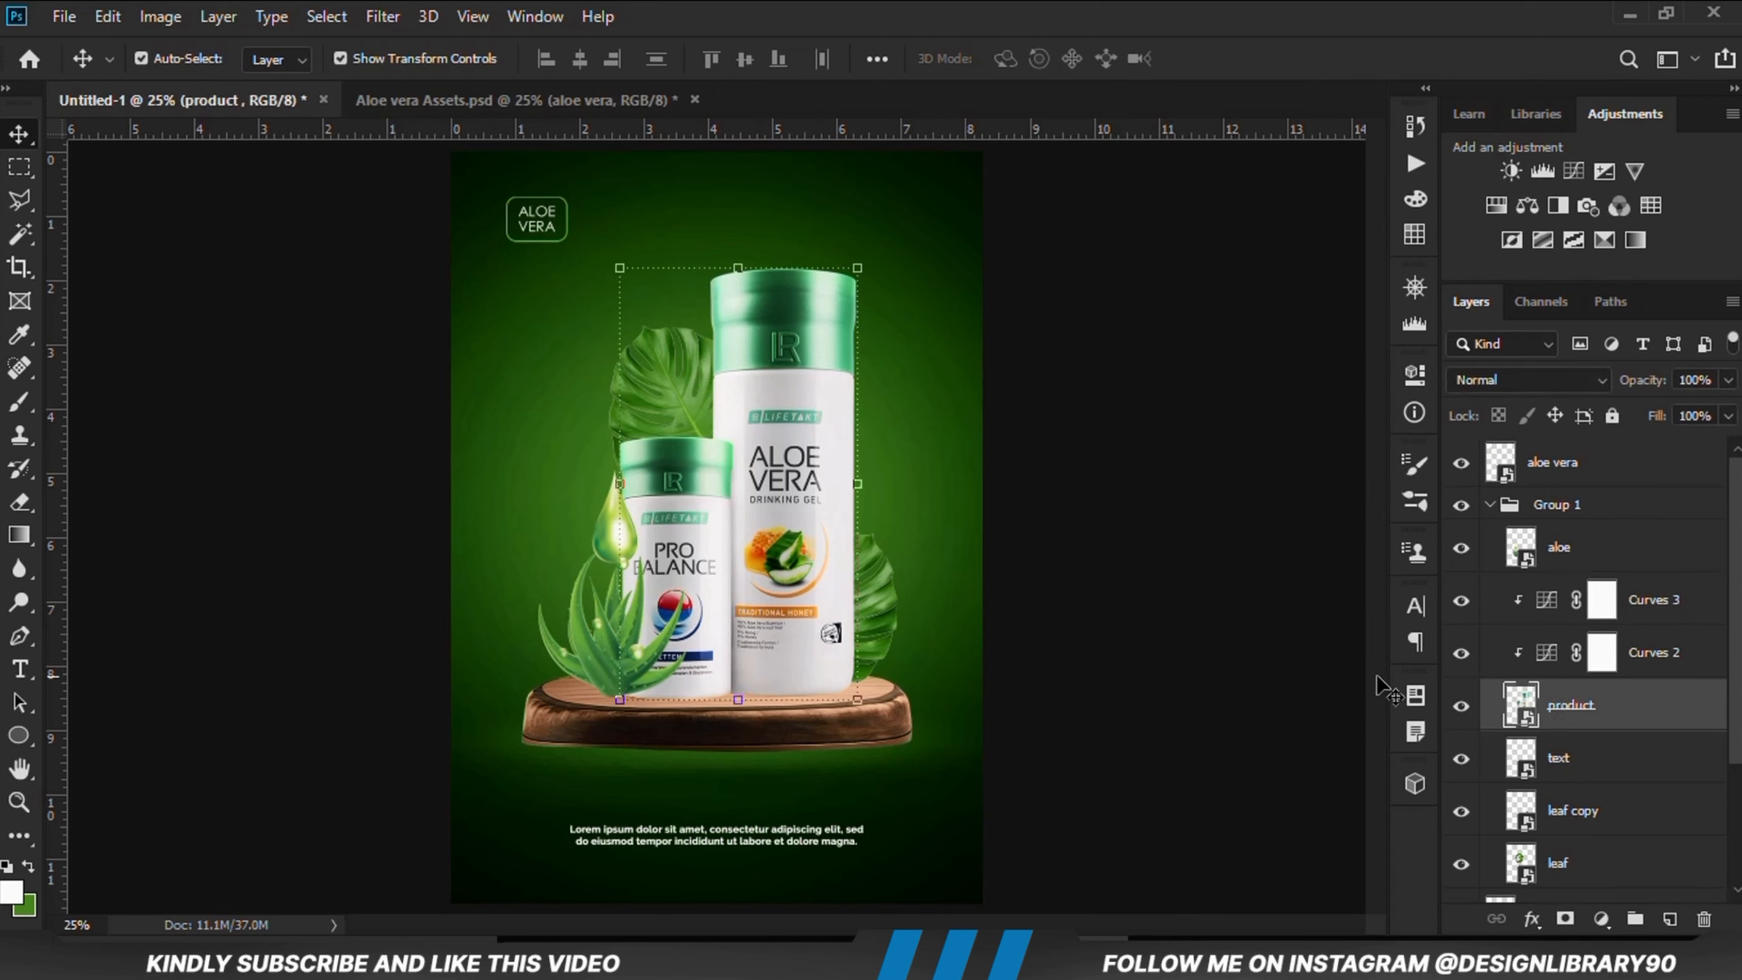
click(1463, 705)
click(1463, 705)
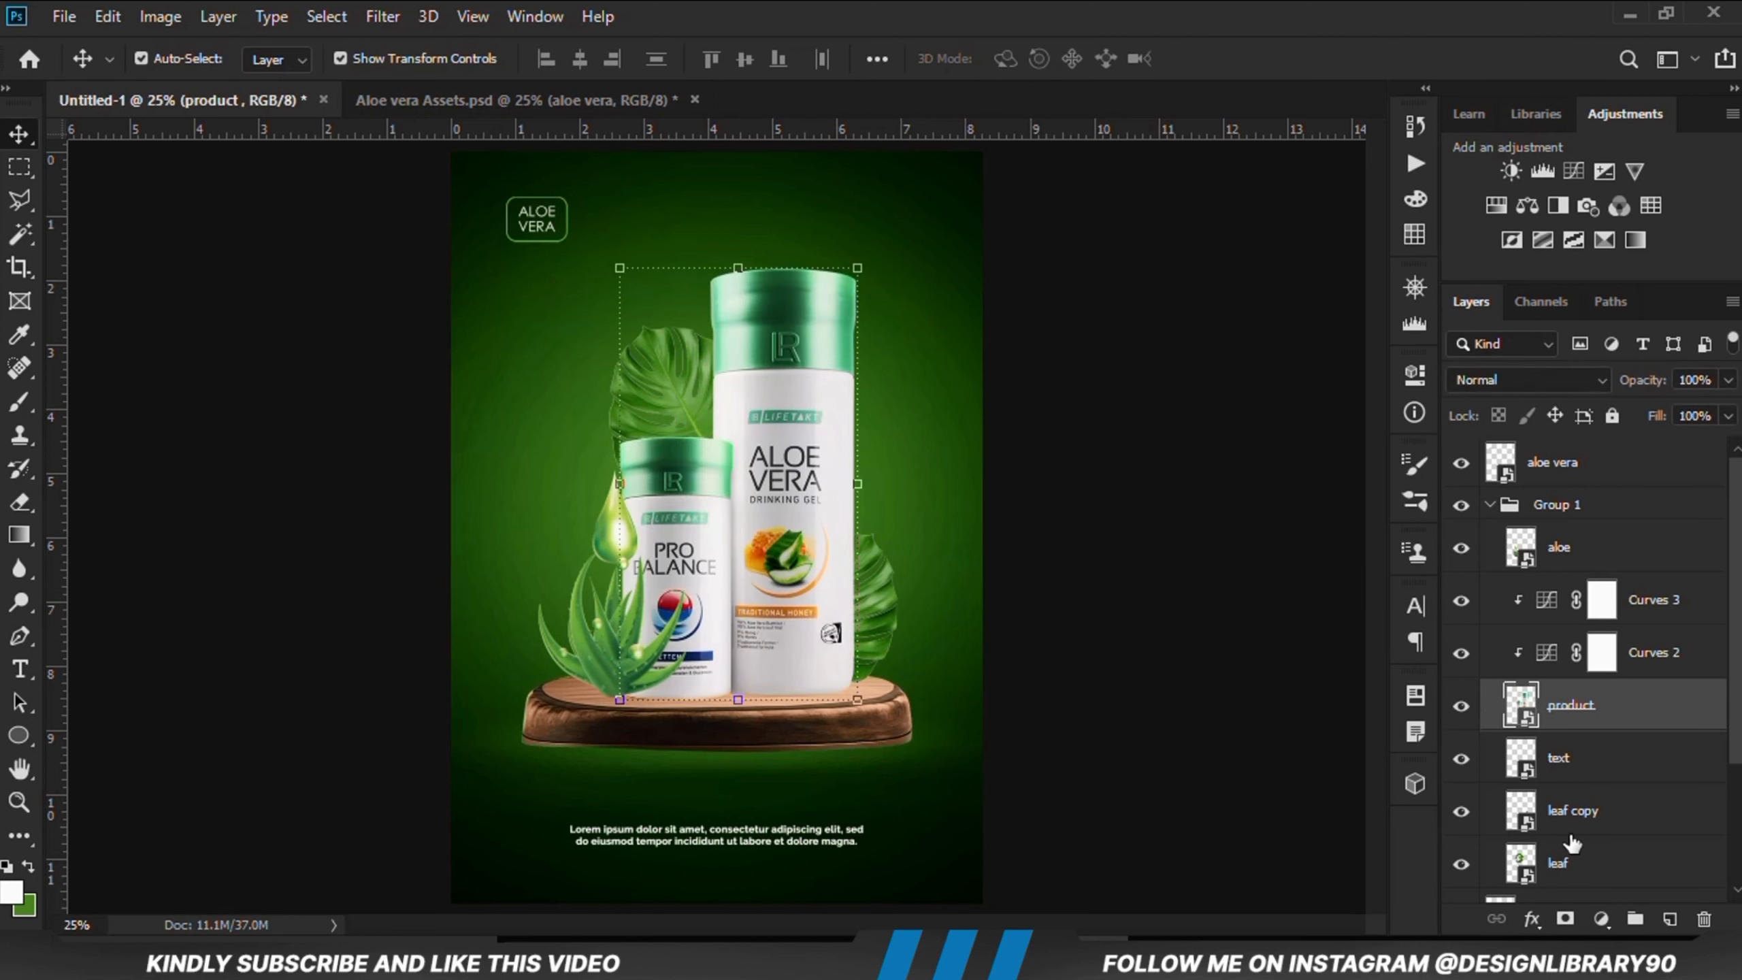
click(1601, 918)
click(1577, 621)
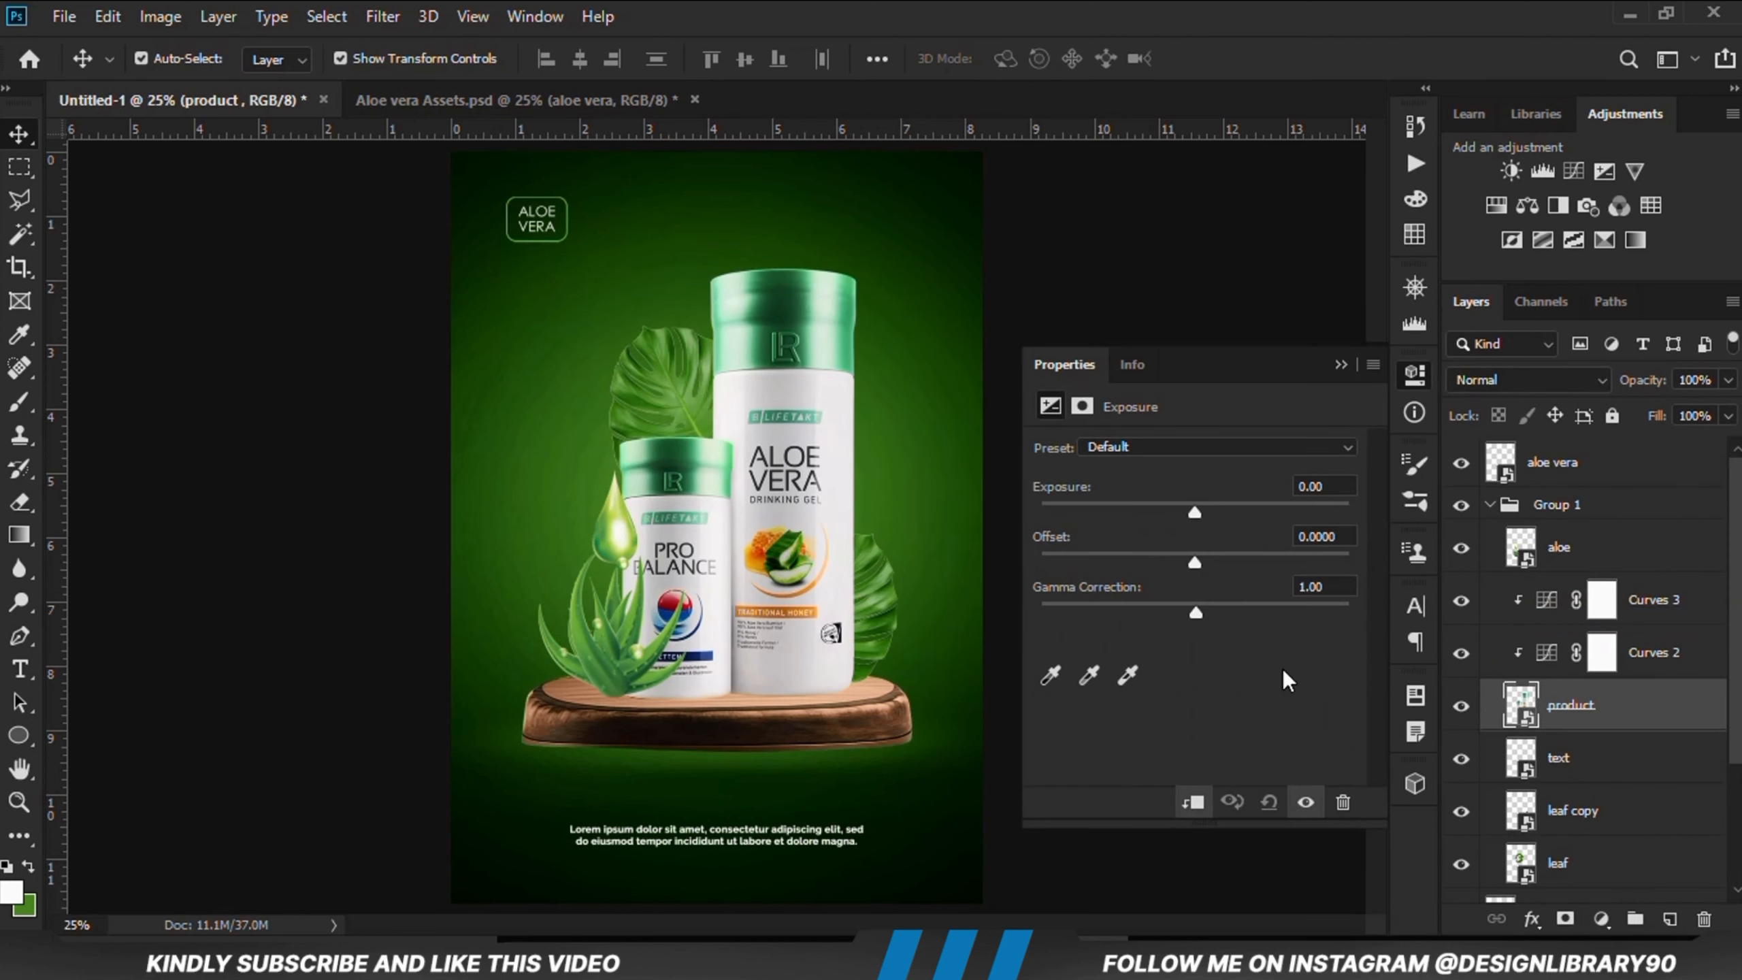
drag(1157, 514, 1091, 509)
click(1339, 364)
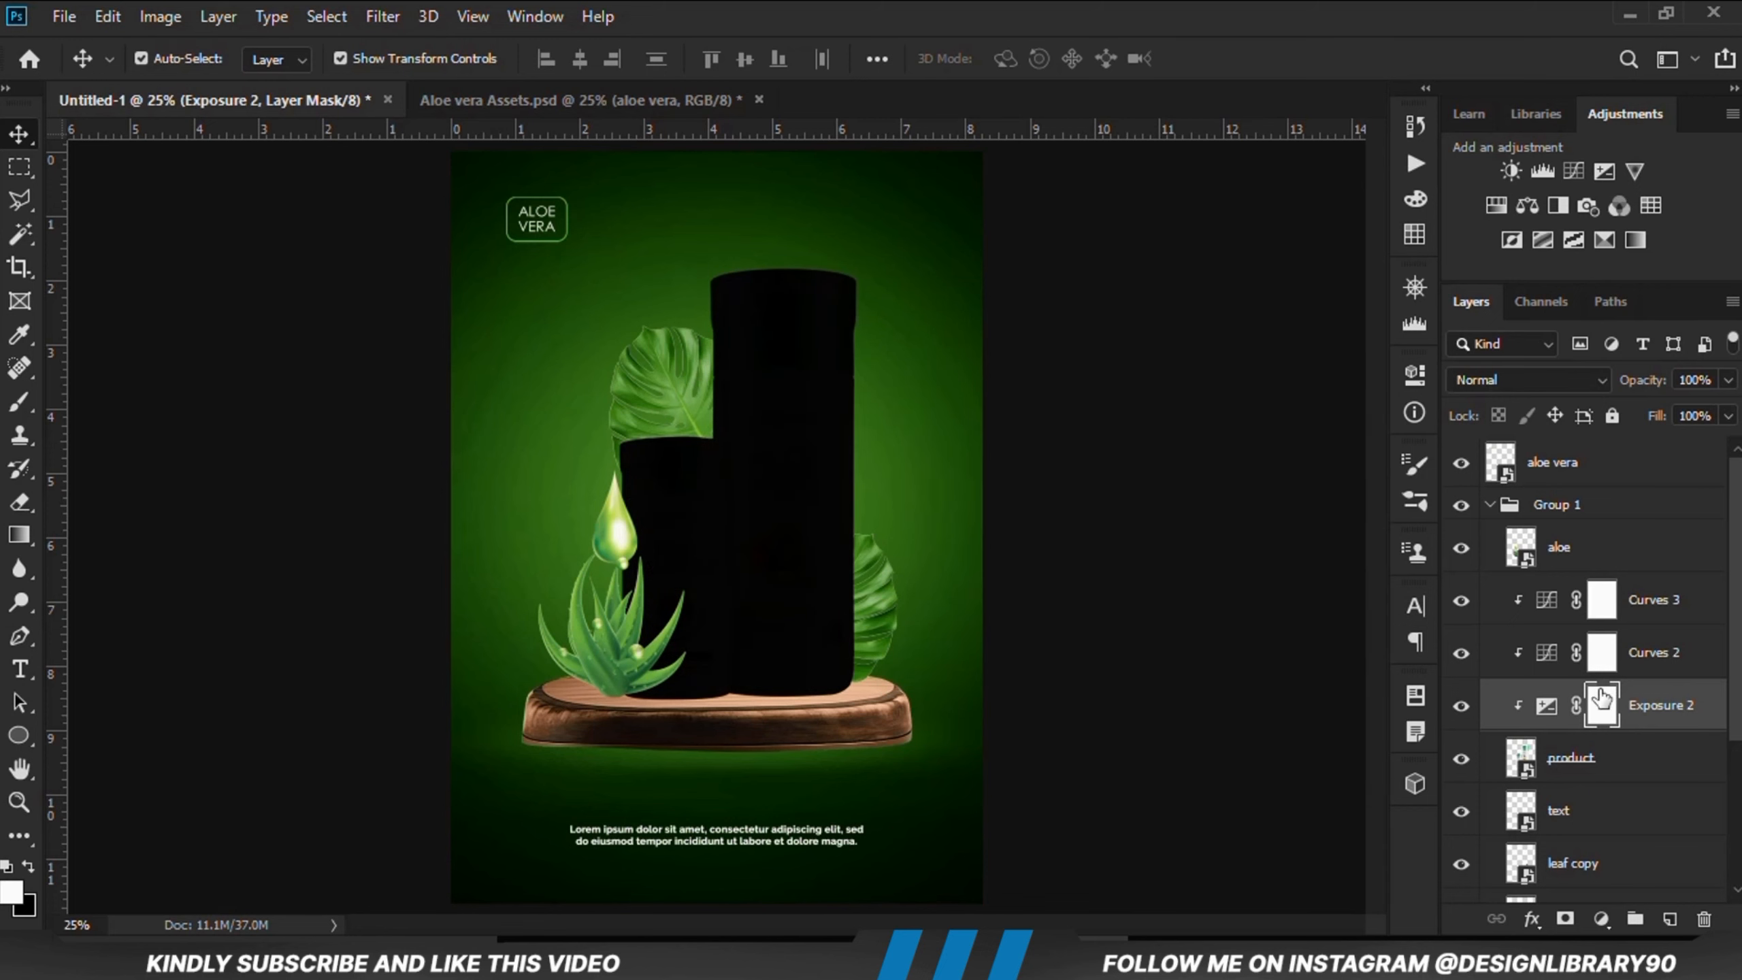
key(ctrl+i)
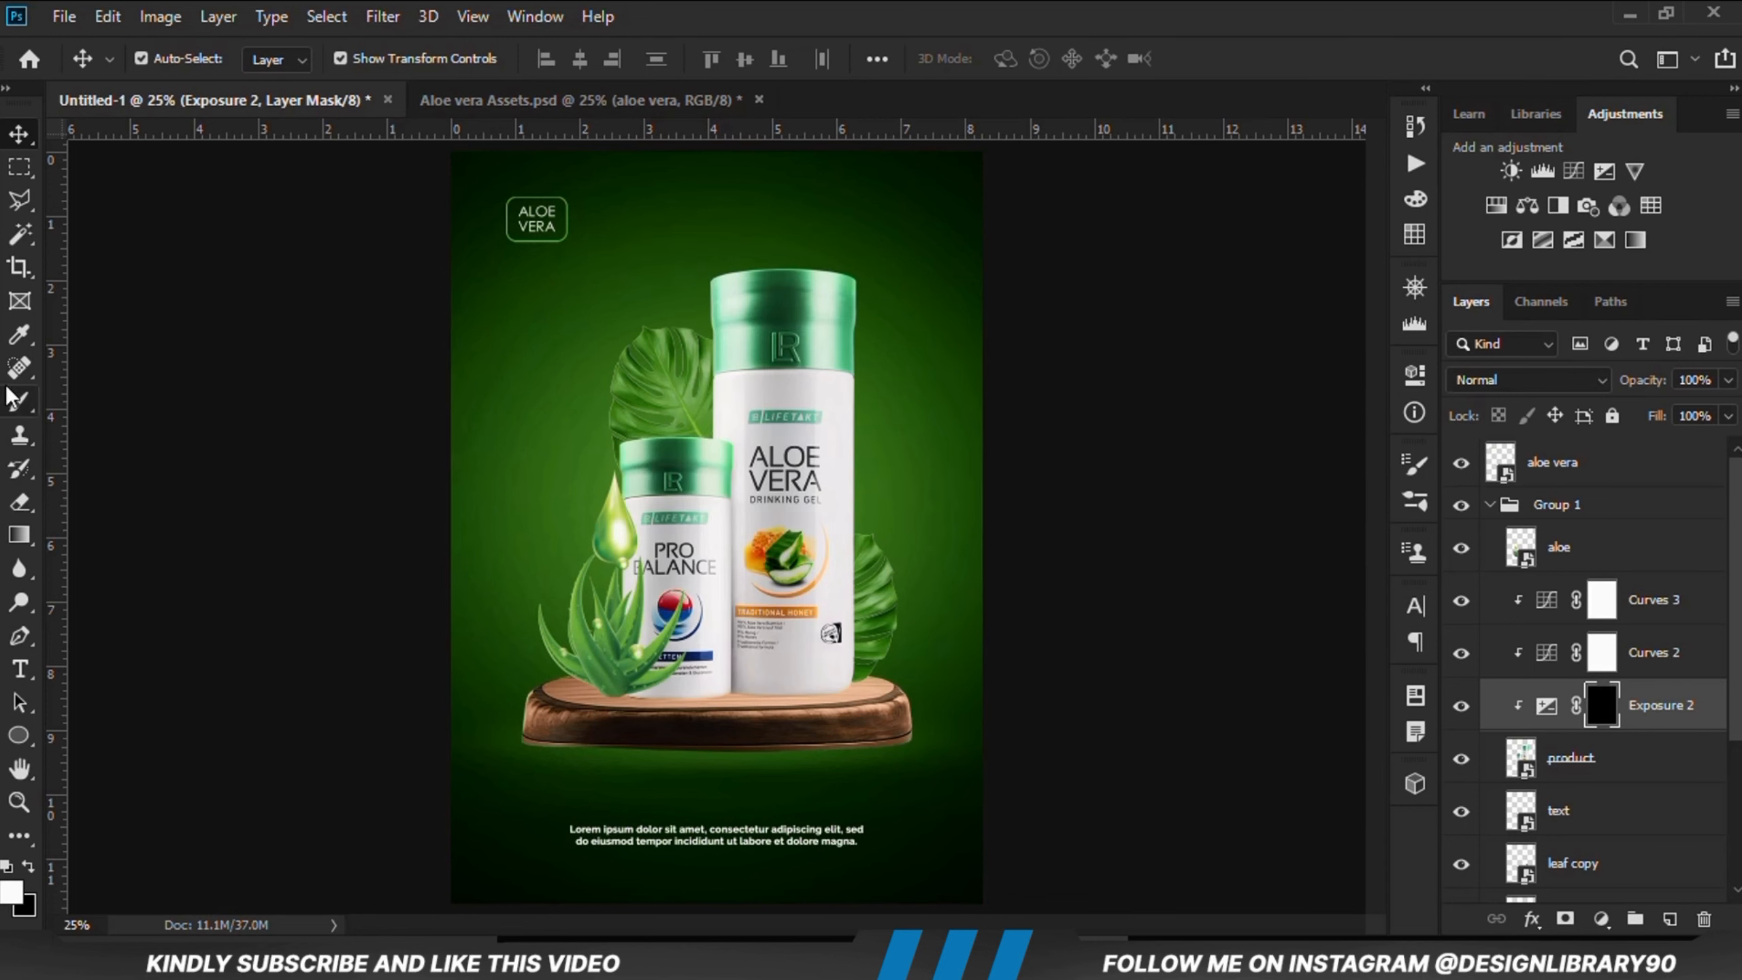
Step: Set the Brush tool to an 800 px soft flattened tip at 11% opacity
right_click(19, 400)
click(103, 400)
click(161, 63)
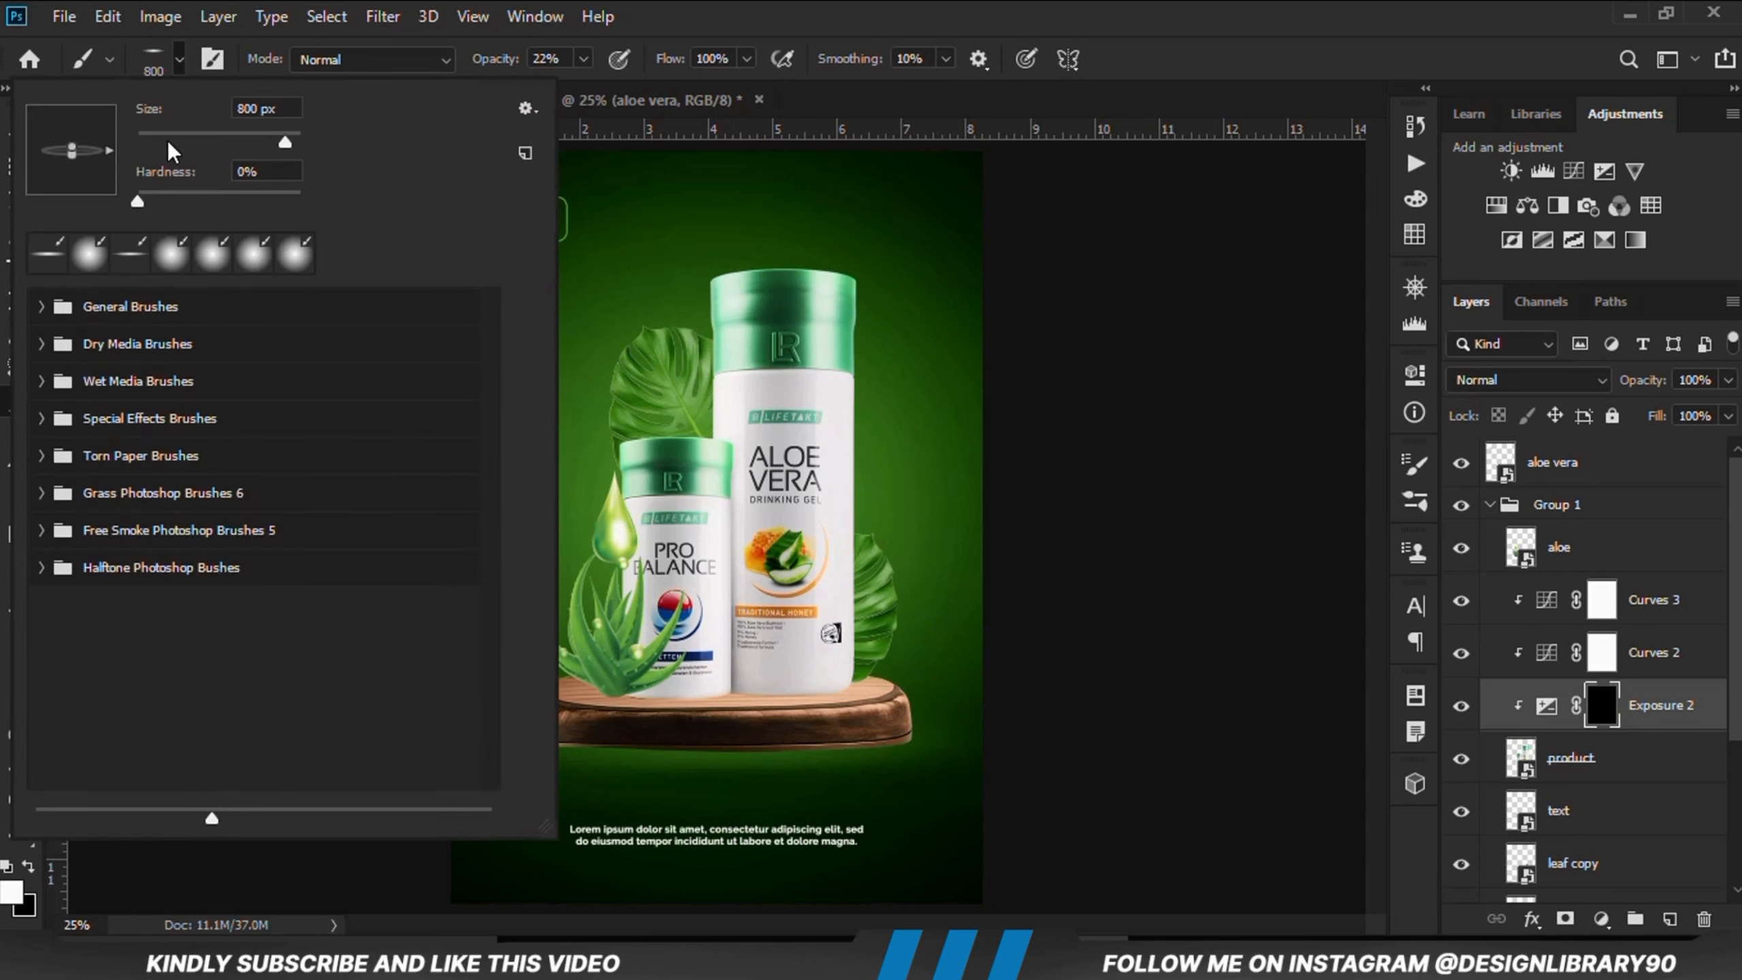
key(Escape)
right_click(792, 319)
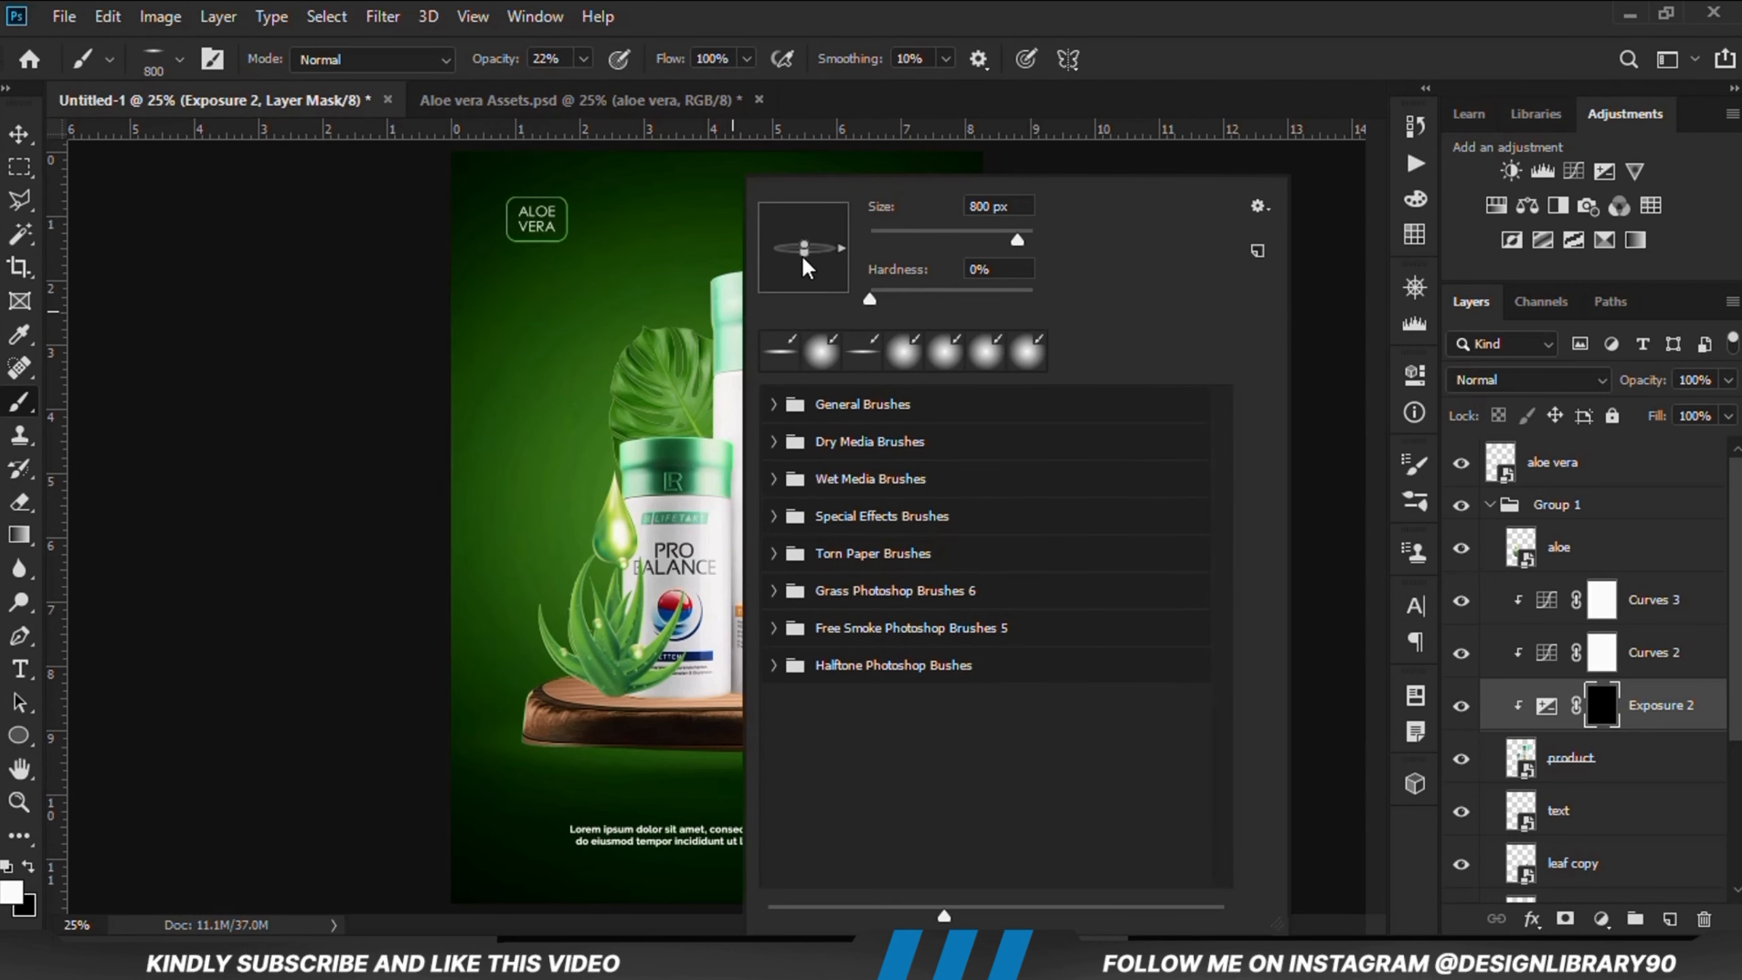
drag(804, 256, 805, 294)
click(755, 6)
click(586, 61)
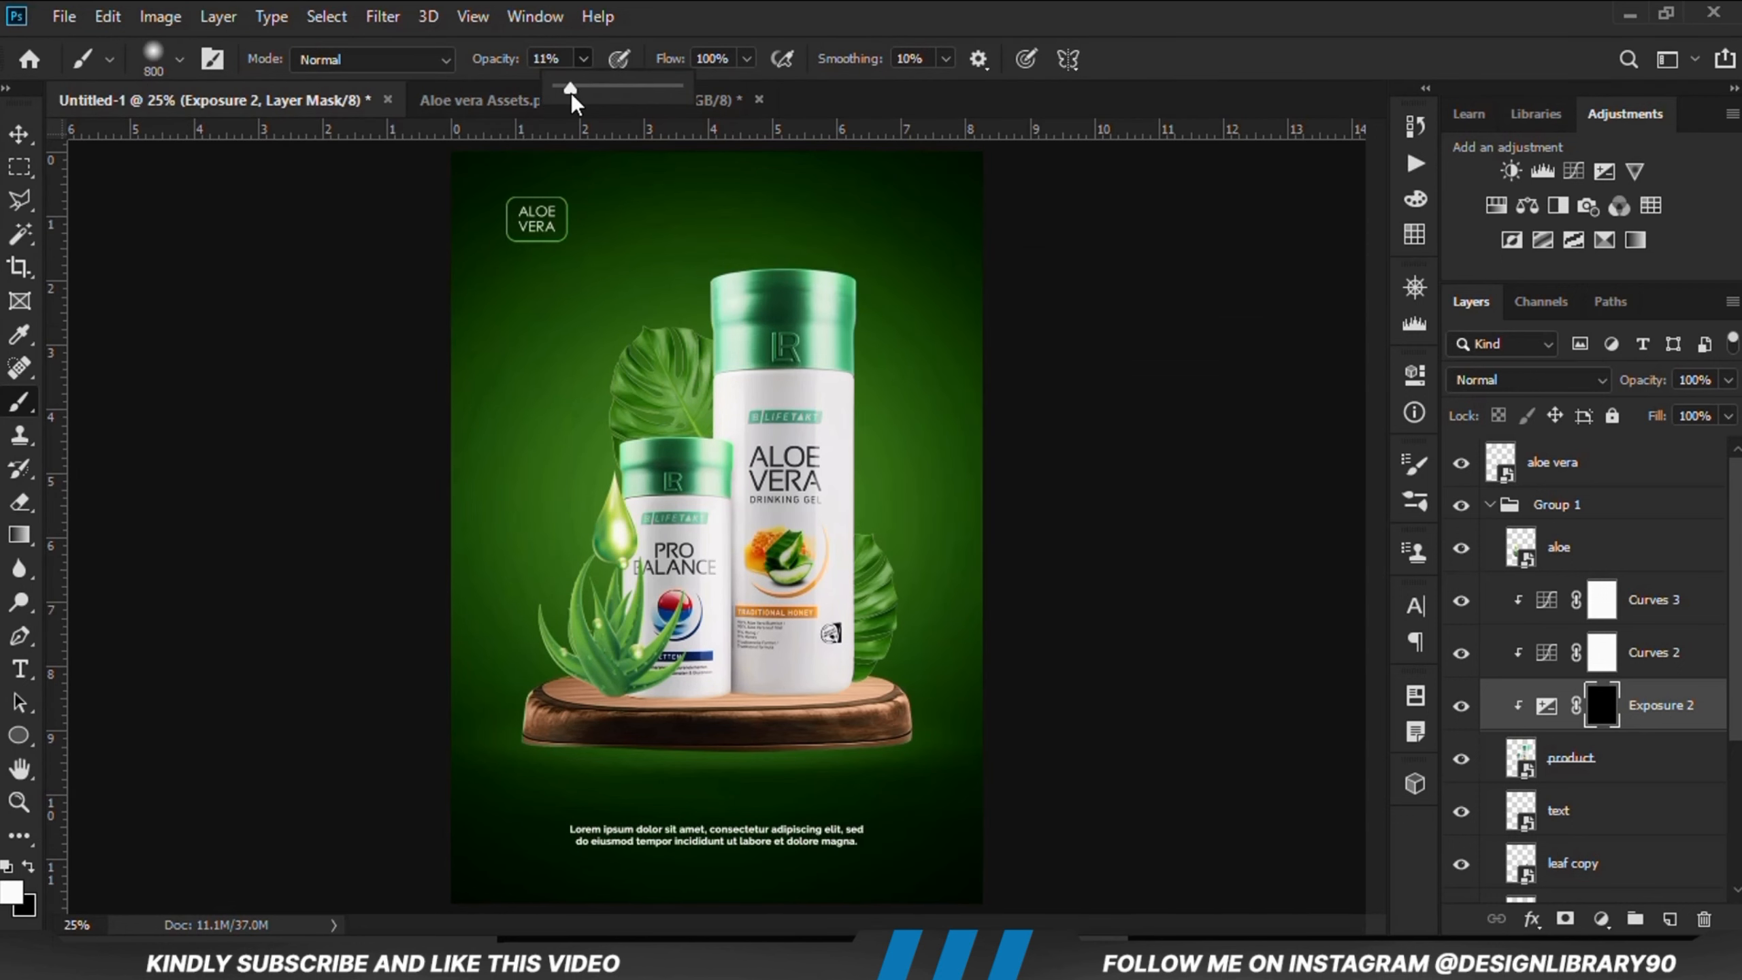
click(758, 12)
Step: Set the foreground colour to white and paint at 5% opacity on the Exposure 2 mask to bring light back onto the bottles
click(11, 891)
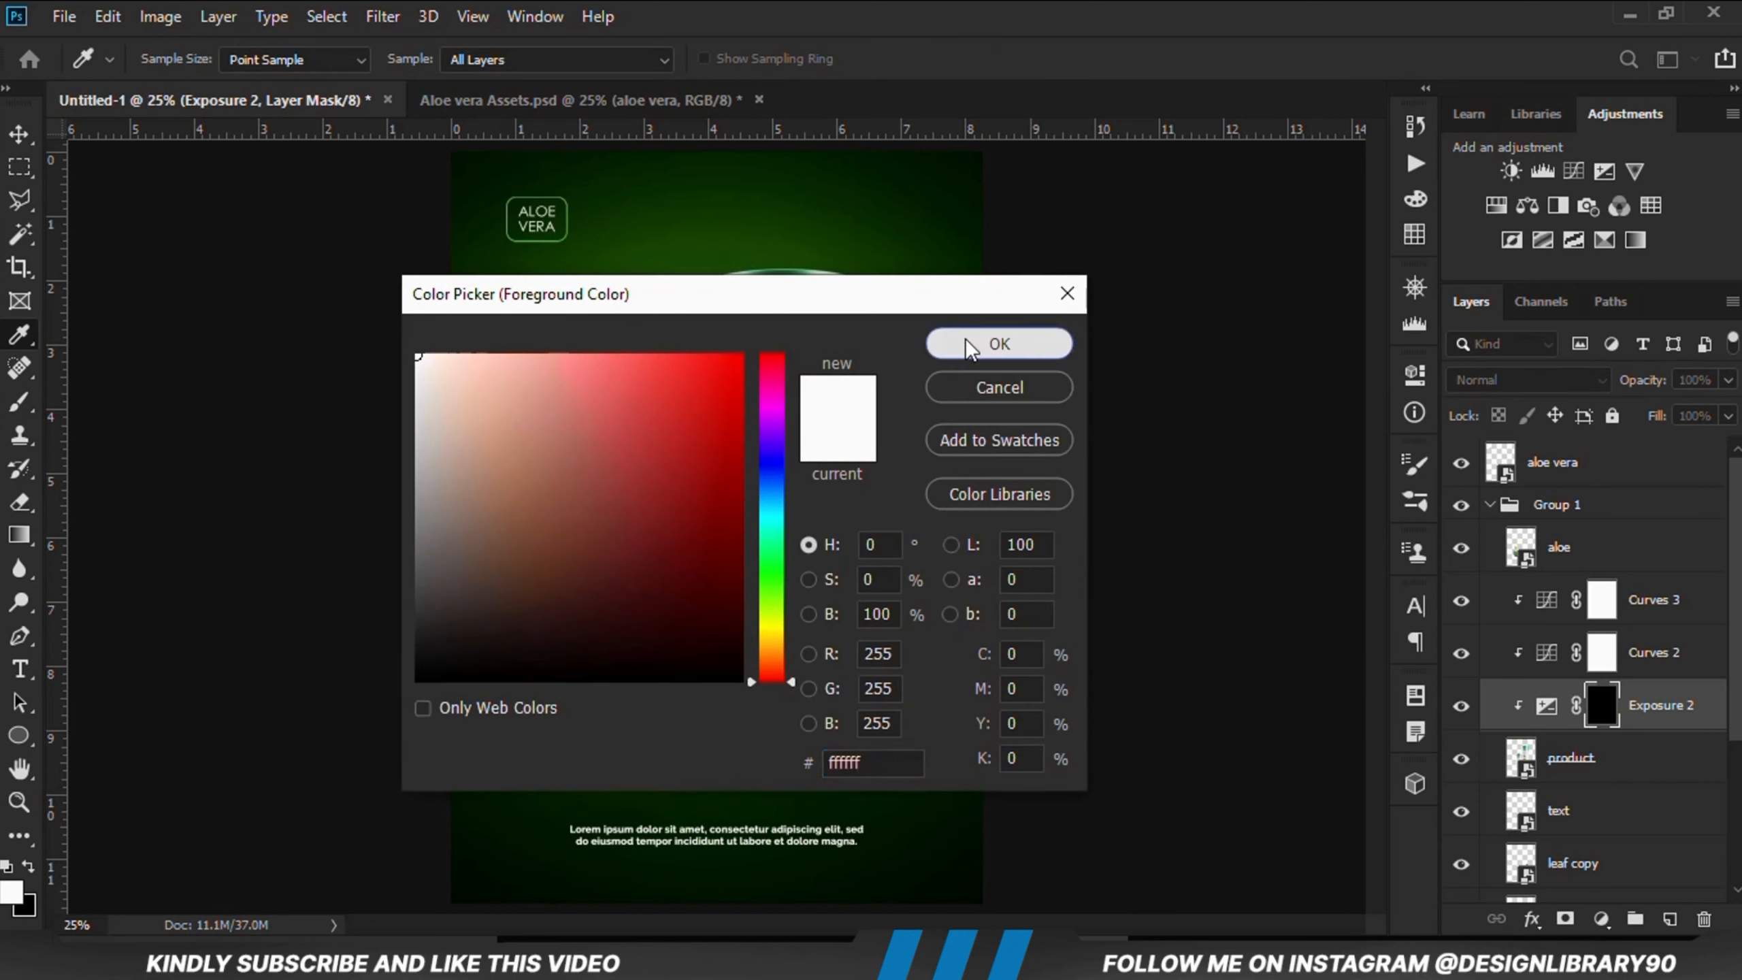
click(999, 343)
click(816, 304)
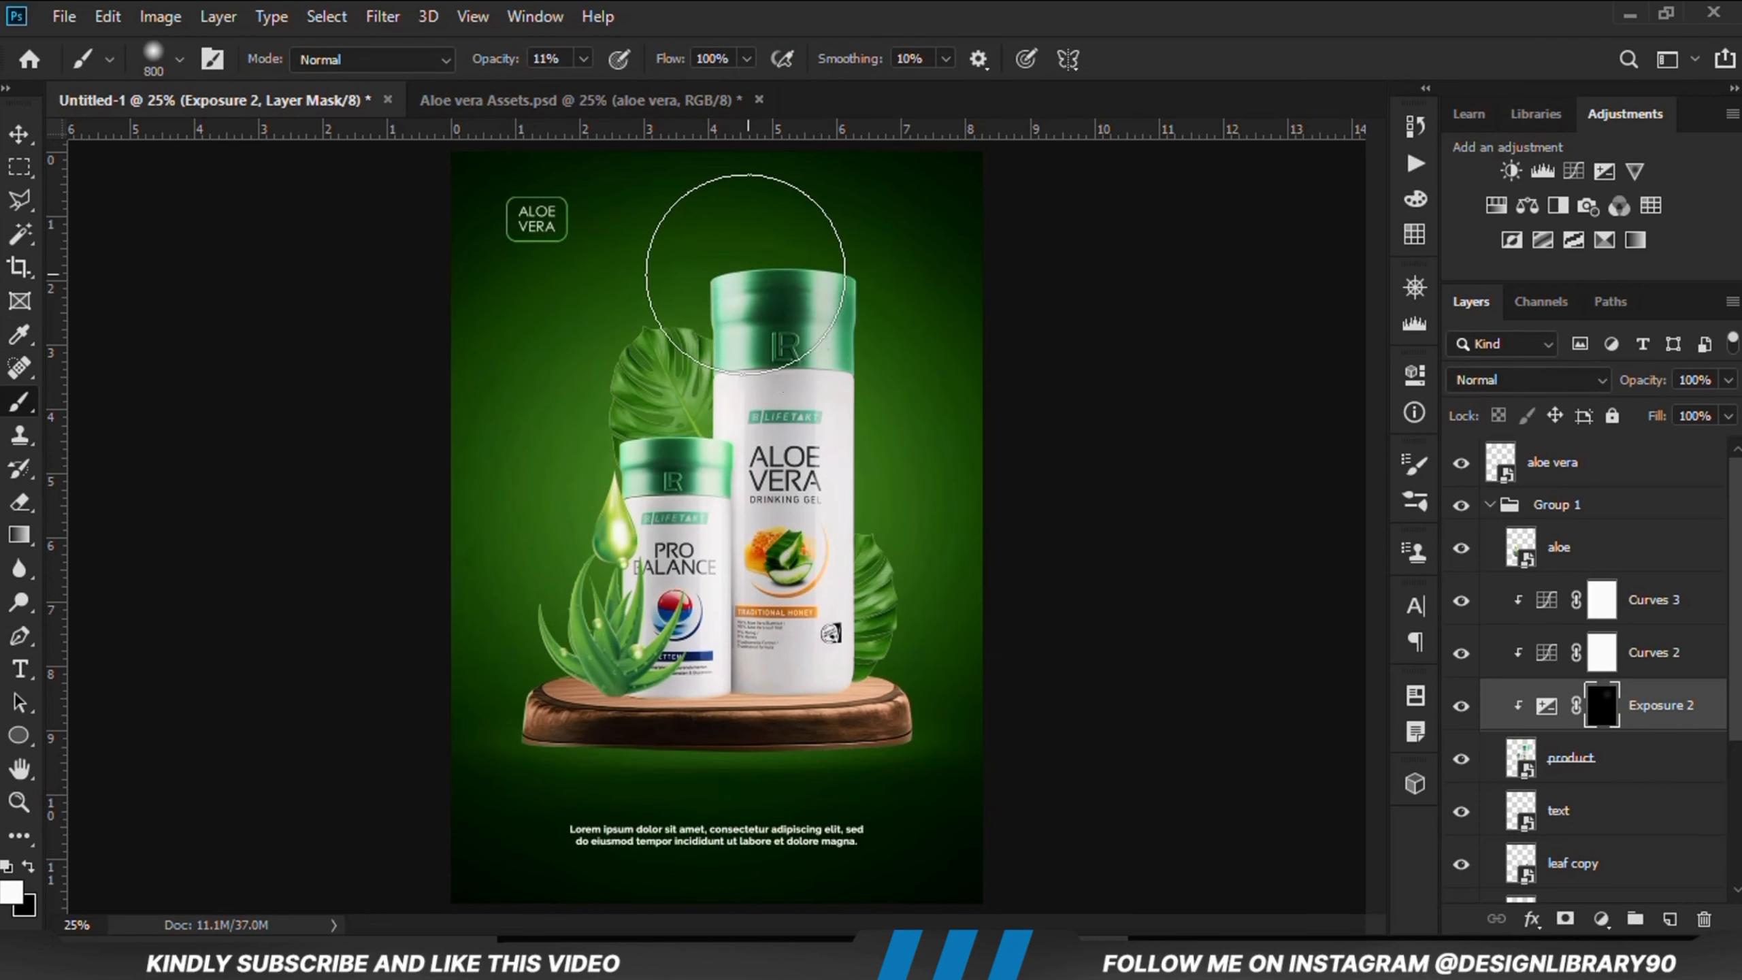
click(584, 60)
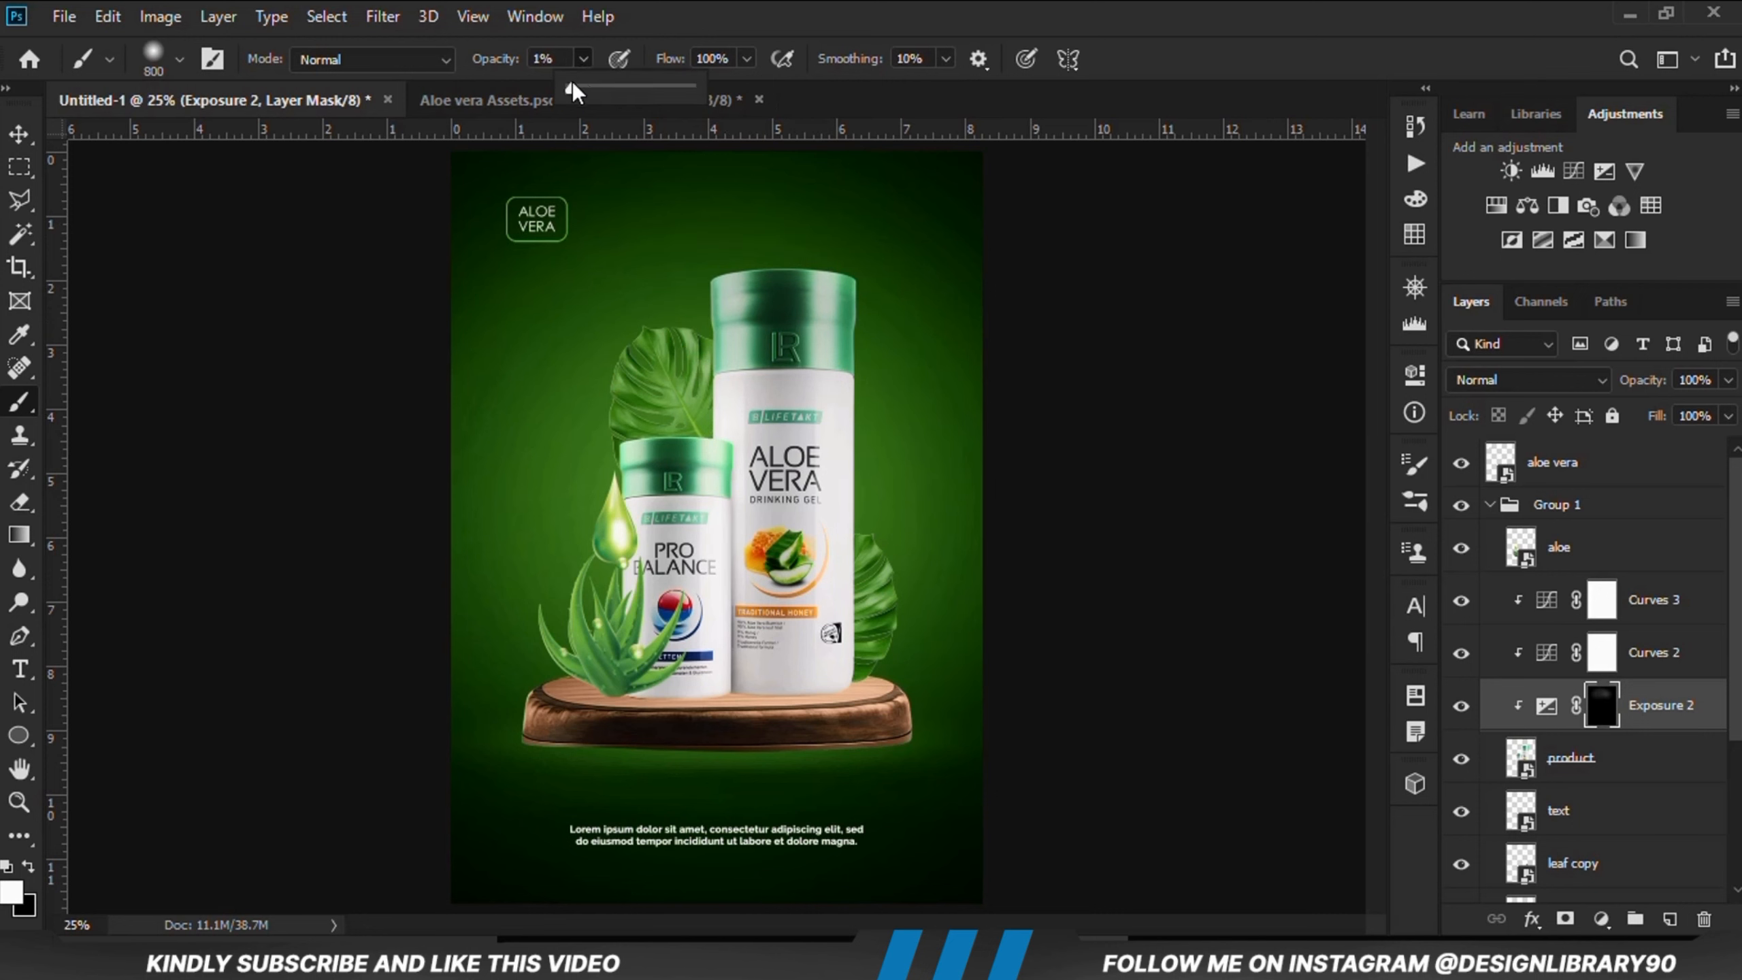
click(769, 6)
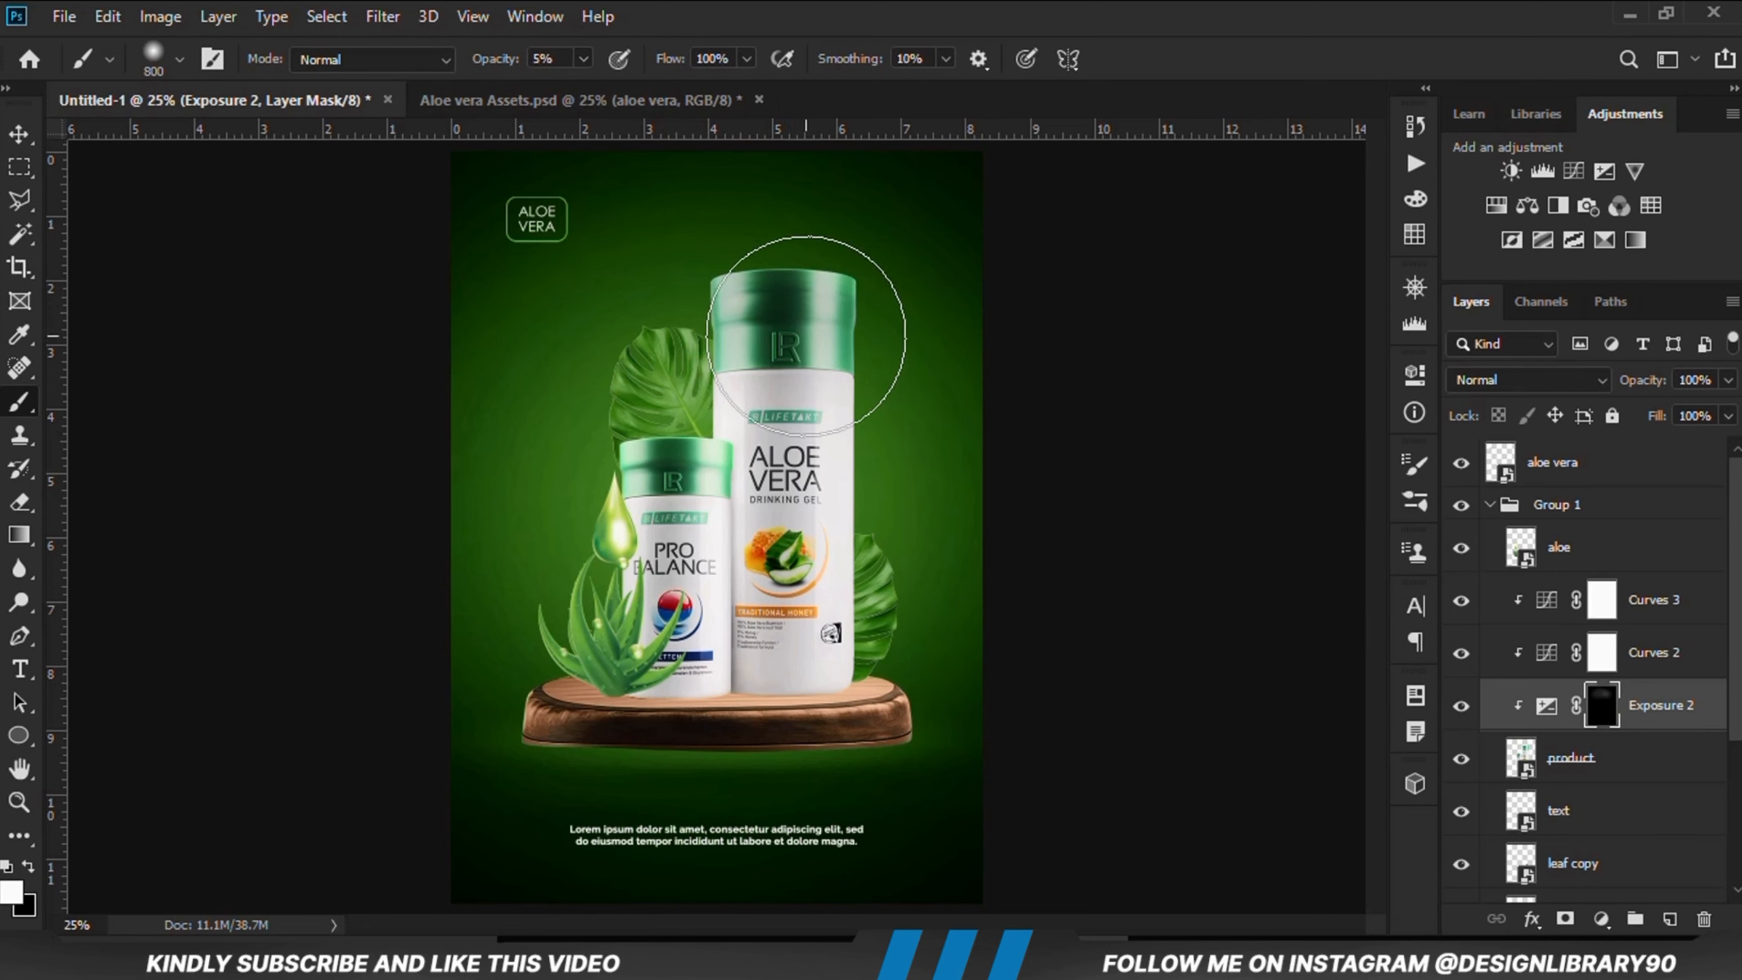
mouse_move(837, 346)
mouse_down()
mouse_move(852, 537)
mouse_move(824, 702)
mouse_move(581, 710)
mouse_move(582, 447)
mouse_up()
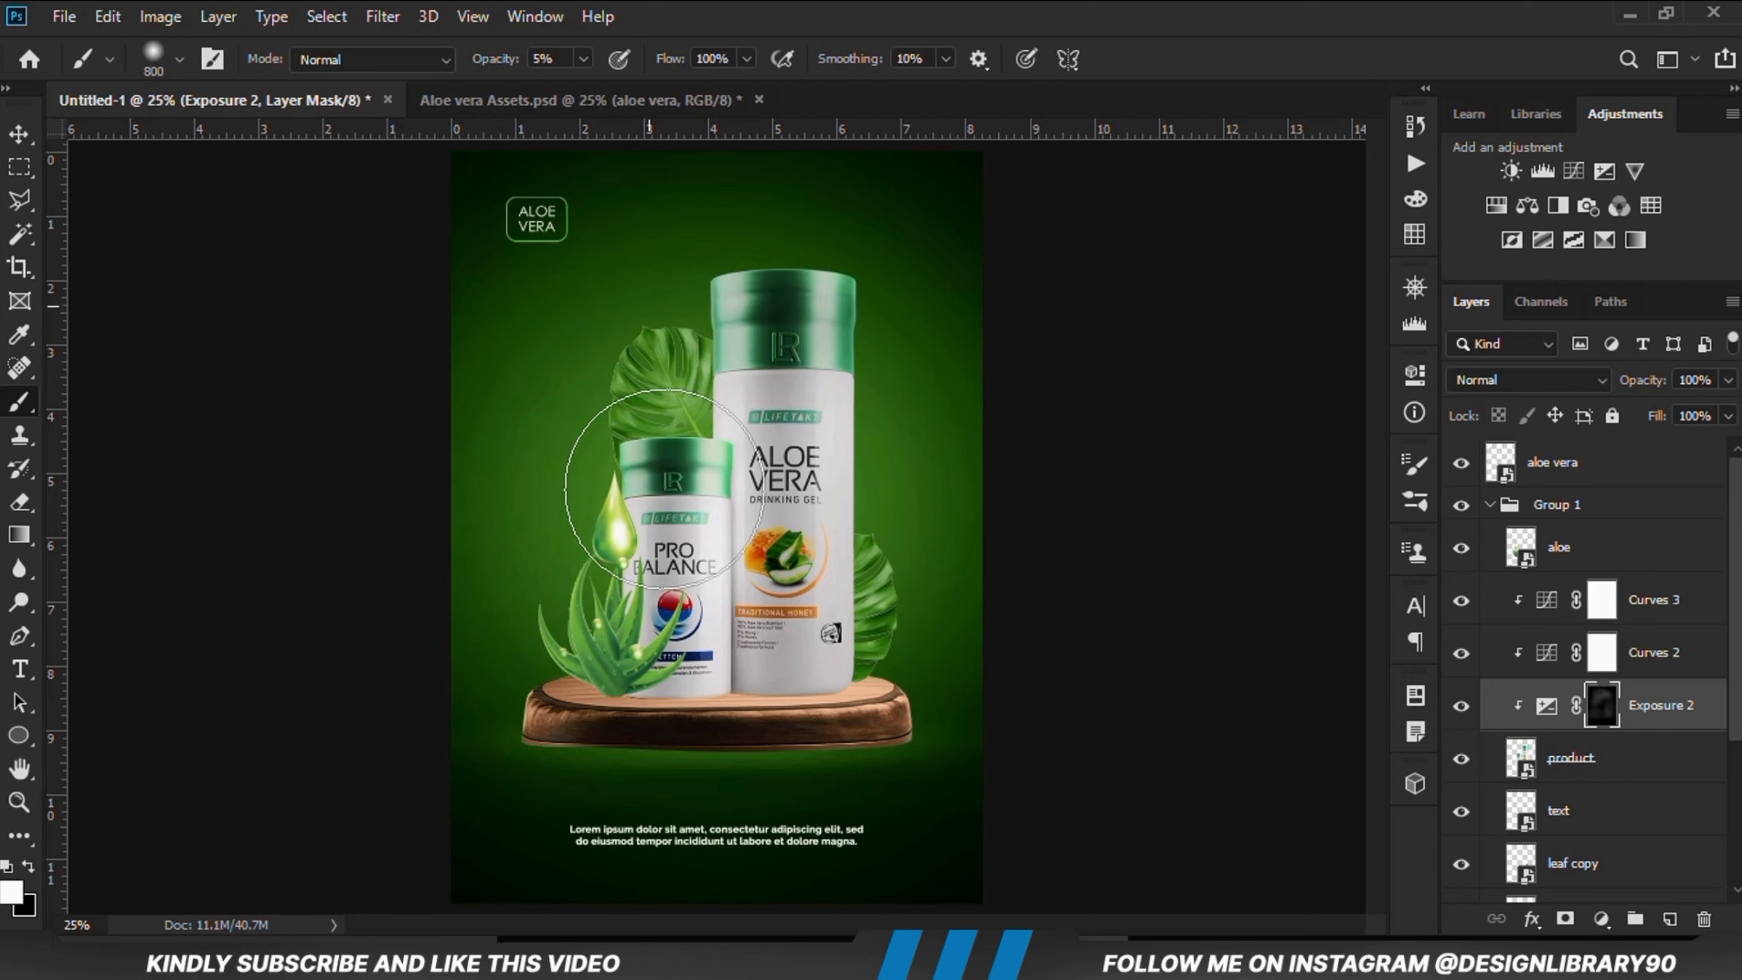
mouse_move(376, 707)
mouse_down()
mouse_move(627, 744)
mouse_move(589, 605)
mouse_move(584, 351)
mouse_move(666, 248)
mouse_up()
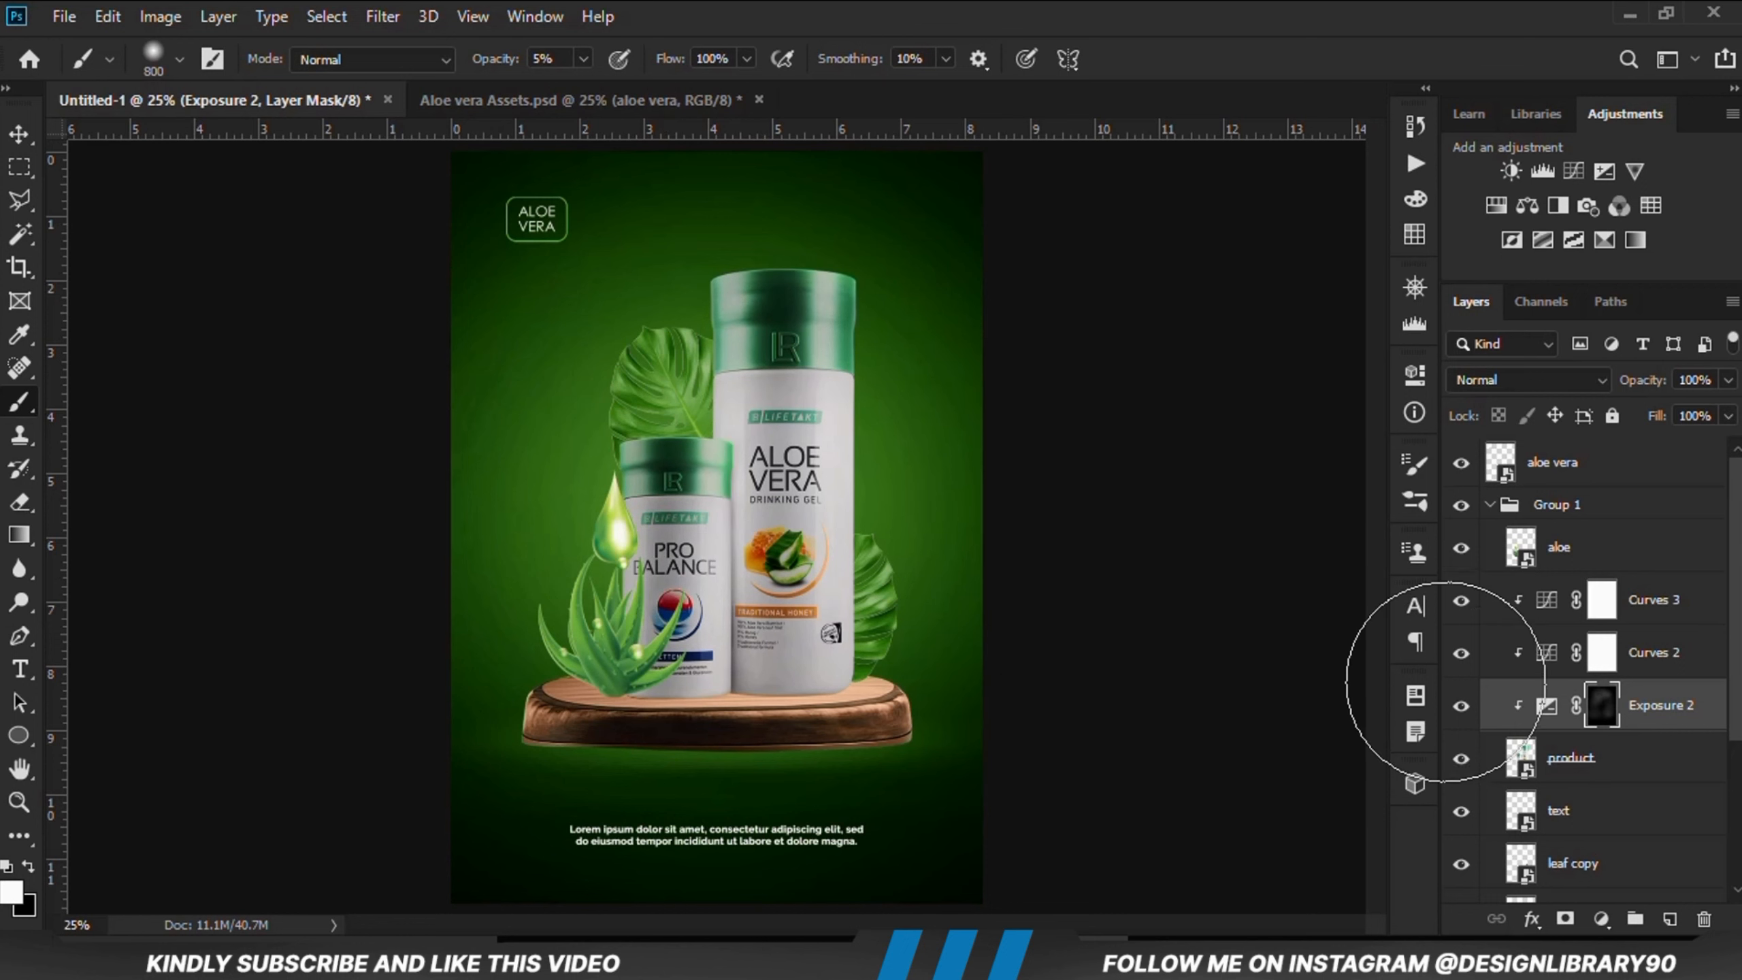
drag(836, 590, 845, 593)
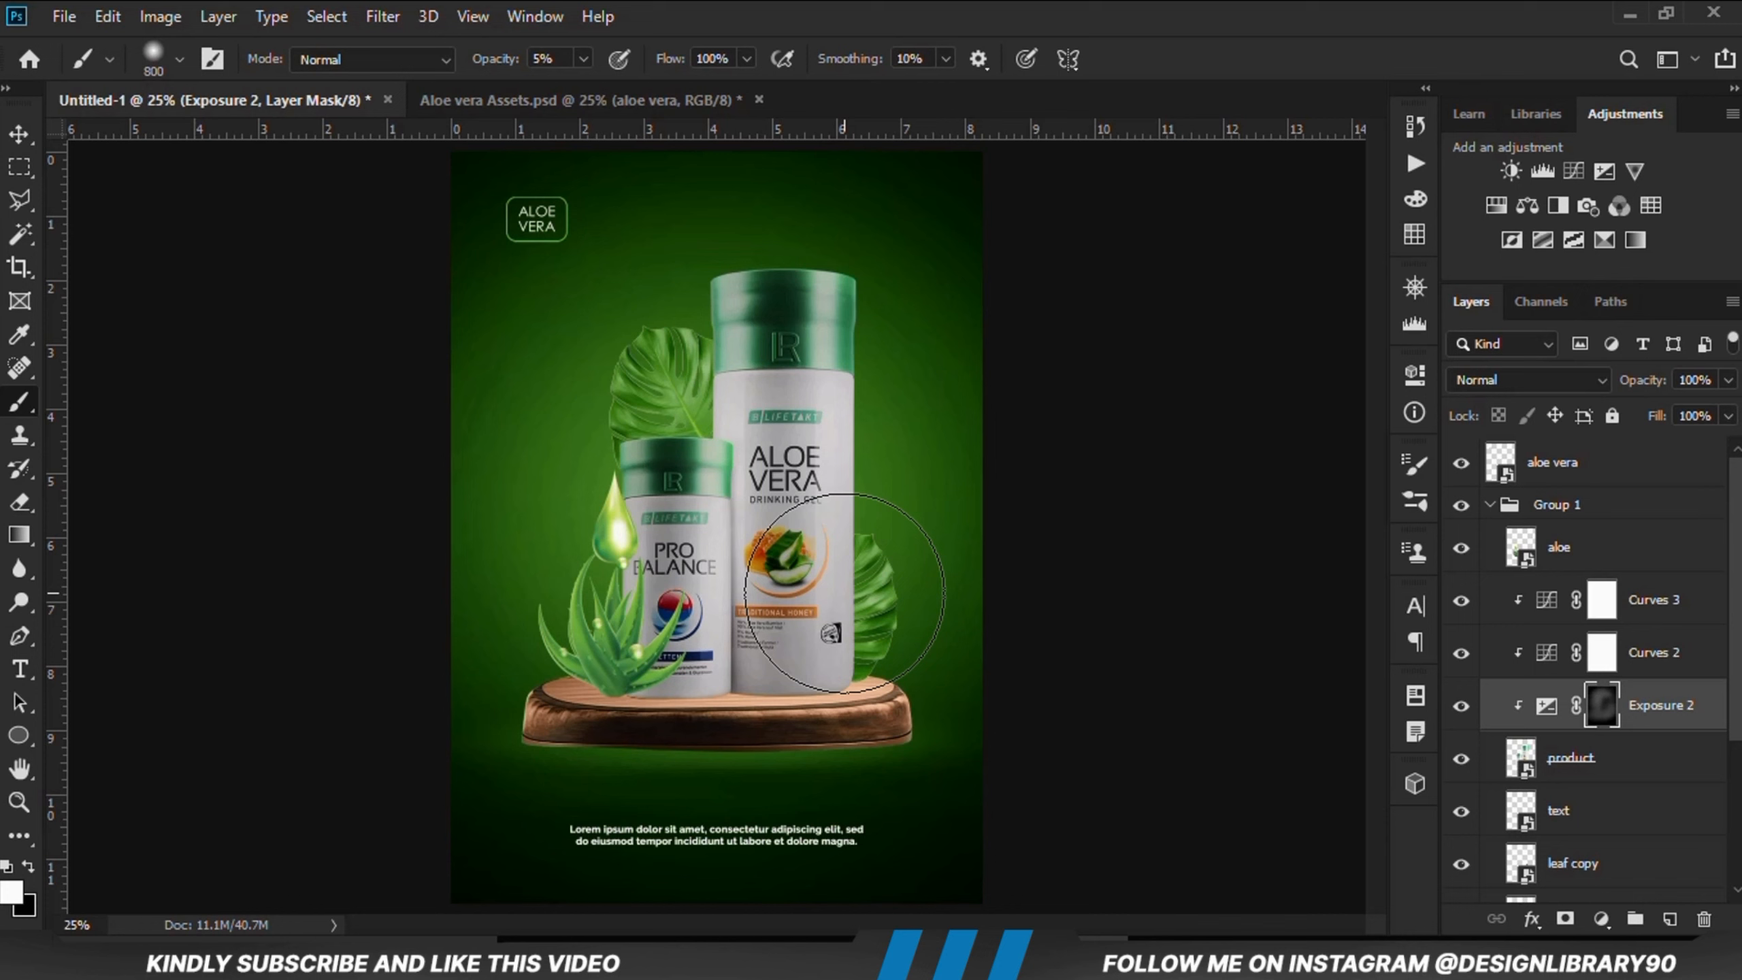
Step: Compare the Exposure 2 effect on and off, then set that layer's opacity to 86%
key(v)
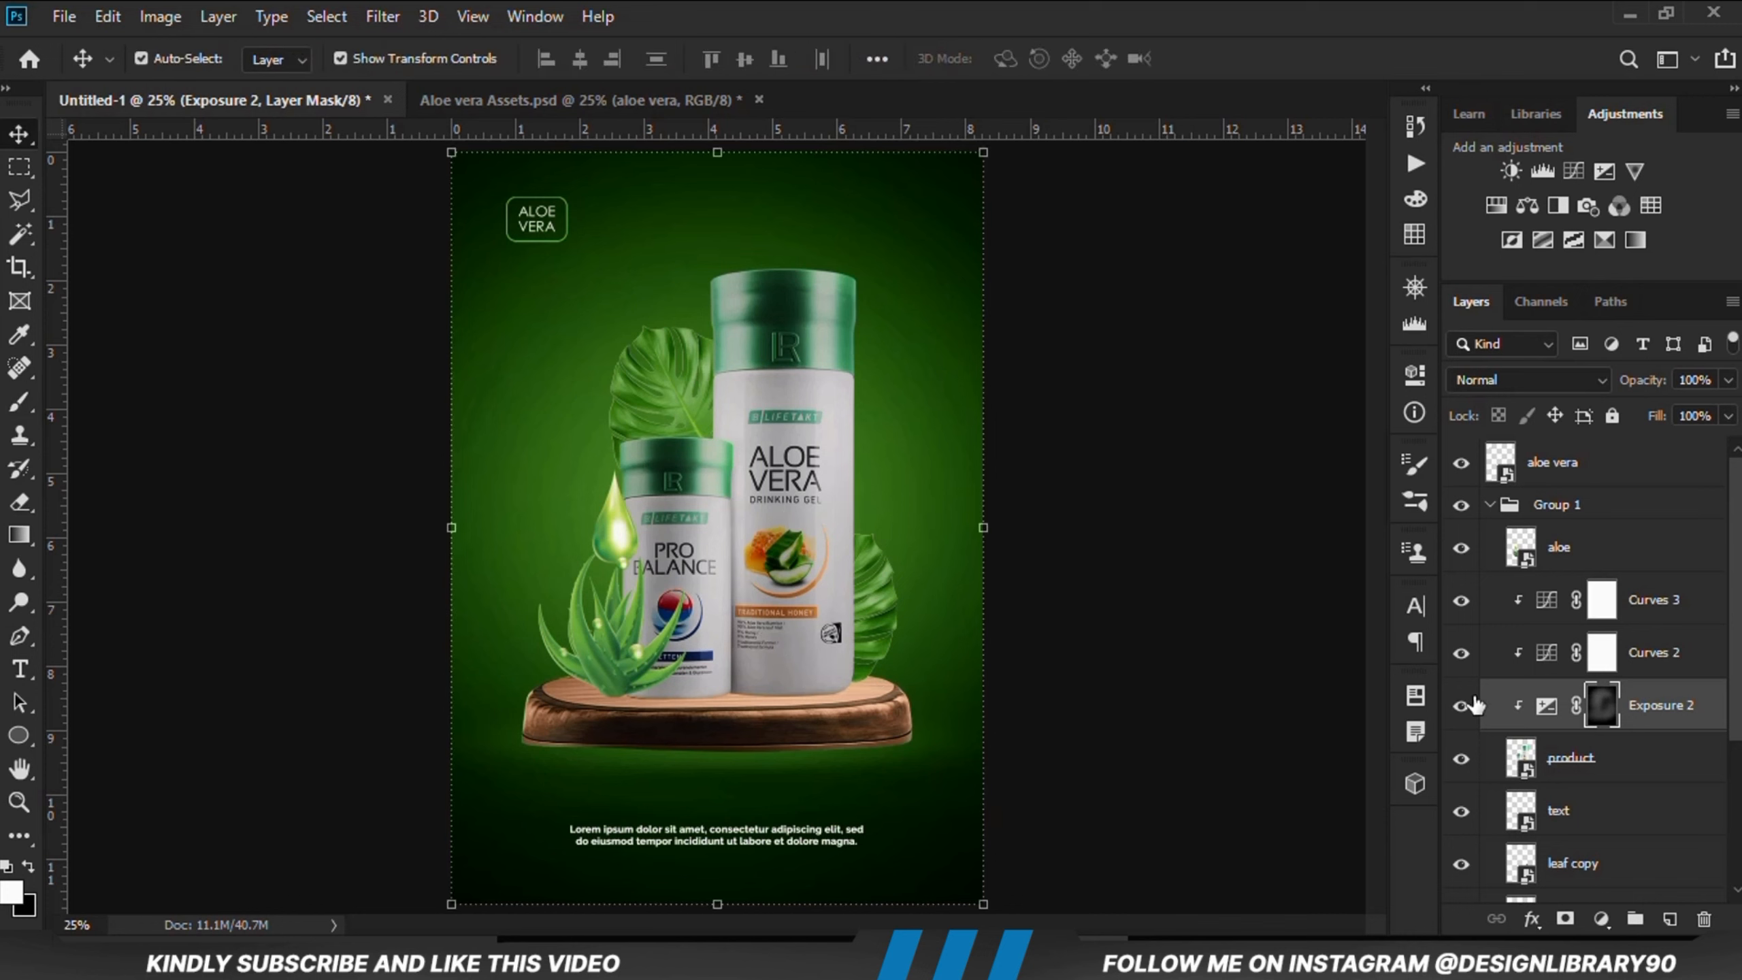
click(1471, 705)
click(1474, 706)
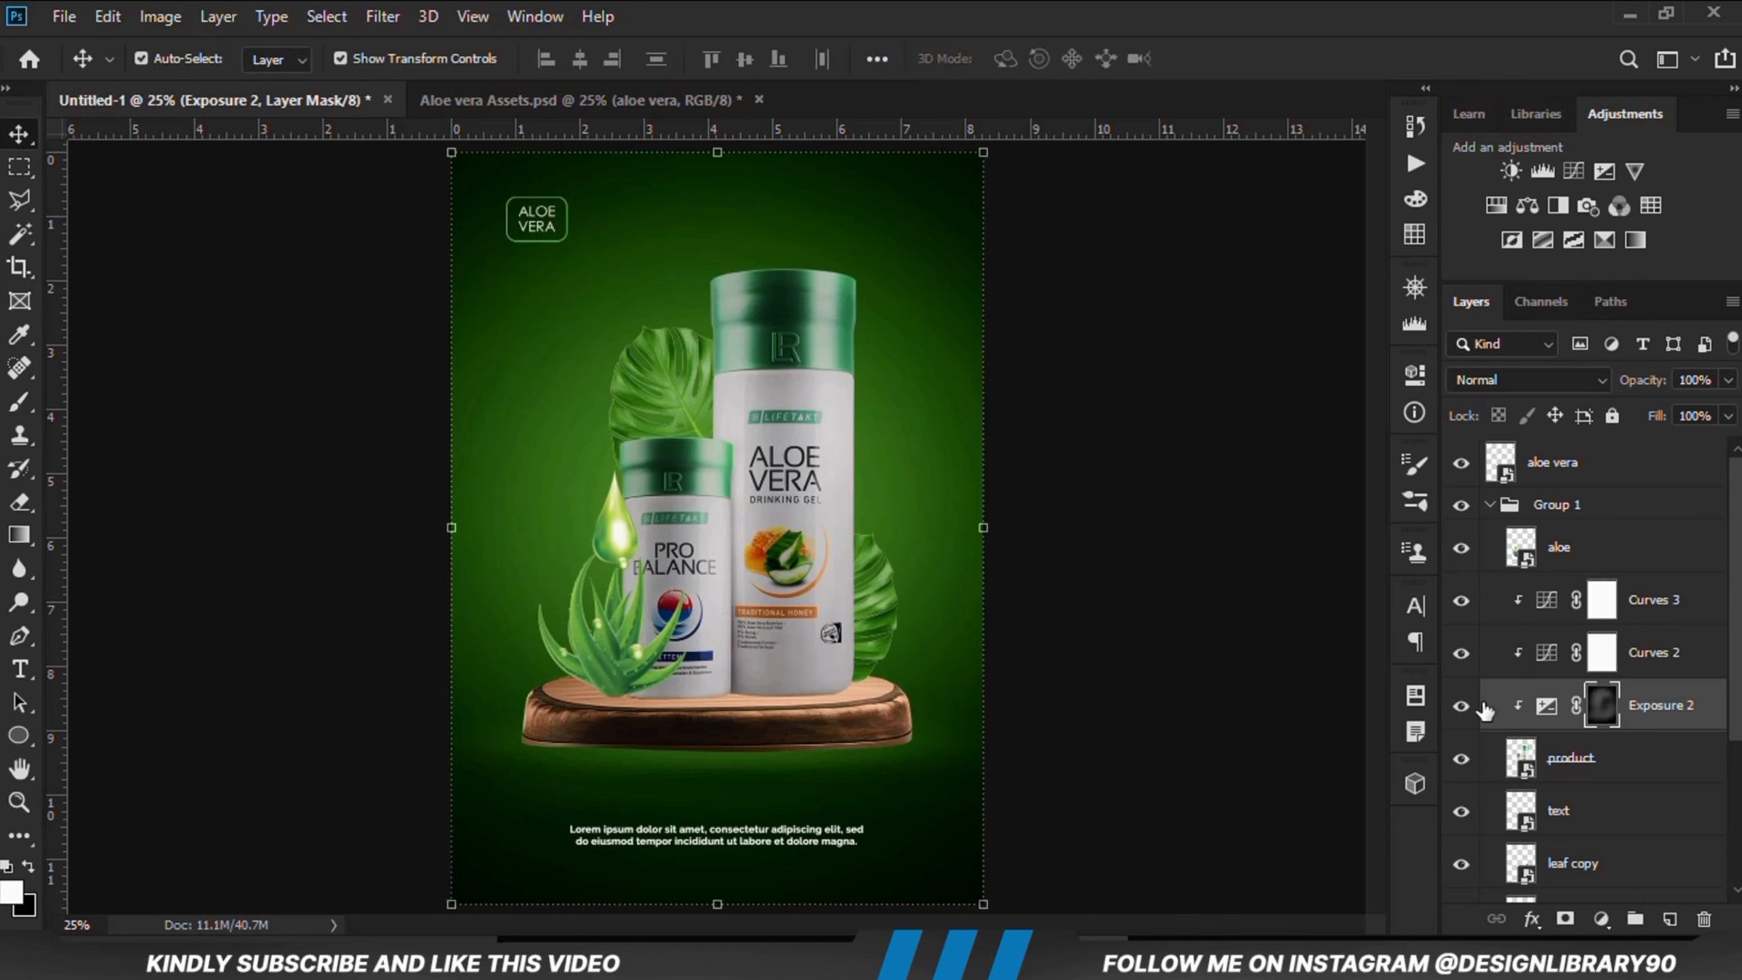
click(1728, 382)
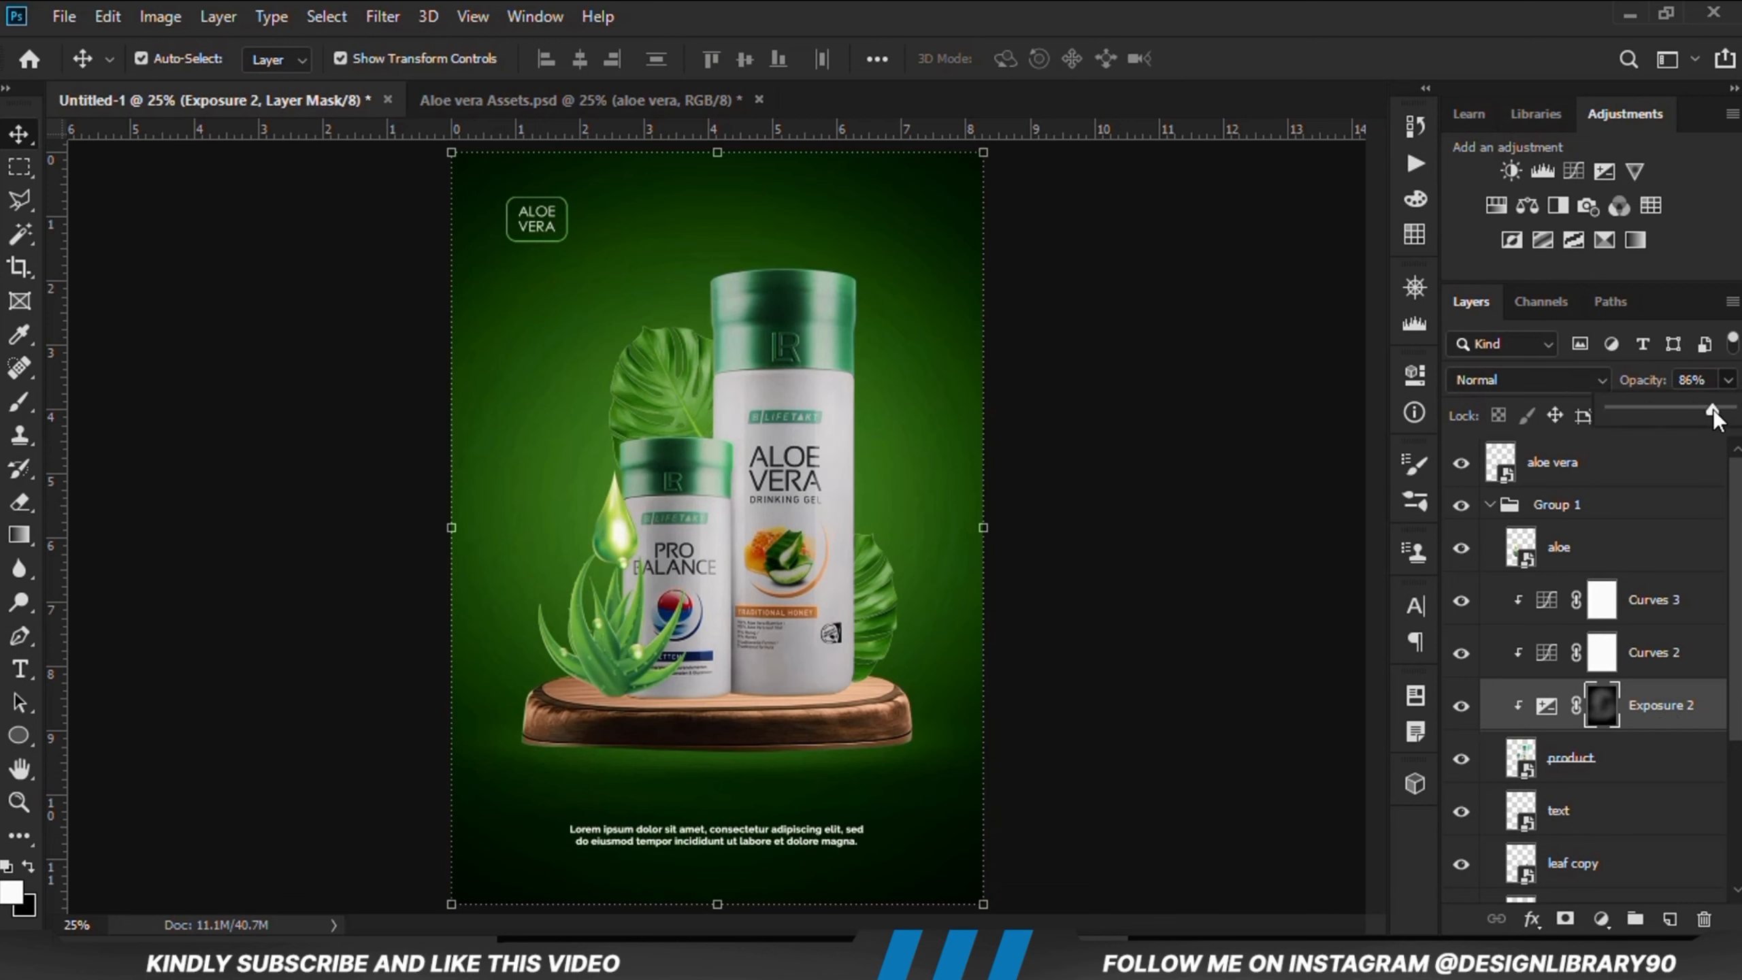
Step: Select the podium and add an Exposure adjustment clipped to it, set to -5.33, then invert its mask
click(775, 721)
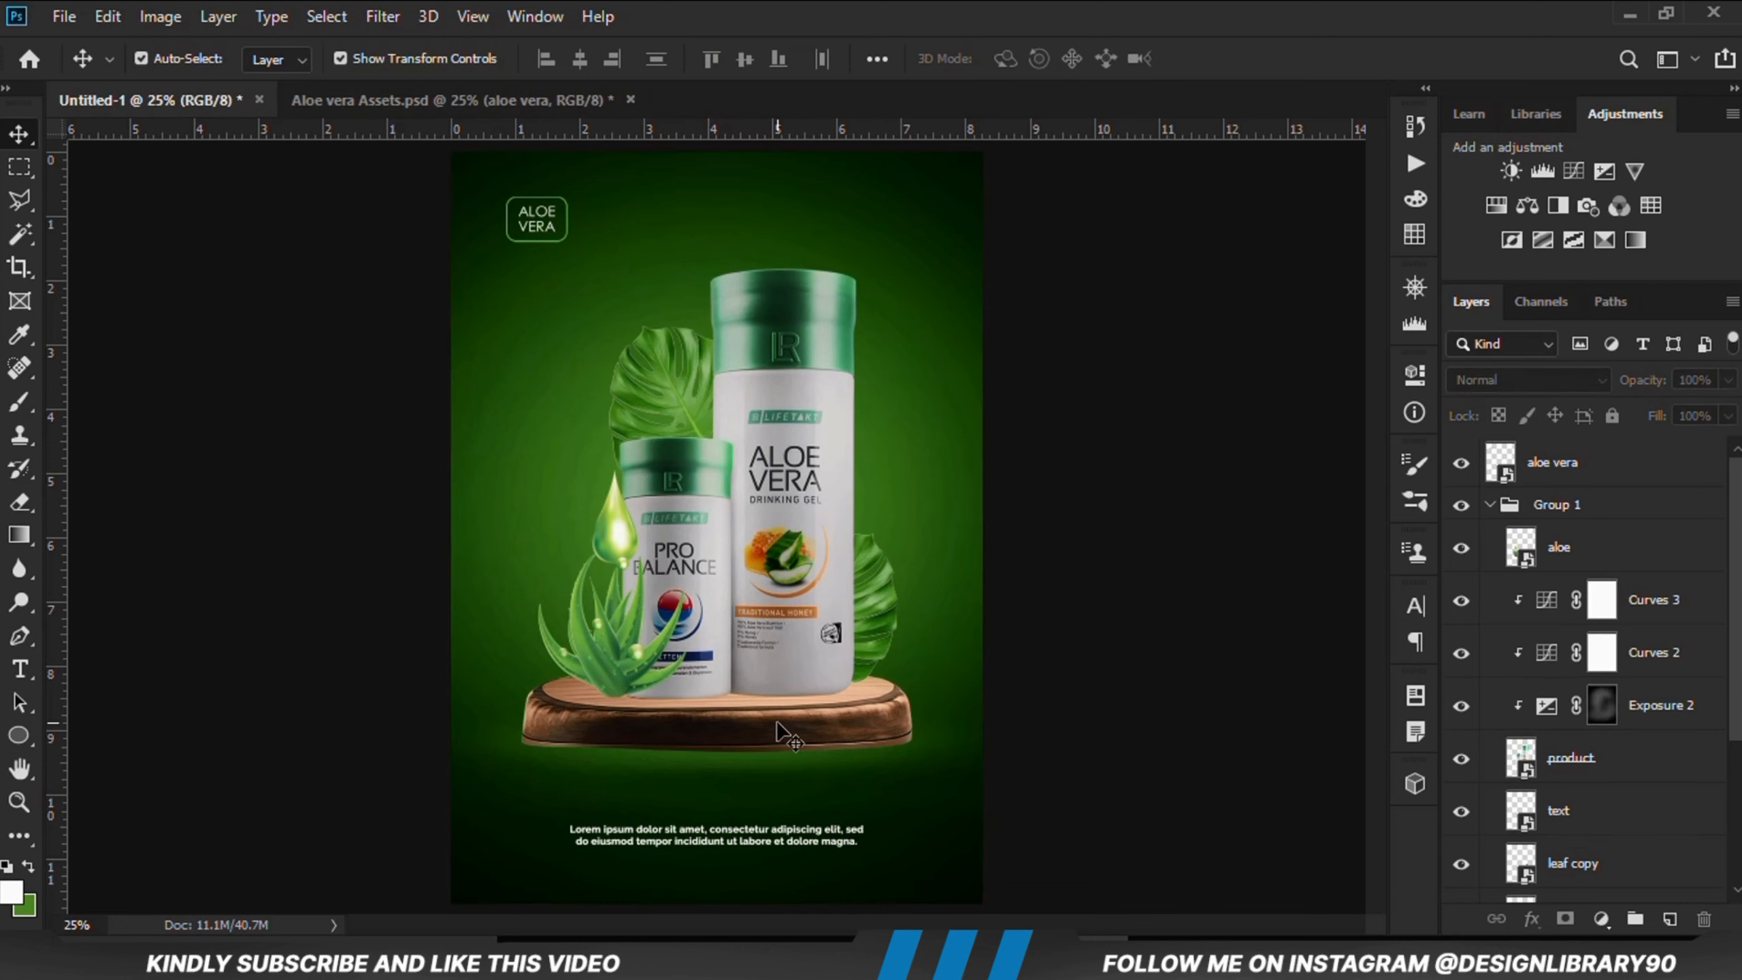
click(1460, 878)
click(1459, 878)
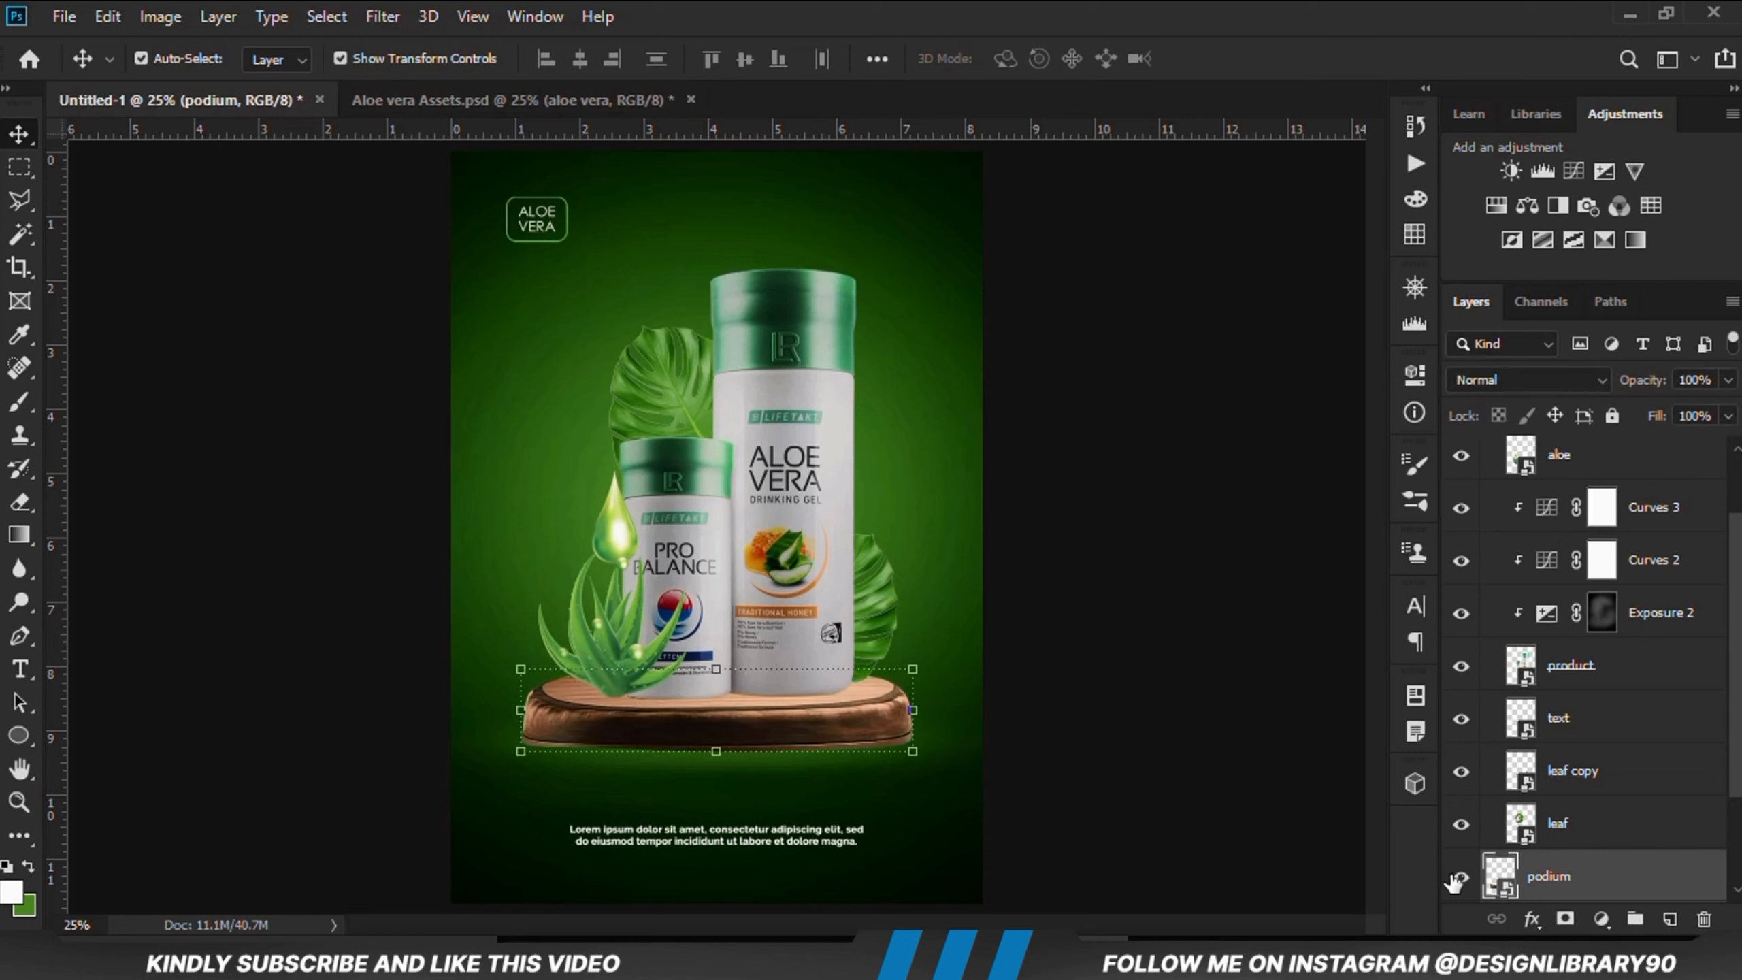
click(1600, 919)
click(1587, 613)
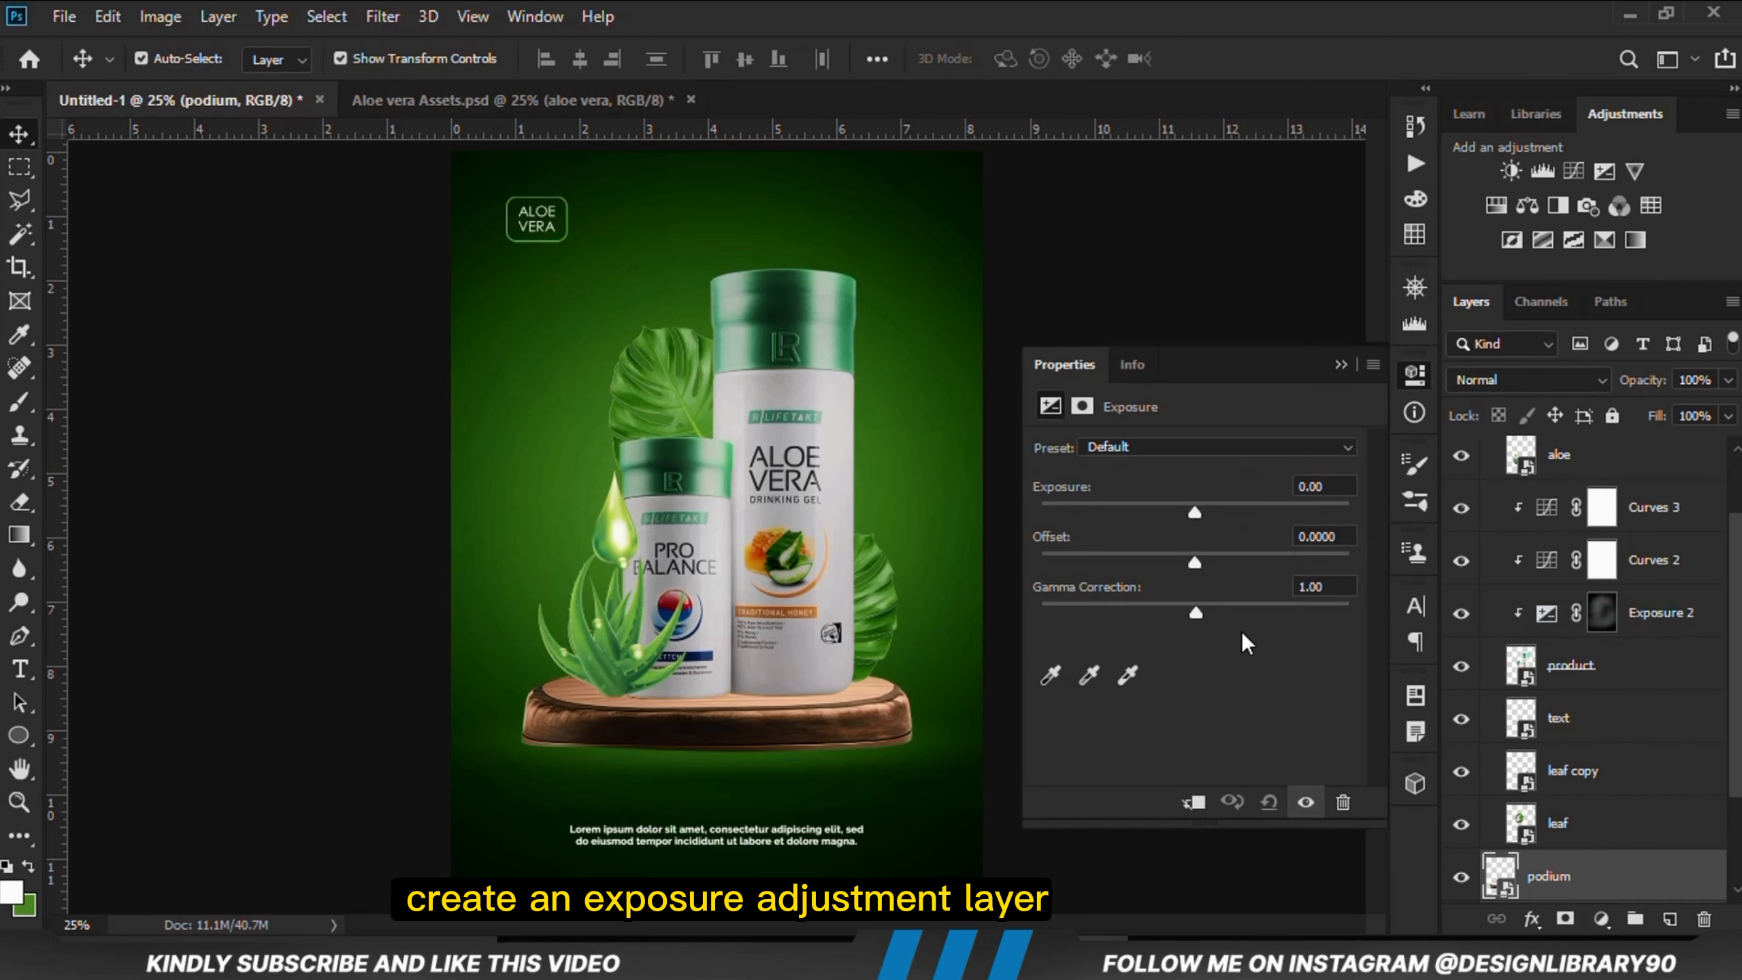
click(1193, 802)
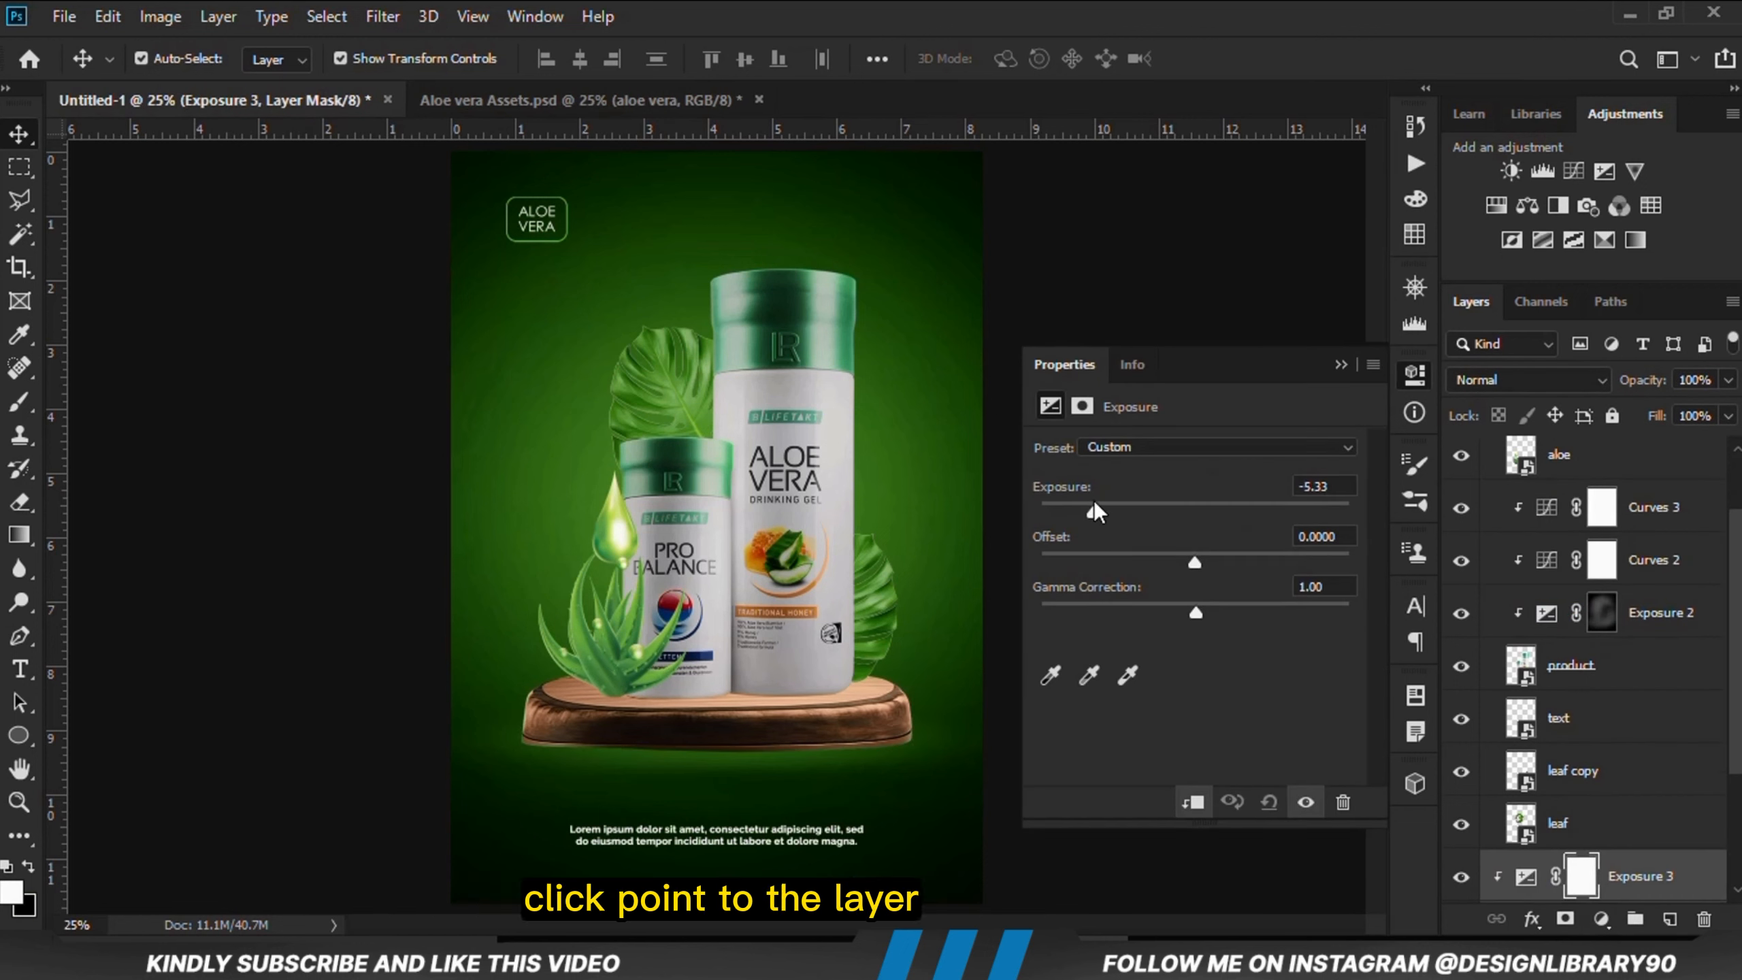
drag(1094, 505, 1091, 505)
click(1339, 365)
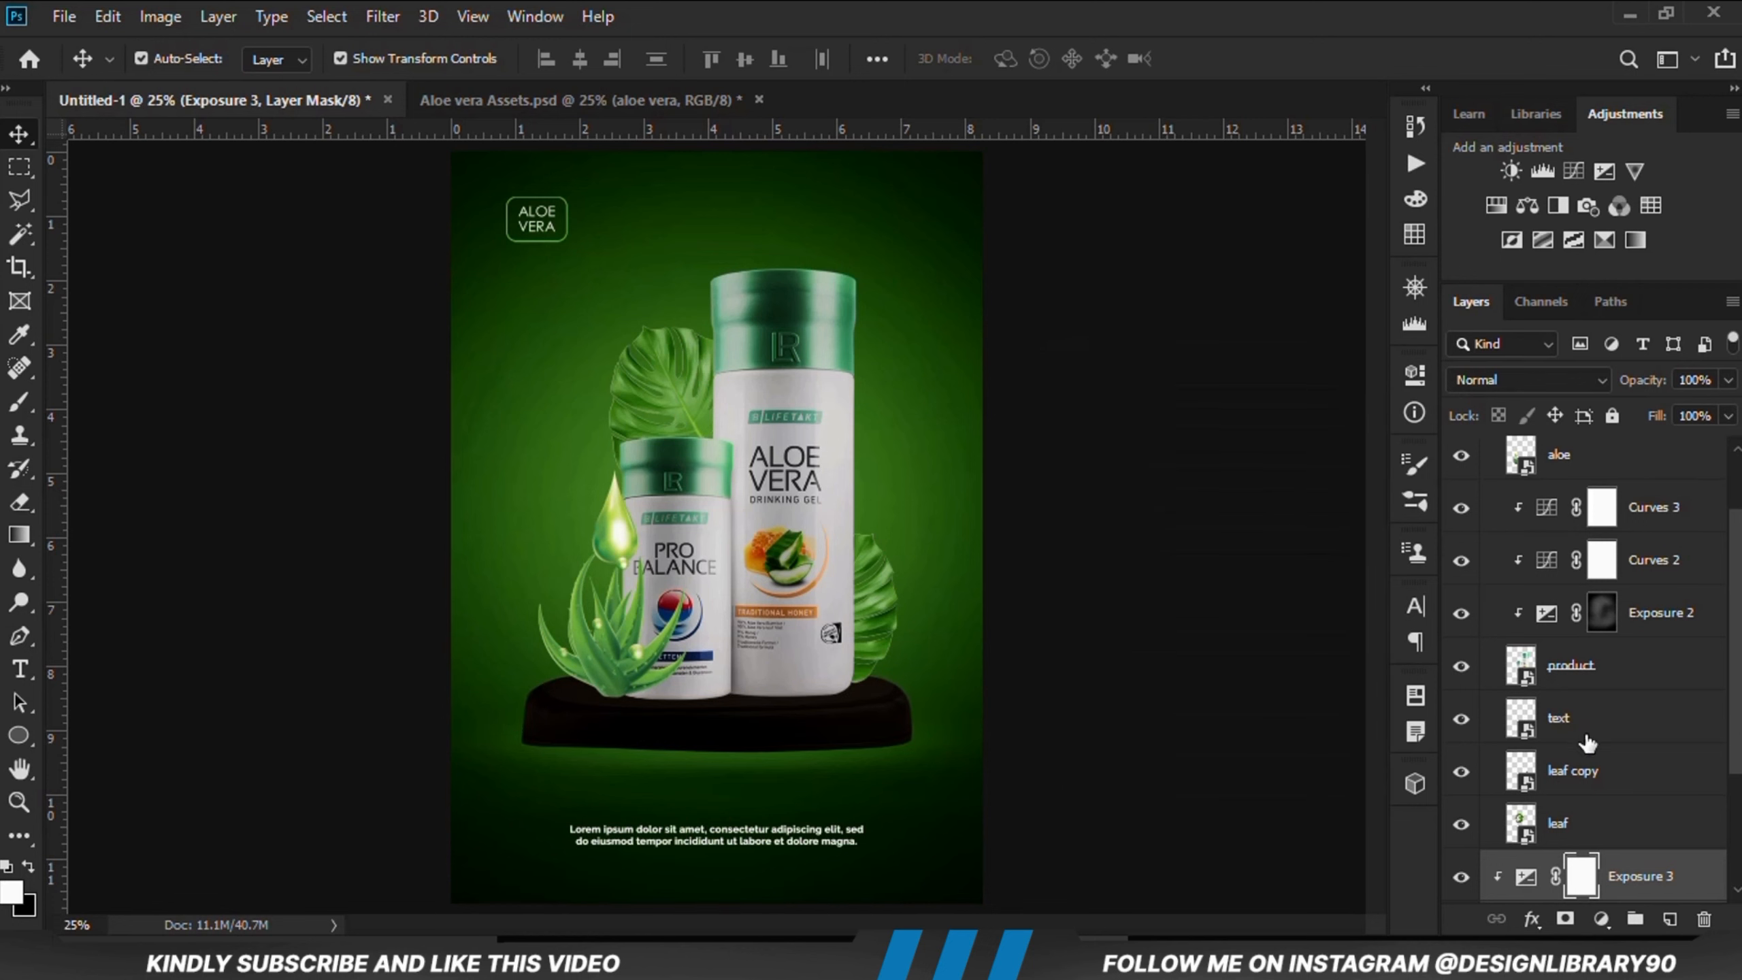
scroll(1588, 743, down, 2)
key(ctrl+i)
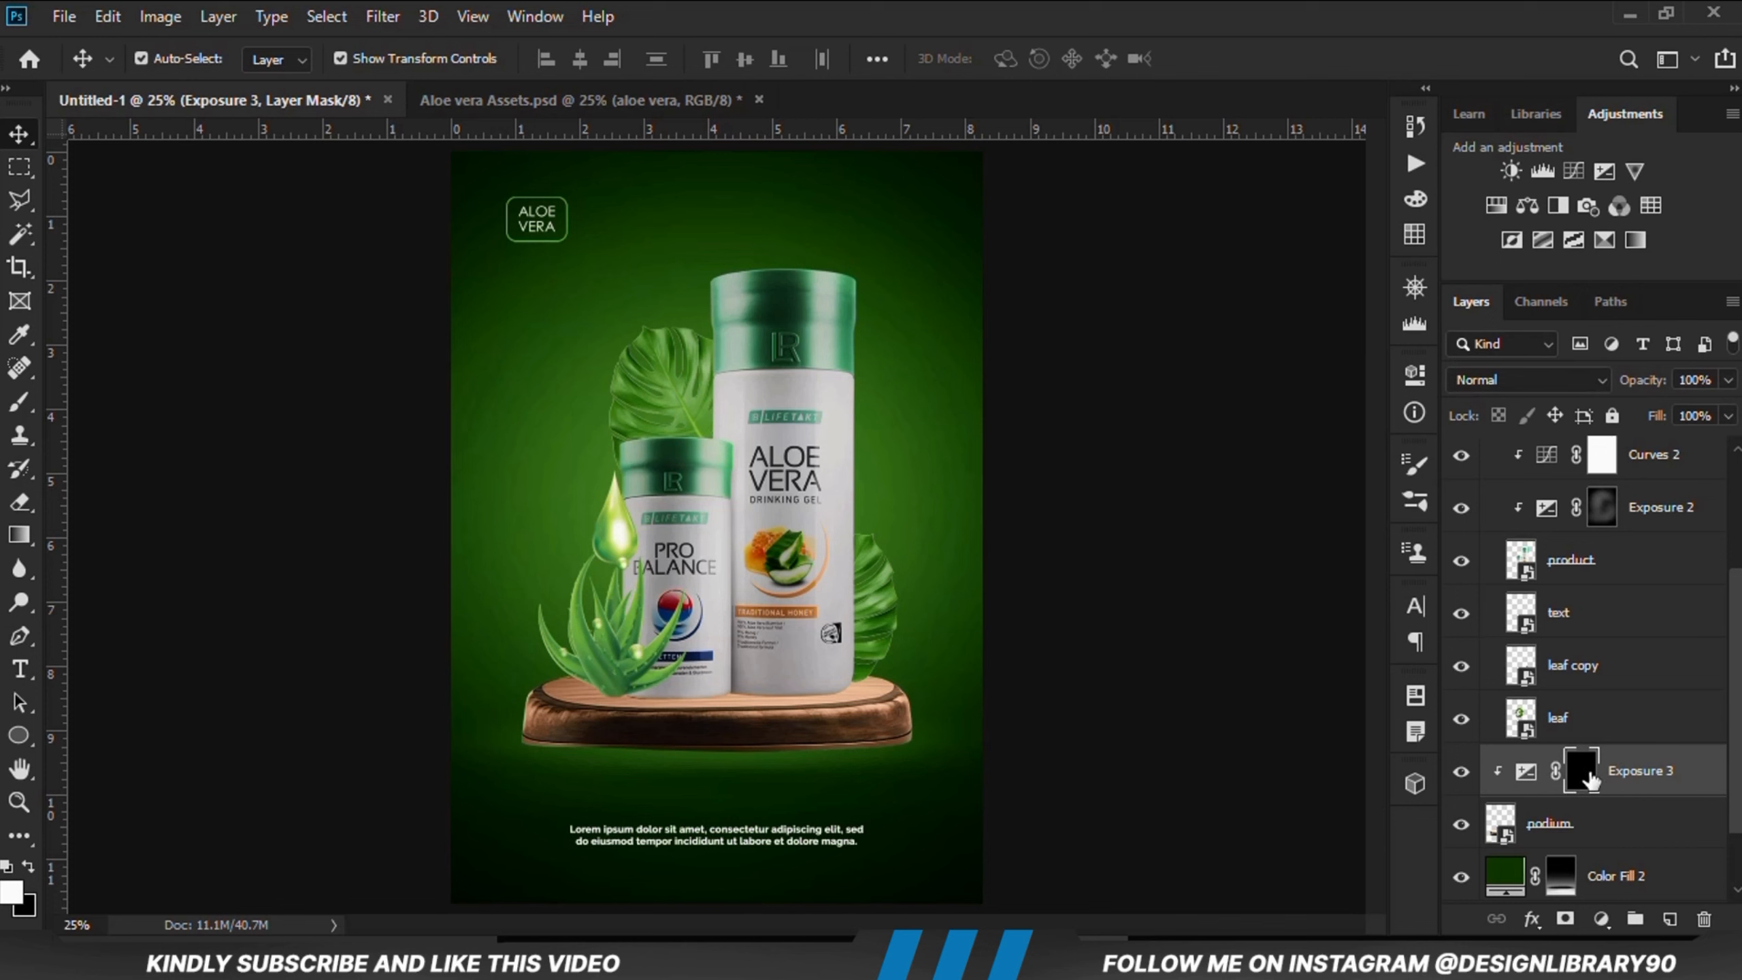
Step: Paint white with a 400 px brush at 8% opacity over the podium's left and right edges on the Exposure 3 mask
click(19, 404)
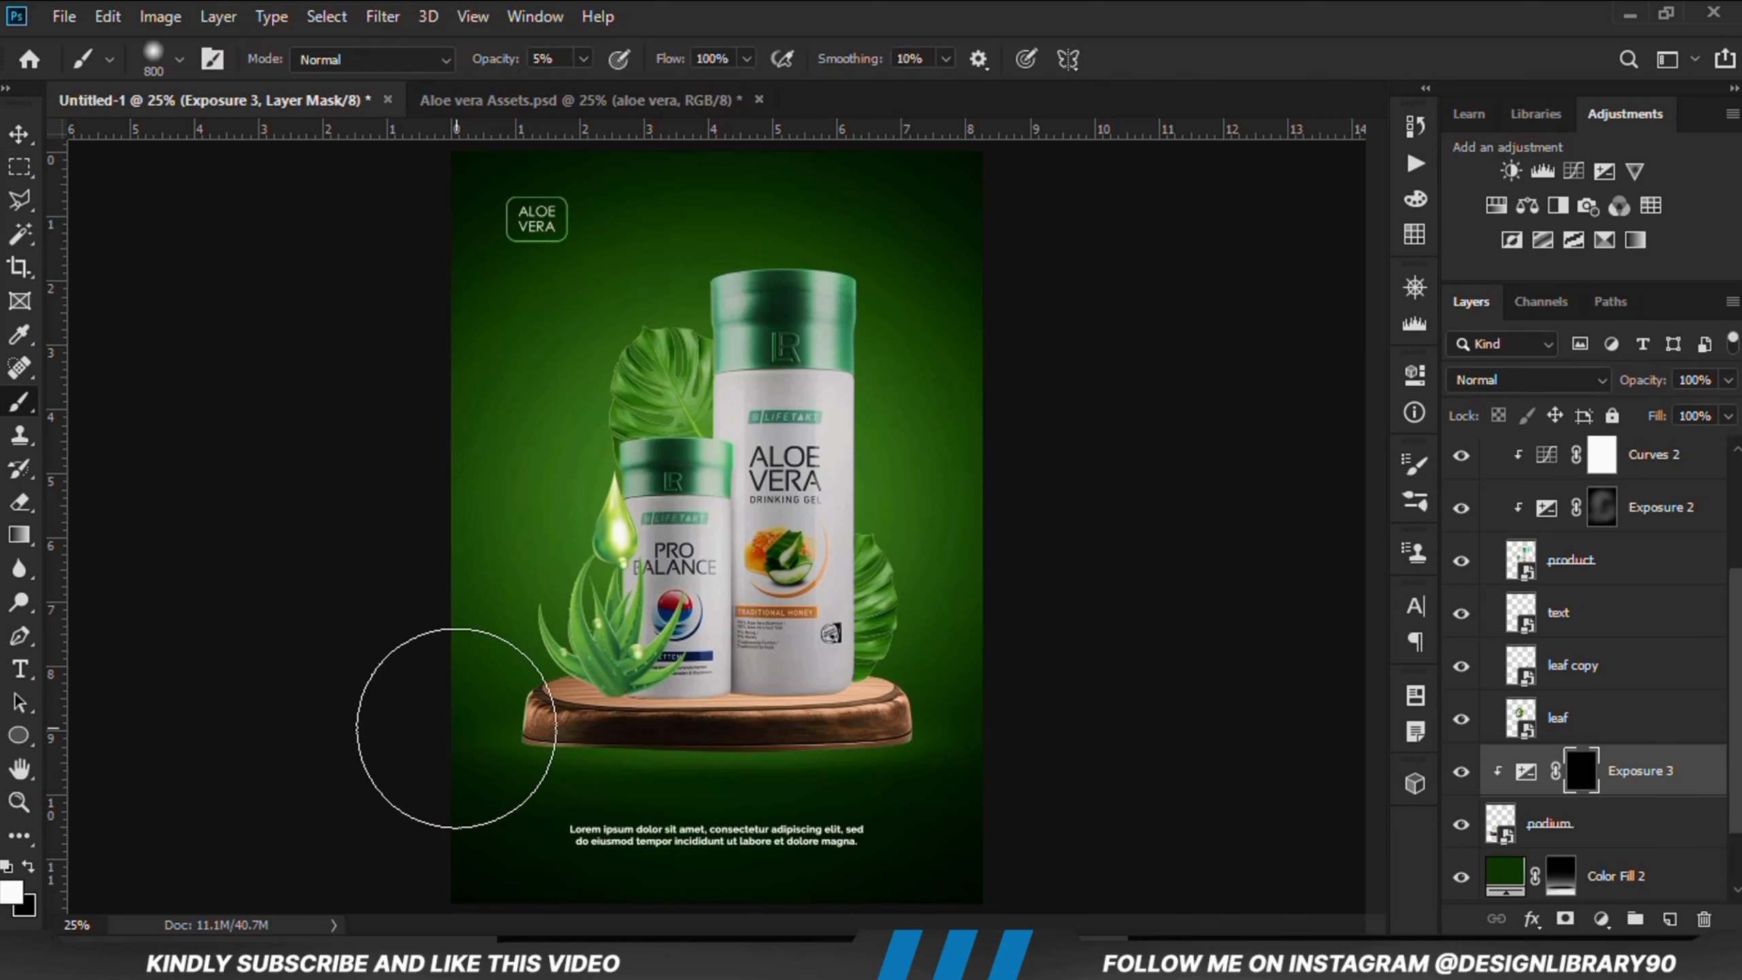
key(bracketleft)
key(bracketleft)
key(bracketleft)
key(bracketleft)
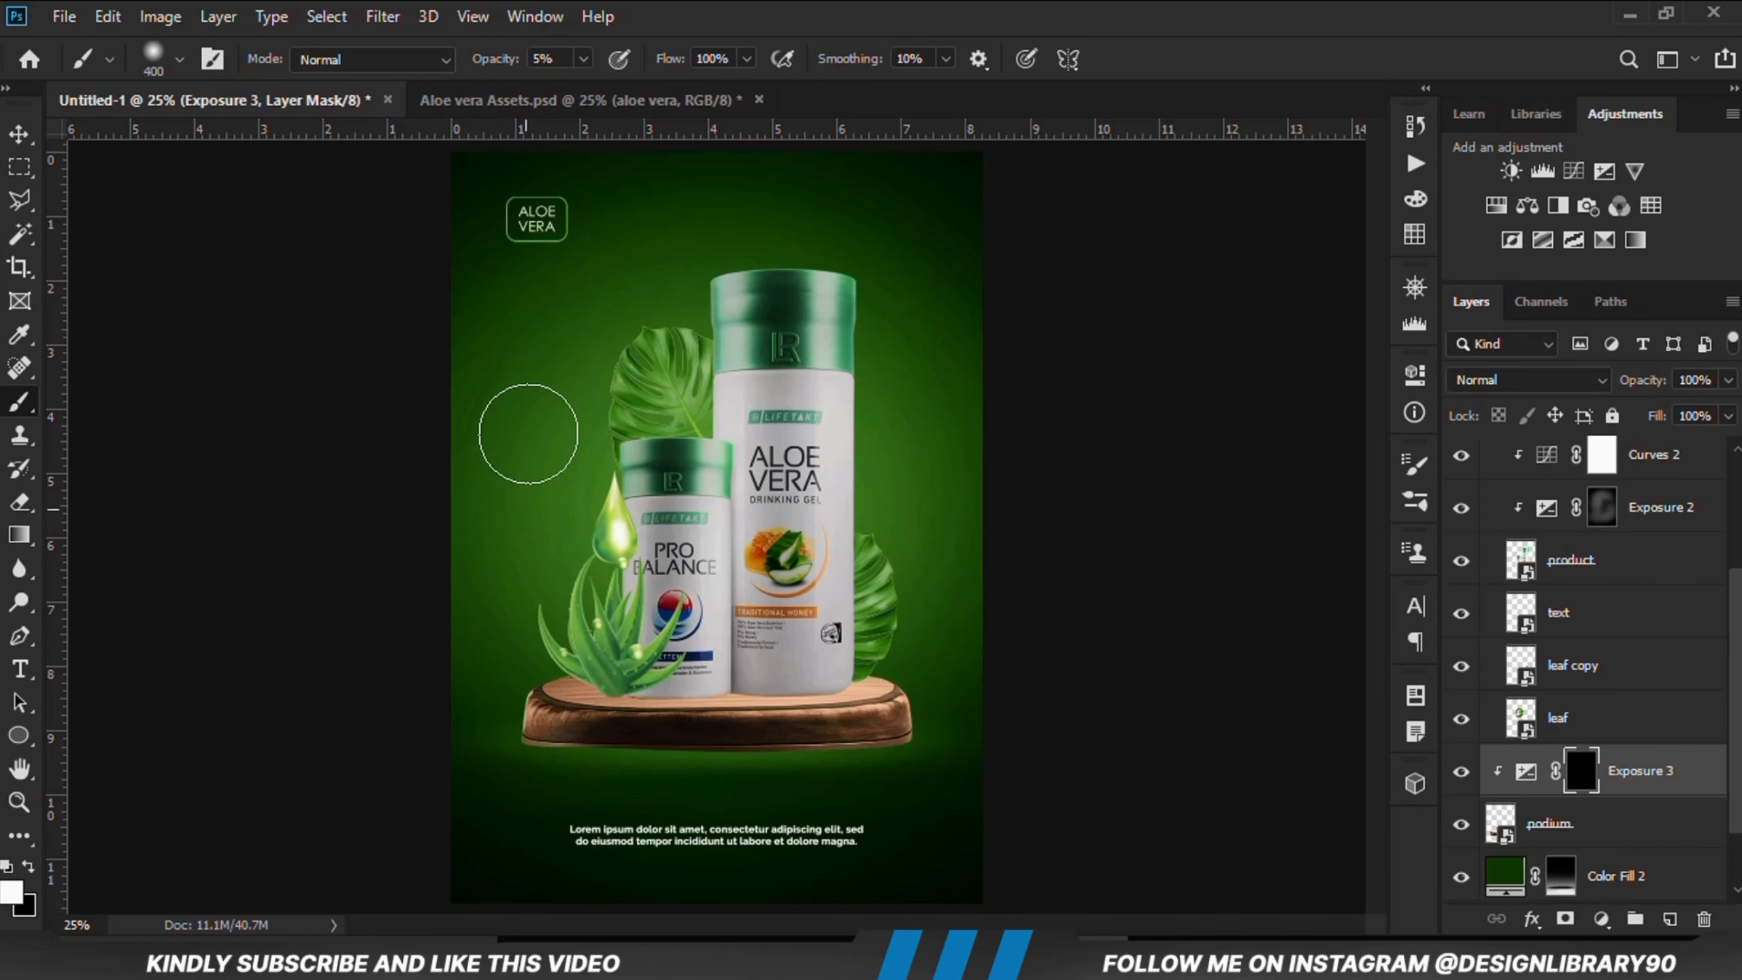
click(583, 59)
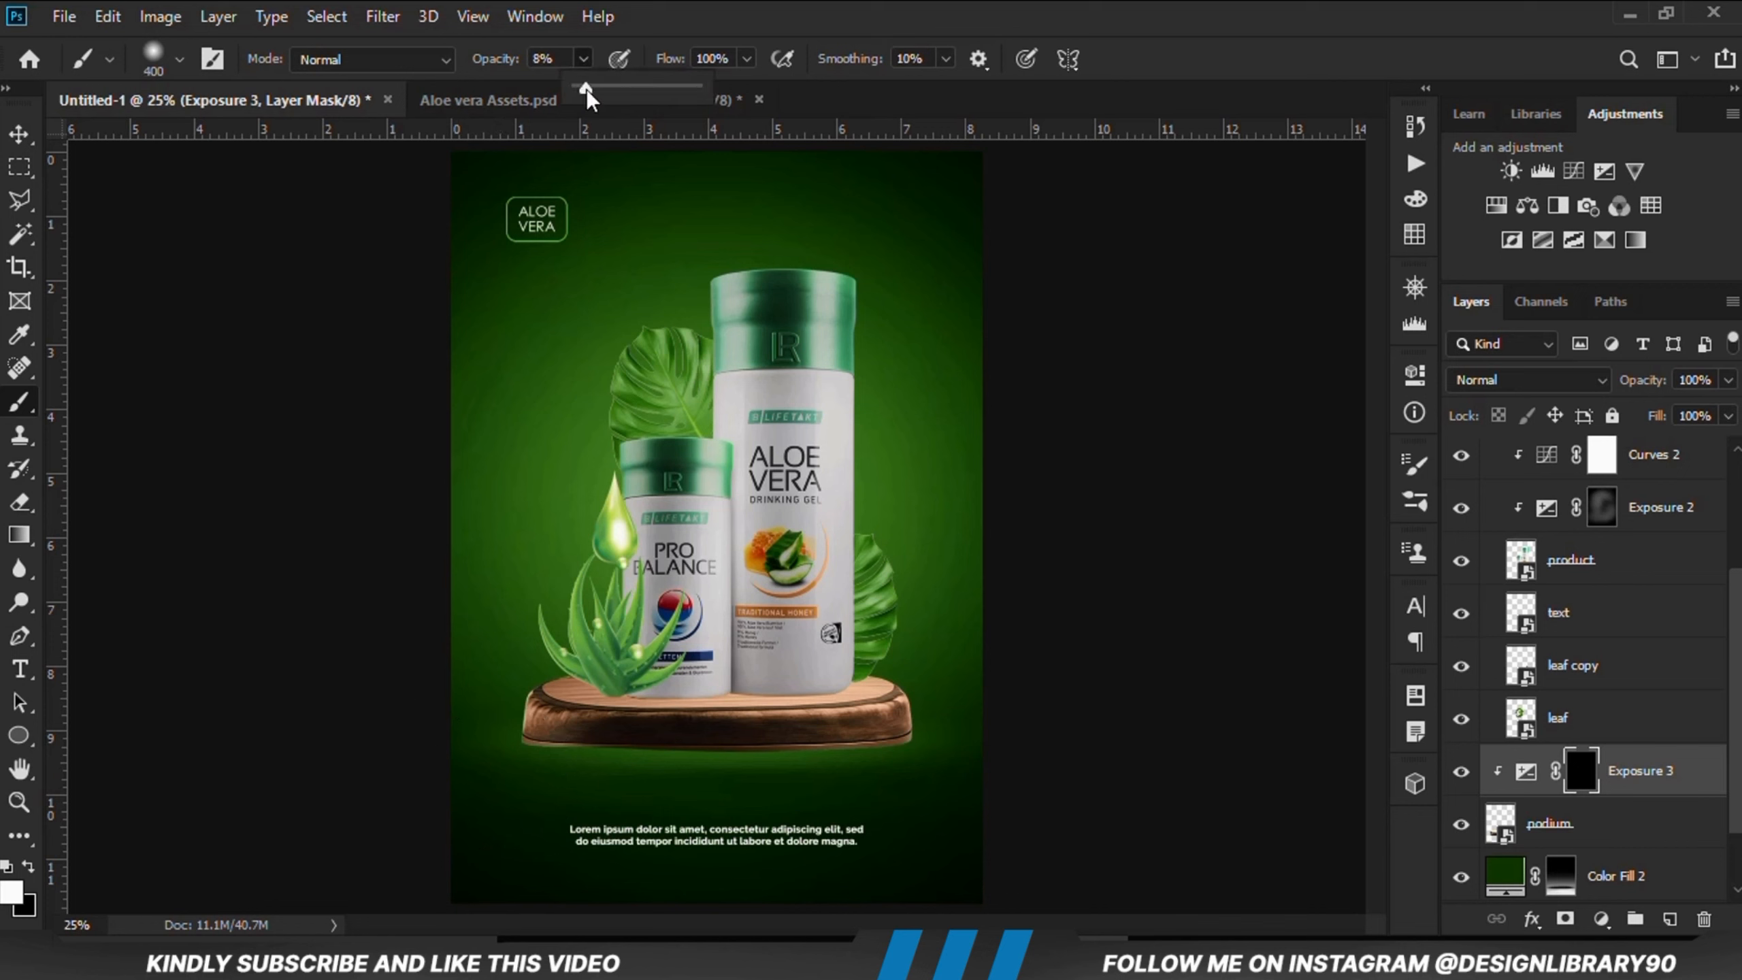
click(613, 31)
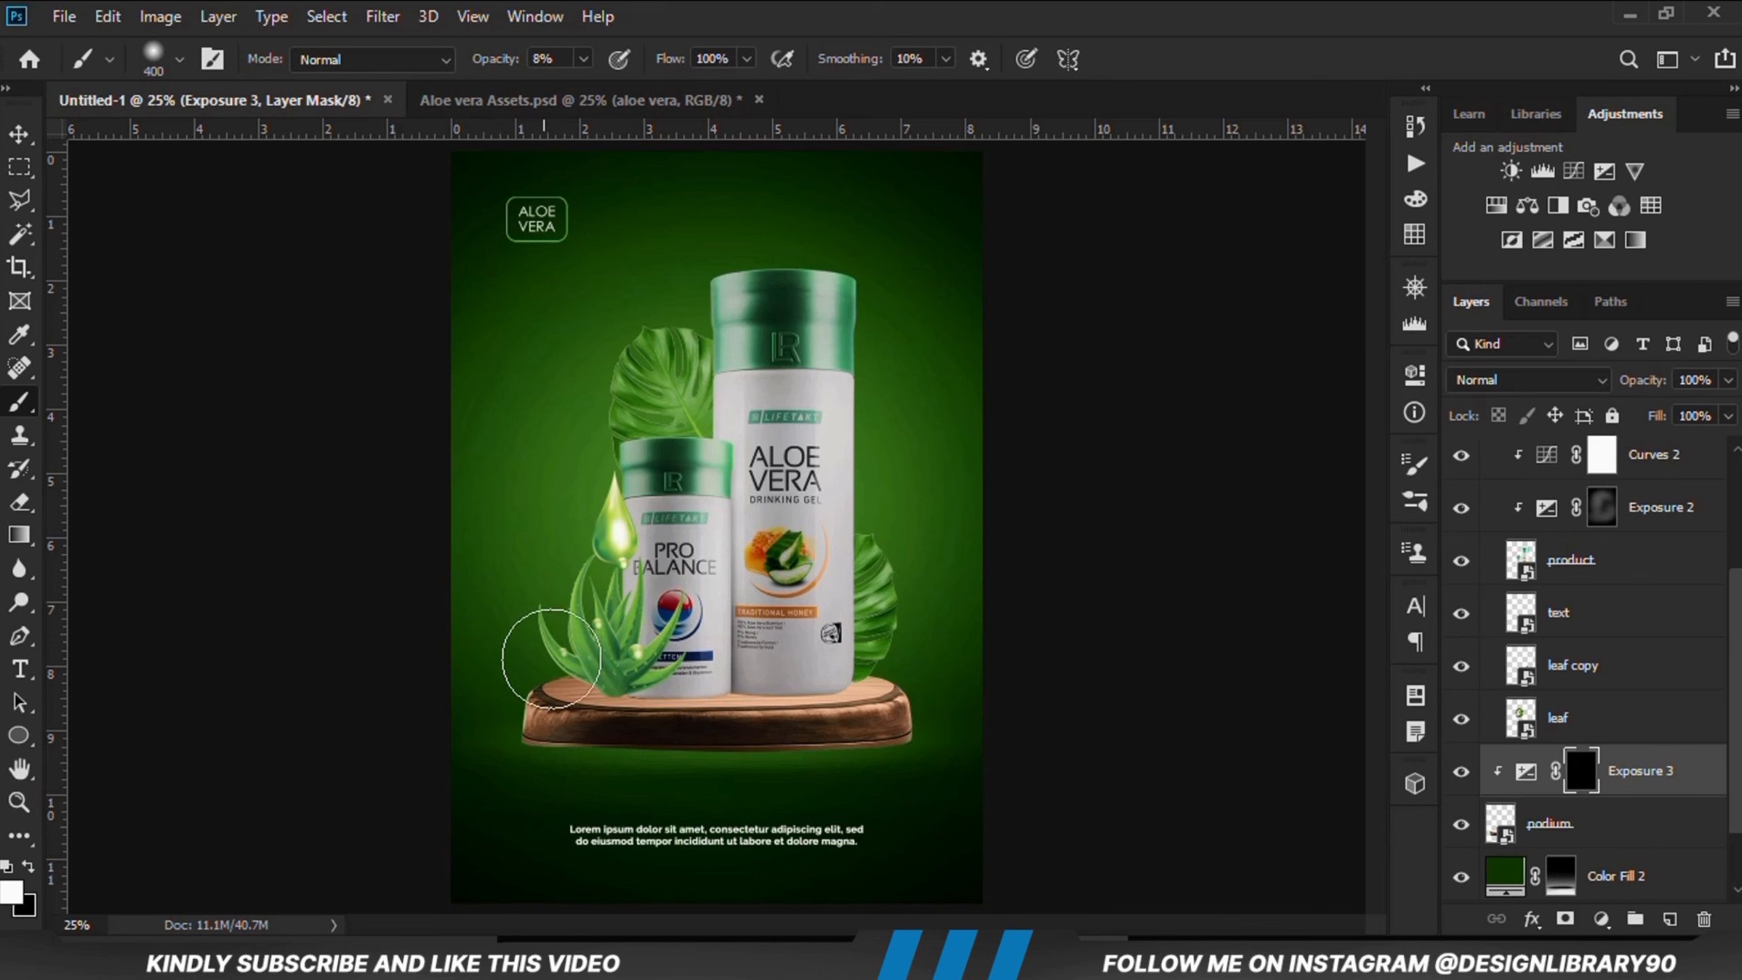
click(506, 728)
click(508, 724)
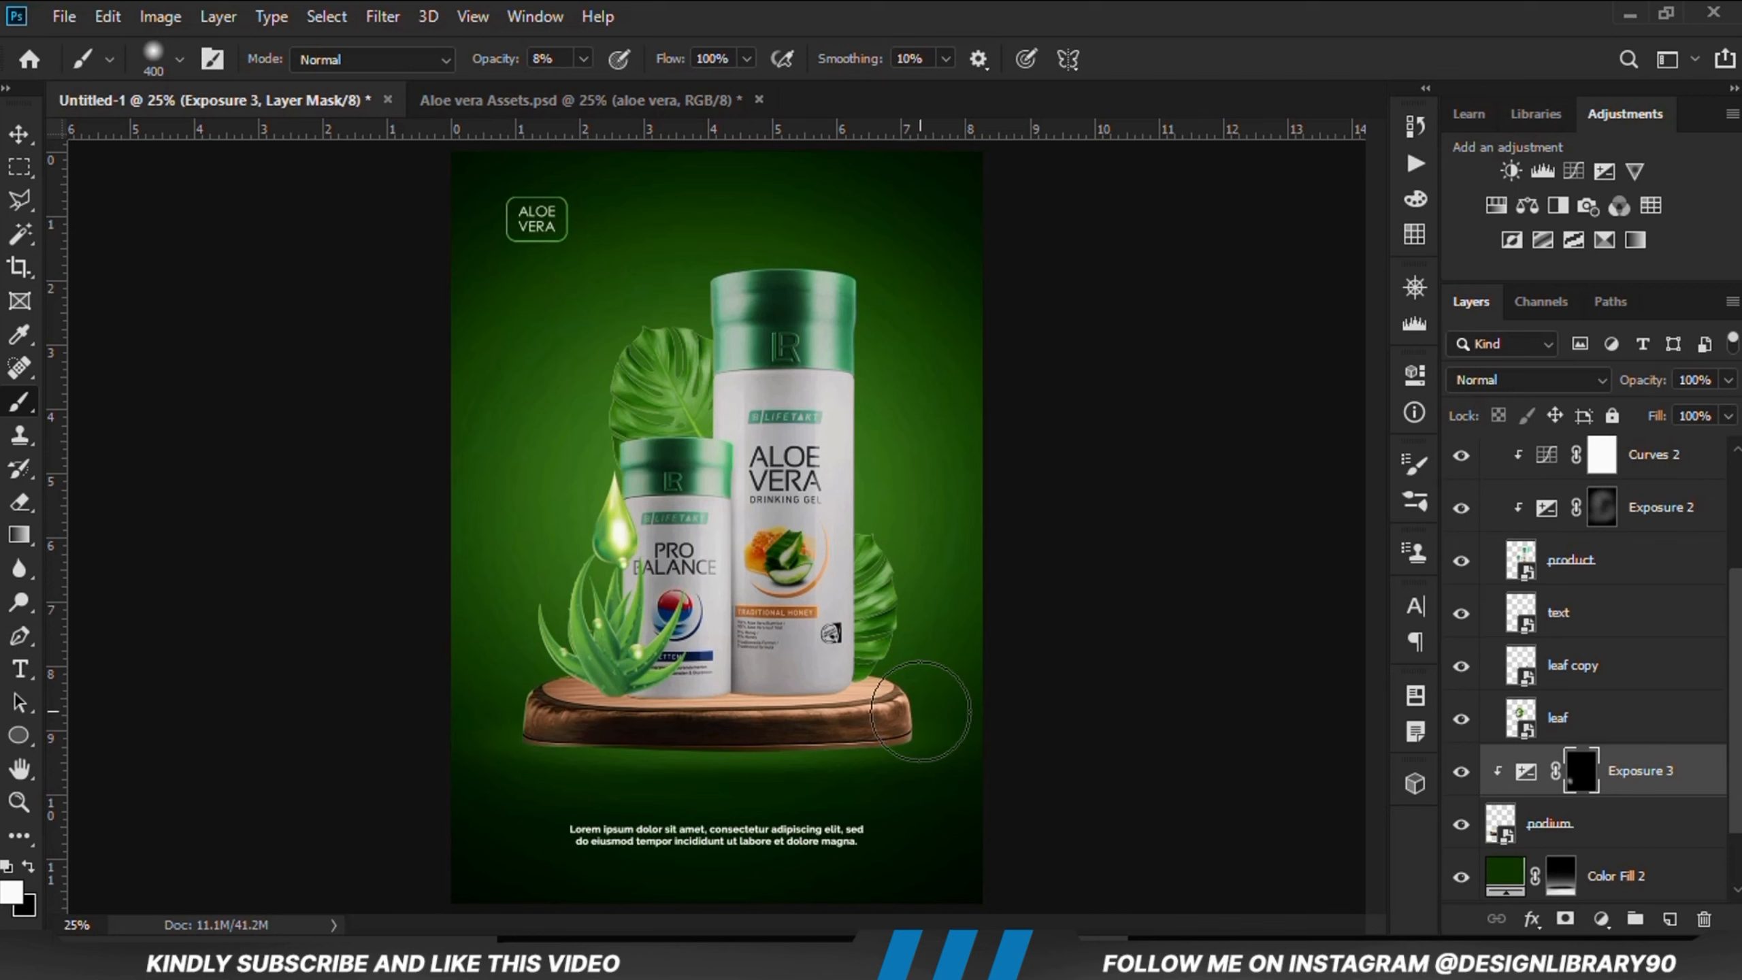
mouse_move(926, 736)
mouse_down()
mouse_move(954, 743)
mouse_move(875, 729)
mouse_move(892, 752)
mouse_move(524, 758)
mouse_move(981, 740)
mouse_move(956, 722)
mouse_up()
click(1462, 772)
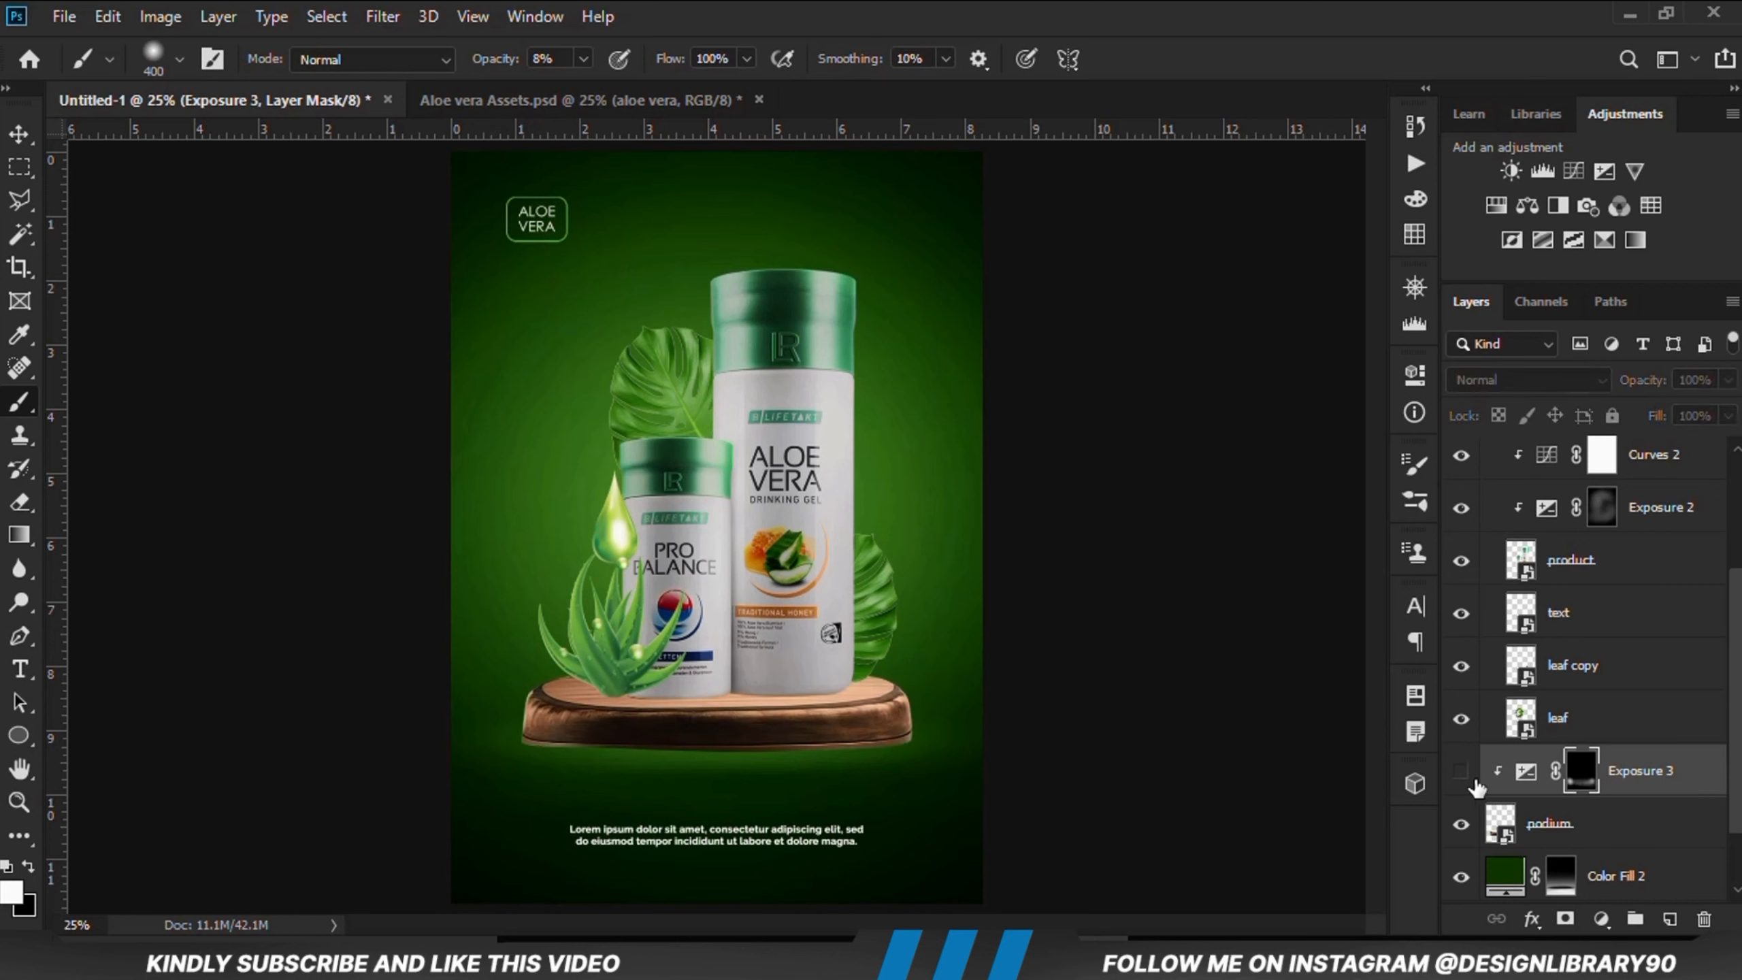
click(1463, 772)
Step: Add another Exposure adjustment clipped to the podium with exposure lowered to -3.89
click(1597, 917)
click(1598, 606)
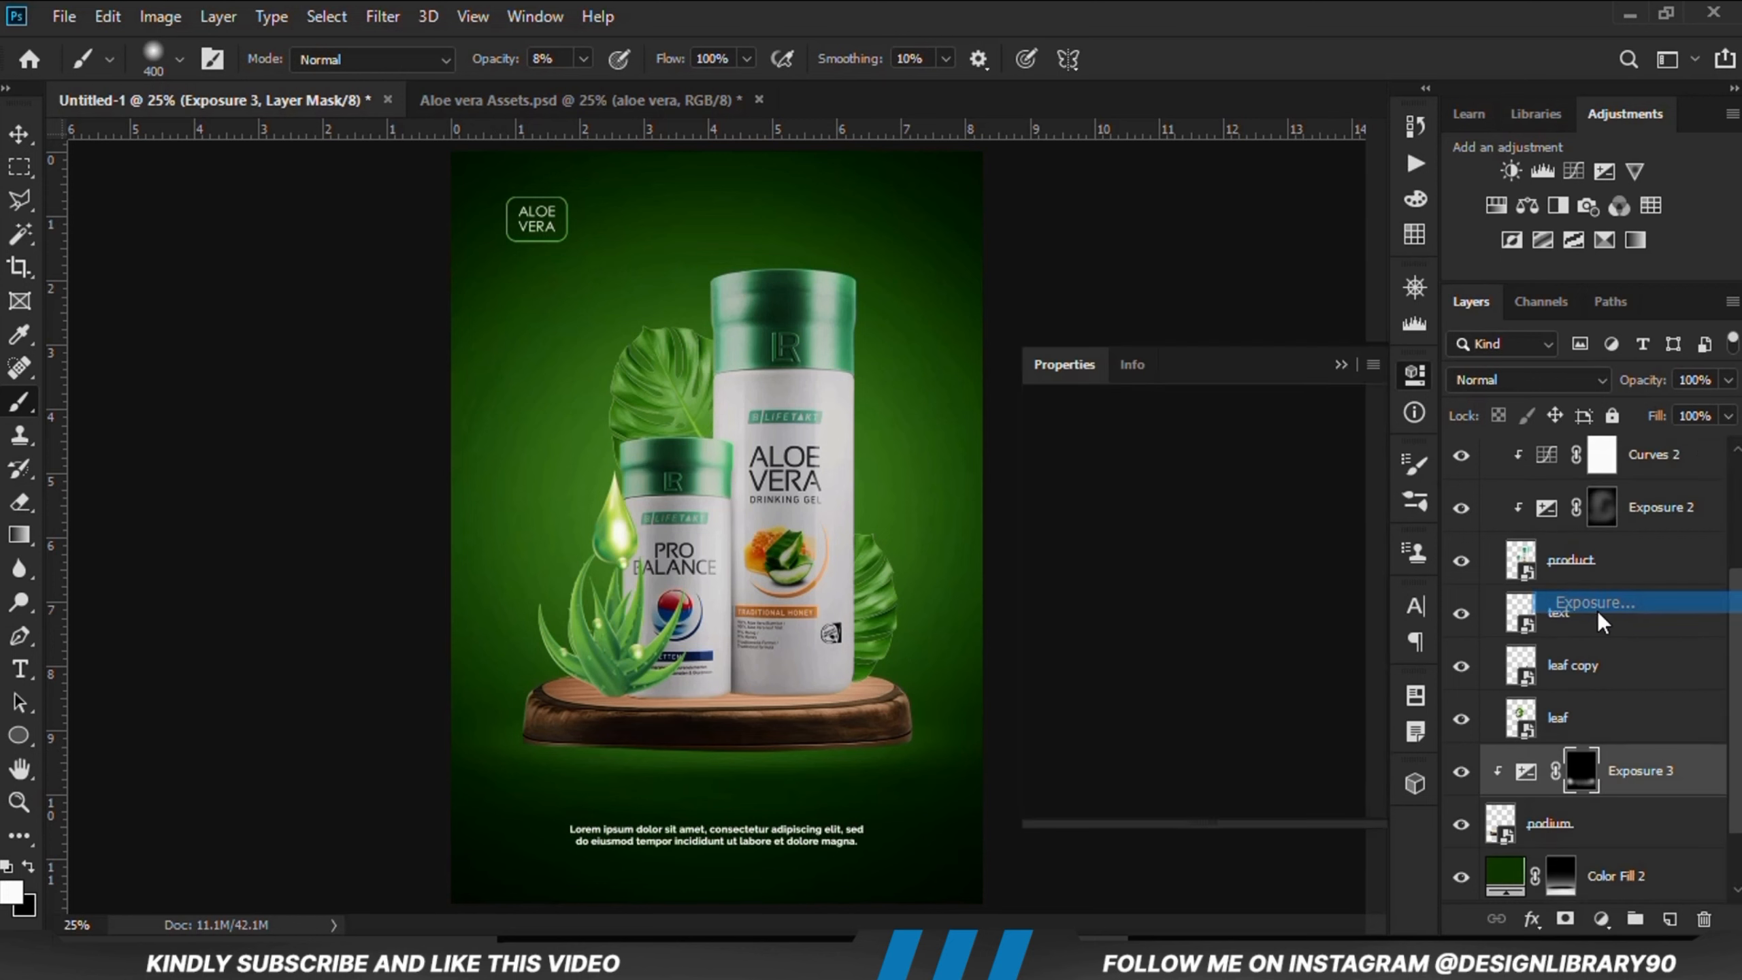
click(1194, 802)
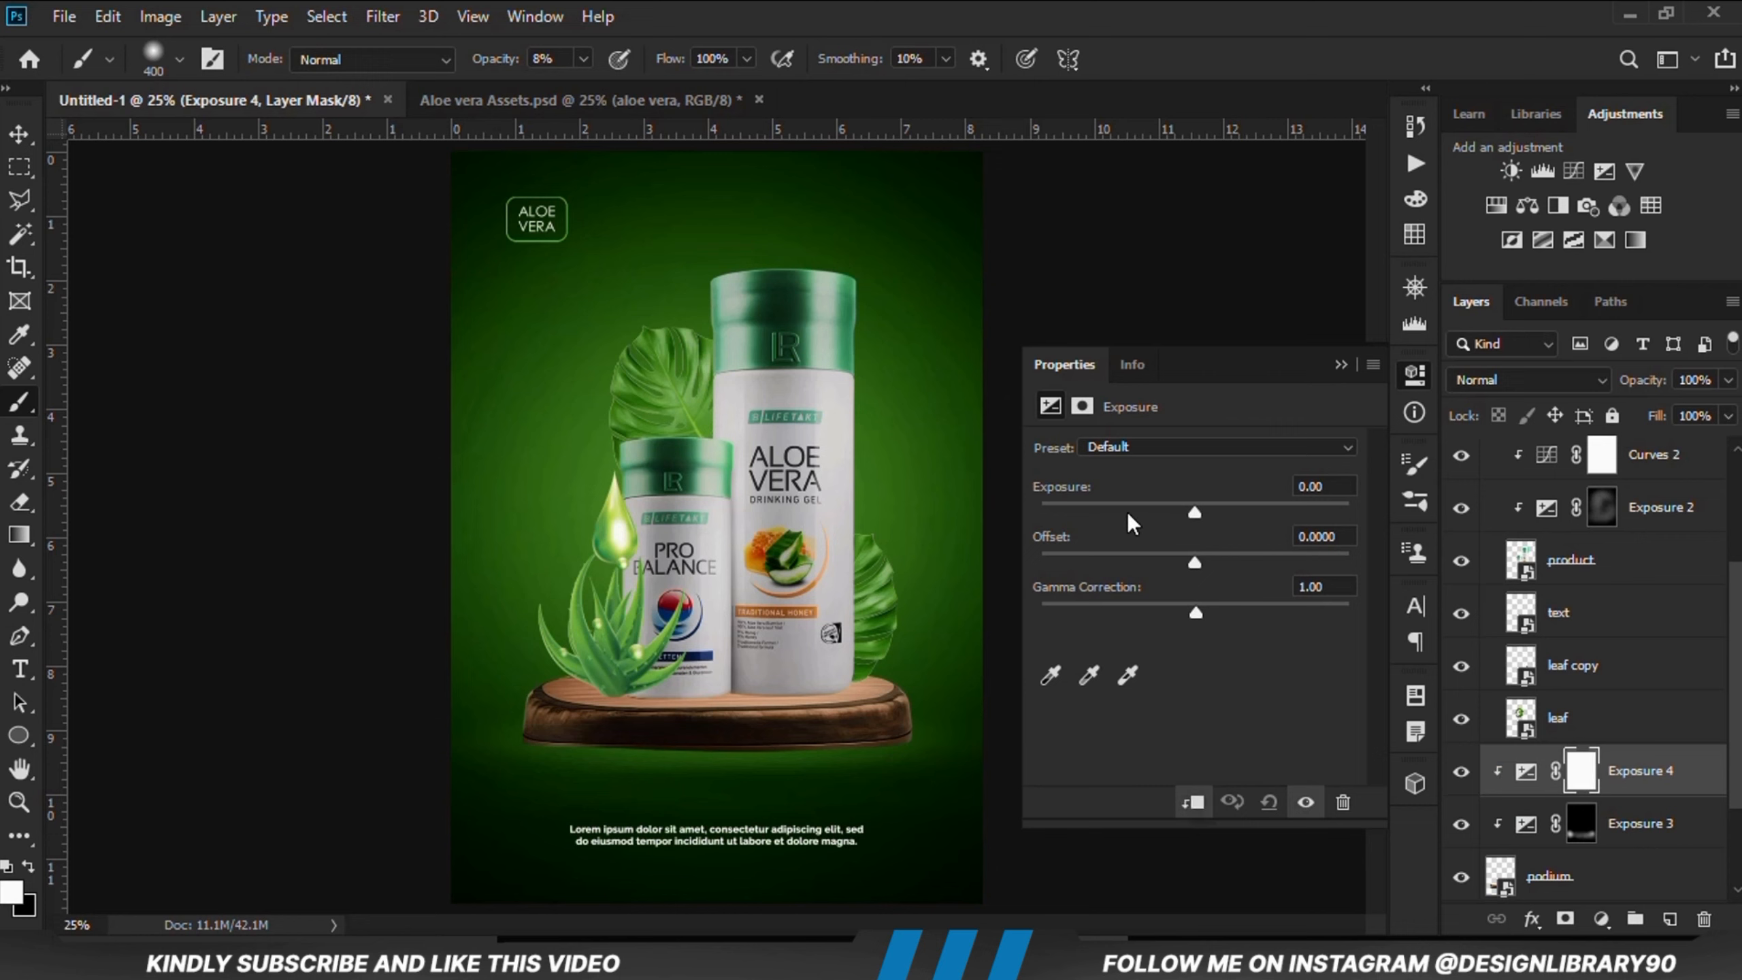
drag(1194, 511, 1114, 515)
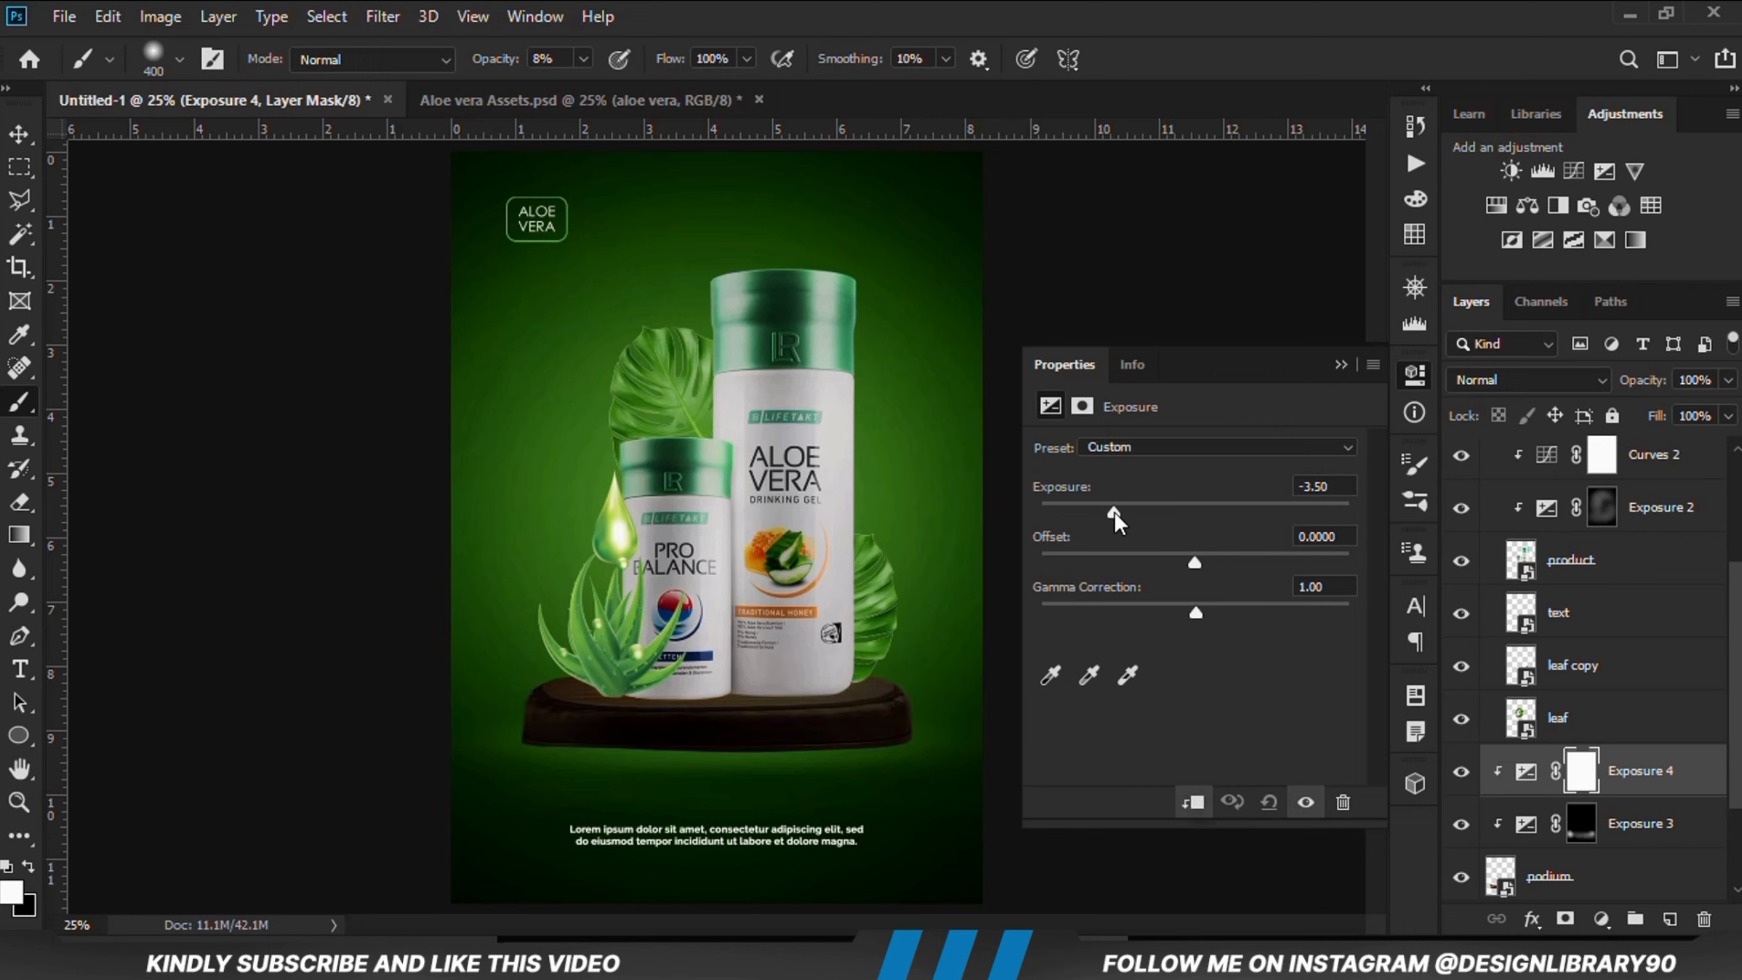
click(1338, 364)
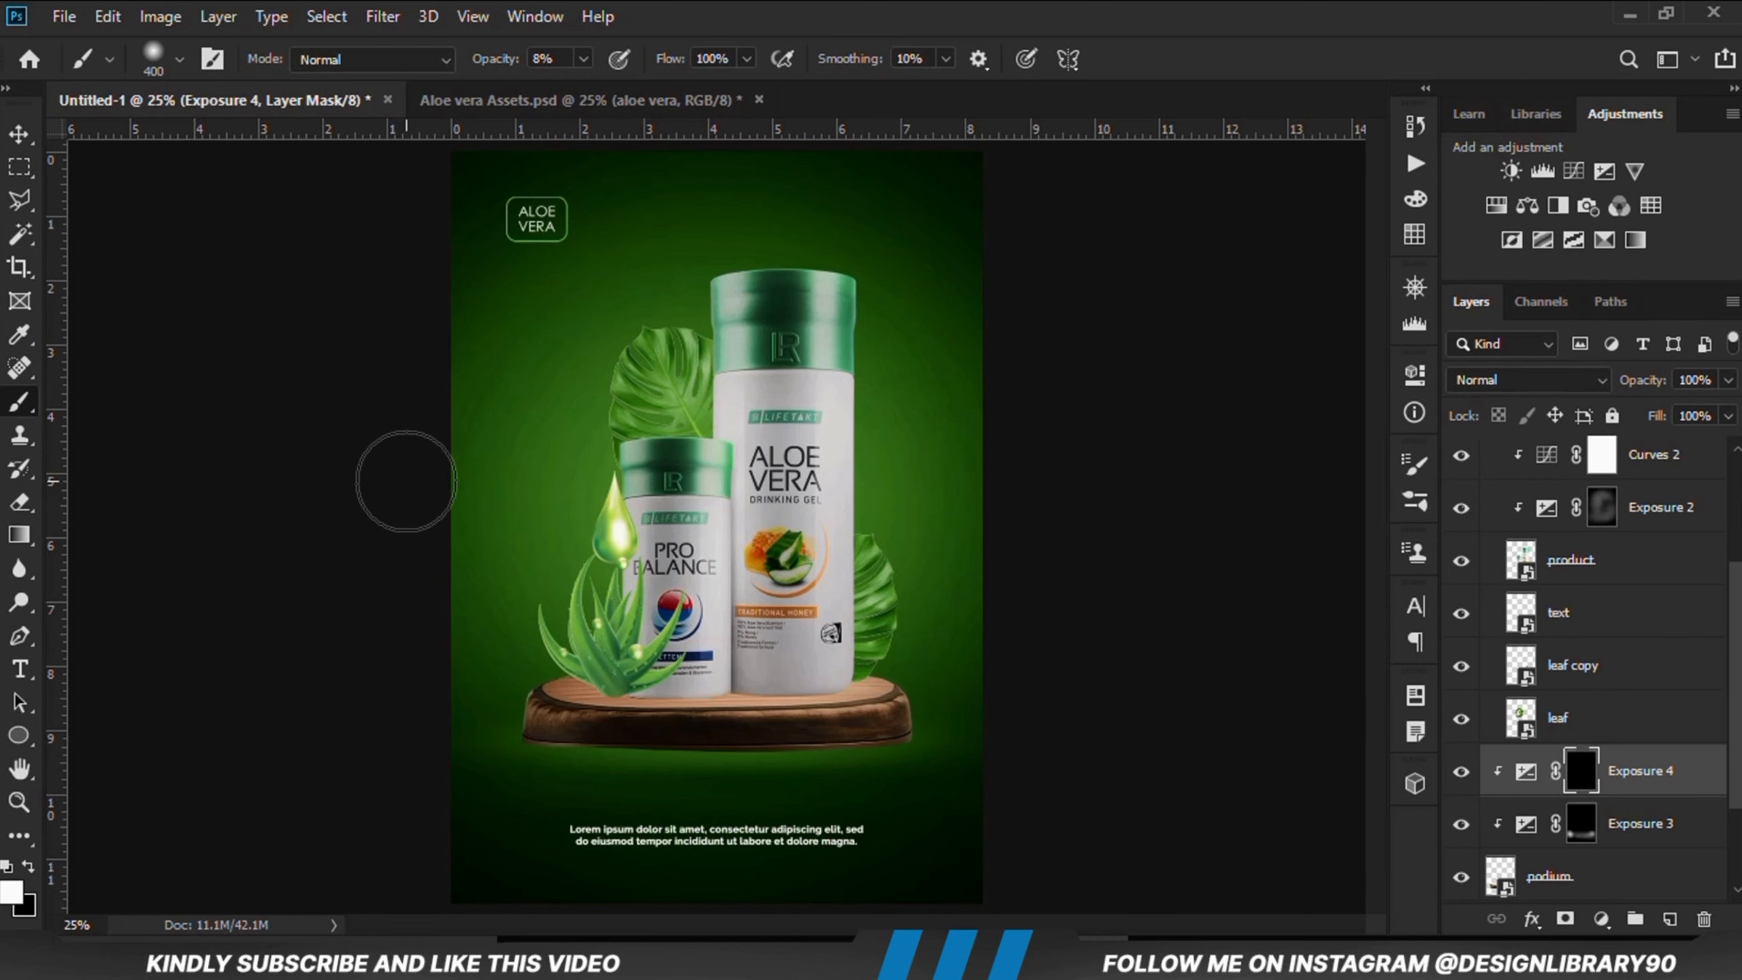
Step: Flatten the brush tip, enlarge it to 800 px and paint a shadow band across the podium top on the Exposure 4 mask
right_click(789, 543)
drag(843, 283, 841, 250)
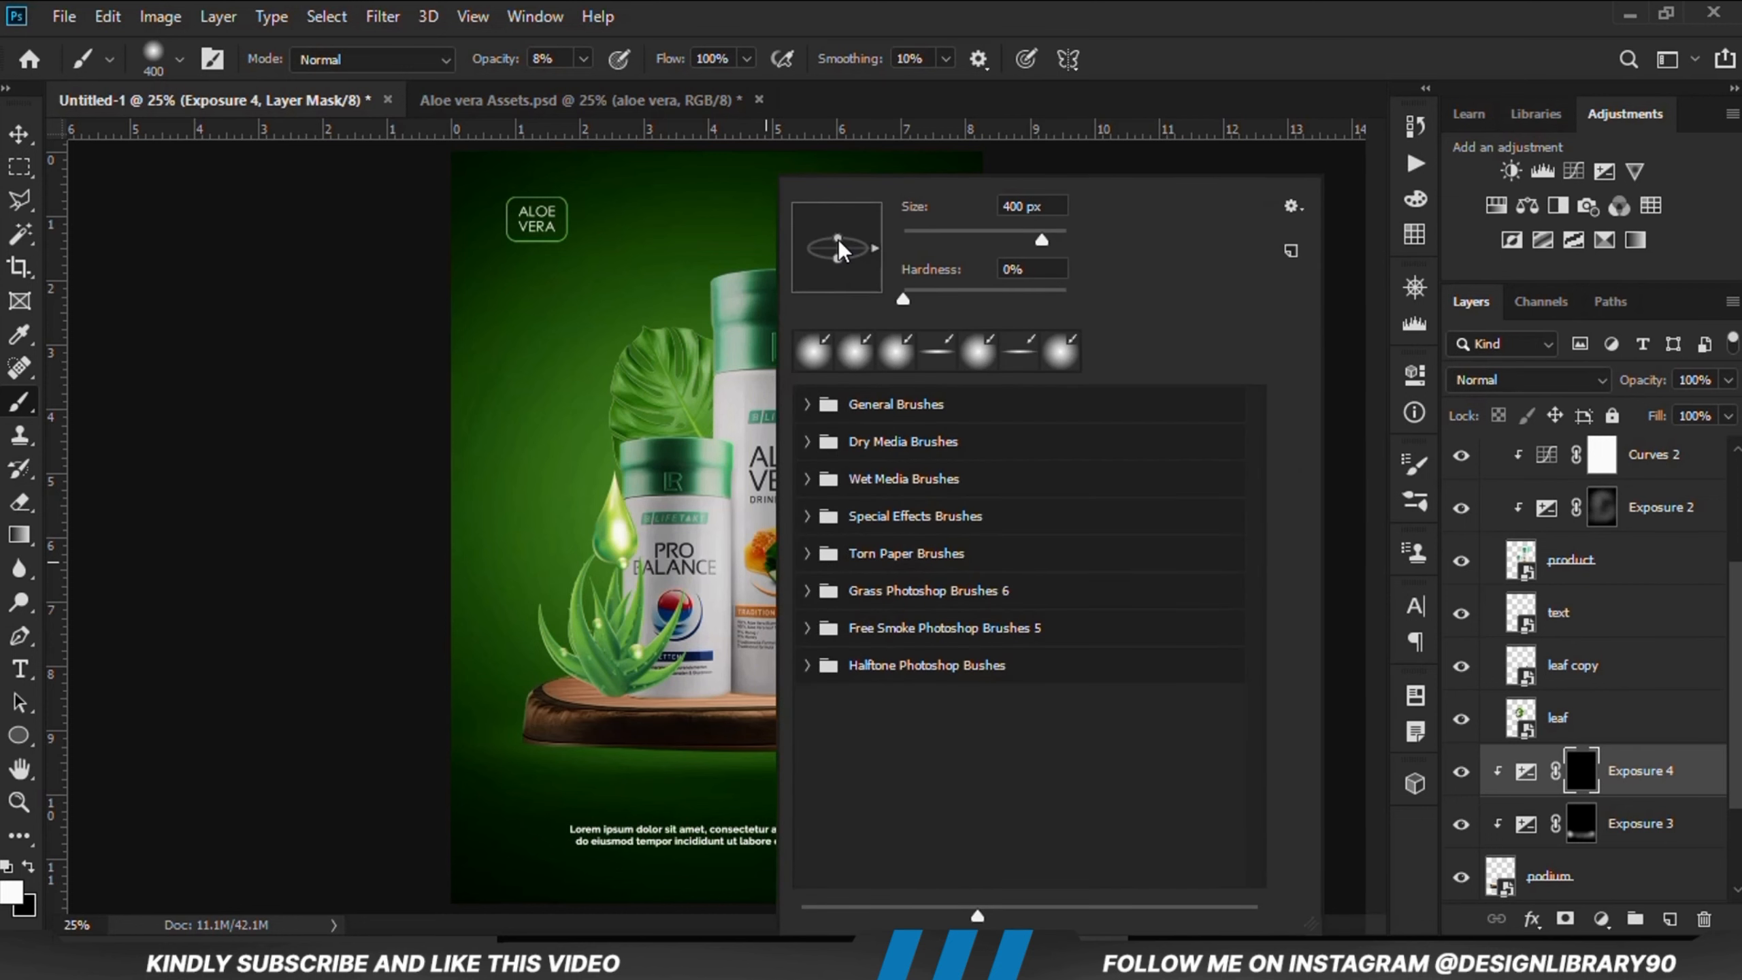
click(838, 29)
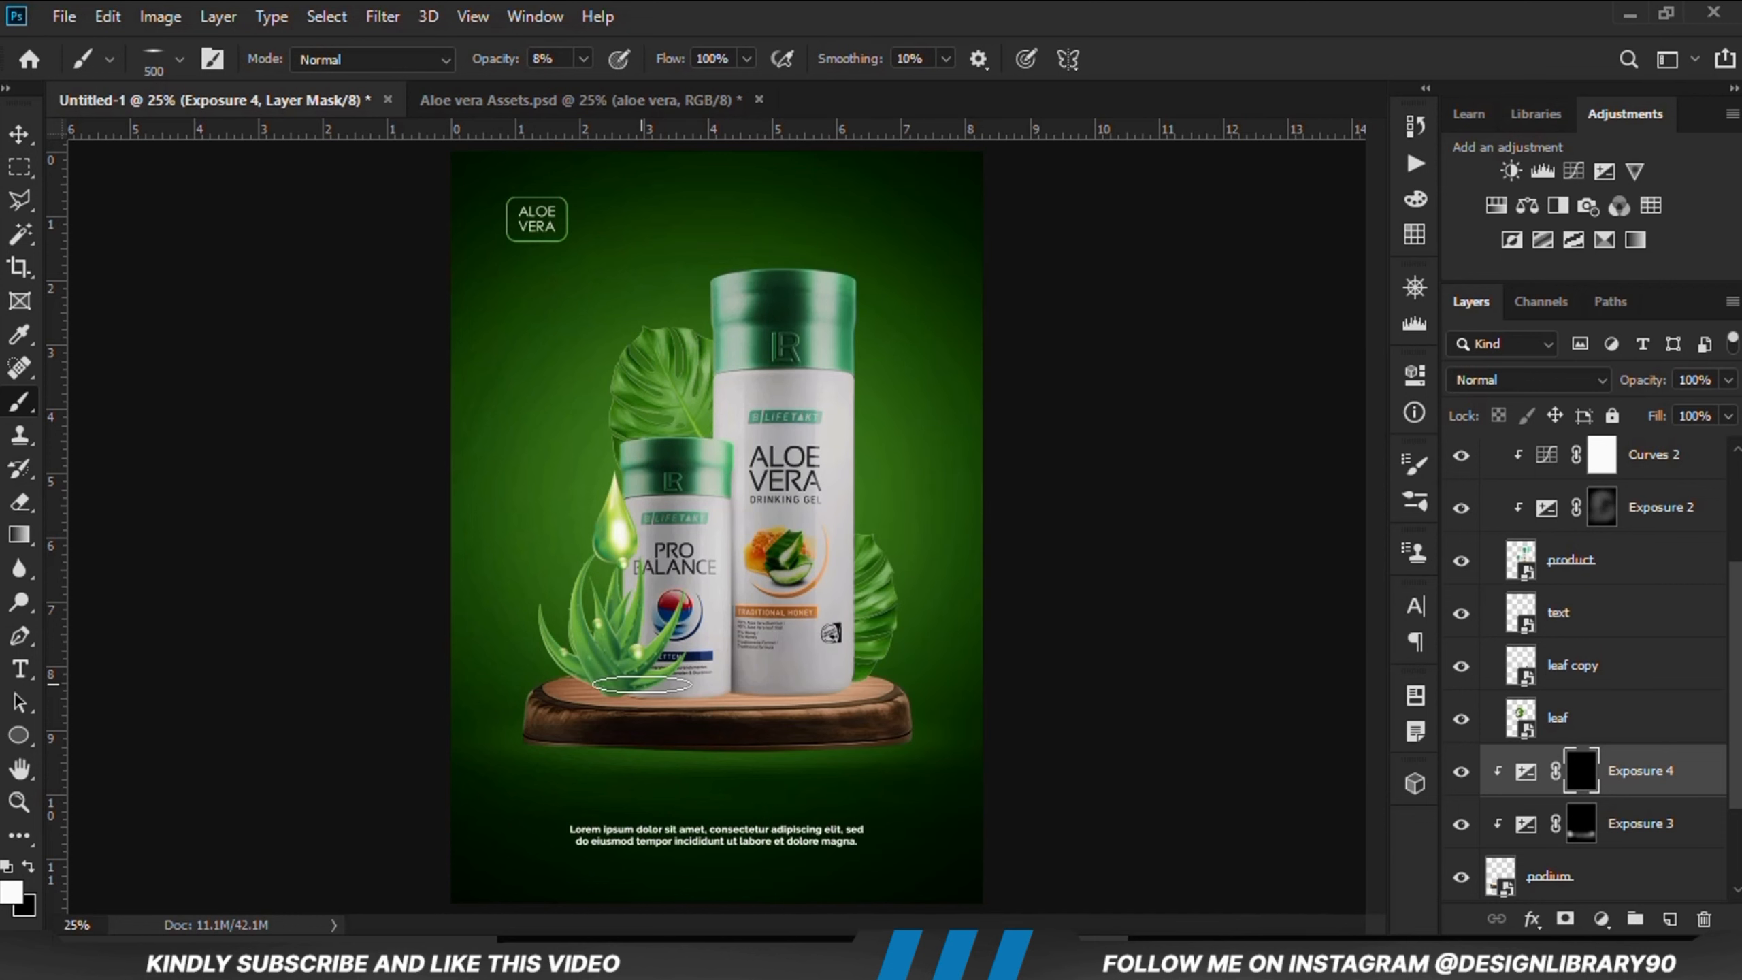
key(bracketright)
key(bracketright)
key(bracketright)
drag(805, 692, 754, 704)
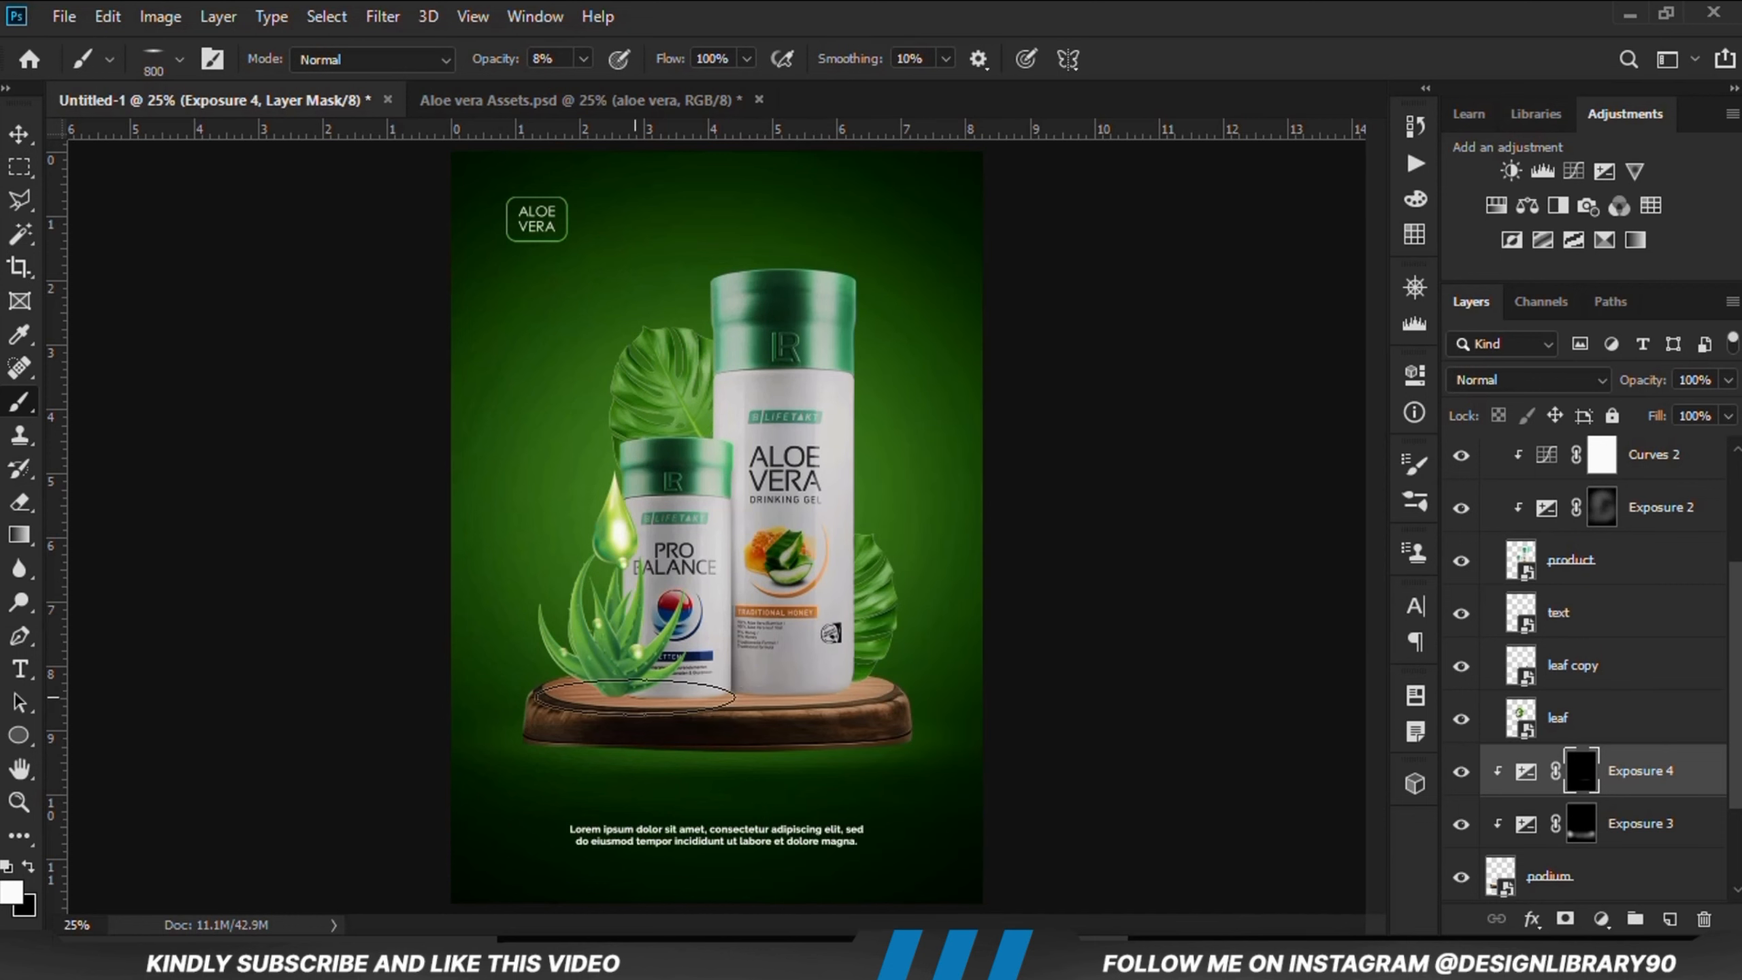
mouse_move(637, 697)
mouse_down()
mouse_move(558, 697)
mouse_move(576, 671)
mouse_move(804, 685)
mouse_move(812, 671)
mouse_move(832, 714)
mouse_move(409, 708)
mouse_up()
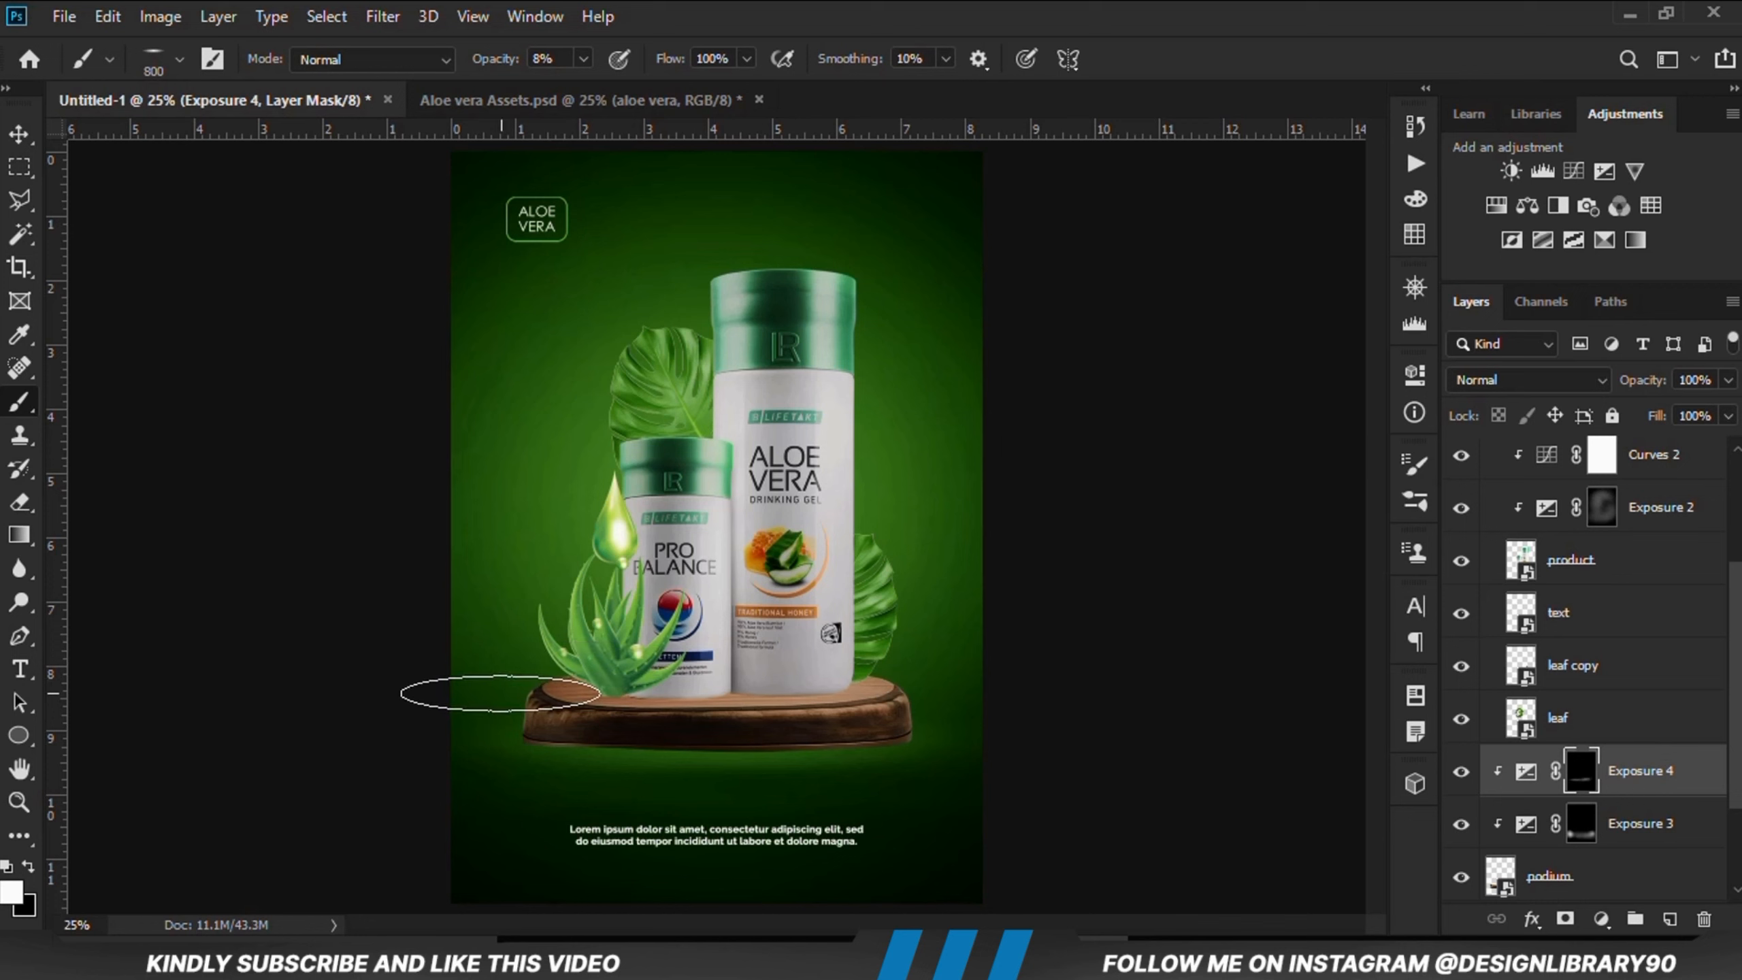
click(1461, 770)
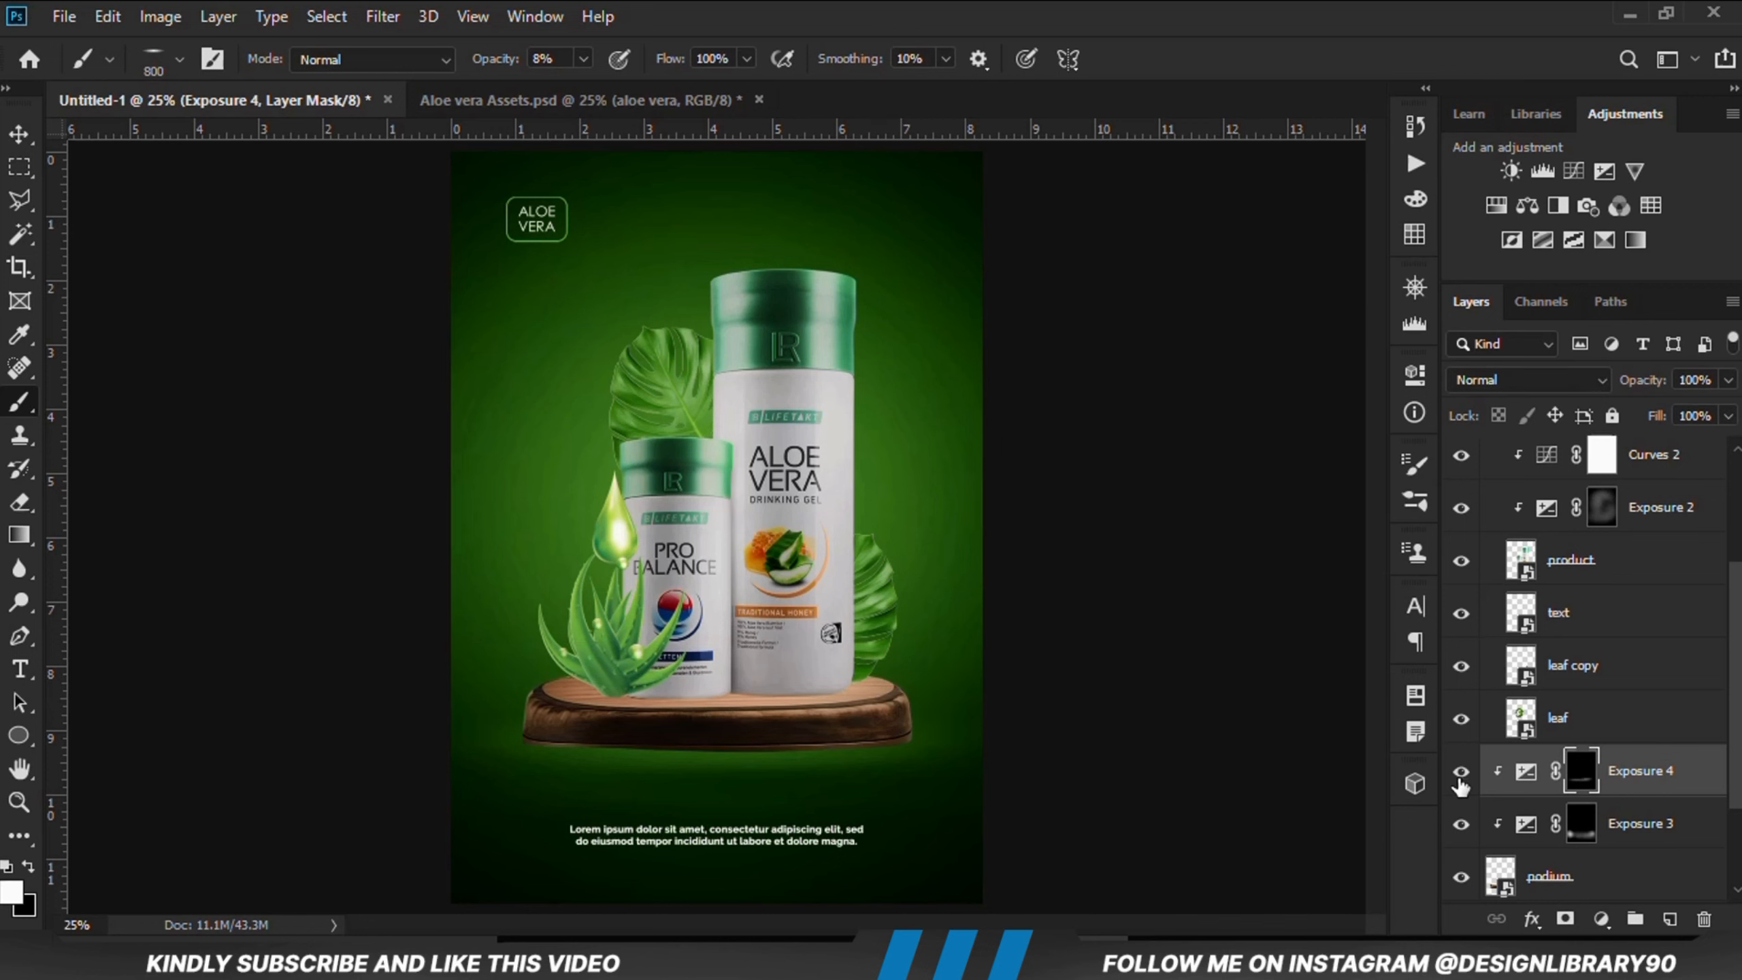
click(1461, 770)
Step: Select the aloe plant layer and add a Curves adjustment clipped to it, pulling the shadows down and the midtones up
click(23, 143)
click(75, 141)
click(217, 331)
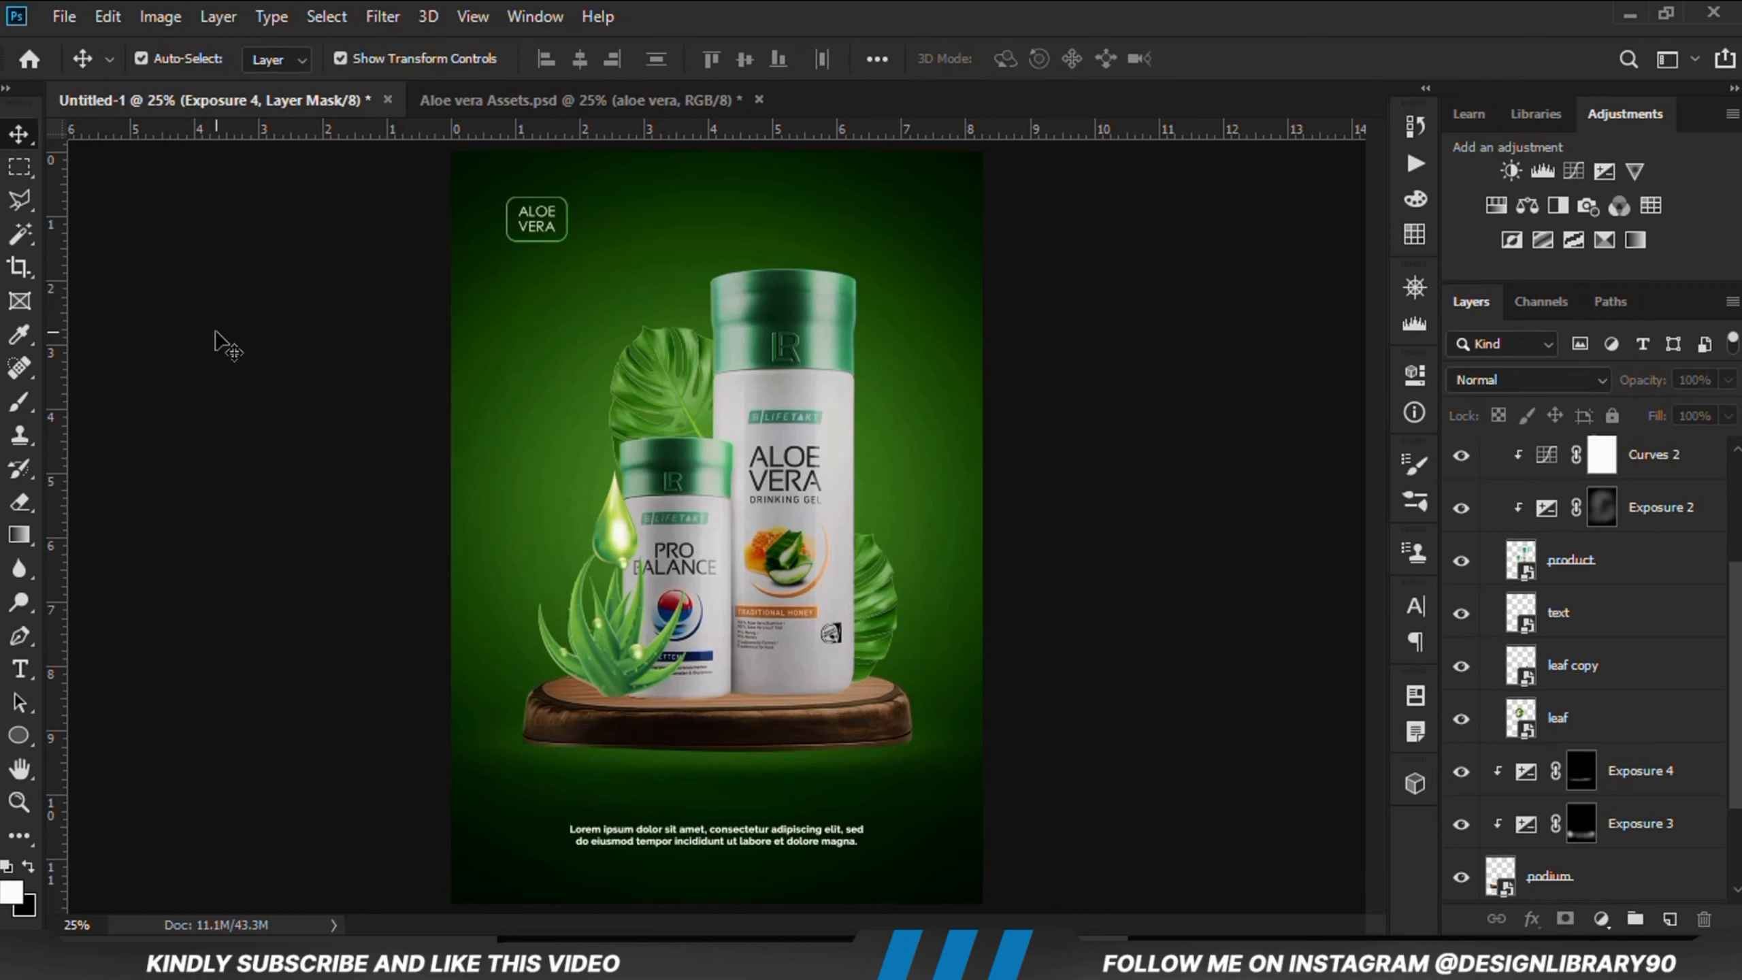
click(588, 639)
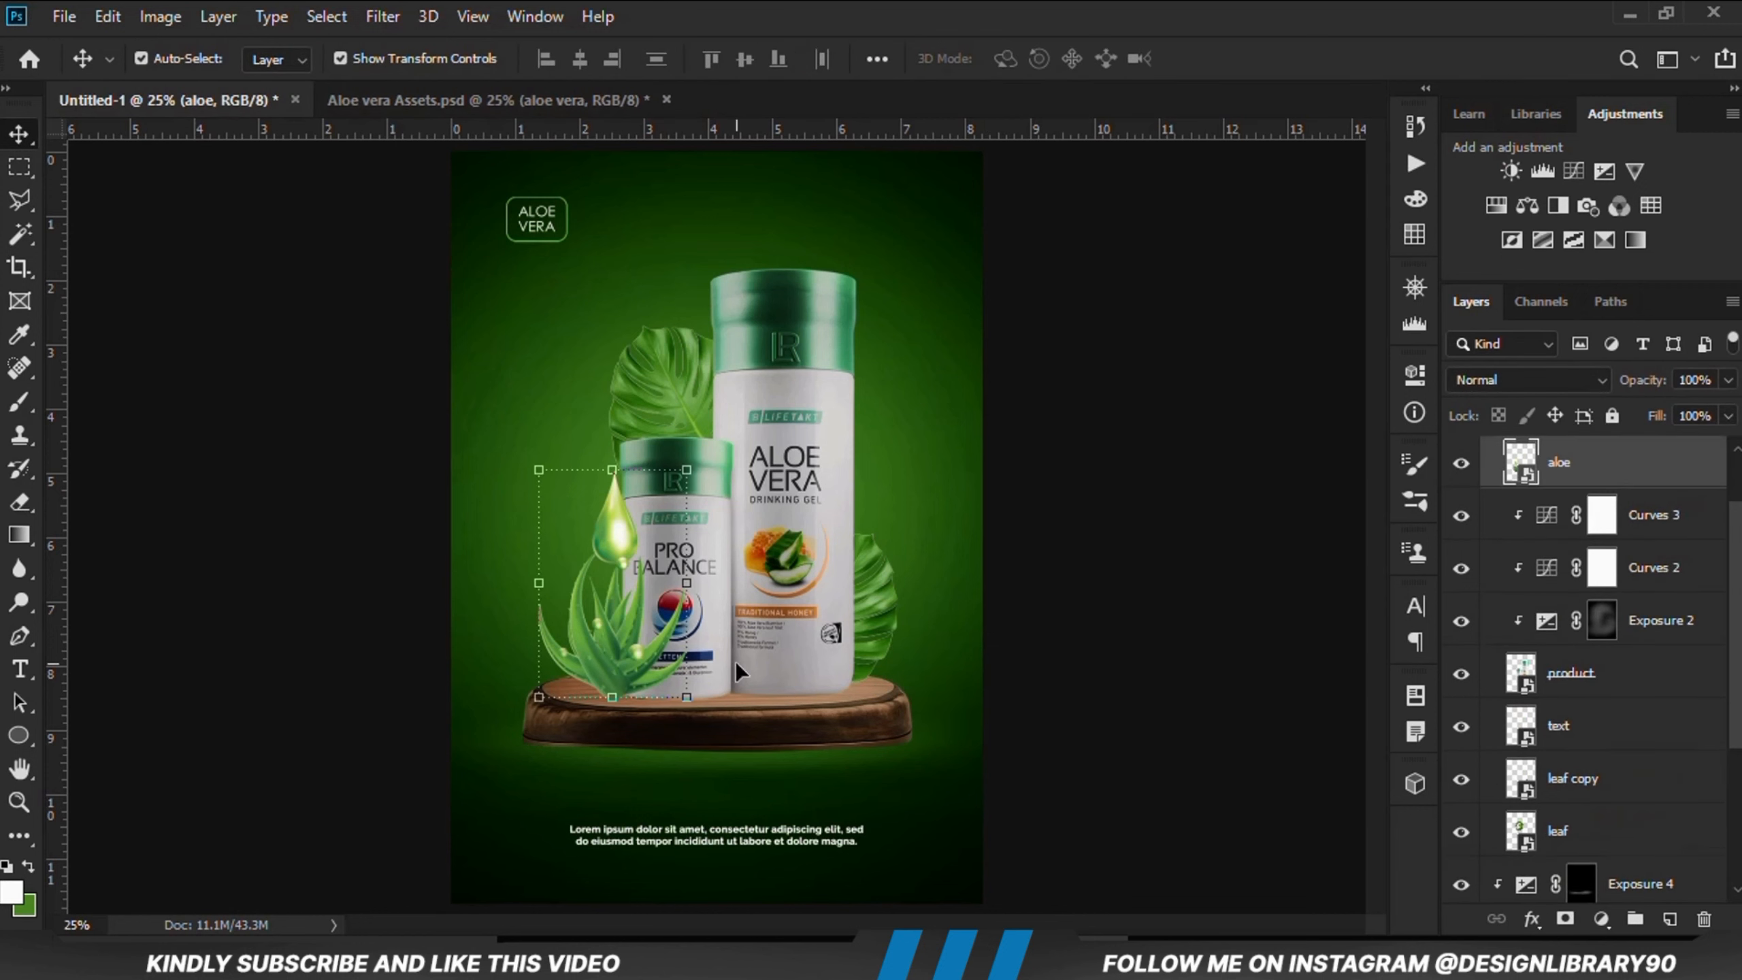
click(1462, 463)
click(1461, 463)
click(1600, 919)
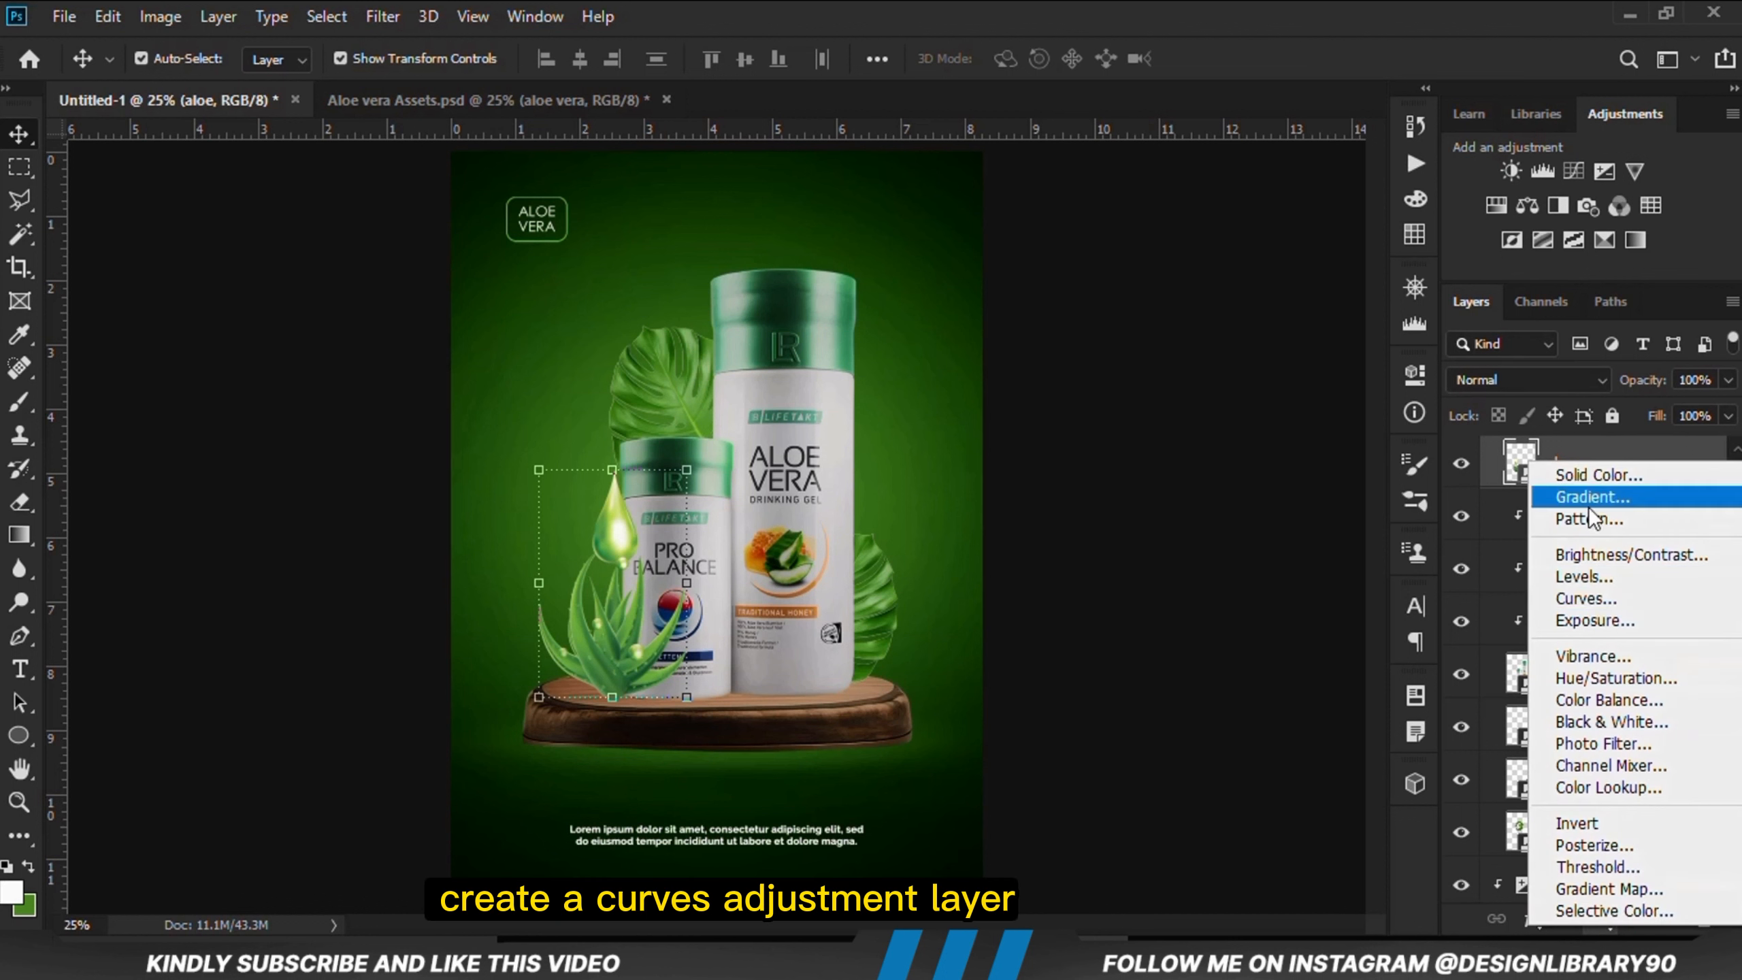
click(1601, 596)
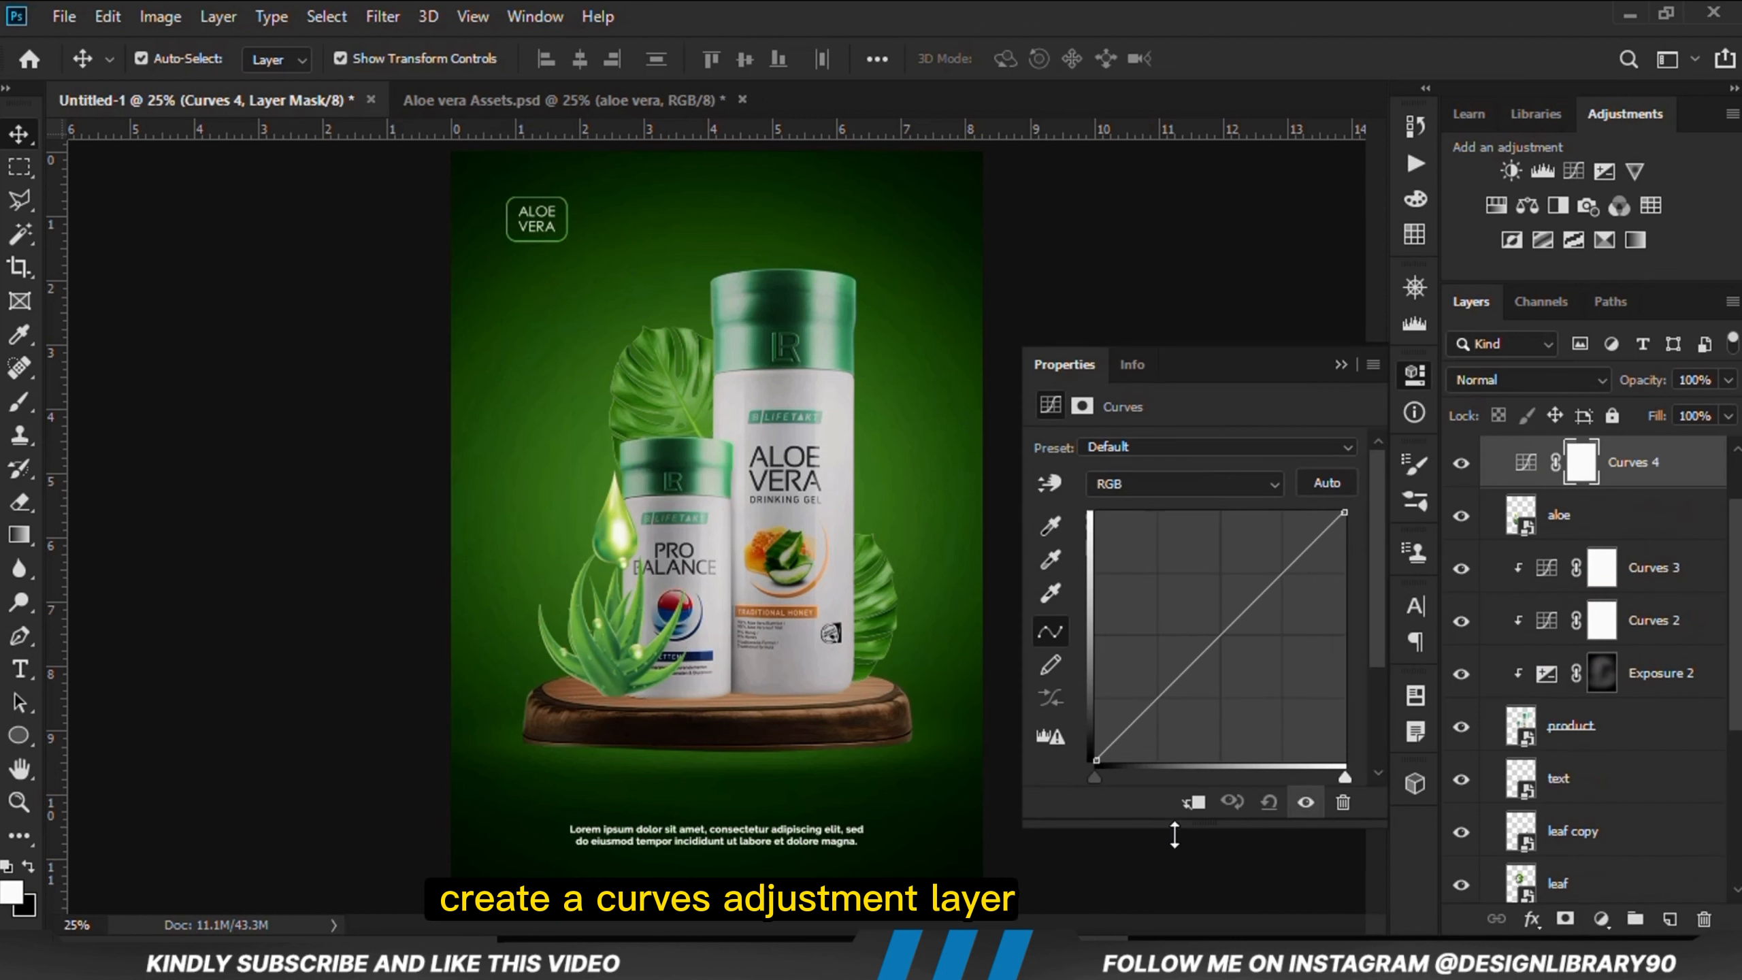
click(1193, 803)
drag(1154, 703, 1154, 718)
click(1279, 585)
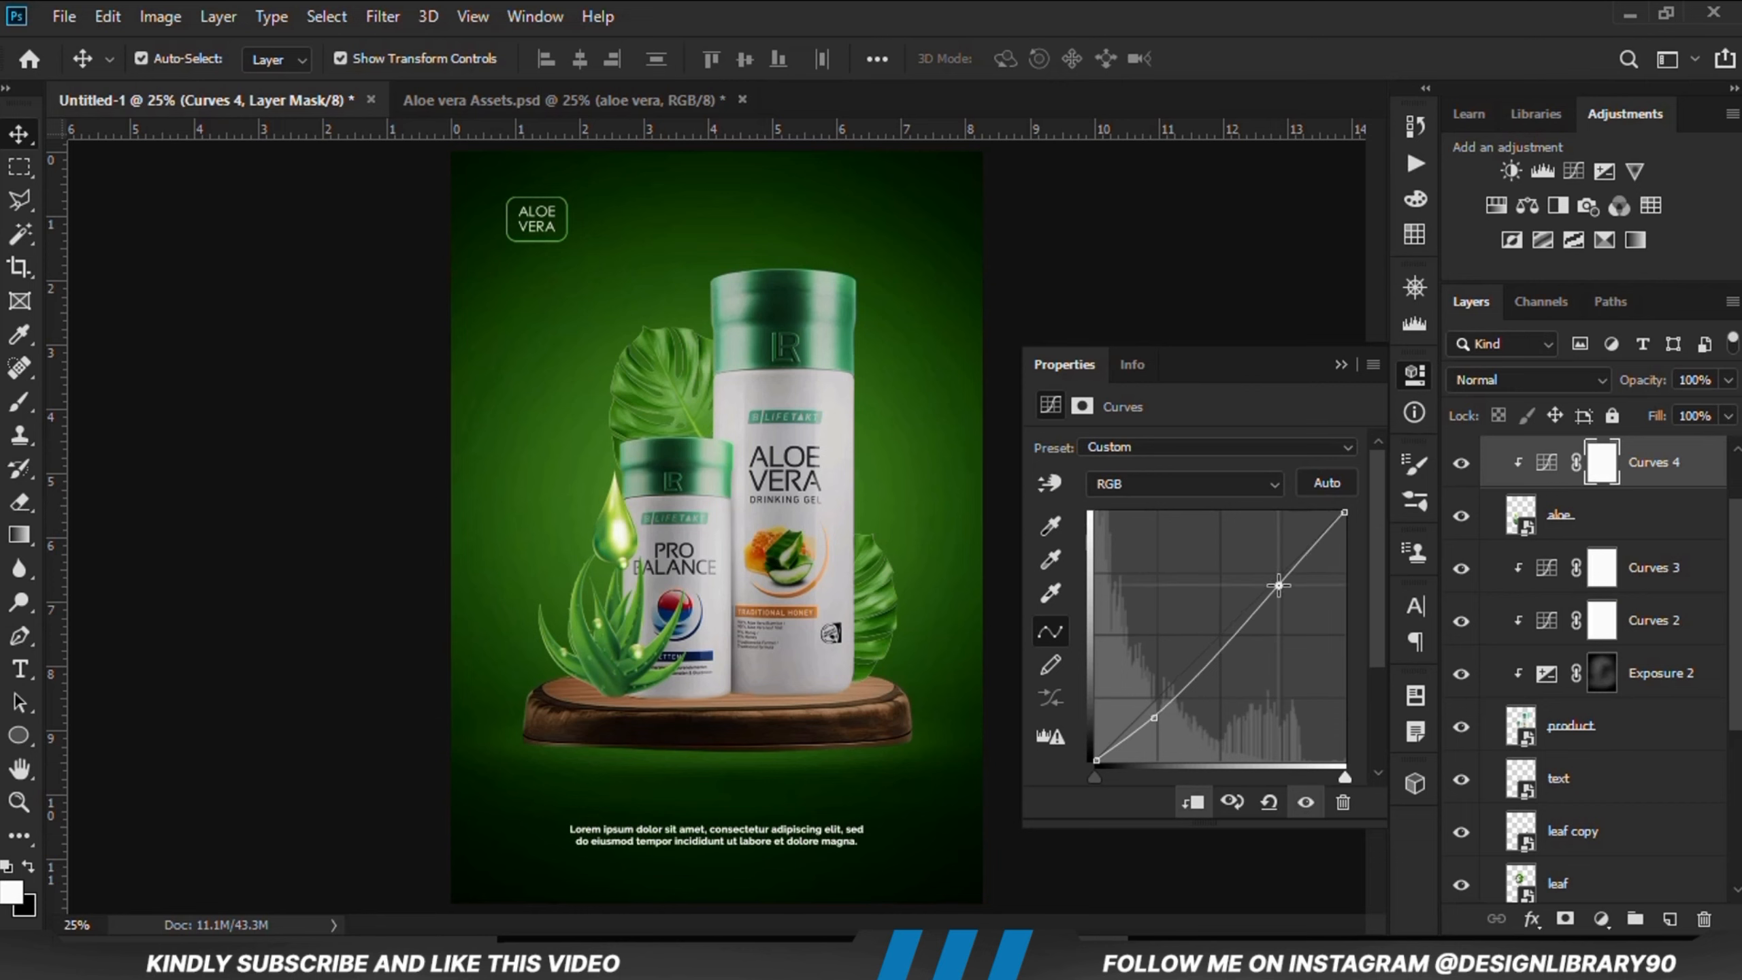
click(1341, 364)
click(1460, 464)
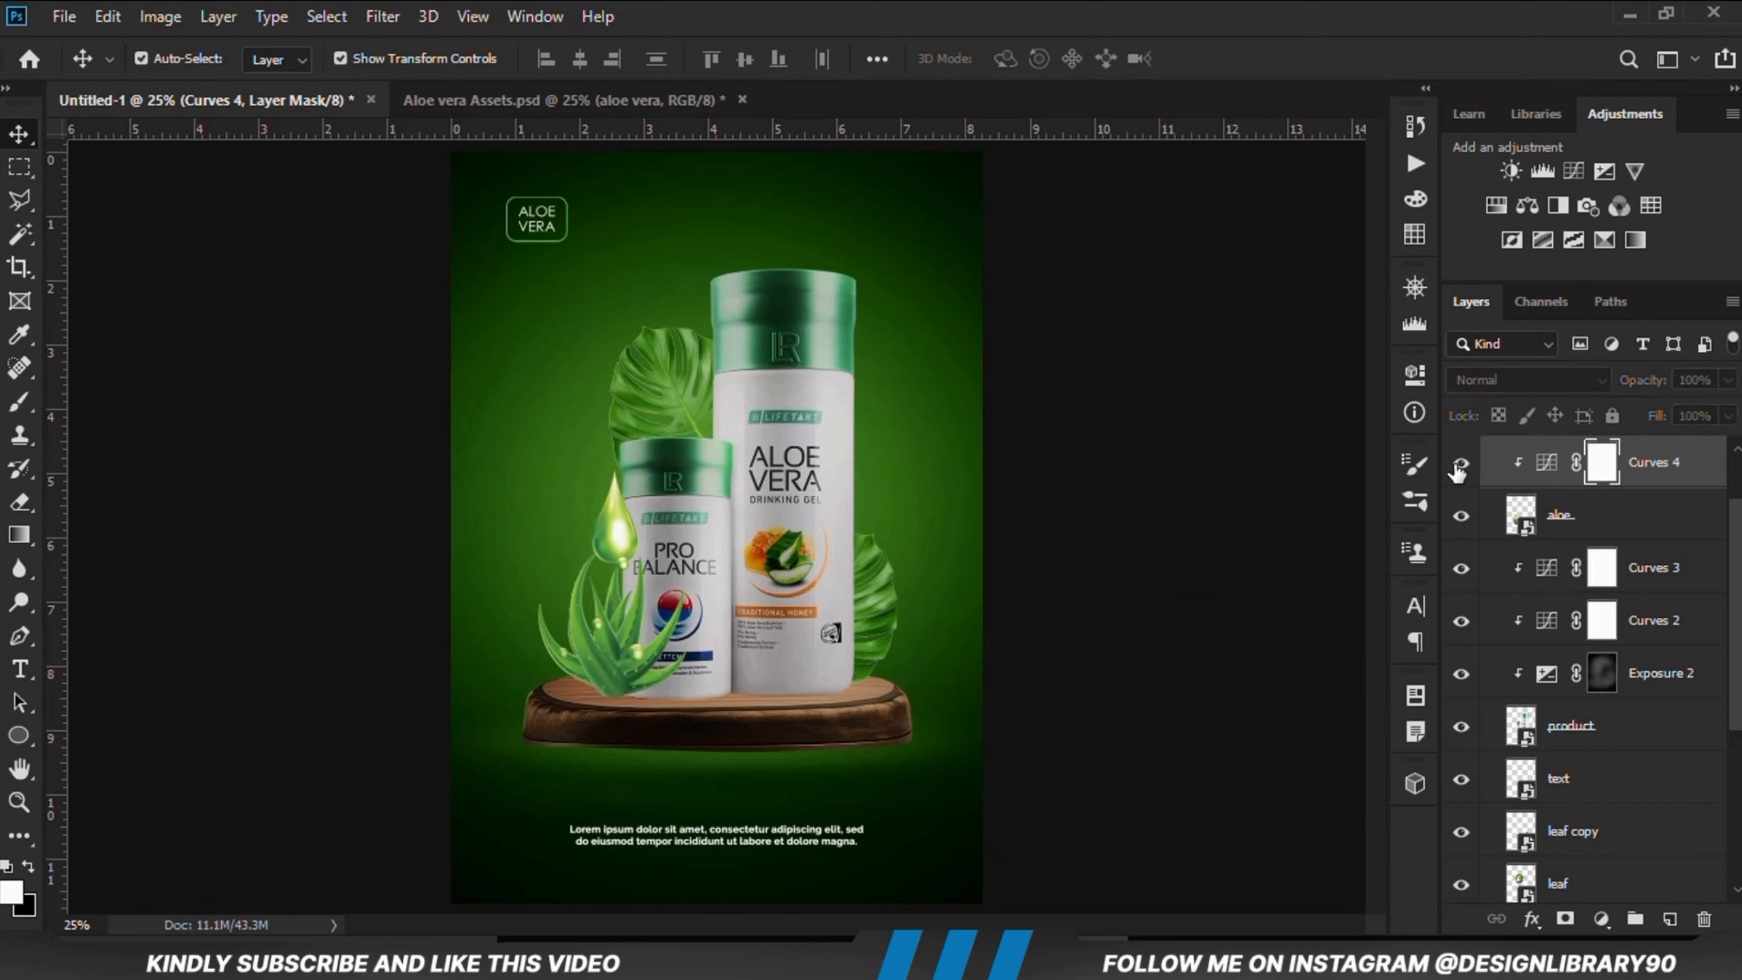
Step: Add an Exposure adjustment clipped to the aloe, lower its exposure, and invert its mask
click(1597, 917)
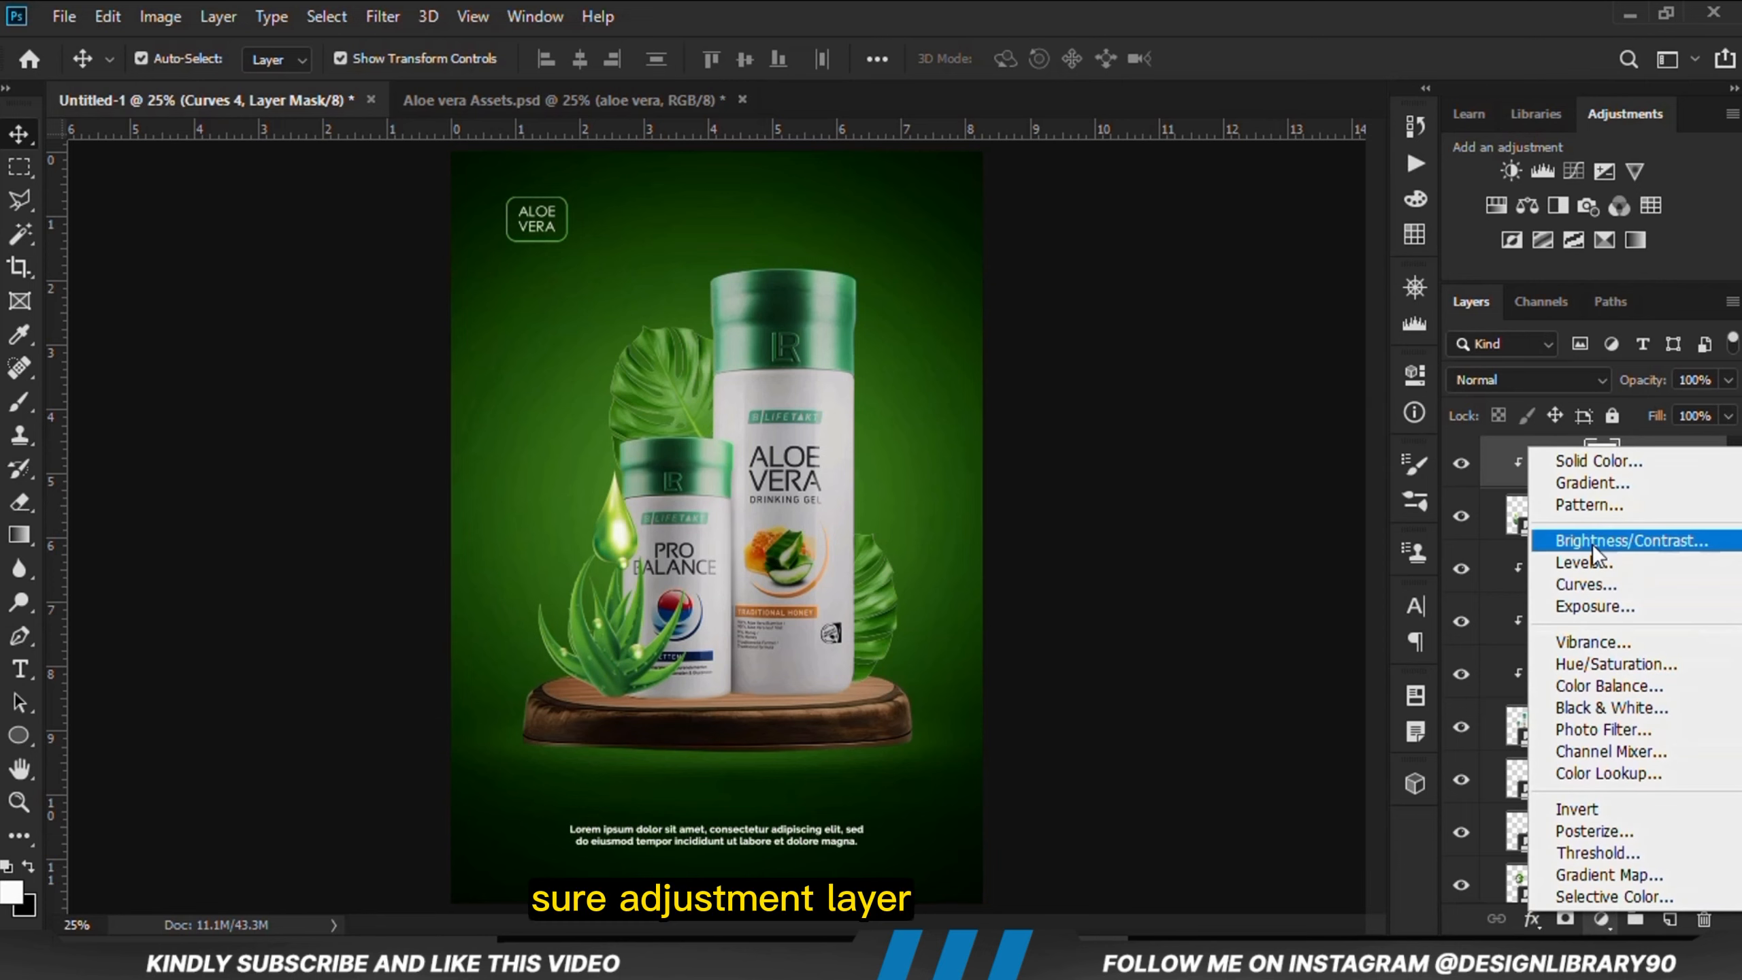
click(1597, 598)
click(1193, 801)
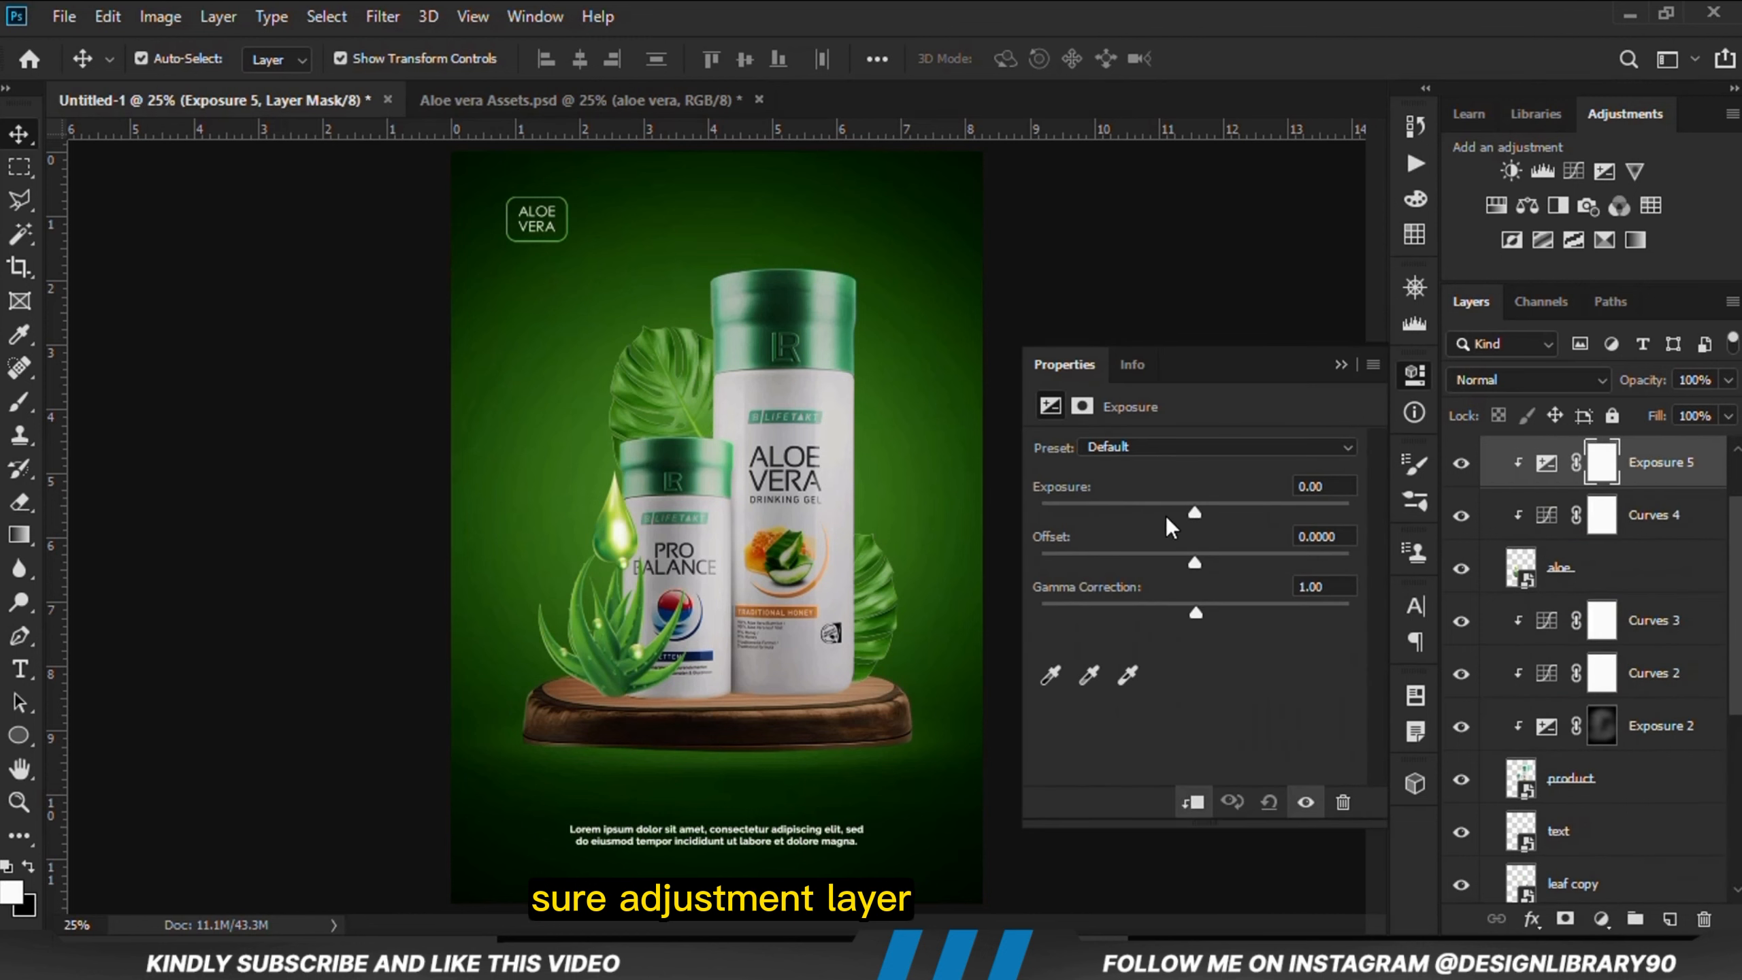
drag(1111, 513, 1097, 506)
click(1339, 363)
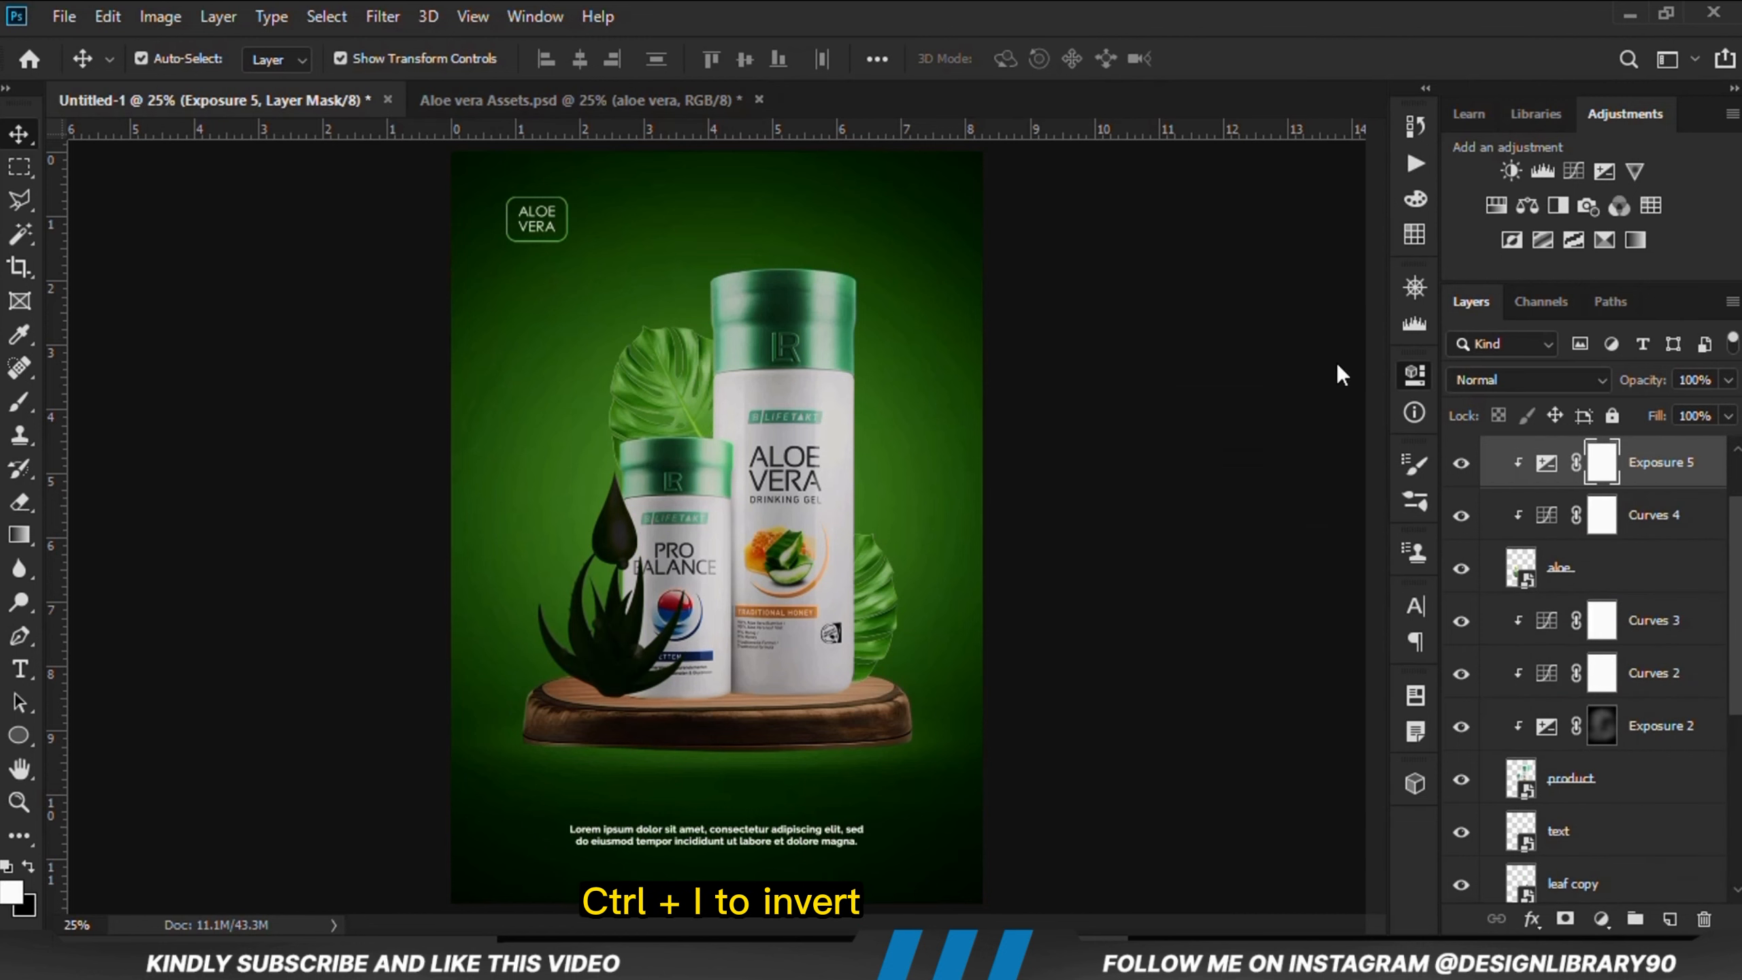
key(ctrl+i)
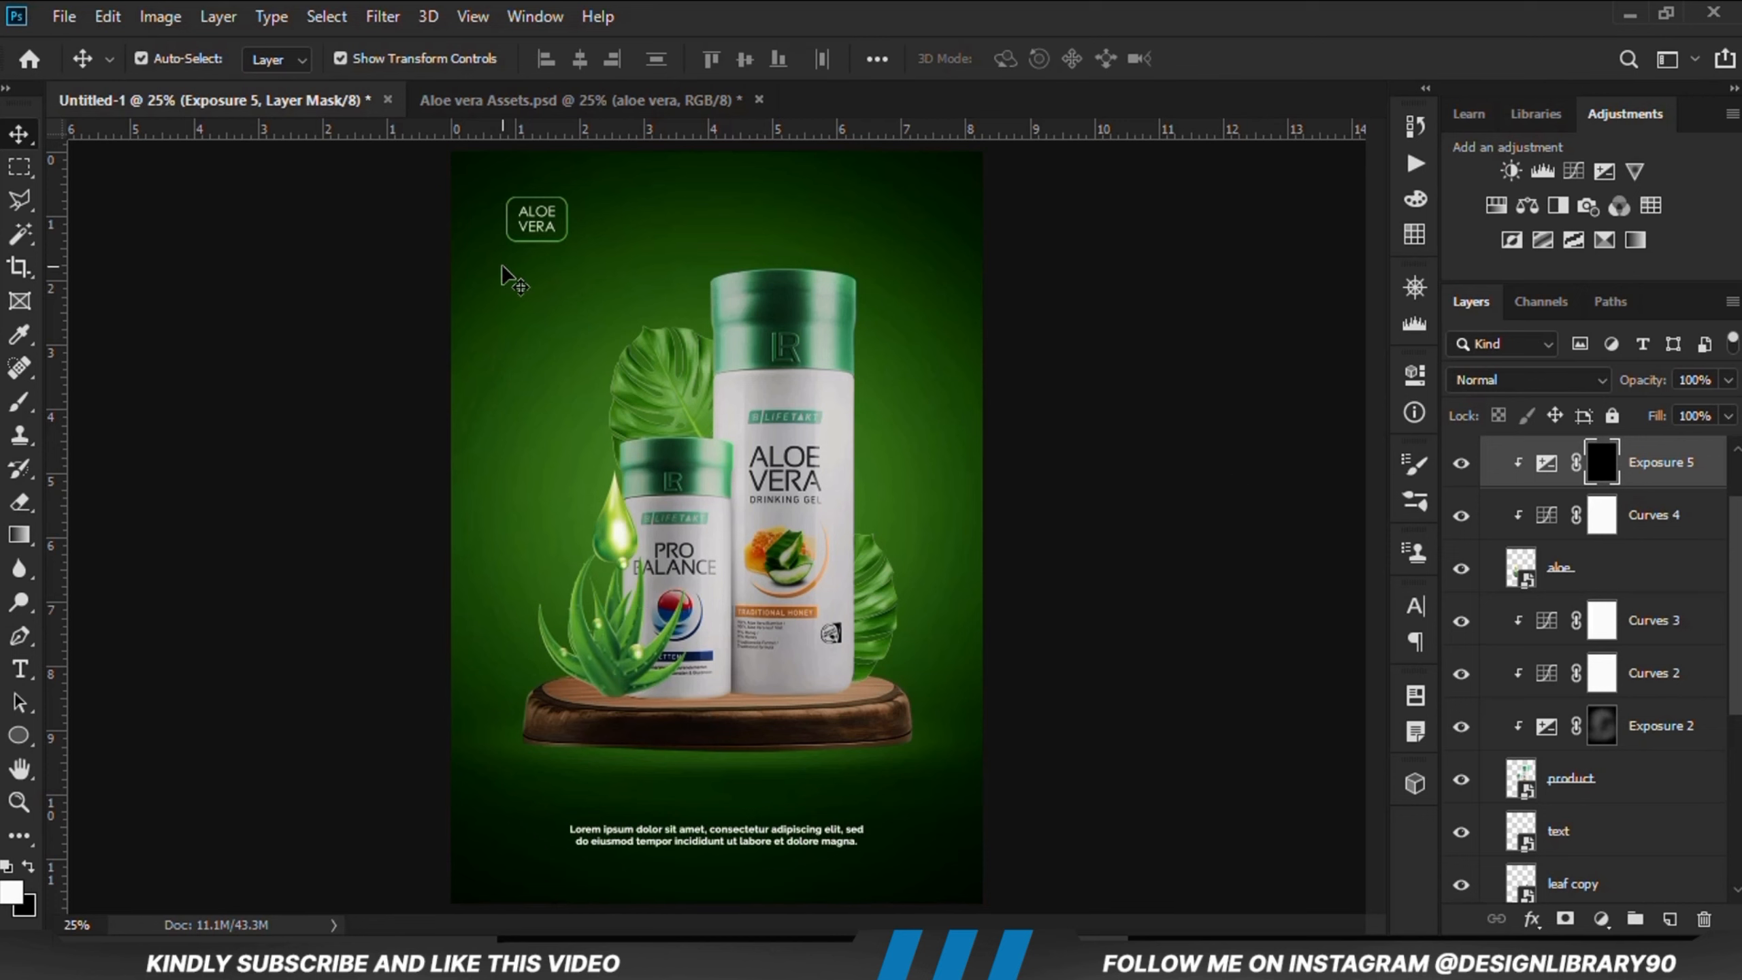
Step: Paint white with a soft 300 px brush at 8% opacity over the aloe's base on the Exposure 5 mask
right_click(20, 405)
click(117, 401)
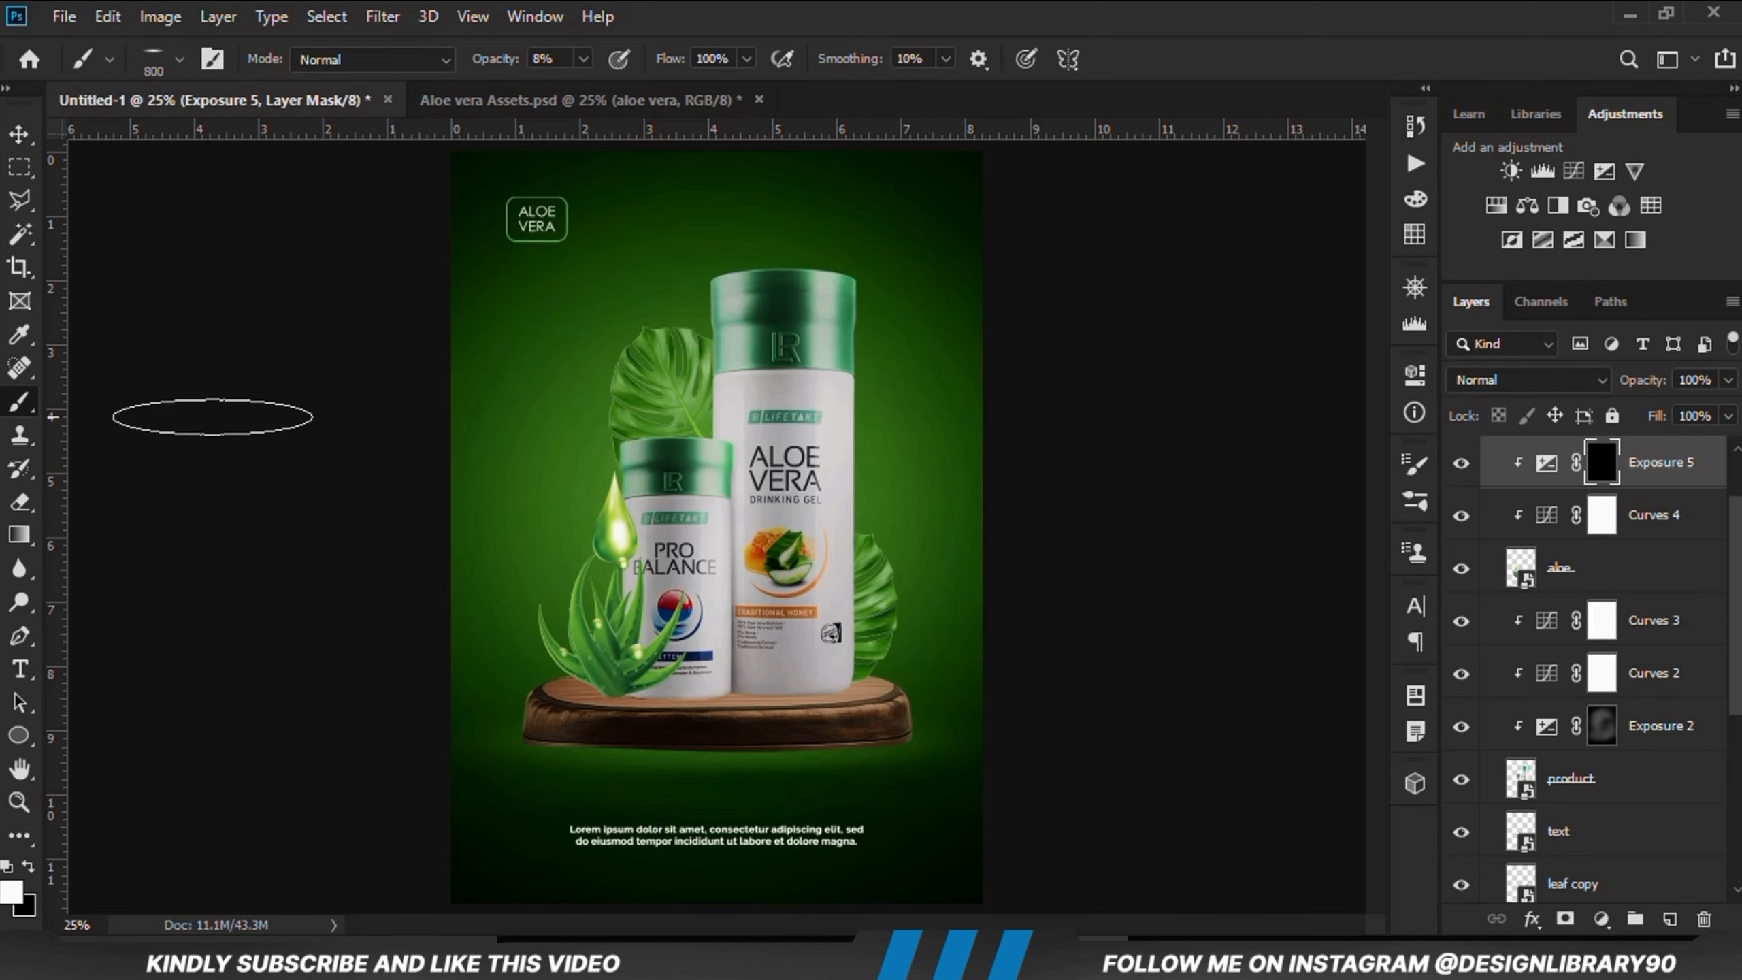
right_click(577, 460)
drag(626, 254, 627, 284)
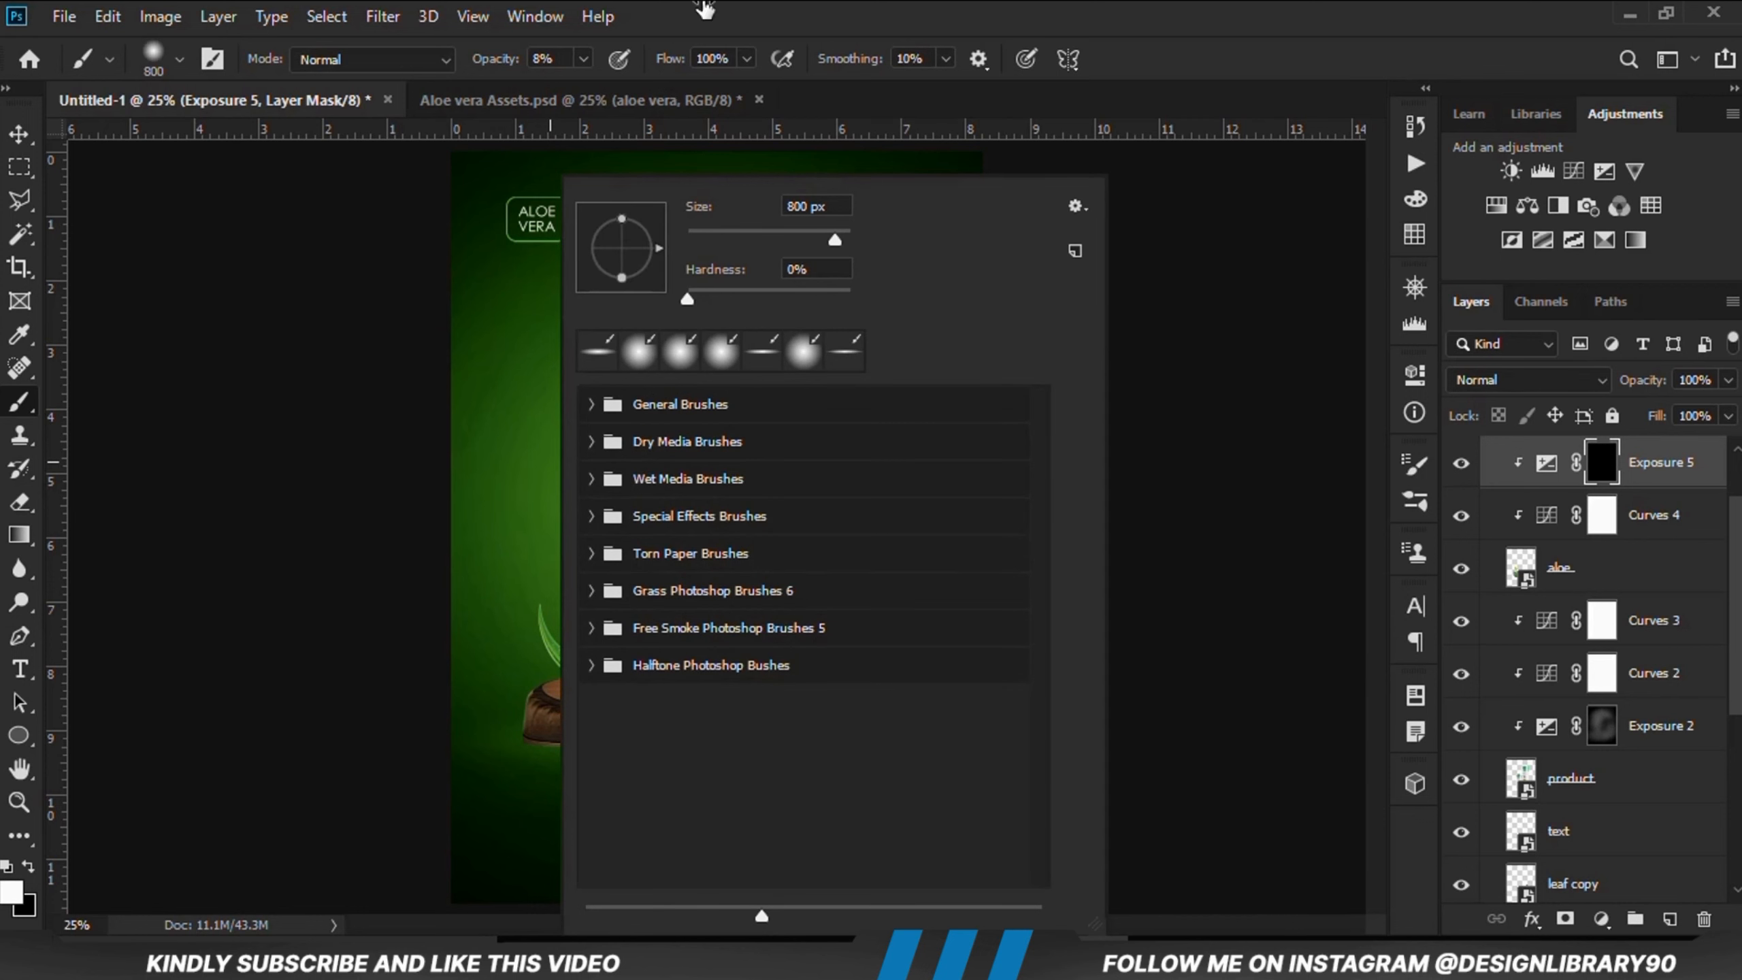
click(706, 6)
click(1414, 465)
click(1341, 252)
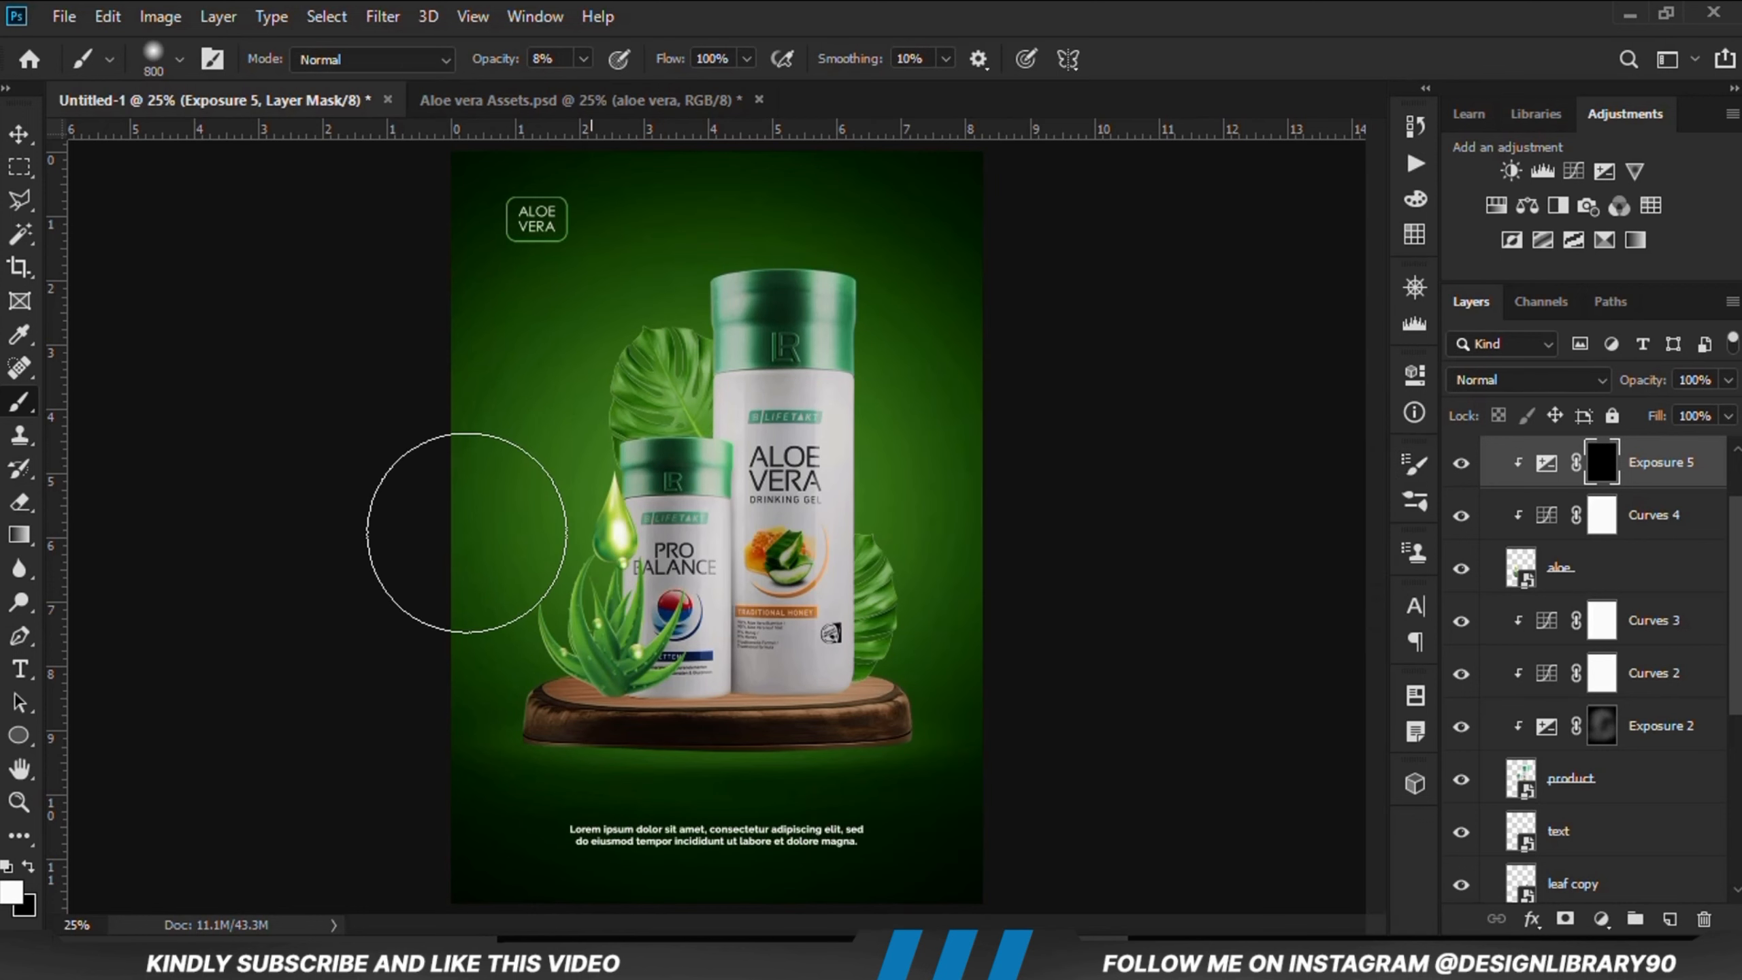
key(bracketleft)
key(bracketleft)
key(bracketleft)
key(bracketleft)
key(bracketleft)
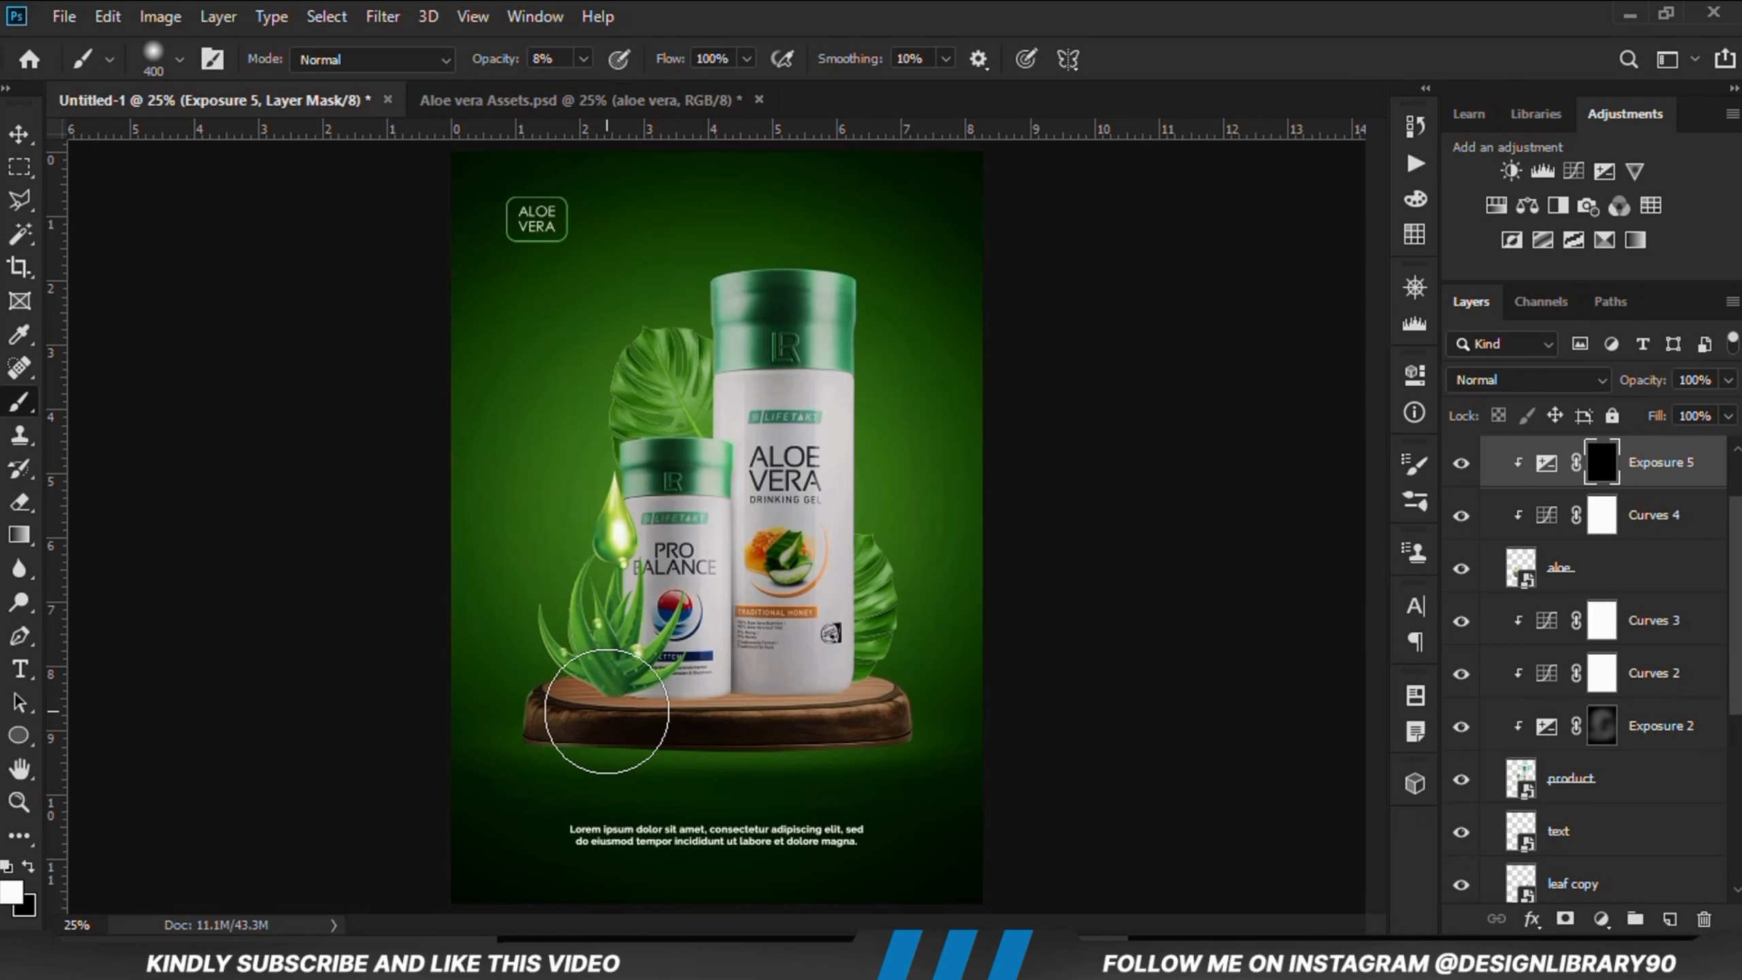
drag(587, 701, 535, 683)
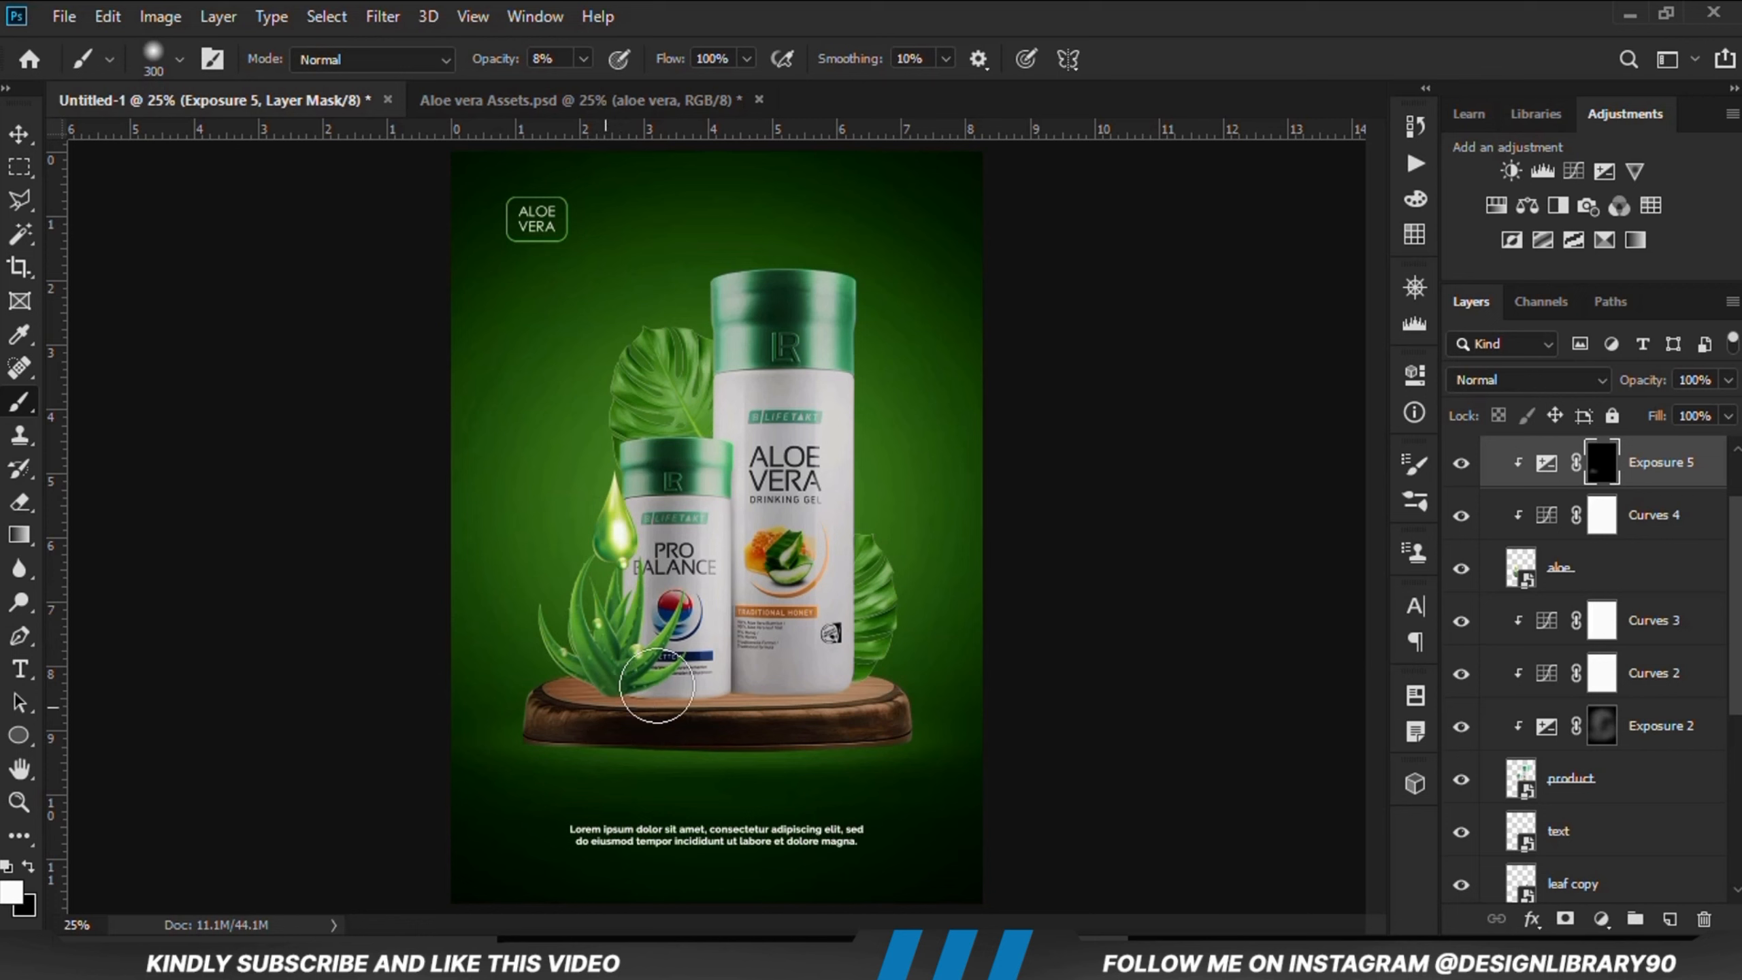
mouse_move(640, 697)
mouse_down()
mouse_move(535, 685)
mouse_move(508, 659)
mouse_move(618, 728)
mouse_up()
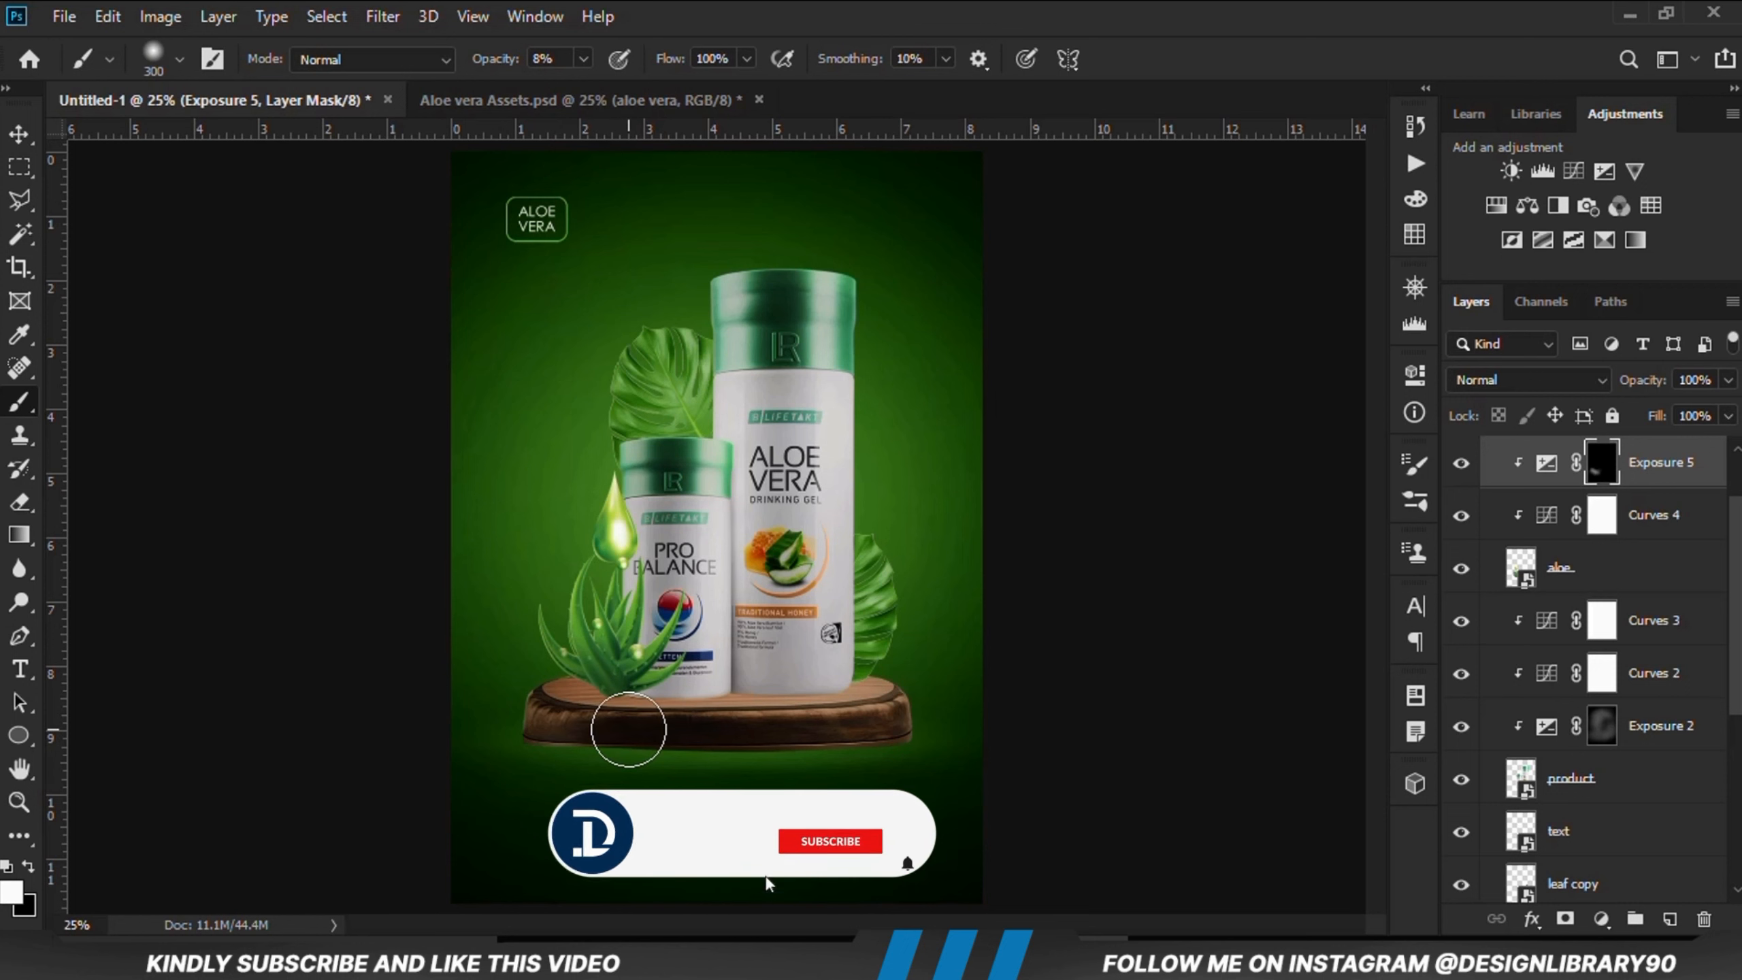
click(1459, 464)
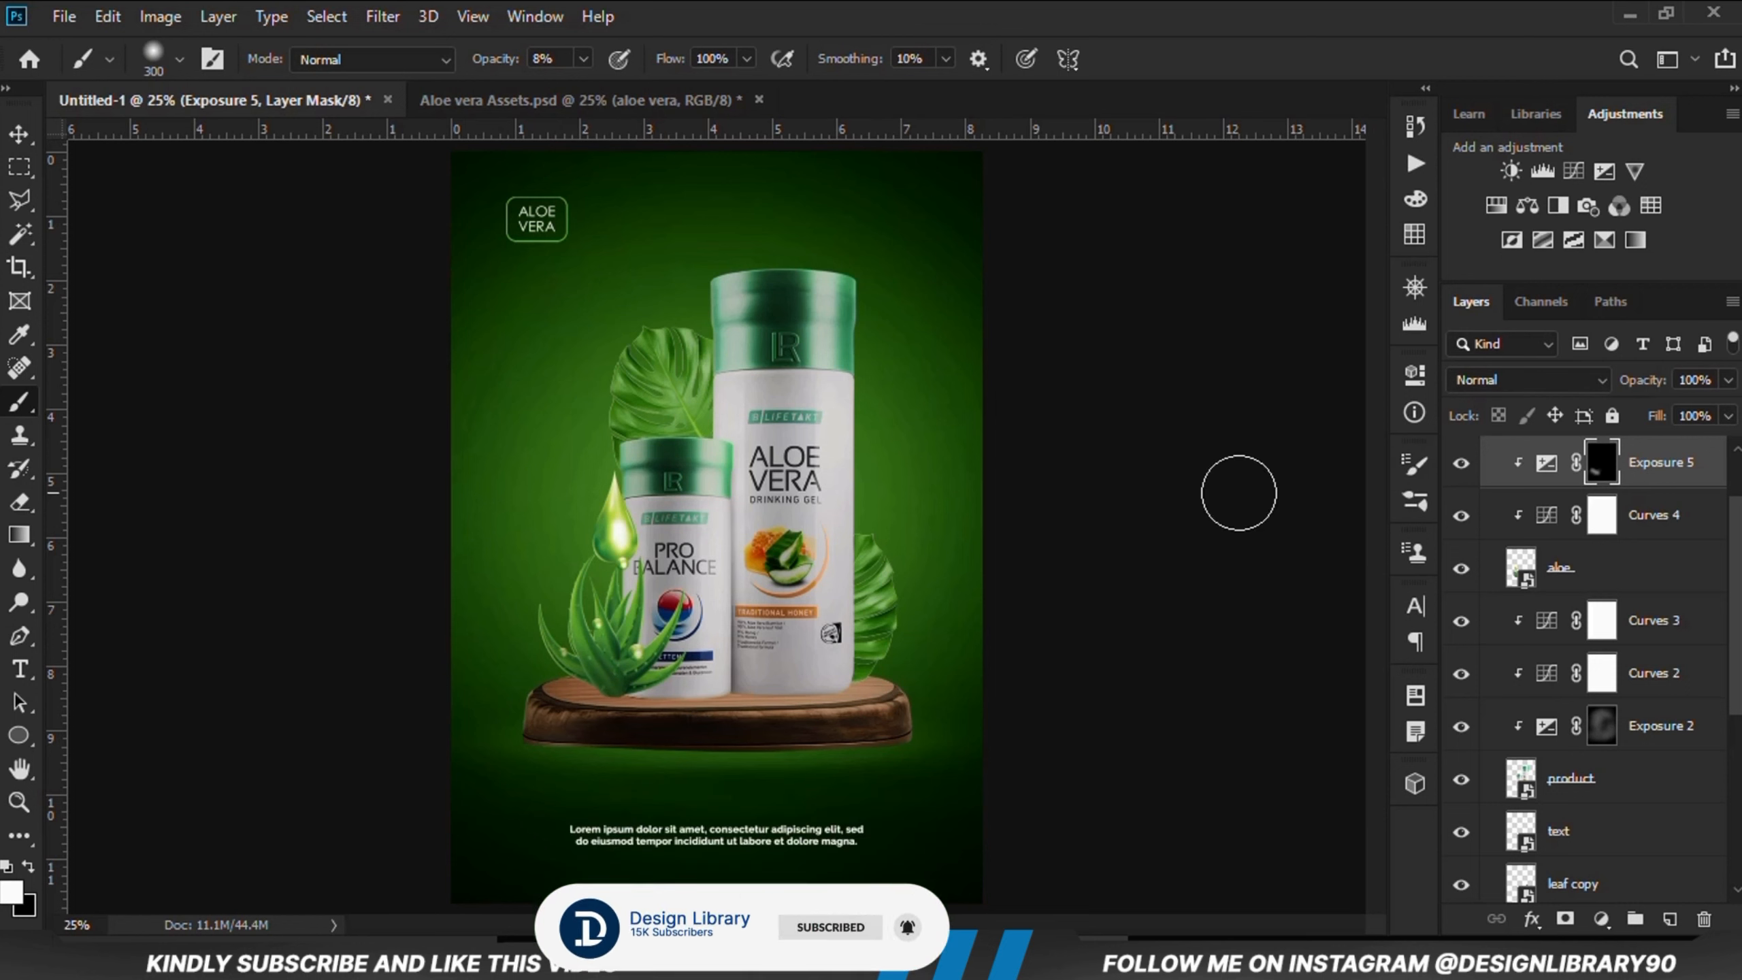
Step: Add a Drop Shadow layer style to the aloe with angle -132° and opacity 64%
click(12, 136)
click(218, 347)
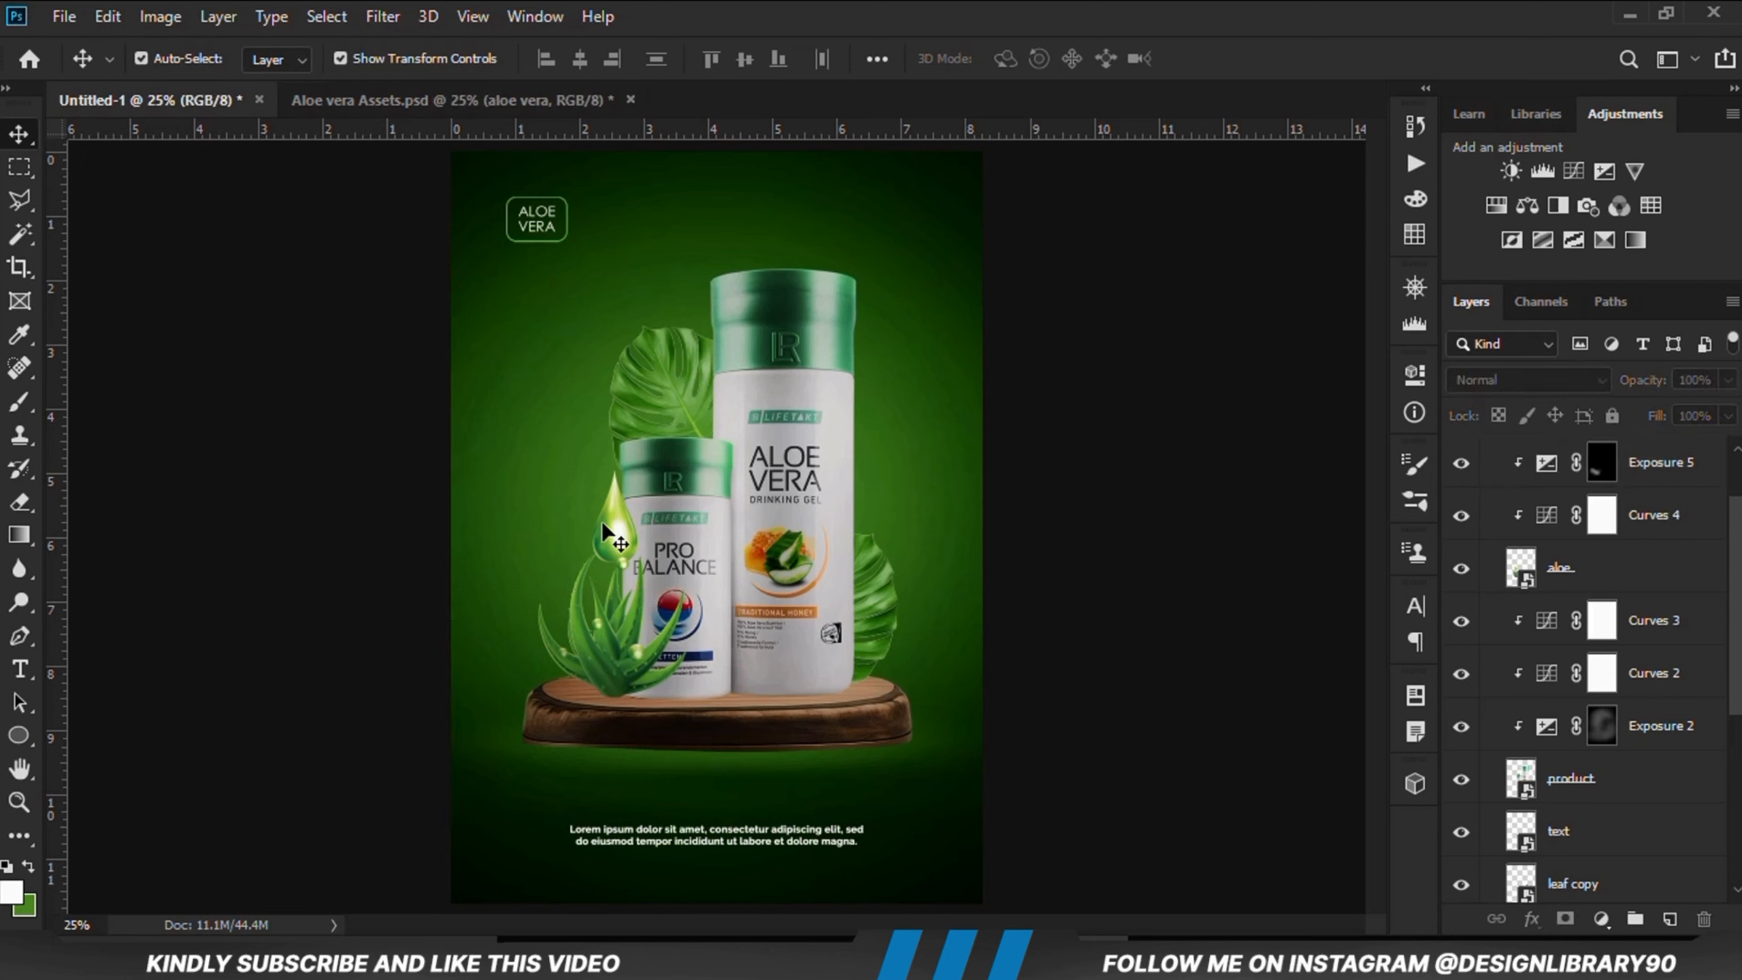
click(613, 545)
click(1474, 575)
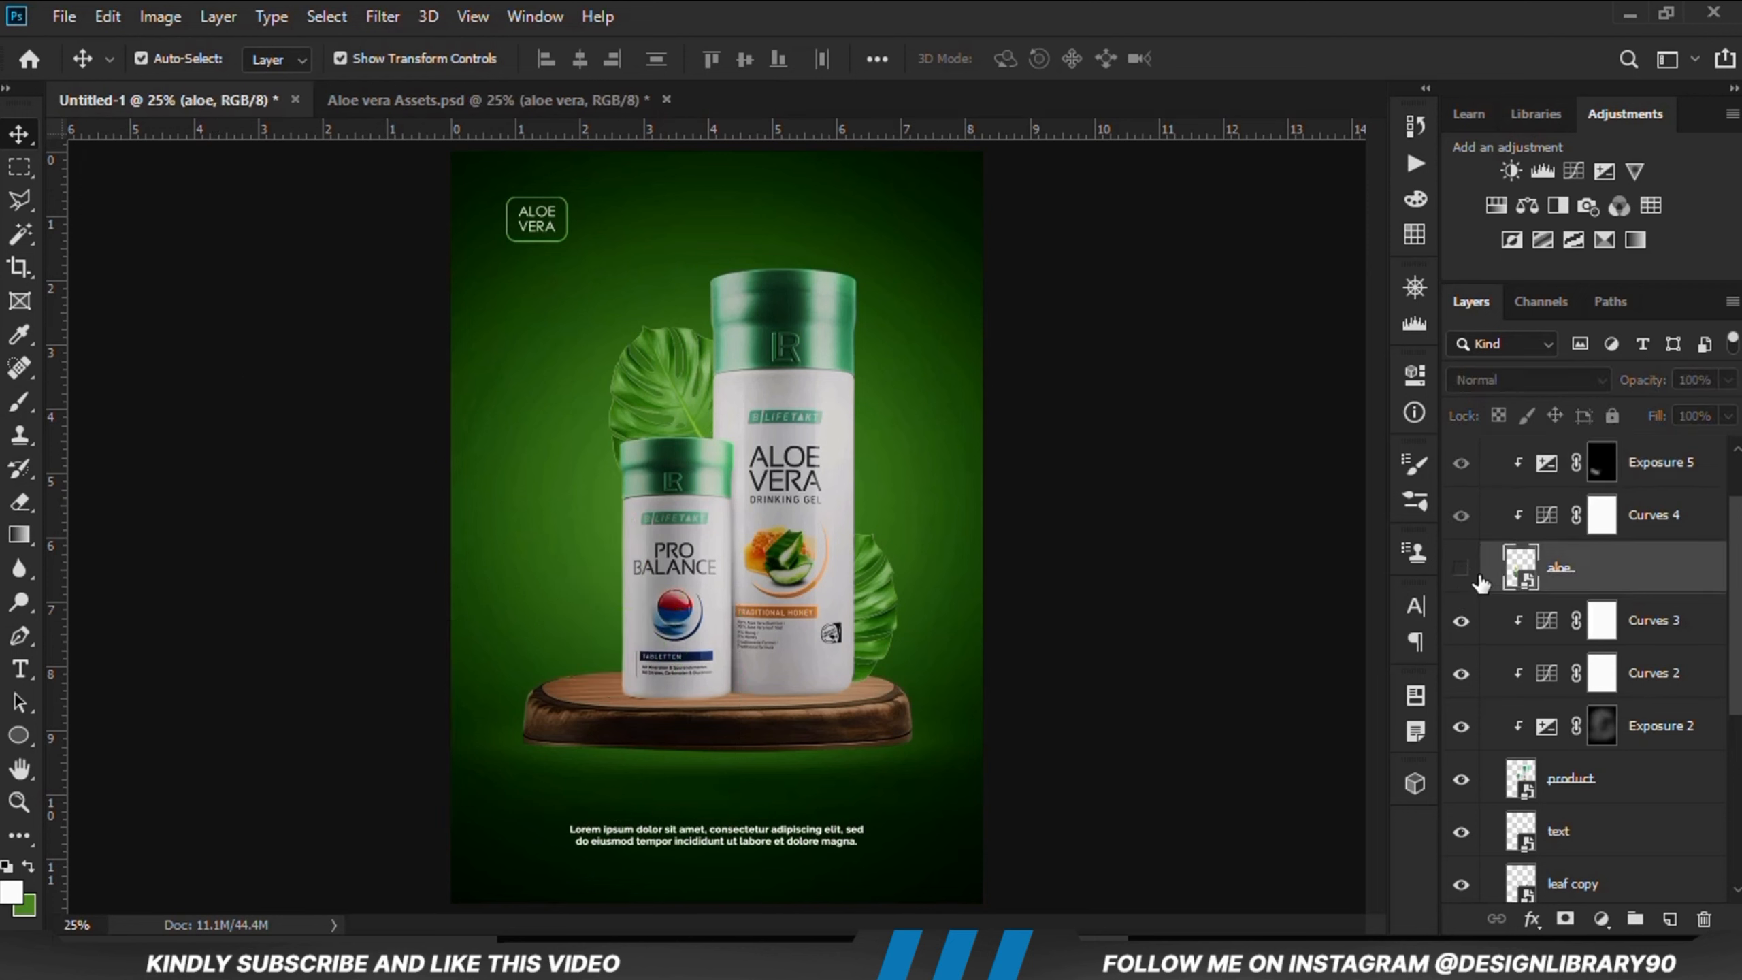
click(1475, 575)
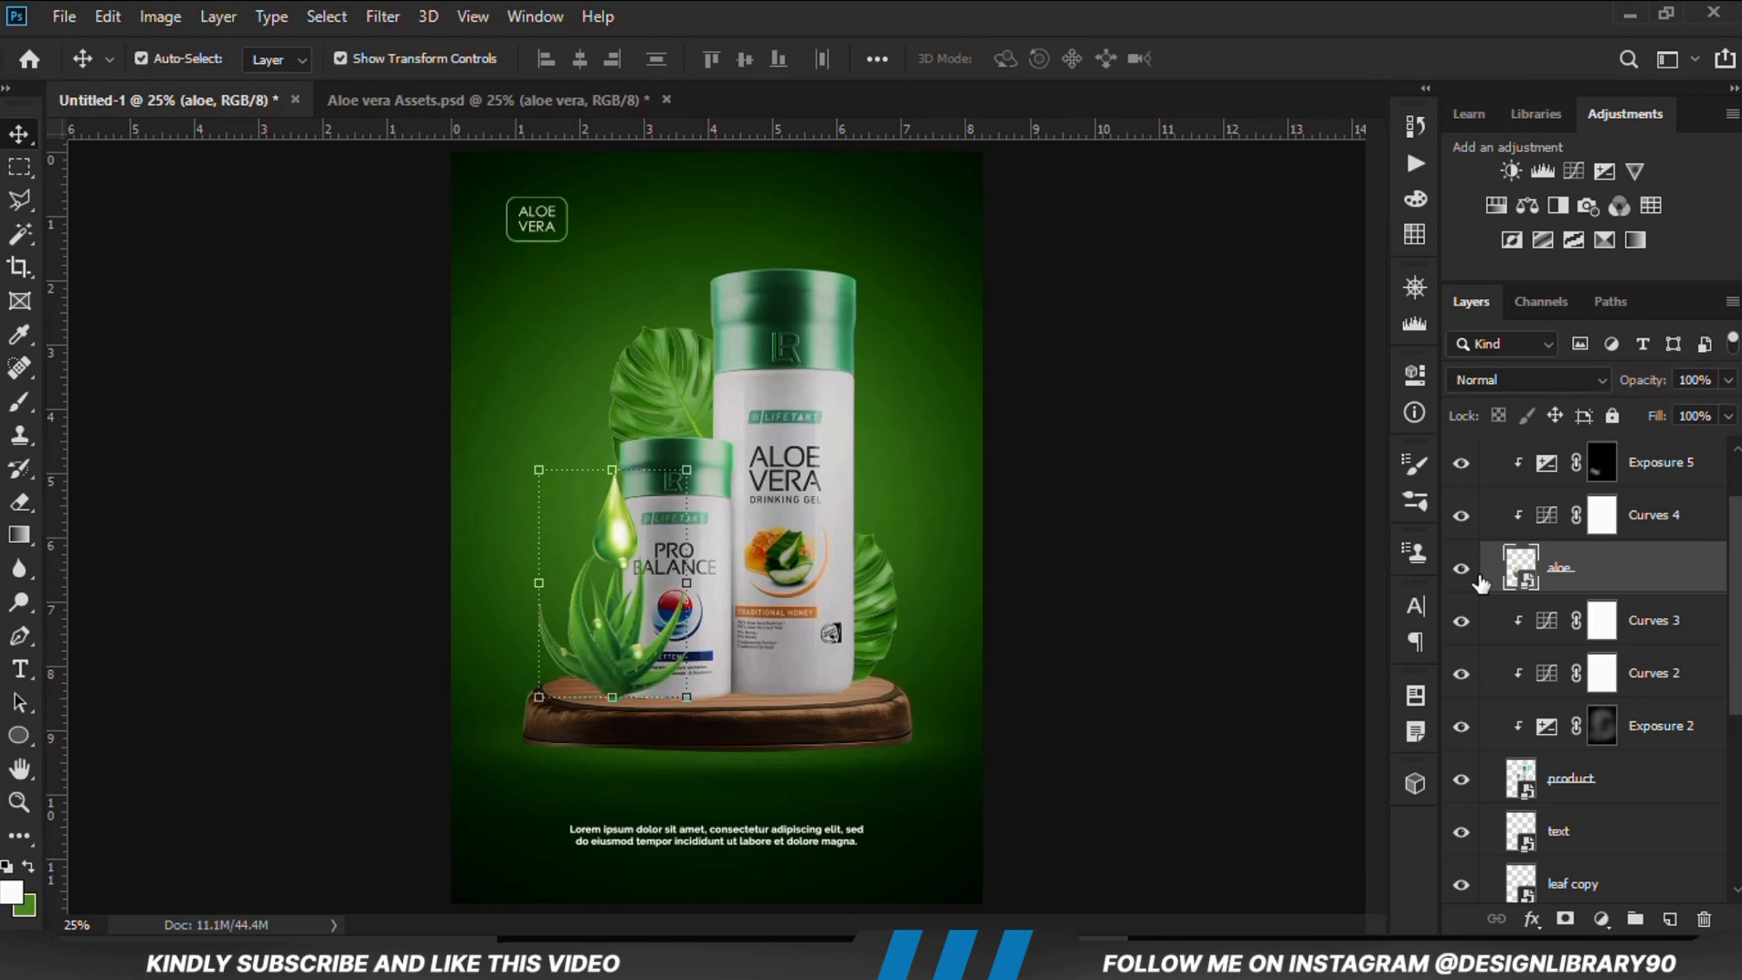
right_click(1577, 575)
click(1286, 36)
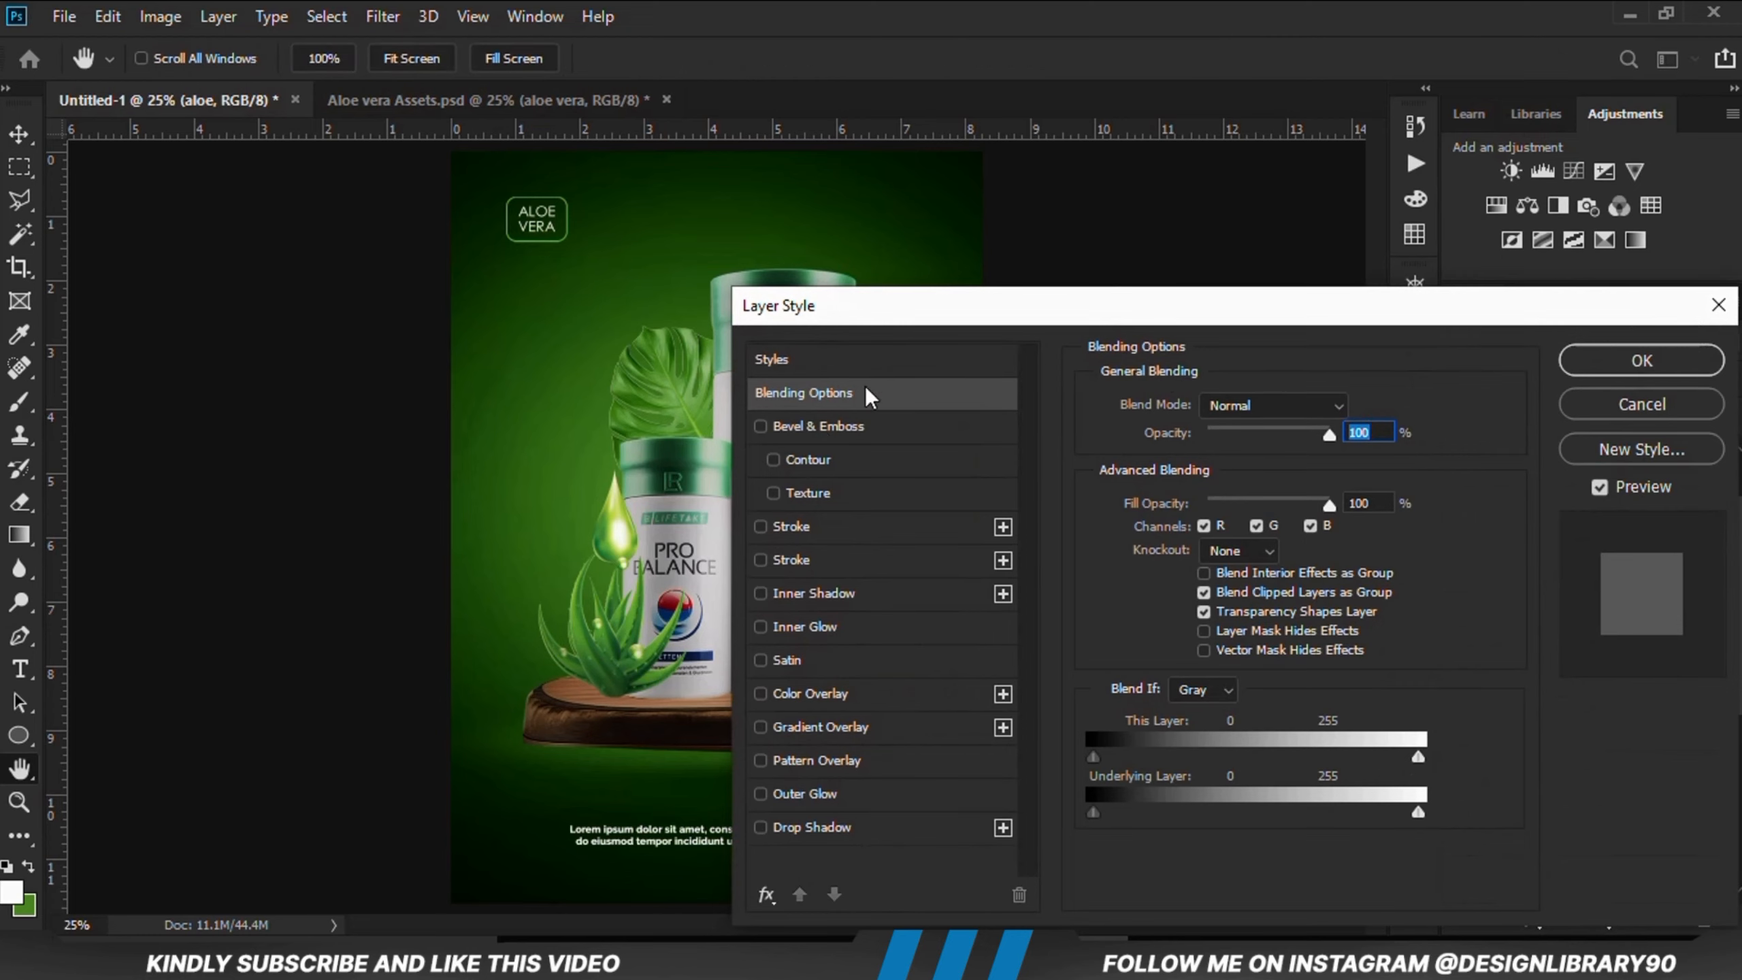
drag(877, 315, 748, 206)
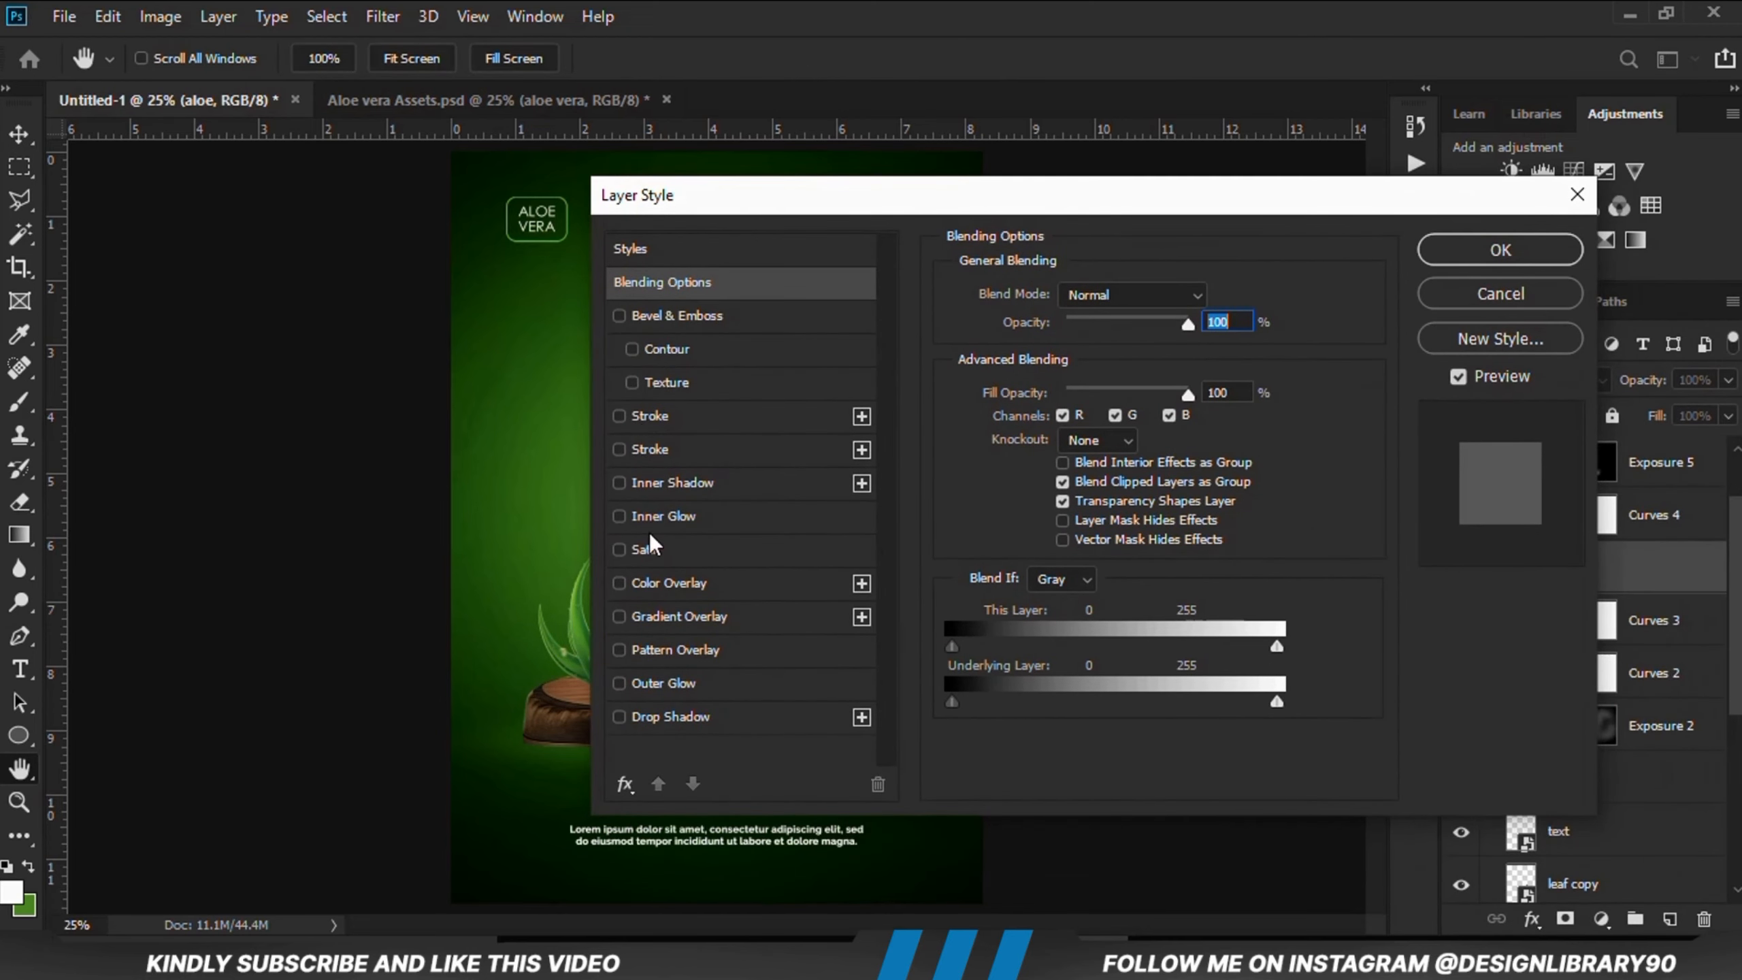
click(644, 720)
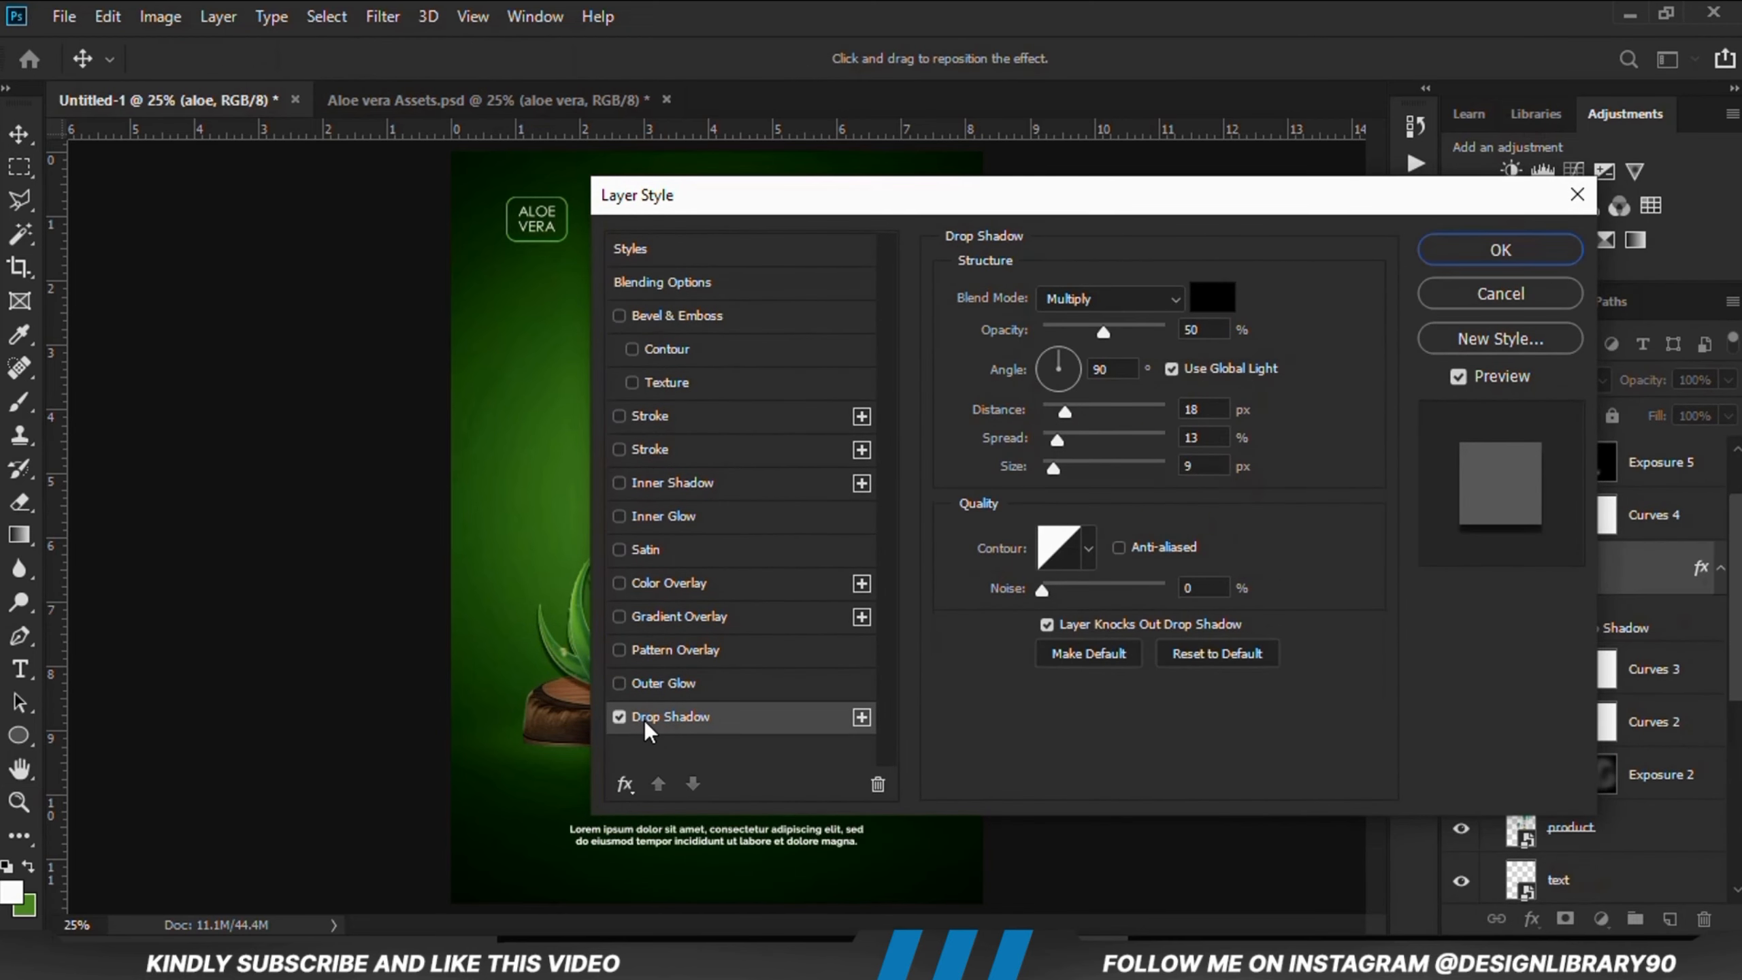
drag(683, 181, 804, 191)
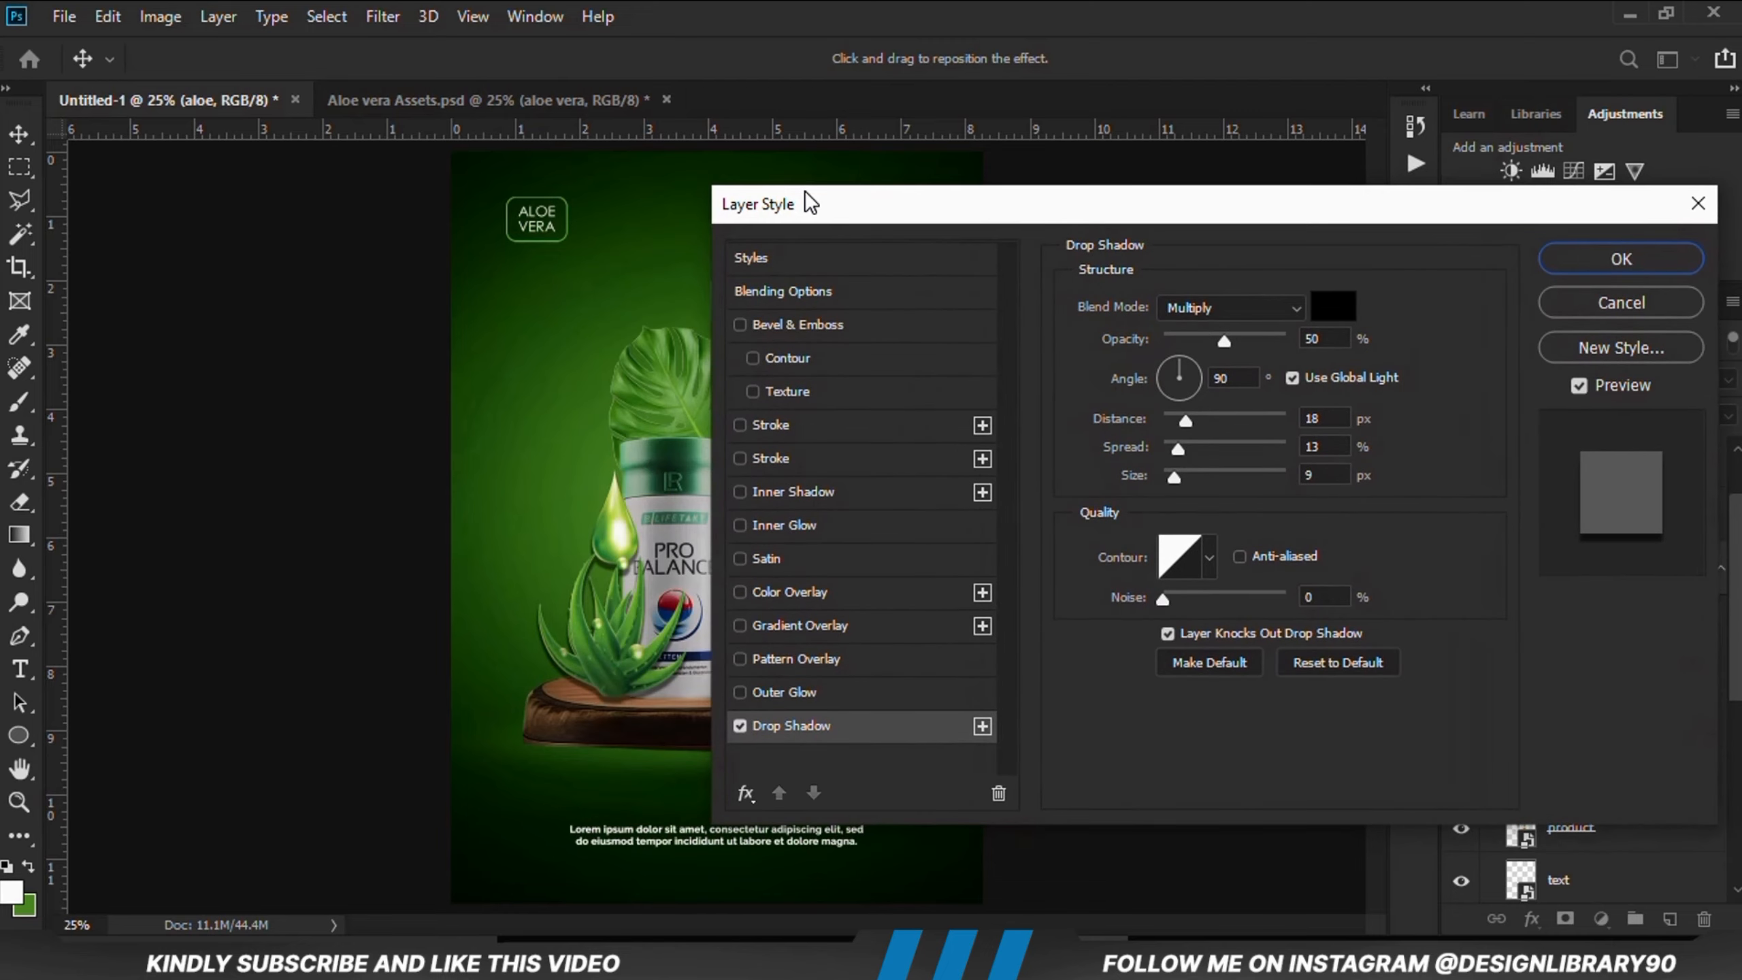
click(1197, 383)
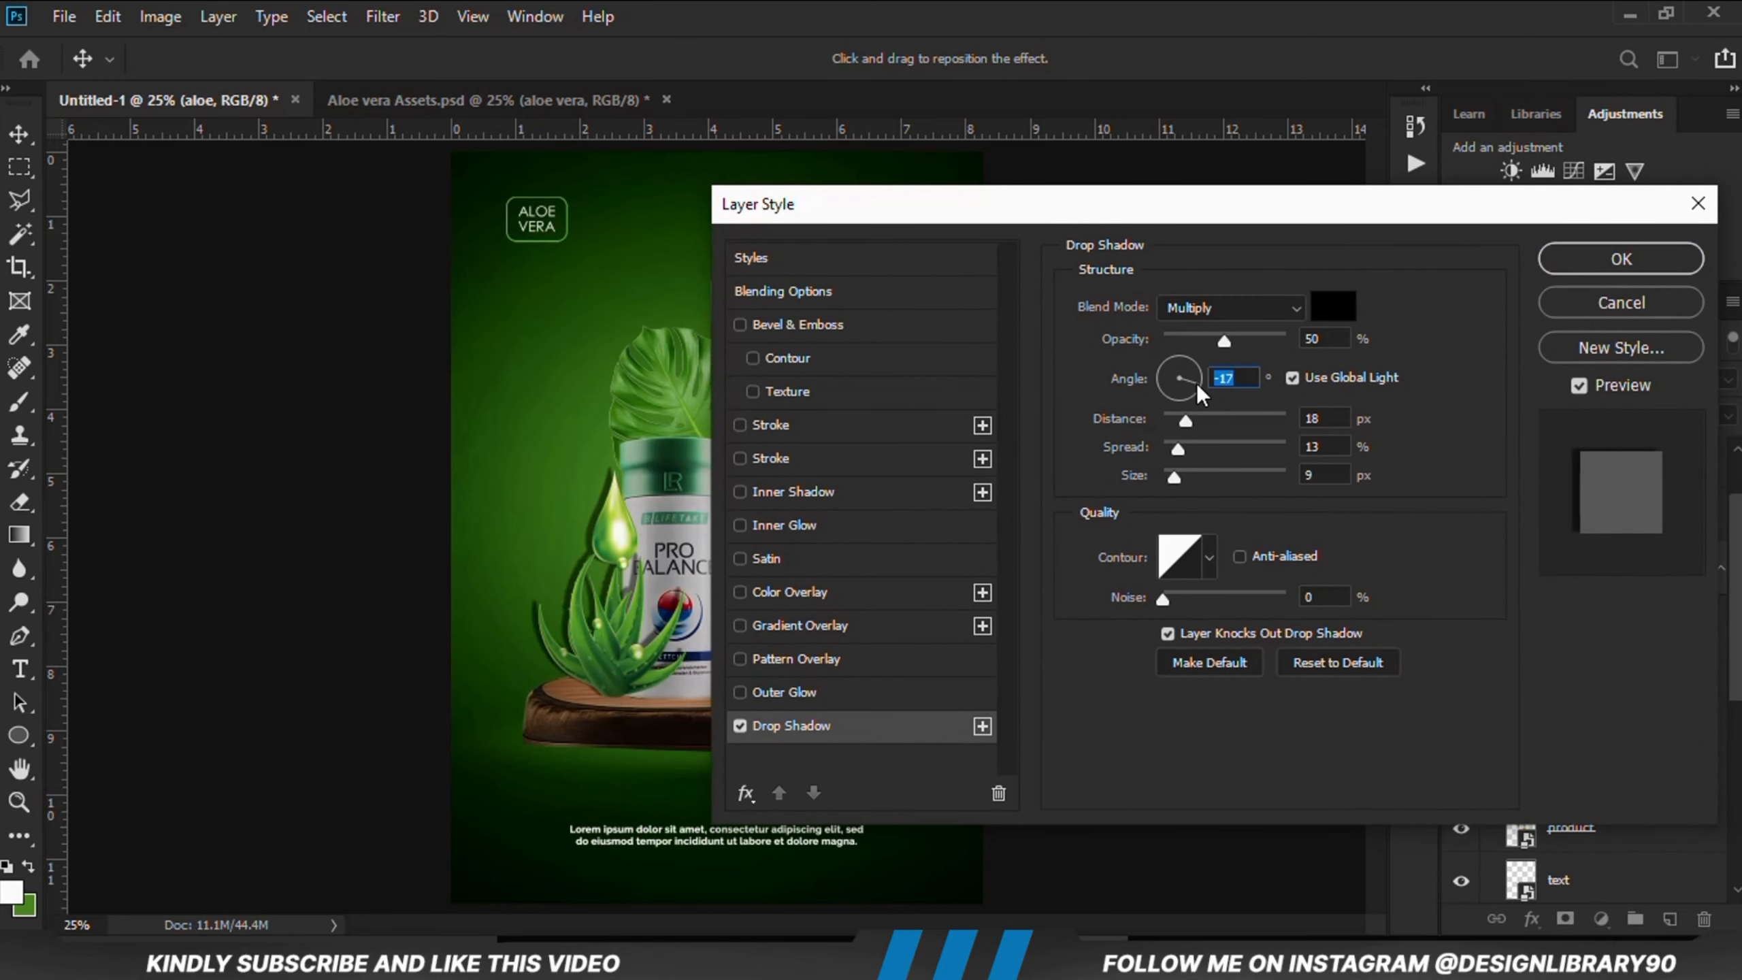
drag(1192, 387, 1168, 391)
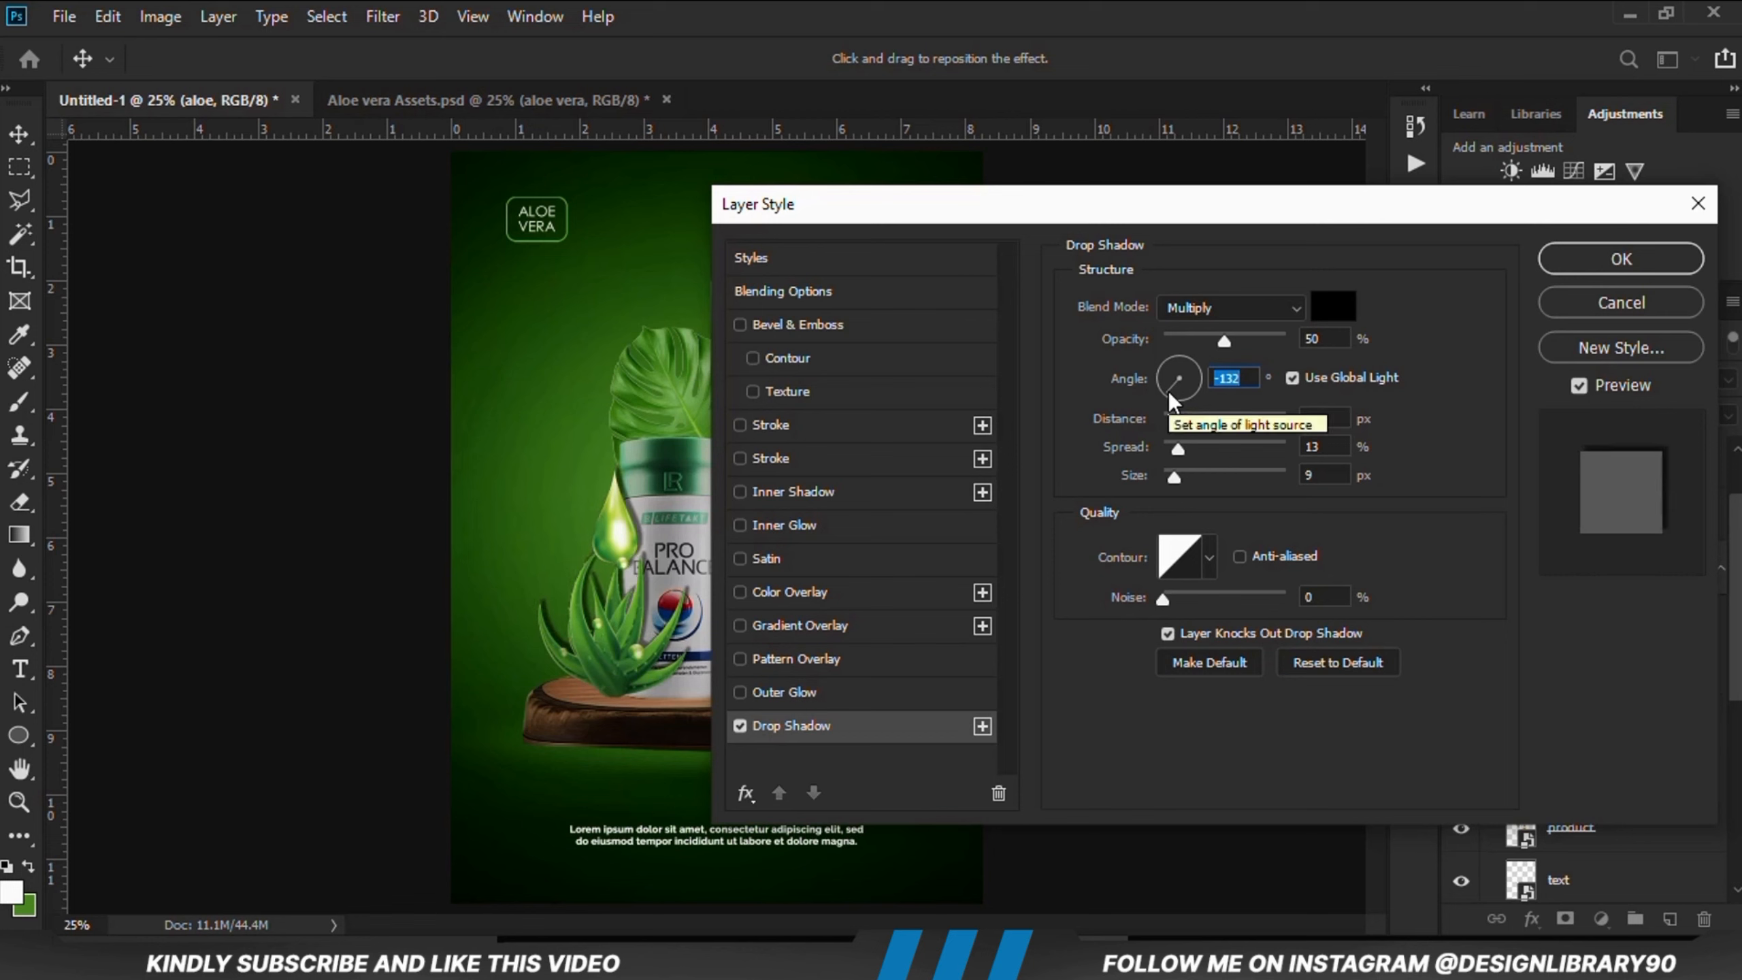
drag(1223, 340, 1242, 342)
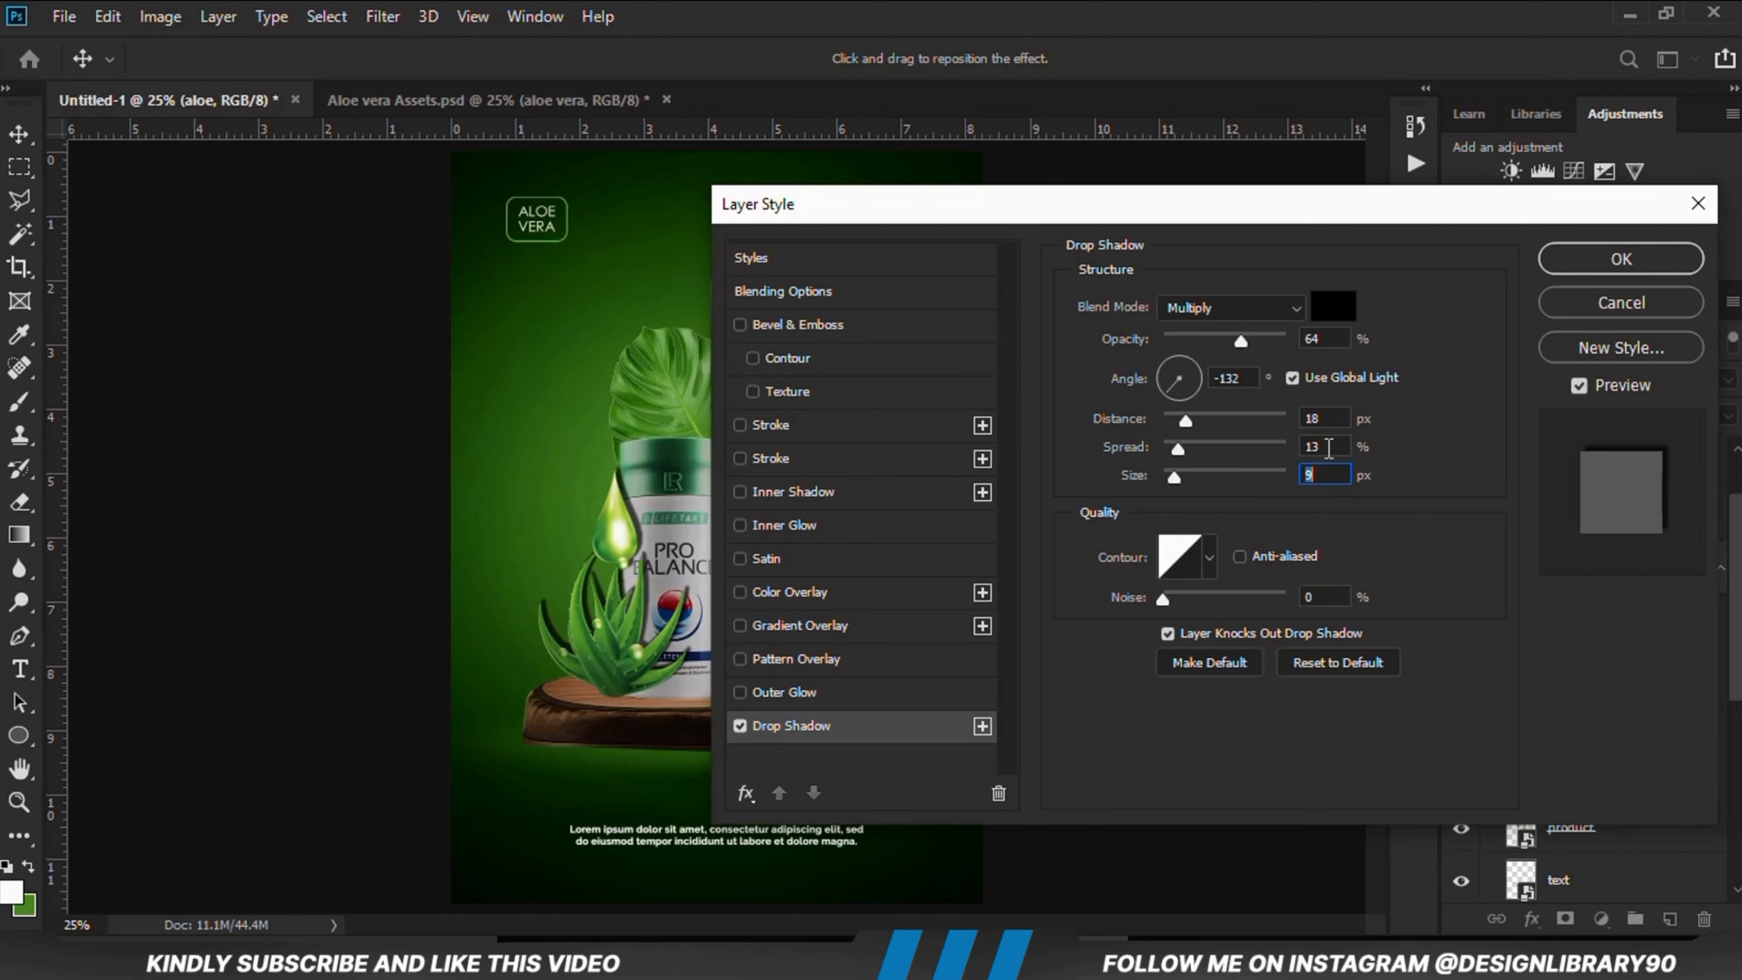
click(1549, 269)
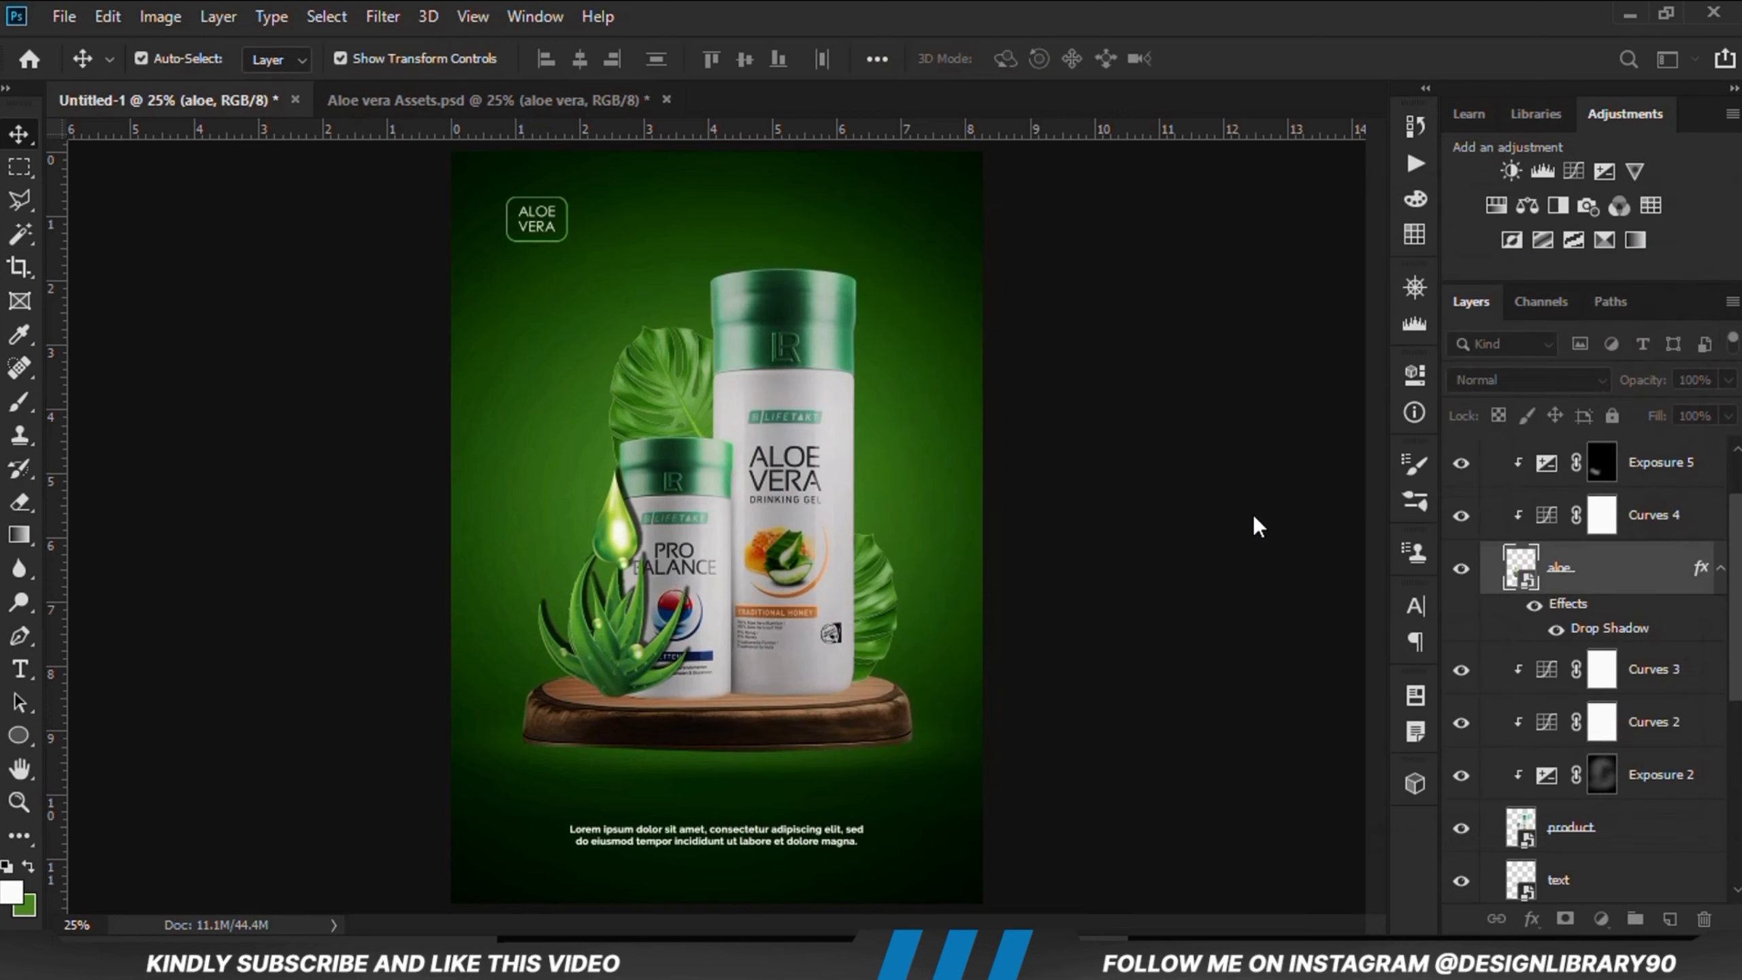
Step: Split the aloe's drop shadow effect off into its own separate layer
click(1464, 569)
click(1464, 570)
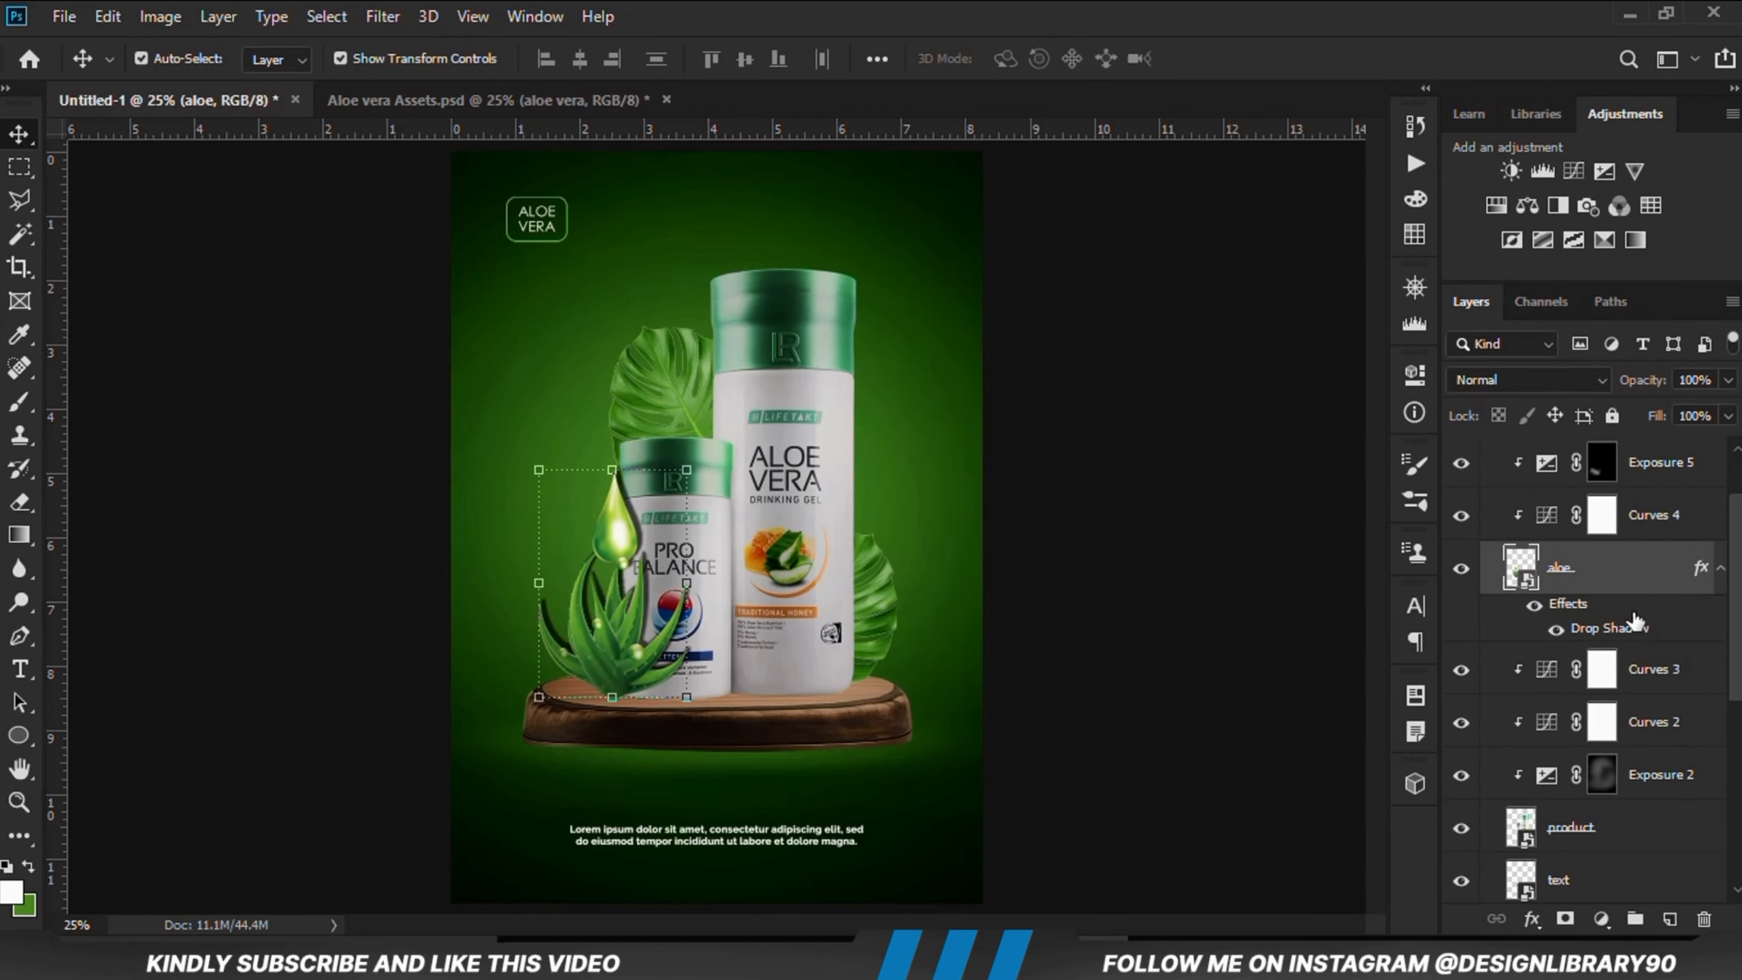
click(1719, 570)
right_click(1718, 575)
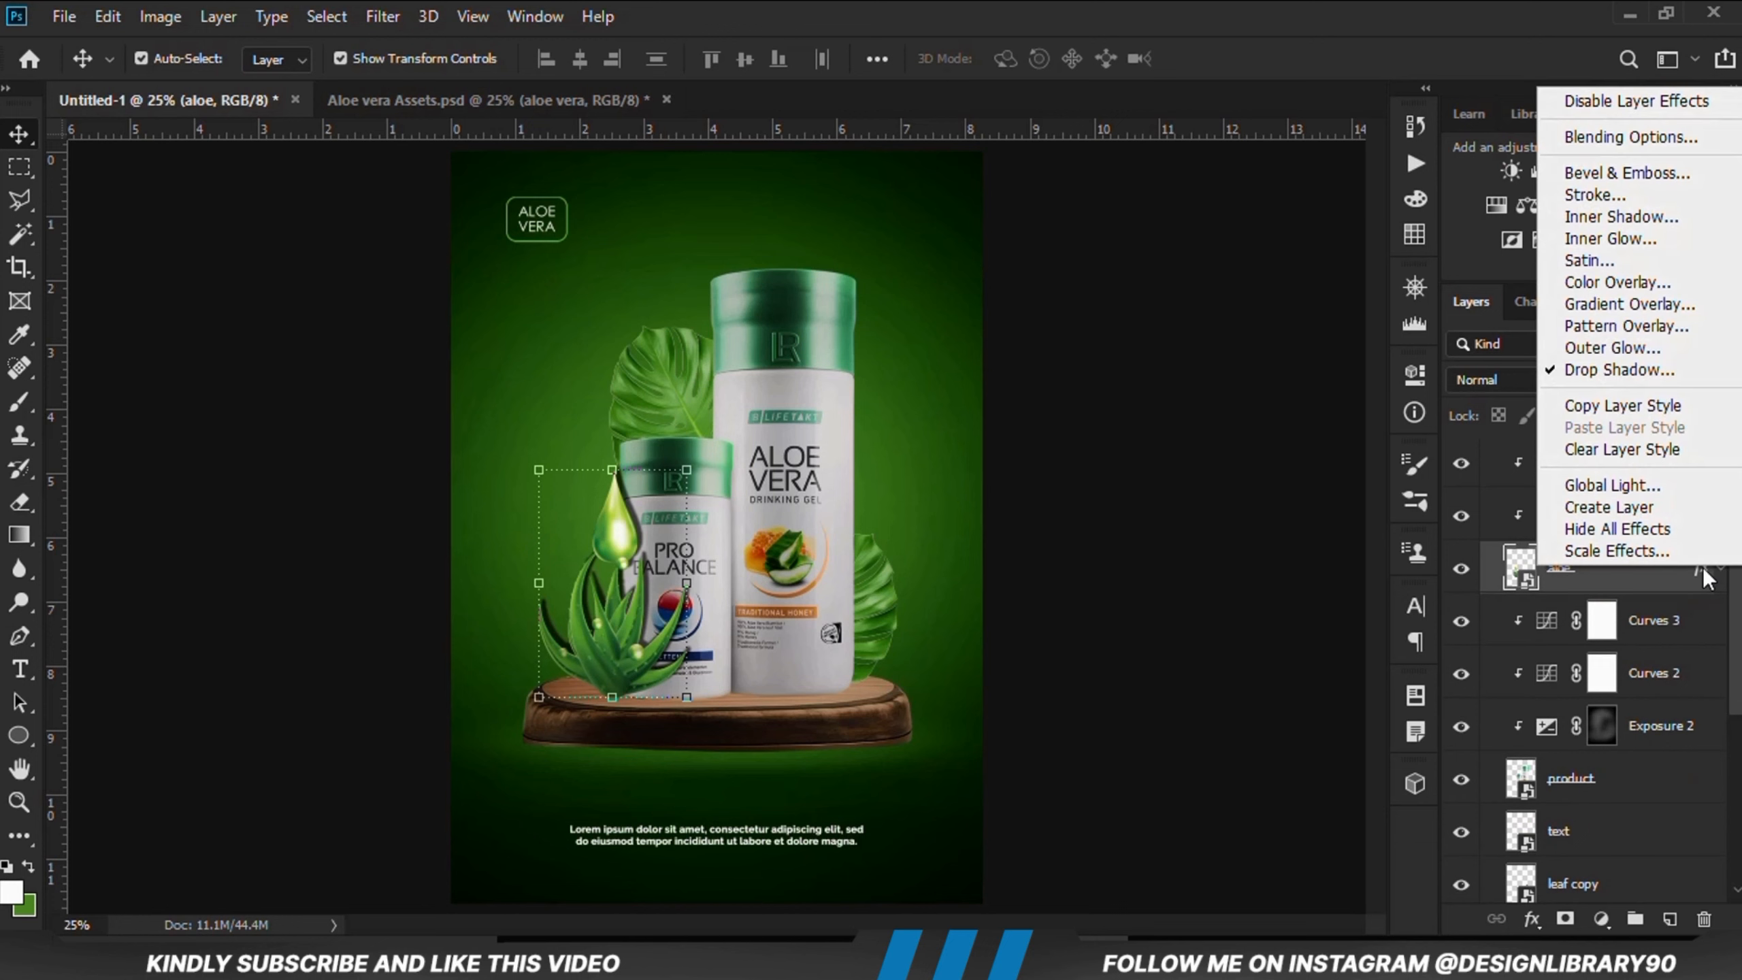
click(1609, 506)
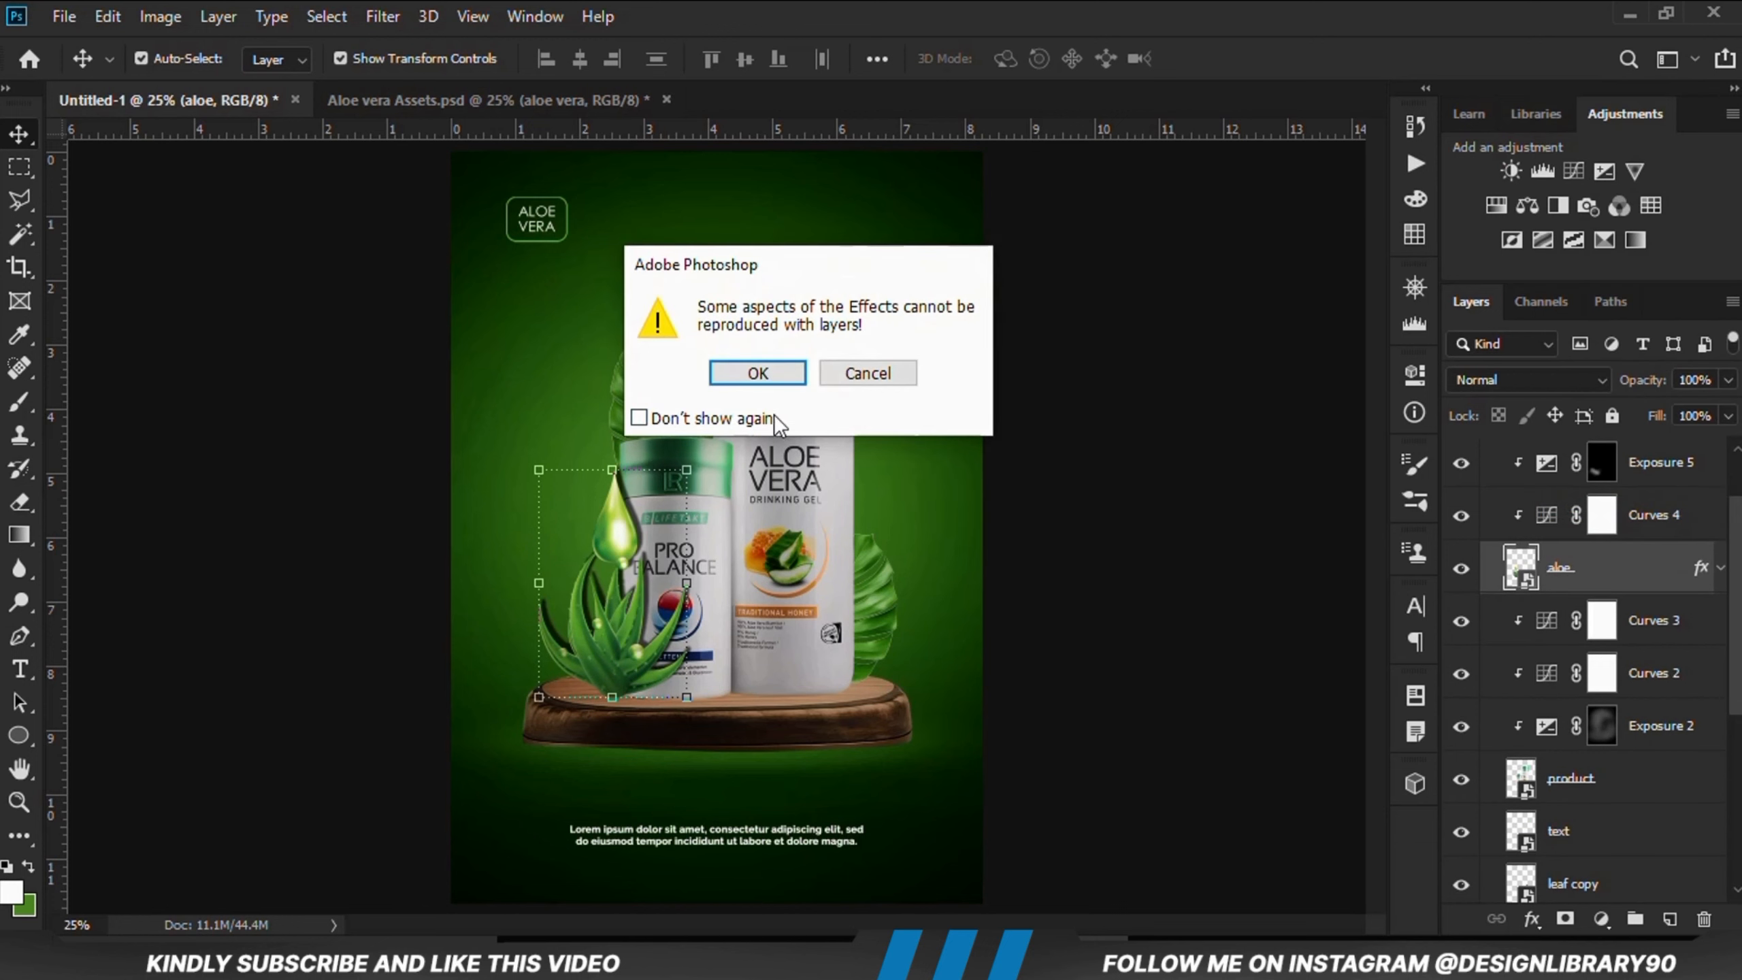
click(775, 379)
click(1584, 626)
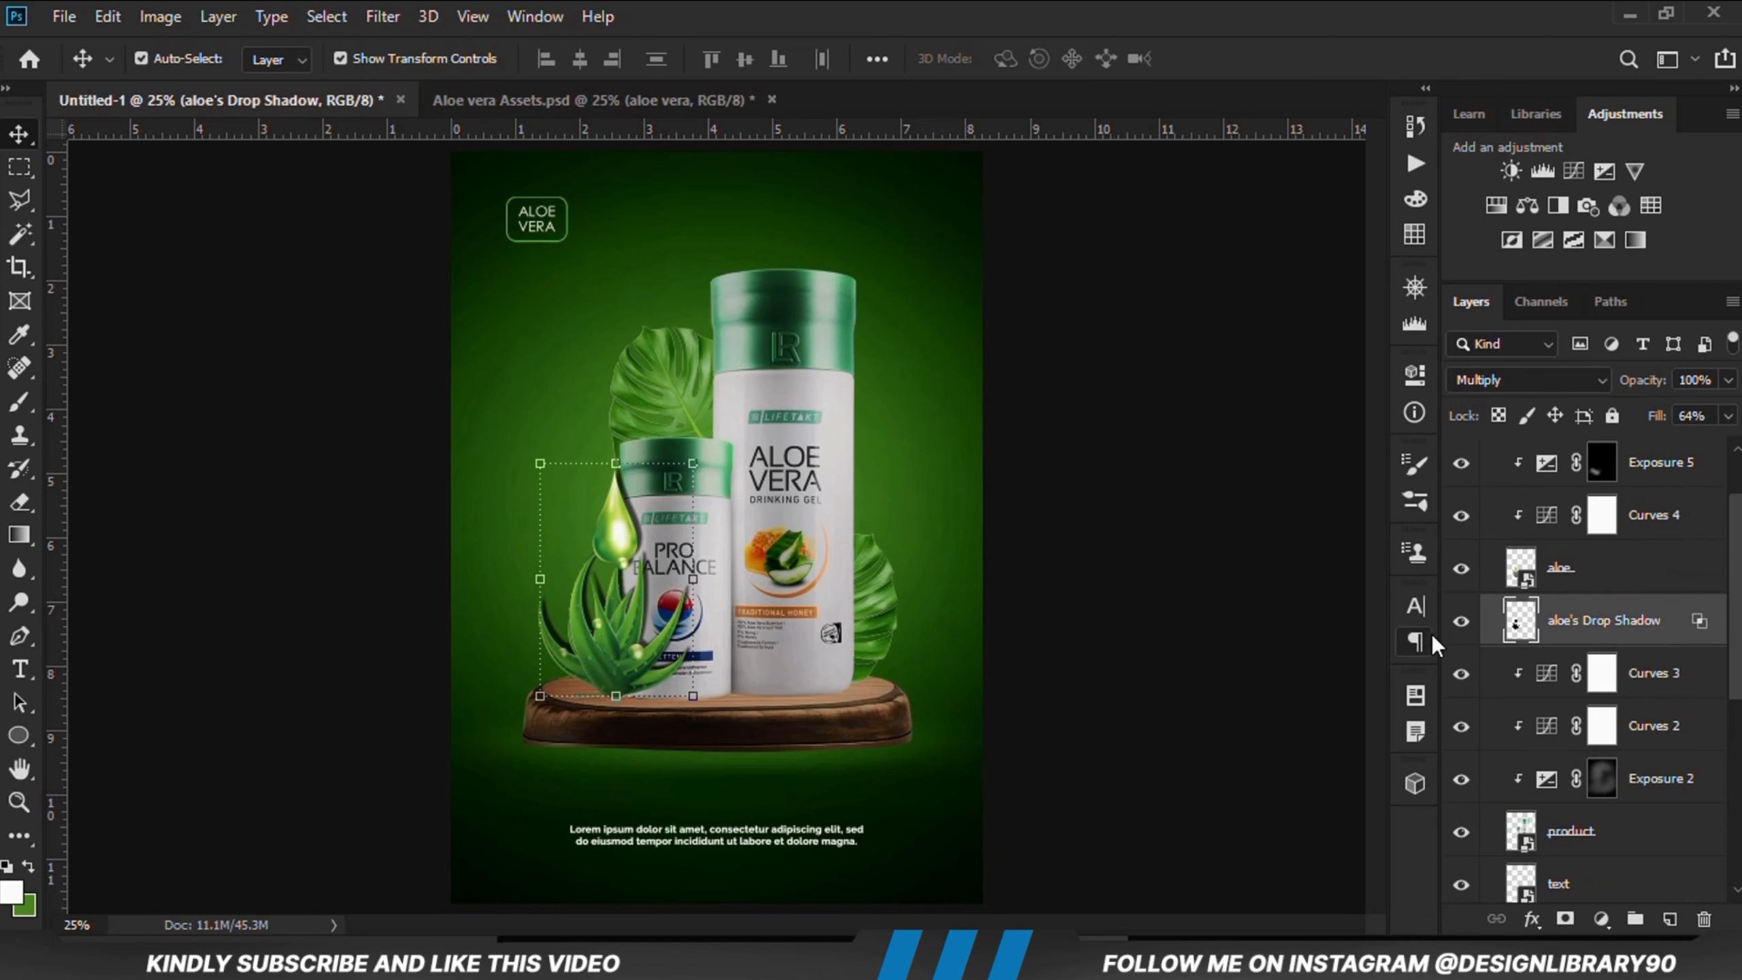
Step: Convert the aloe's drop shadow layer to a smart object
click(1462, 623)
click(1461, 623)
right_click(1627, 637)
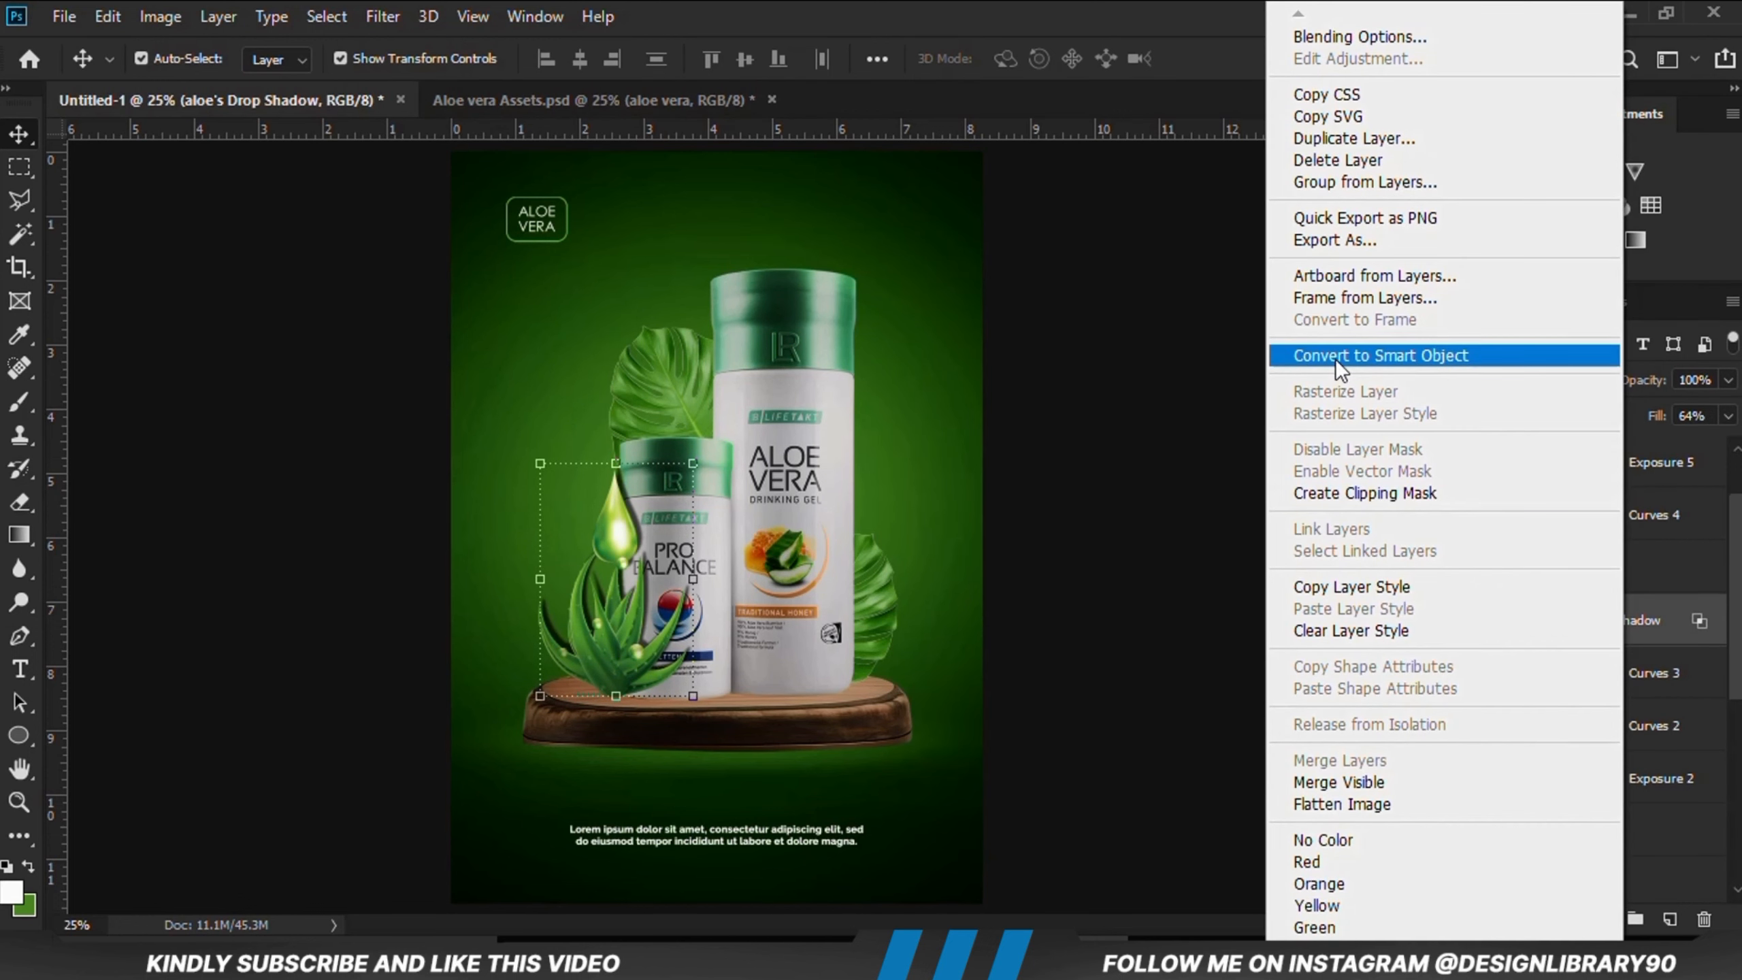
click(1337, 361)
Step: Apply a Gaussian Blur with a 5 pixel radius to the drop shadow layer
click(381, 16)
mouse_move(467, 302)
click(763, 404)
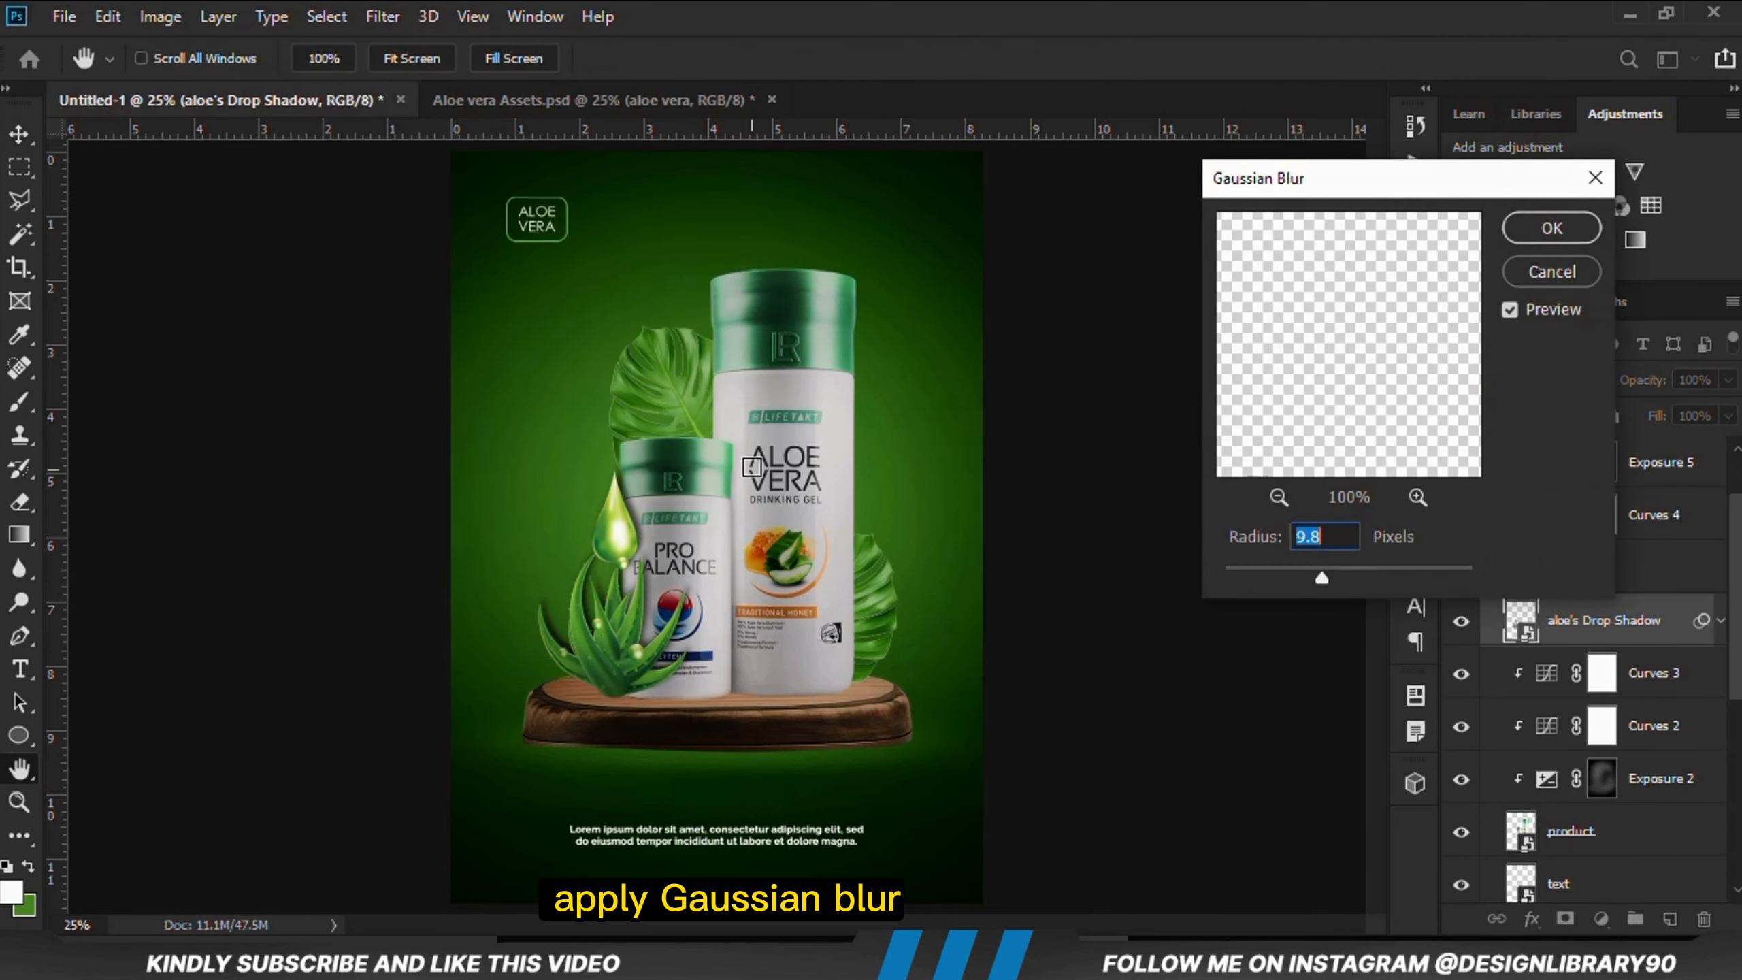
text(5)
key(Return)
Step: Add a layer mask to the aloe's drop shadow and paint parts of it away with a soft black brush at 19% opacity
click(1462, 623)
click(1461, 622)
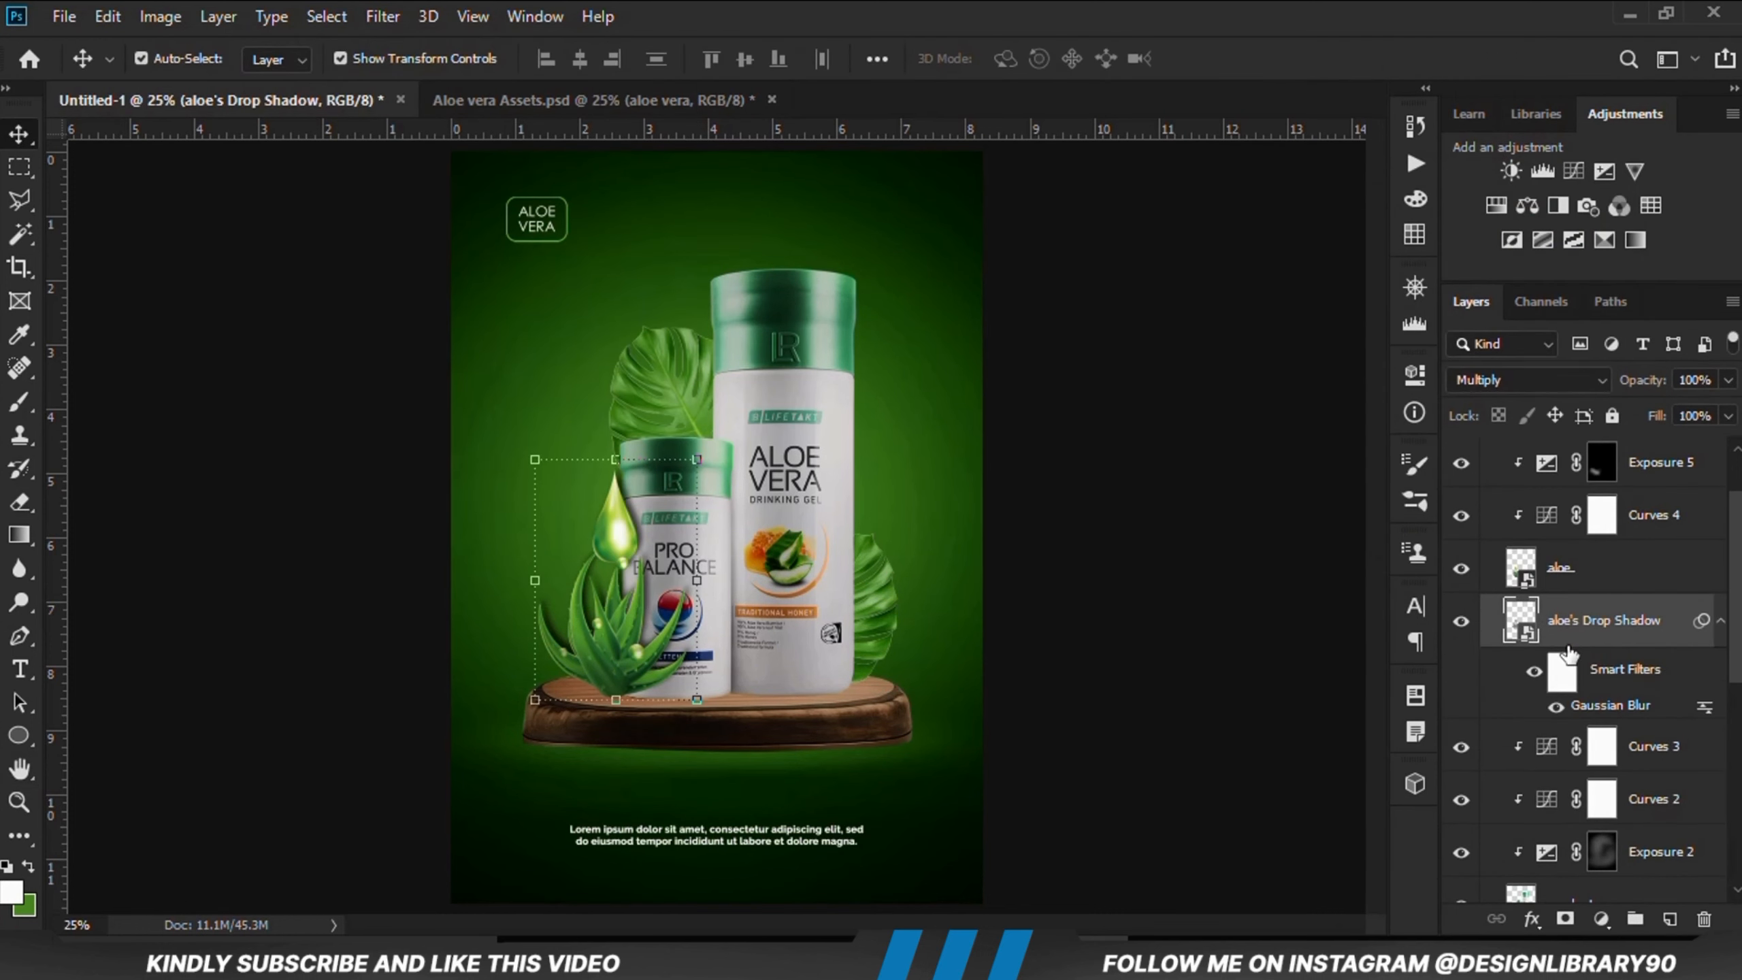
click(1564, 919)
key(b)
key(x)
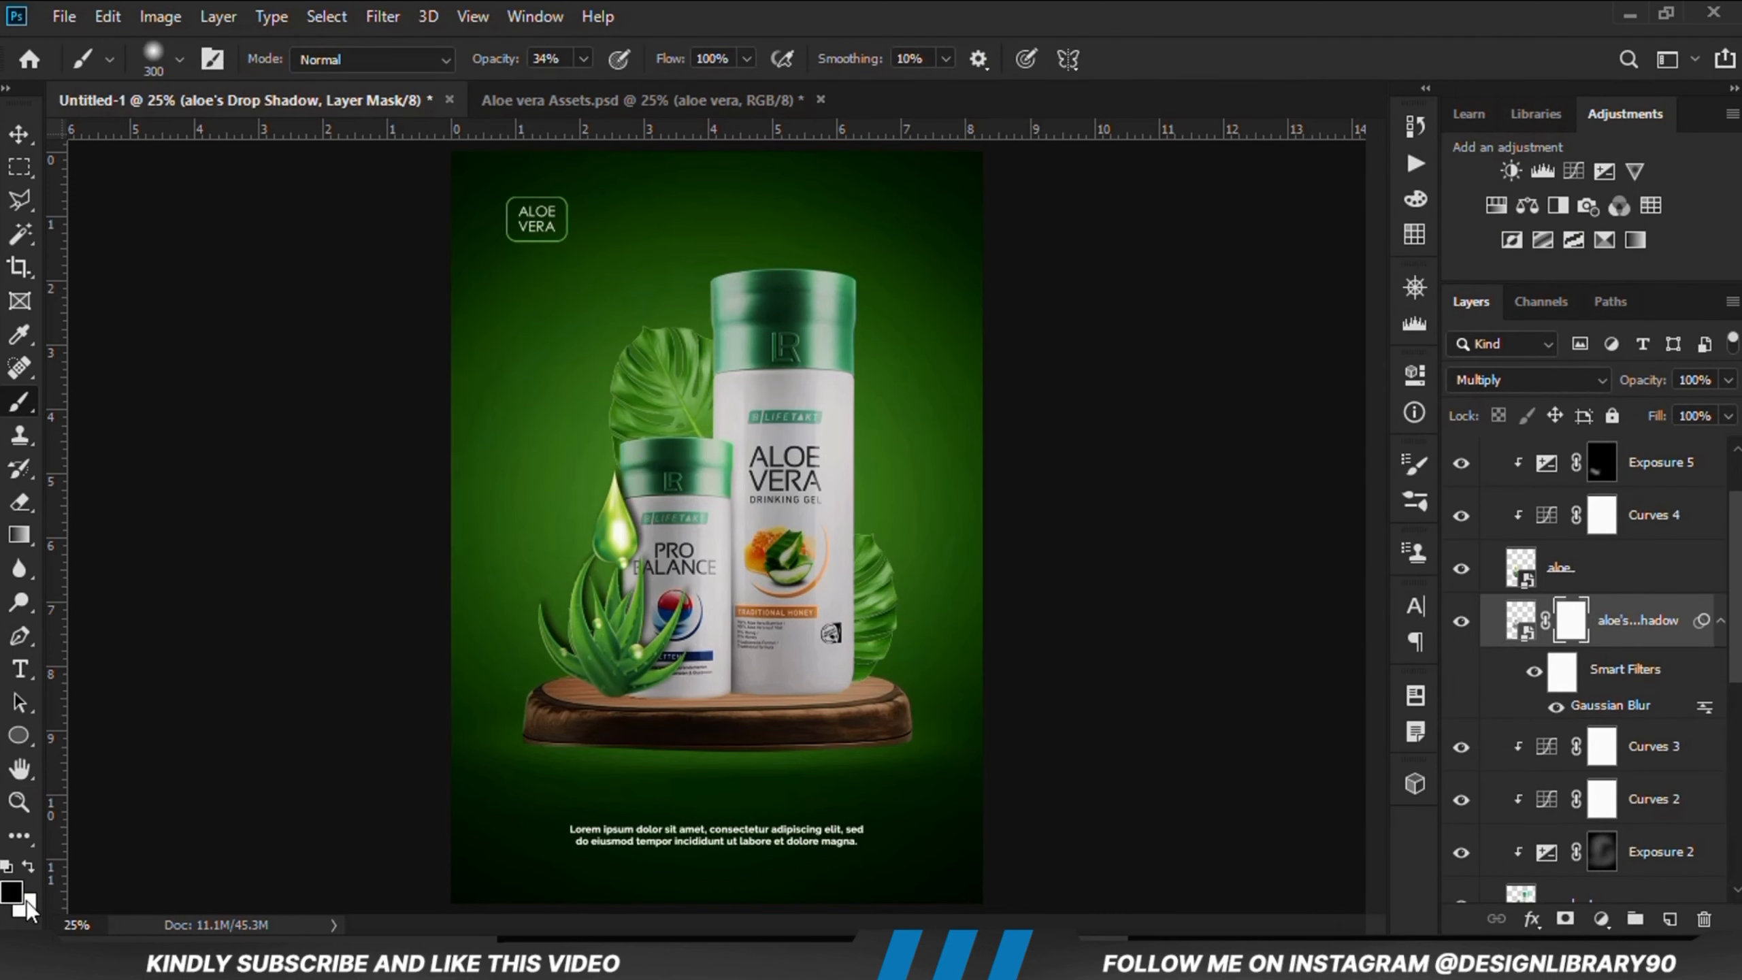
drag(574, 542, 622, 675)
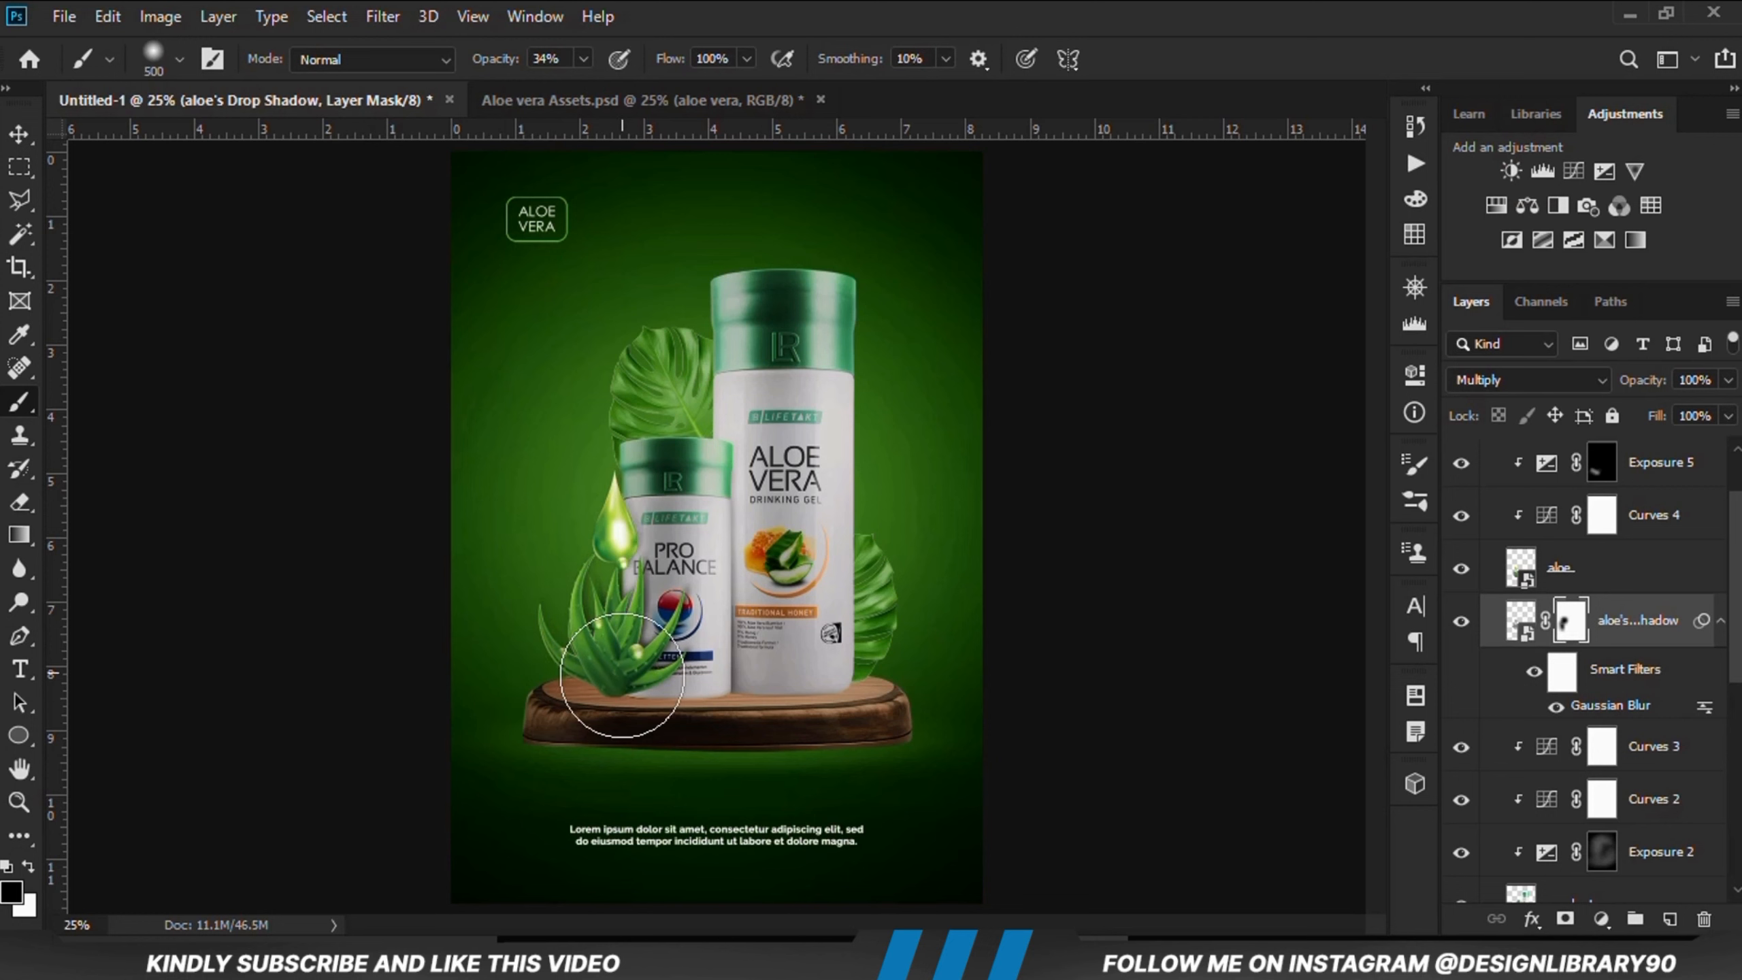
click(584, 59)
drag(583, 87, 564, 86)
drag(652, 630, 583, 604)
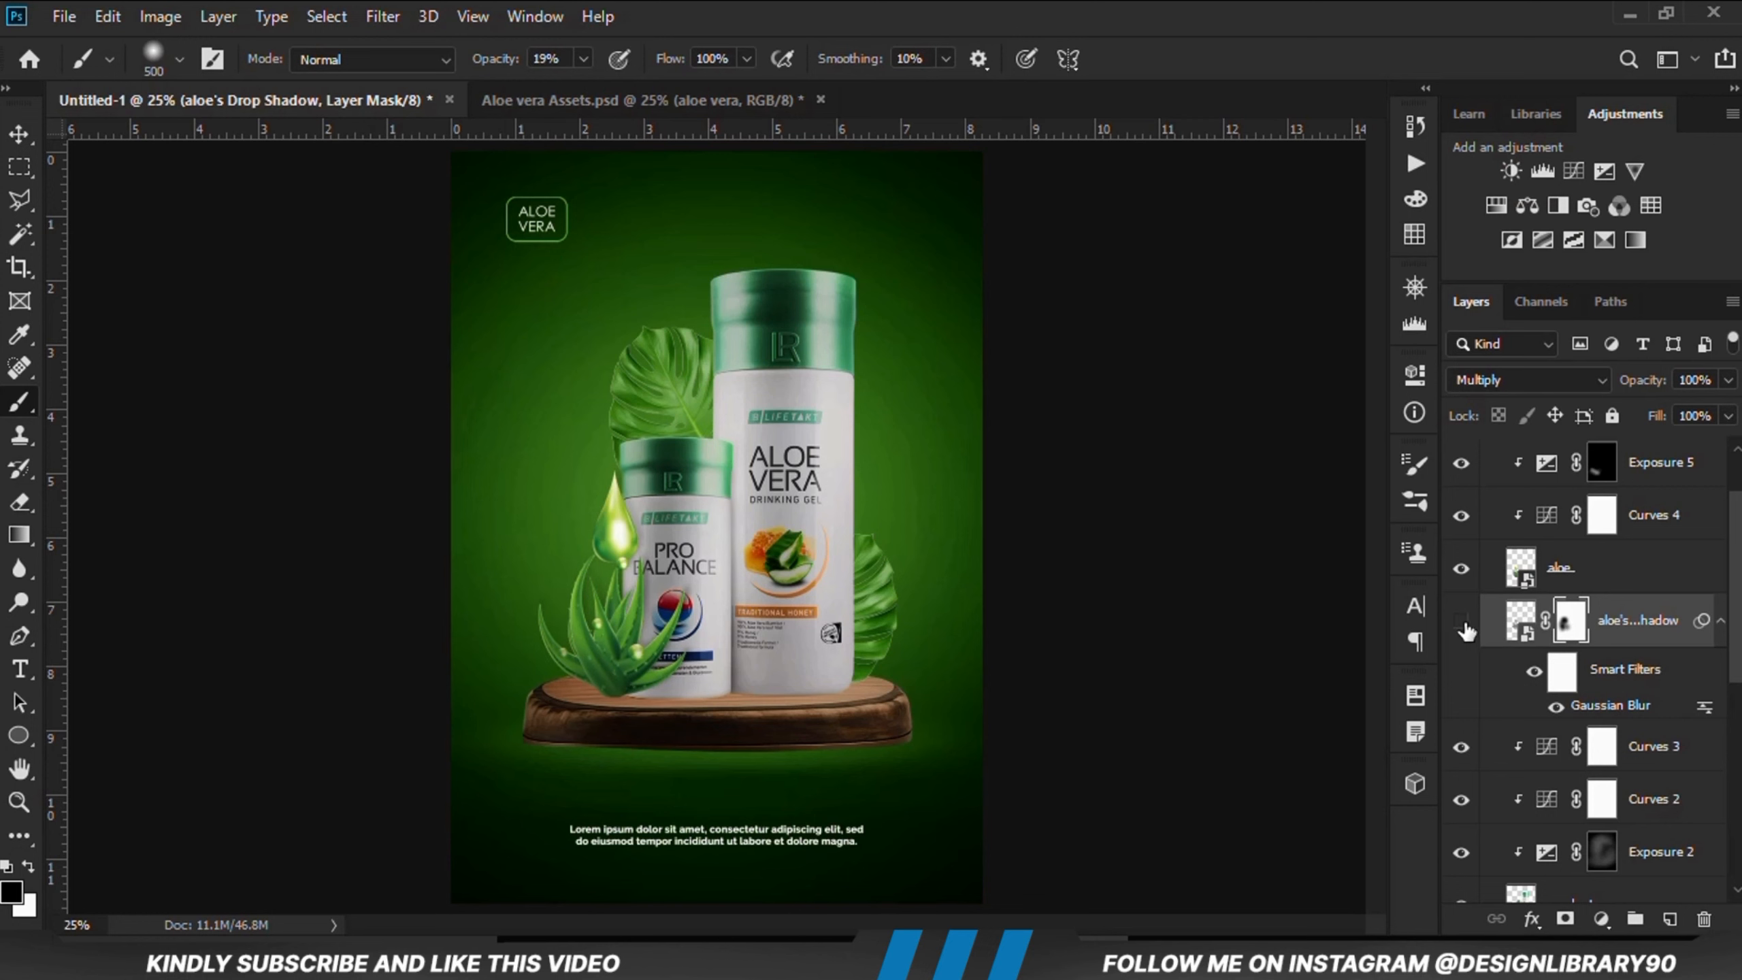
Step: Add an Exposure adjustment clipped to the back leaf, invert its mask and paint in a highlight with a white brush
click(19, 134)
click(261, 432)
click(656, 398)
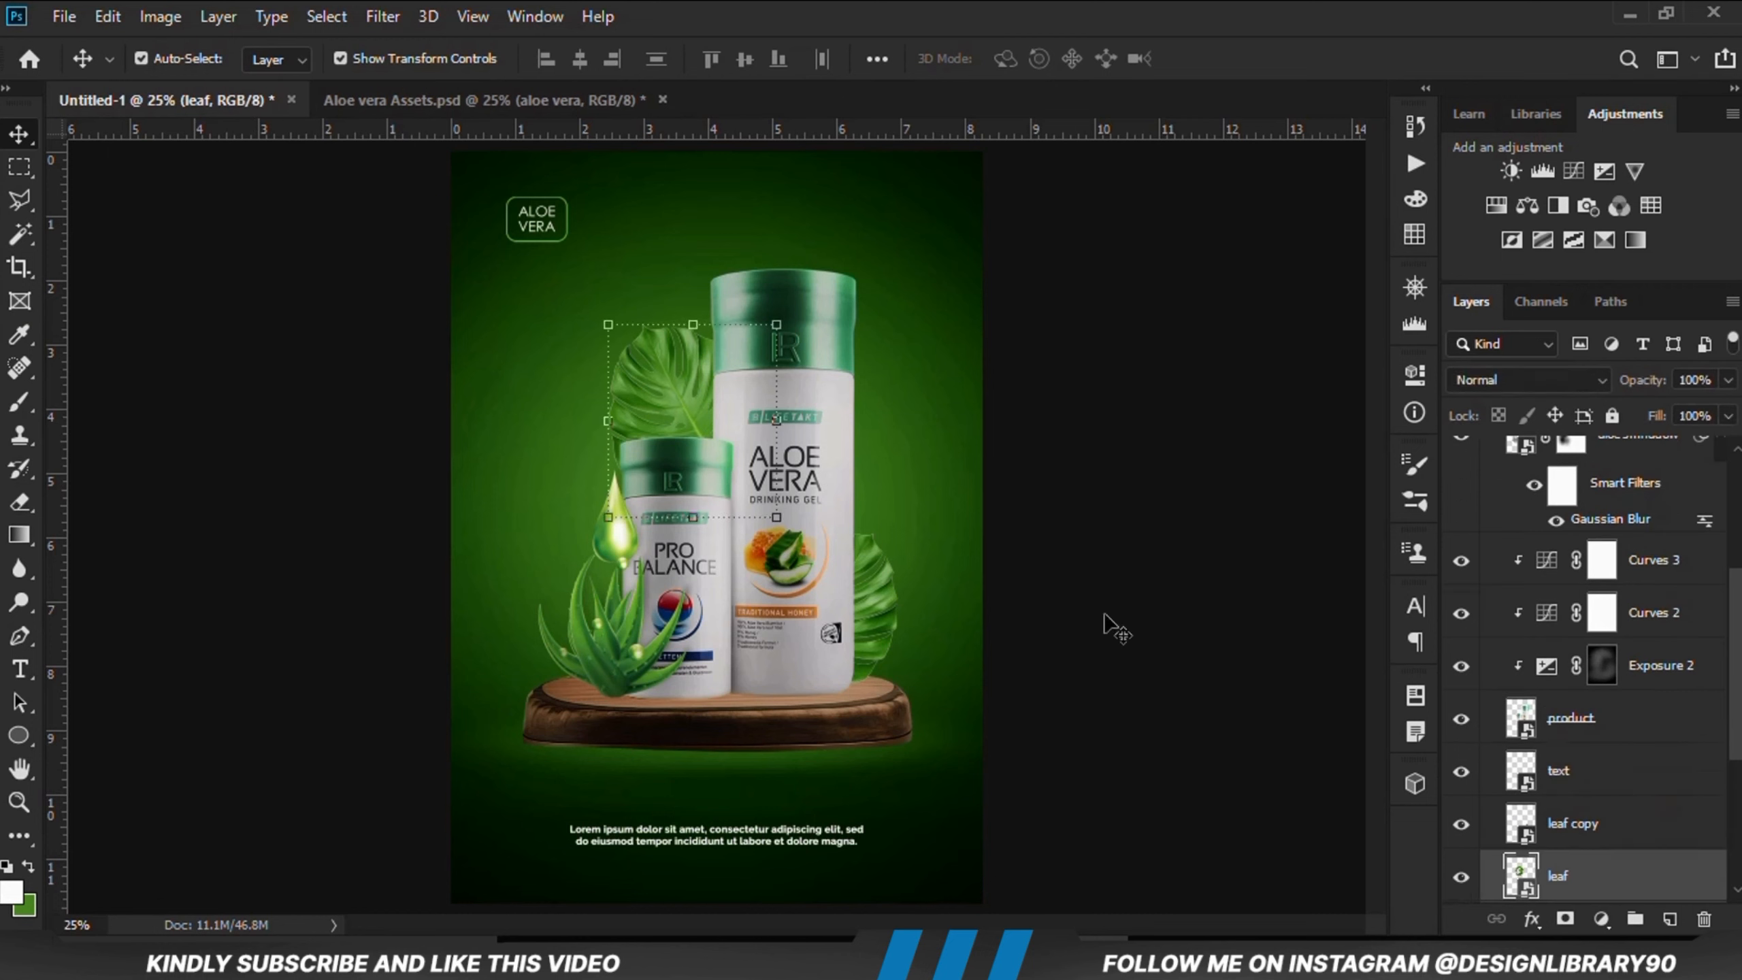
scroll(1584, 844, down, 5)
click(1601, 919)
click(1574, 605)
click(1194, 802)
drag(1195, 512, 1091, 513)
click(1340, 364)
key(ctrl+i)
click(18, 402)
click(28, 867)
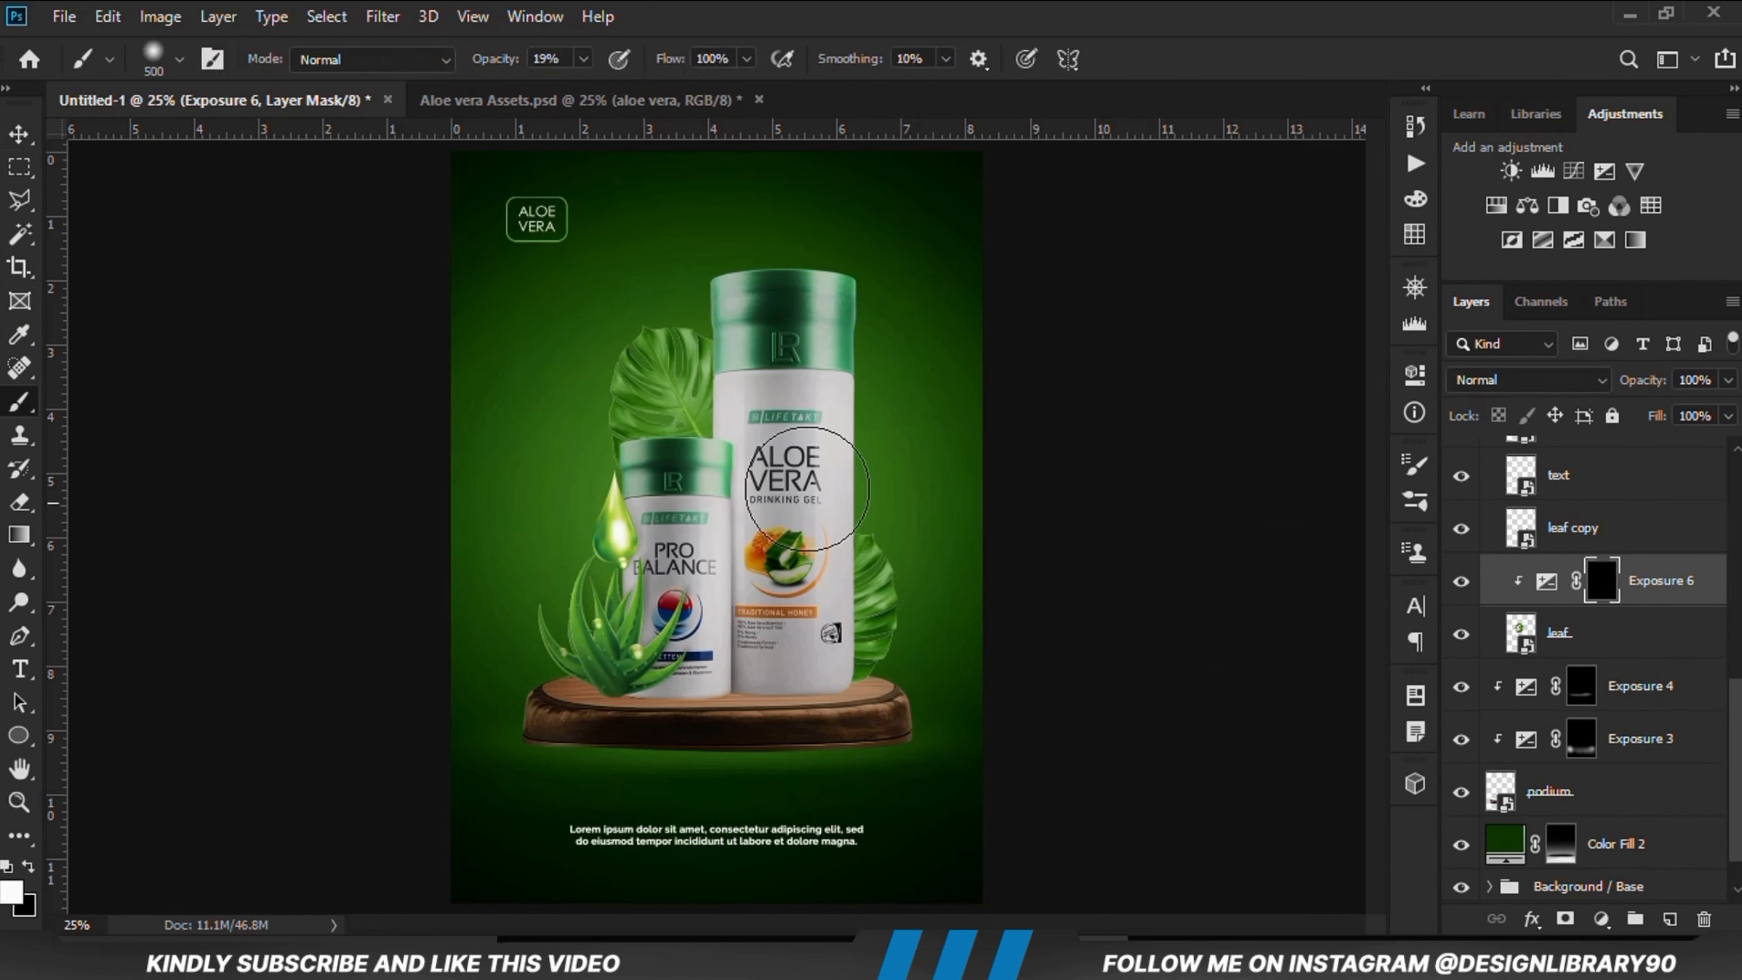
mouse_move(620, 483)
mouse_down()
mouse_move(779, 375)
mouse_move(697, 507)
mouse_up()
click(1462, 581)
click(1463, 581)
Step: Add an Exposure adjustment clipped to the leaf copy, invert its mask and paint in a highlight on it
click(18, 134)
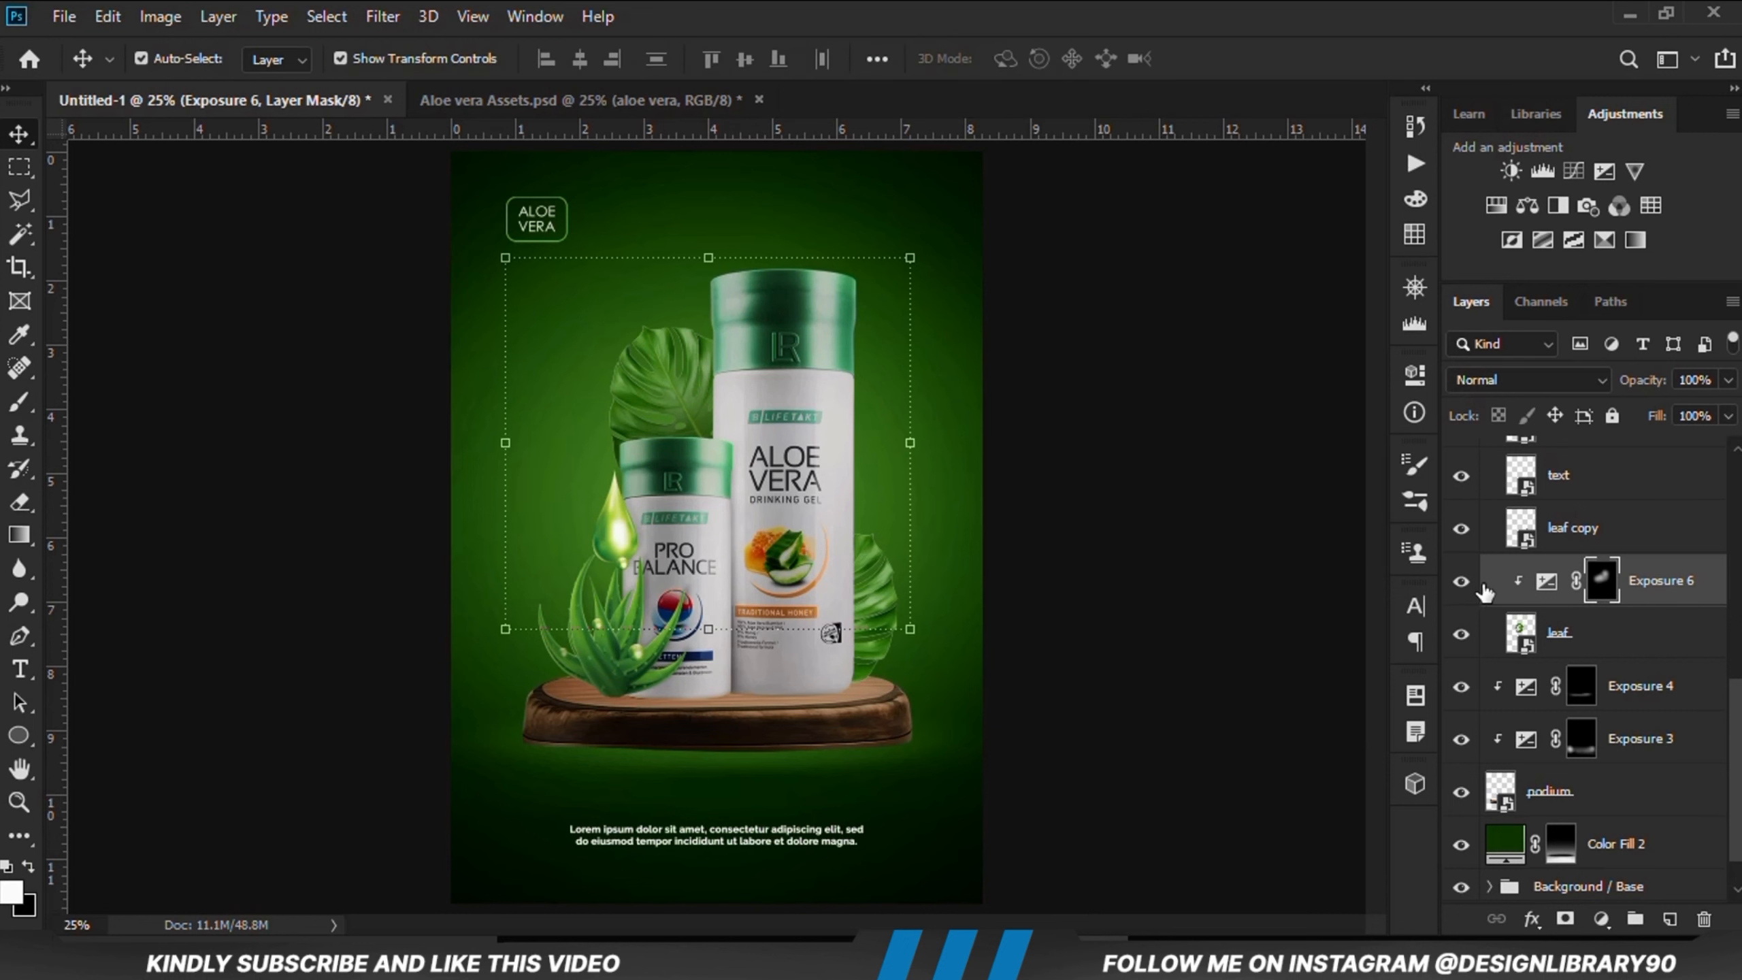
click(1461, 536)
click(1601, 920)
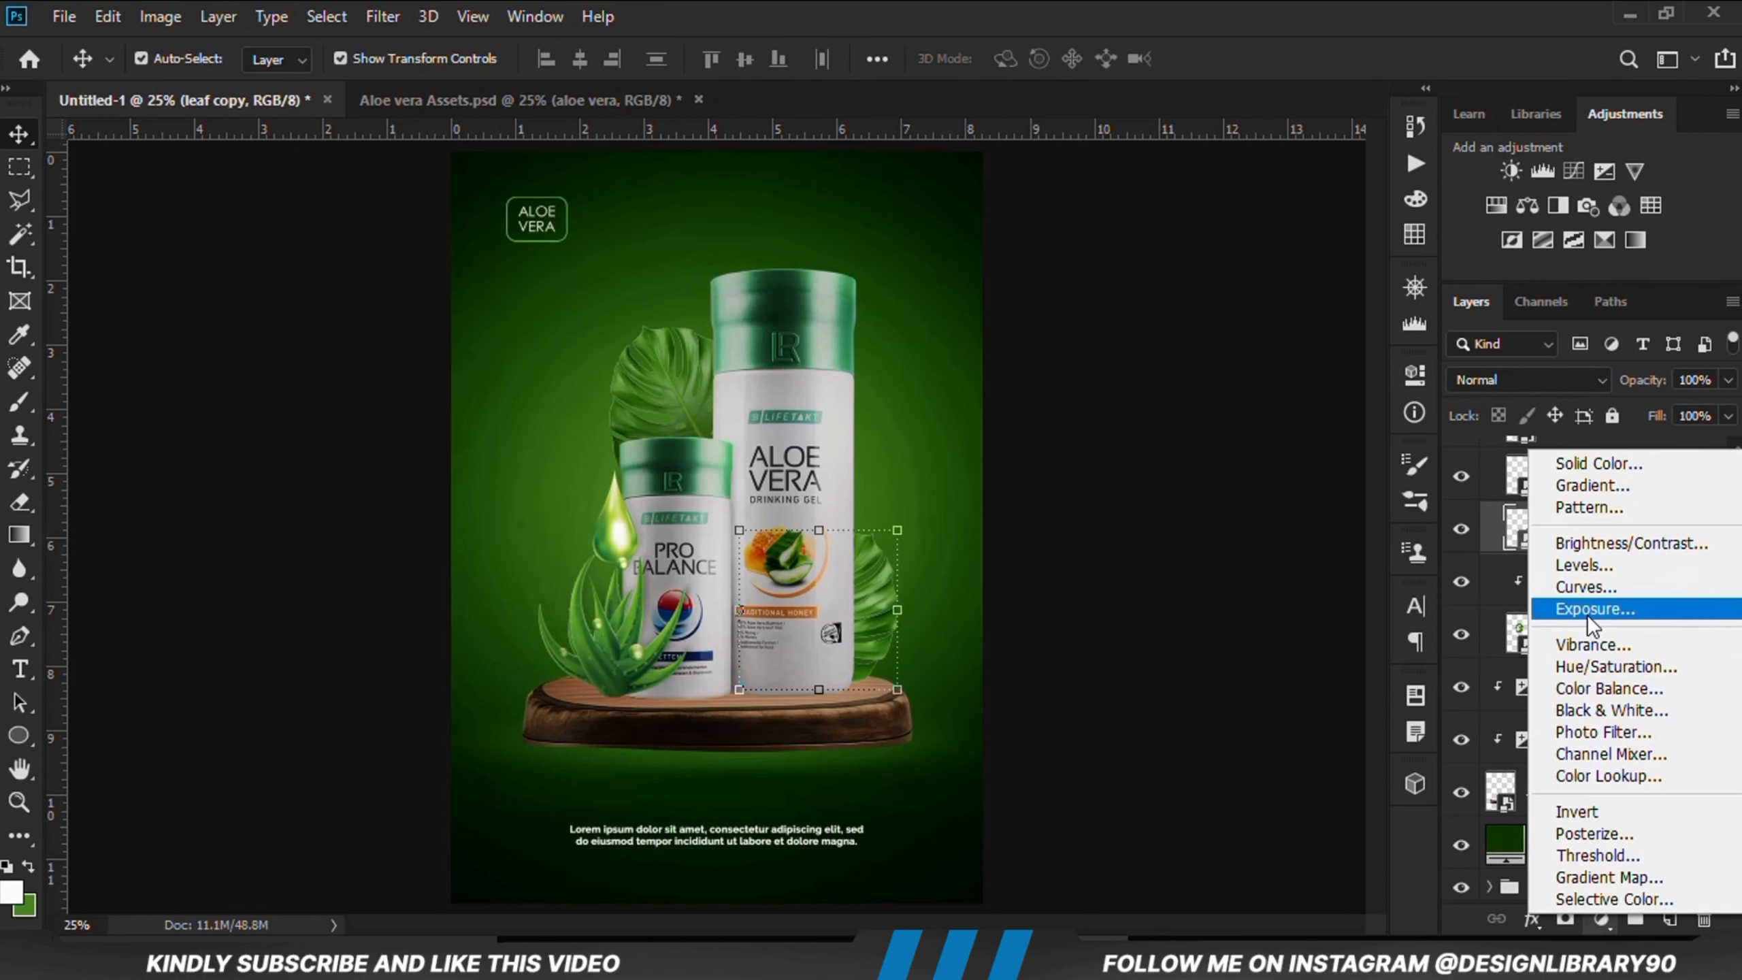
click(1581, 612)
drag(1195, 512, 1107, 527)
click(1193, 802)
click(1341, 364)
key(ctrl+i)
click(19, 404)
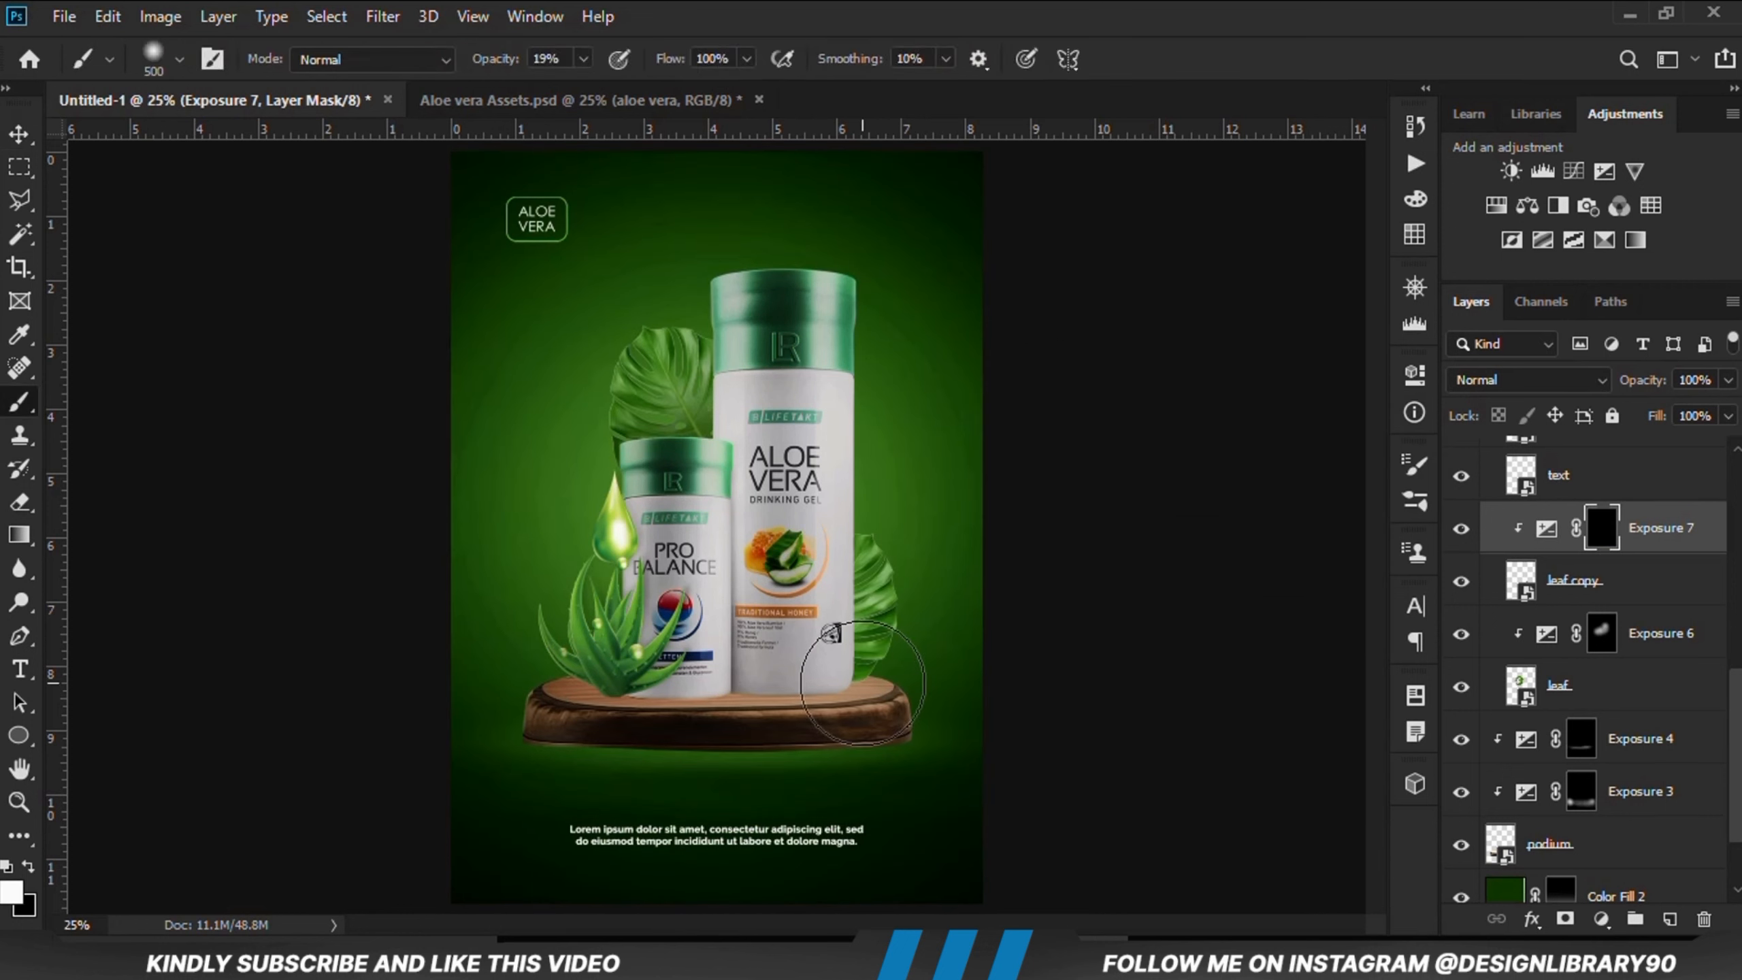
mouse_move(840, 702)
mouse_down()
mouse_move(795, 554)
mouse_move(804, 689)
mouse_up()
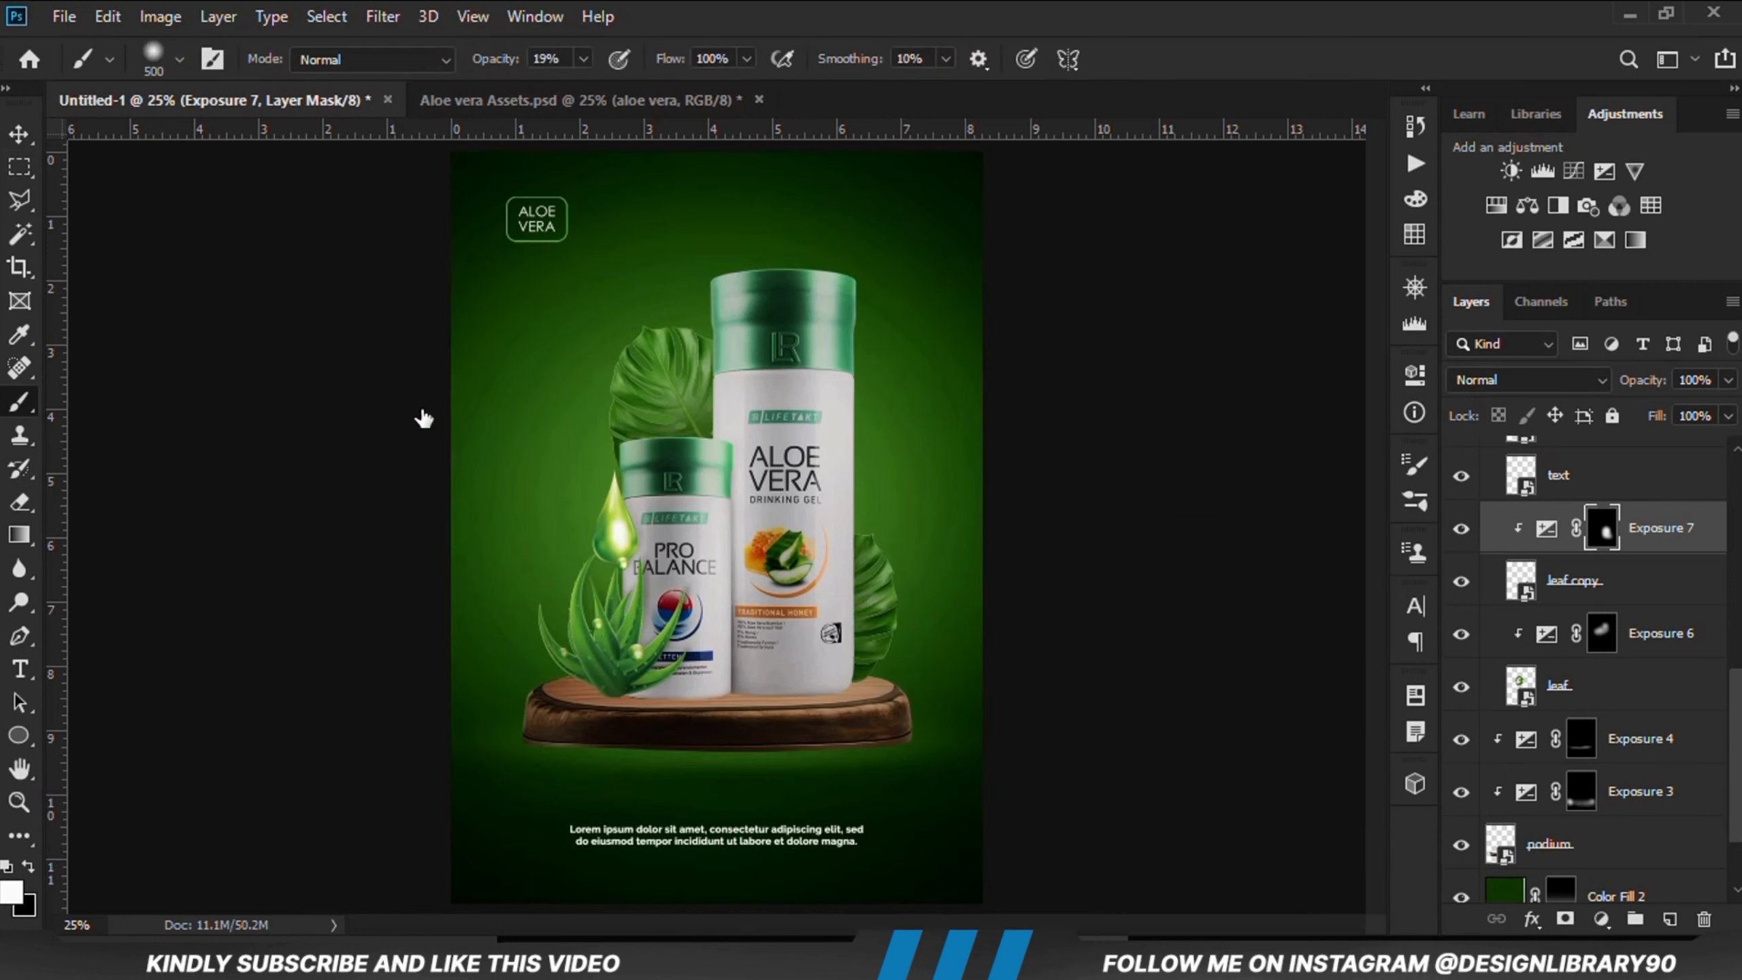
Step: Create a new empty layer directly beneath the podium layer for a contact shadow
click(15, 135)
click(197, 509)
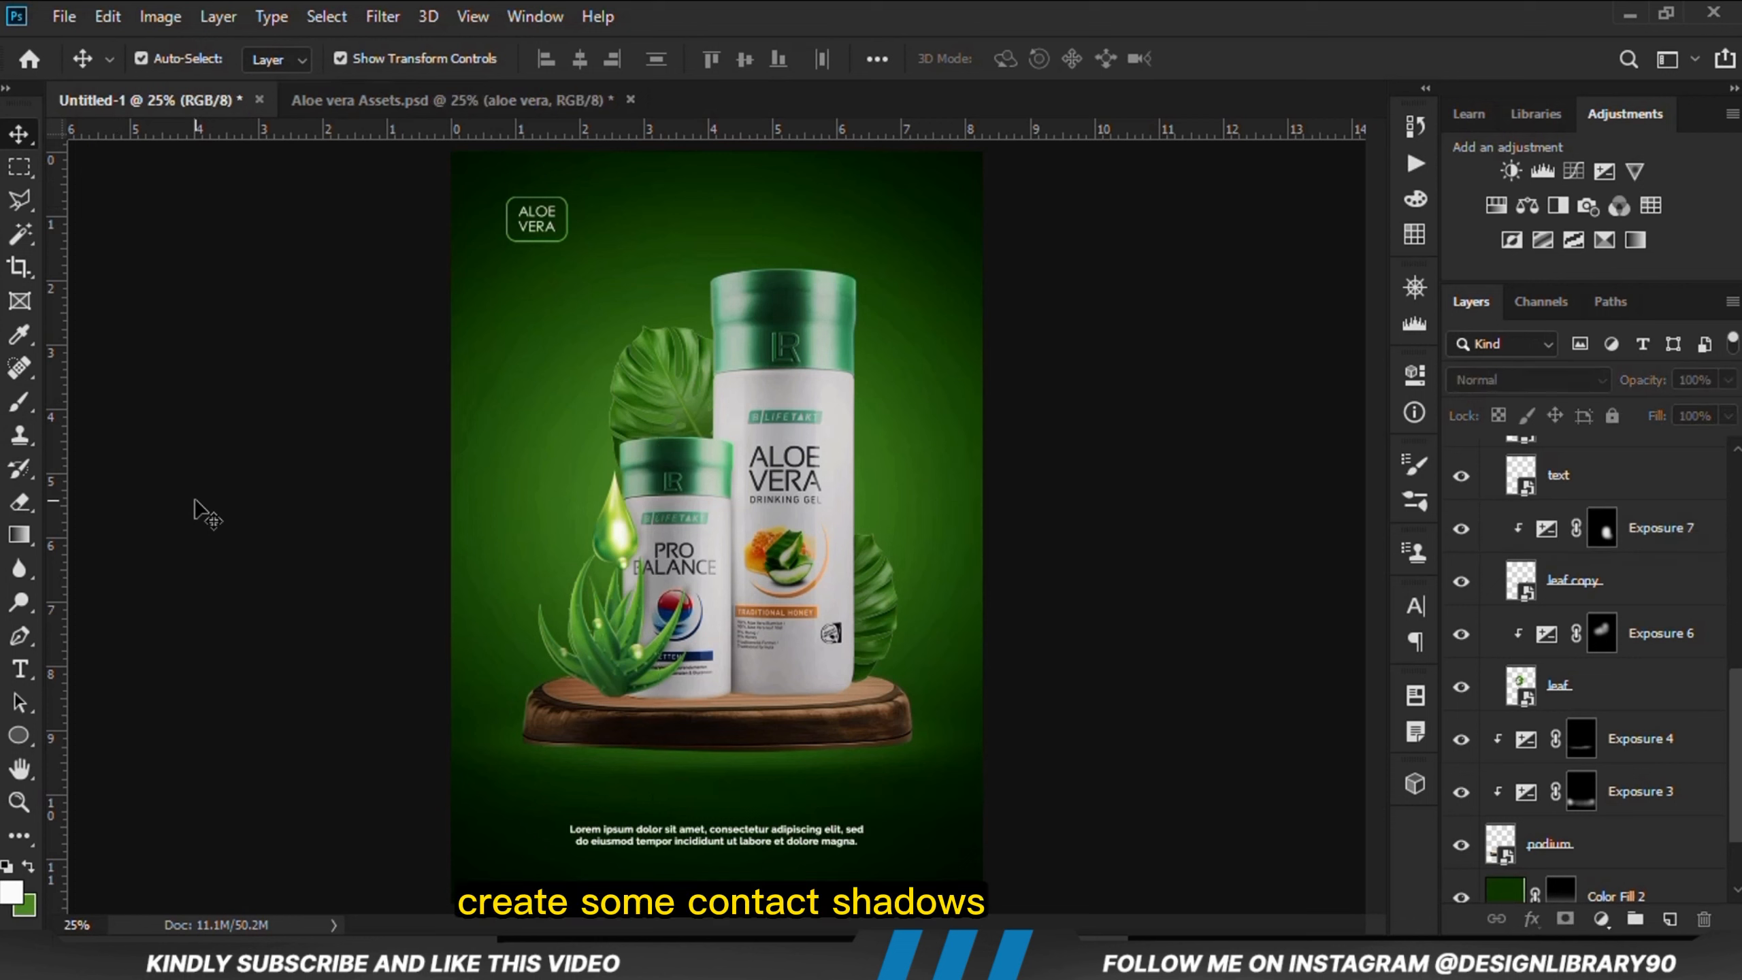
click(675, 738)
scroll(1571, 796, down, 1)
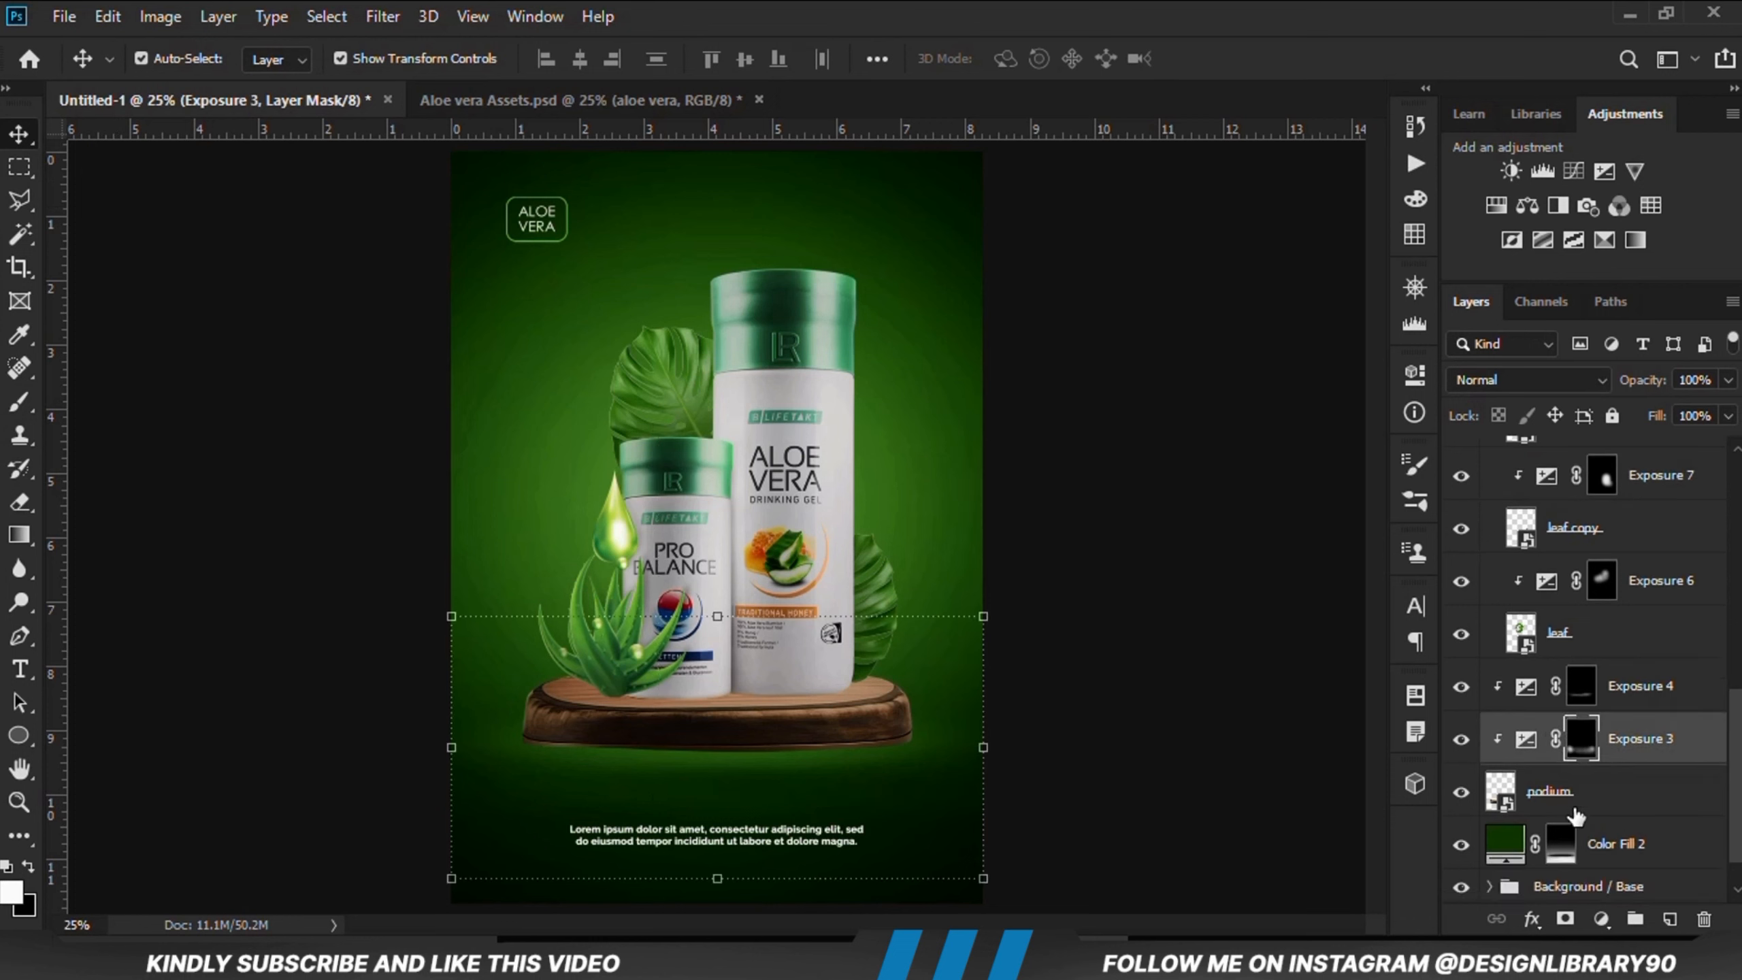
click(1502, 793)
click(1461, 793)
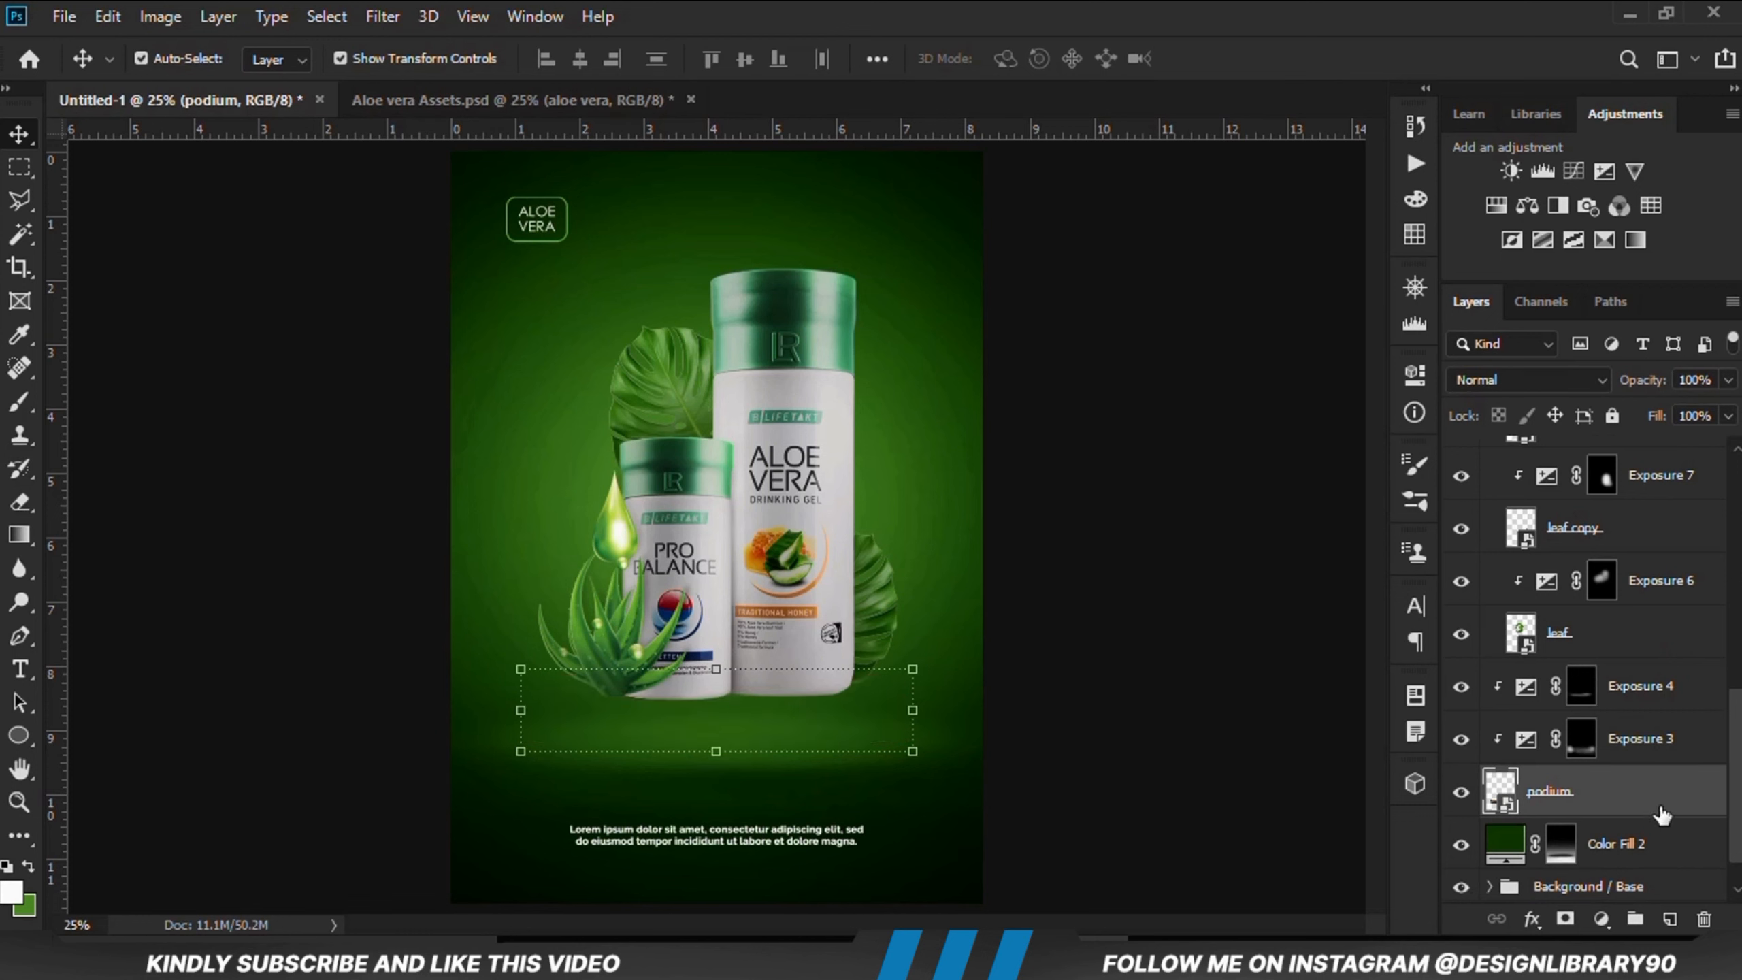
click(1629, 850)
click(1670, 919)
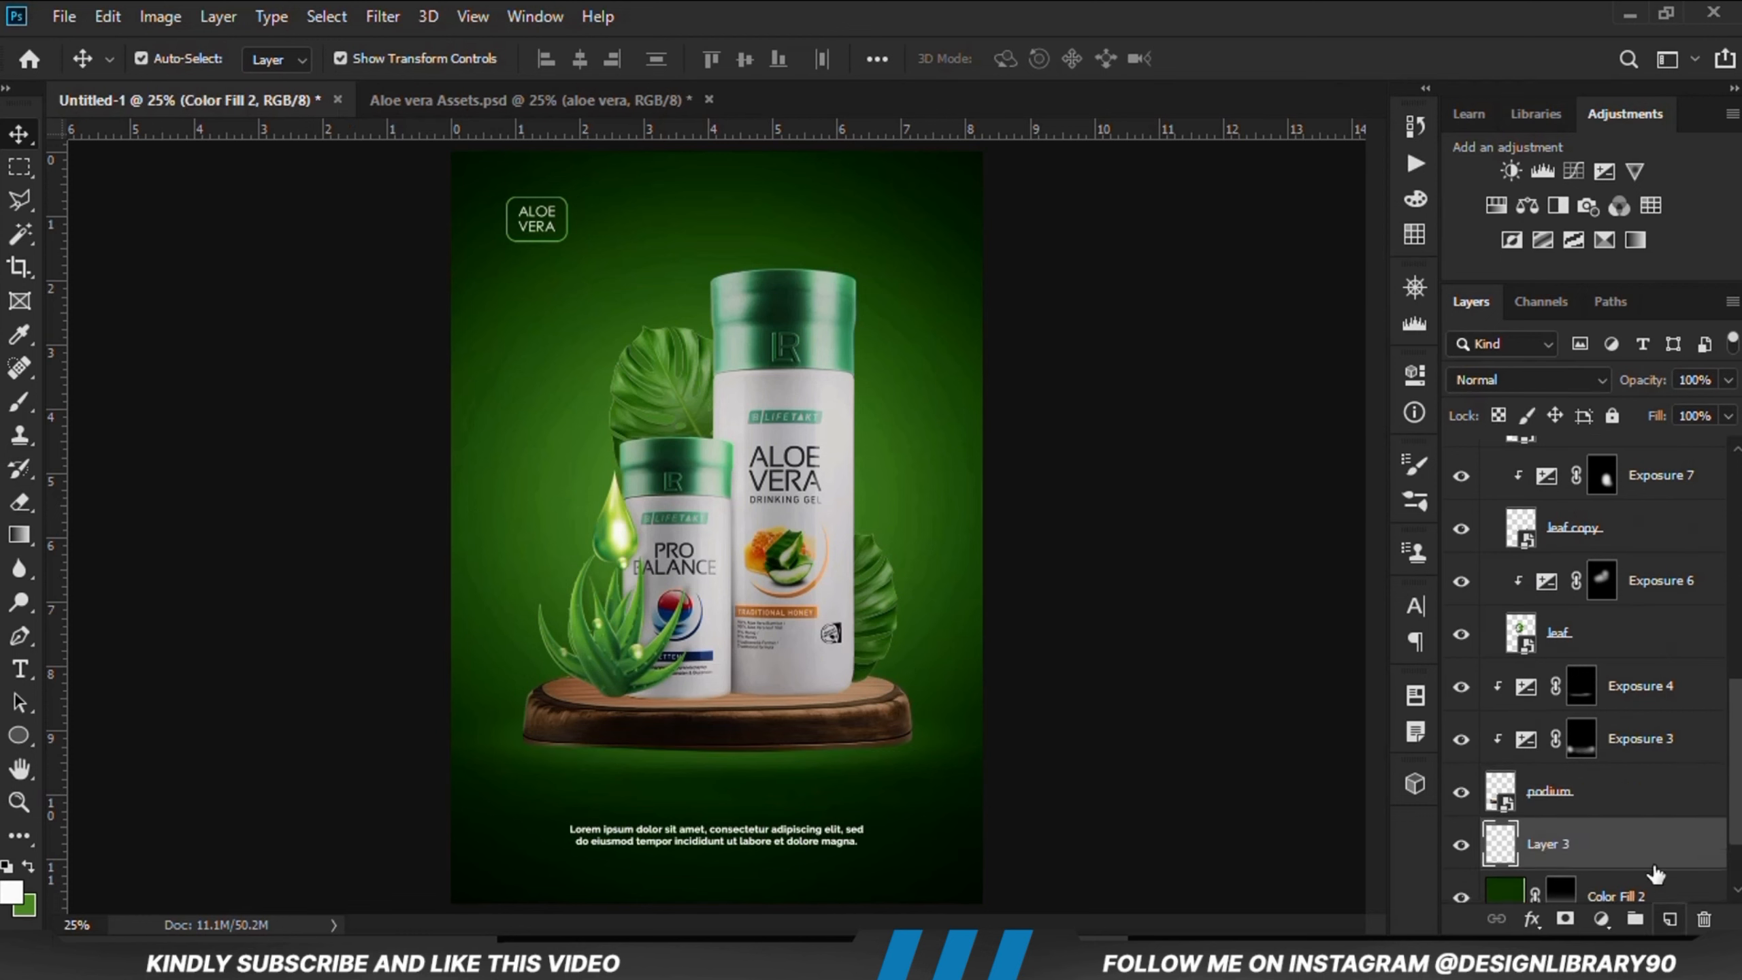
Step: Paint a flat elliptical black shadow under the podium using a soft brush at 100% opacity and 8% roundness
right_click(9, 415)
click(96, 398)
click(583, 59)
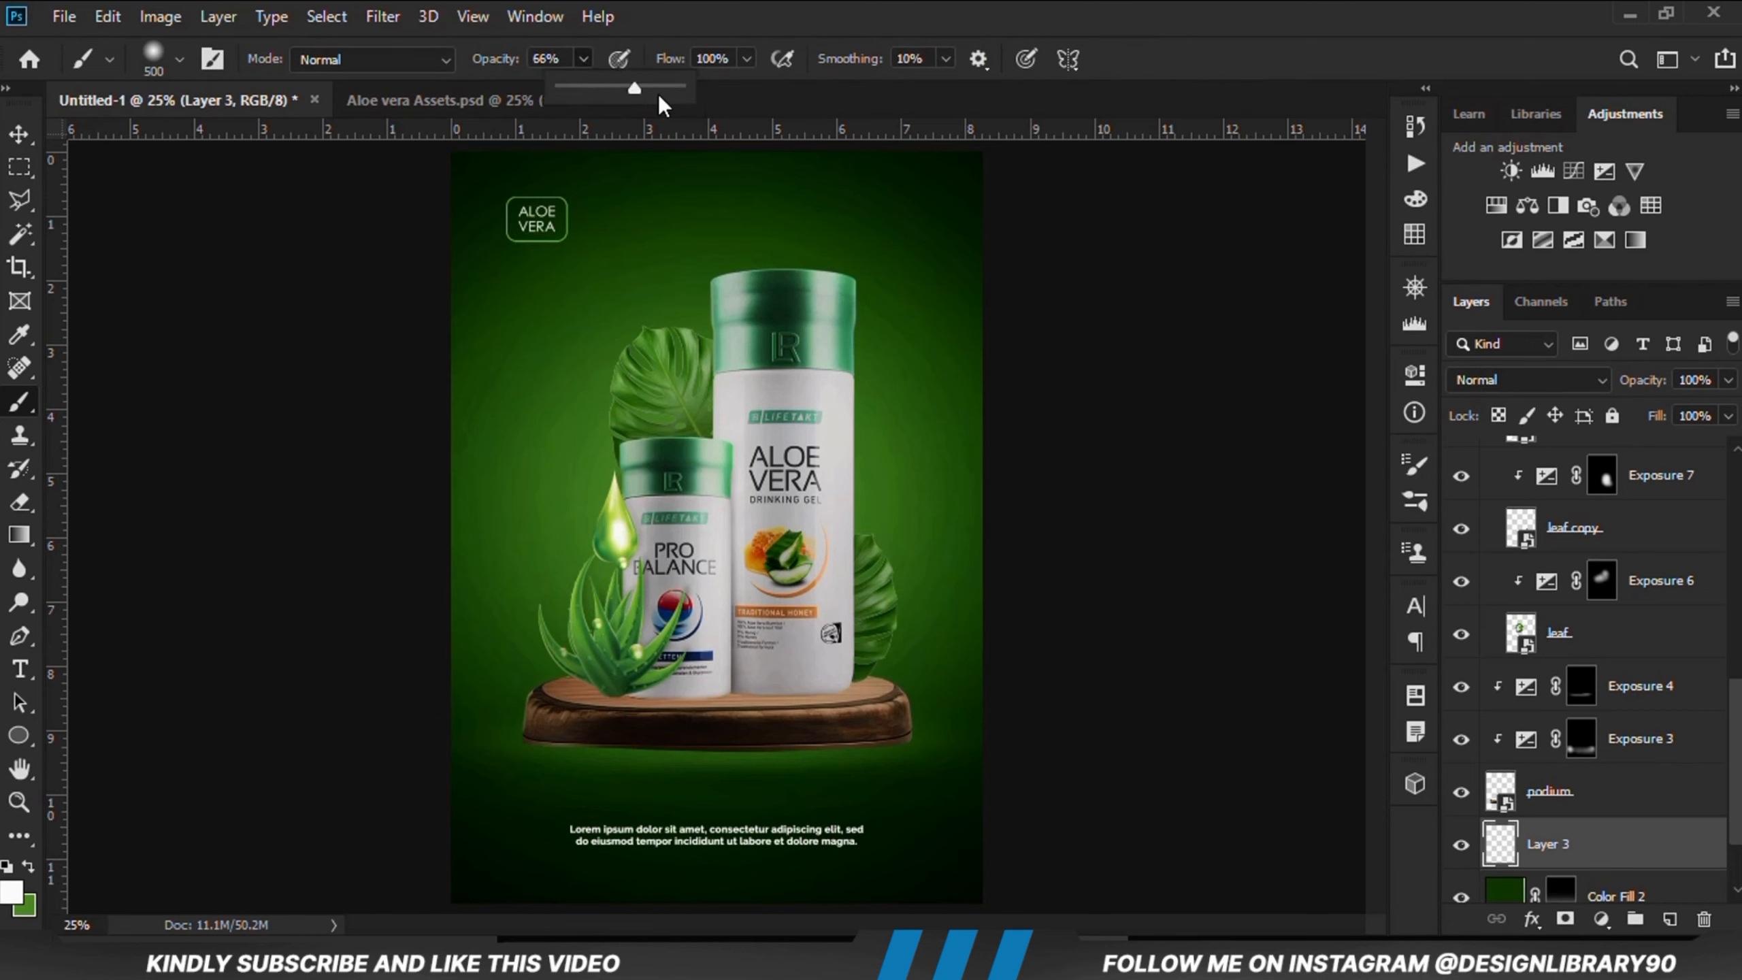
click(754, 5)
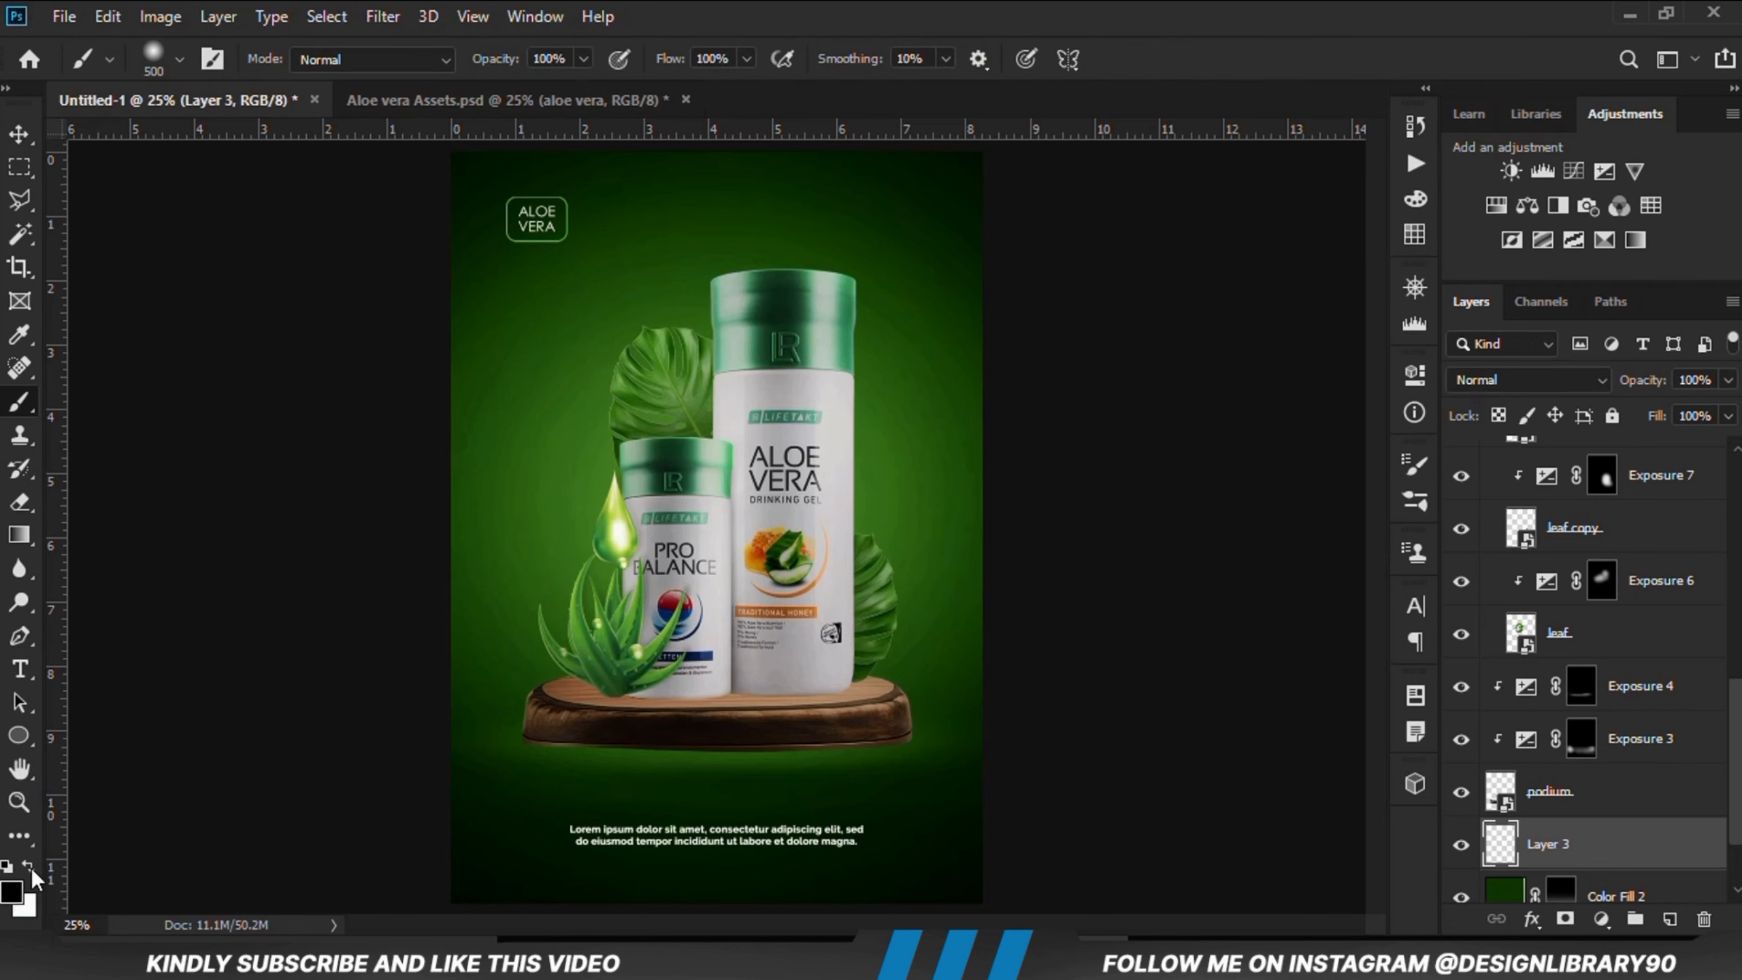
right_click(676, 775)
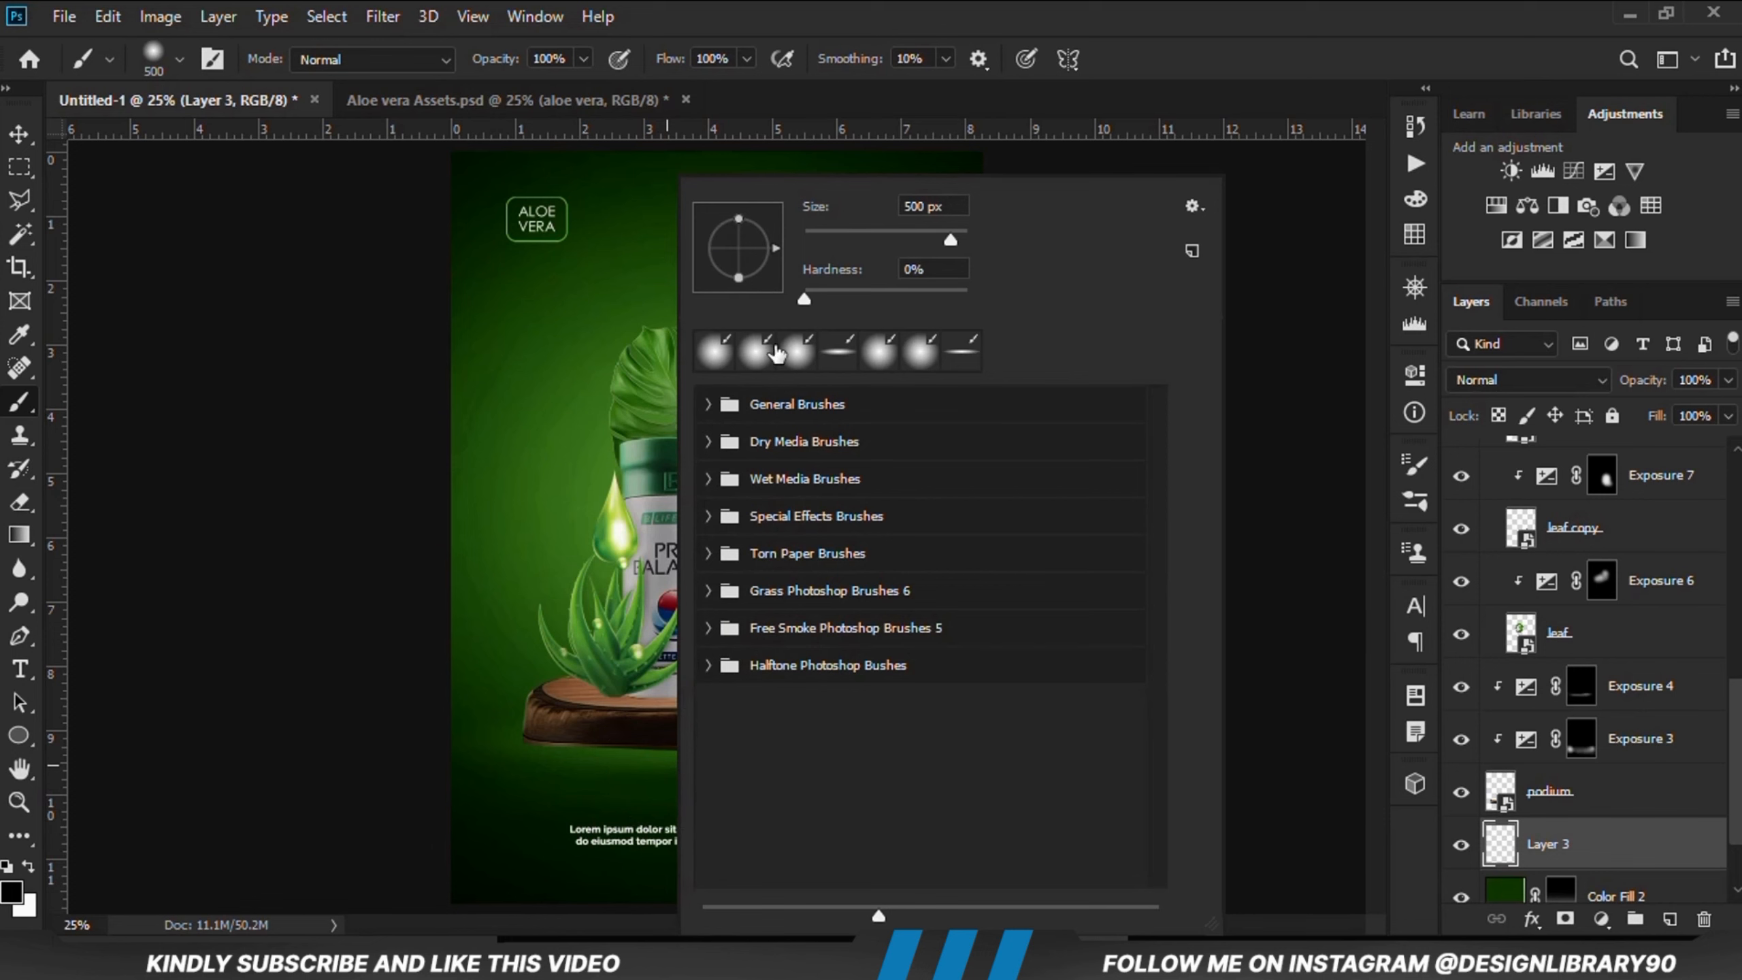
drag(741, 253, 741, 247)
click(743, 34)
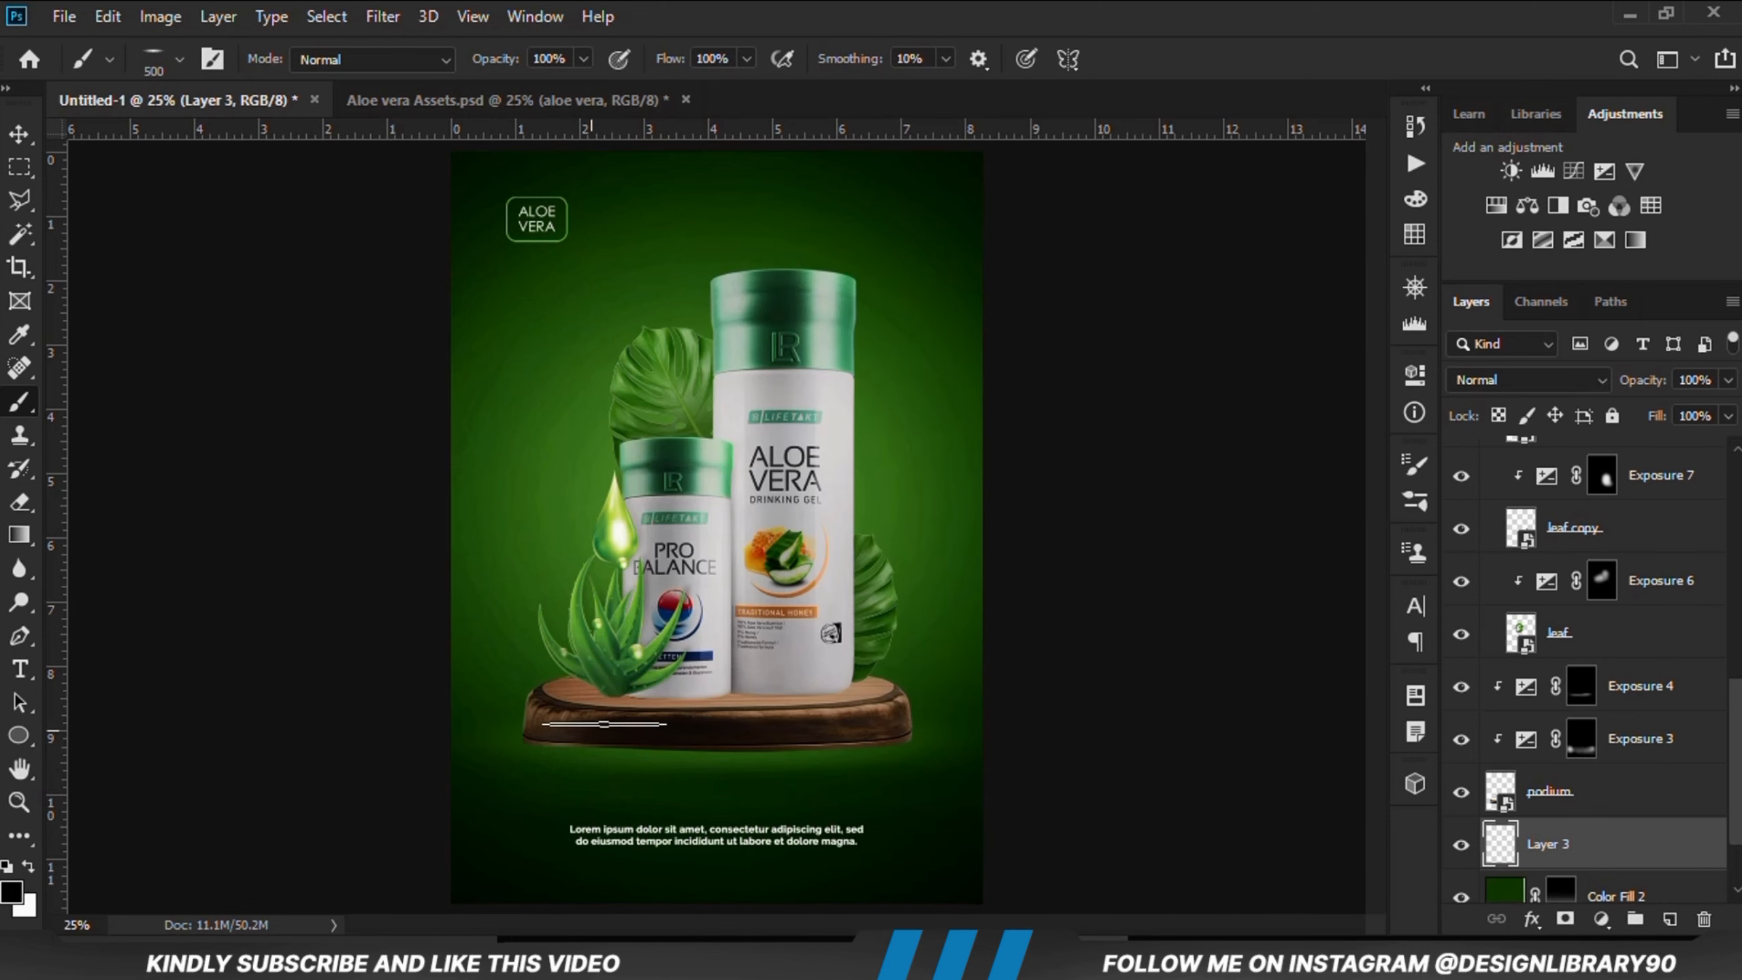
right_click(603, 724)
click(912, 110)
click(1421, 477)
click(1188, 573)
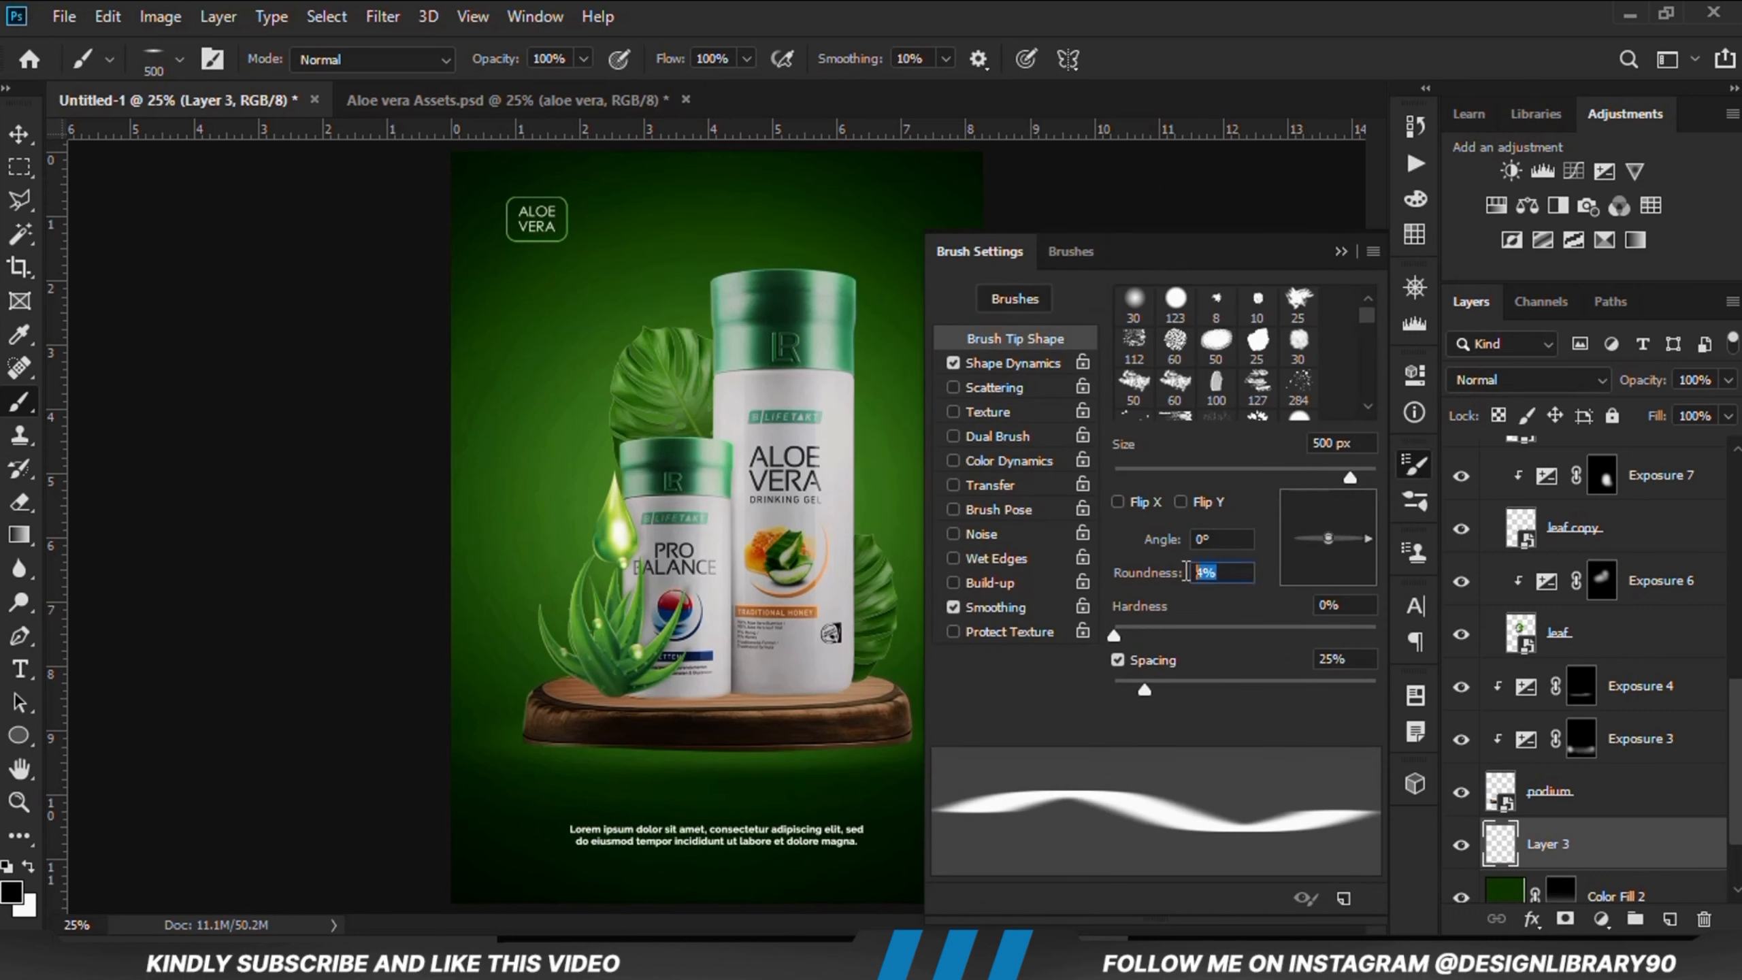
click(1340, 251)
key(bracketright)
key(bracketright)
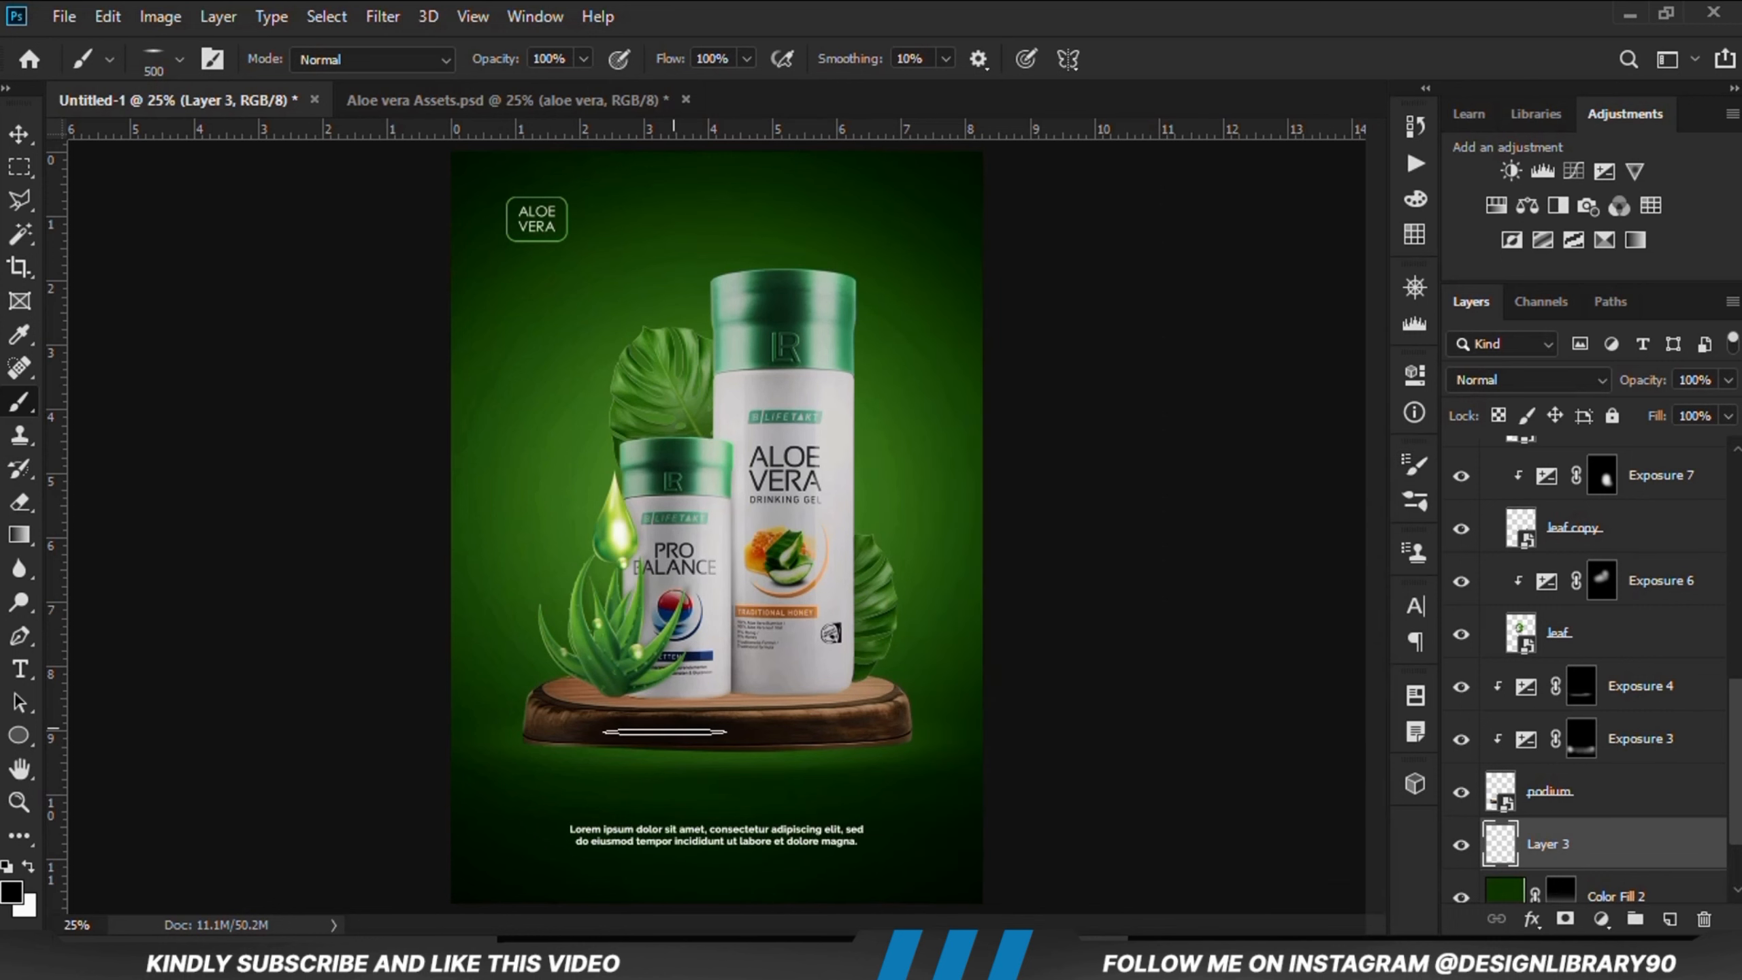
scroll(617, 754, up, 3)
mouse_move(631, 735)
mouse_down()
mouse_move(671, 755)
mouse_move(917, 759)
mouse_move(1046, 728)
mouse_move(851, 729)
mouse_move(958, 732)
mouse_up()
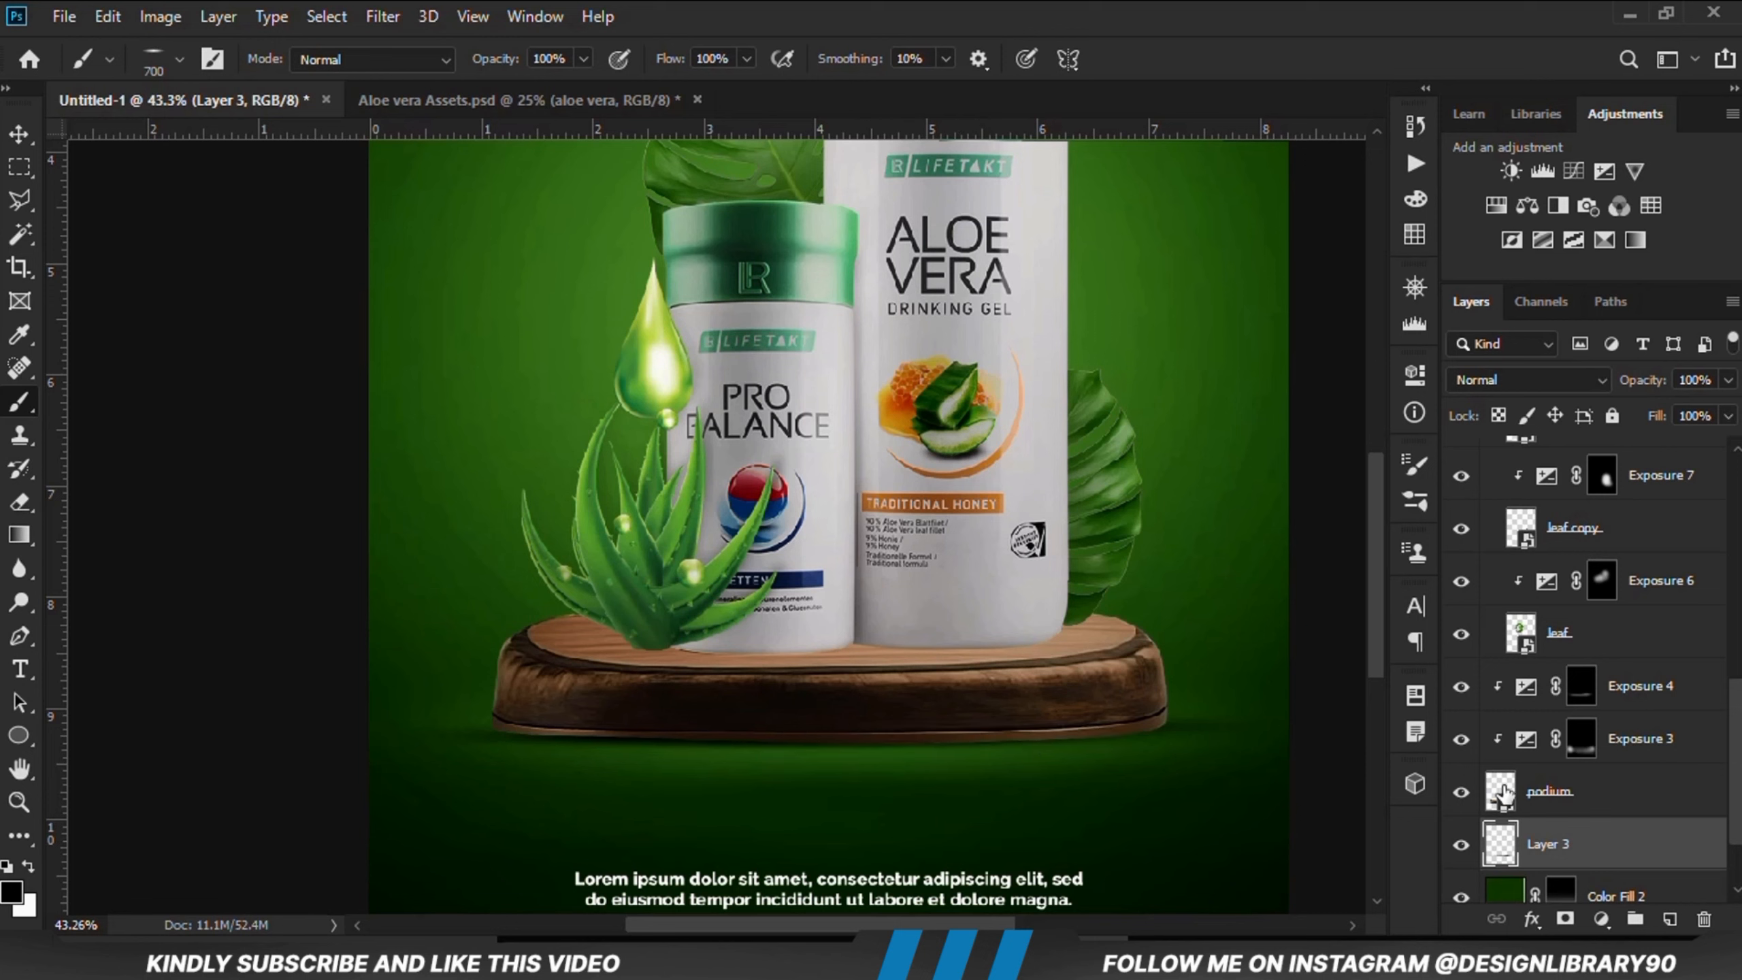
Step: Add a layer mask to the podium shadow layer and lower its opacity to 88%
click(1564, 919)
scroll(487, 709, up, 1)
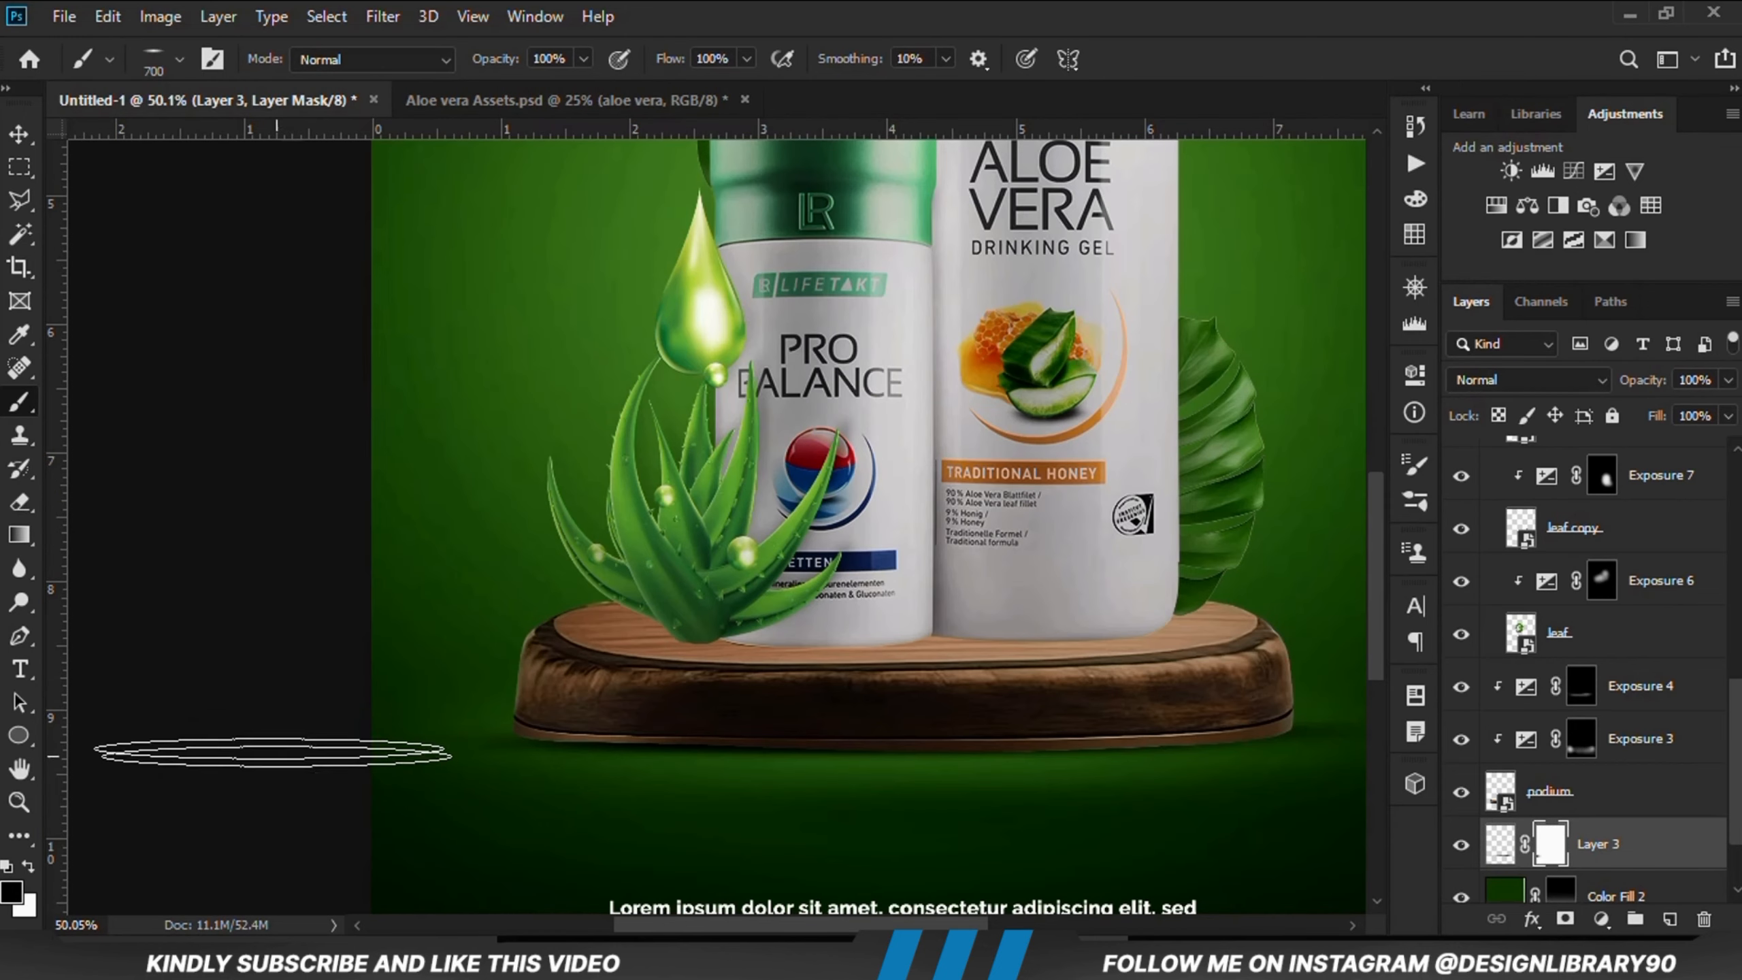
scroll(185, 754, up, 1)
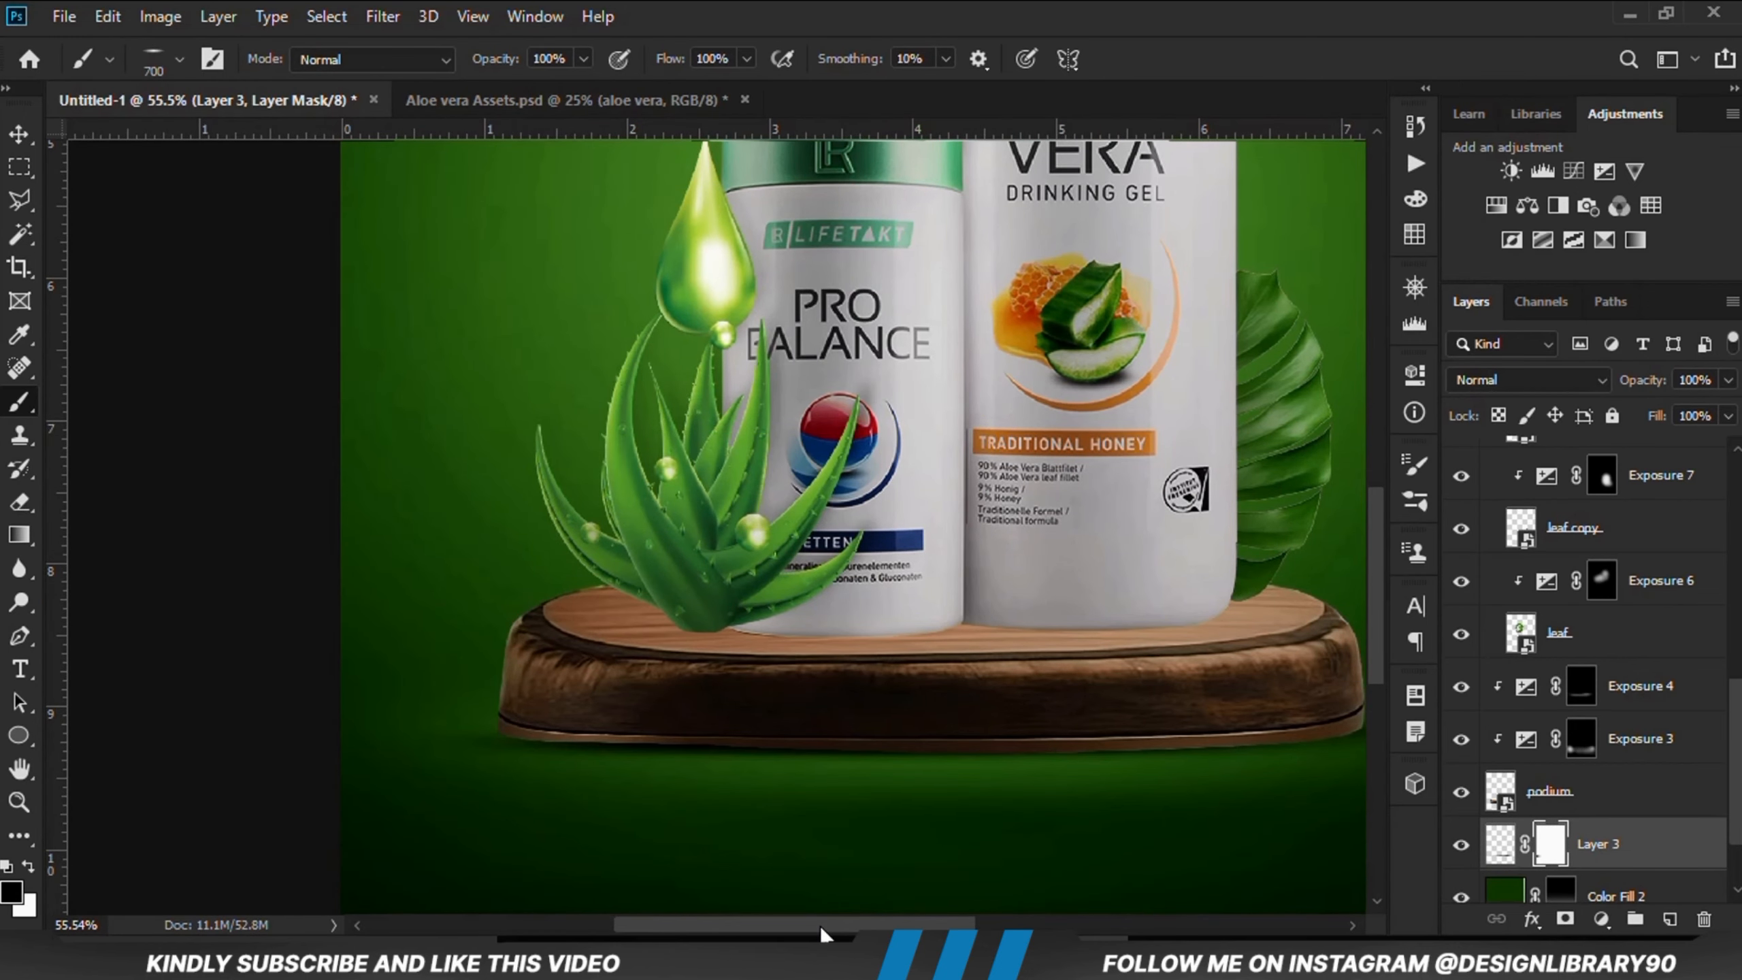
drag(823, 924, 936, 925)
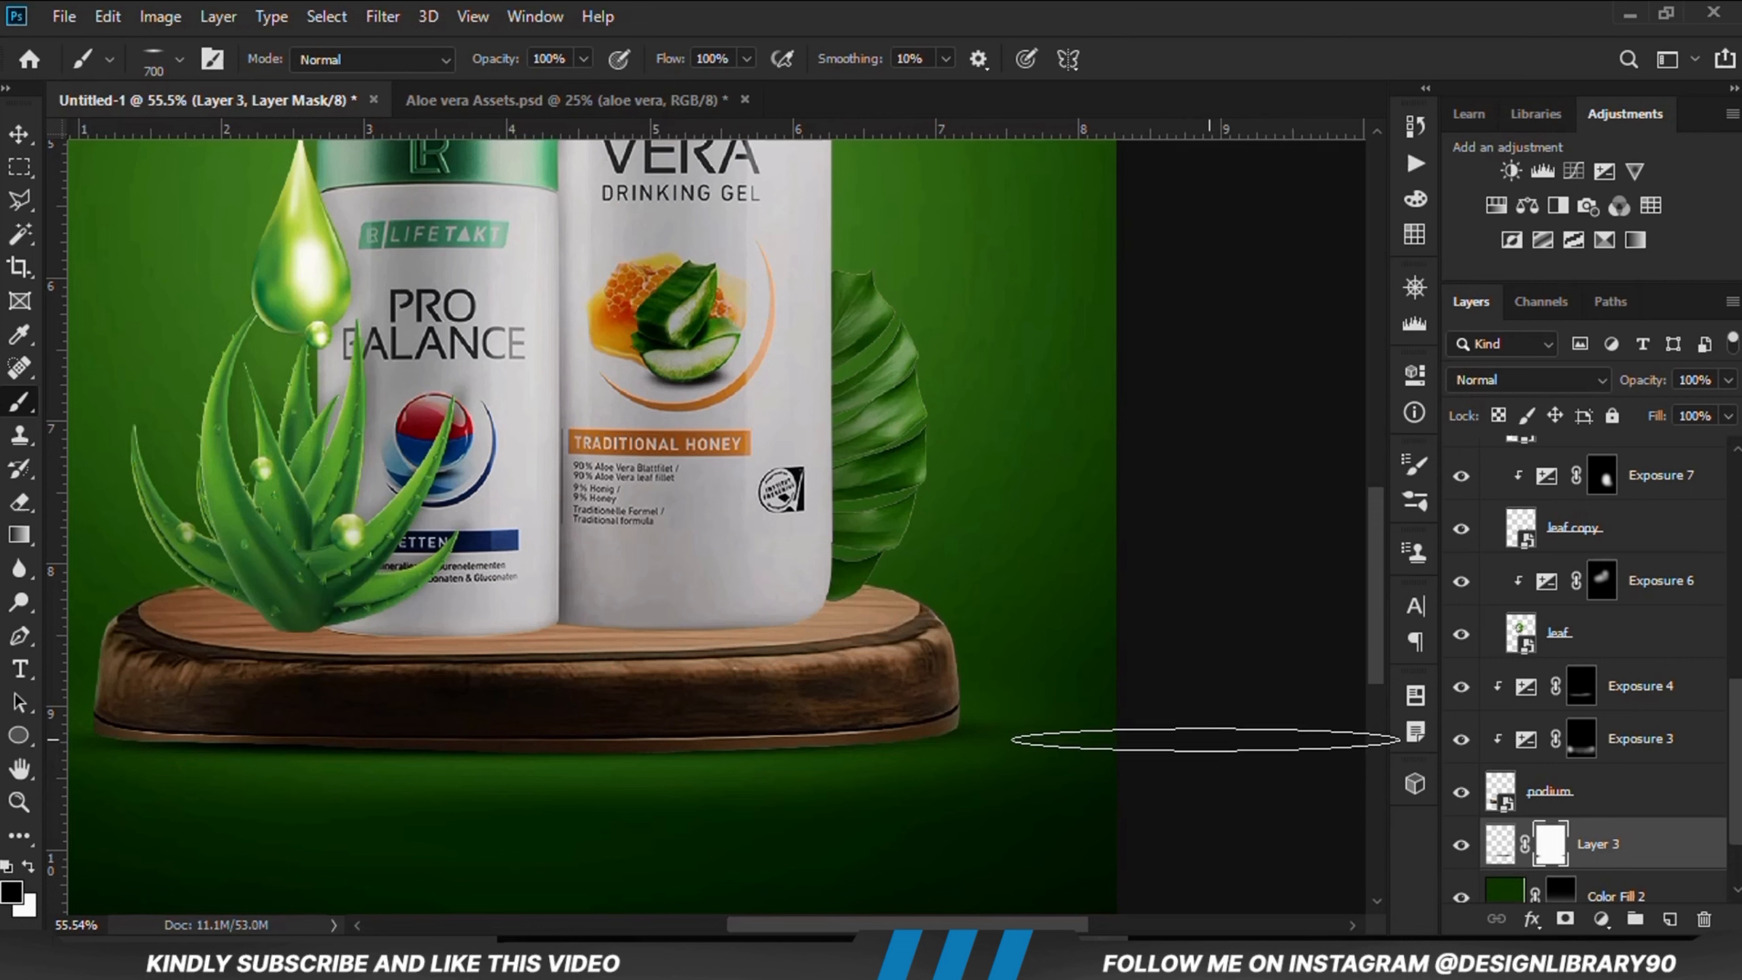
scroll(1041, 817, down, 7)
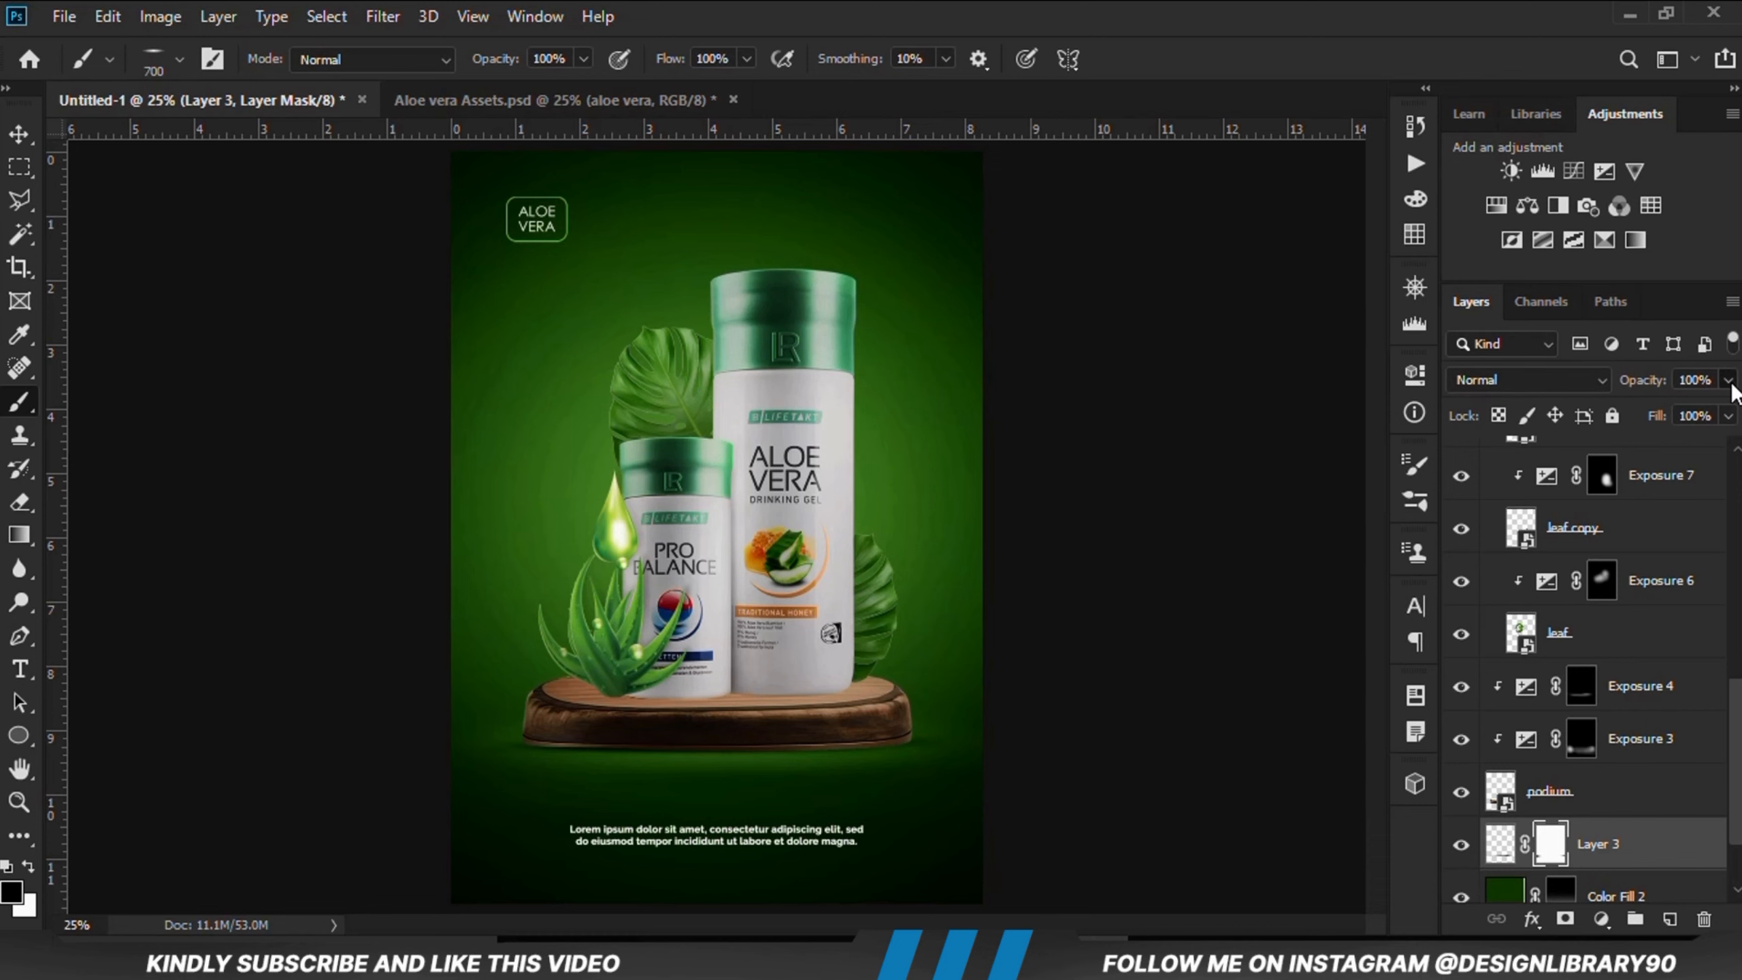
drag(1730, 390, 1718, 421)
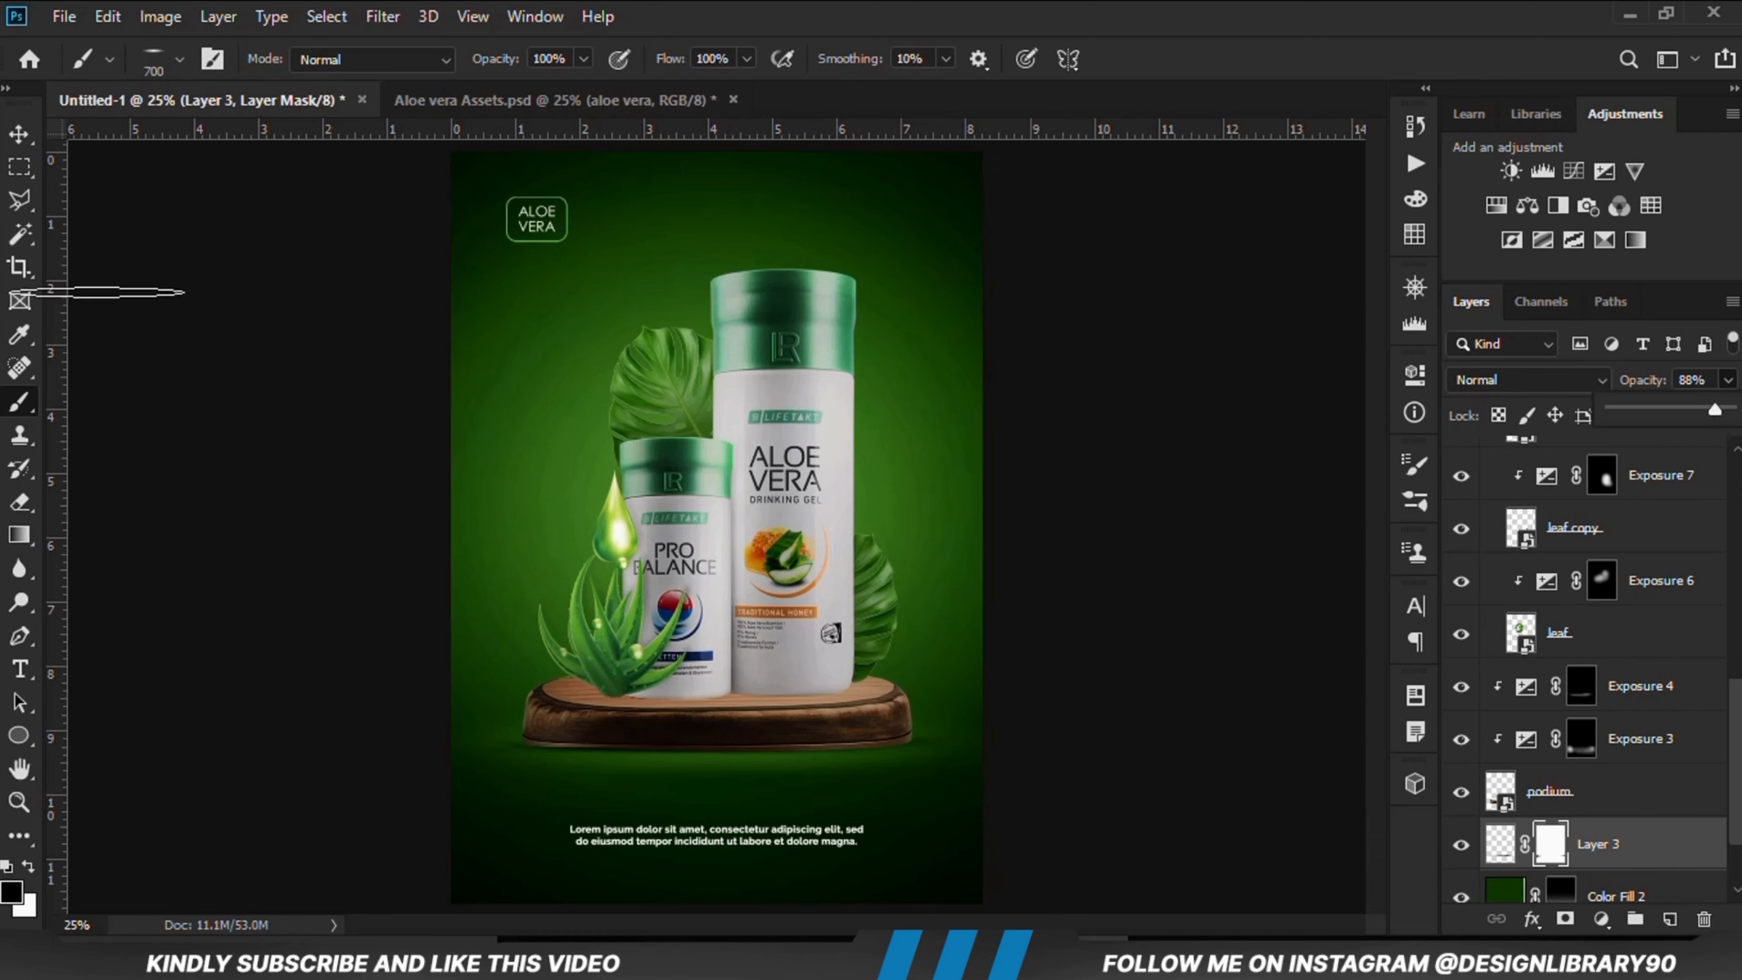
Step: Create a new empty layer directly beneath the product bottles layer
click(15, 138)
click(149, 293)
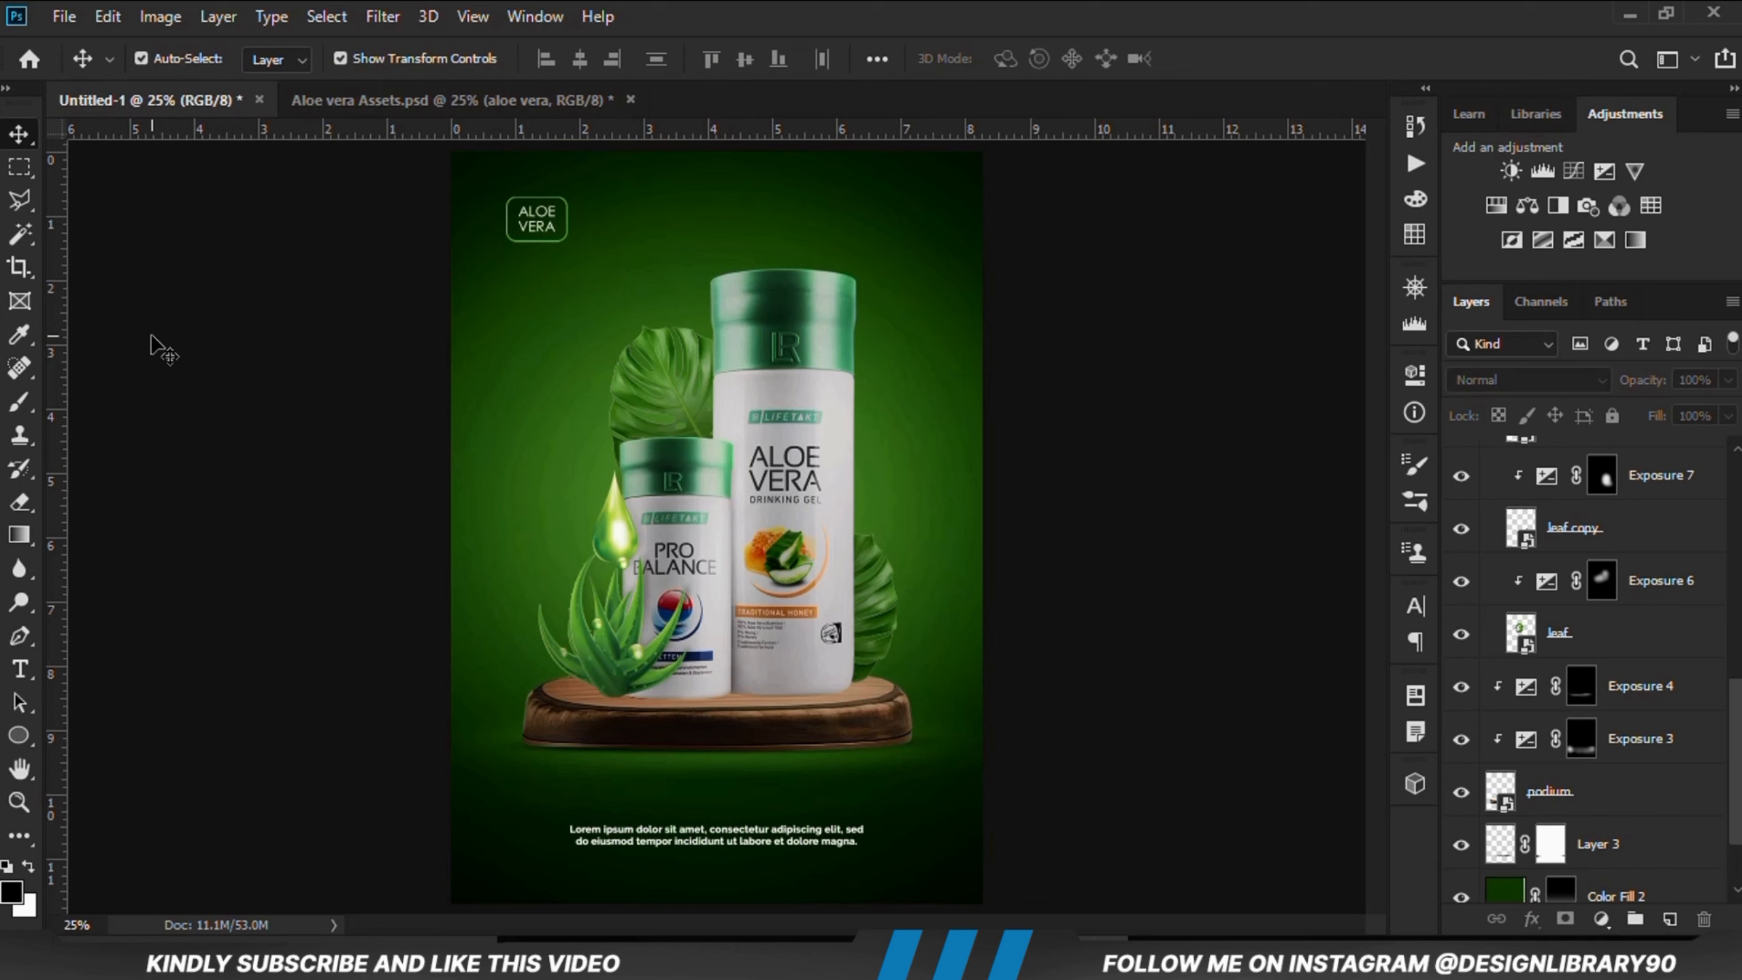
click(761, 707)
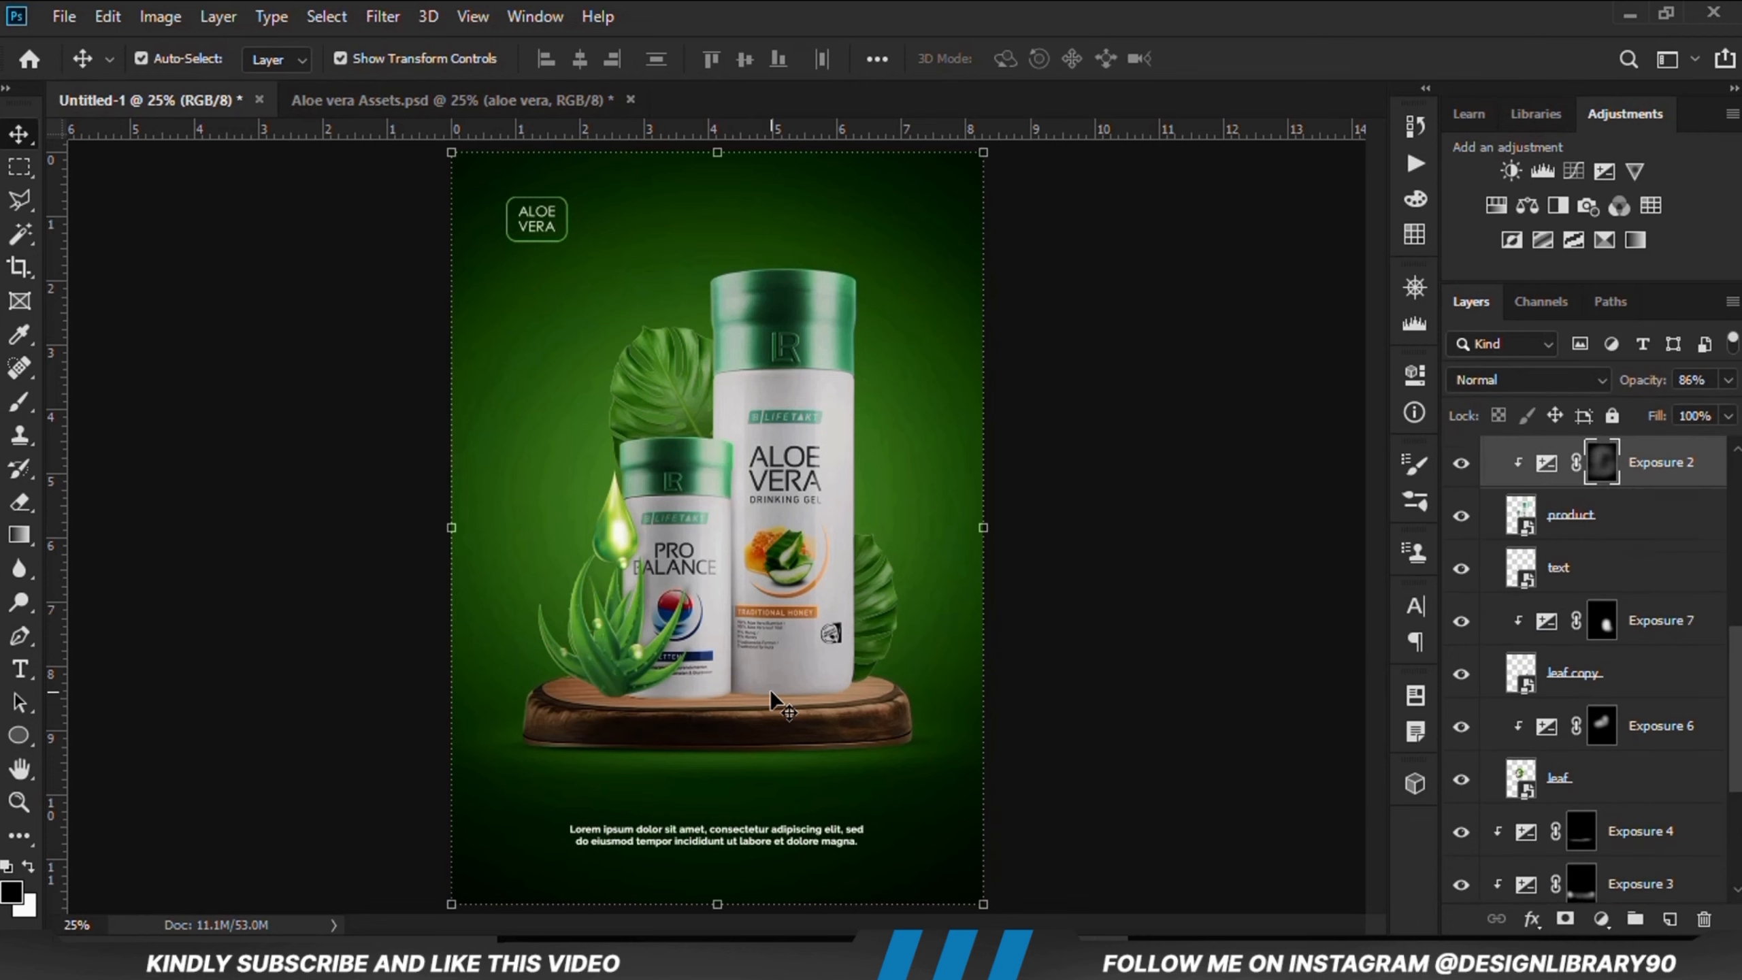
click(1459, 462)
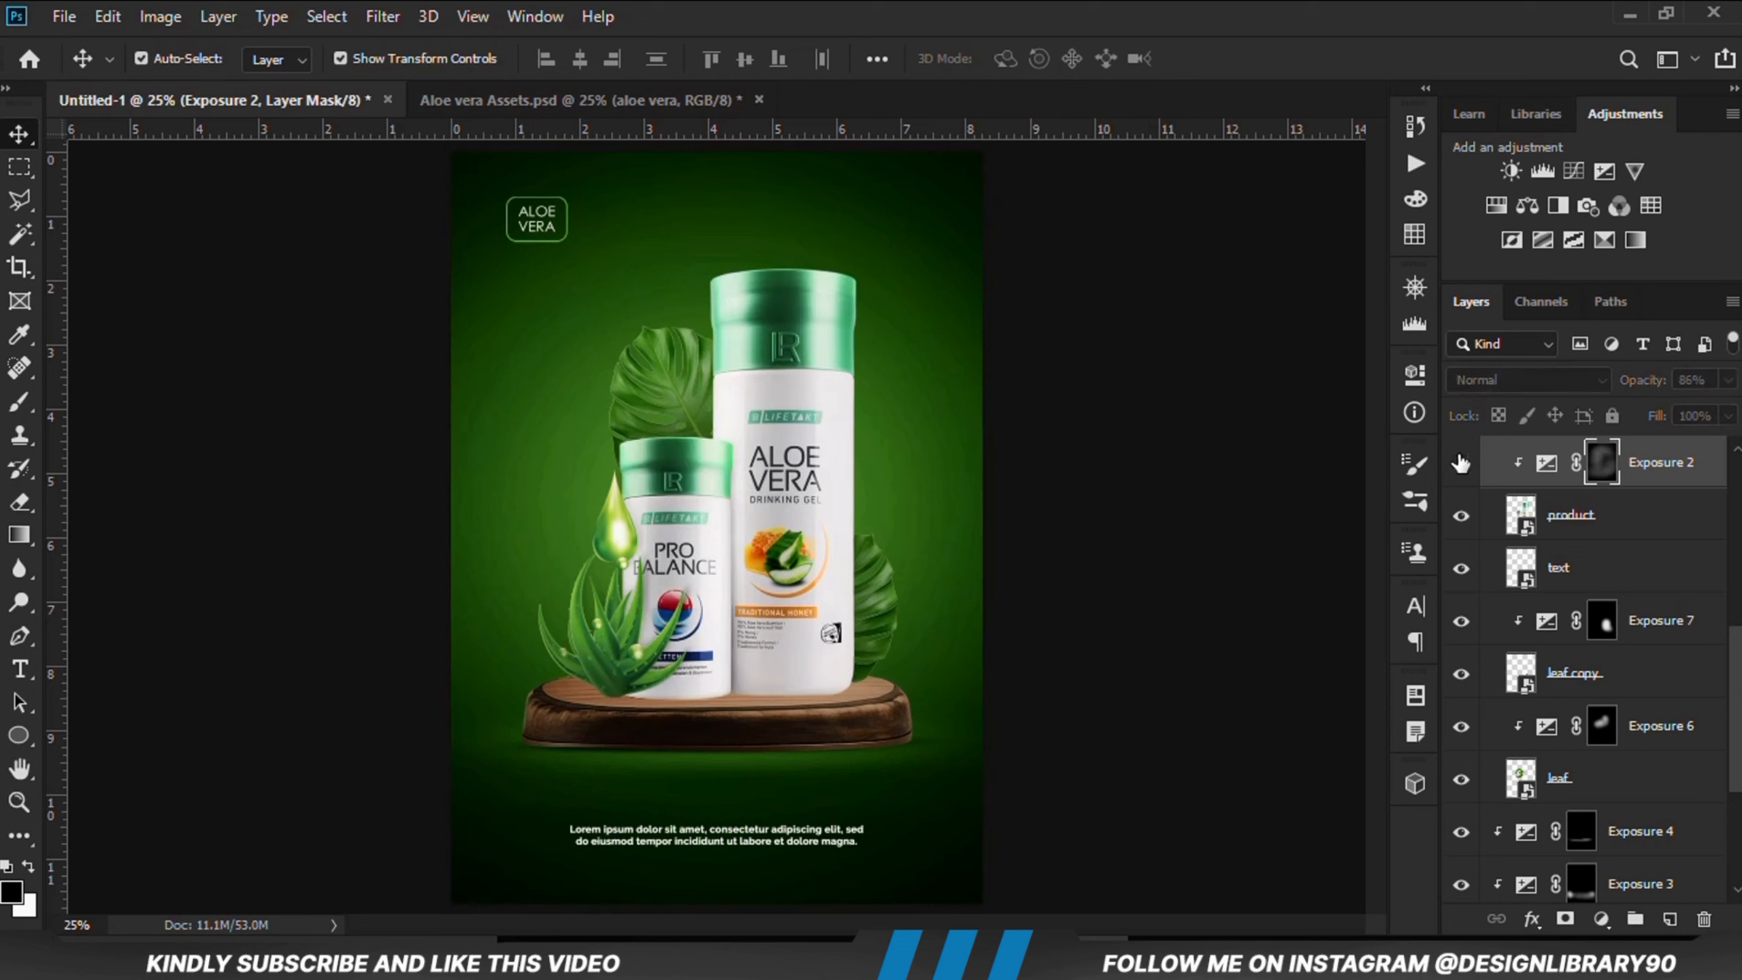
click(1461, 464)
click(1610, 414)
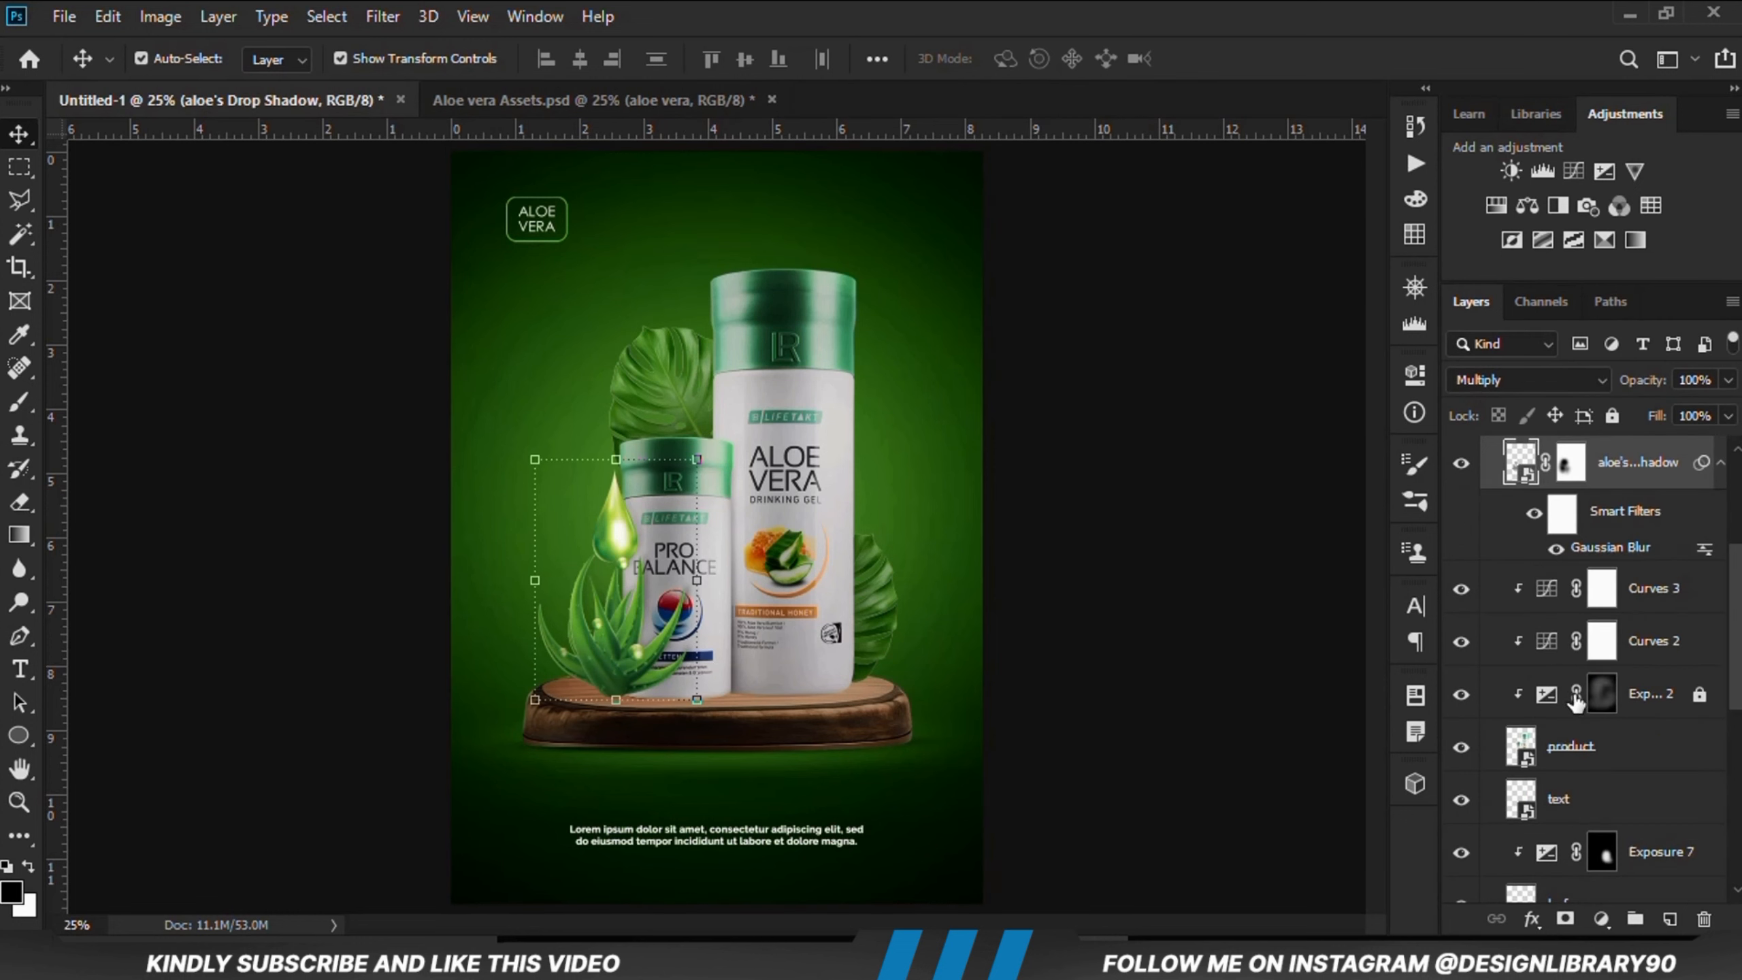
scroll(1583, 733, down, 1)
click(1584, 695)
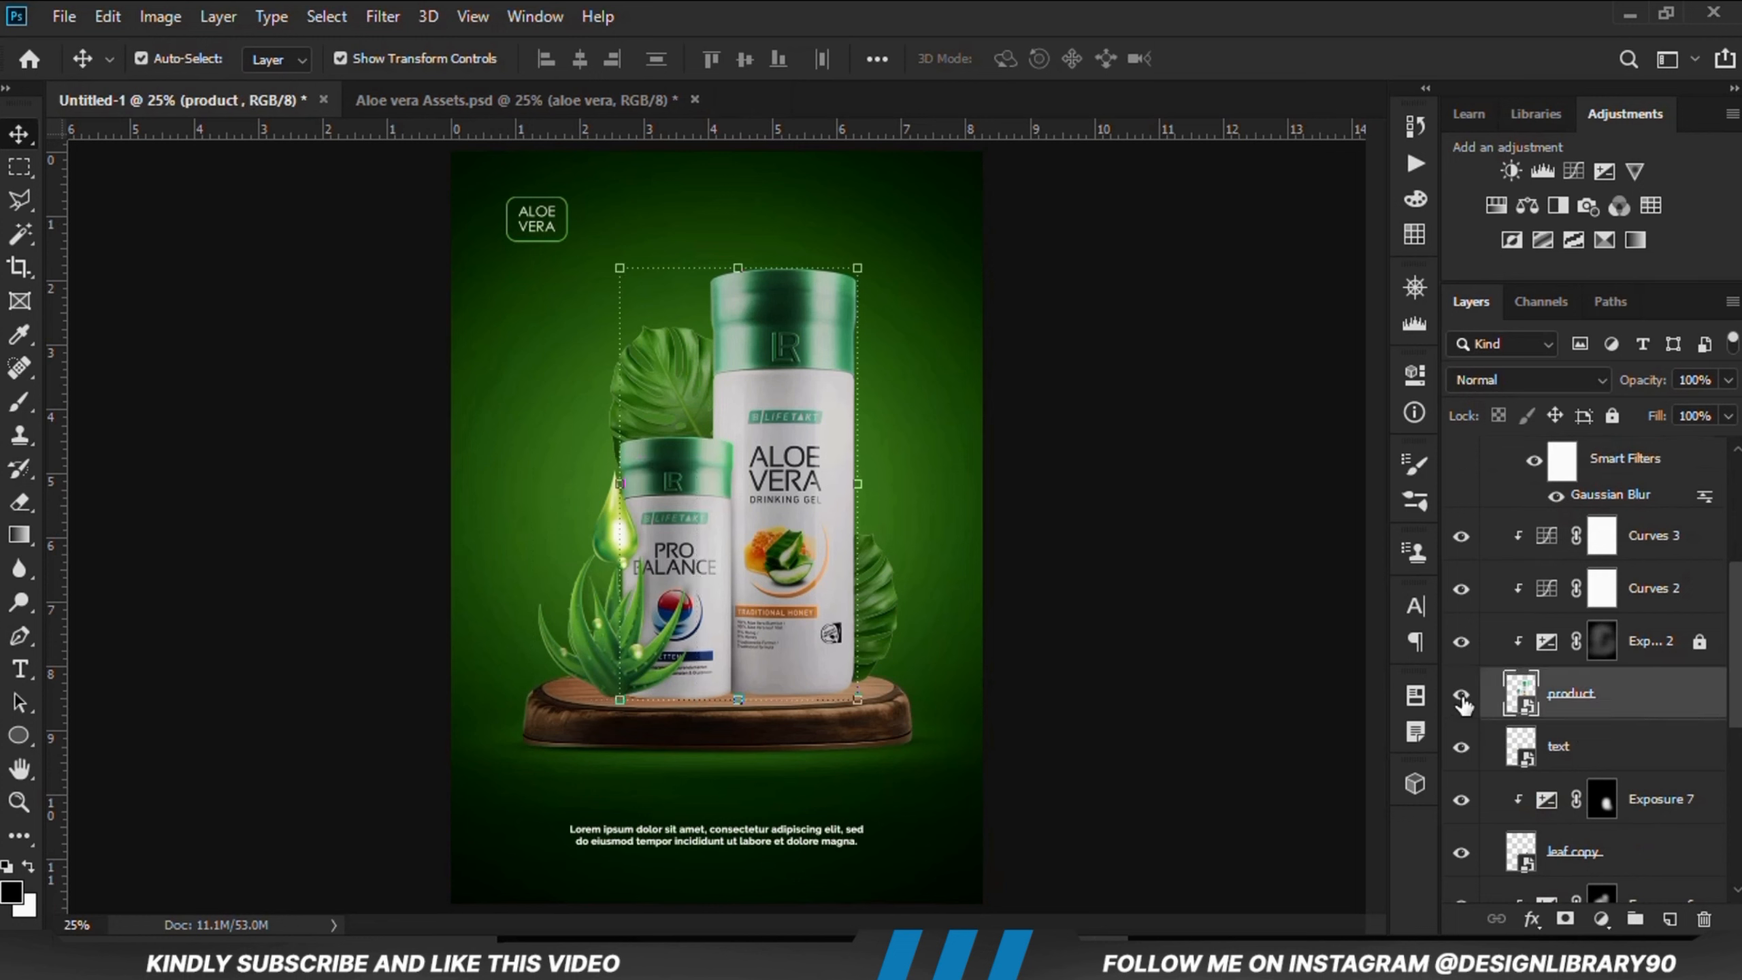
click(1462, 695)
click(1461, 696)
click(1606, 747)
click(1670, 918)
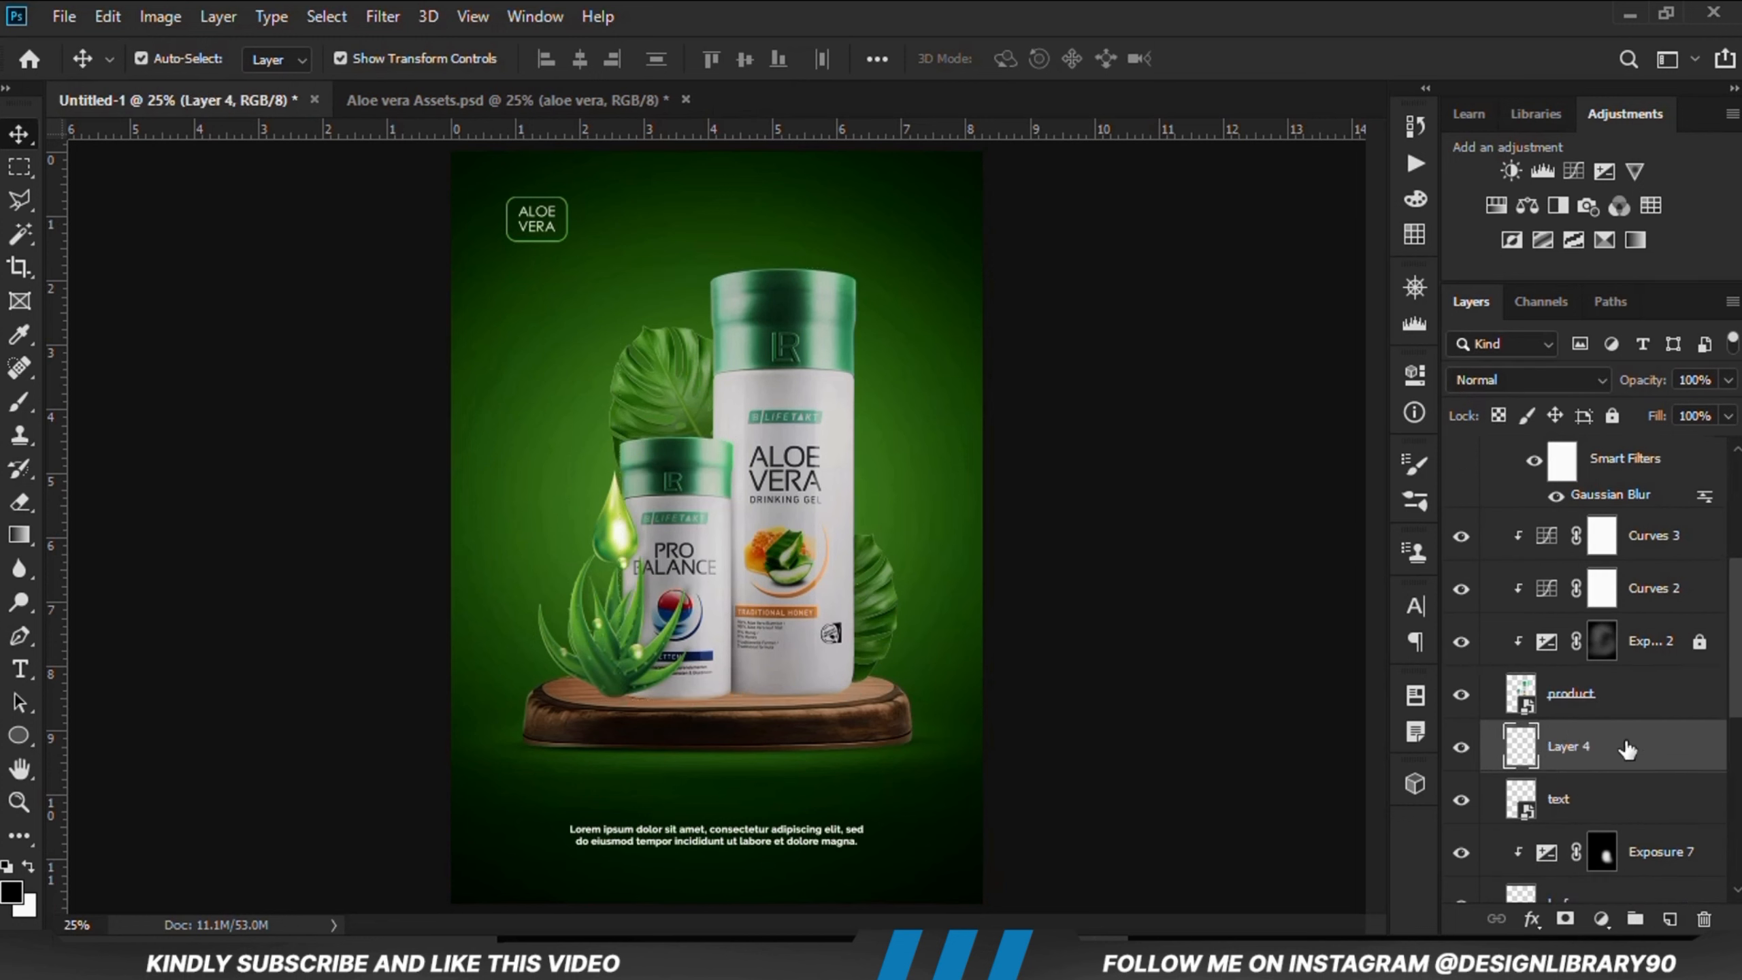
Step: Paint a flat elliptical black contact shadow under the Aloe Vera bottle with the Brush at size 500
right_click(19, 405)
click(82, 404)
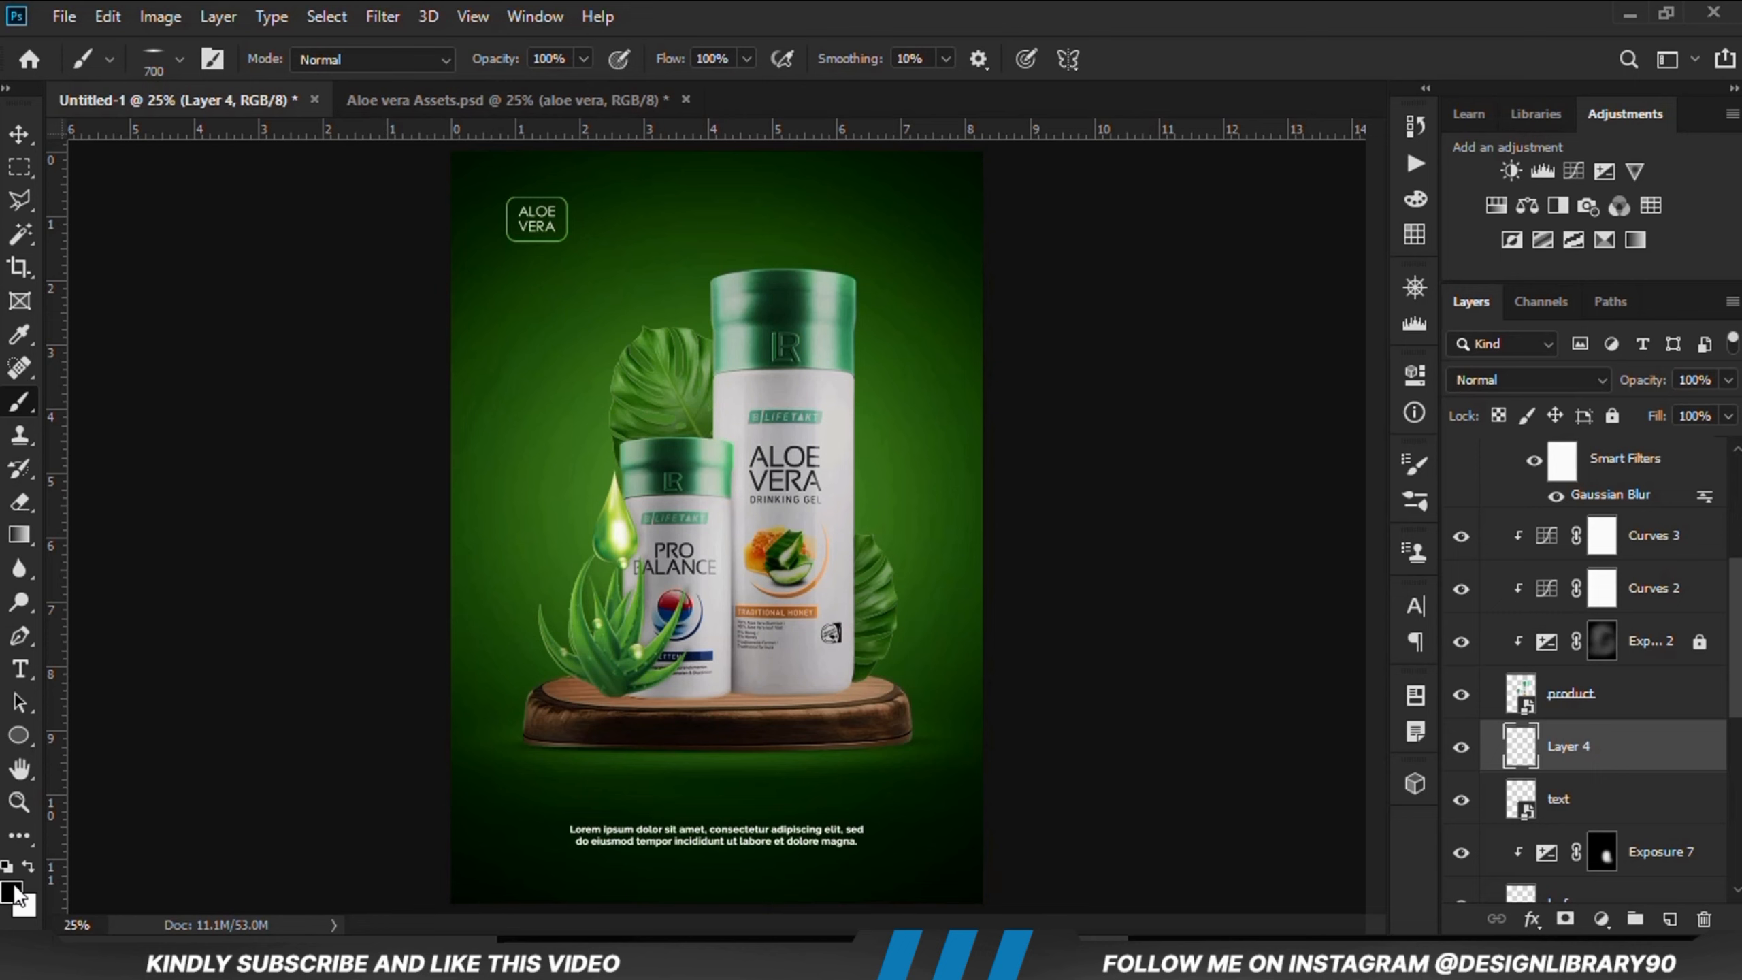
click(14, 892)
click(981, 349)
scroll(765, 711, up, 5)
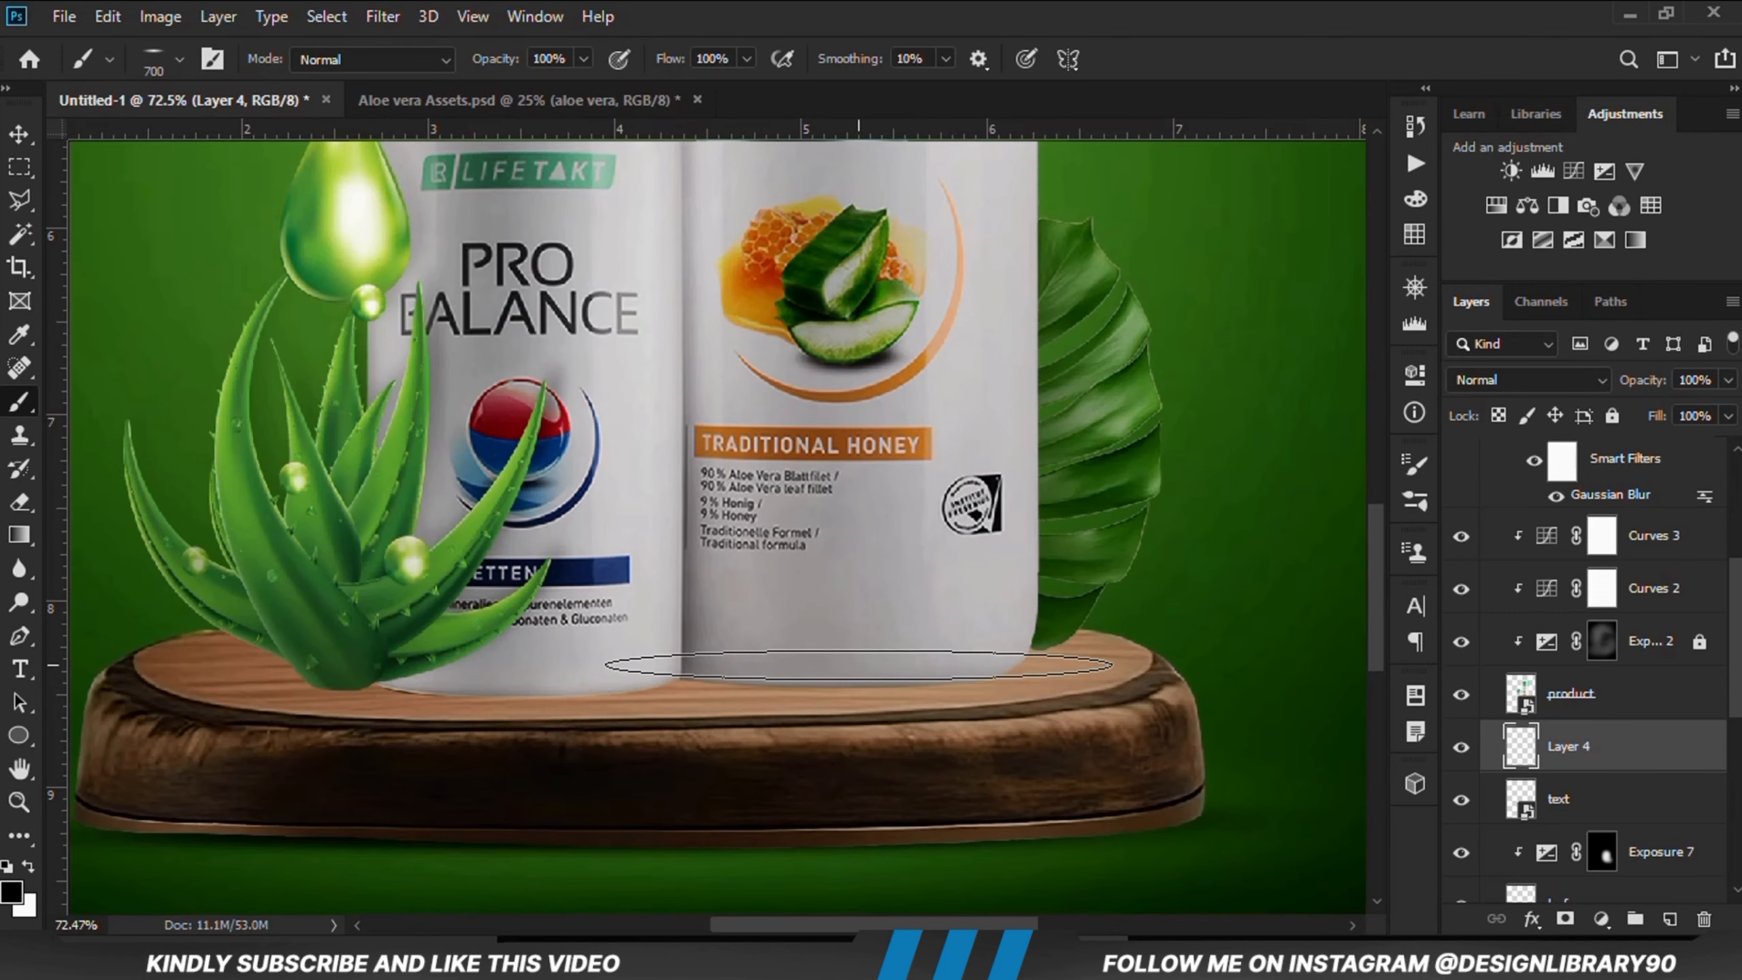
key(bracketleft)
key(bracketleft)
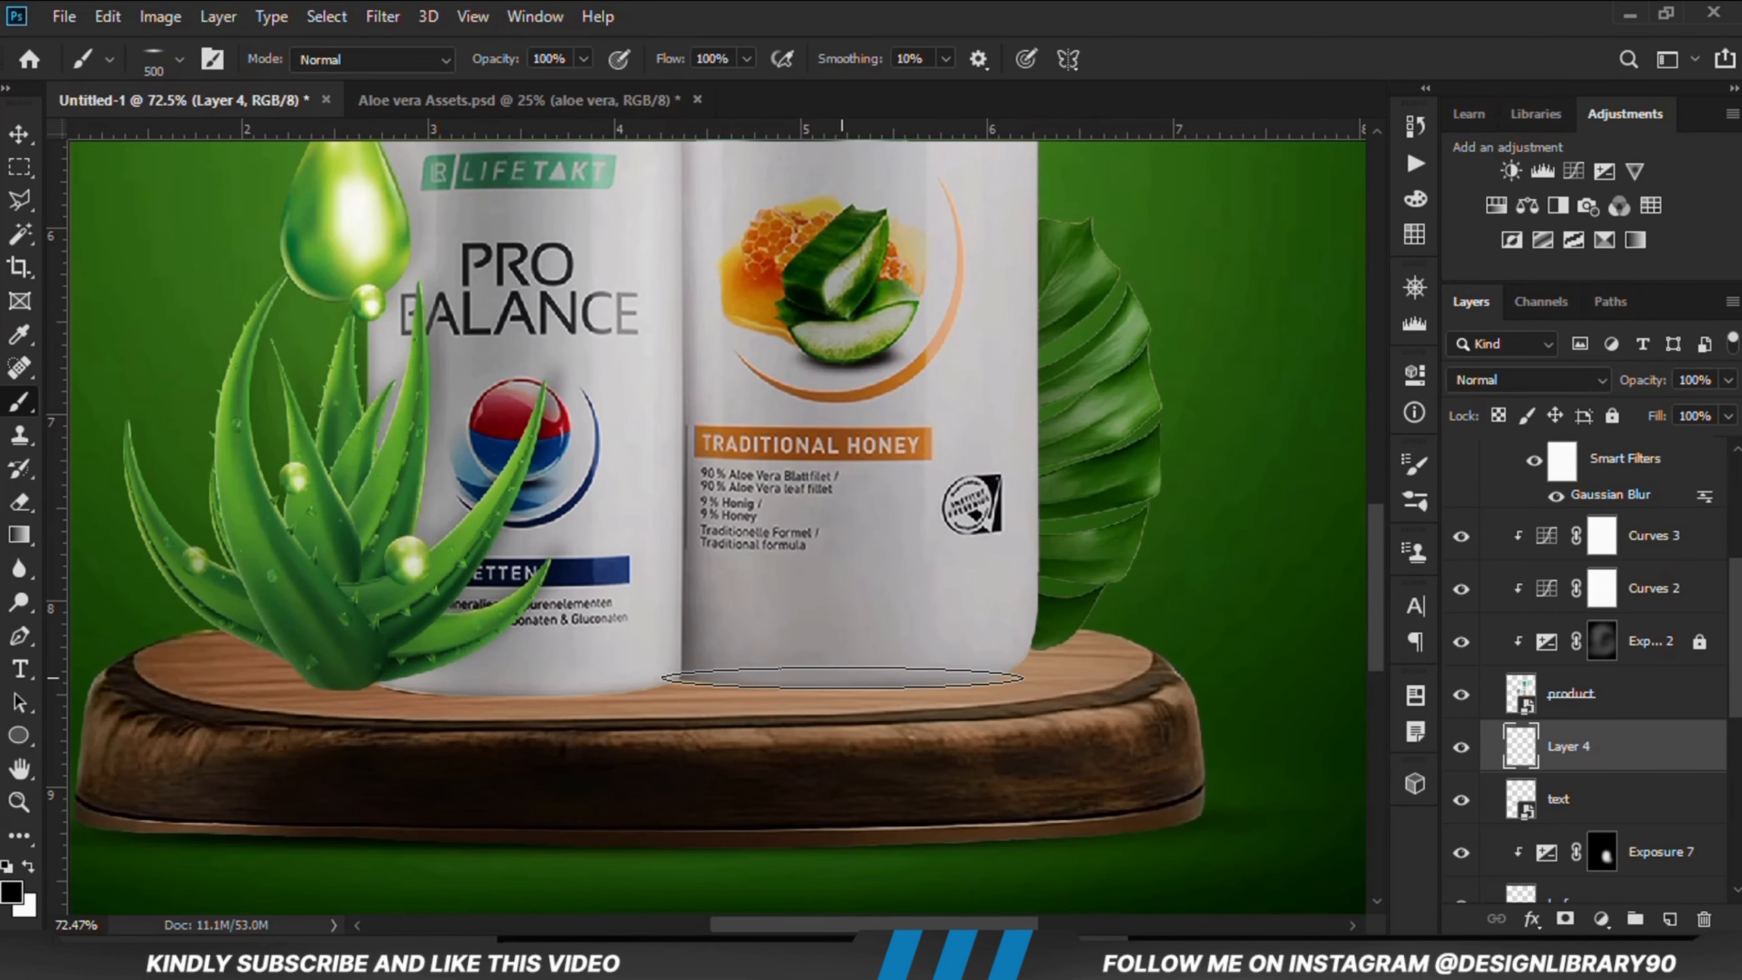
click(843, 678)
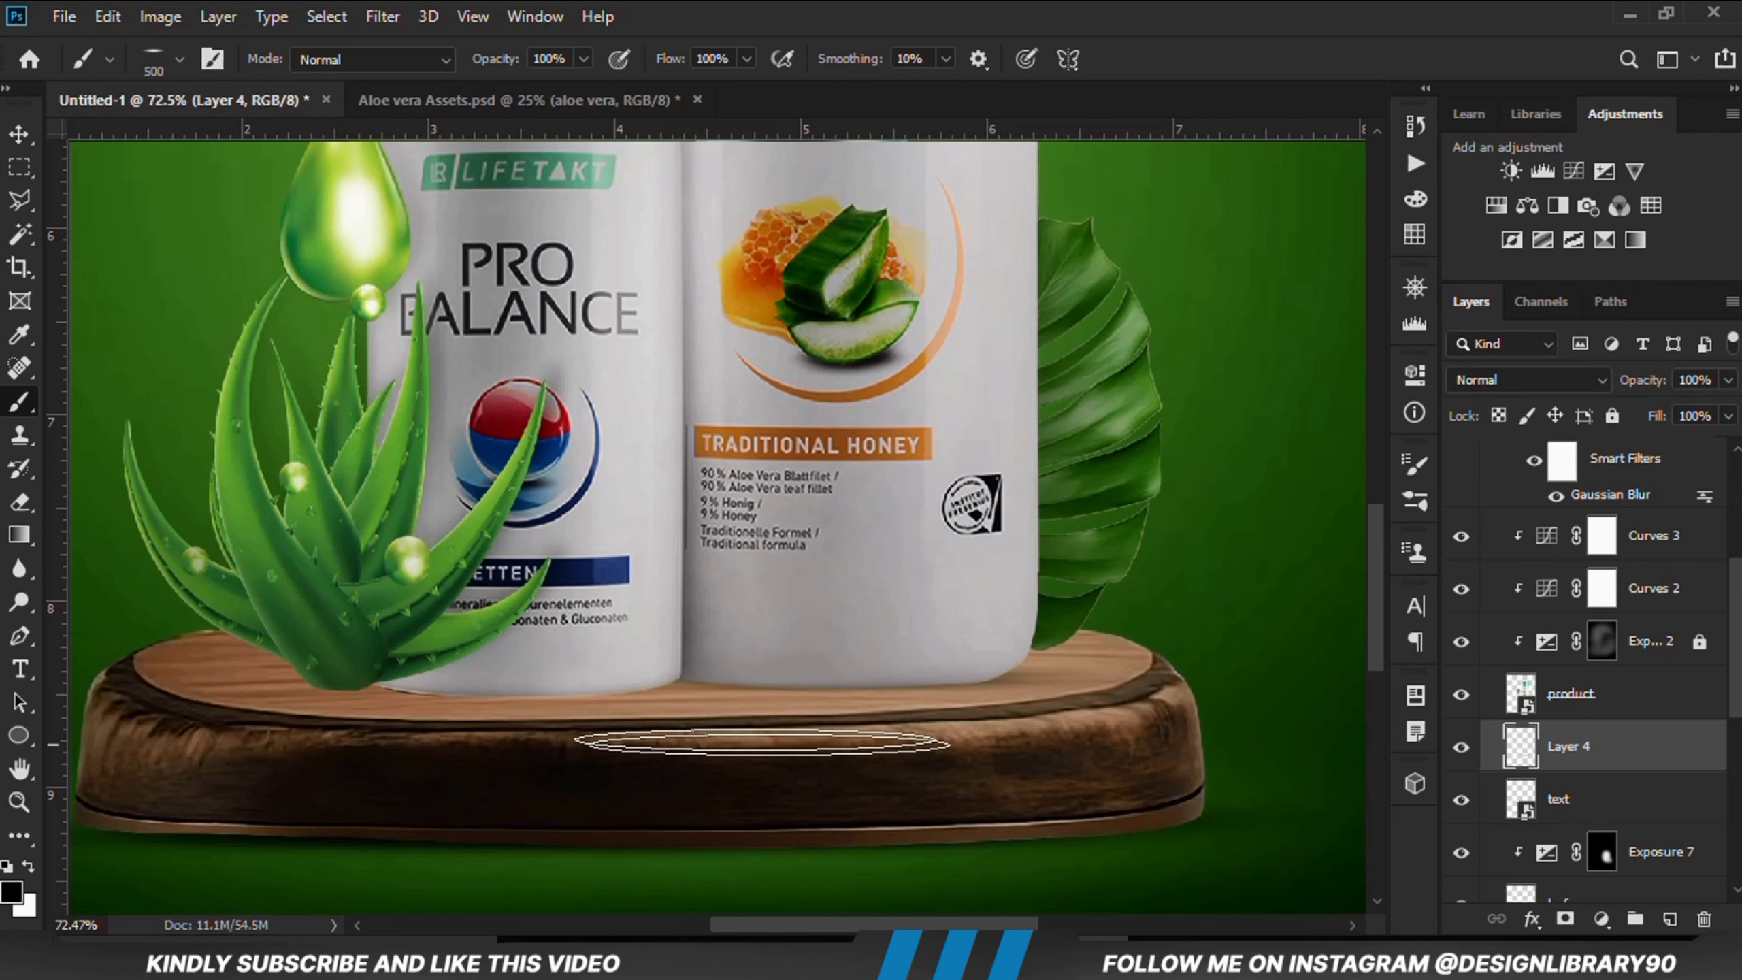
Step: Add a new layer and paint a flat black contact shadow under the Pro Balance bottle
click(1669, 918)
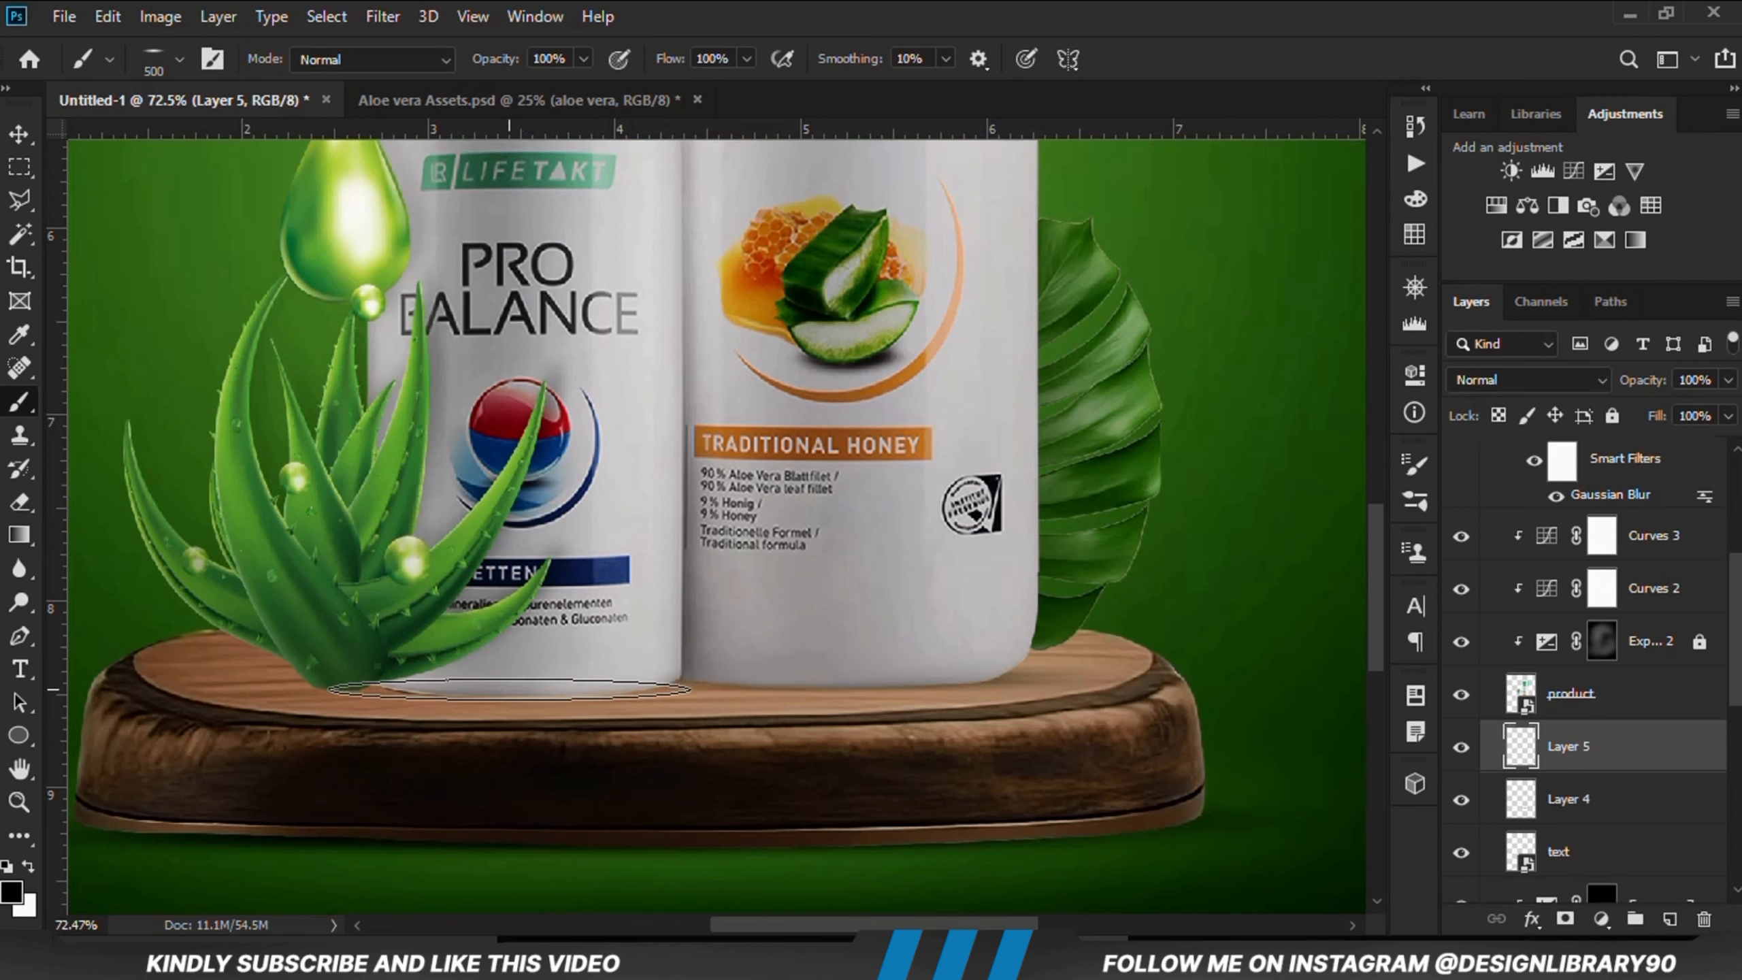
click(510, 690)
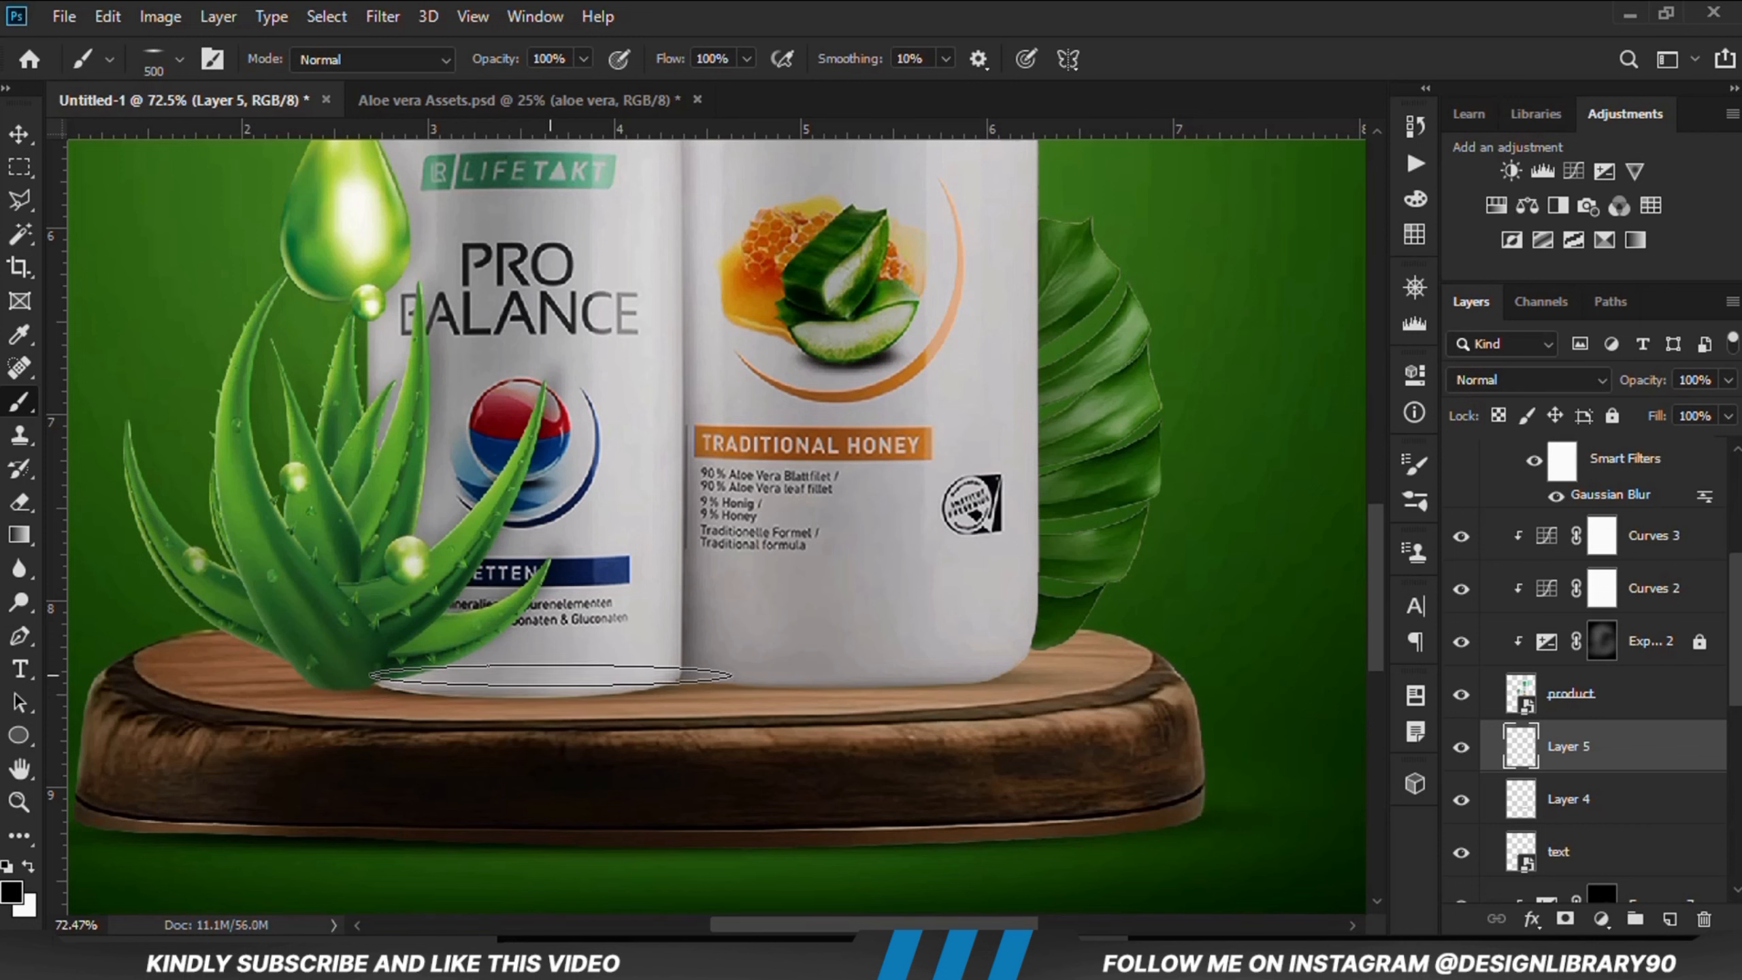
click(550, 681)
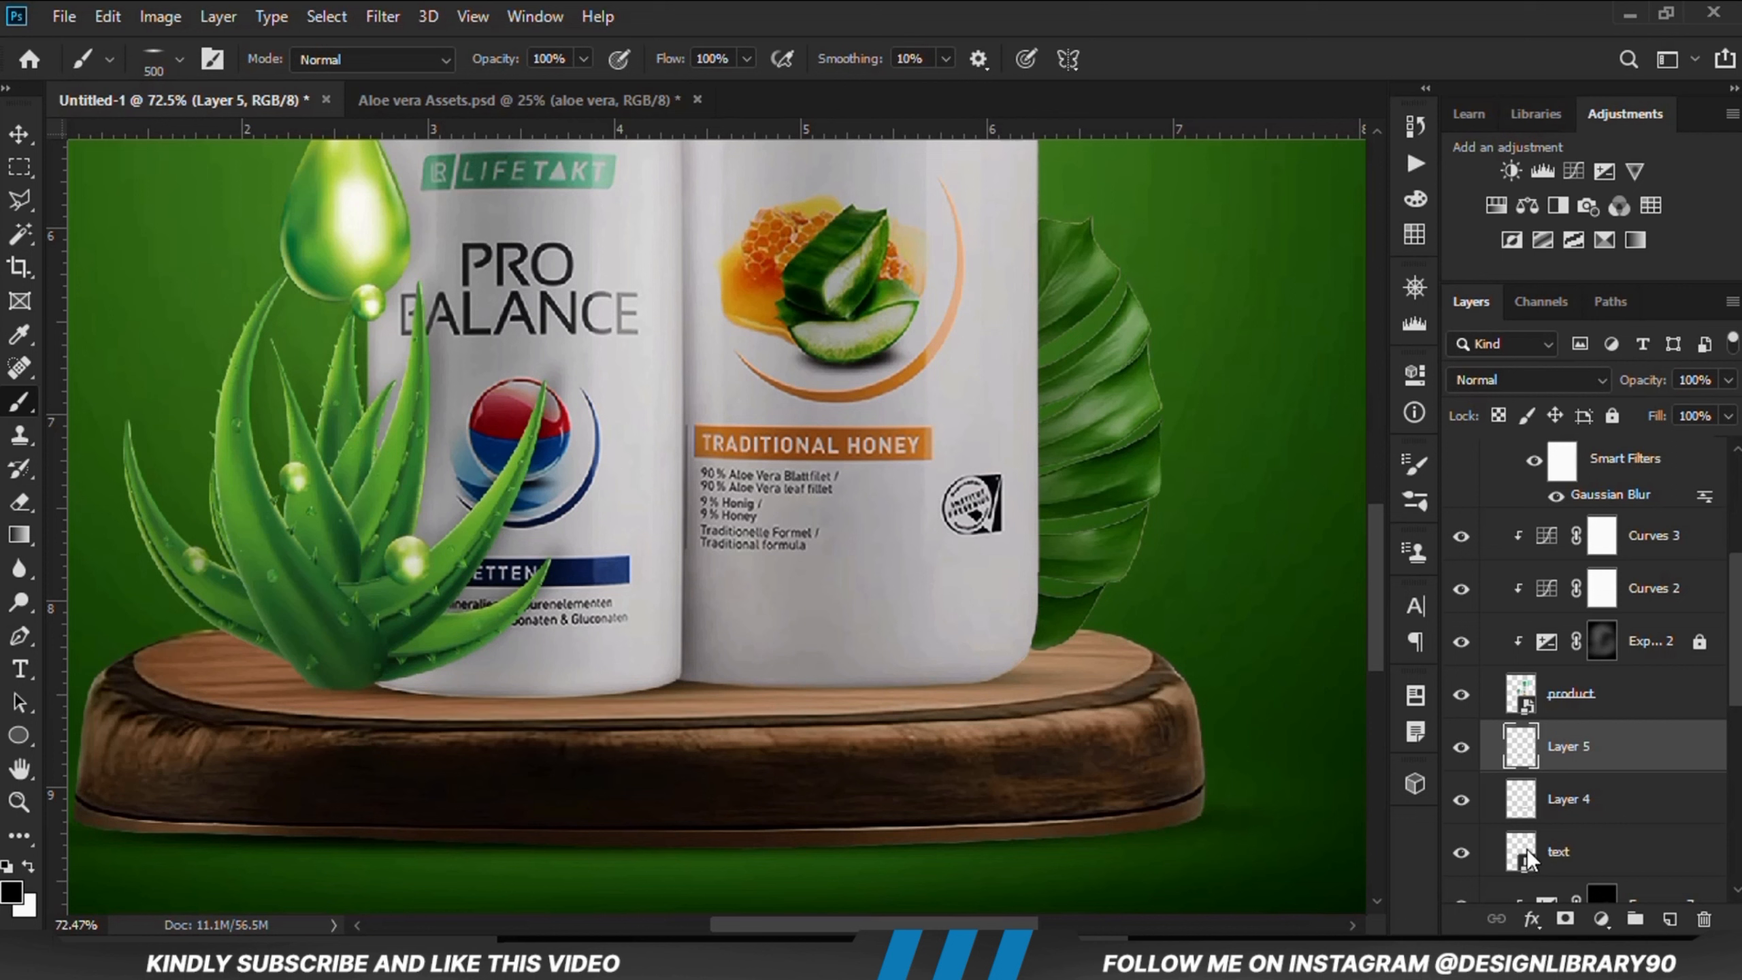
Step: Add another new layer and paint a thin black shadow under the aloe plant on the podium
click(1671, 920)
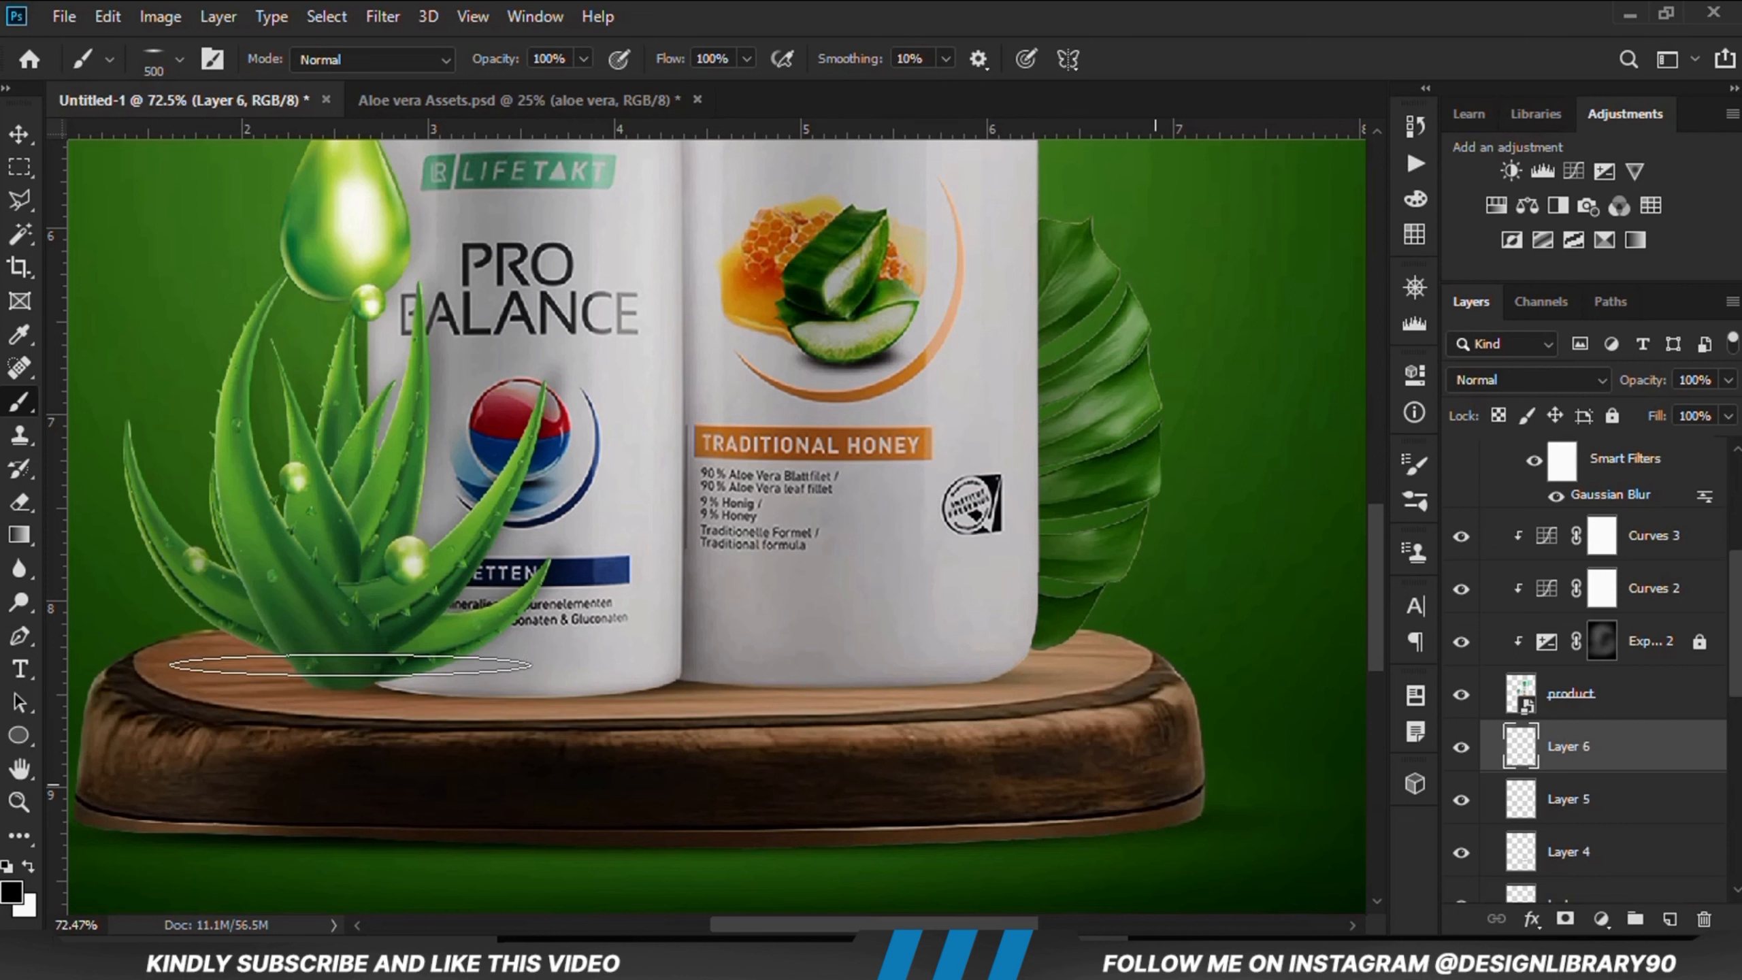
key(bracketleft)
click(338, 698)
key(bracketleft)
key(bracketleft)
key(bracketleft)
key(bracketleft)
key(bracketleft)
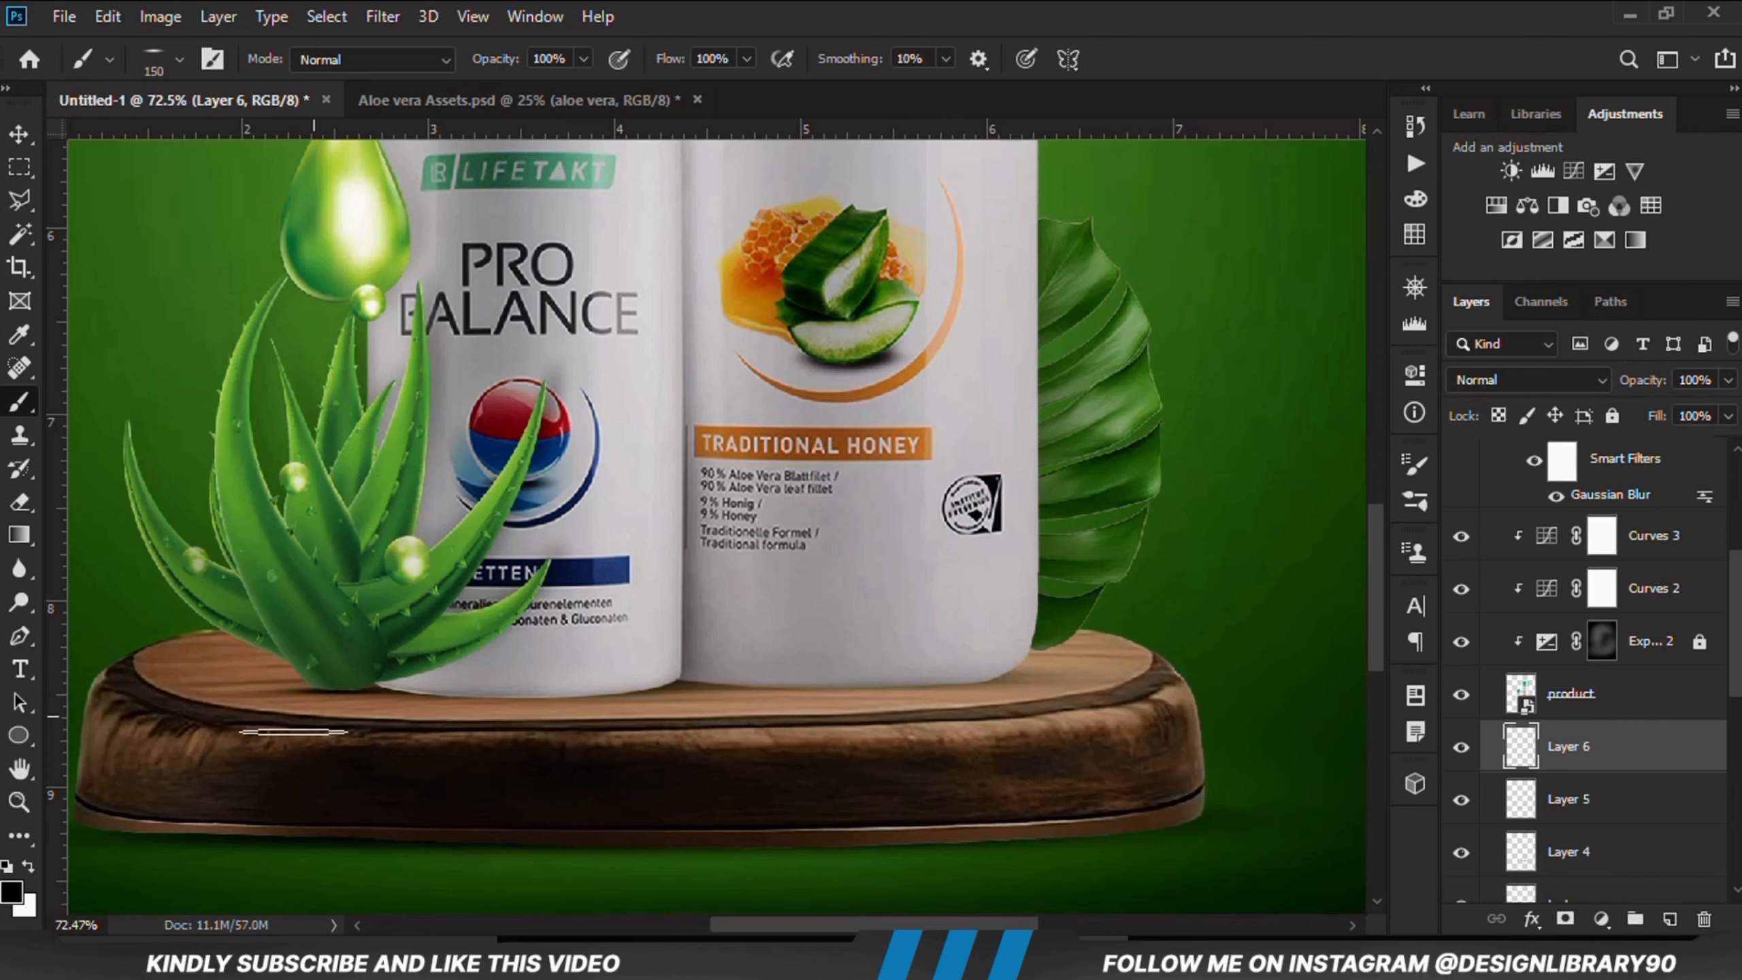
Step: Nudge the aloe plant's shadow up slightly and lower its layer opacity to 53%
click(19, 134)
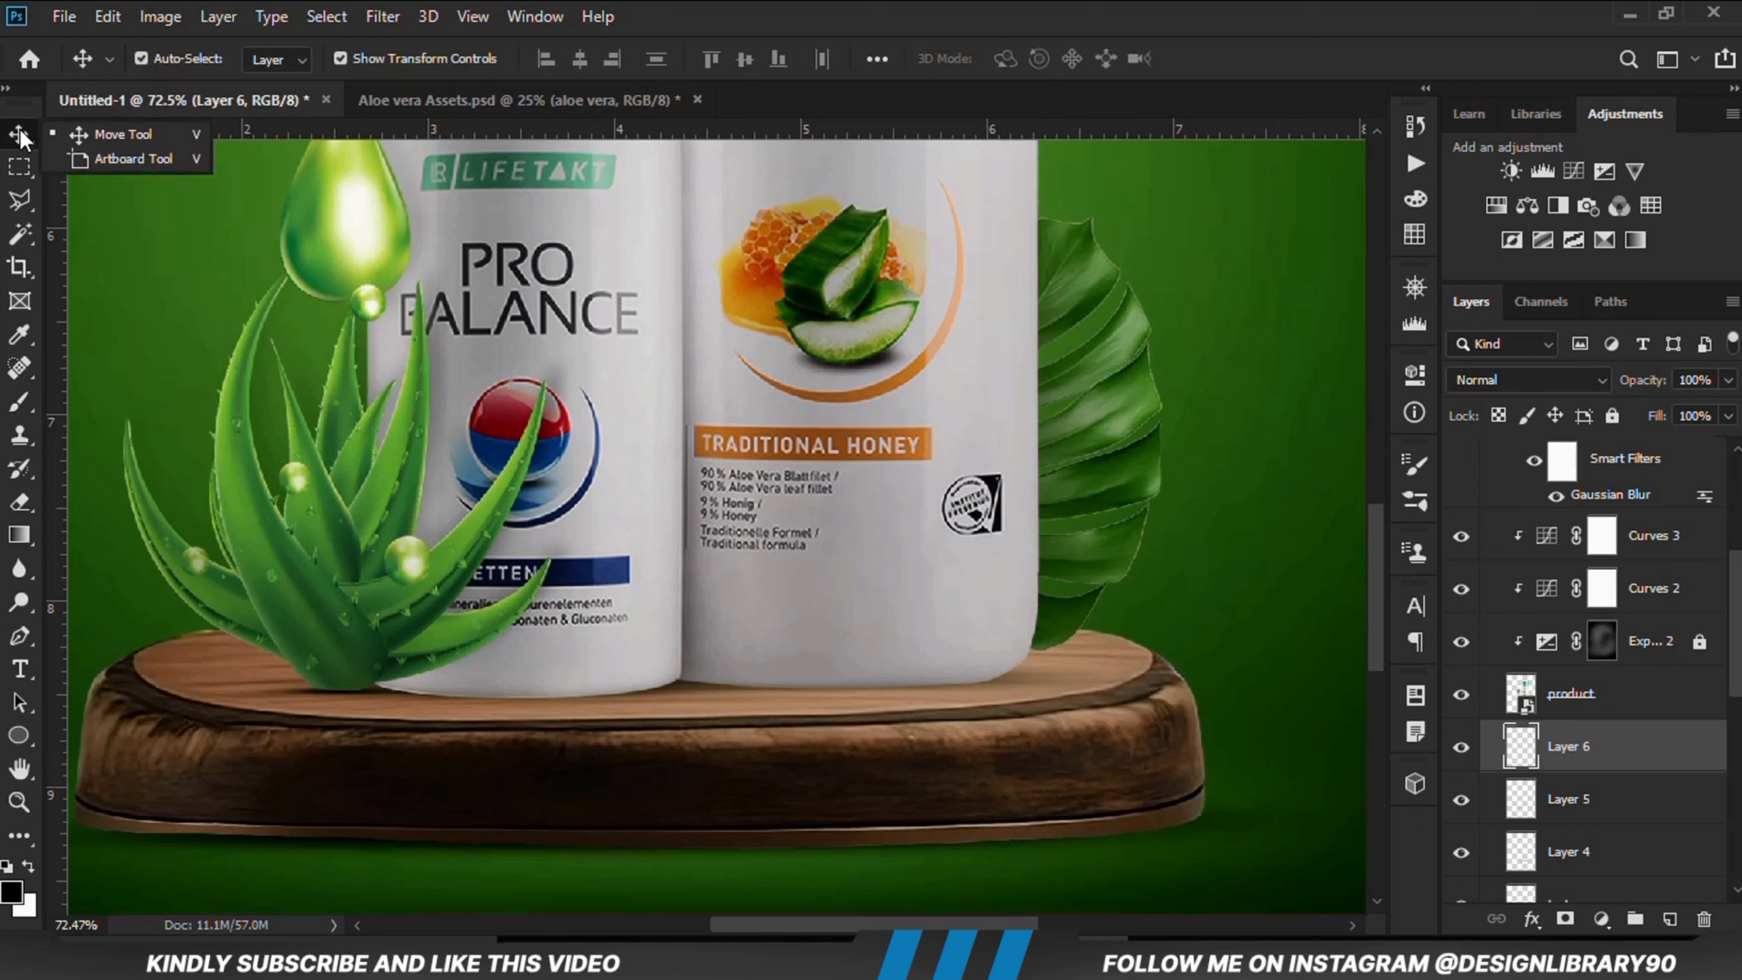
key(Up)
key(Up)
key(Up)
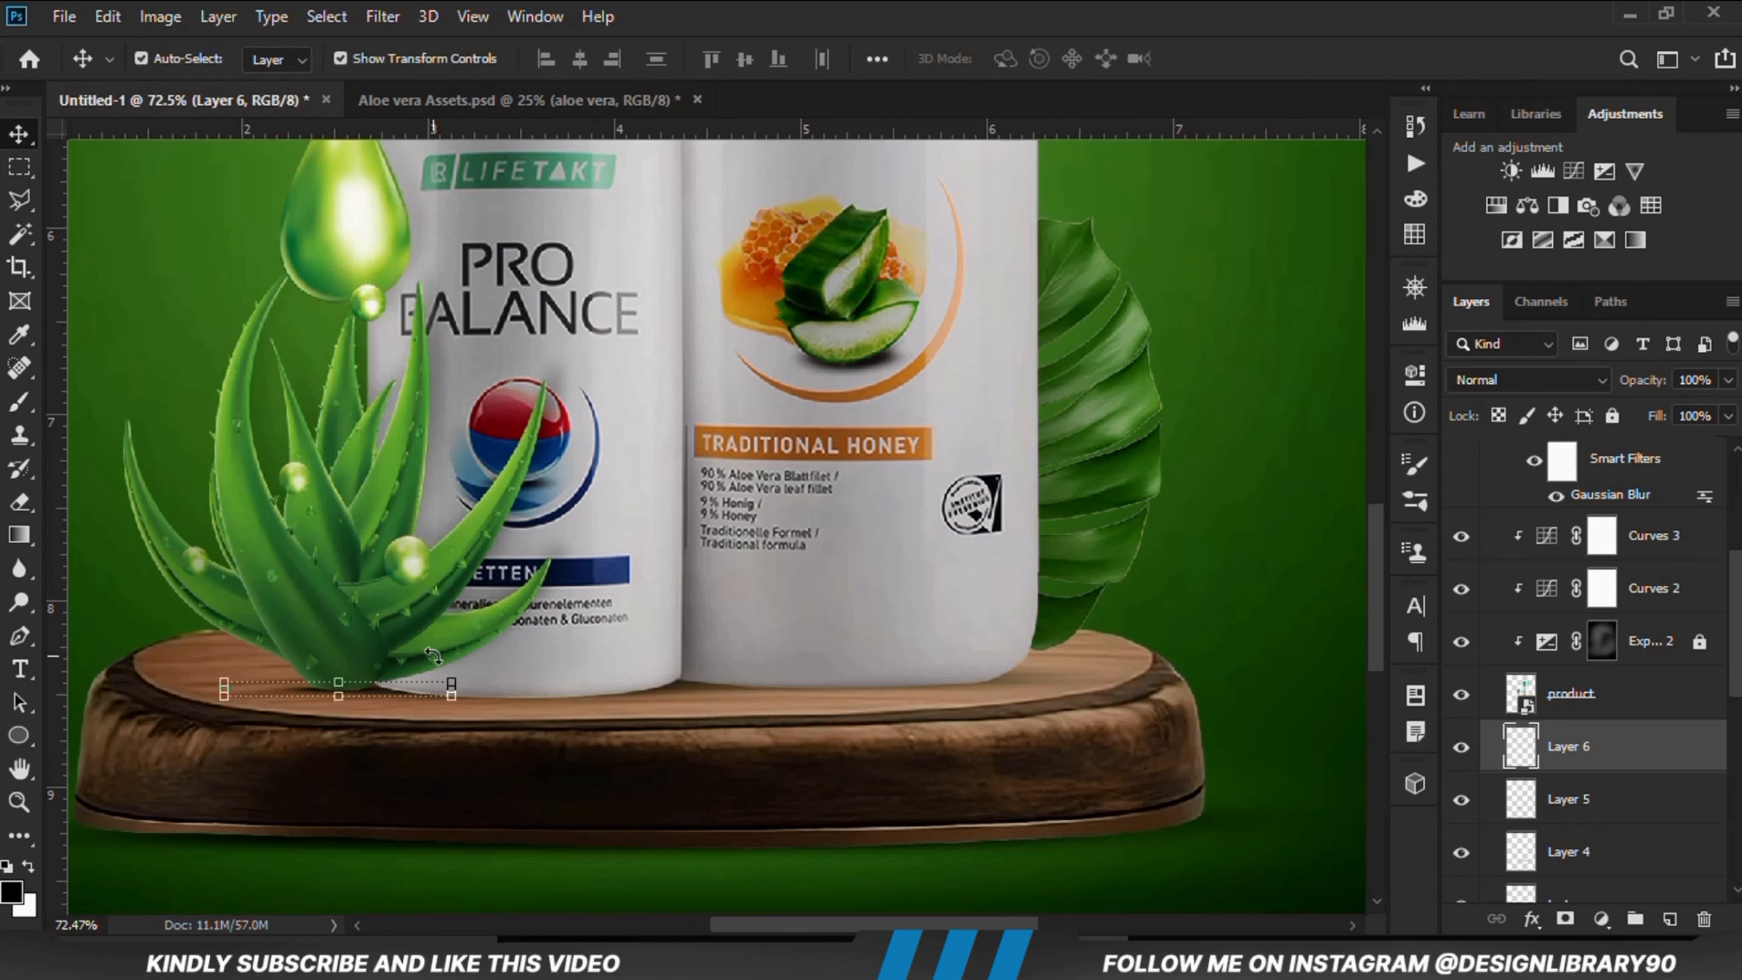
click(1728, 416)
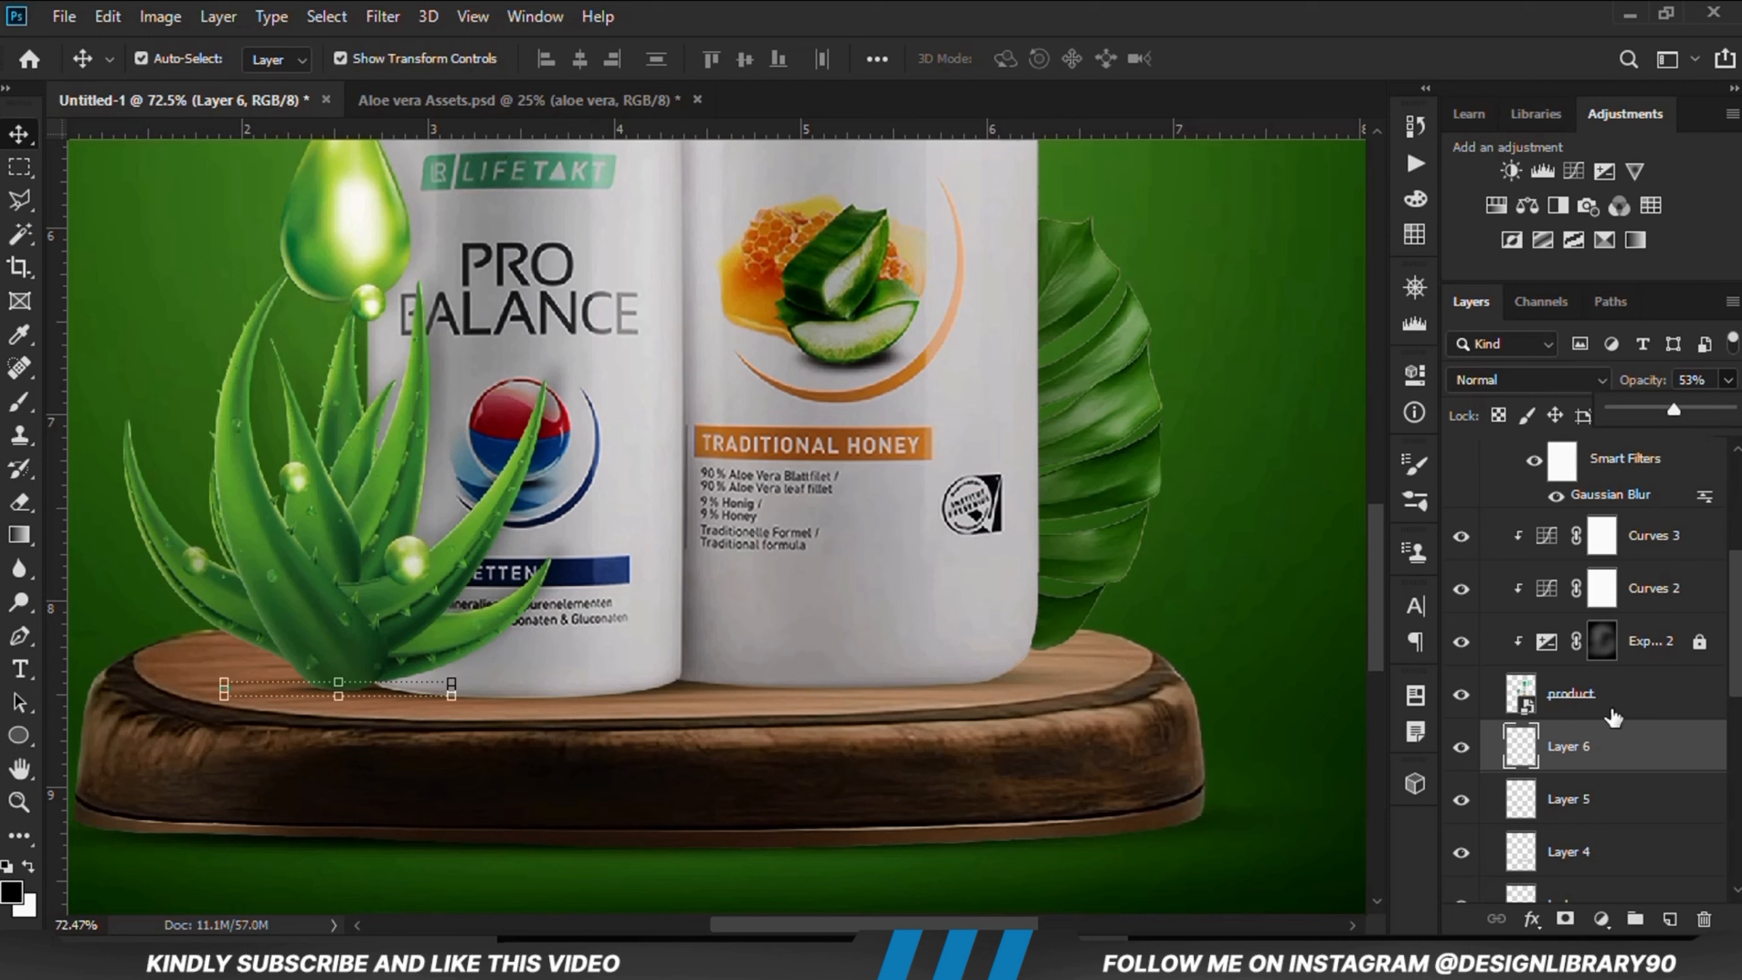
Step: Select the Pro Balance shadow layer and toggle its visibility to compare the effect
click(1604, 810)
click(1462, 800)
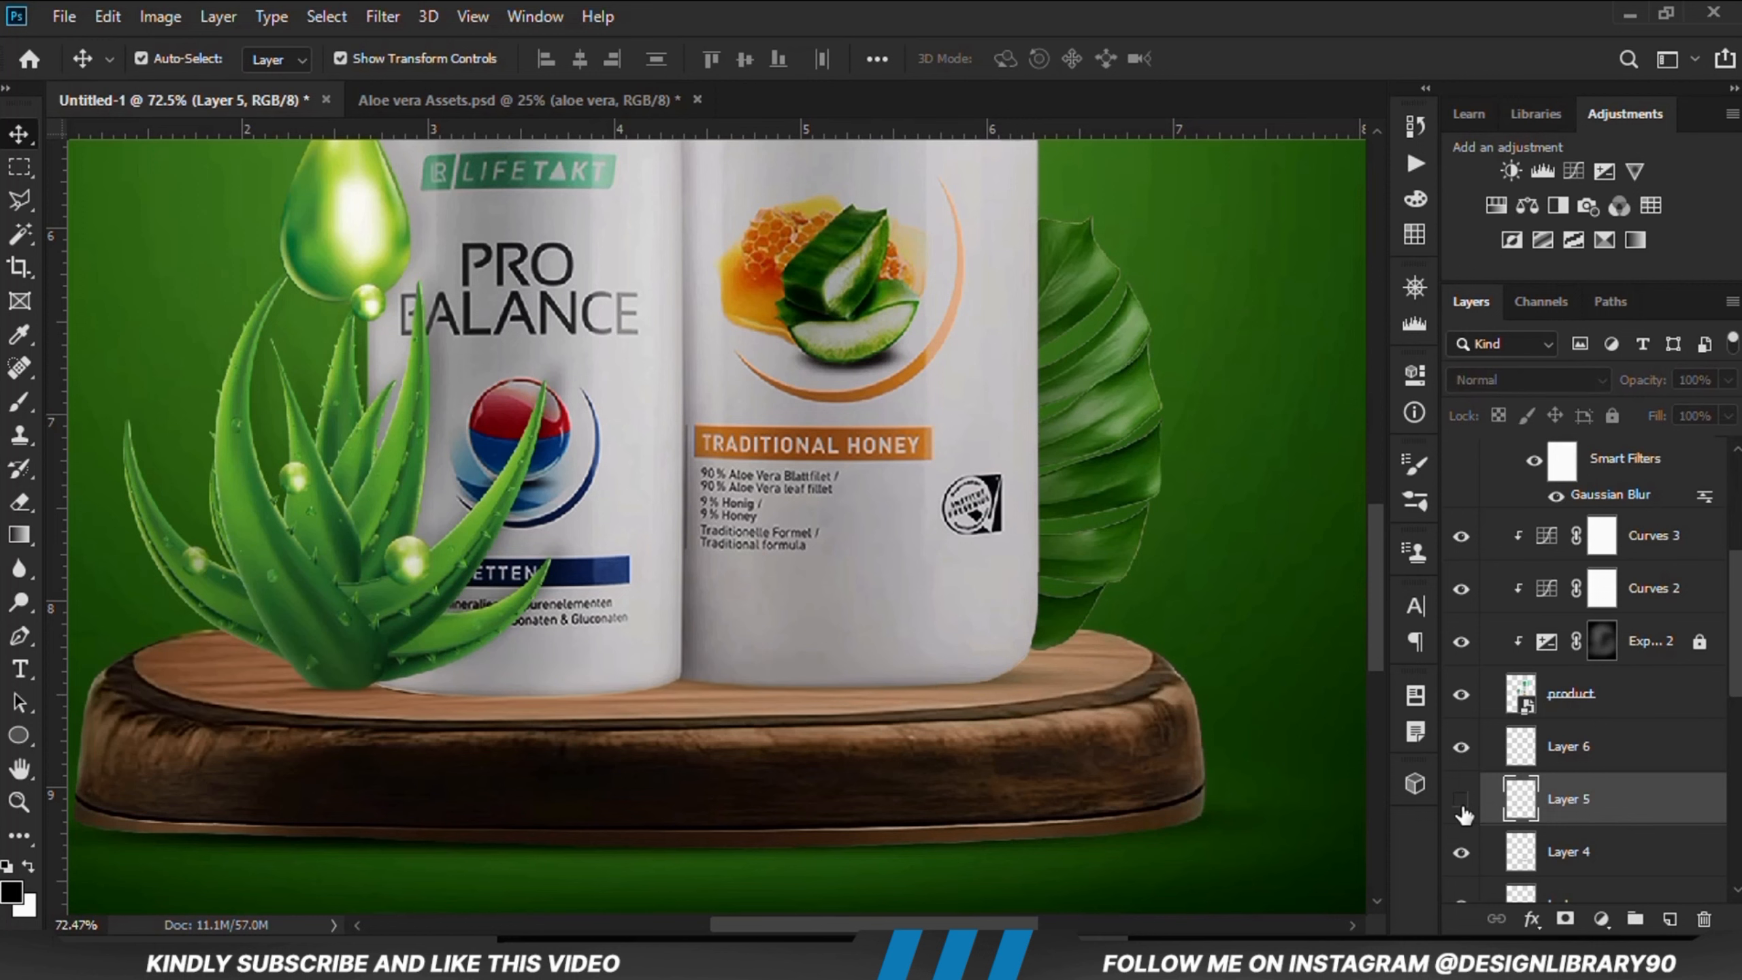
click(1462, 808)
click(1465, 806)
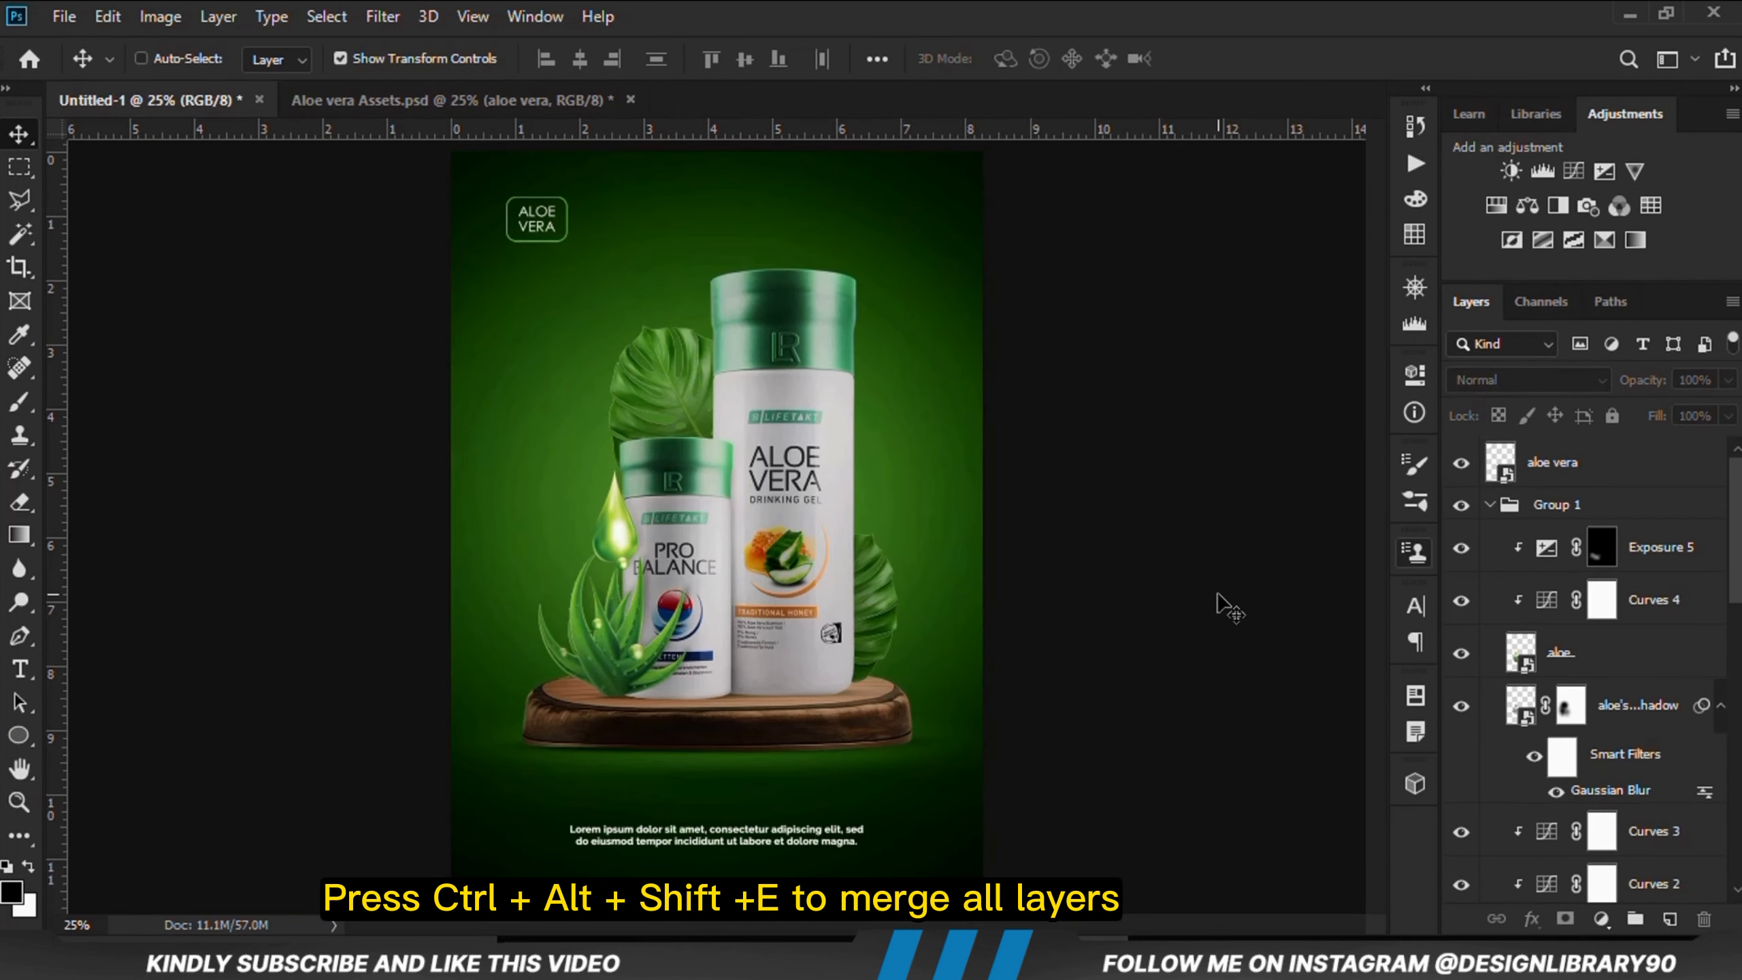
Step: Stamp all visible layers into a new merged layer and convert it to a smart object
key(ctrl+alt+shift+e)
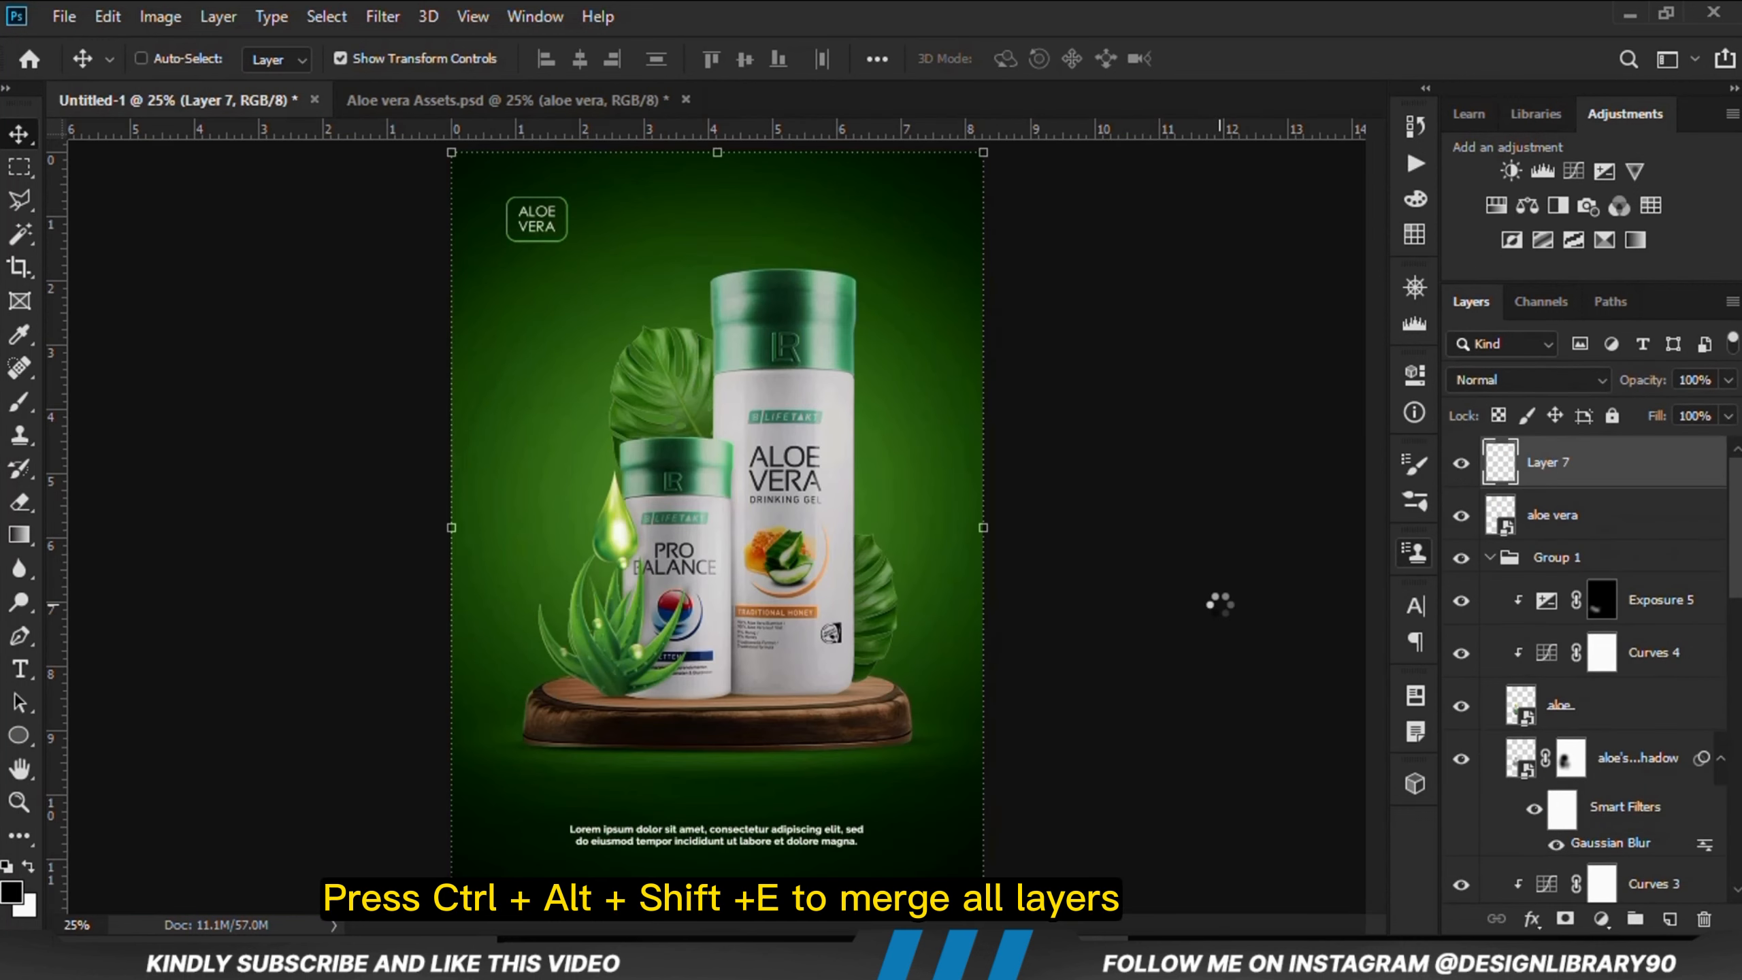
right_click(1635, 472)
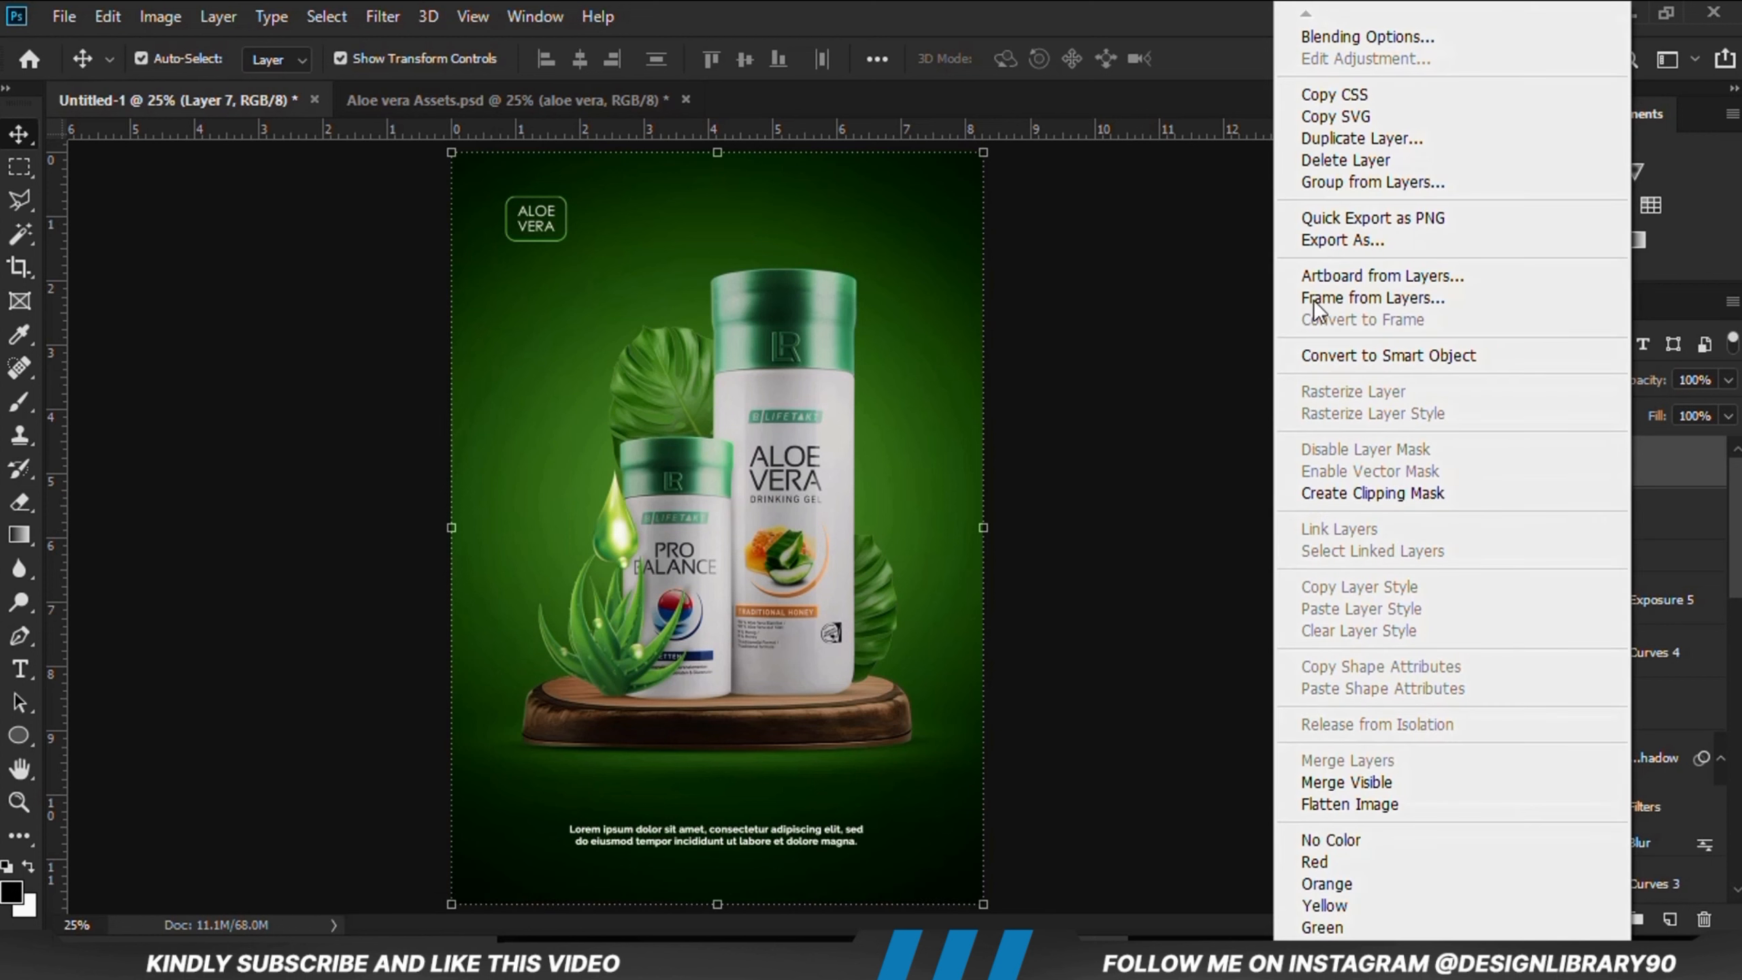
click(1323, 348)
Step: Apply a Camera Raw Filter: Exposure +0.15, Contrast +11, Highlights +14, Shadows -8, Whites +9, Blacks -5, Texture +6, Clarity +2
click(382, 16)
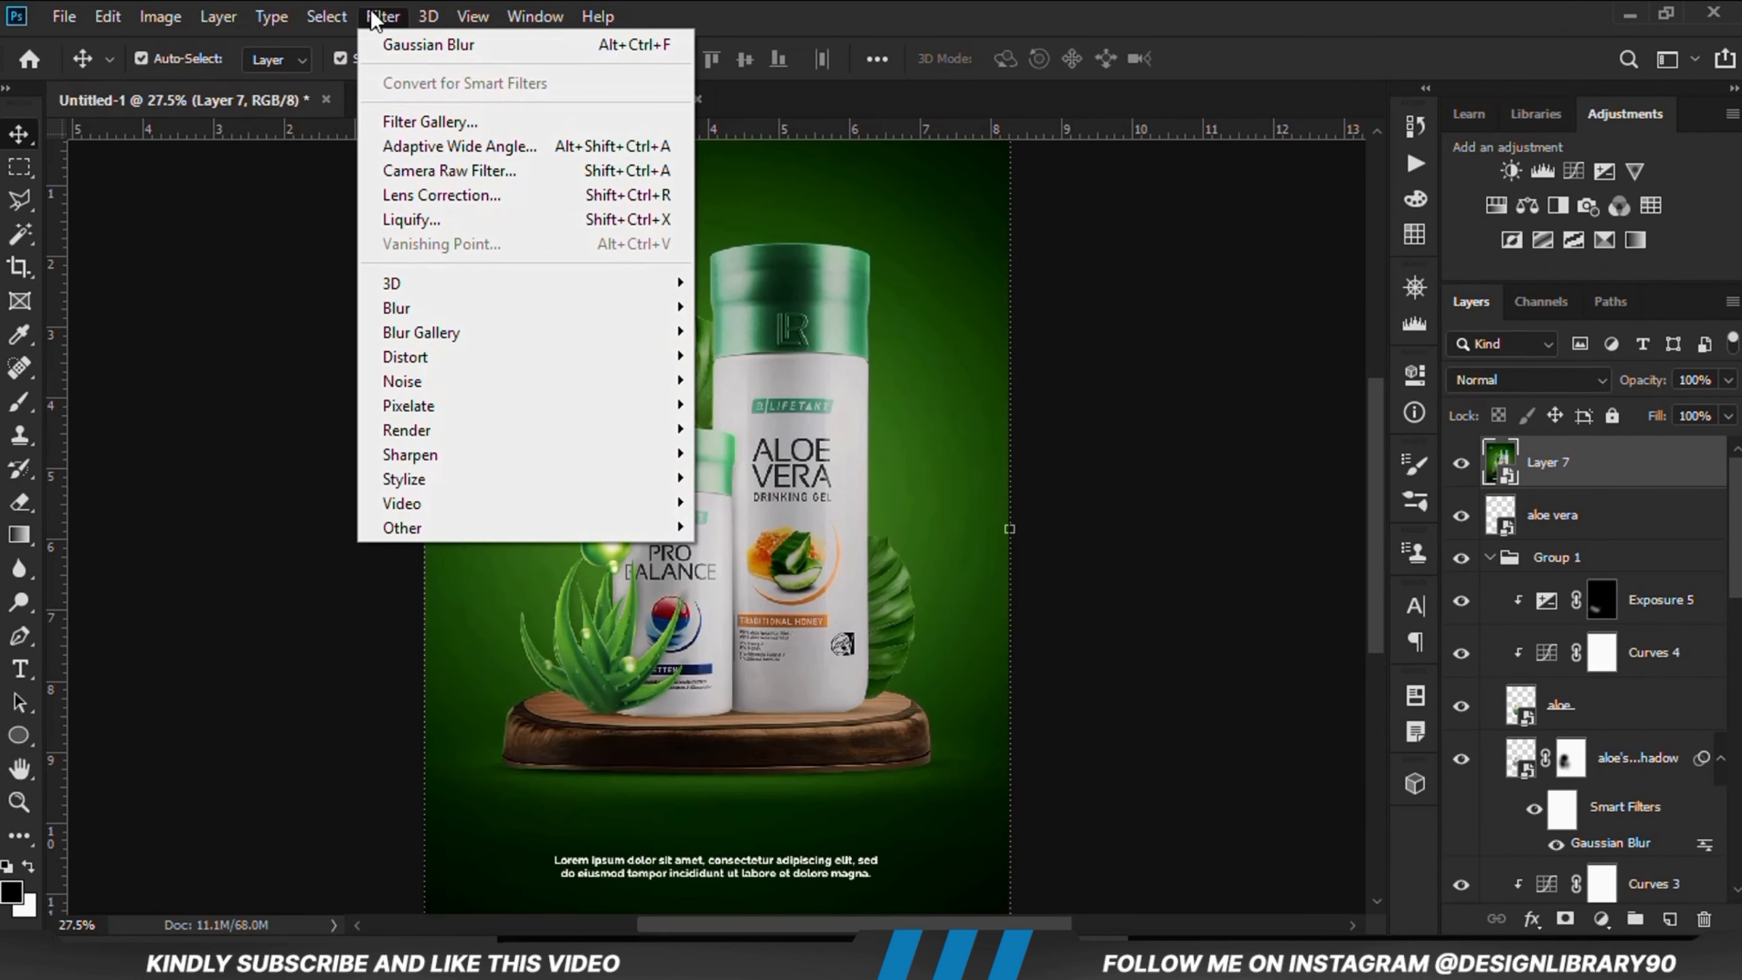
click(542, 172)
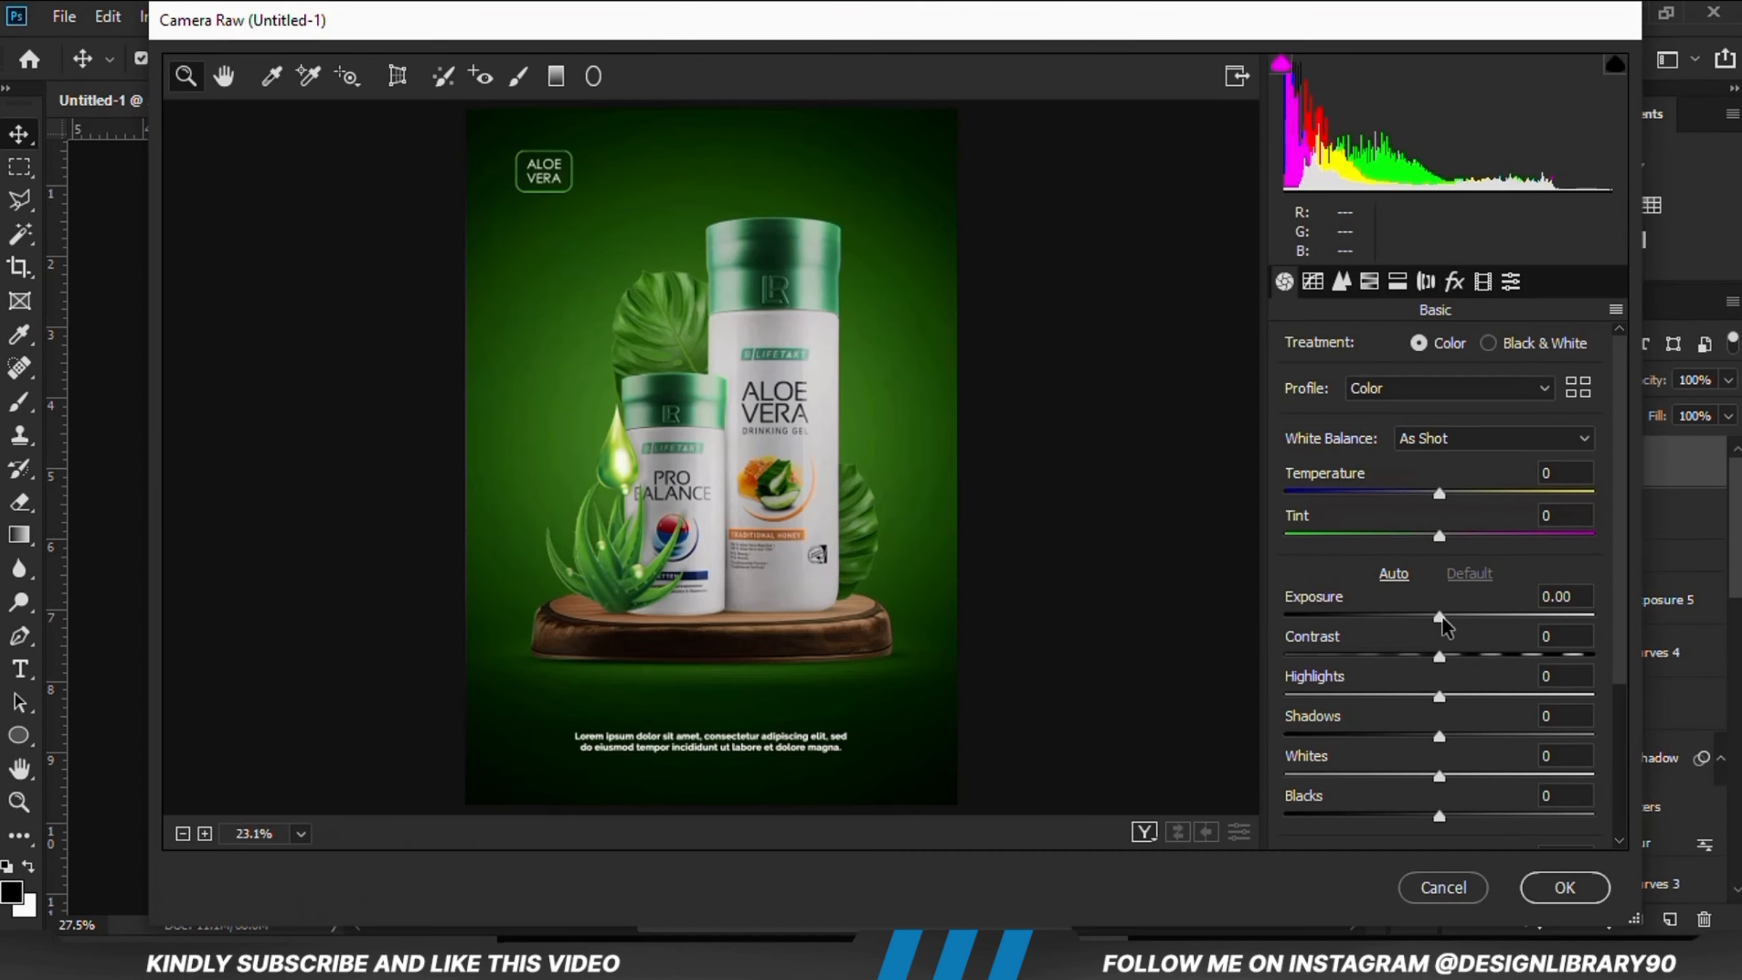
drag(1442, 616, 1422, 822)
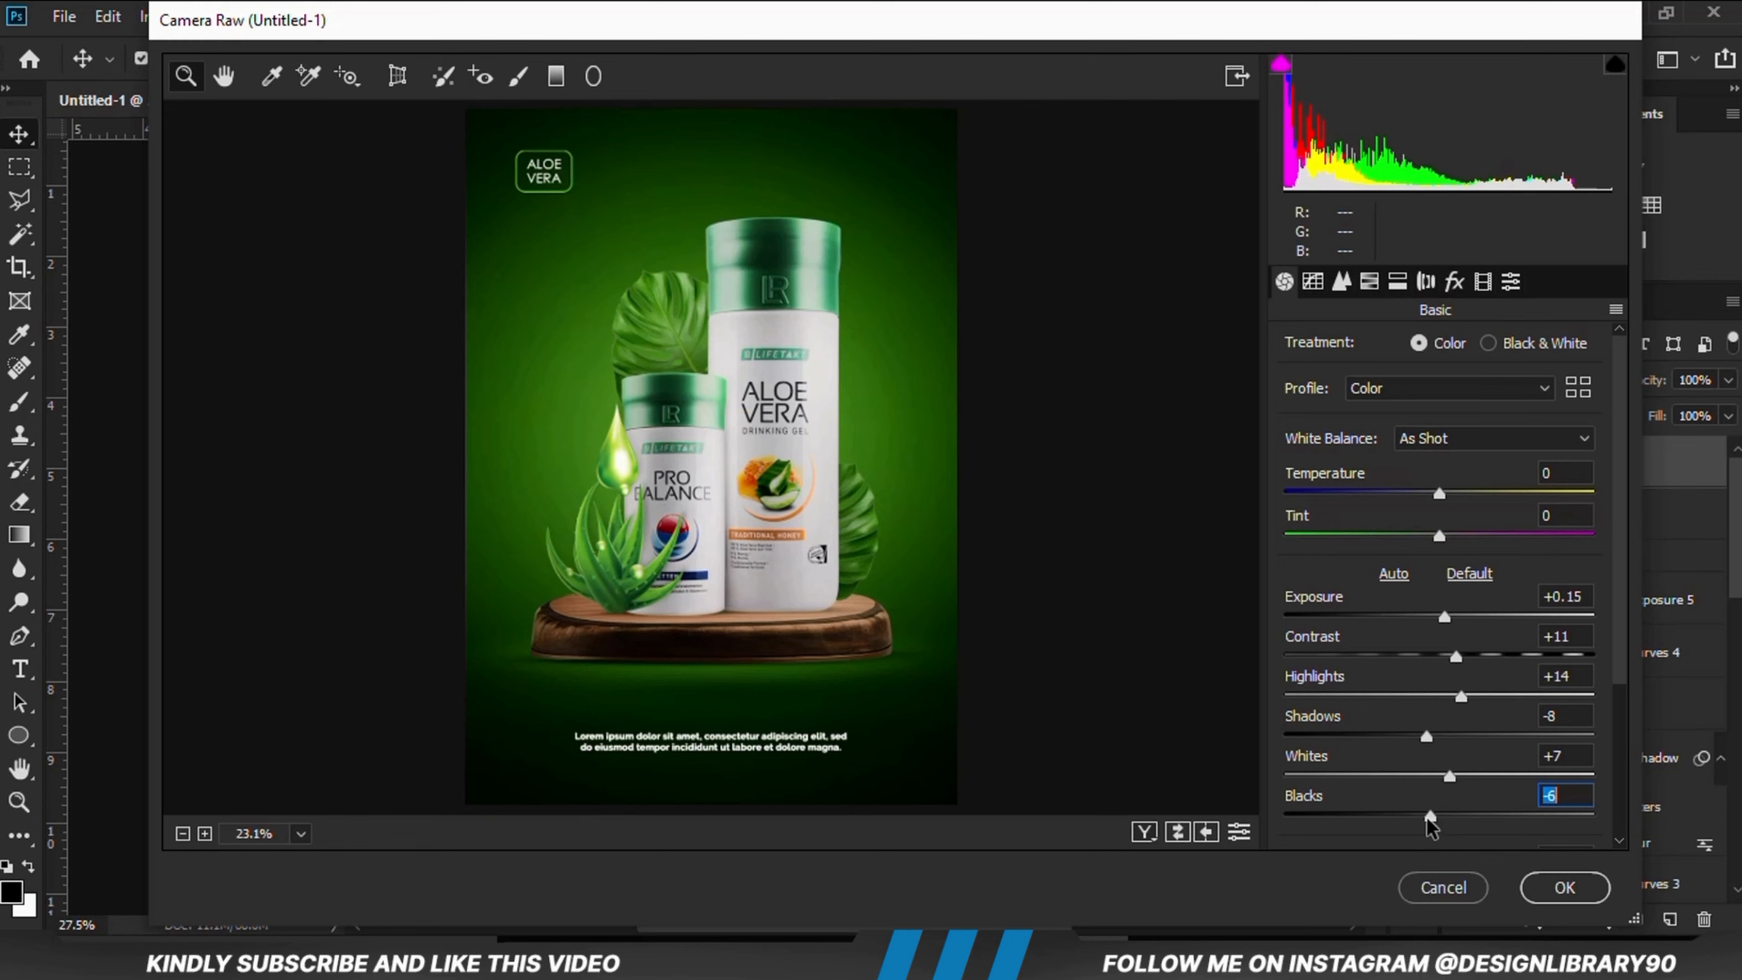
scroll(1620, 676, down, 2)
scroll(1620, 675, down, 1)
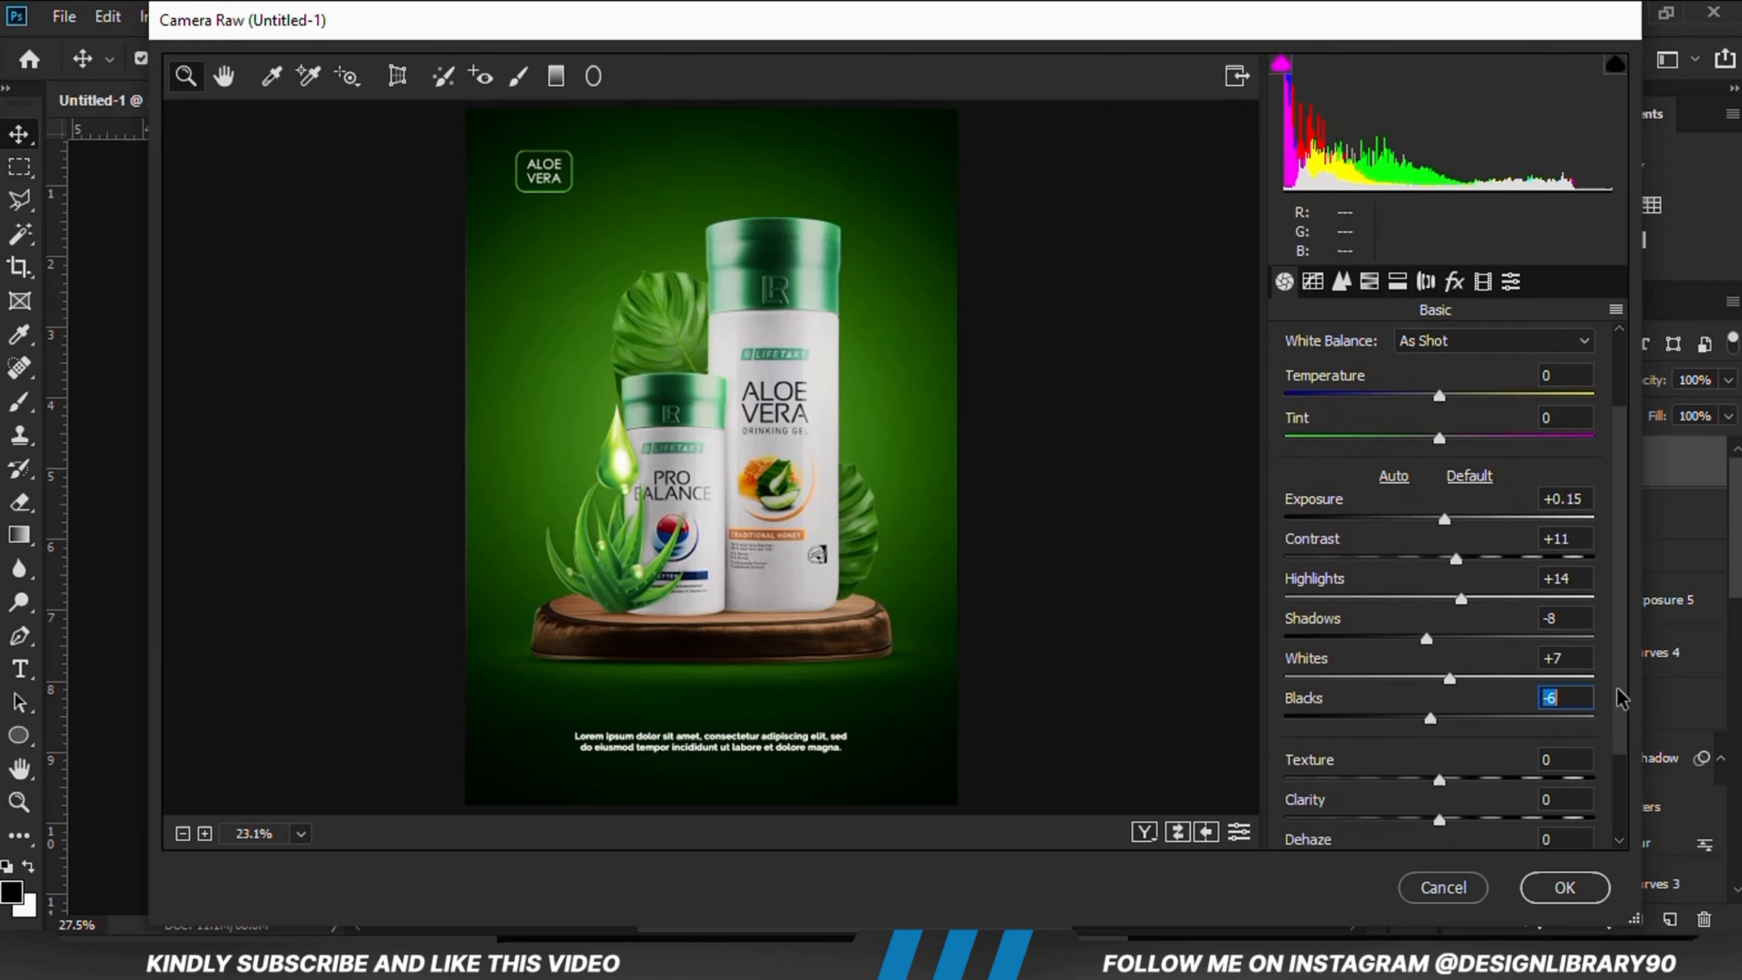
drag(1430, 713, 1455, 763)
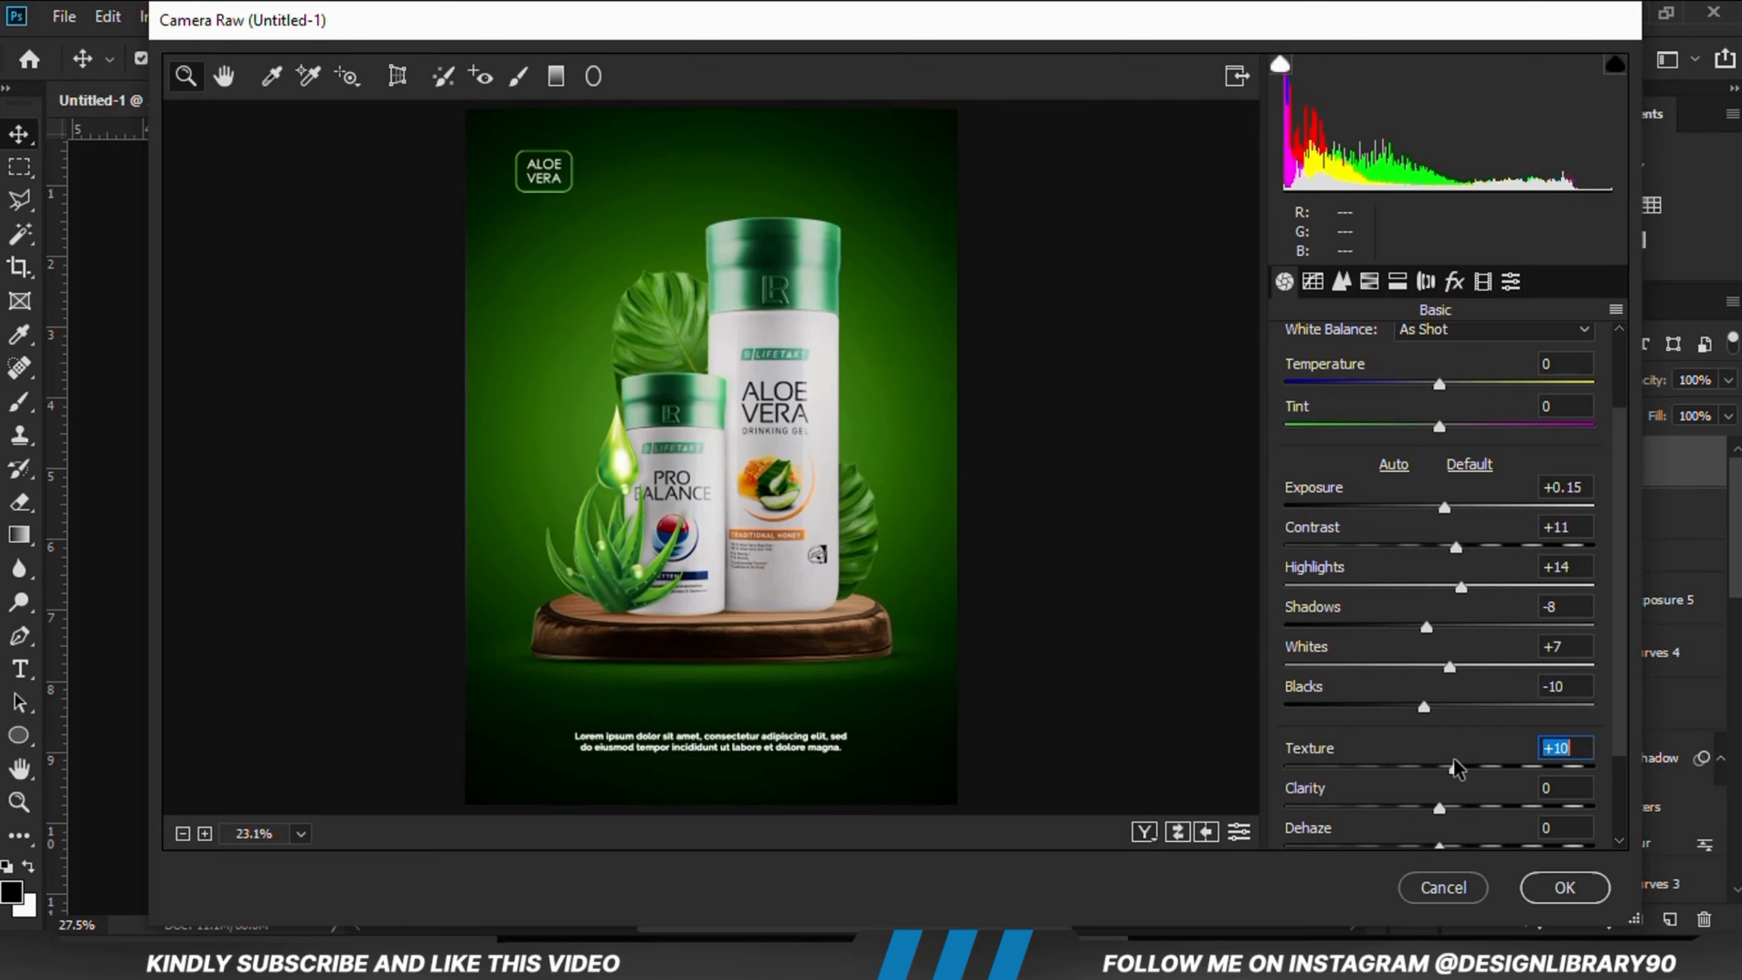
drag(1454, 760, 1450, 763)
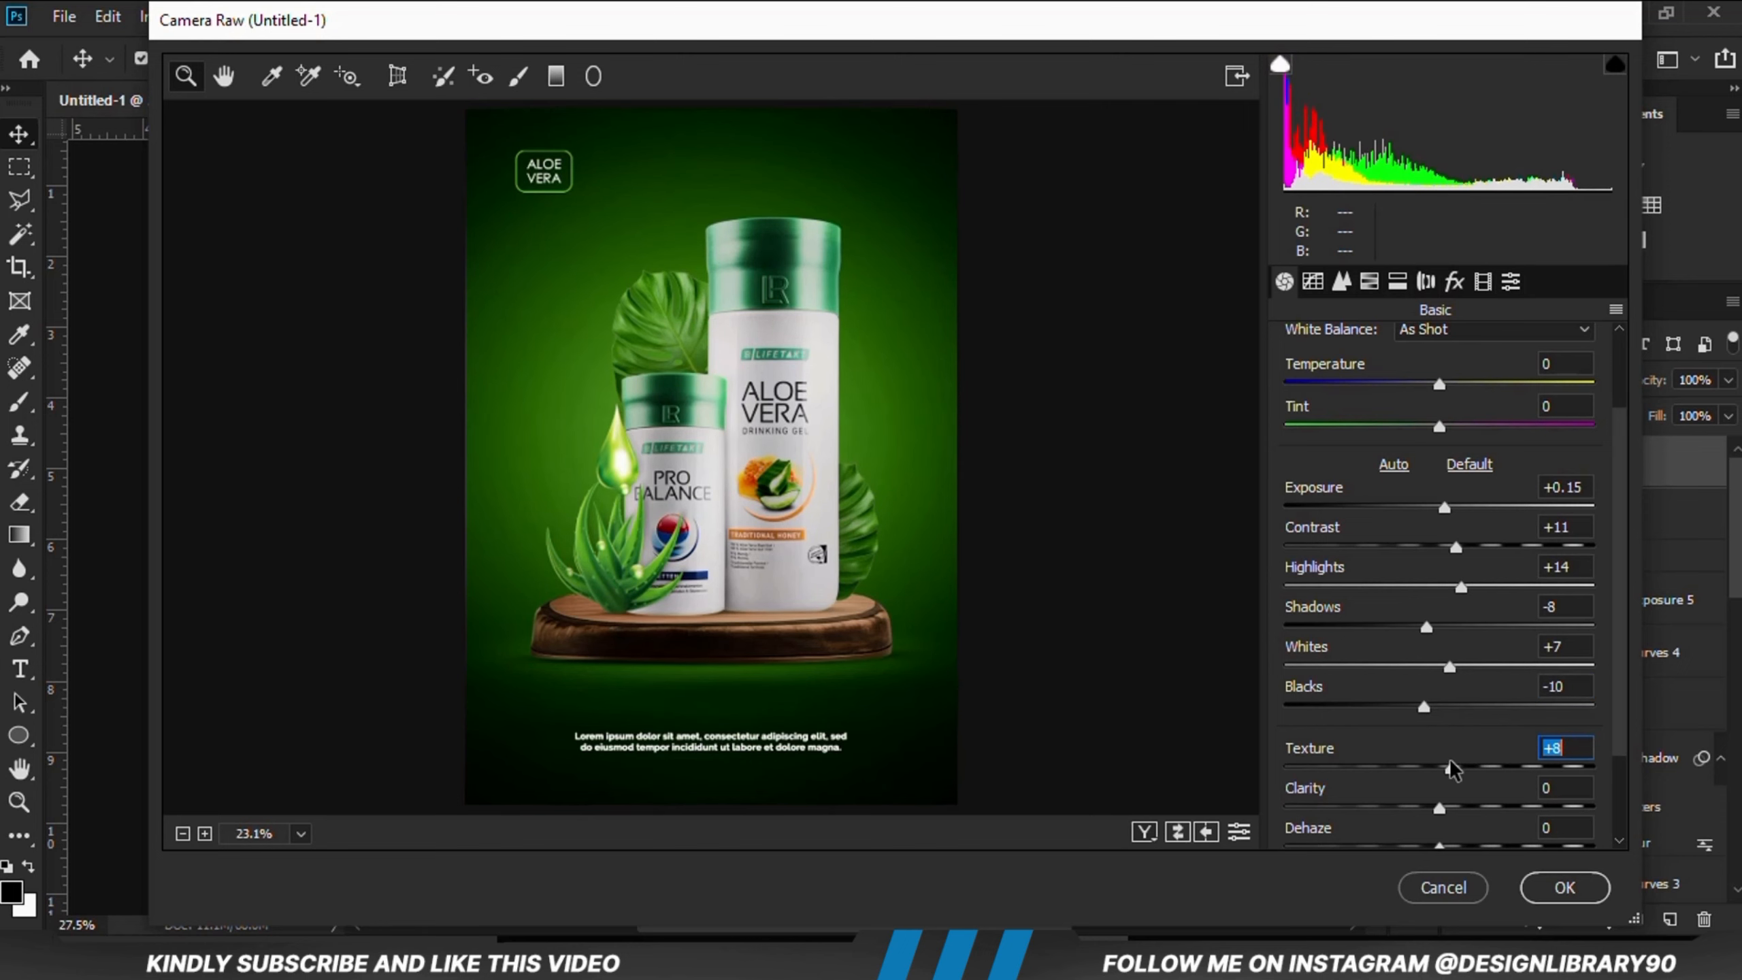
click(1446, 809)
click(1432, 704)
drag(1432, 703, 1429, 700)
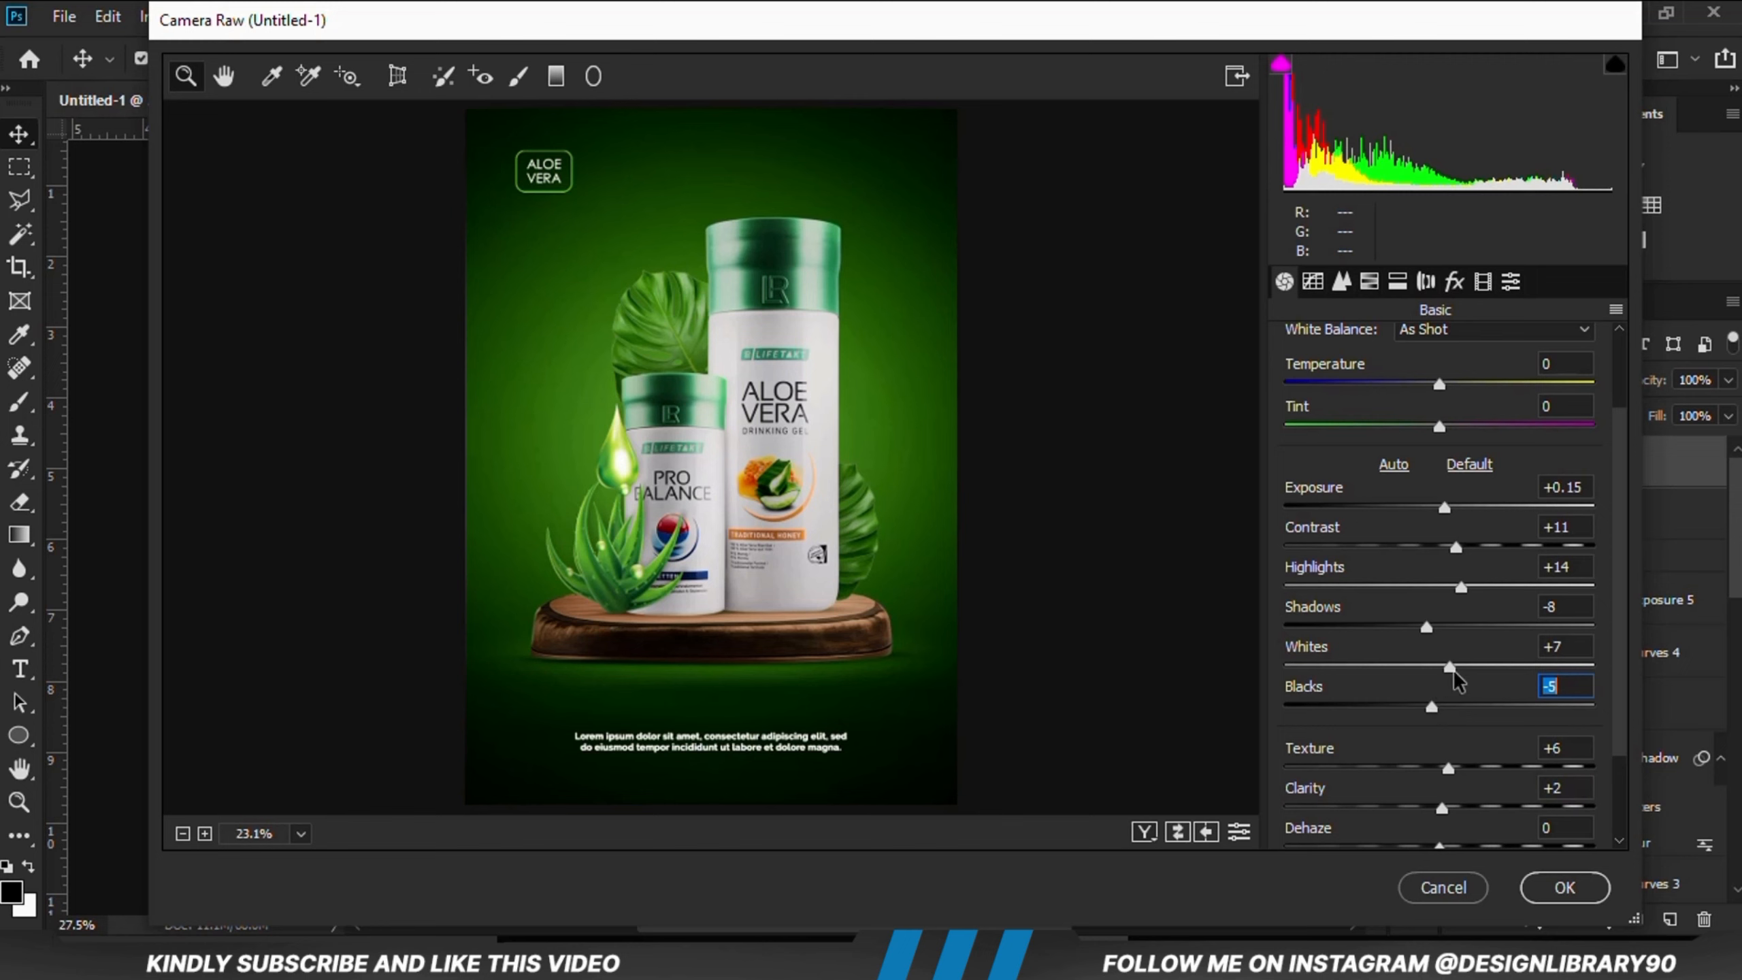
drag(1453, 668, 1456, 667)
click(1565, 887)
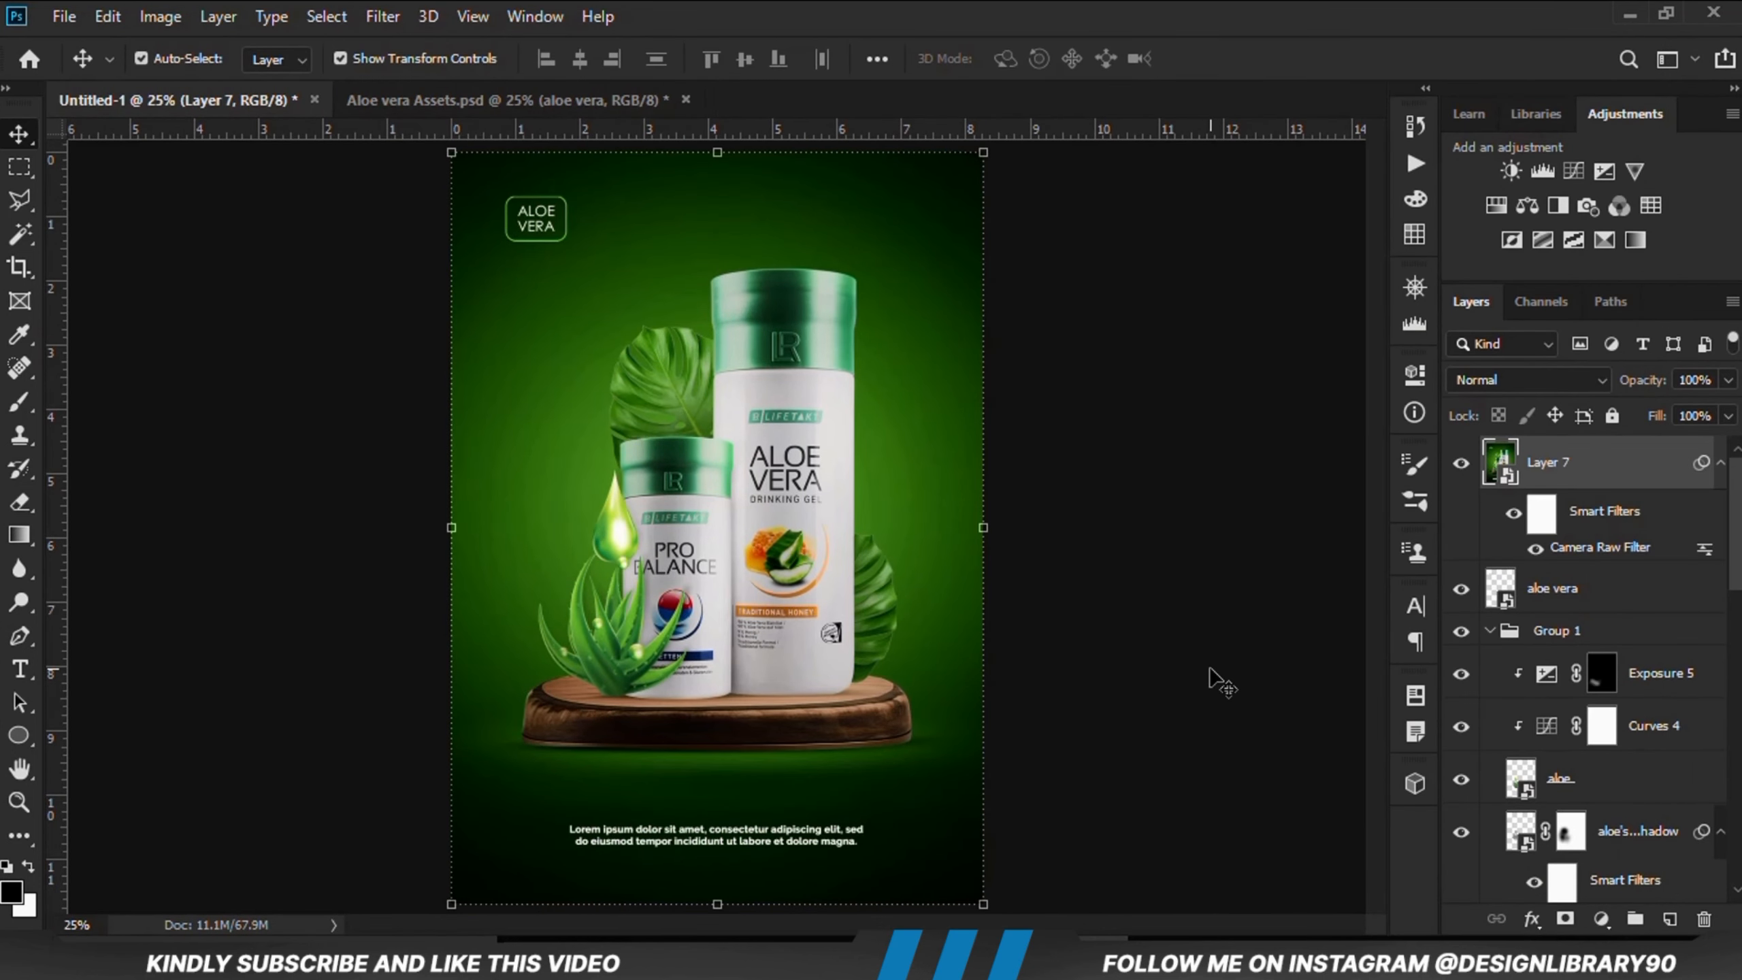
click(1220, 683)
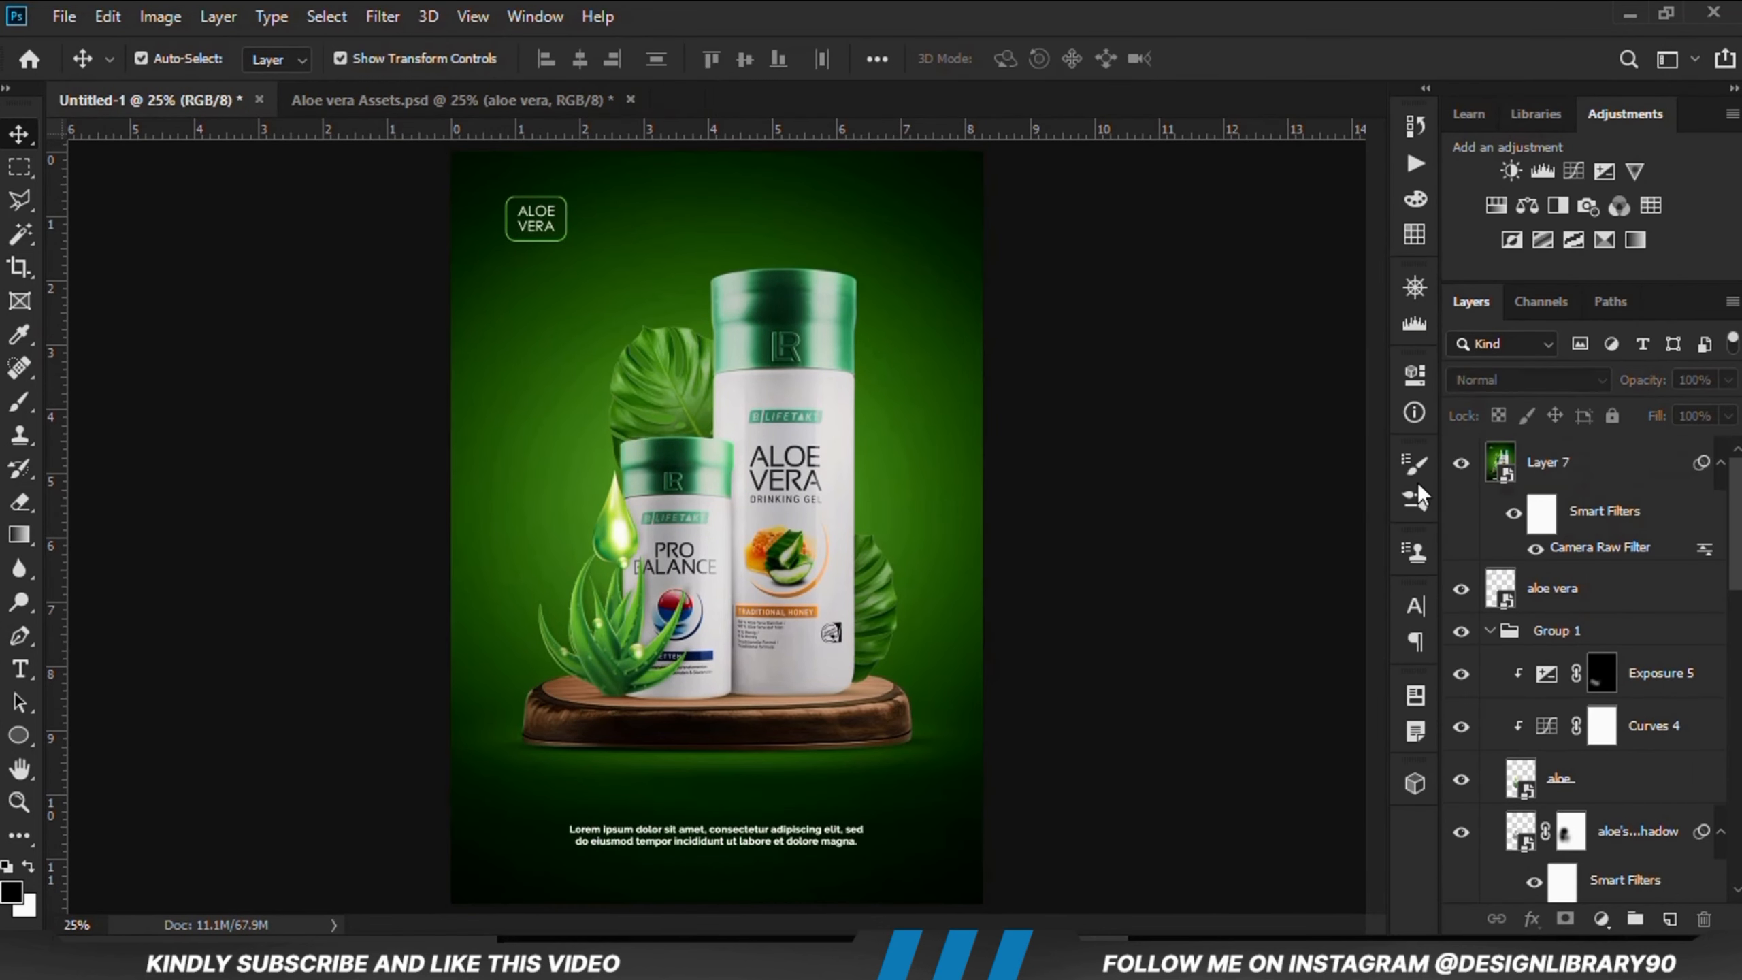
Step: Toggle the merged layer's visibility to compare the poster before and after the Camera Raw adjustment
click(1461, 464)
click(1460, 464)
click(1461, 466)
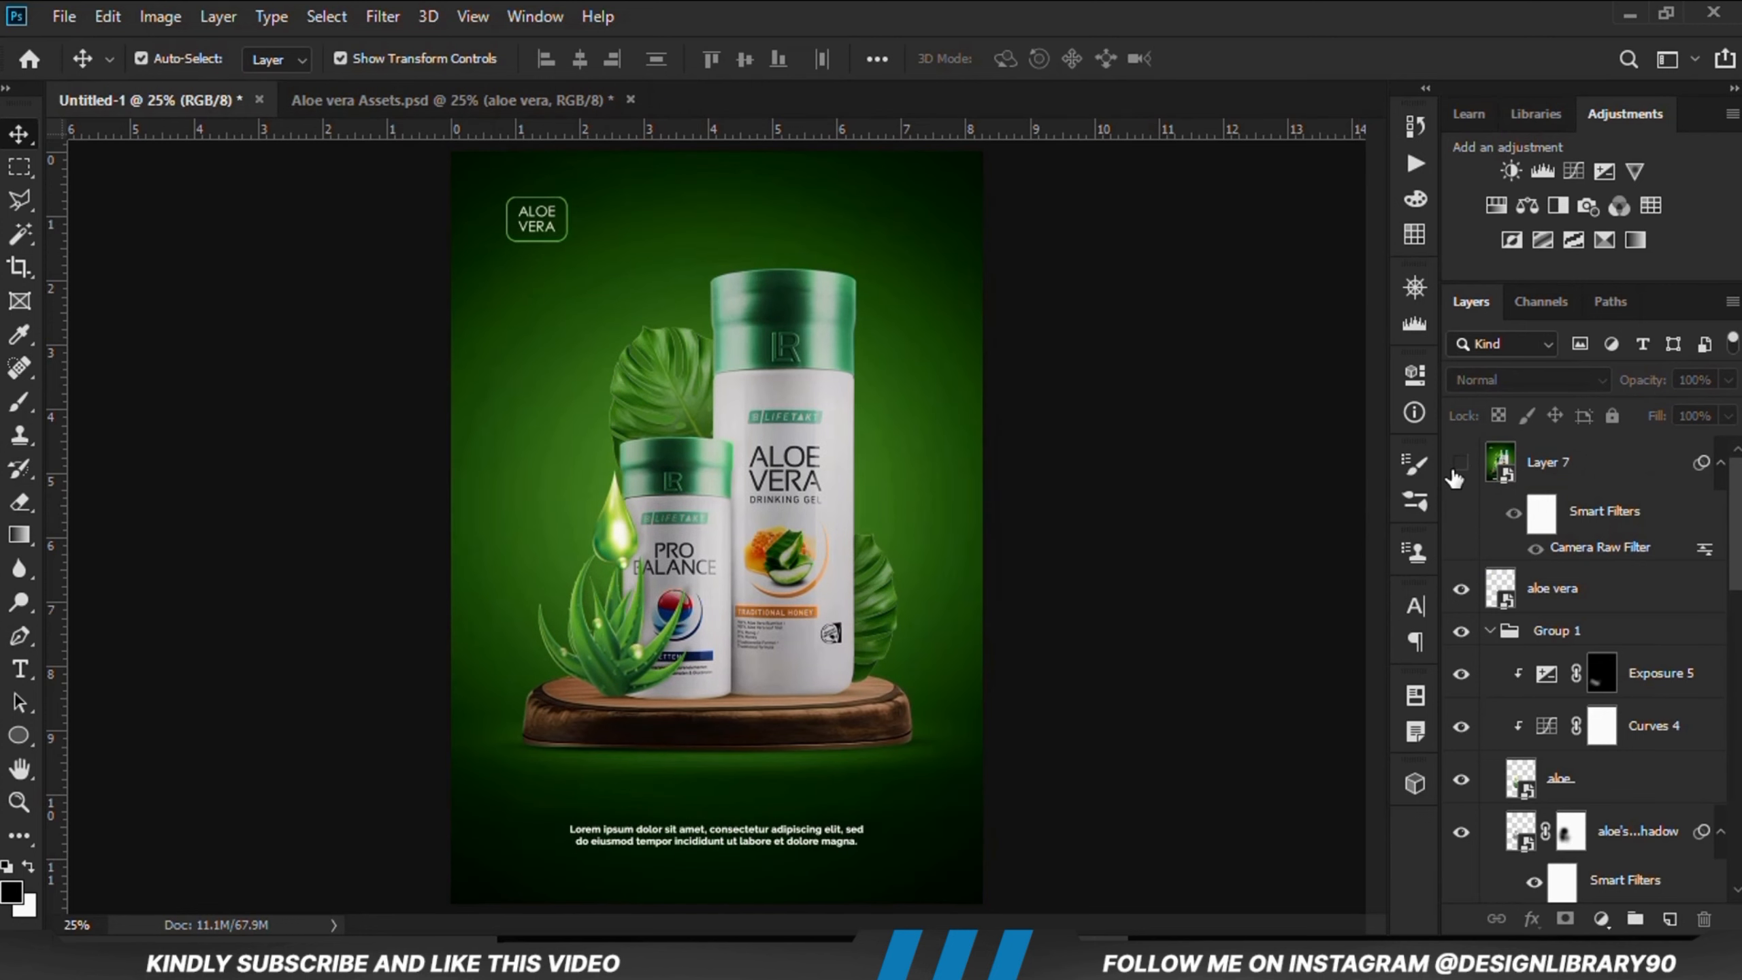
click(1460, 466)
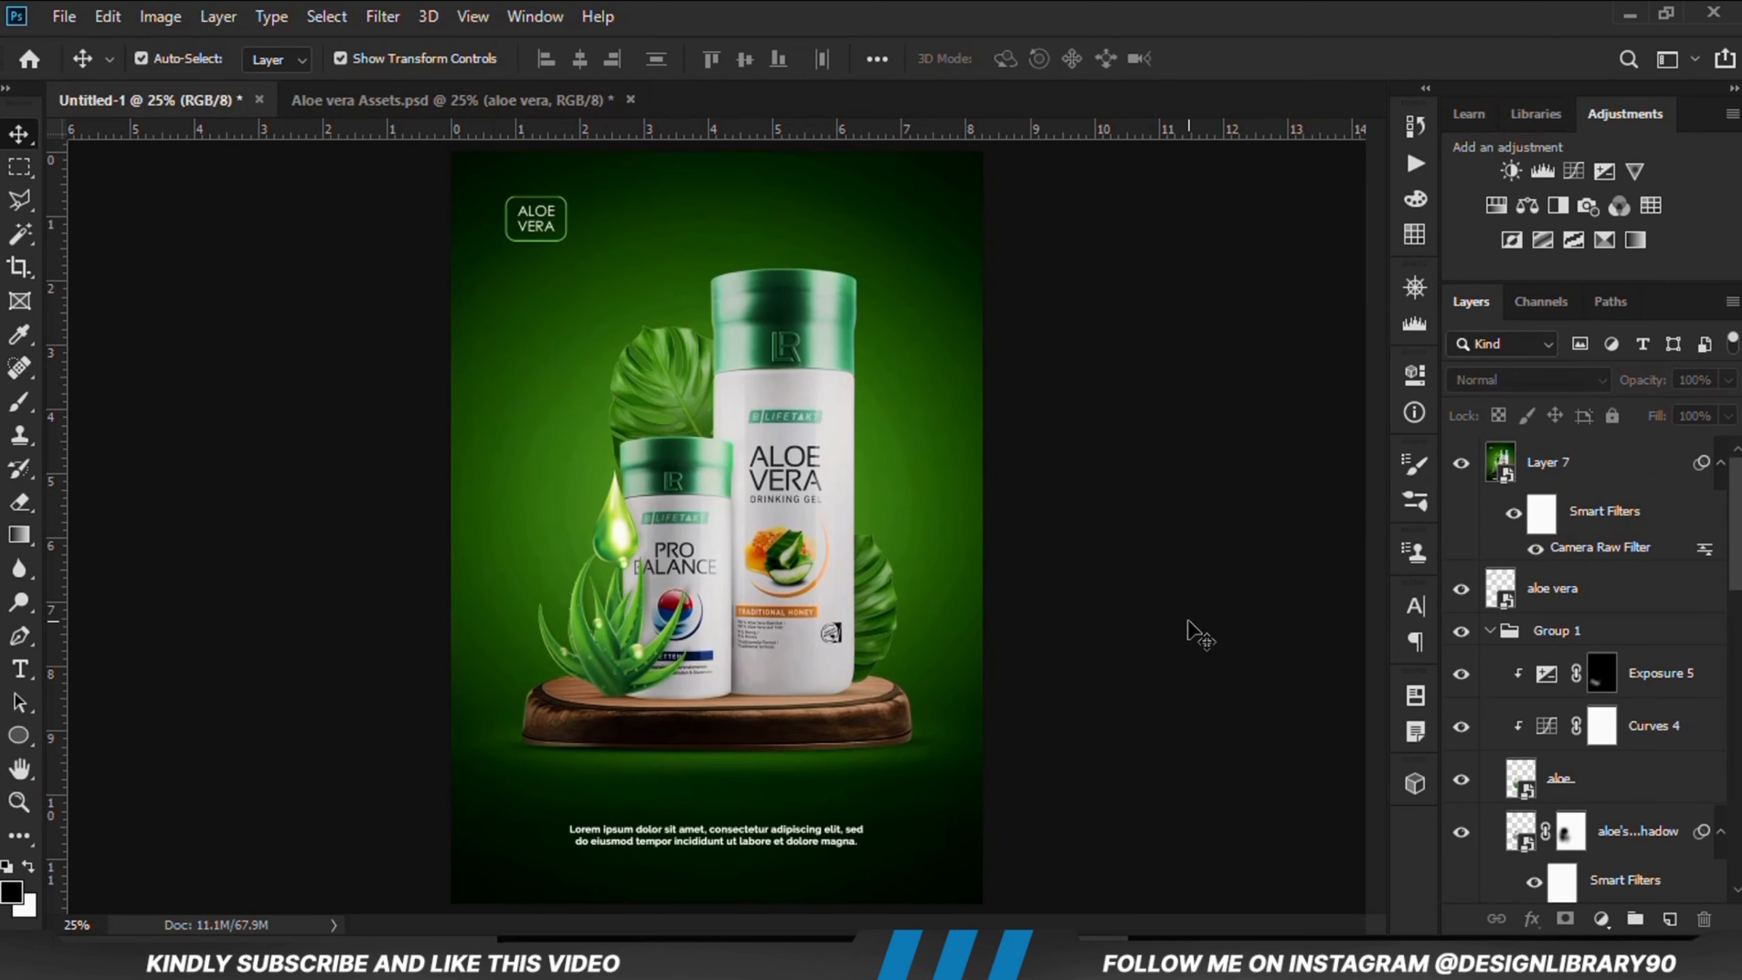